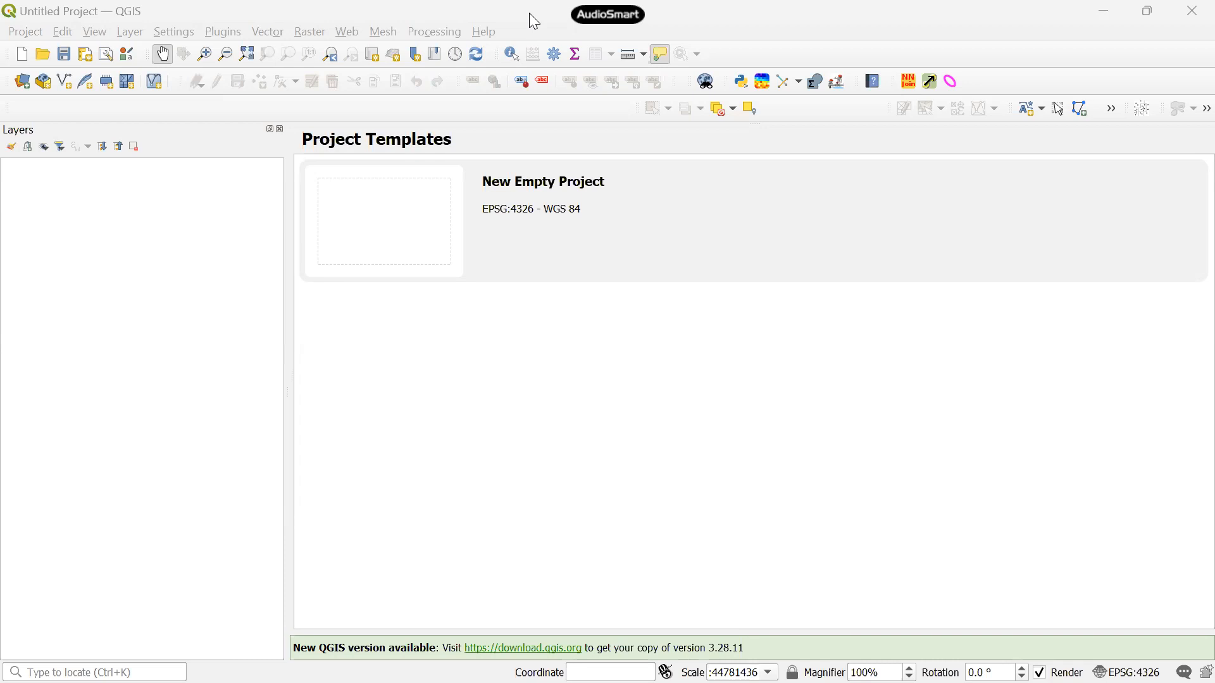
- Open the recent project Kerawanan Diare_Visualisasi_Bar_Pie and decline the Google Earth Engine authentication
click(29, 31)
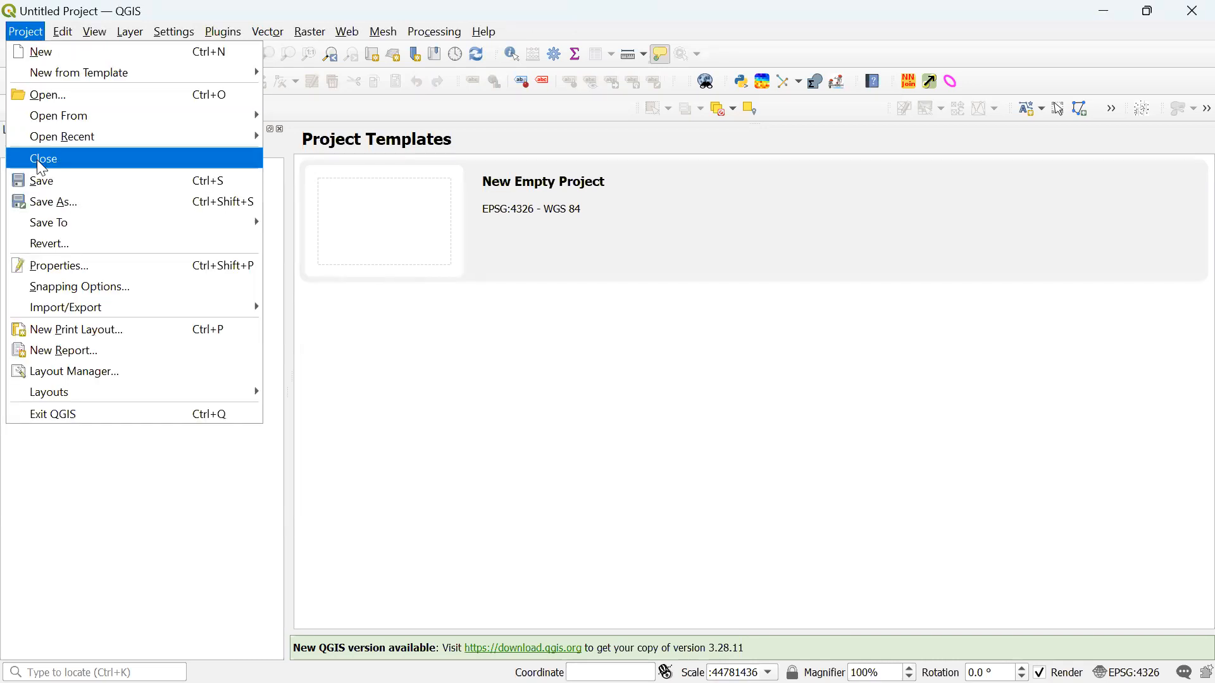
mouse_move(61, 140)
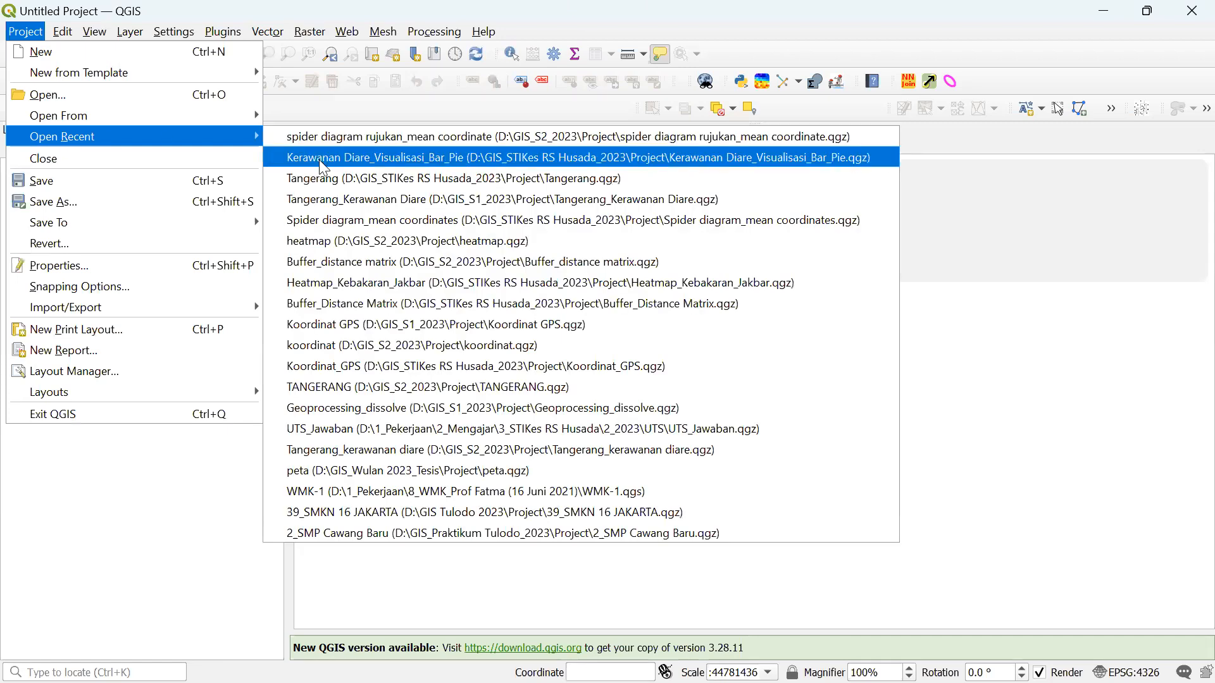
click(320, 162)
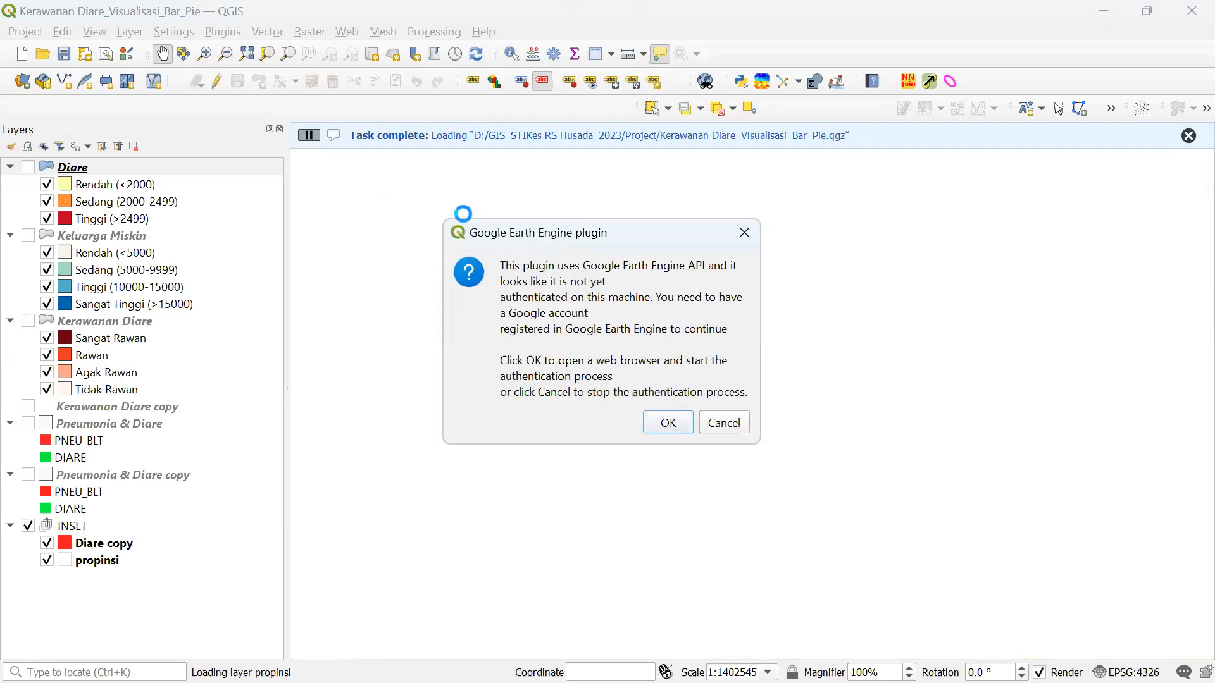
click(725, 423)
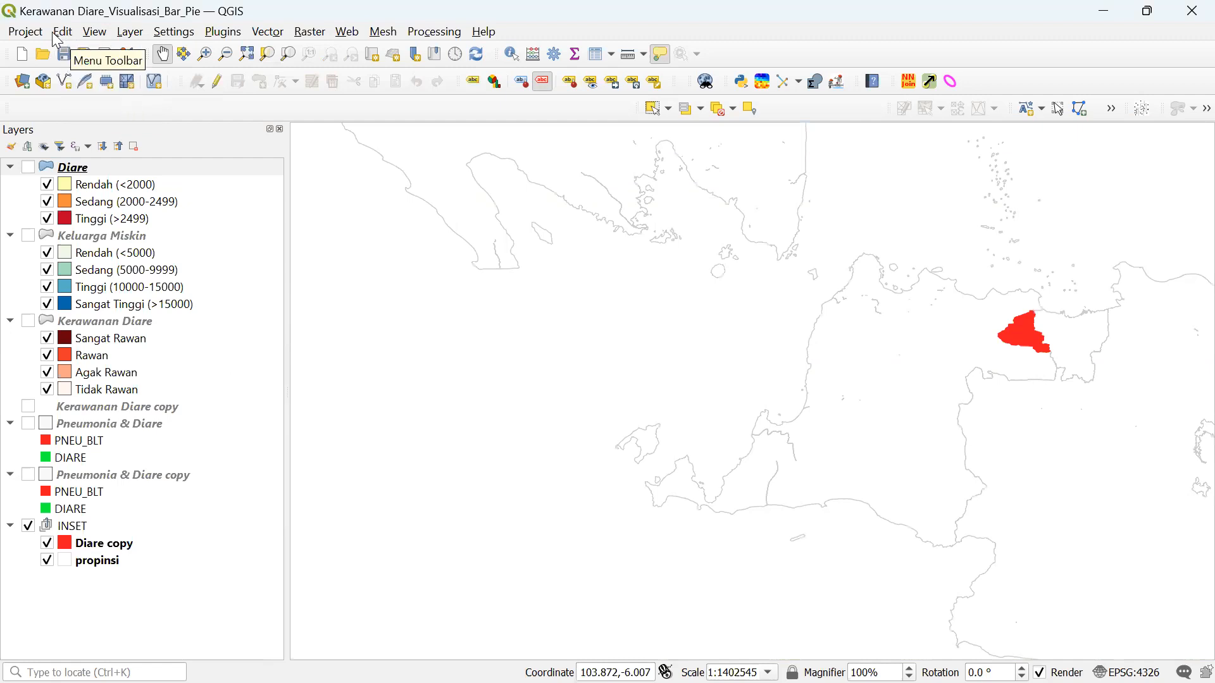
- Open the existing print layout 1_Peta Diare through the Layout Manager
click(25, 32)
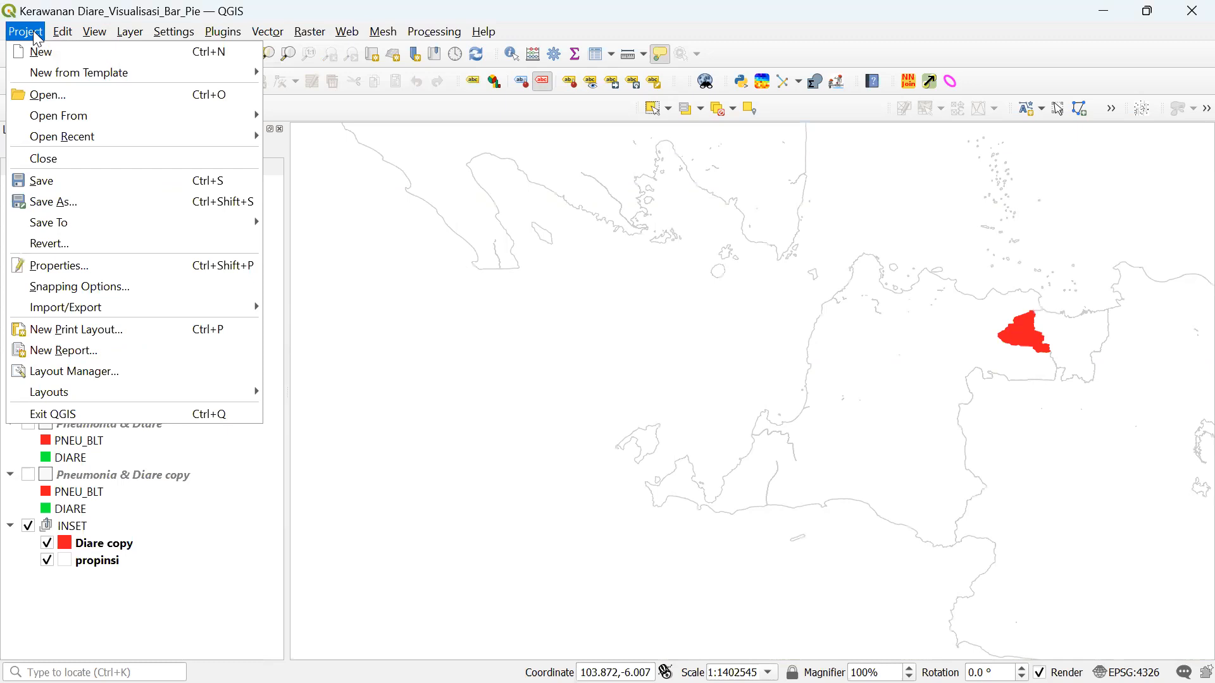
click(52, 372)
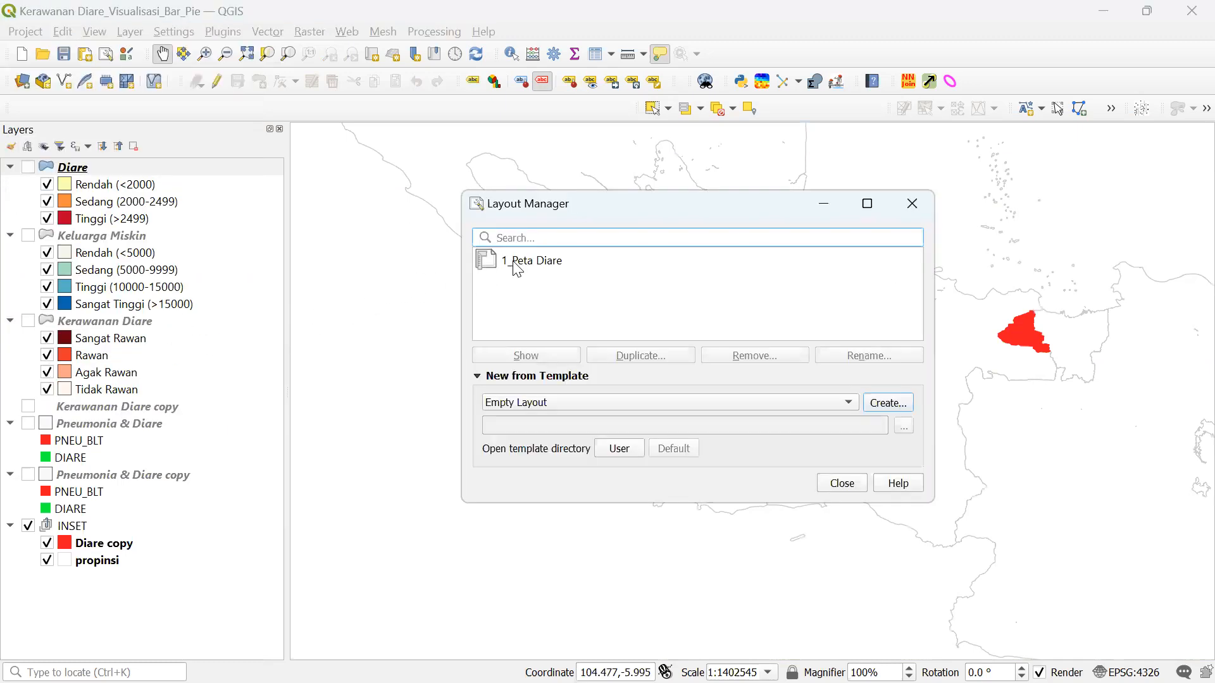
click(516, 262)
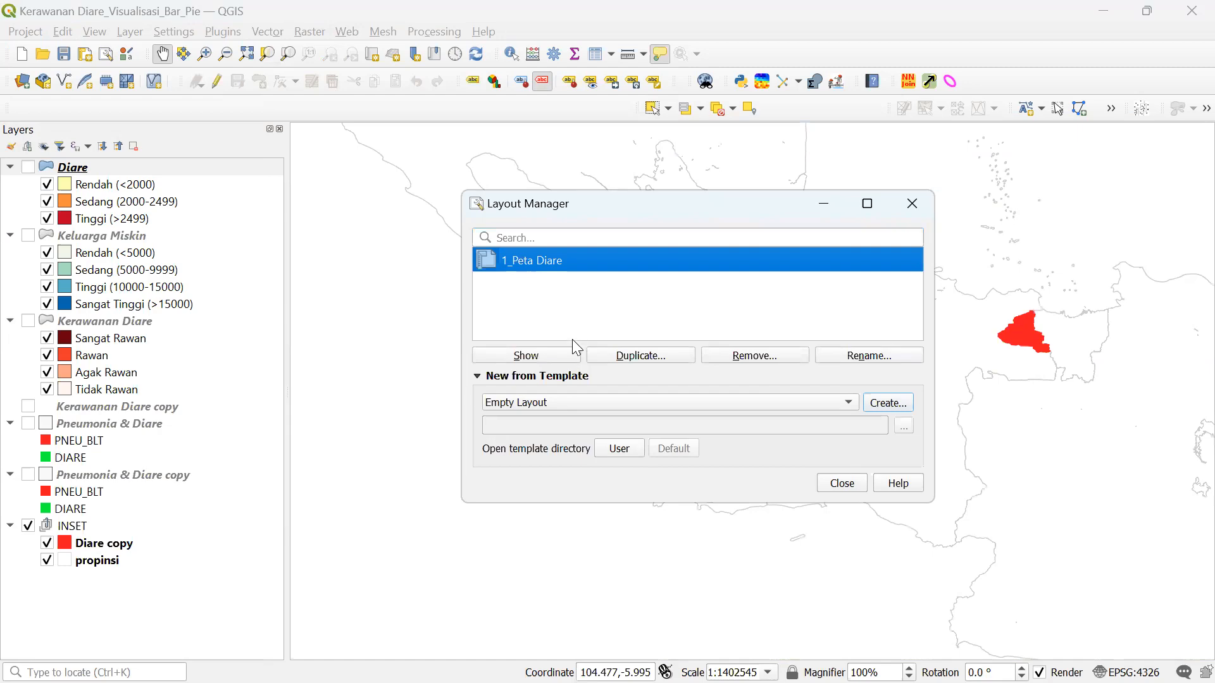
click(565, 356)
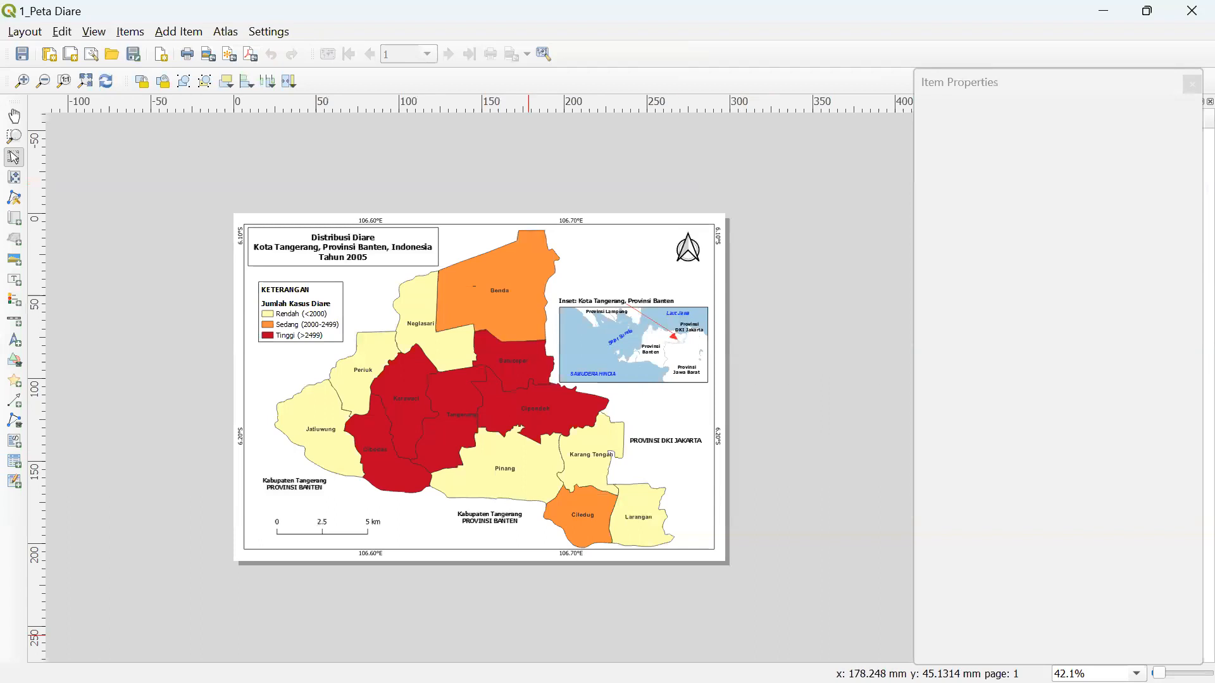
mouse_move(477, 682)
mouse_move(283, 661)
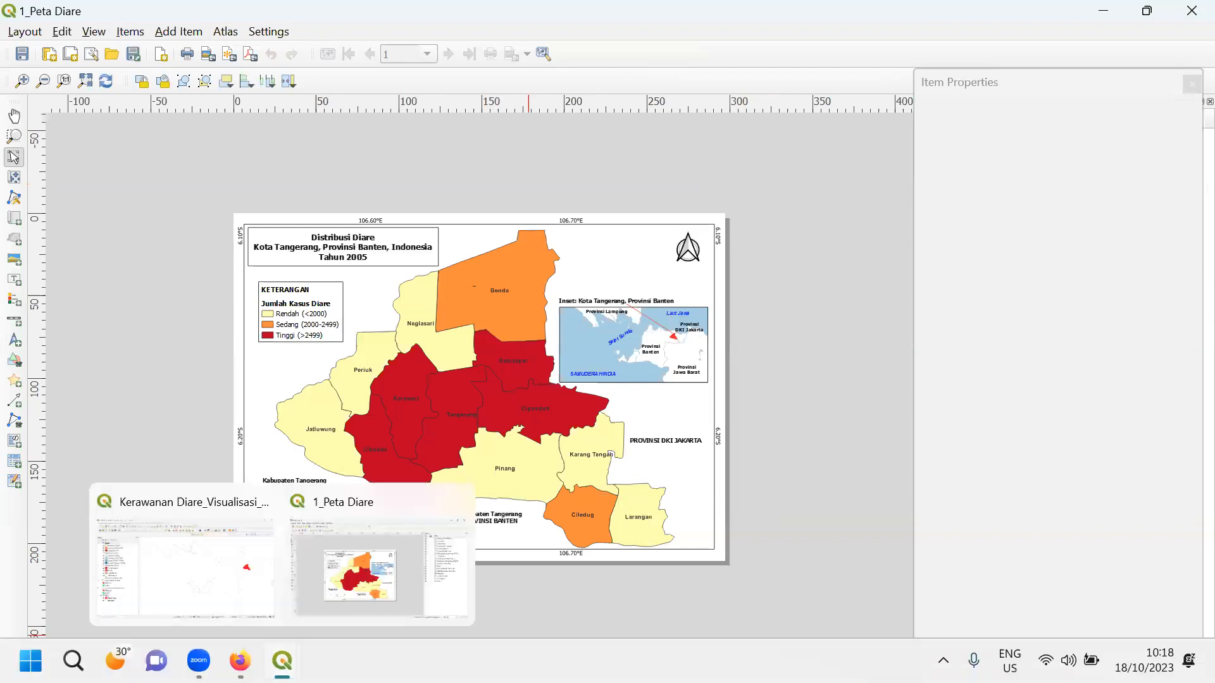
click(230, 575)
mouse_move(652, 682)
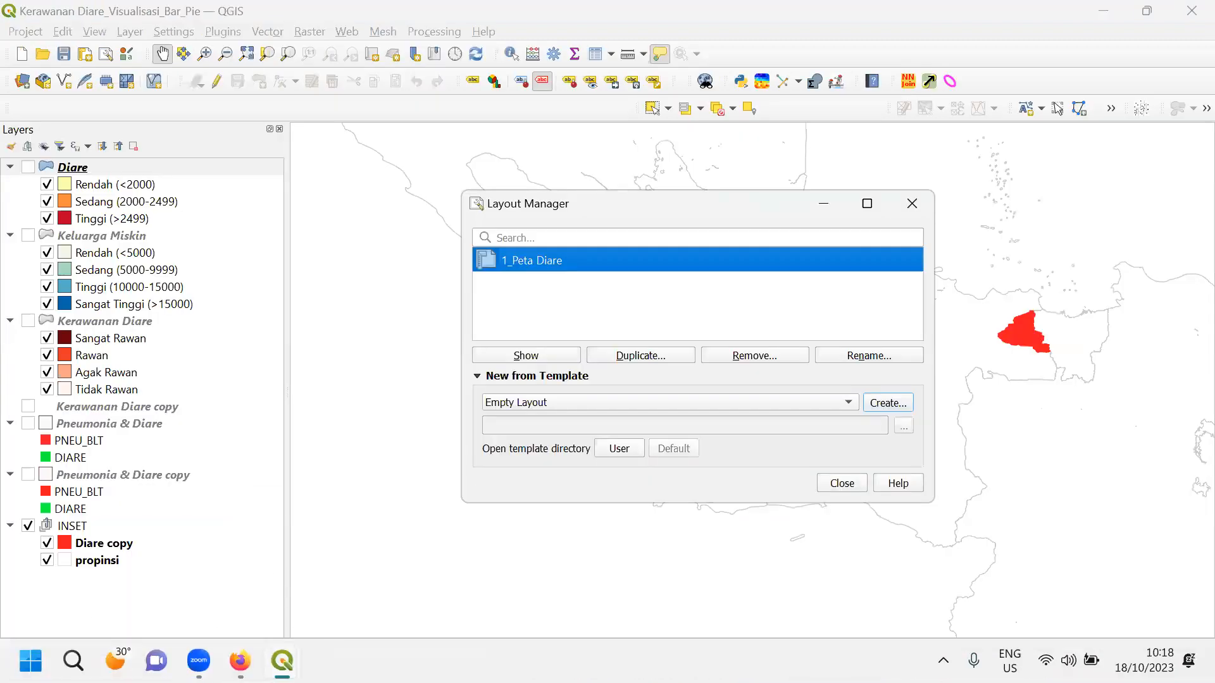
mouse_move(282, 661)
click(382, 556)
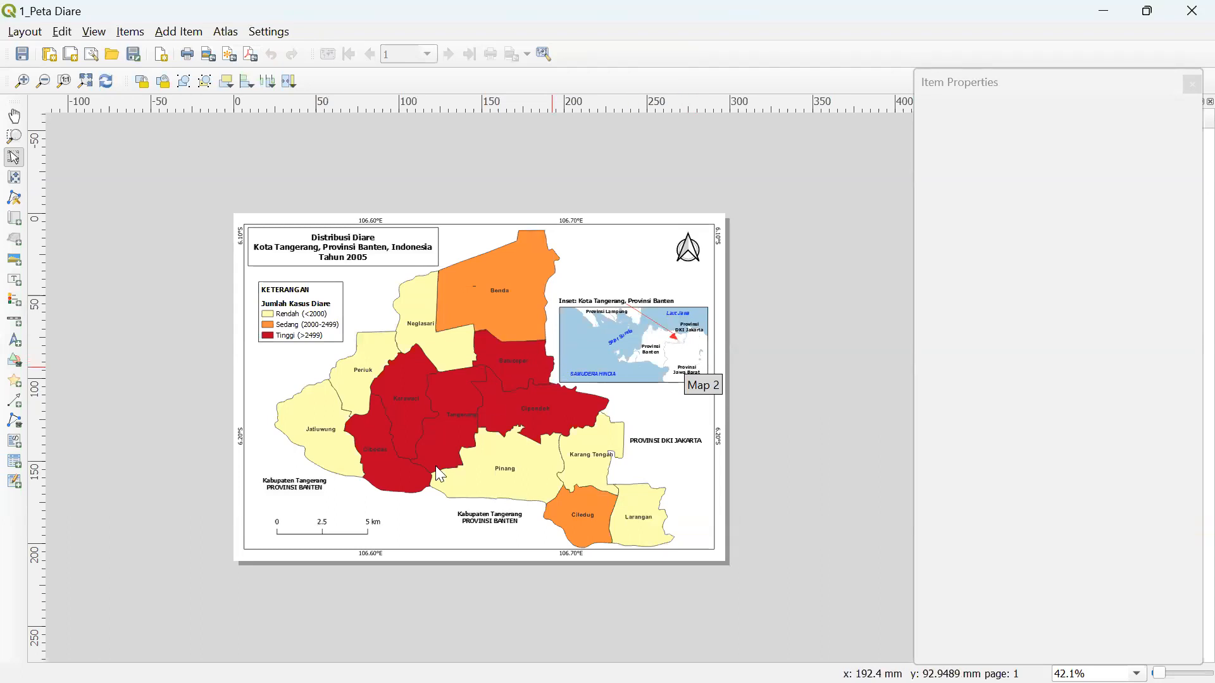
- Return to the main project window and close the Layout Manager
mouse_move(394, 682)
mouse_move(282, 660)
click(263, 619)
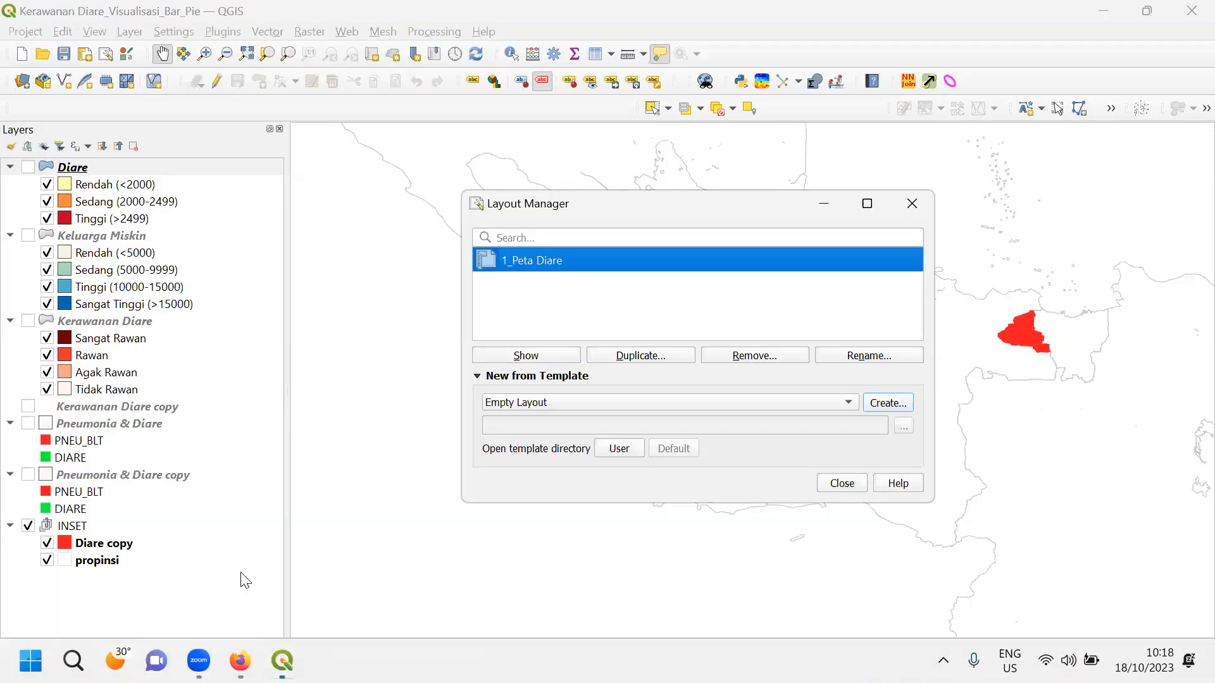
click(914, 203)
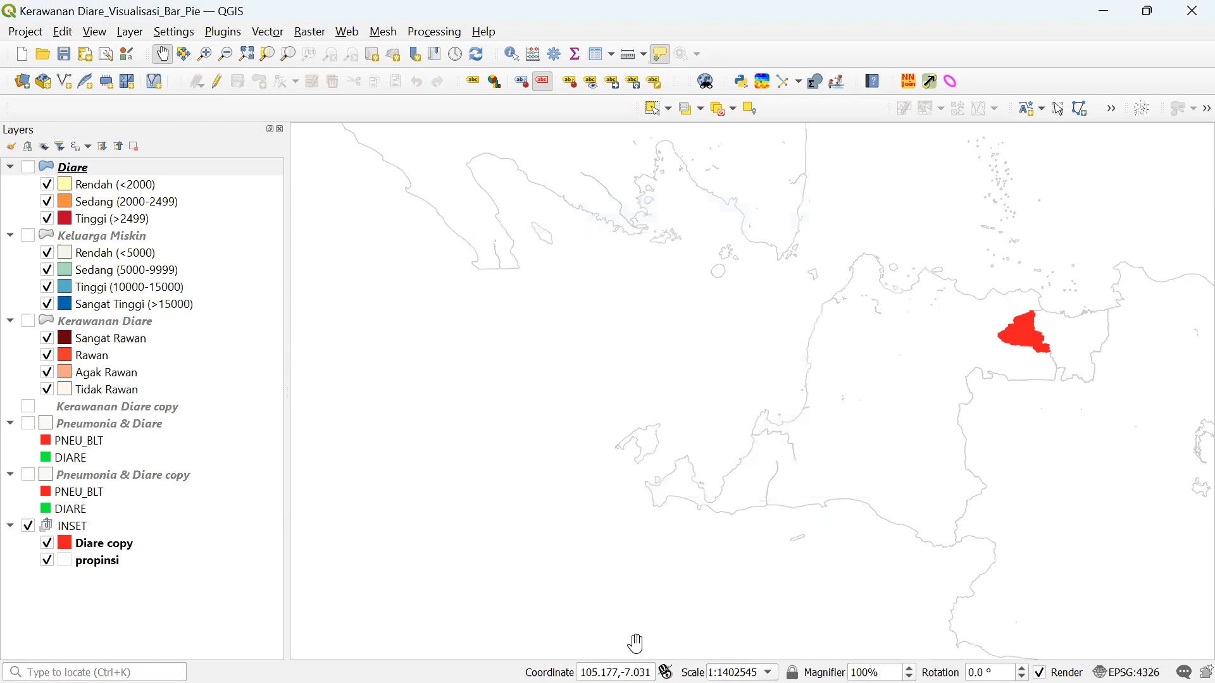
- In the 1_Peta Diare layout, check the layer and style lock settings of the main map and the inset map
mouse_move(282, 660)
click(378, 557)
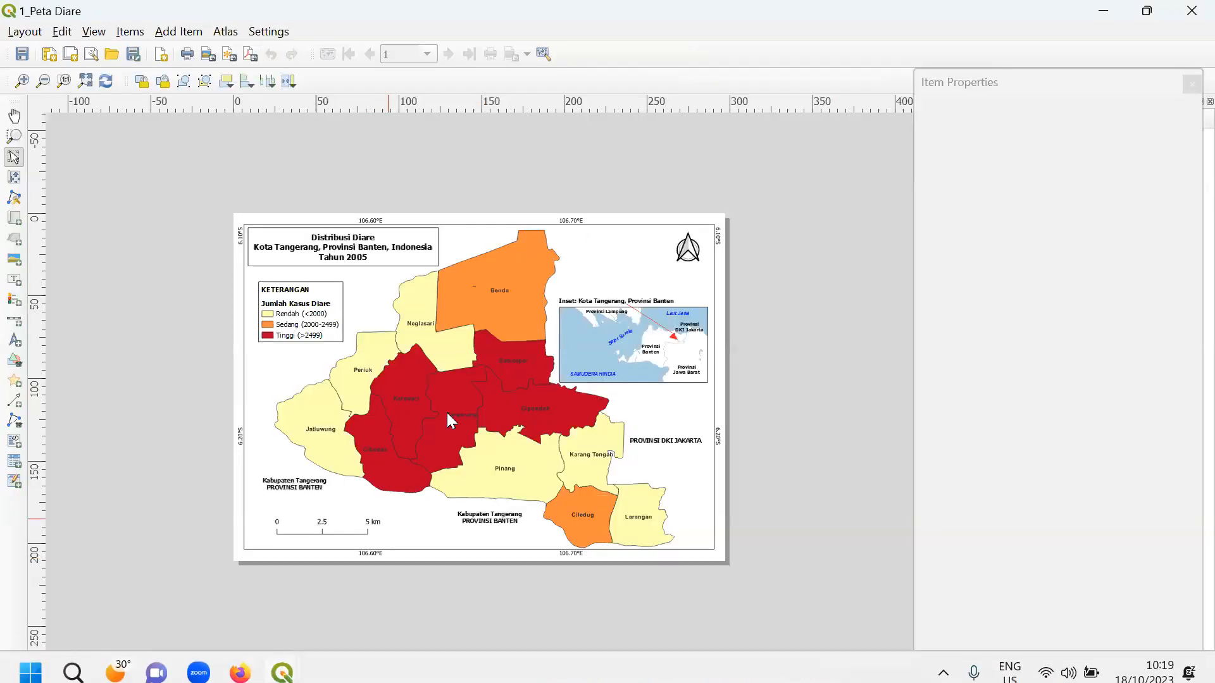
click(458, 333)
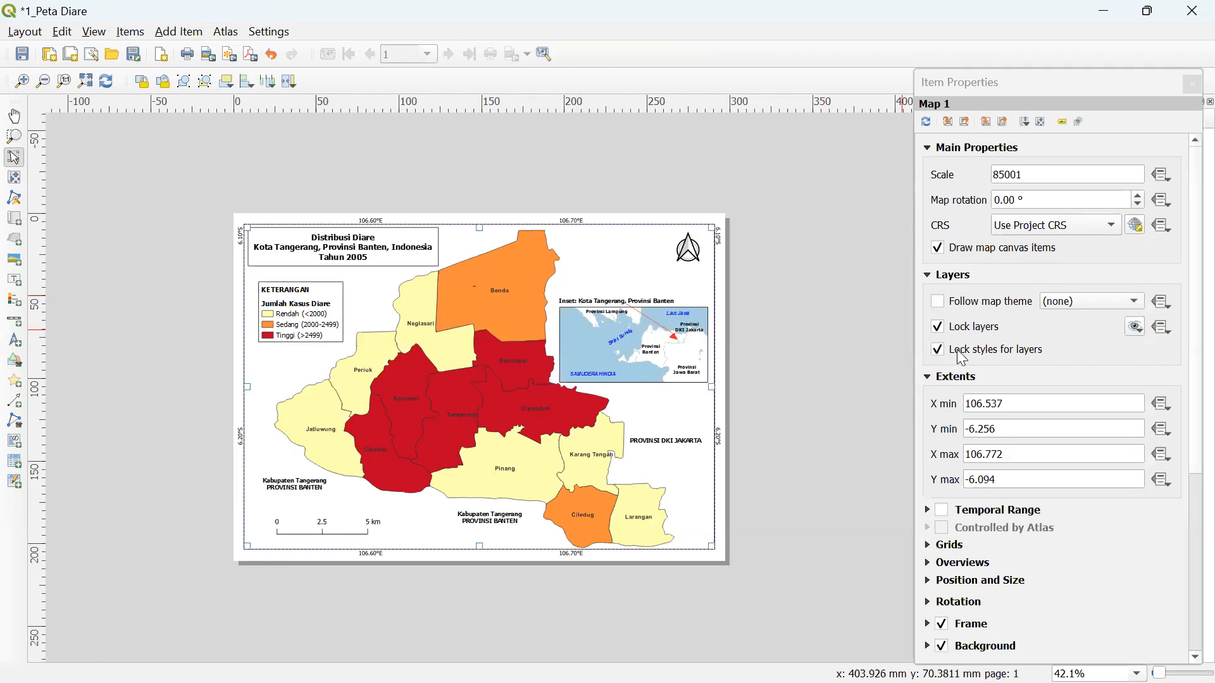
click(598, 350)
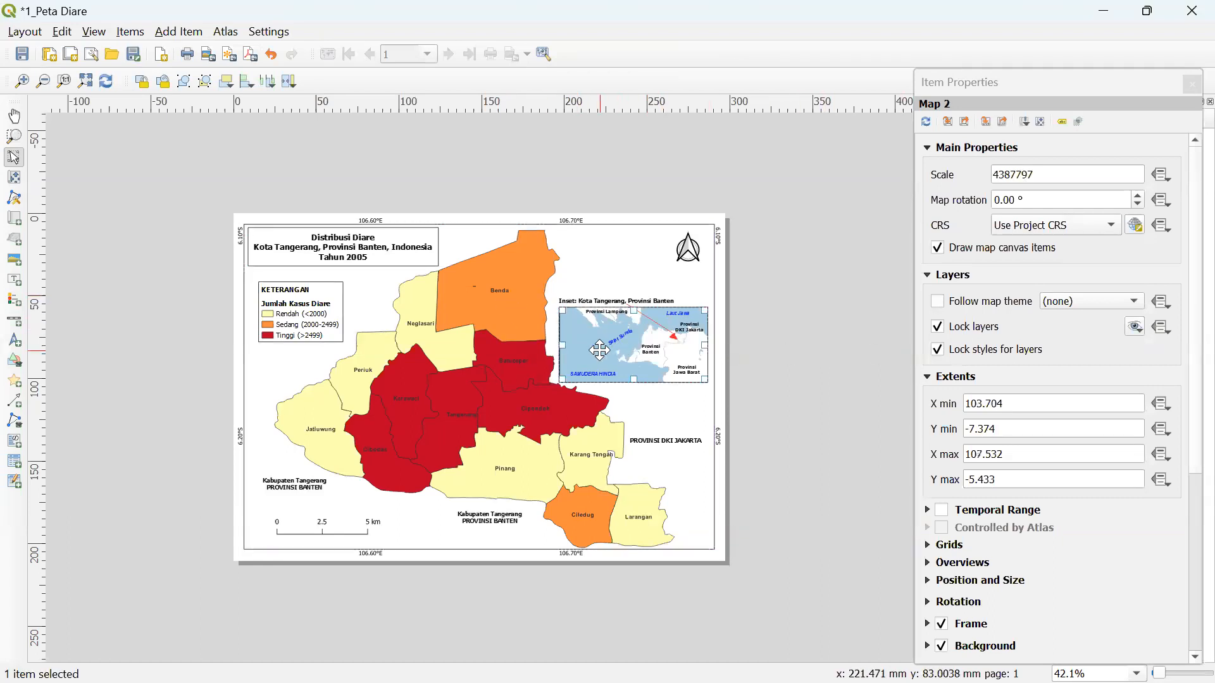
click(939, 348)
click(938, 347)
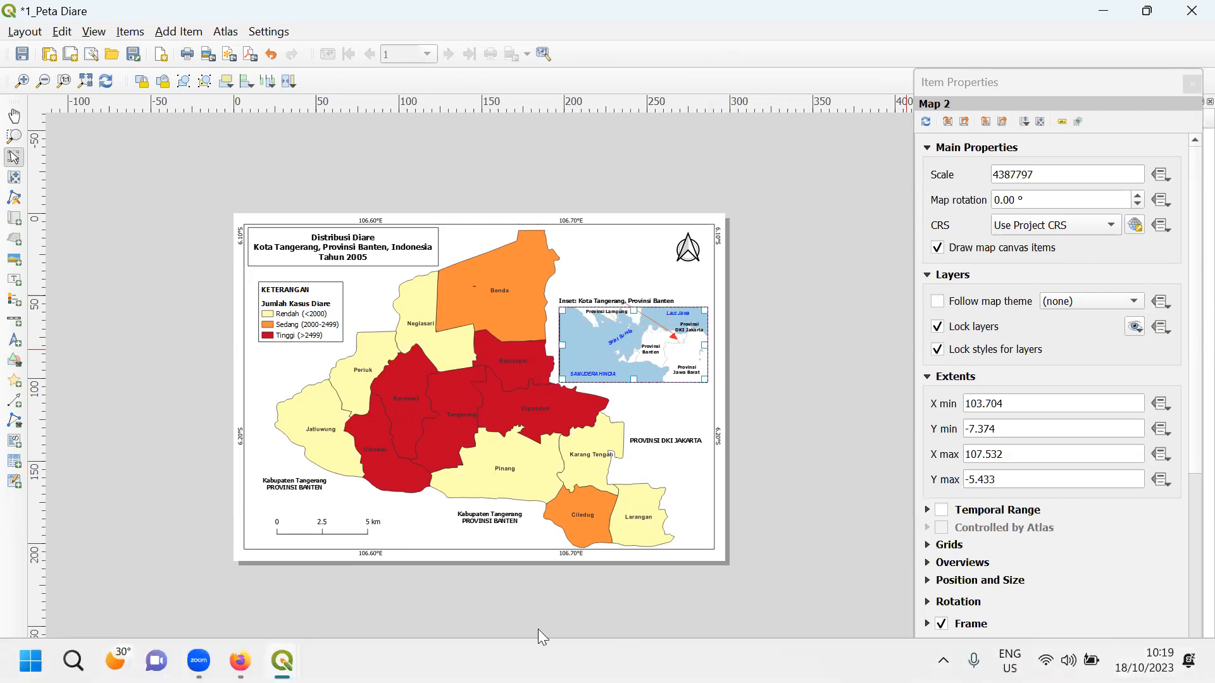
mouse_move(282, 660)
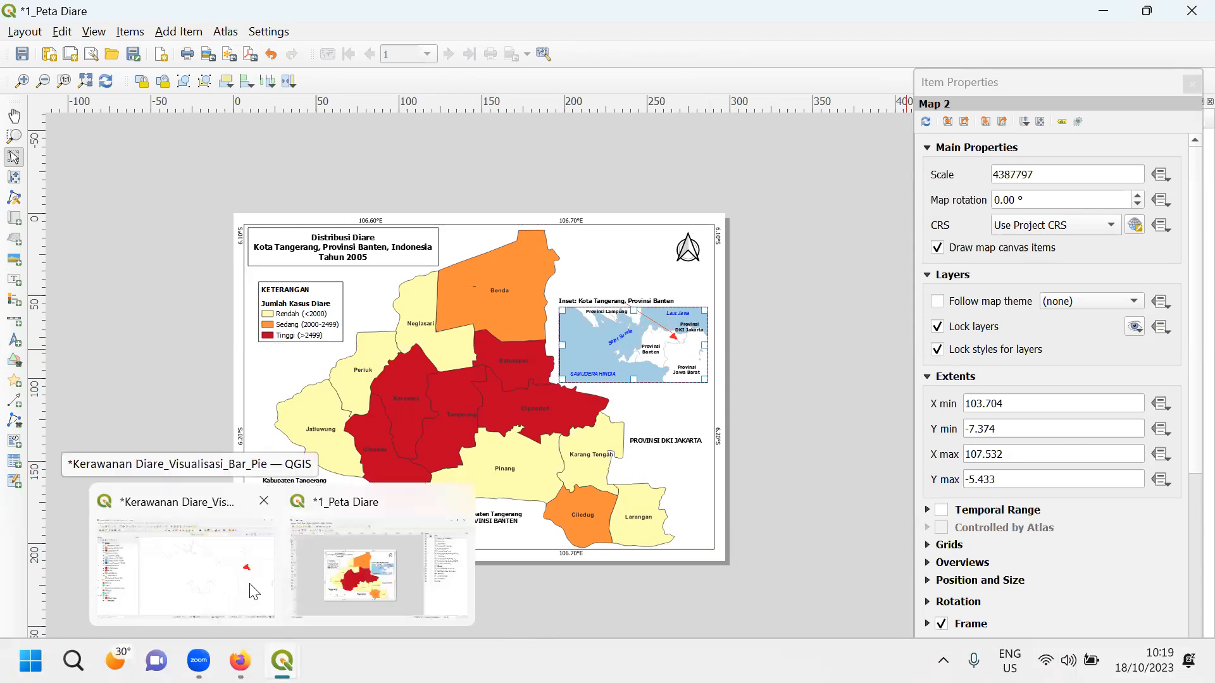
click(250, 589)
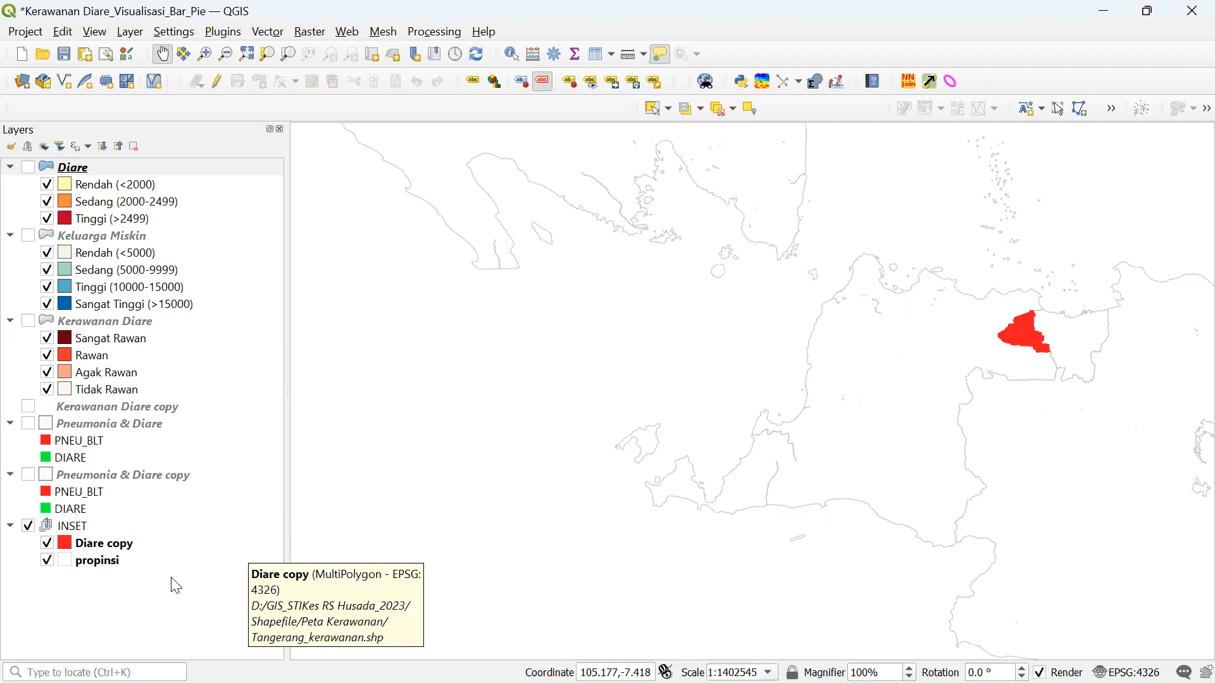
mouse_move(282, 661)
click(378, 560)
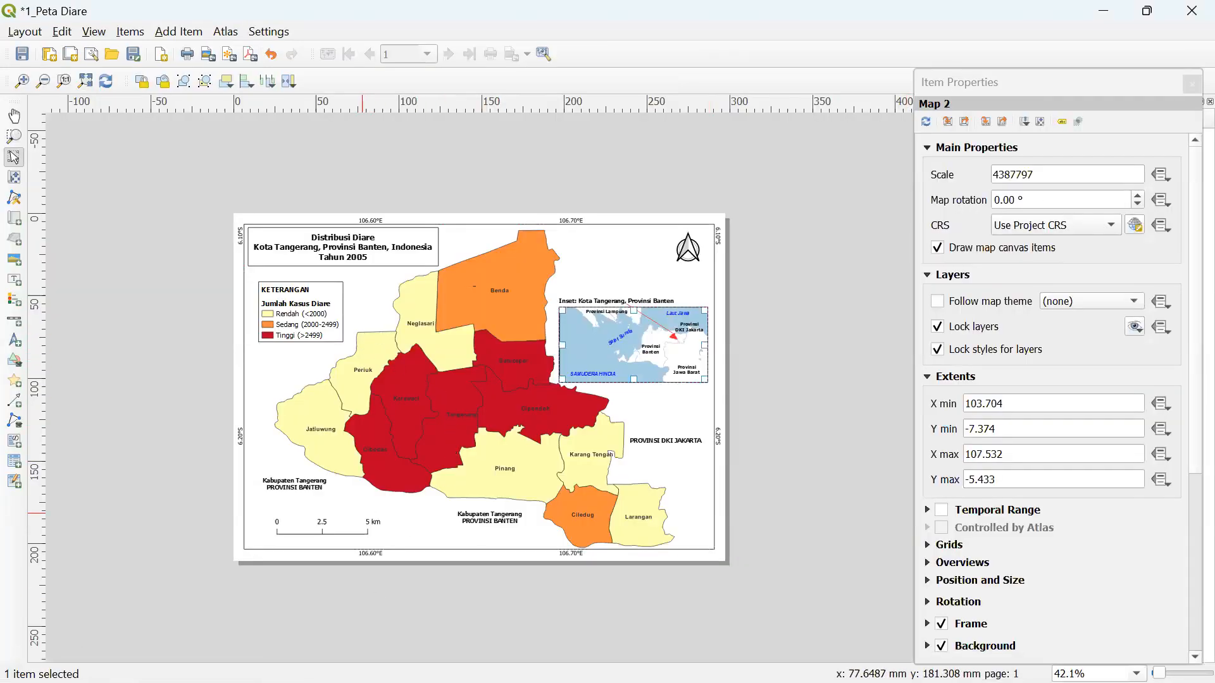
- In the main project window, hide the INSET group and show the Keluarga Miskin layer
mouse_move(282, 661)
click(264, 616)
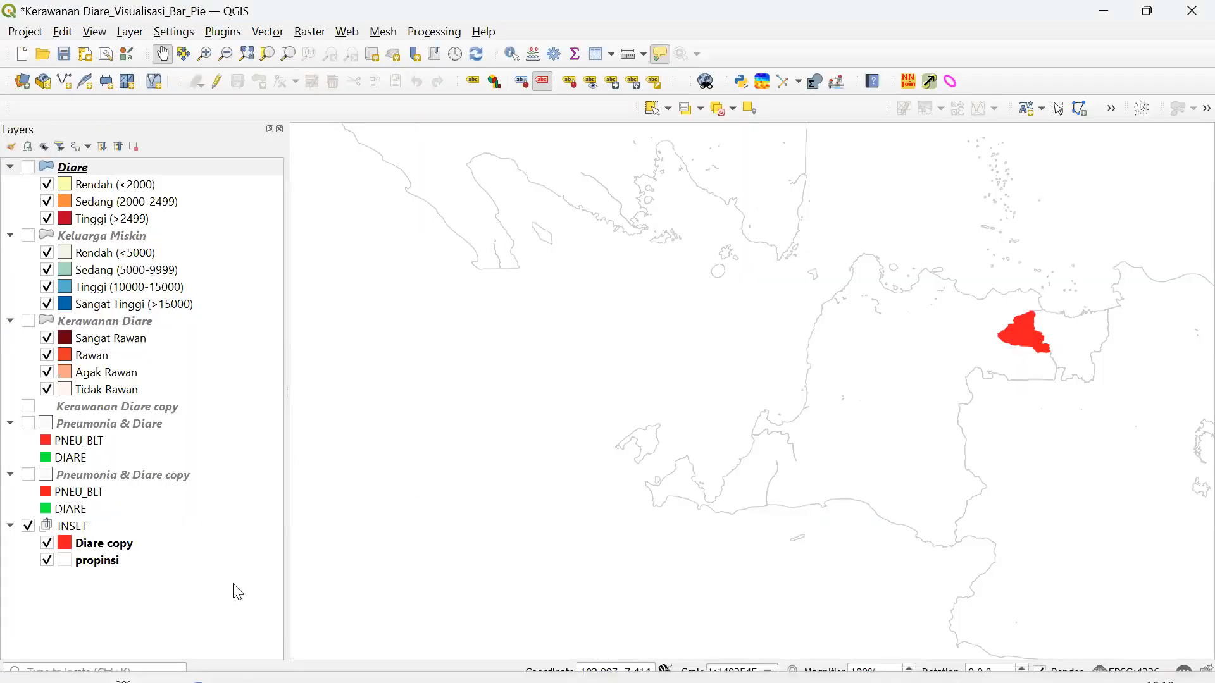
click(28, 167)
click(28, 167)
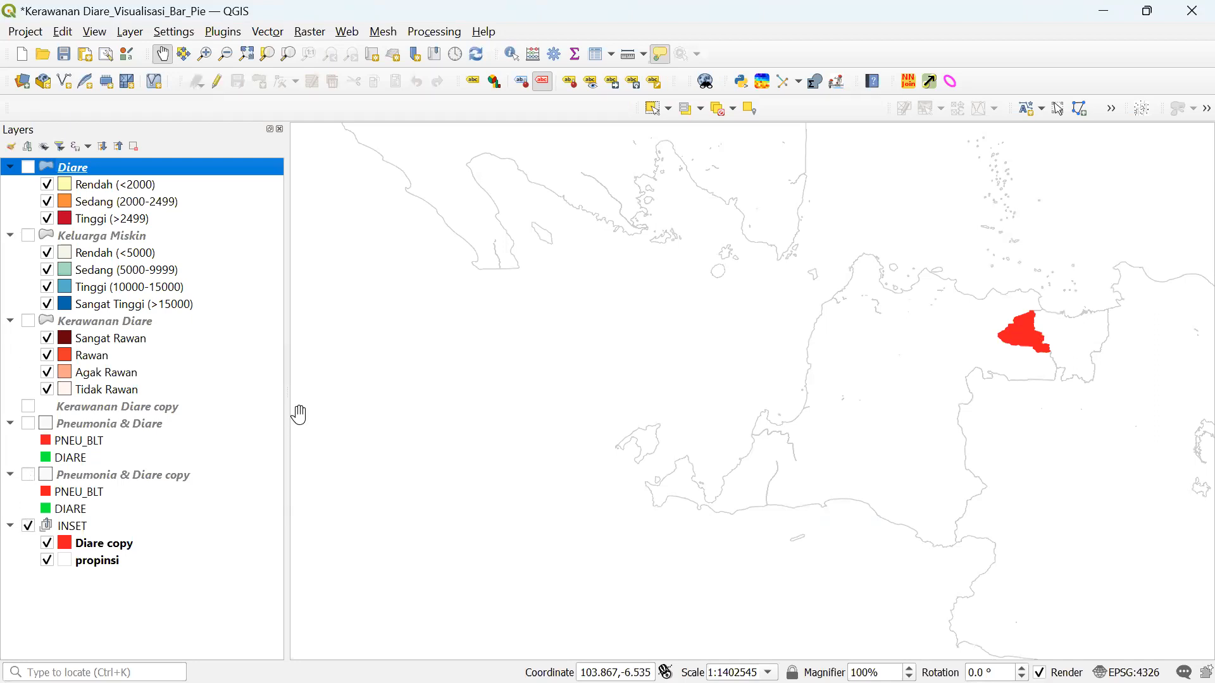
click(29, 527)
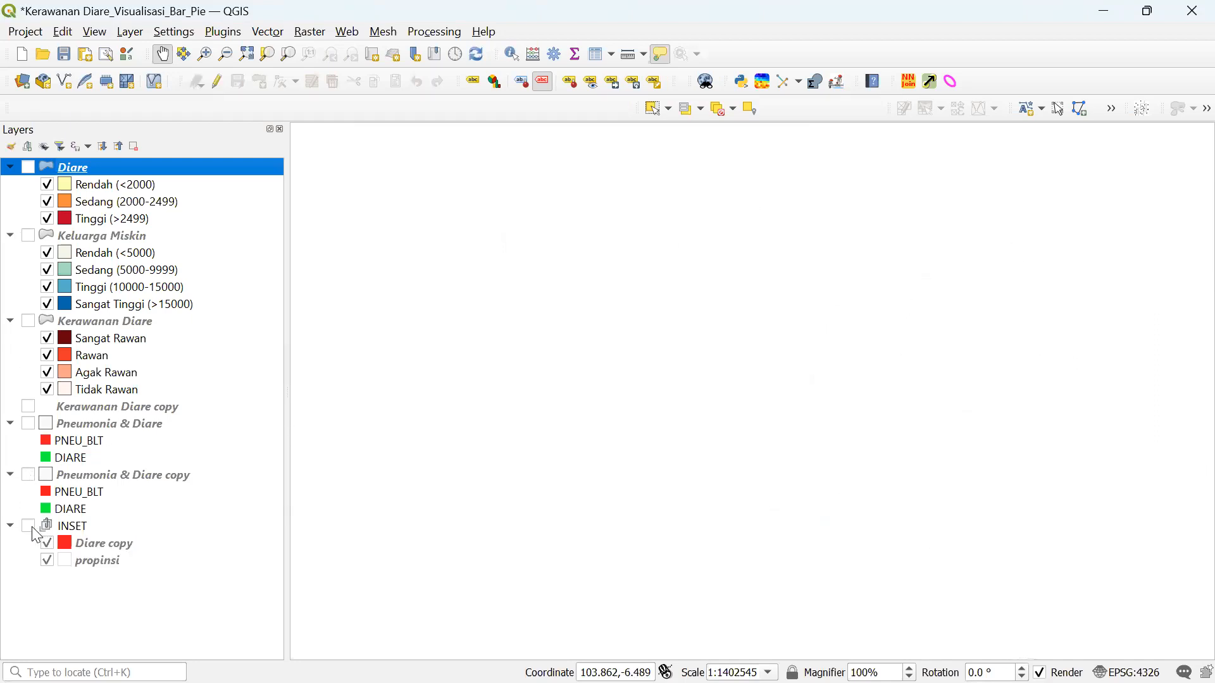
click(30, 234)
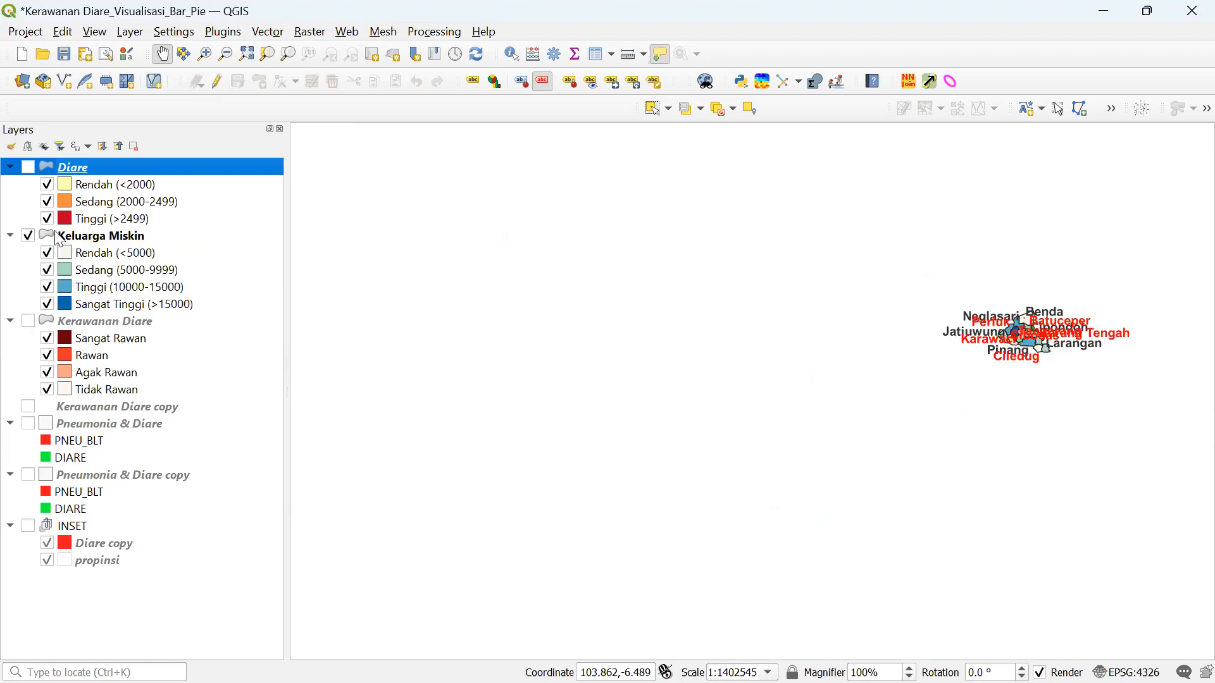
- Zoom the map canvas to the extent of the Keluarga Miskin layer
click(77, 242)
right_click(77, 242)
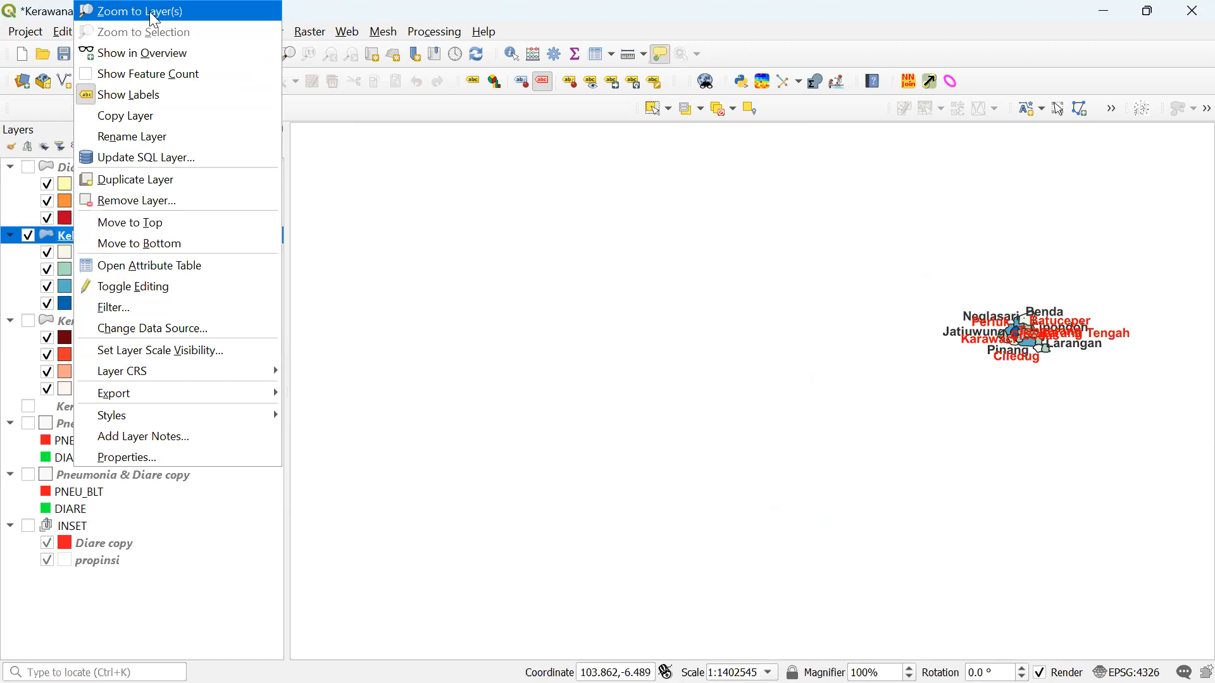
click(152, 11)
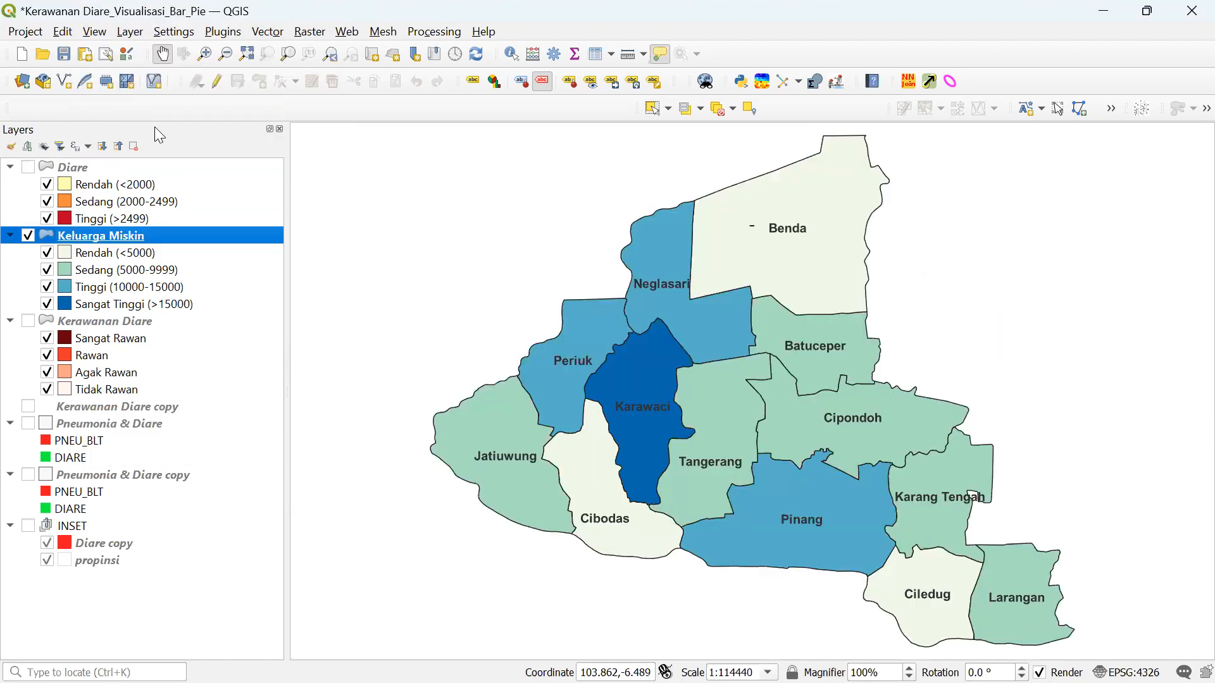
right_click(117, 239)
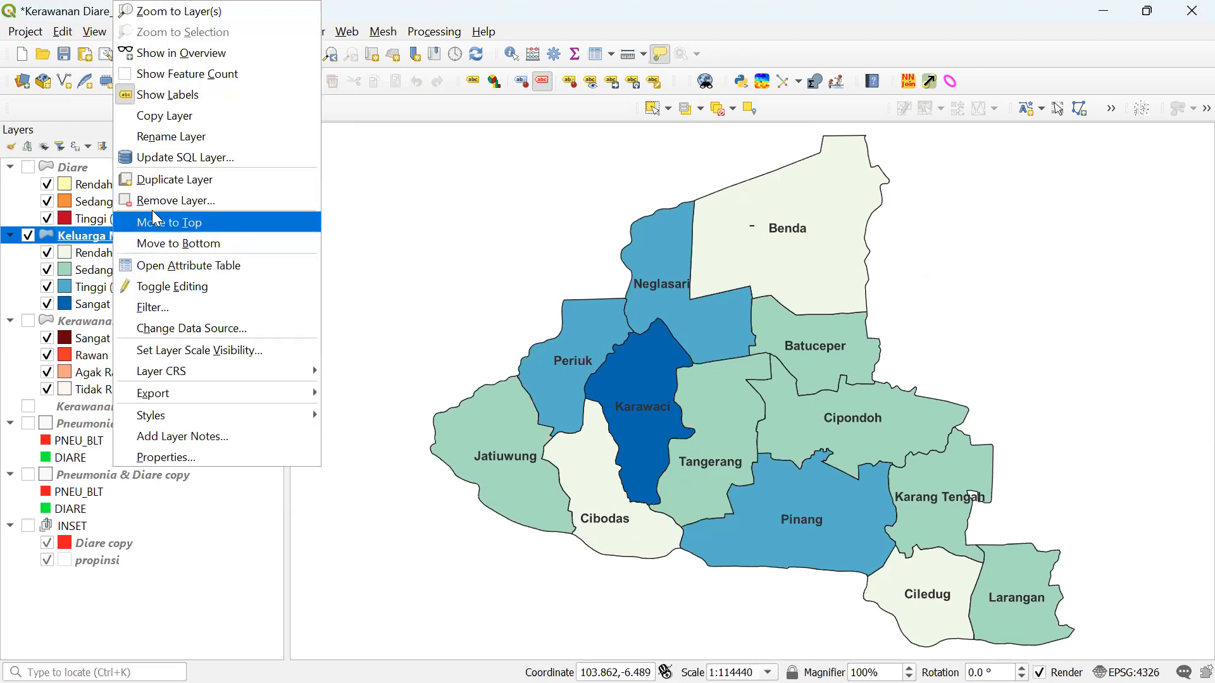
click(152, 11)
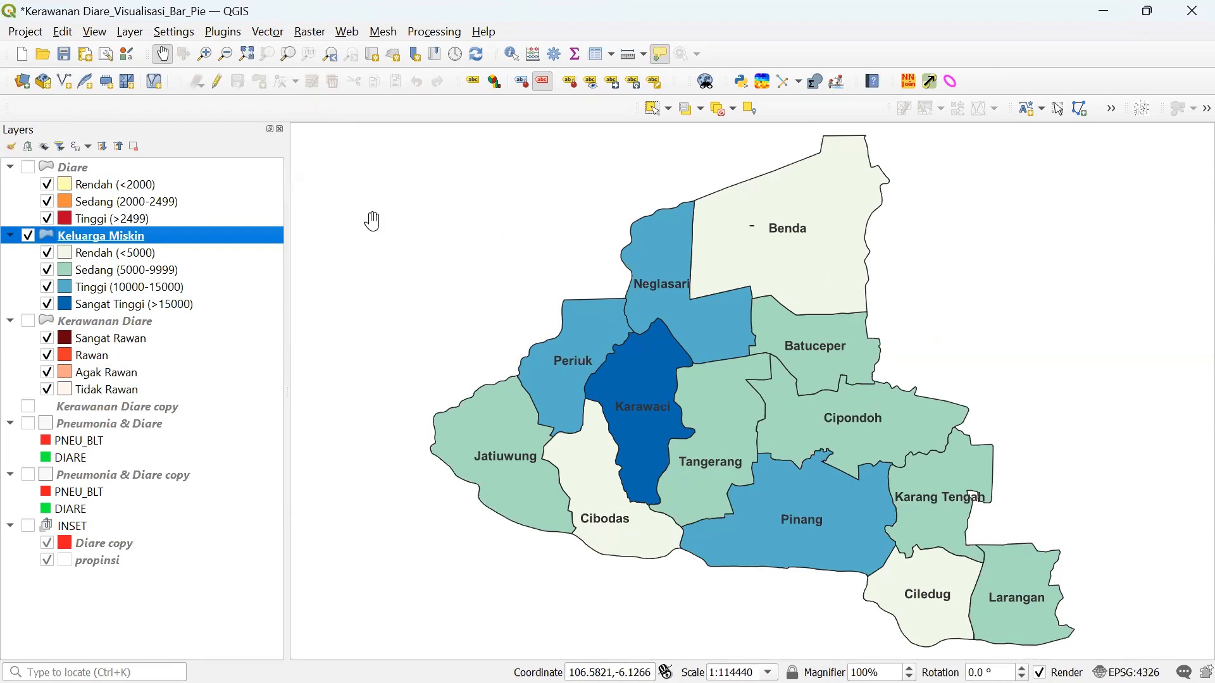
click(28, 237)
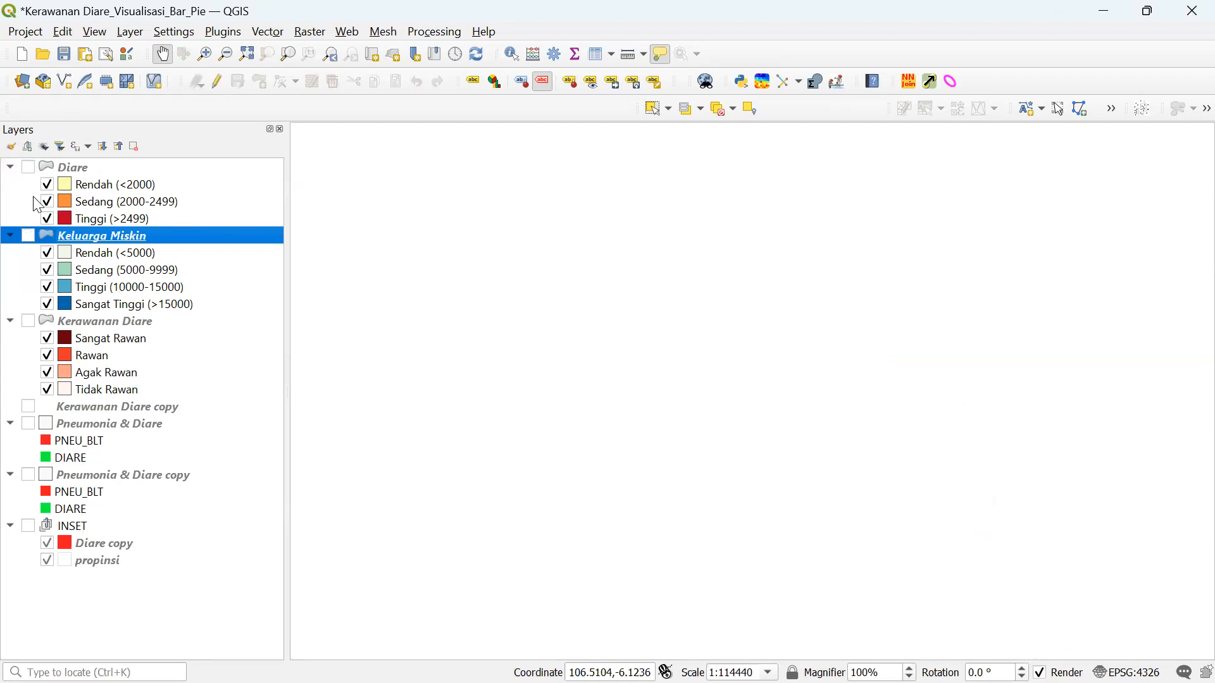
click(28, 169)
click(28, 168)
click(28, 237)
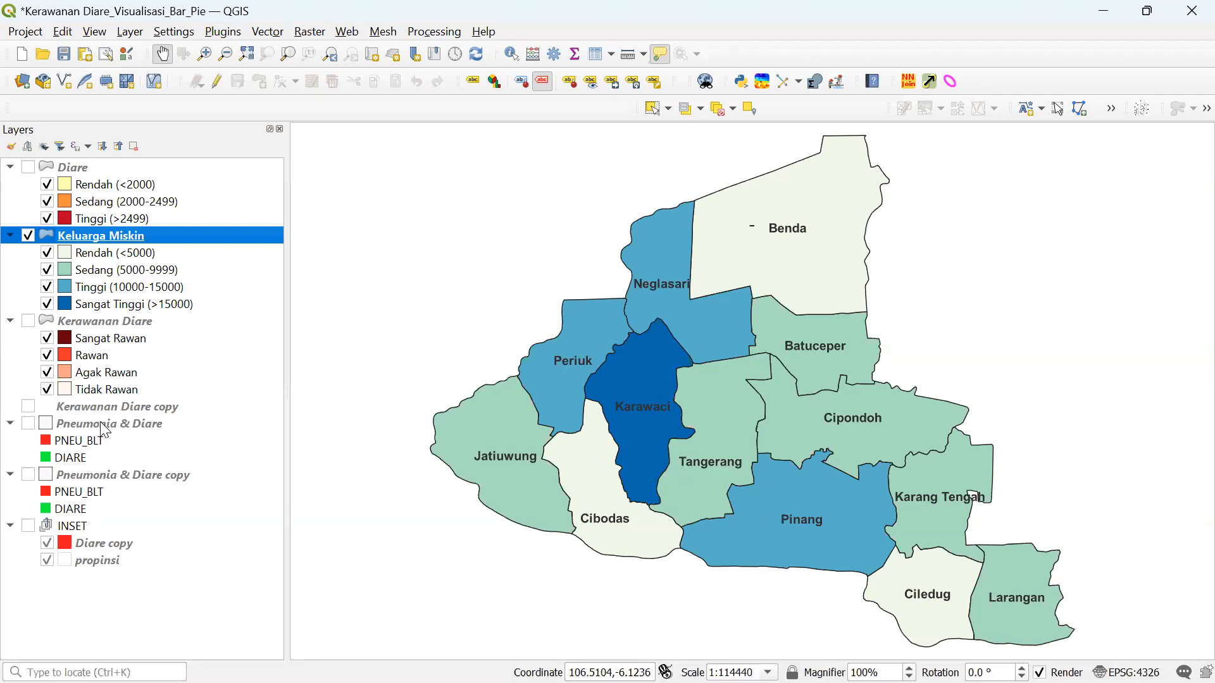
- Duplicate the 1_Peta Diare print layout under the title 2_Peta Keluarga Miskin
click(29, 35)
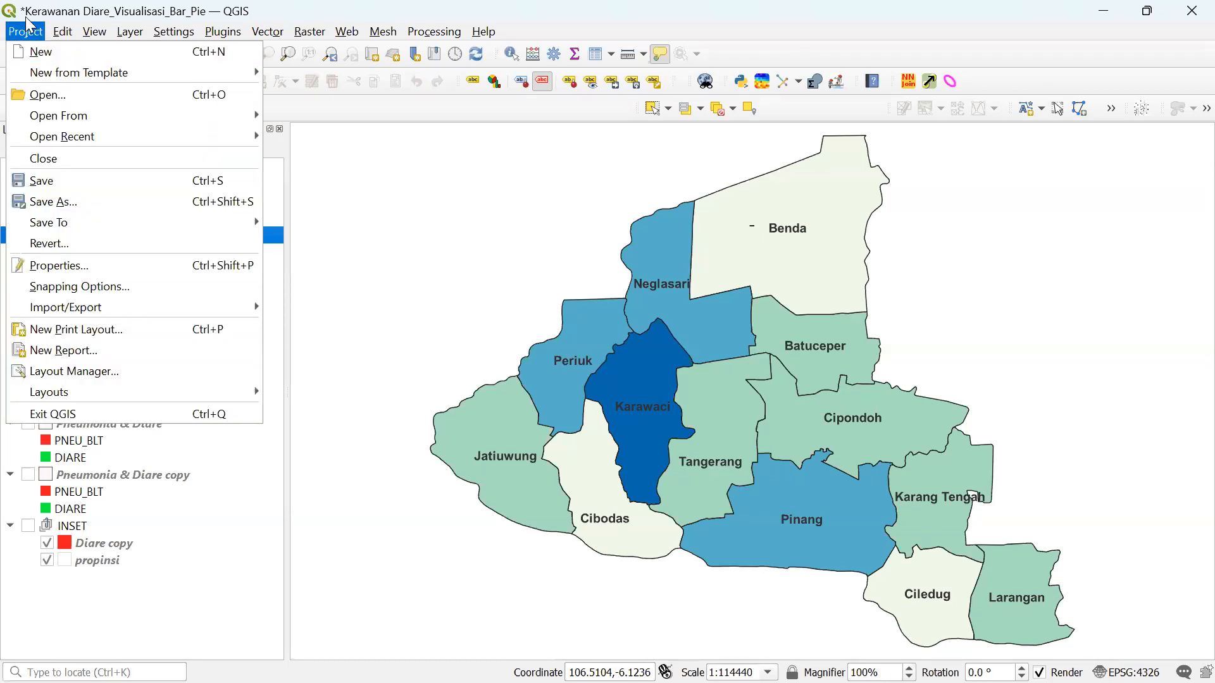
click(73, 373)
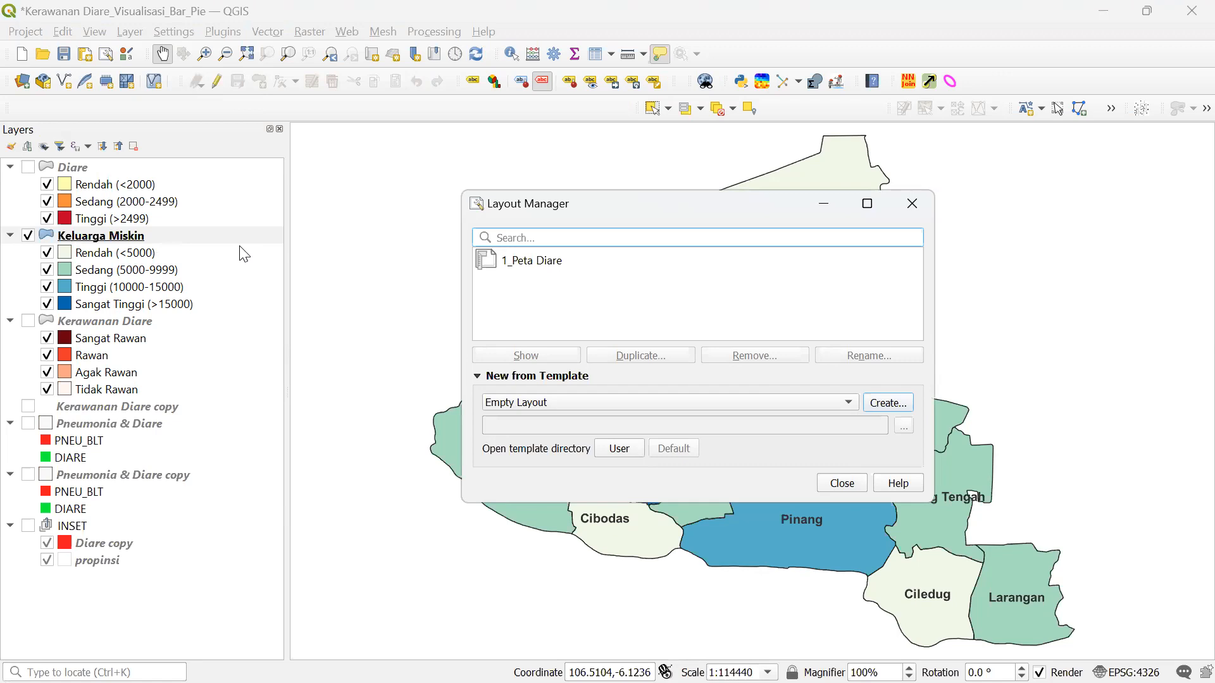
click(558, 264)
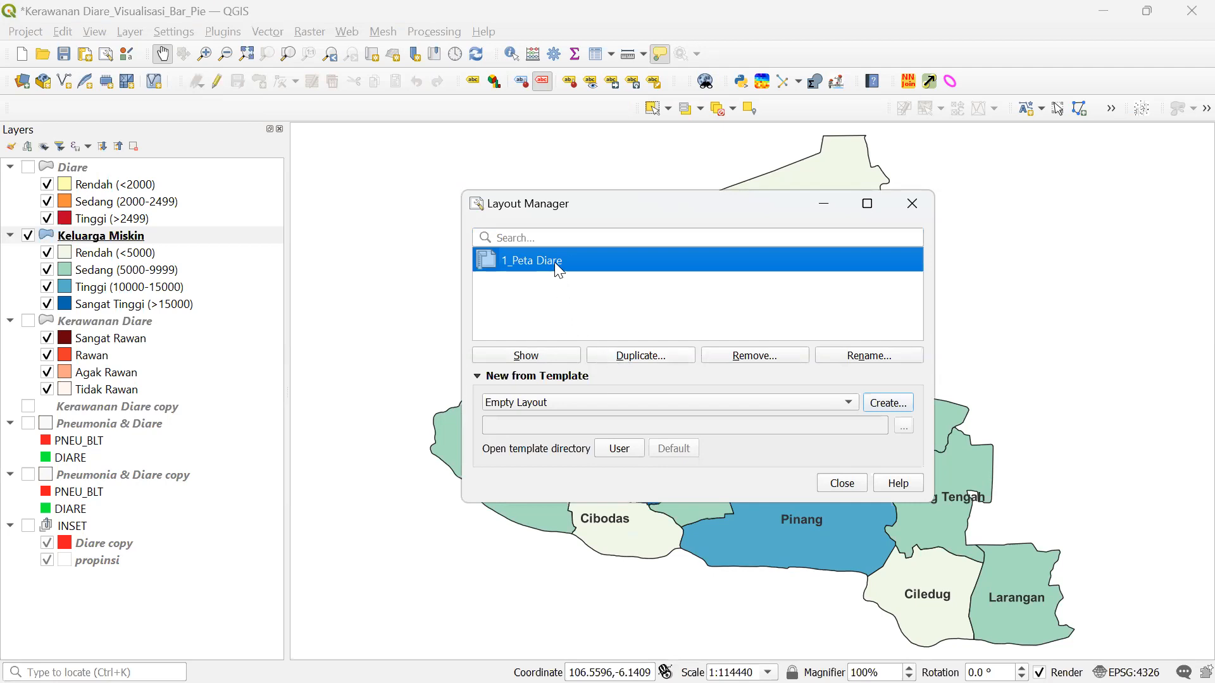
click(625, 356)
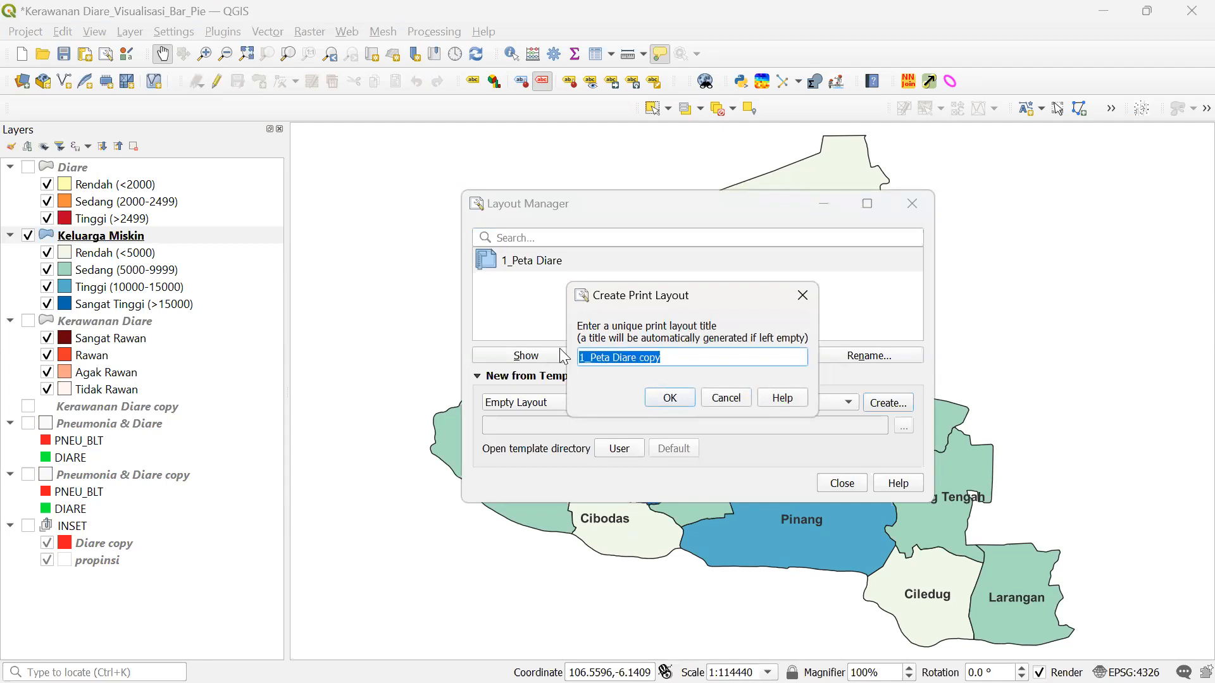
click(583, 357)
key(BackSpace)
text(2)
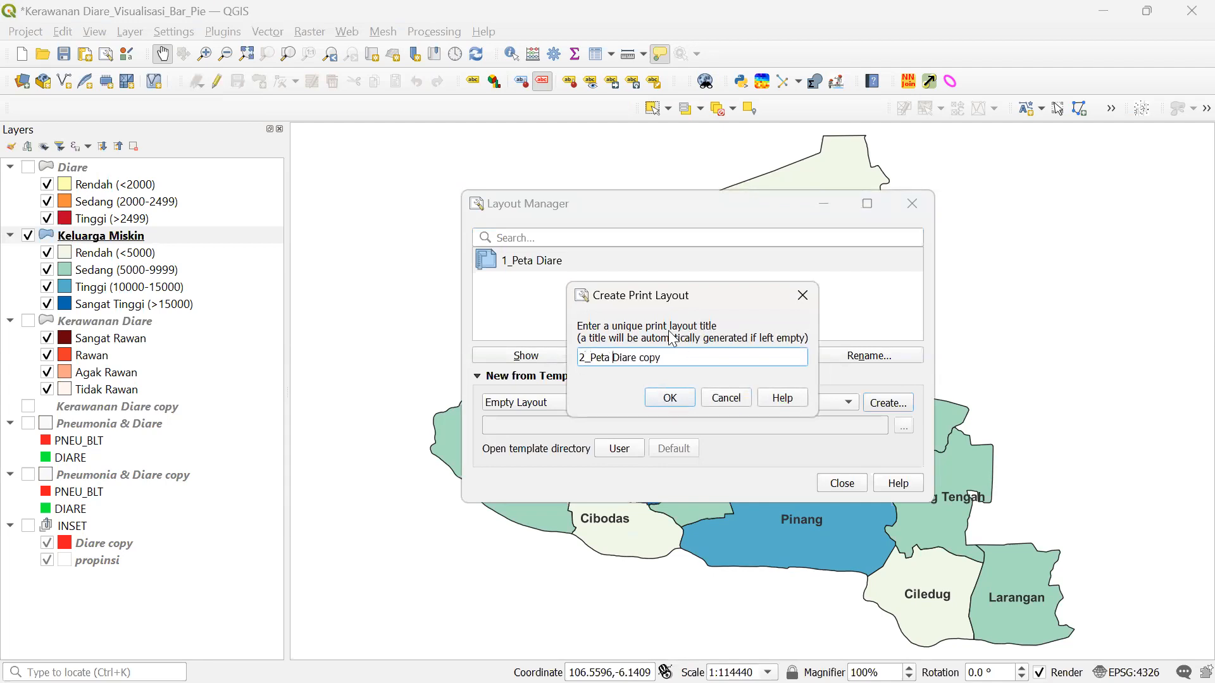
key(BackSpace)
key(BackSpace)
key(BackSpace)
key(BackSpace)
text(Keluarga Miskin)
click(669, 398)
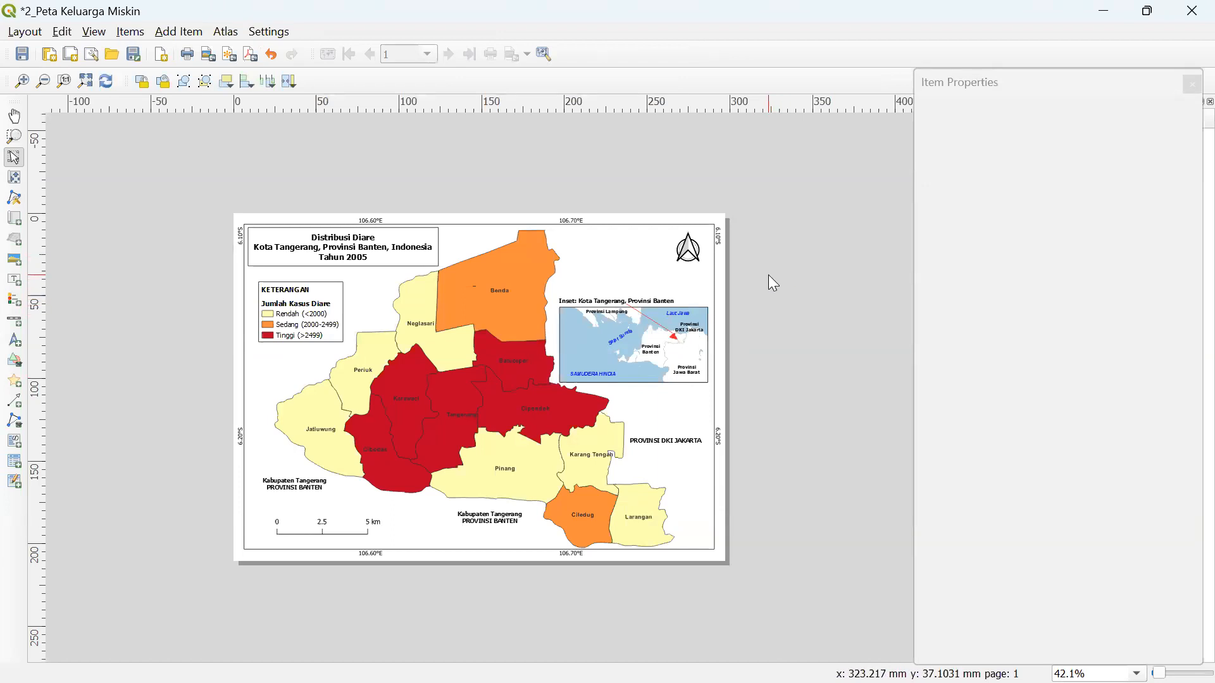
- Unlock the main map's layers so it takes on the Keluarga Miskin layer, and lock its layers and layer styles again
click(626, 256)
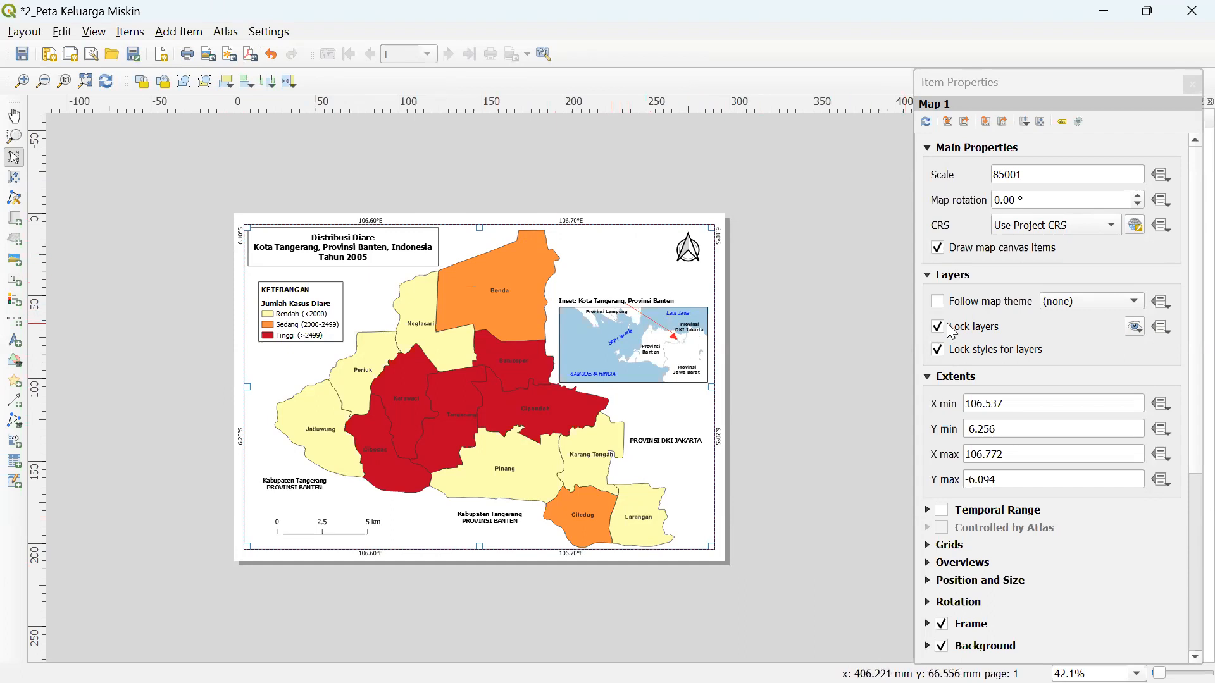
click(978, 327)
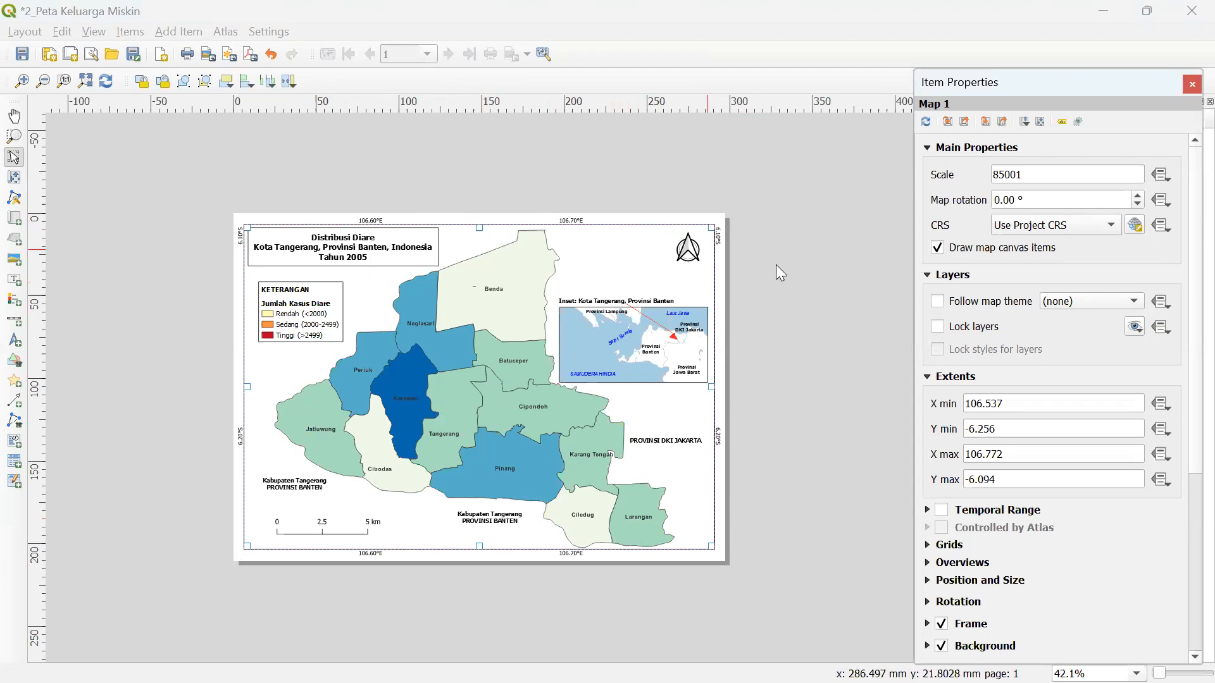
click(936, 327)
click(936, 350)
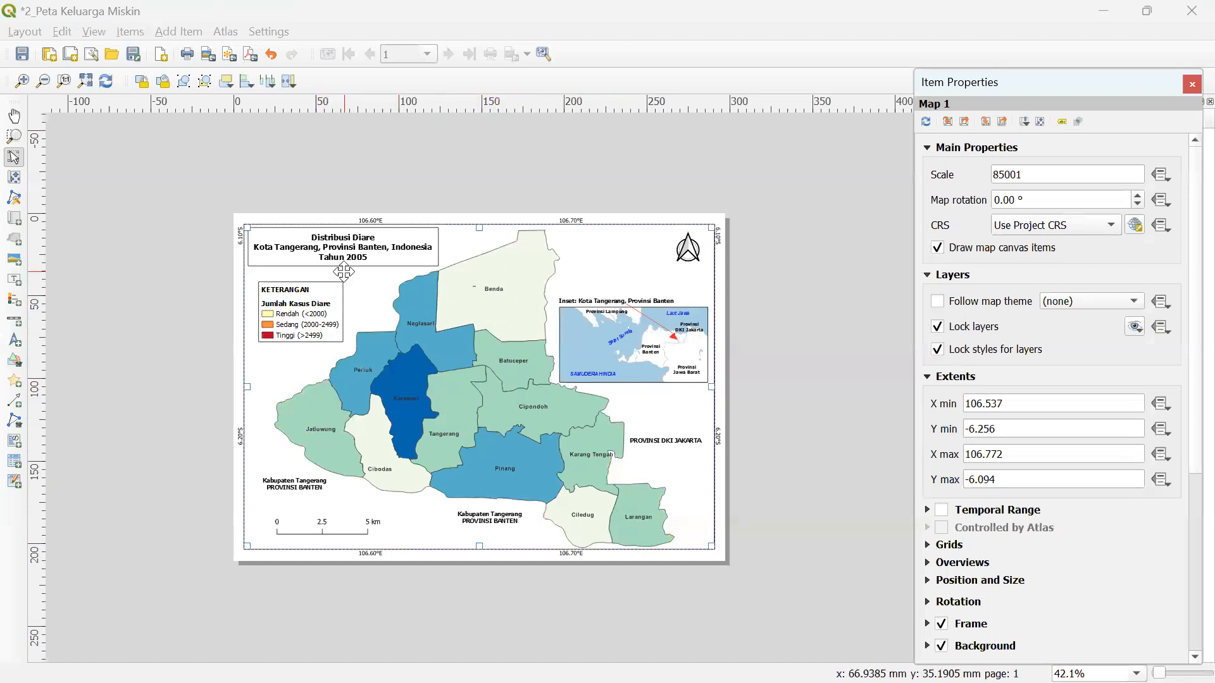
- Change the first line of the layout's title label to "Distribusi Keluarga Miskin"
click(337, 247)
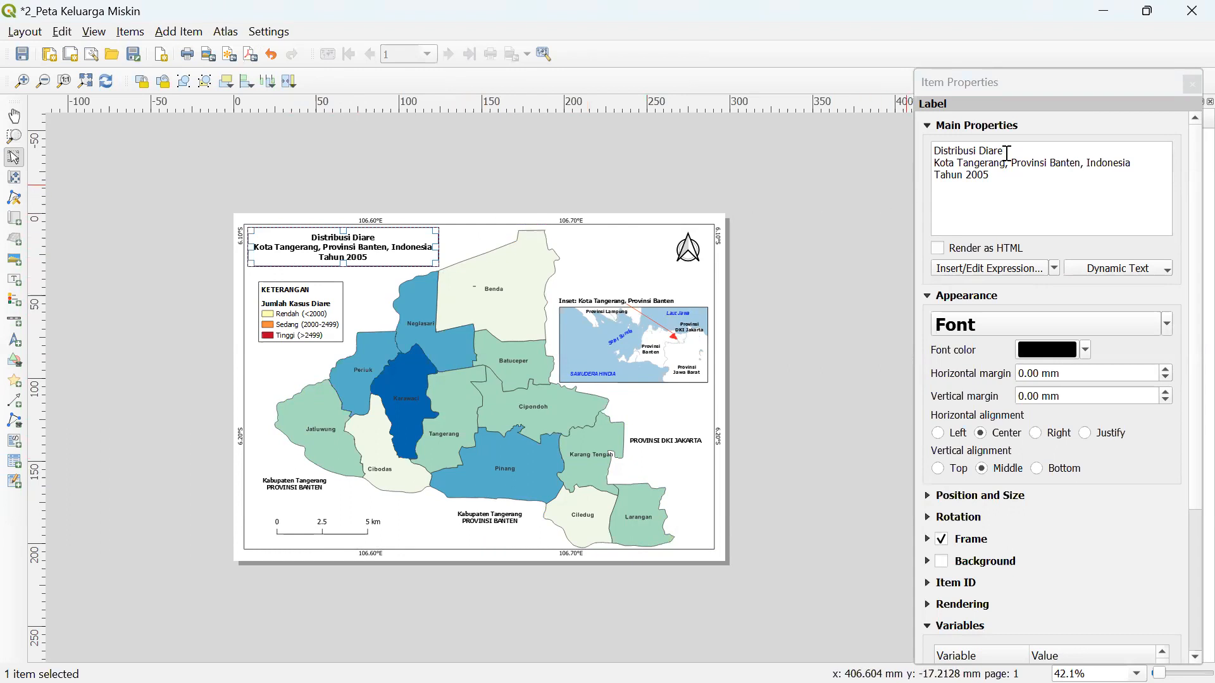
drag(1012, 153, 979, 154)
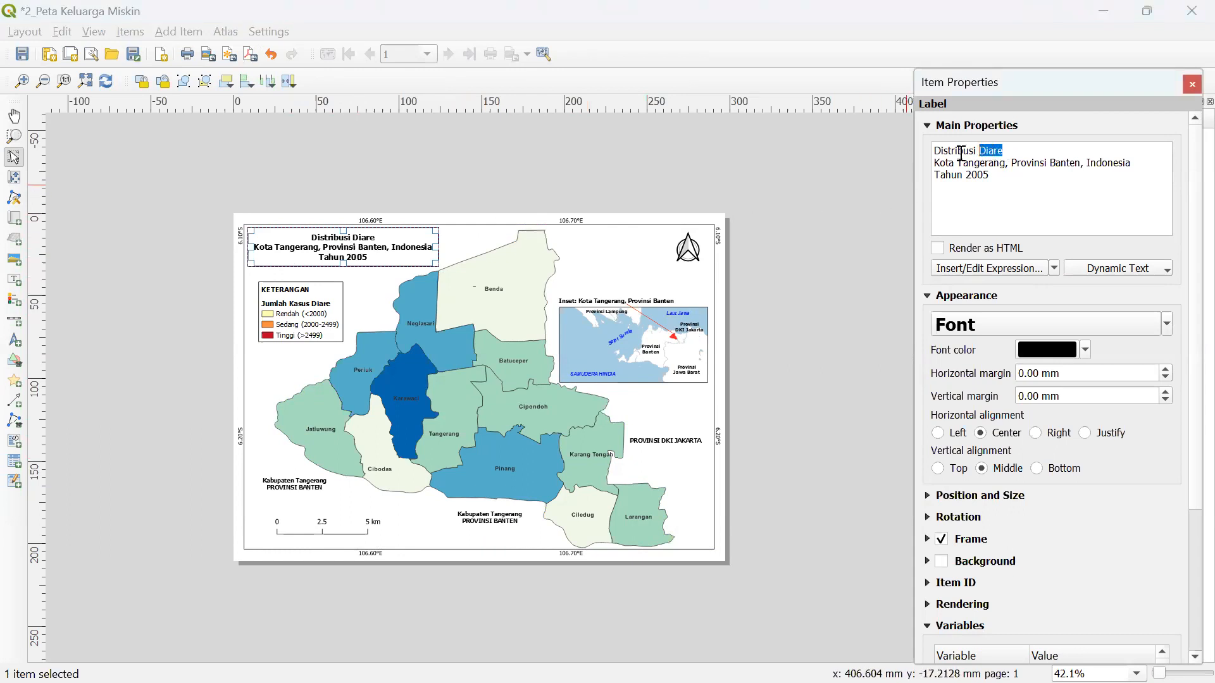
text(eluarga Miskin)
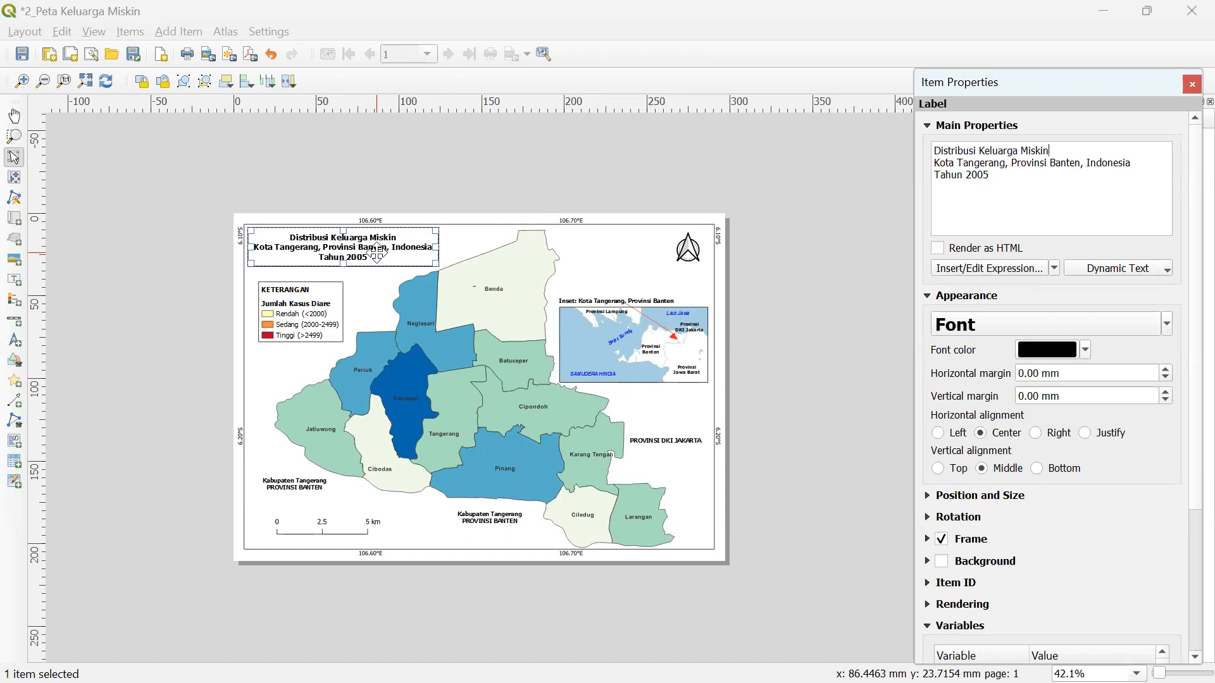
- Refill the KETERANGAN legend with all project layers through auto update, and turn auto update off again for manual editing
click(312, 327)
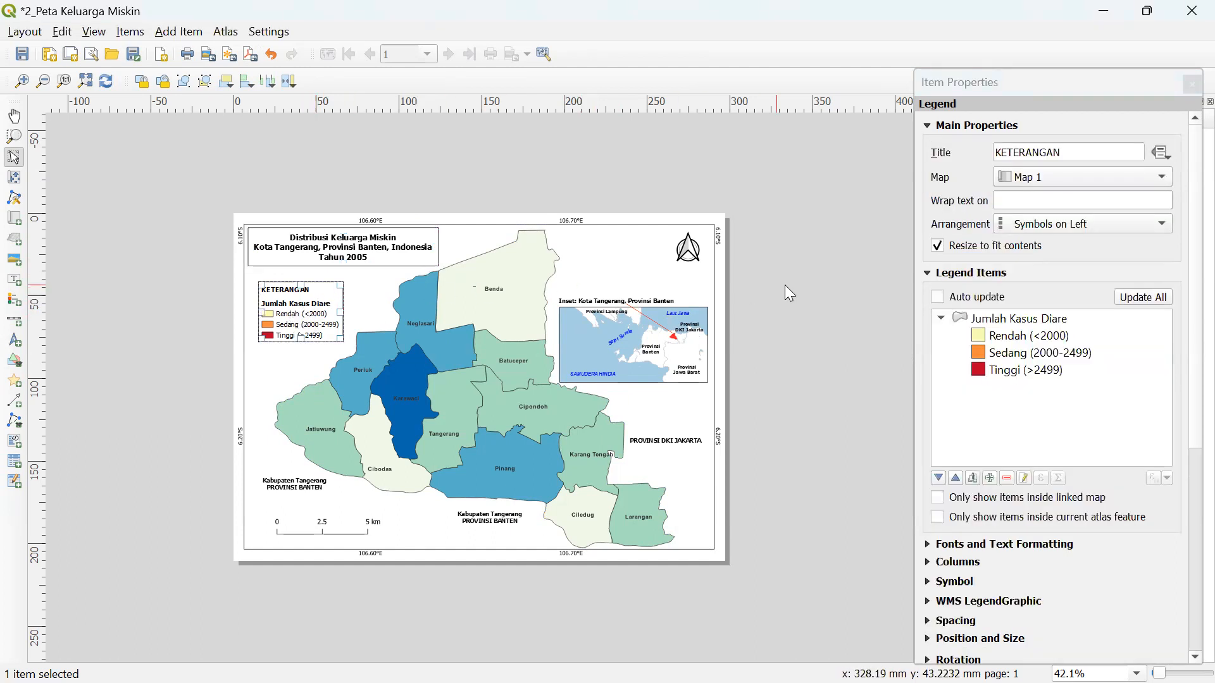
click(938, 298)
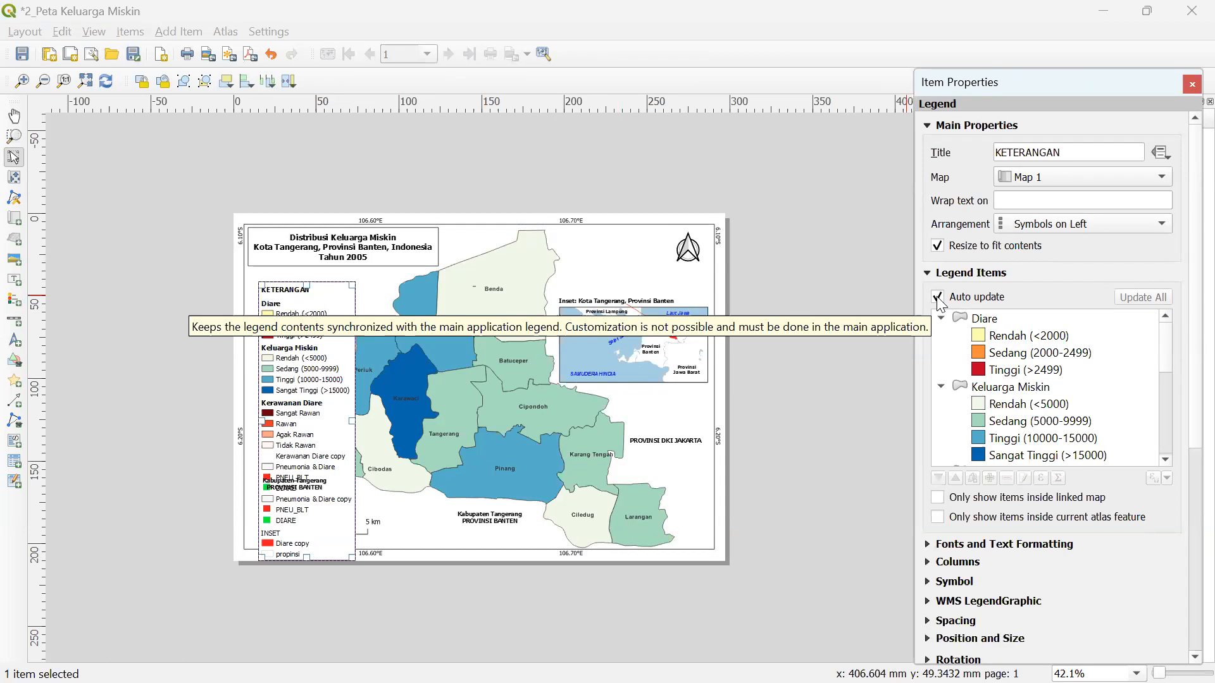
click(939, 299)
click(938, 299)
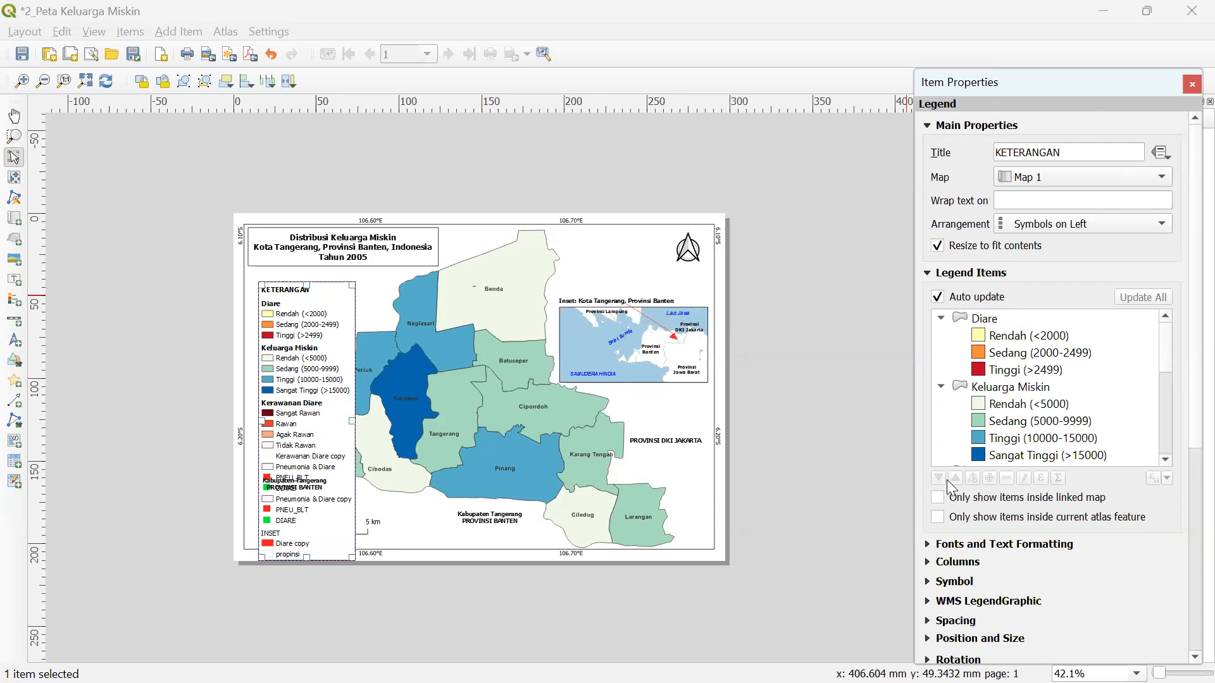
click(937, 297)
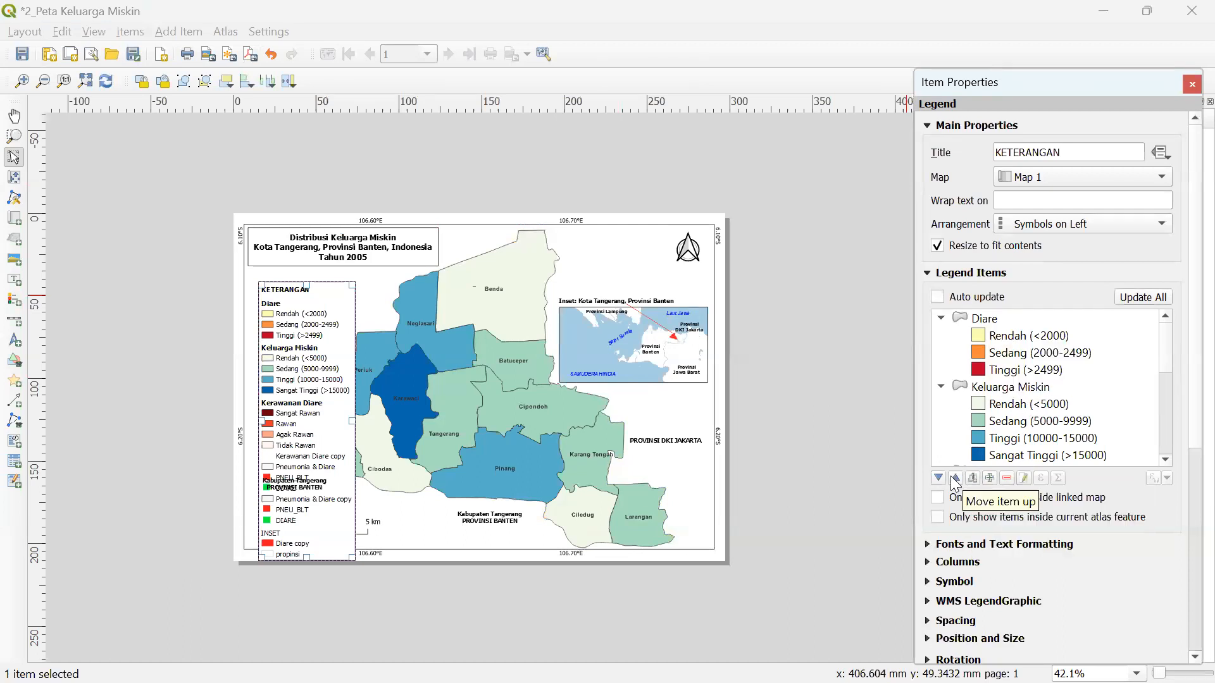
- Remove the Diare and Kerawanan Diare entries from the legend
click(985, 320)
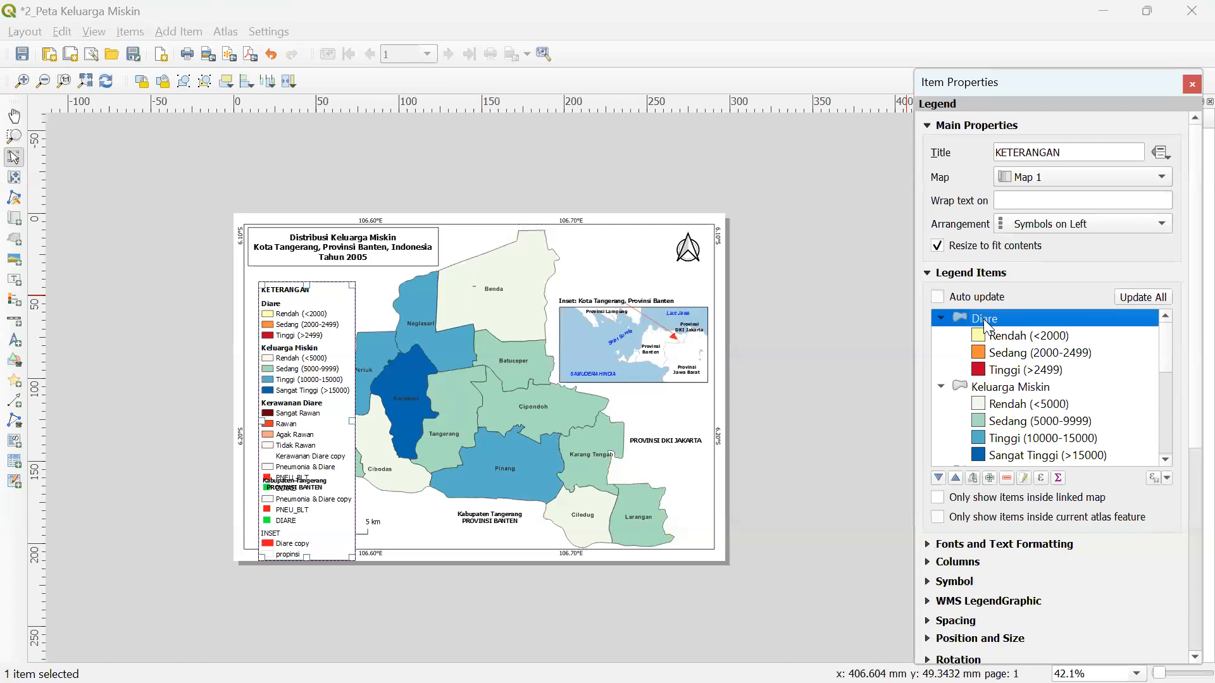
click(1007, 478)
scroll(1012, 446, down, 1)
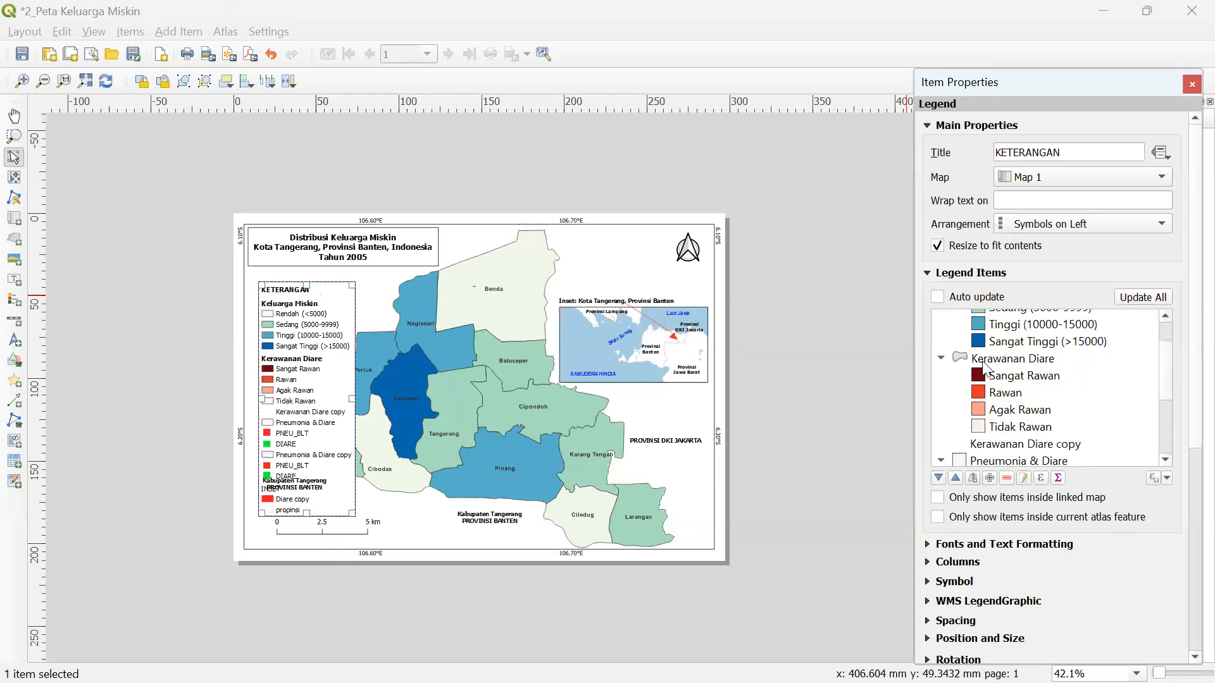
click(990, 360)
click(1007, 479)
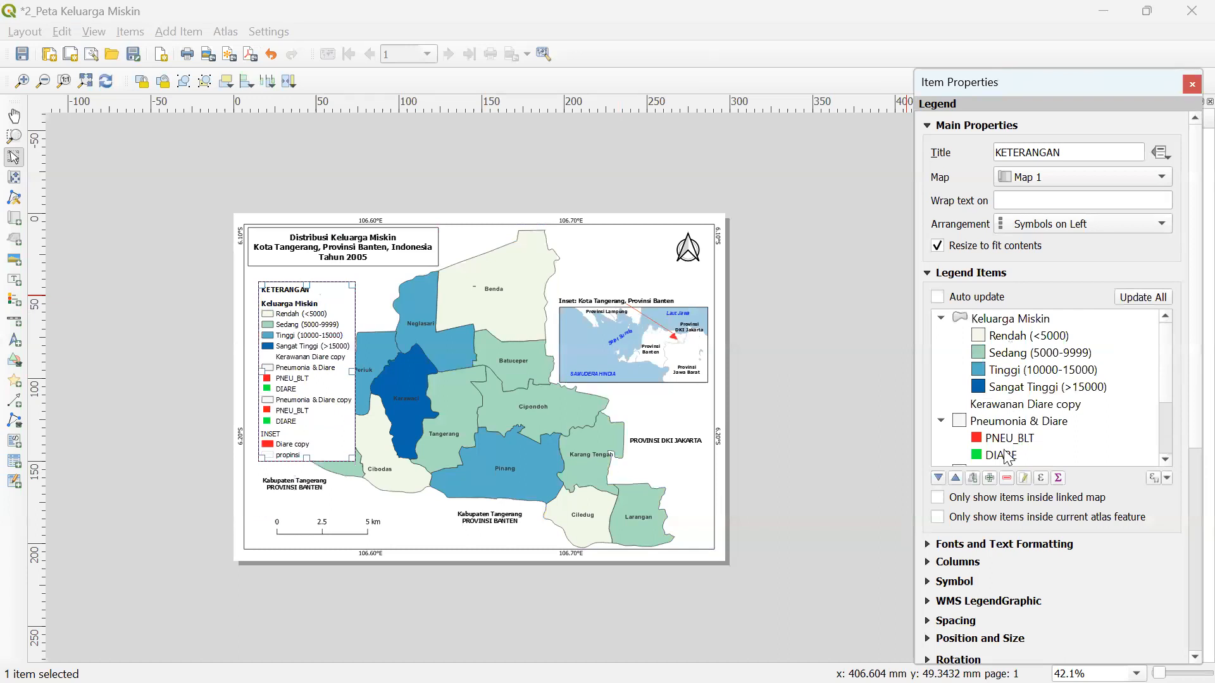
- Remove the Kerawanan Diare copy, Pneumonia & Diare, Pneumonia & Diare copy and INSET entries from the legend
click(1003, 421)
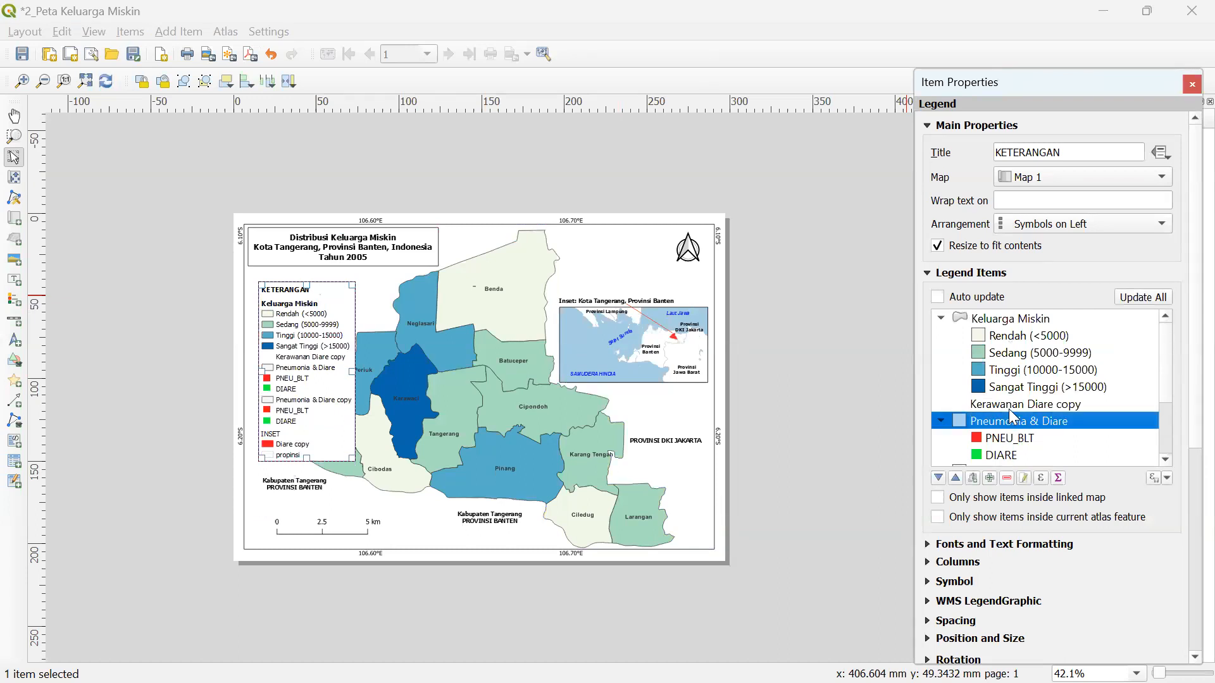
click(1010, 405)
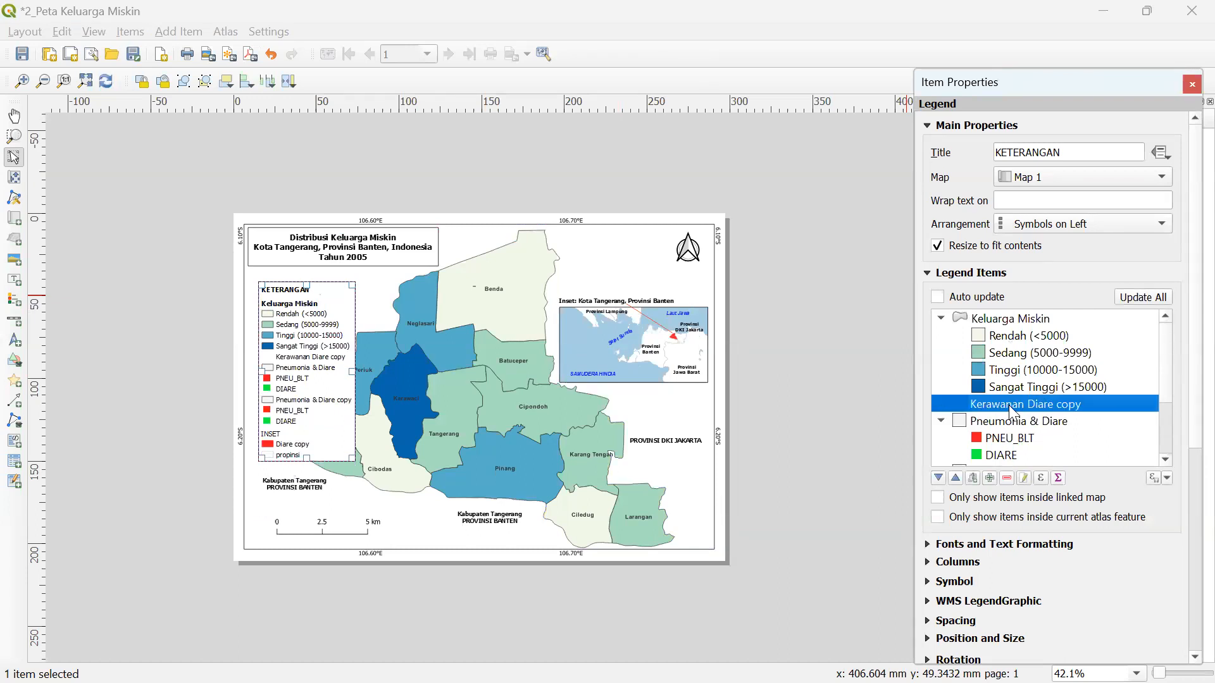
click(1007, 478)
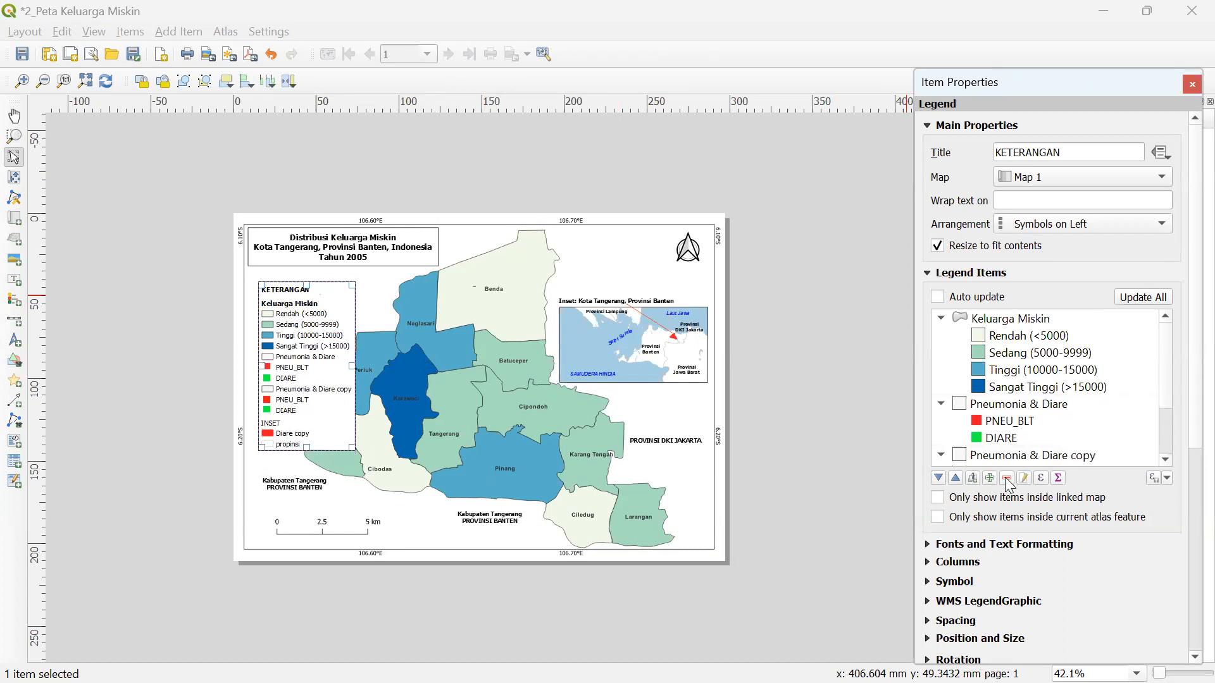
click(1005, 405)
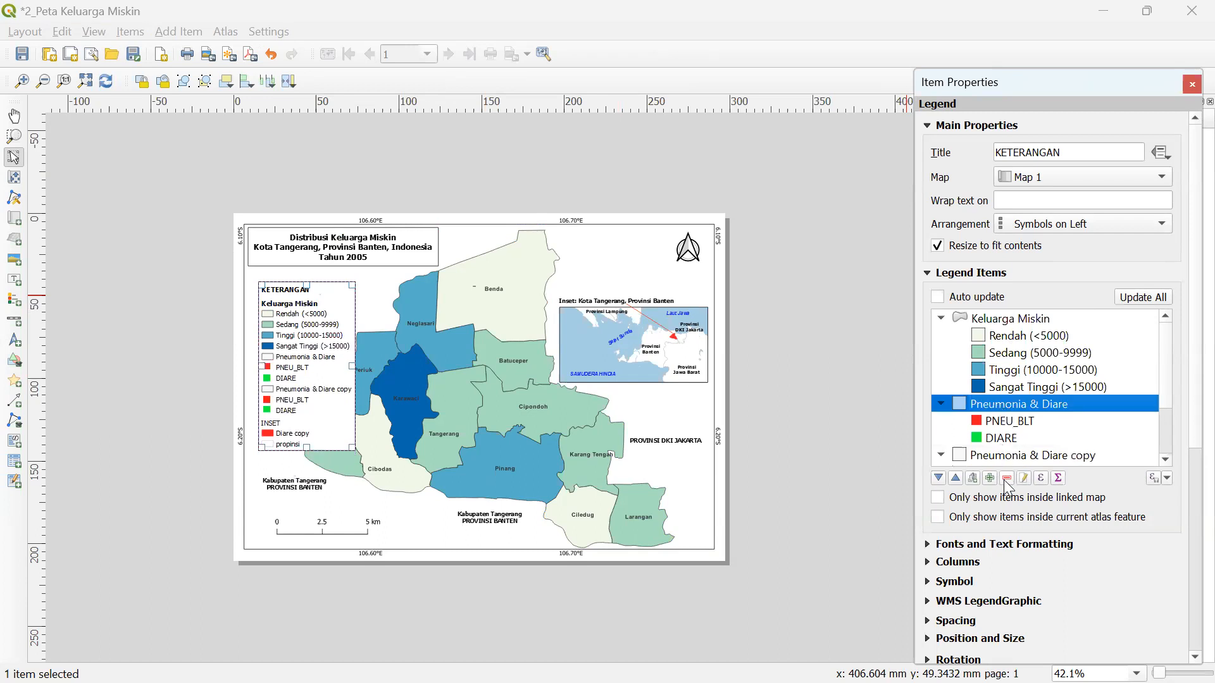
click(1007, 479)
click(1009, 405)
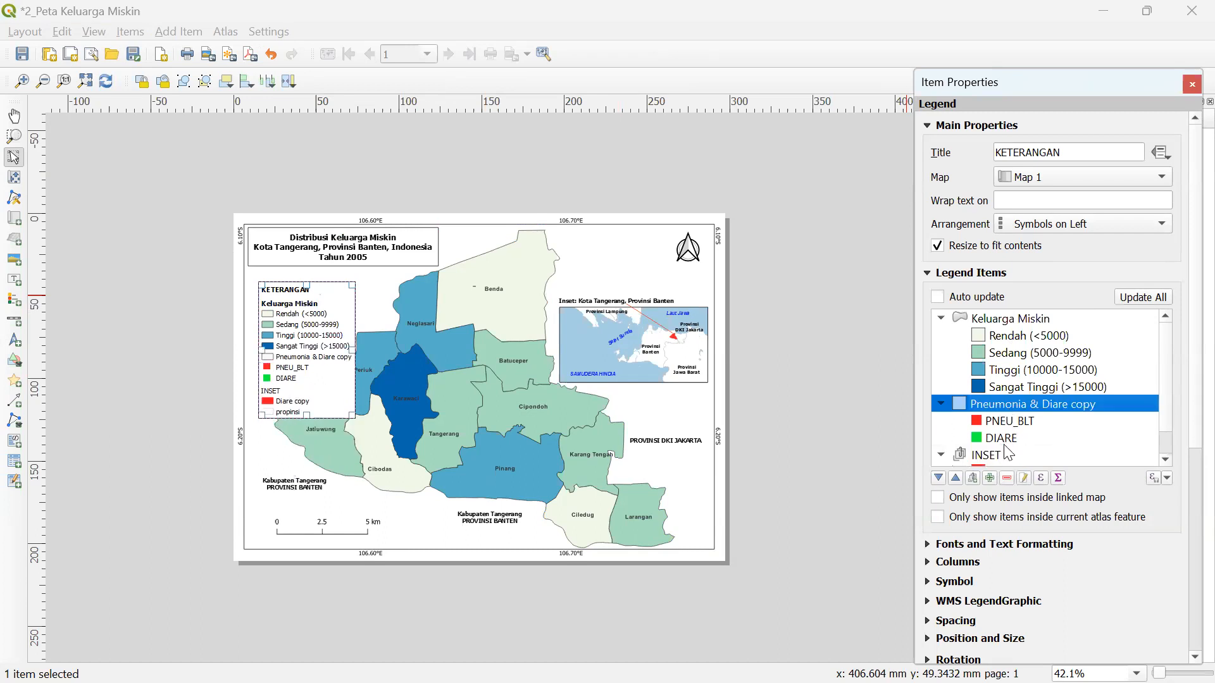
click(1007, 479)
click(990, 405)
click(1007, 478)
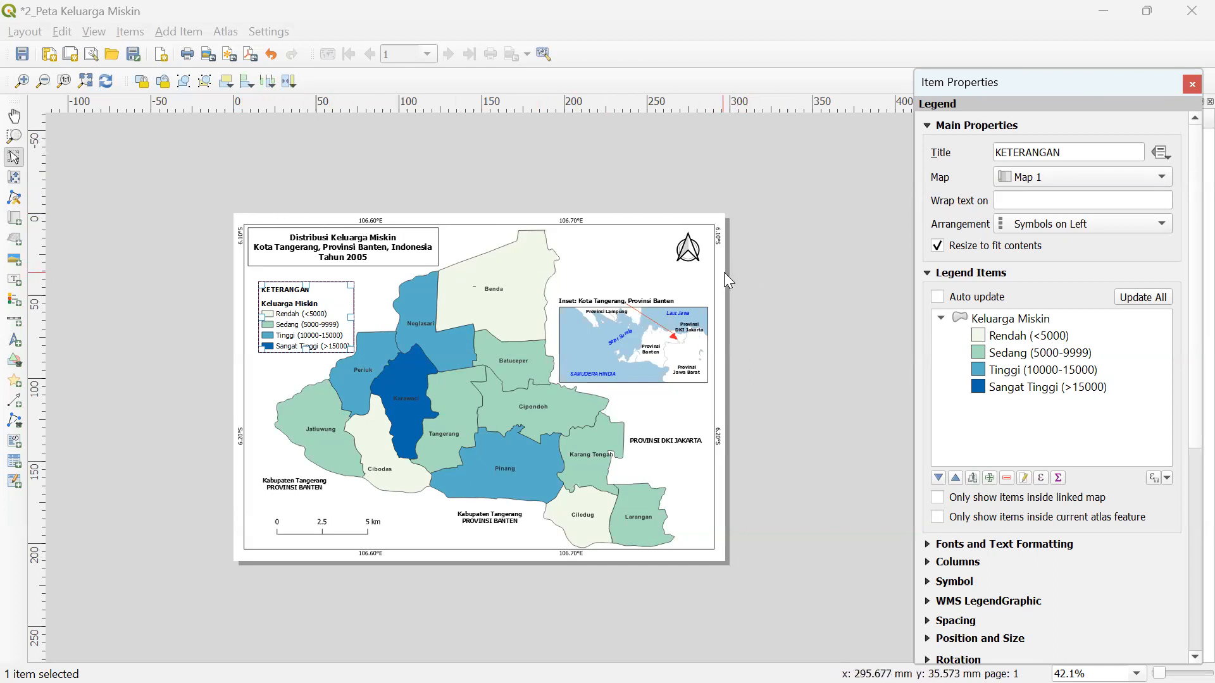
- Check the layer and style lock settings of the main map and the inset map in the 2_Peta Keluarga Miskin layout
mouse_move(431, 682)
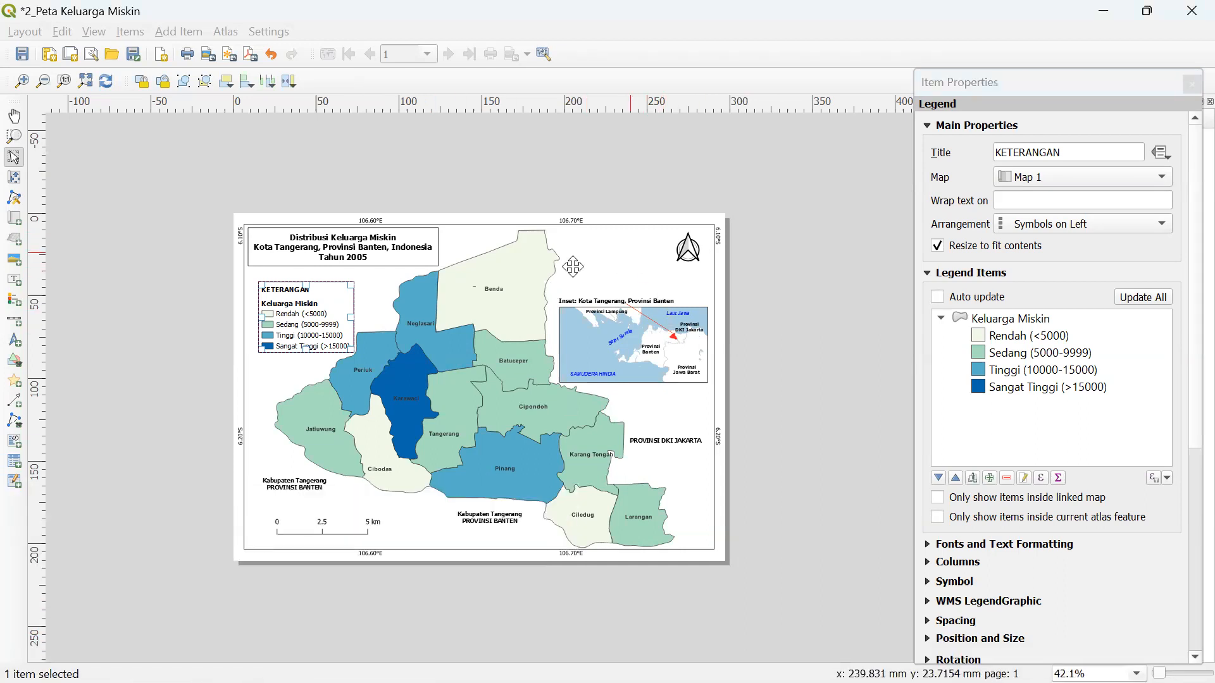
click(634, 259)
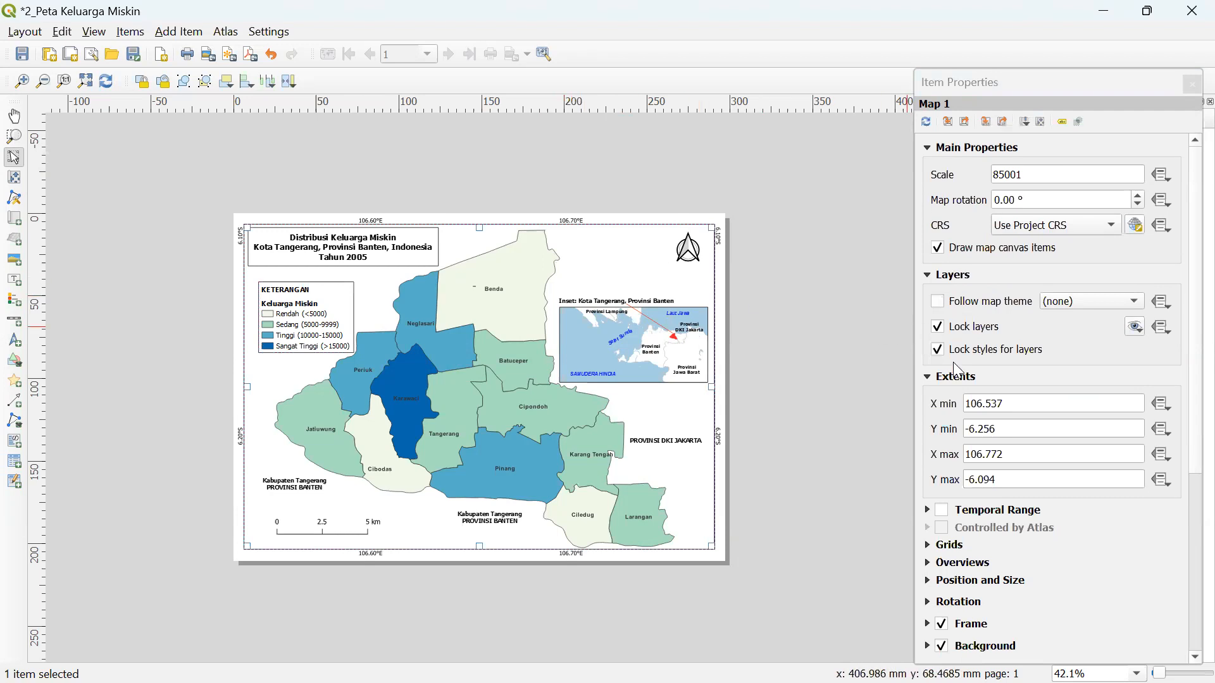
click(594, 338)
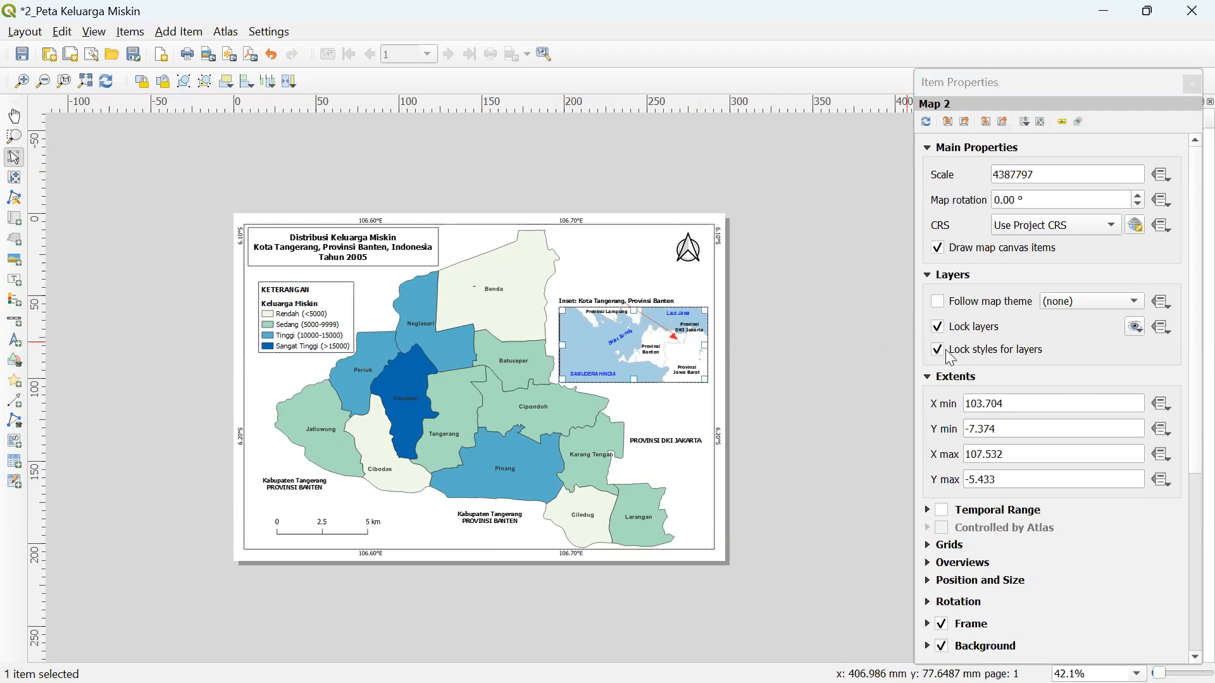
click(625, 546)
- In the main project window, hide the Keluarga Miskin layer and show the Kerawanan Diare layer
mouse_move(604, 682)
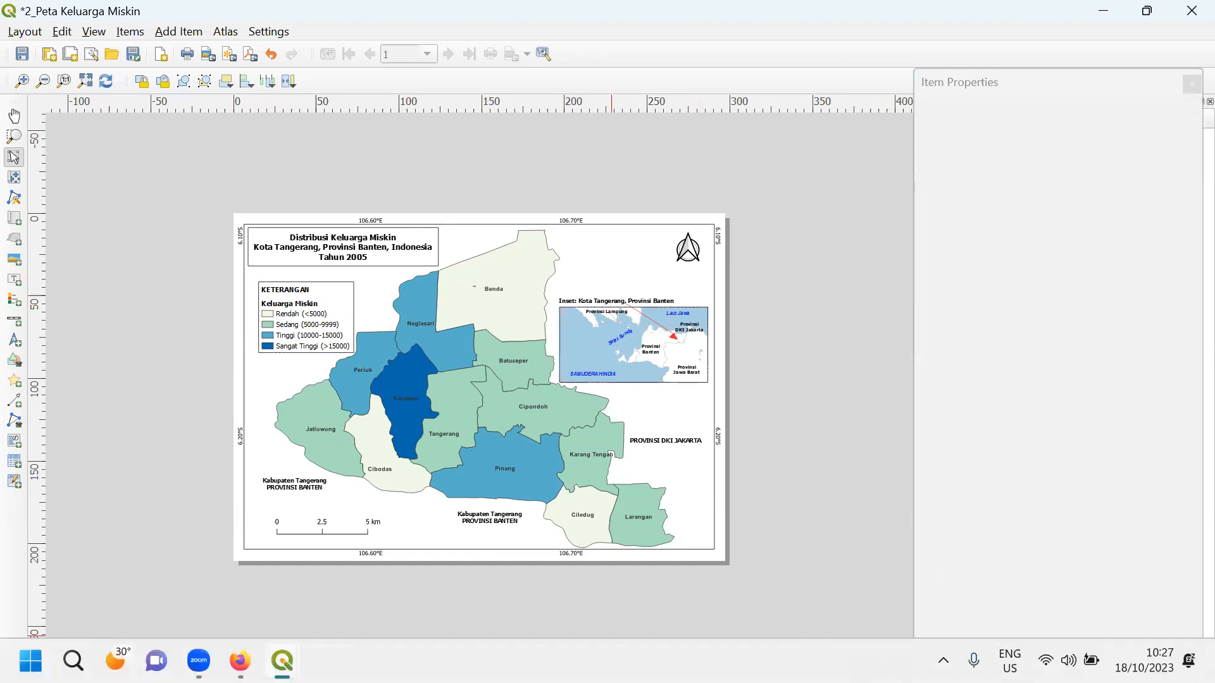
mouse_move(282, 661)
click(148, 591)
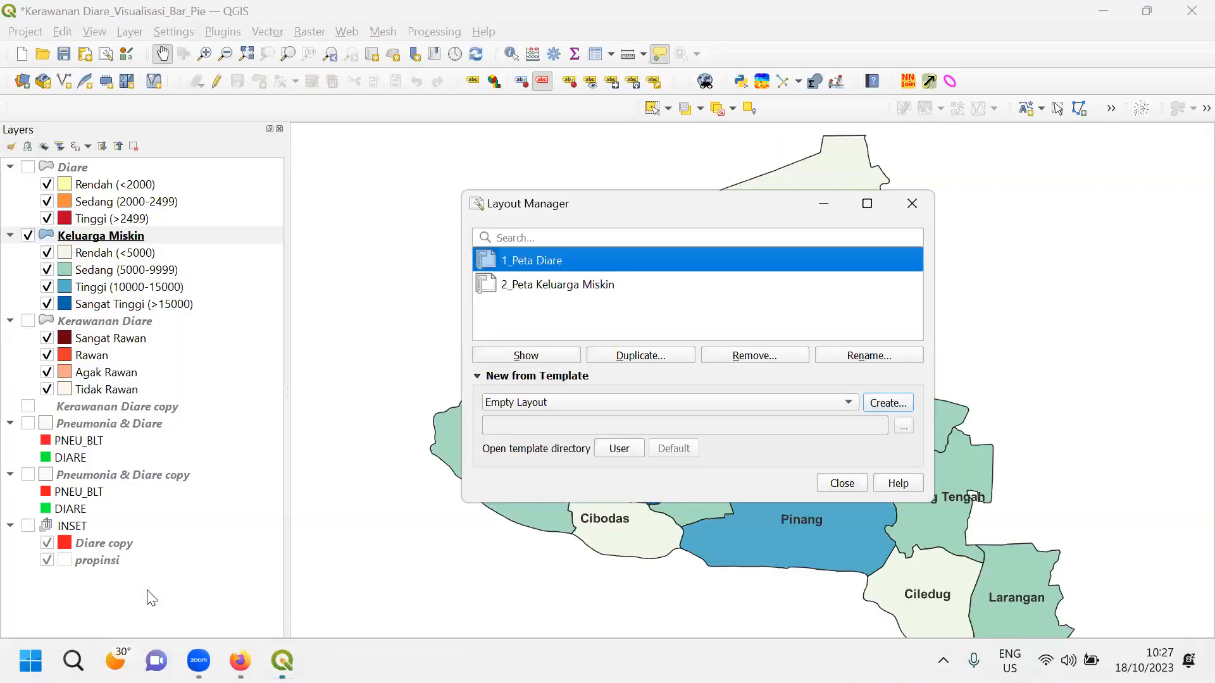
click(29, 235)
click(29, 236)
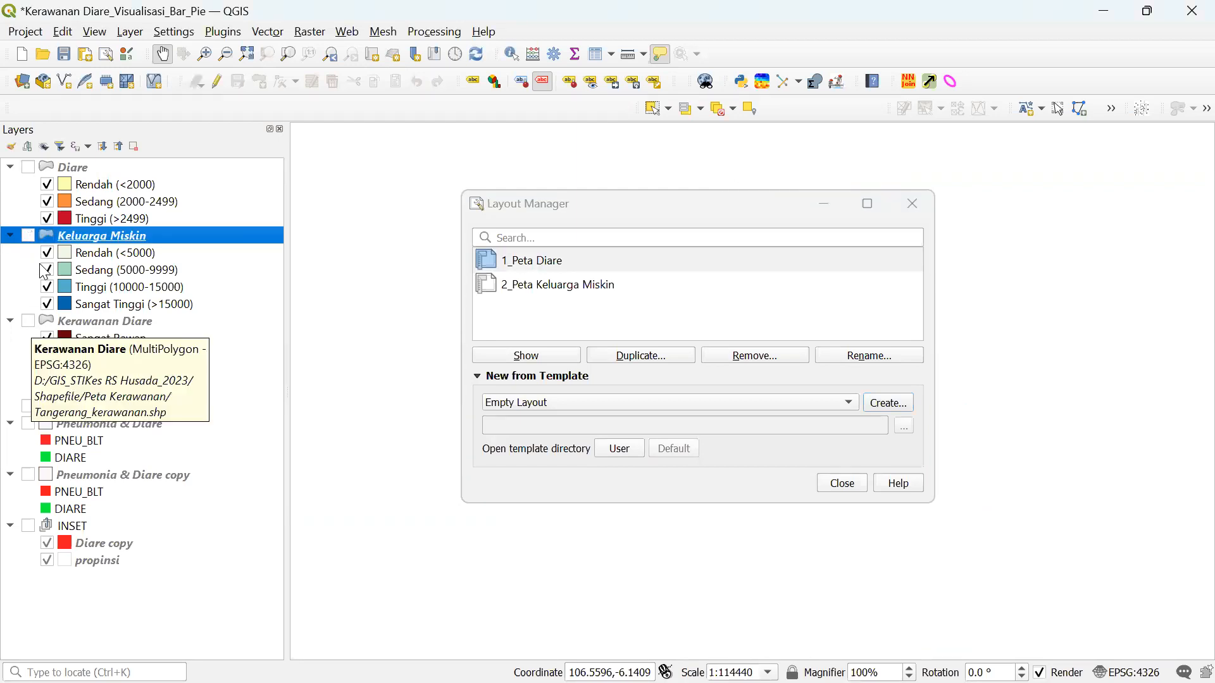
click(28, 321)
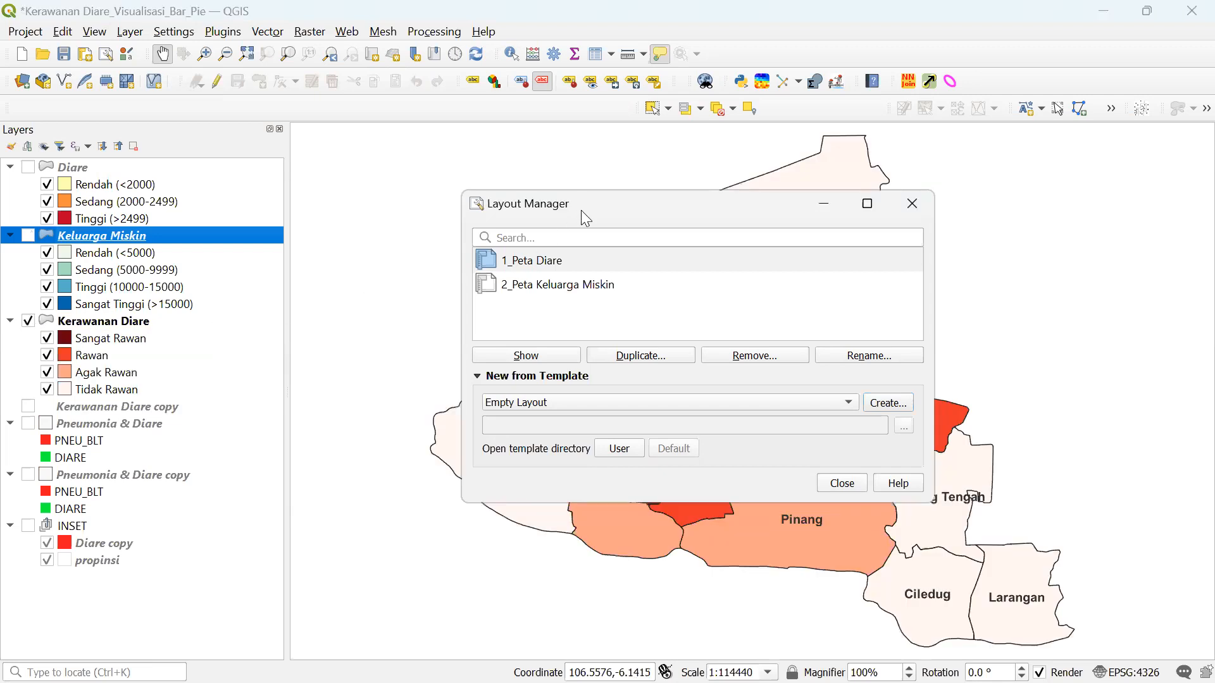
- Duplicate the 2_Peta Keluarga Miskin layout as a new layout named 3_Peta Kerawanan Diare
drag(582, 211, 866, 314)
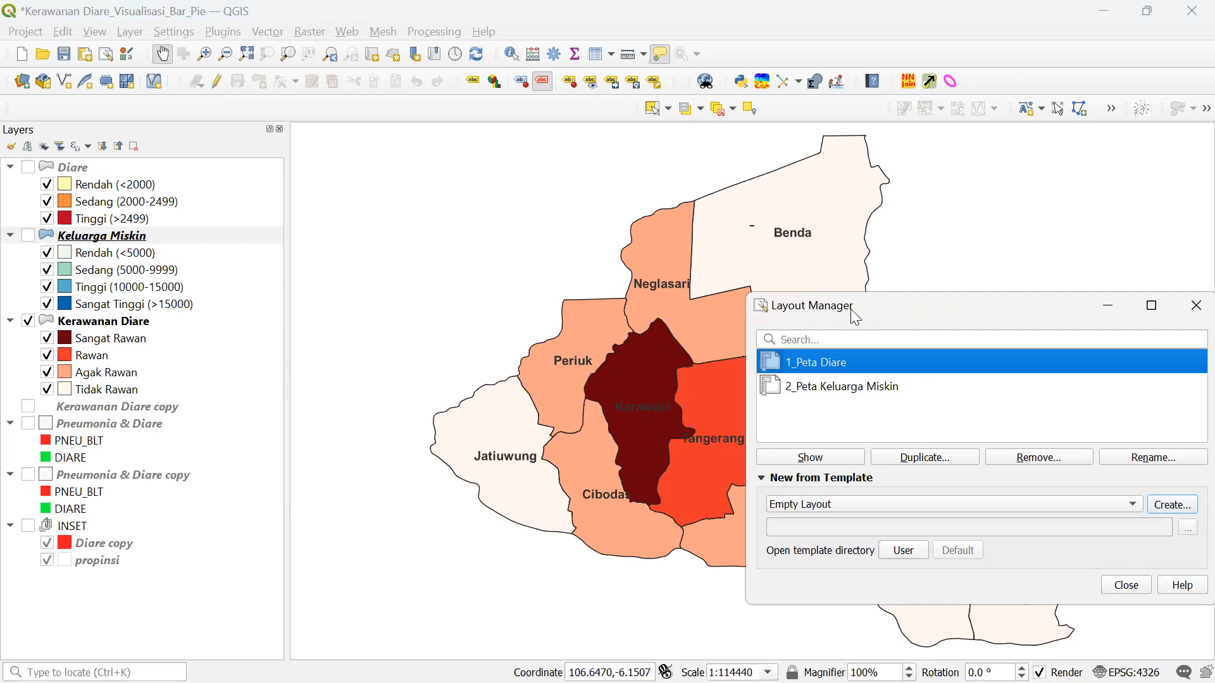
drag(850, 309, 555, 241)
click(569, 319)
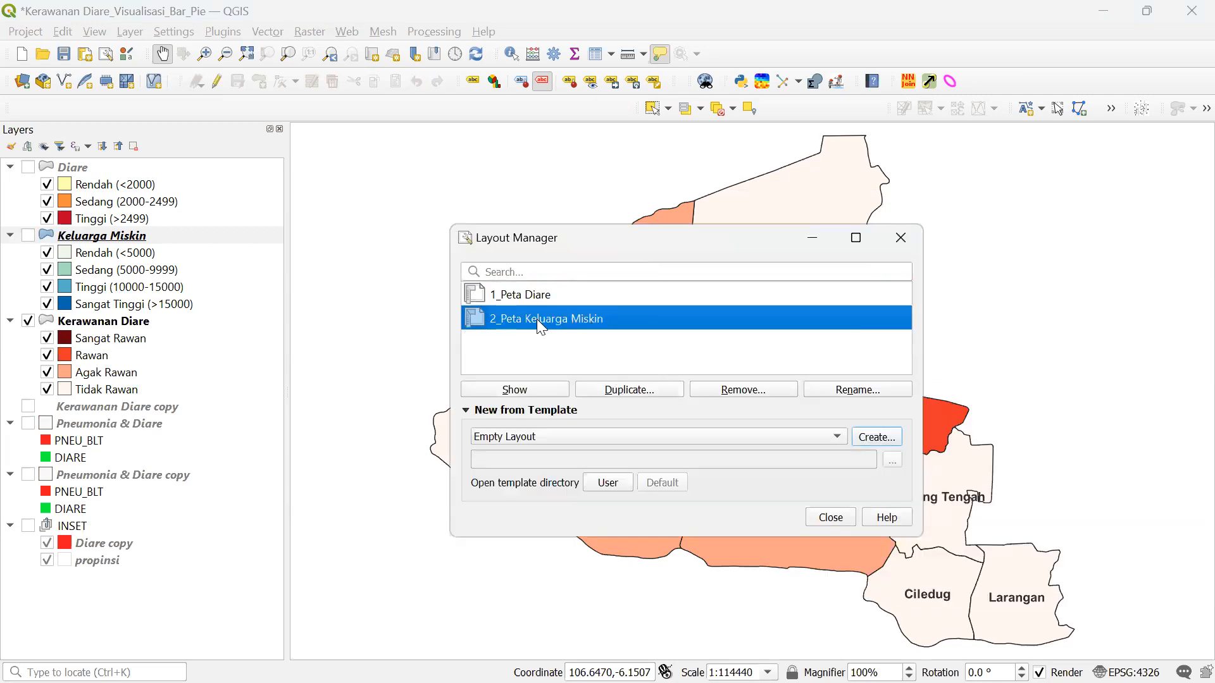
click(602, 390)
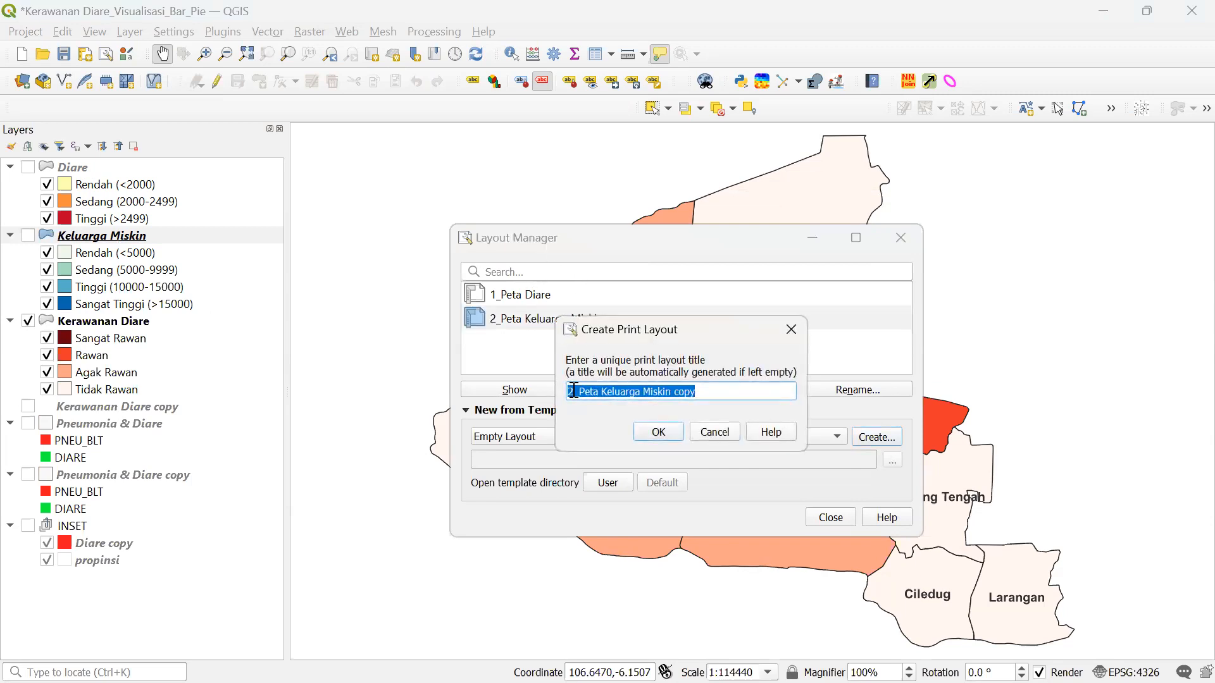
click(573, 390)
key(BackSpace)
text(3)
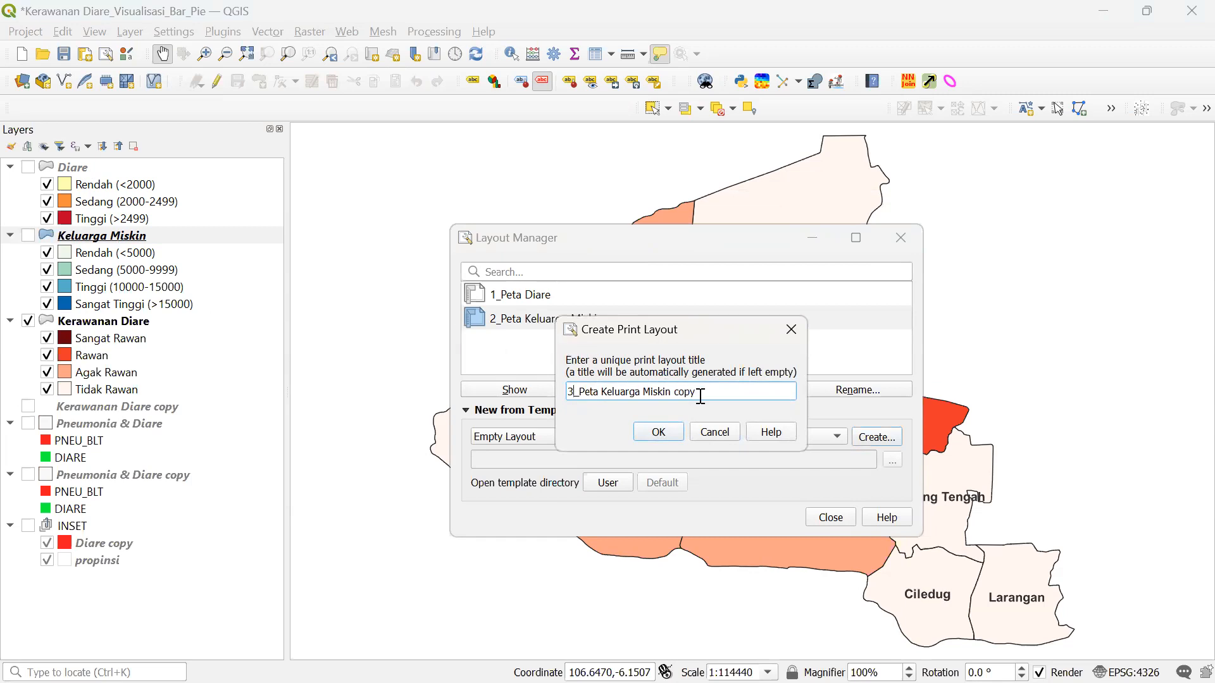
drag(704, 393, 604, 396)
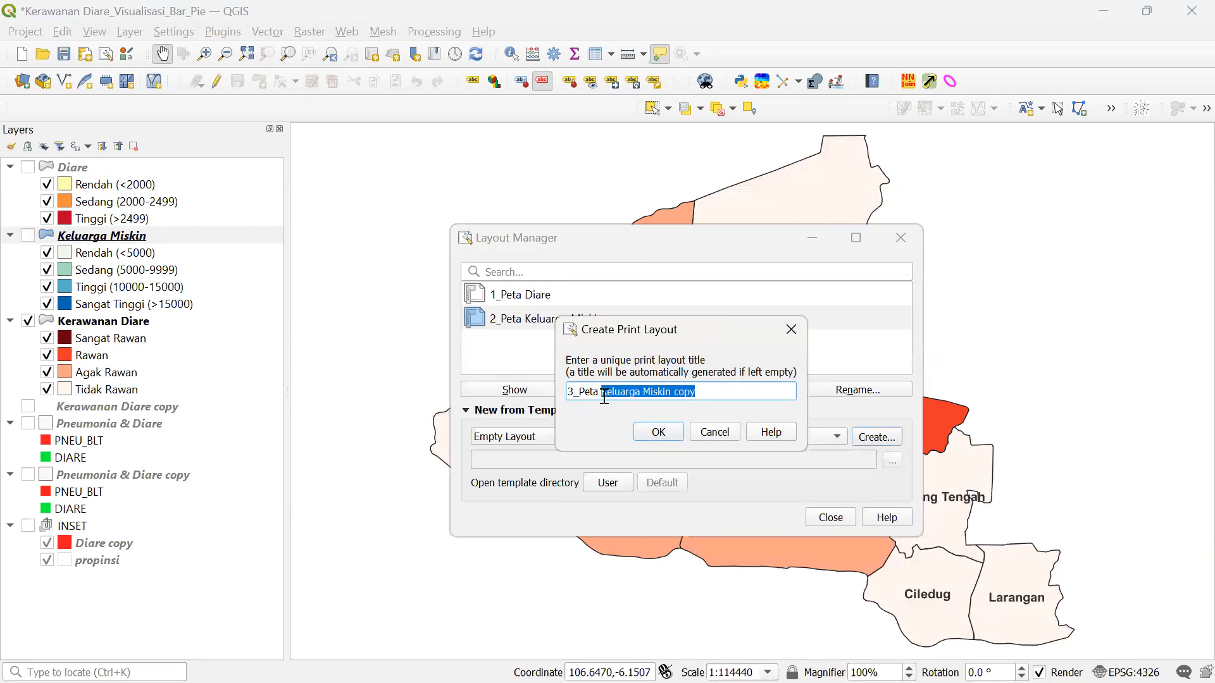
text(Kerawa)
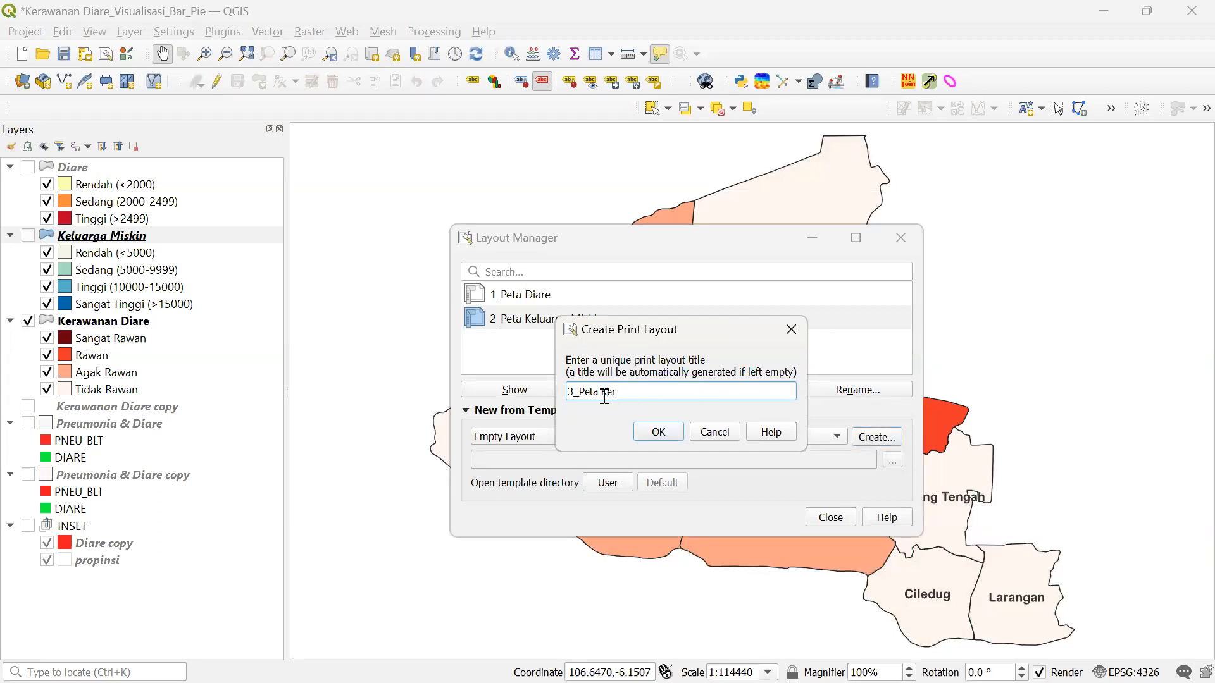
text(nan)
text(Diare)
click(675, 435)
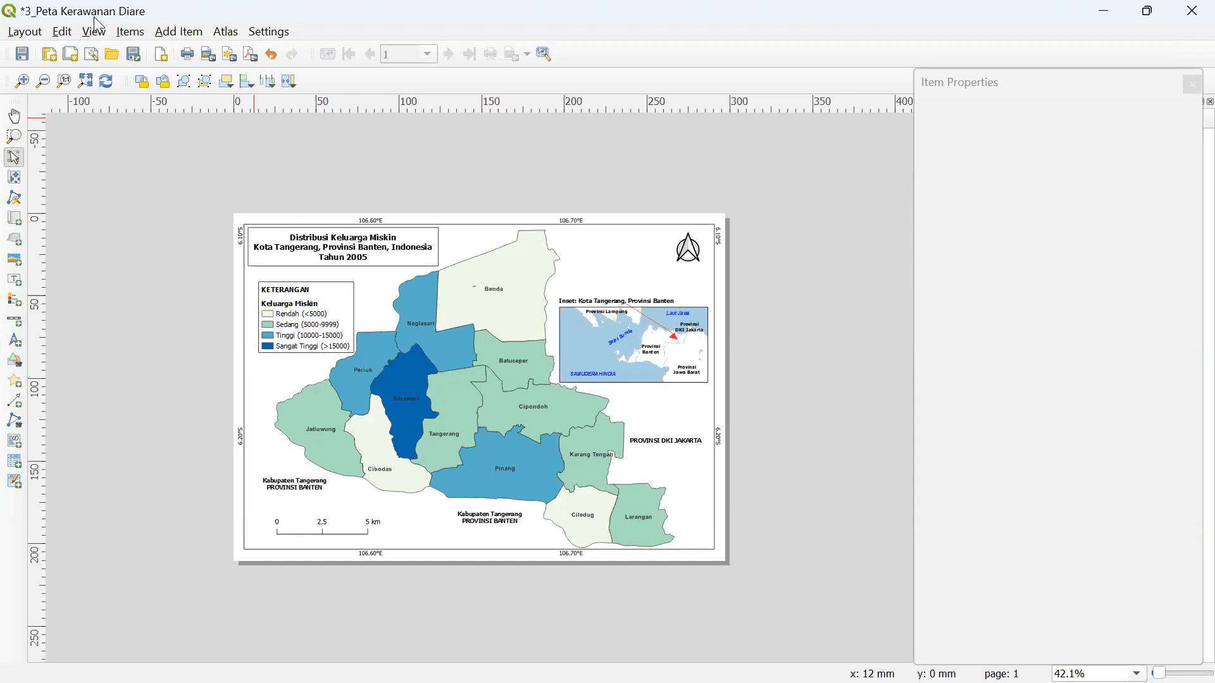
- Unlock the main map's layers to load the Kerawanan Diare map, and lock its layers and styles again
click(575, 267)
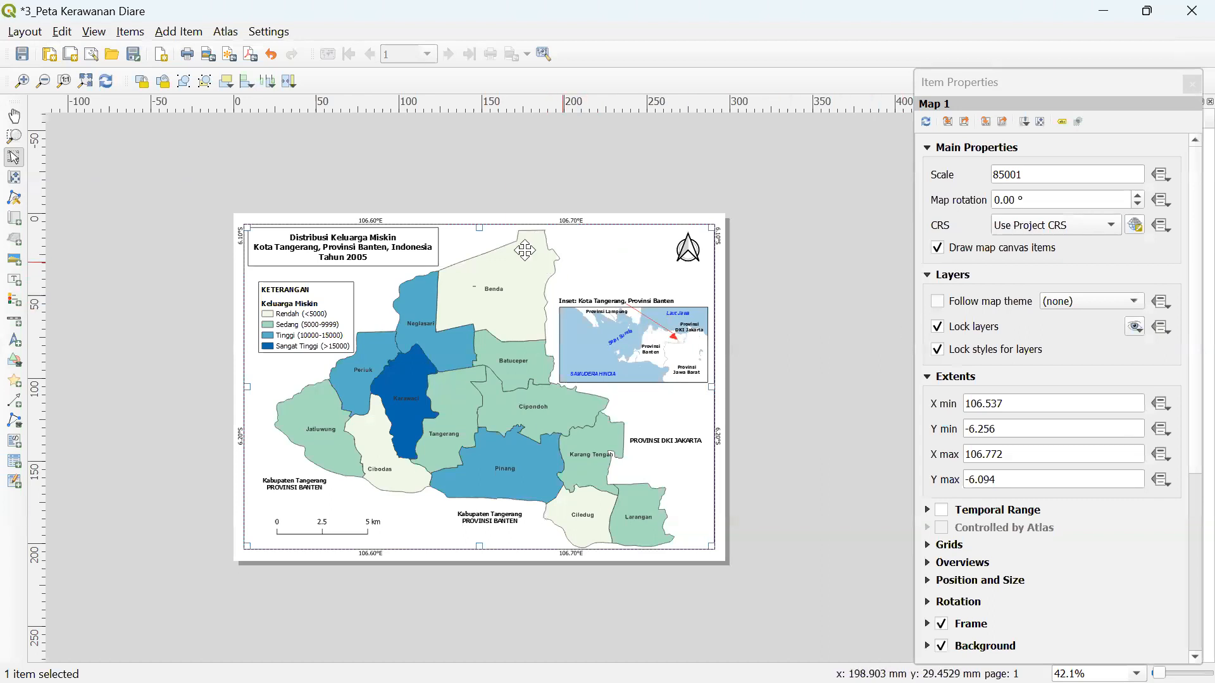
click(977, 335)
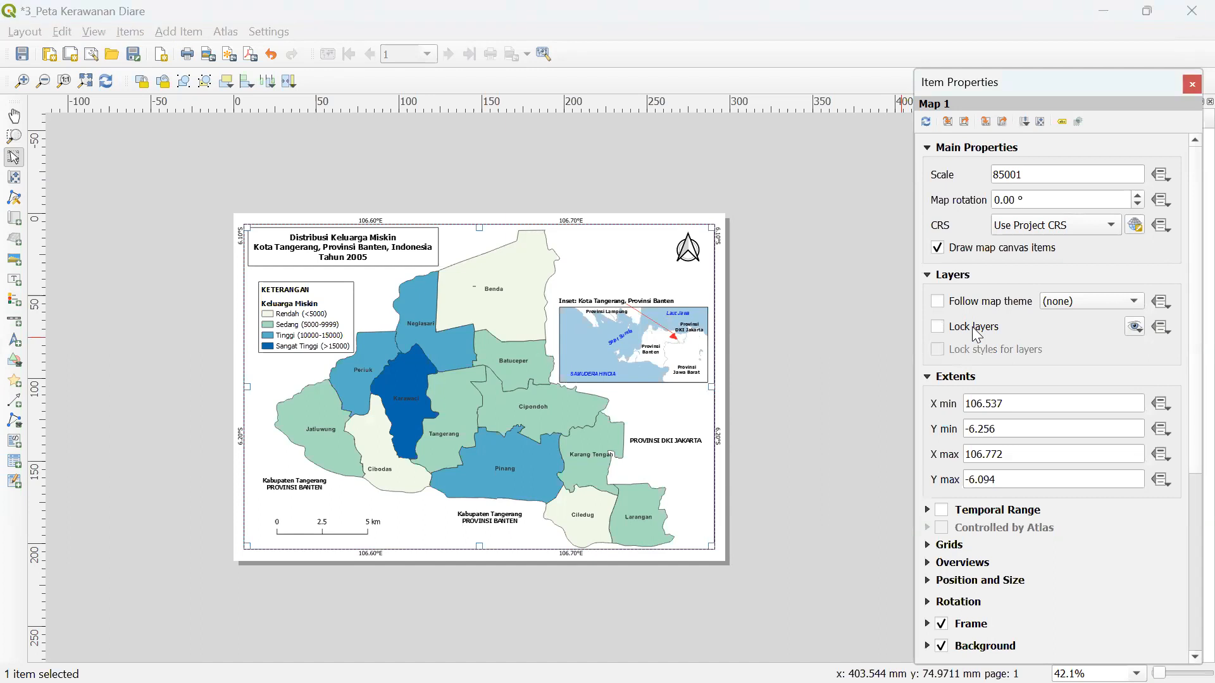
click(976, 330)
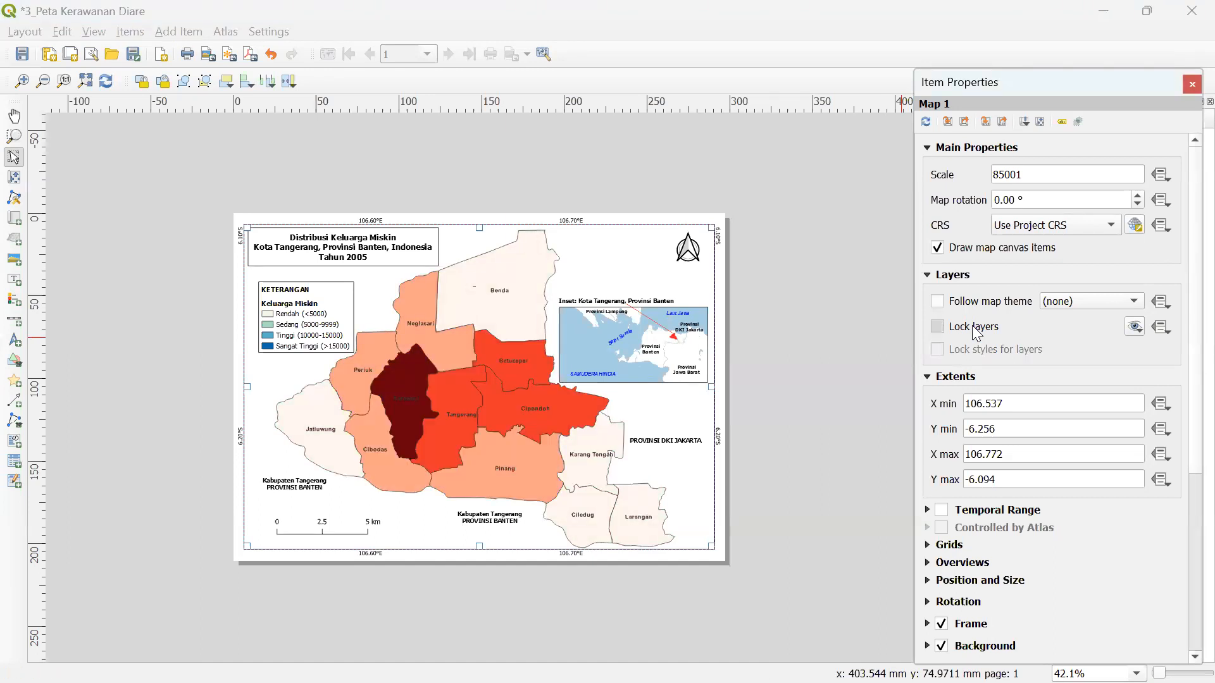
click(970, 329)
click(966, 330)
click(963, 349)
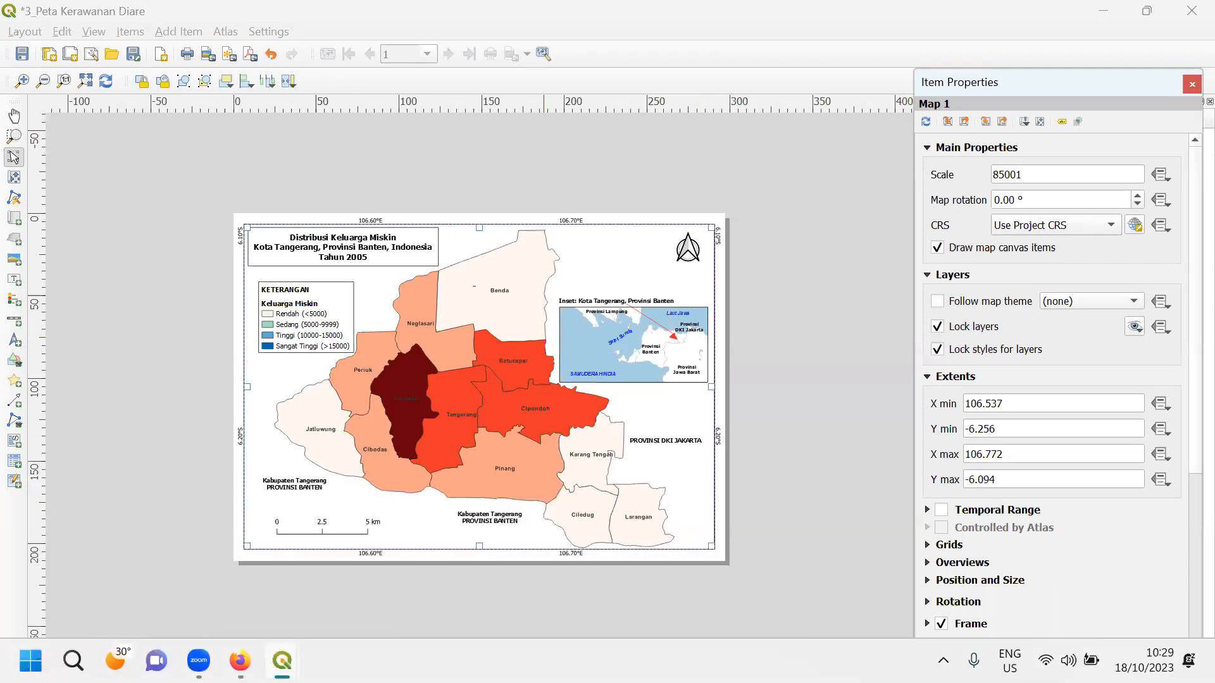
- Check the layout list in the main project window and the inset map's lock settings in the 3_Peta Kerawanan Diare layout
mouse_move(283, 661)
click(147, 590)
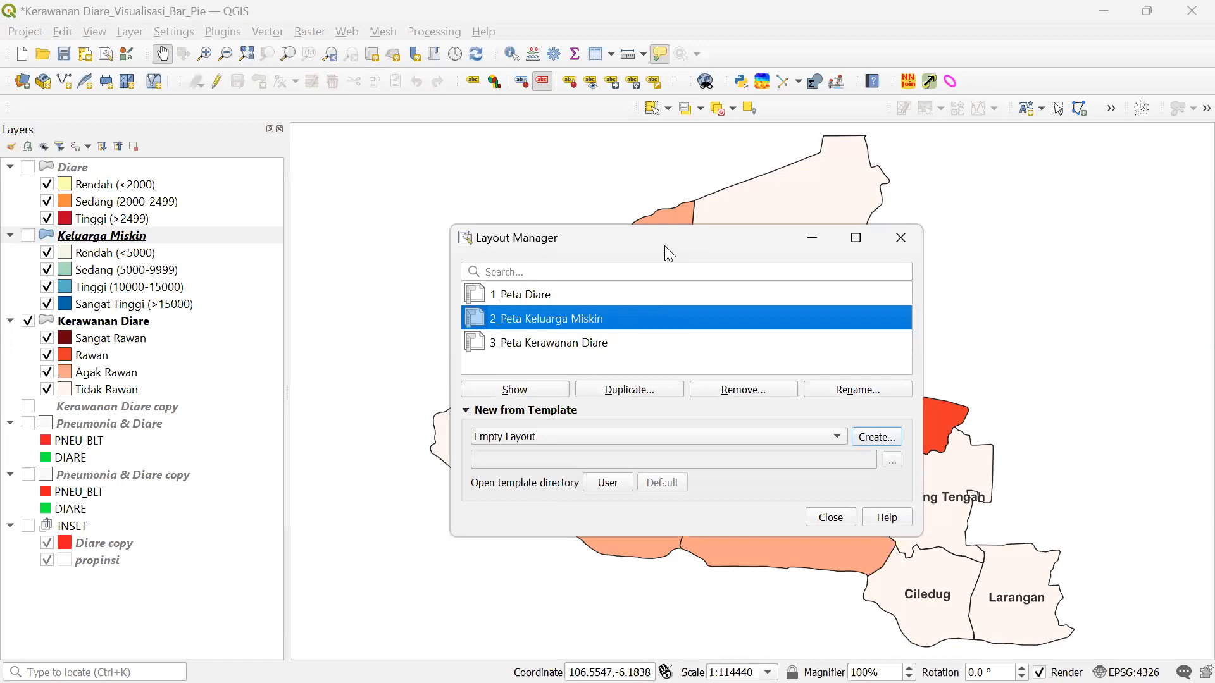
drag(664, 245, 628, 218)
mouse_move(282, 660)
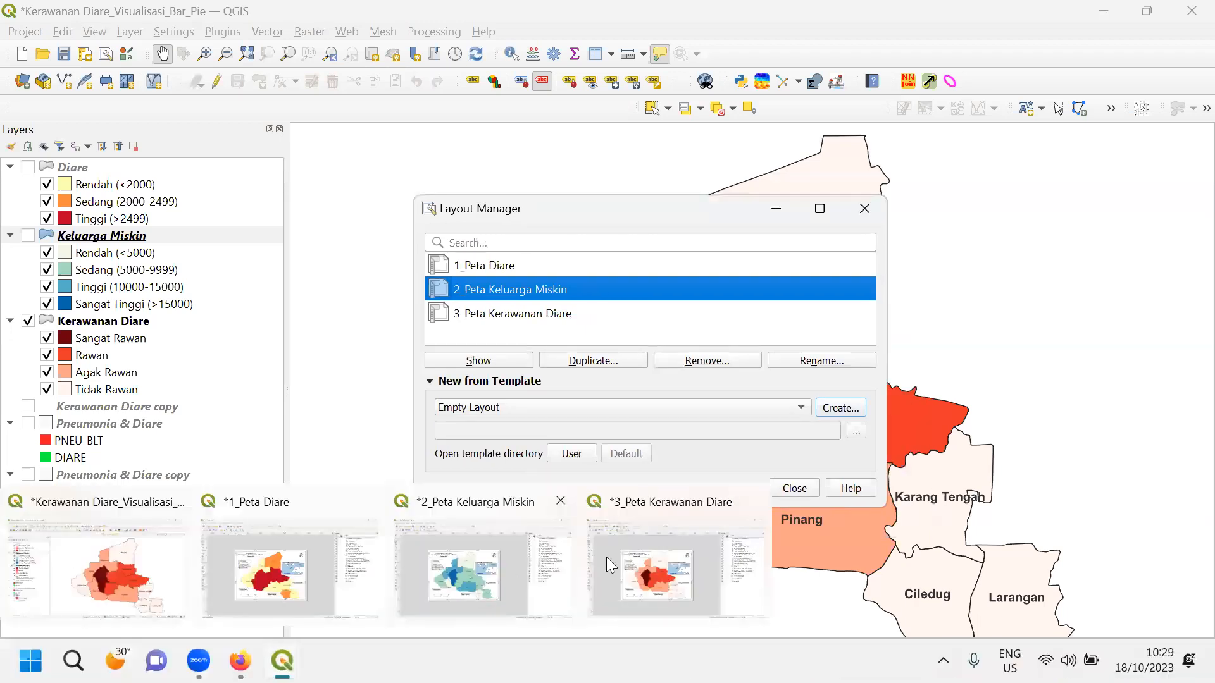
click(606, 558)
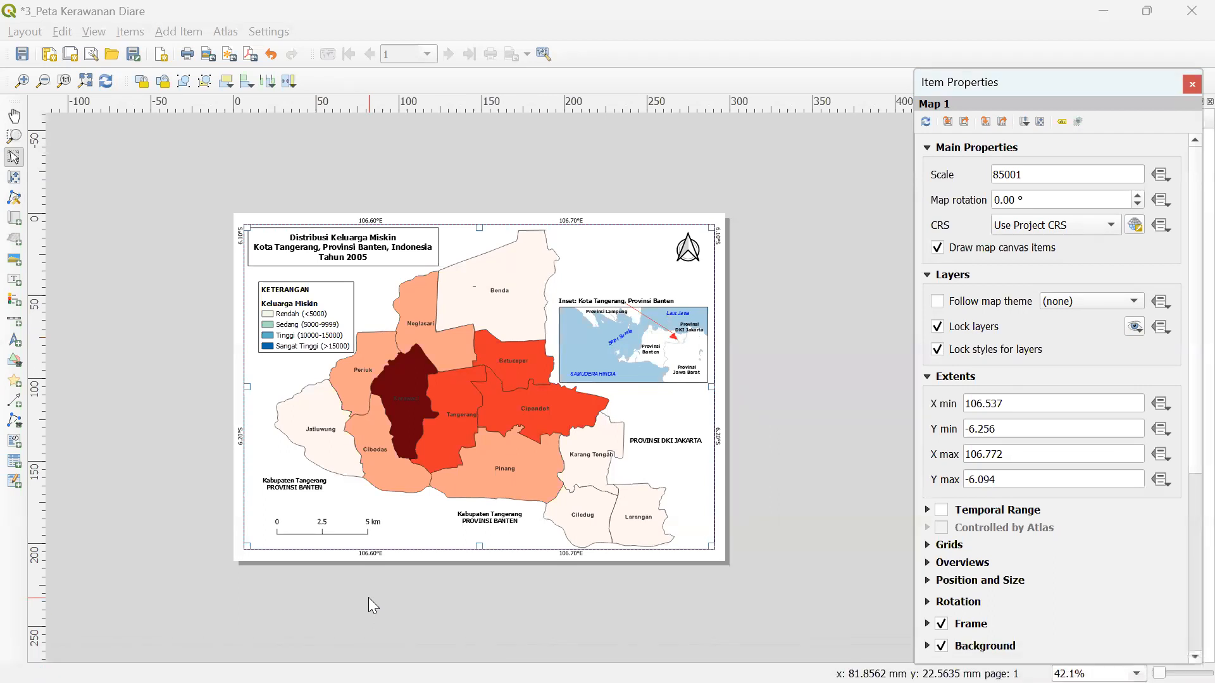
mouse_move(282, 660)
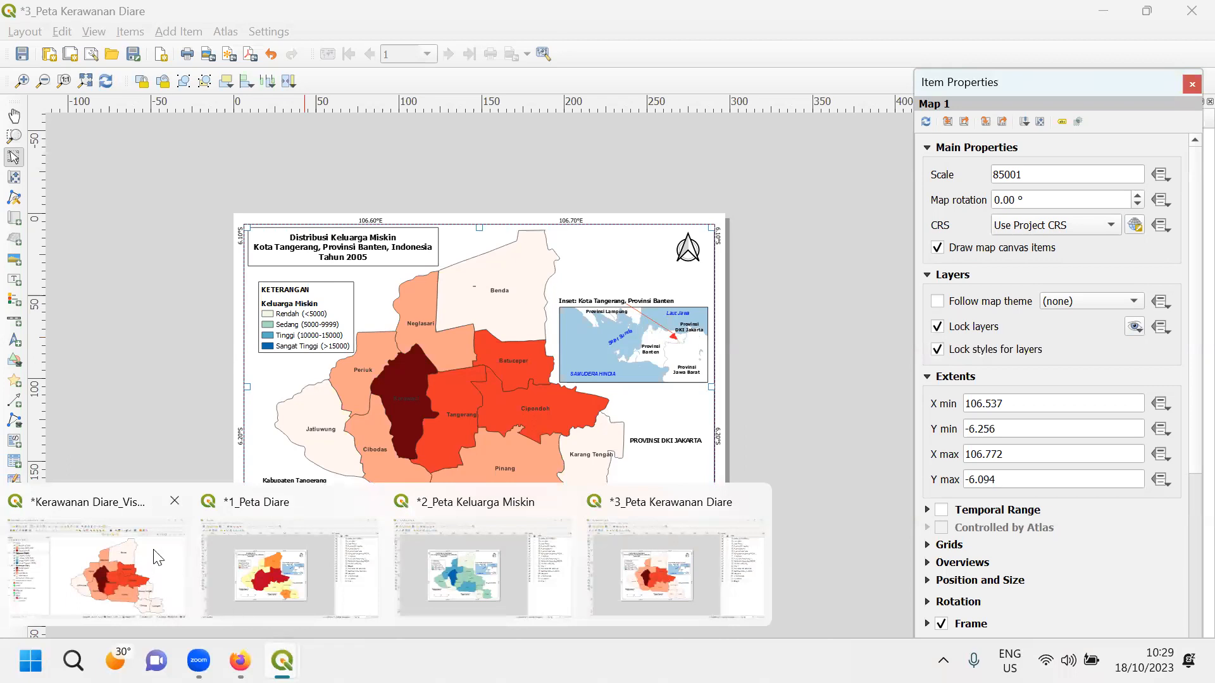
click(612, 357)
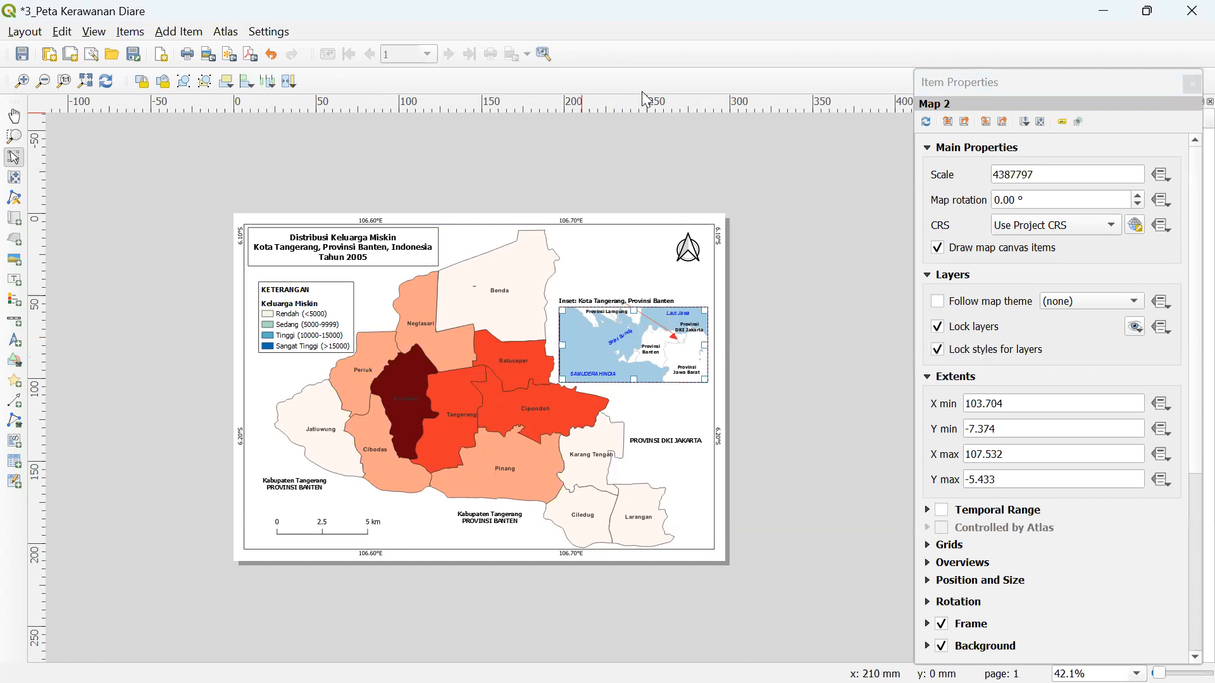
key(alt+Tab)
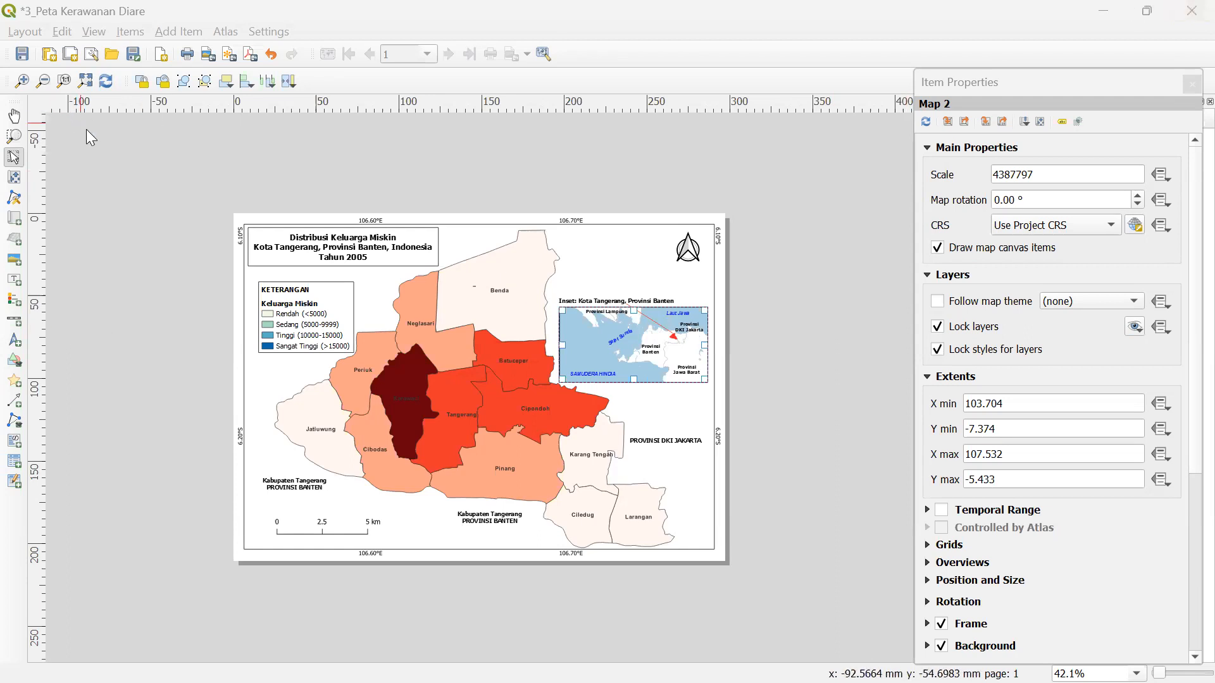
- Reload all project layers into the KETERANGAN legend by switching its automatic update on and off again
click(304, 322)
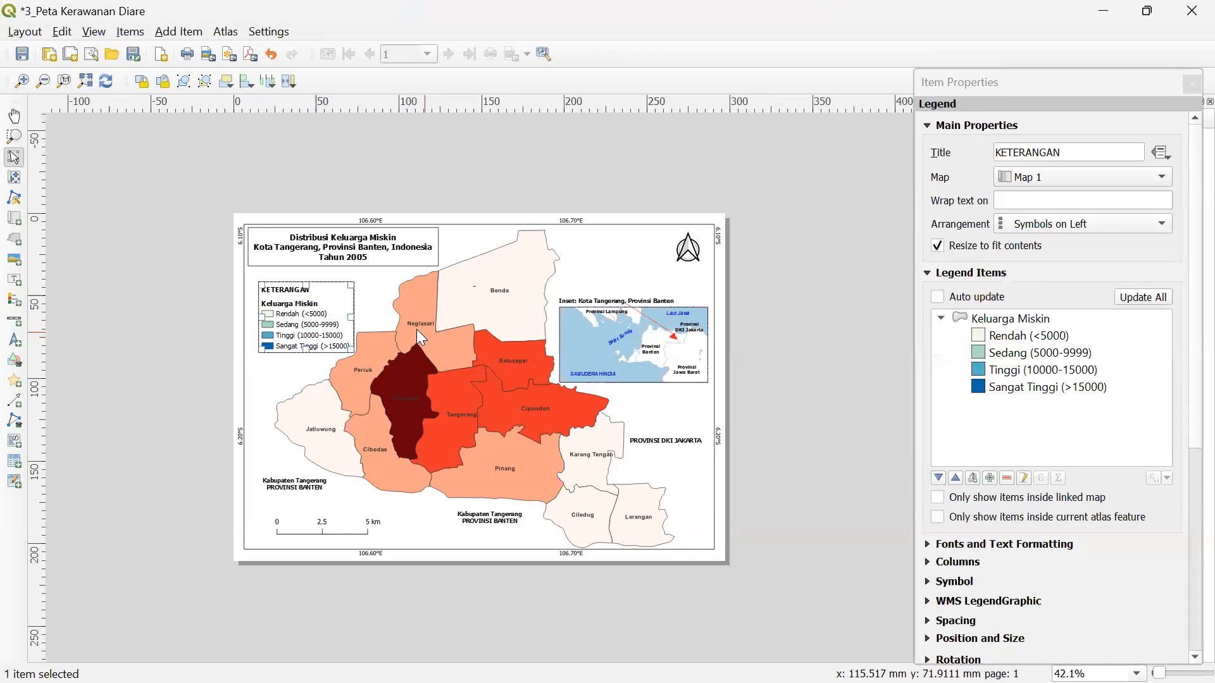
click(942, 302)
click(937, 297)
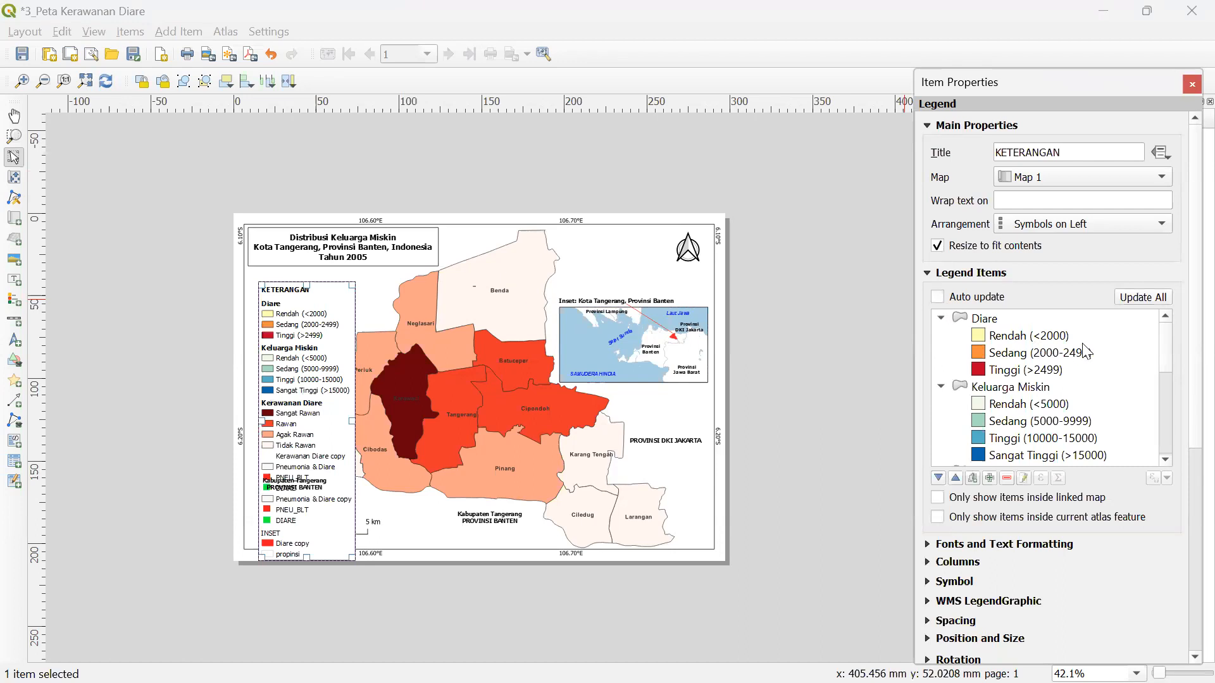
- Remove the Diare and Keluarga Miskin entries from the legend
click(1054, 322)
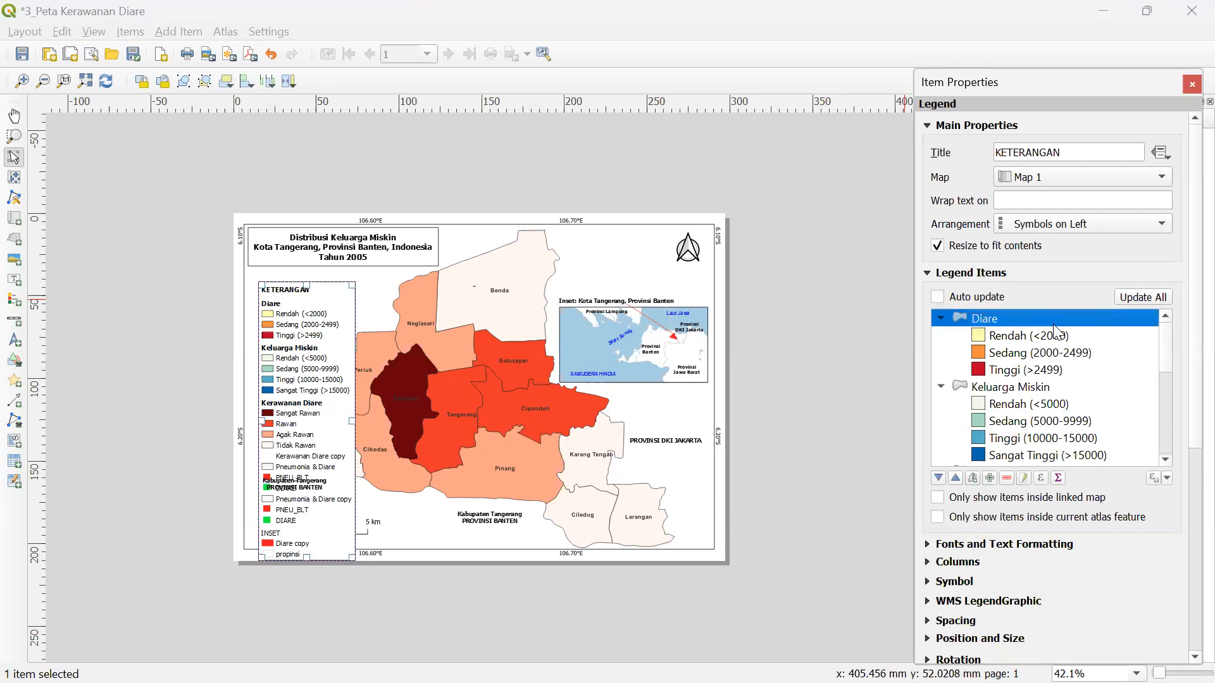
click(1007, 479)
click(1010, 319)
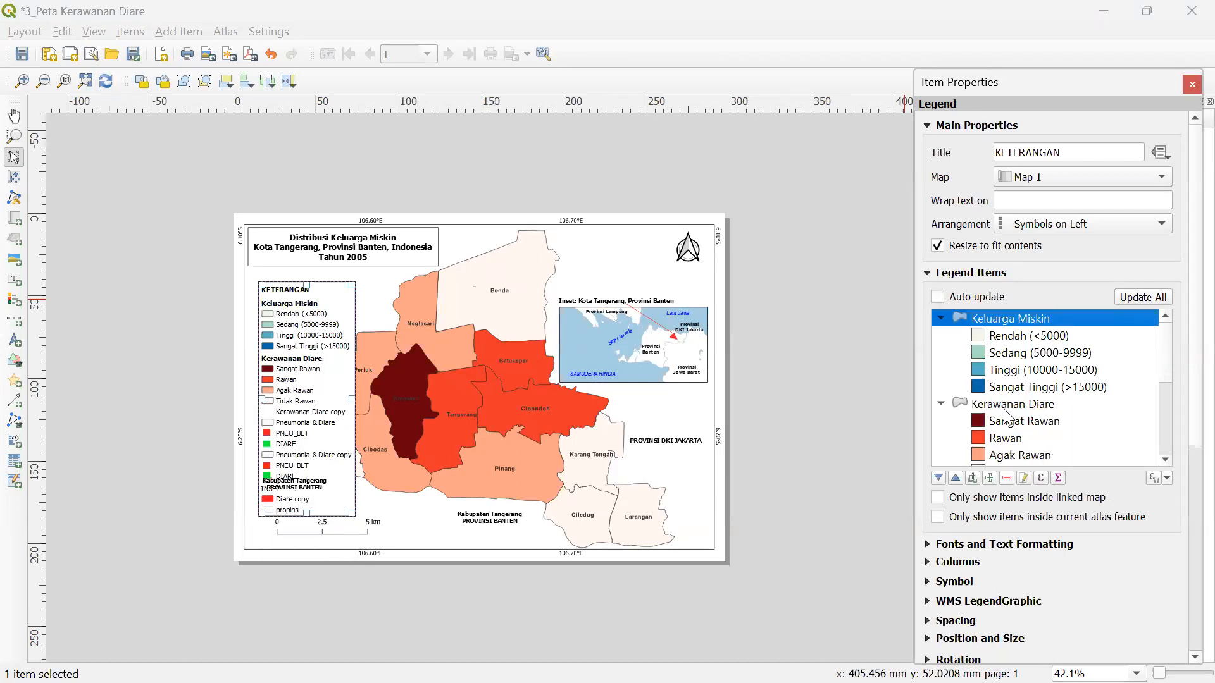
click(1008, 479)
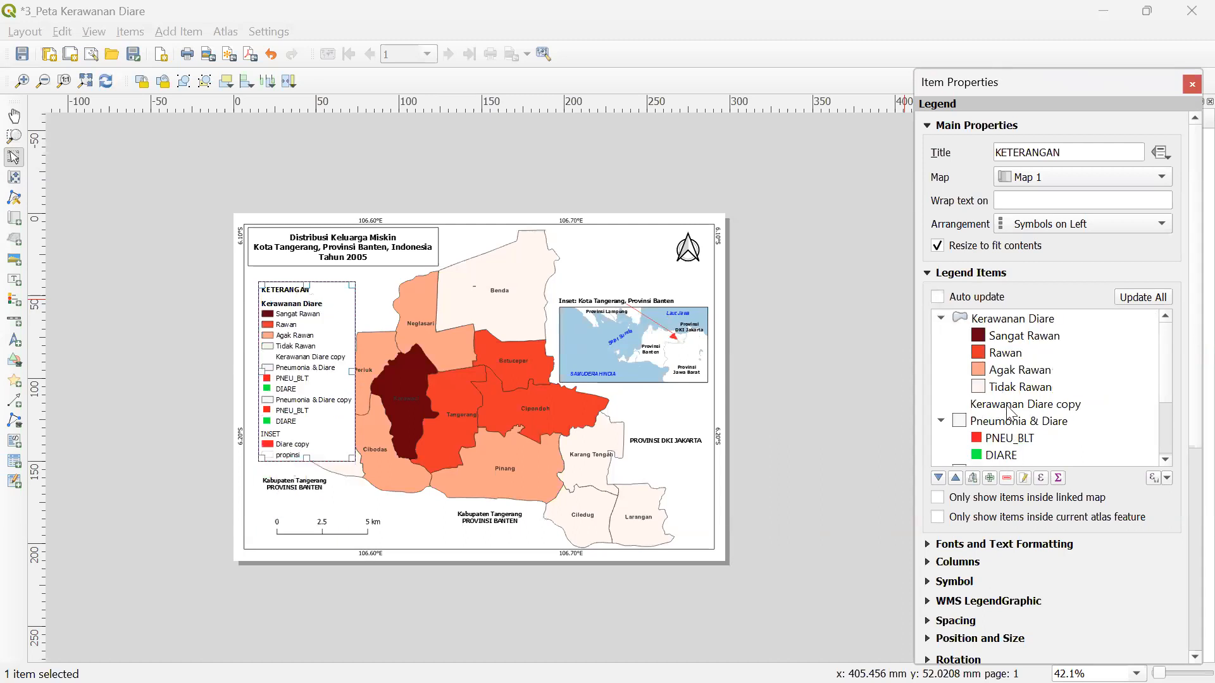
- Remove the Kerawanan Diare copy, Pneumonia & Diare, Pneumonia & Diare copy and INSET entries from the legend
click(1011, 406)
click(1007, 479)
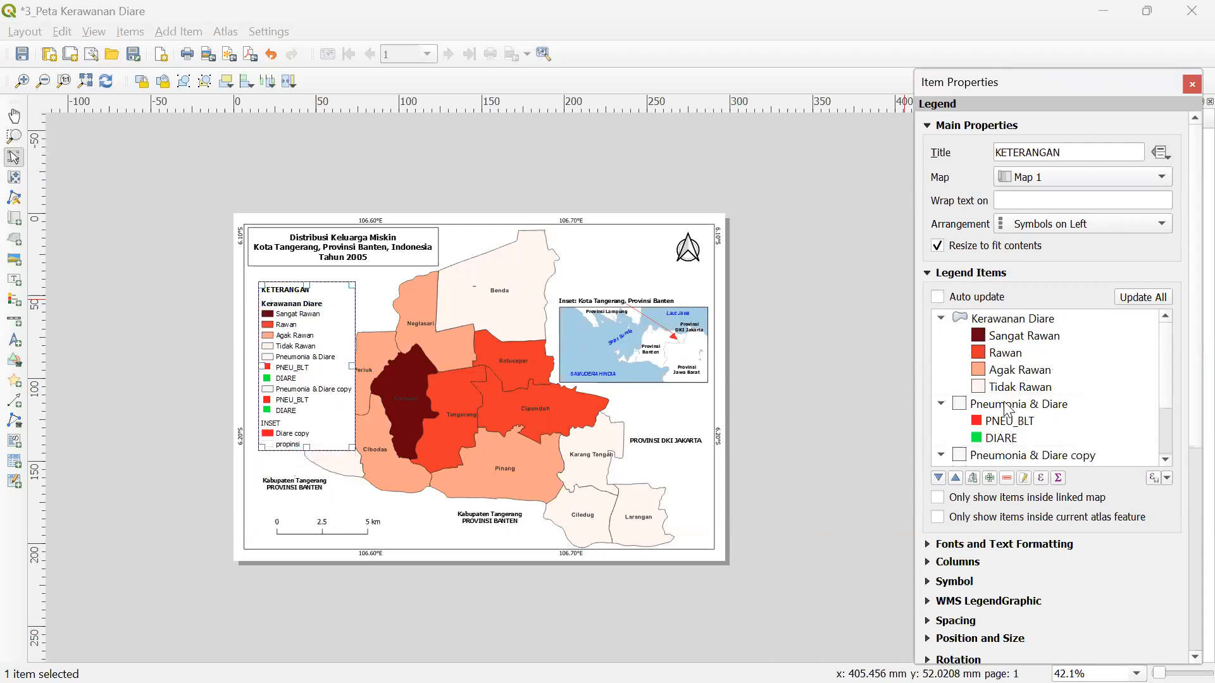
click(1008, 406)
click(1007, 479)
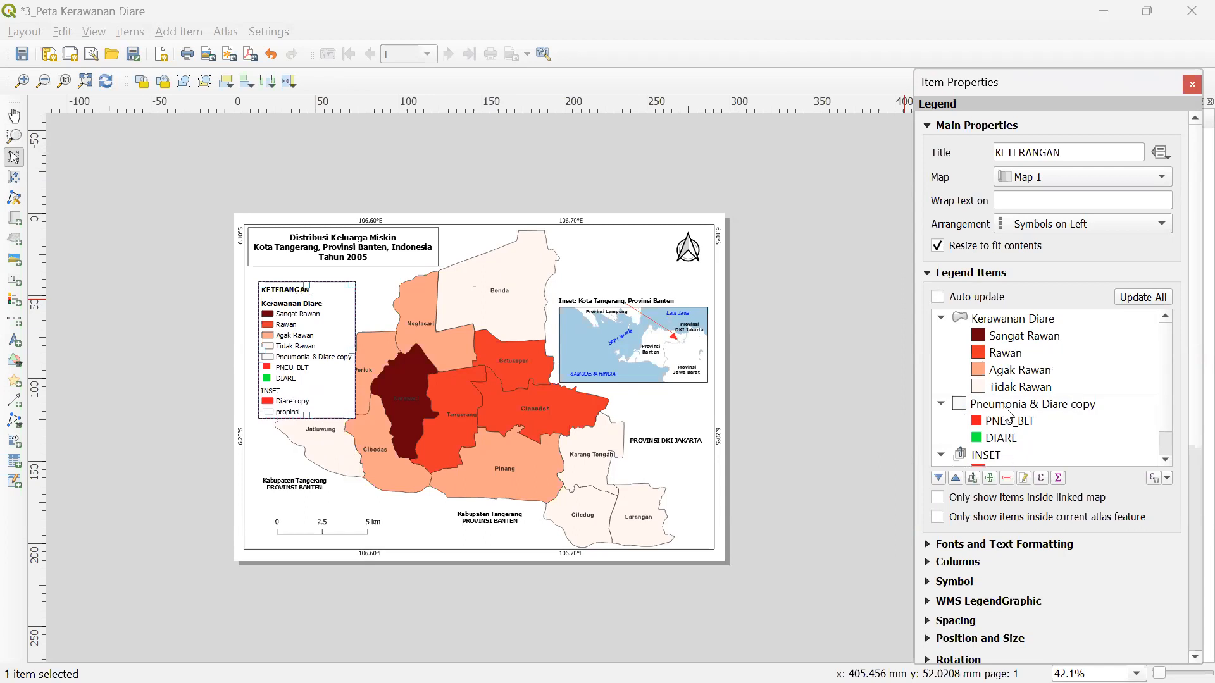
click(1007, 406)
click(1007, 479)
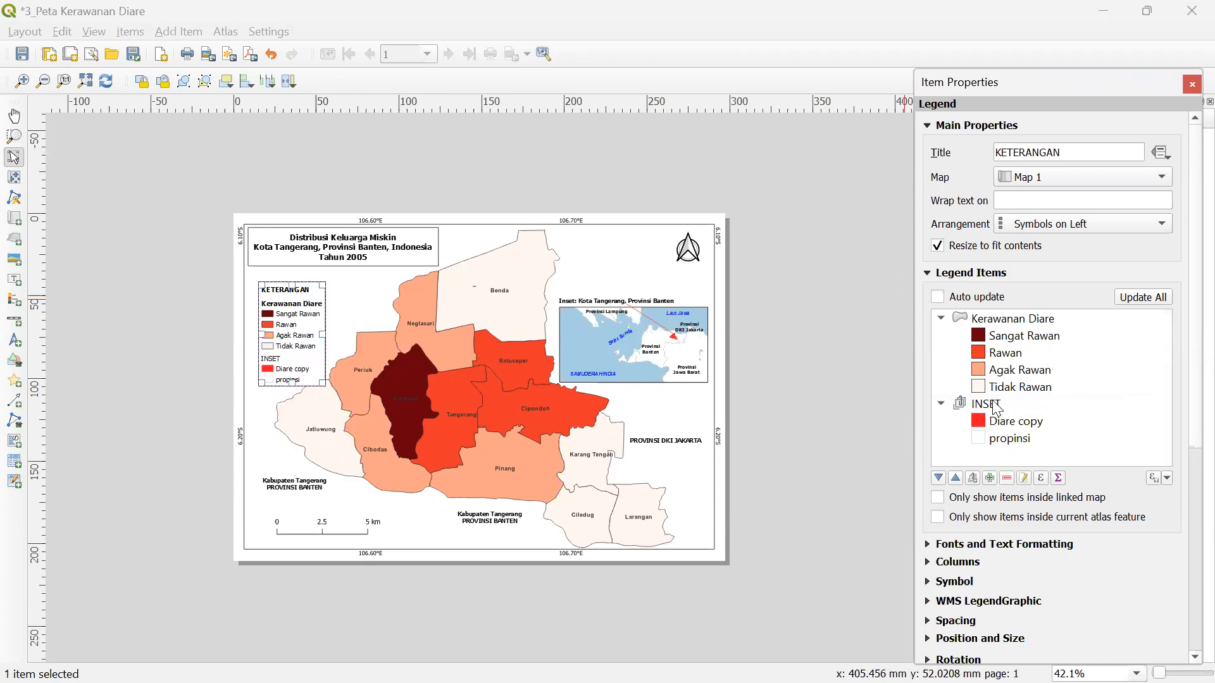
click(997, 405)
click(1007, 478)
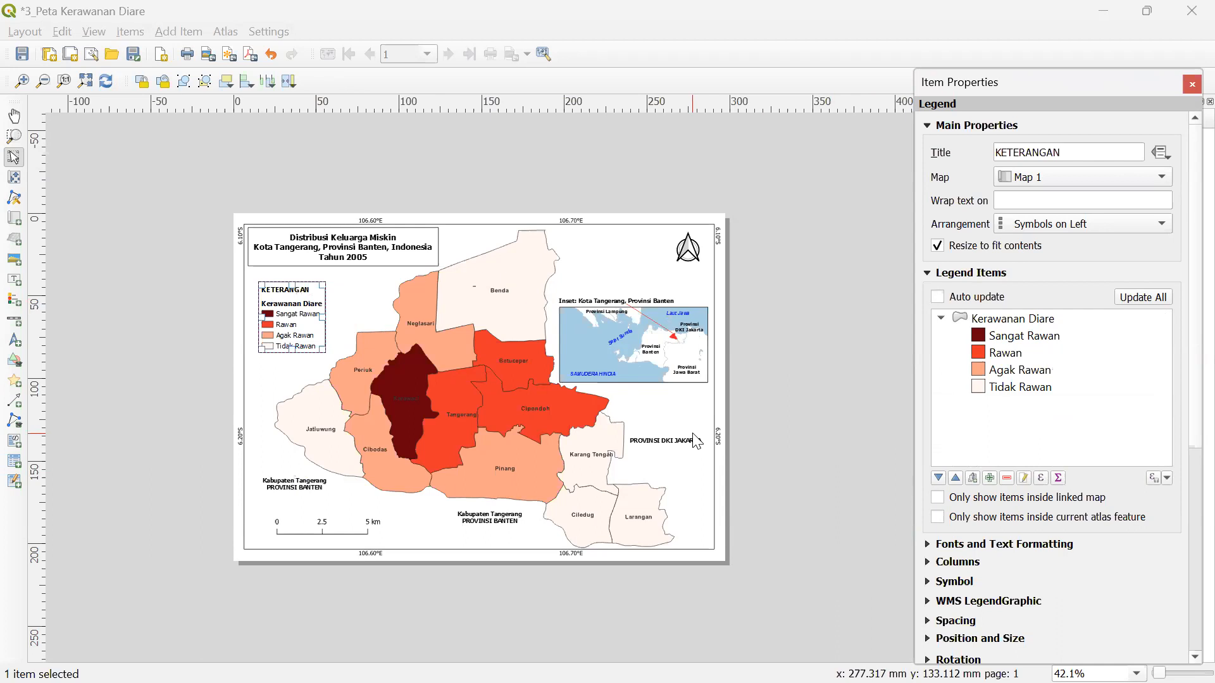
- Change the first line of the map title to "Distribusi Kerawanan Diare"
click(352, 256)
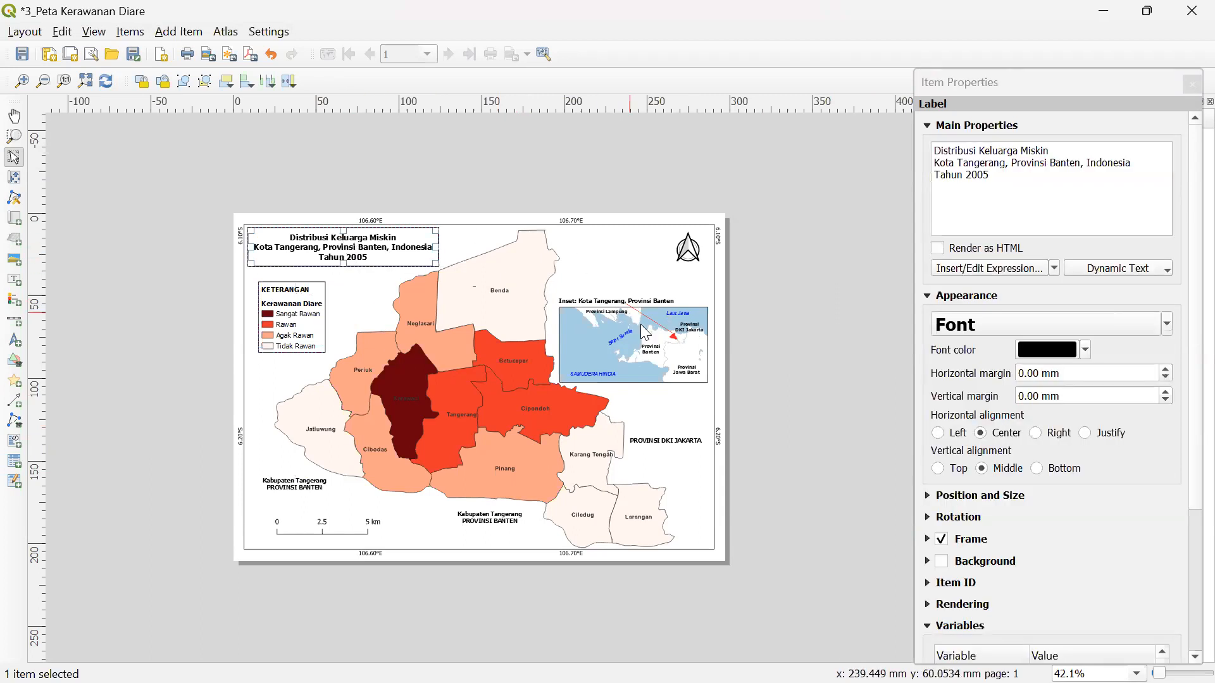
drag(1058, 149, 978, 150)
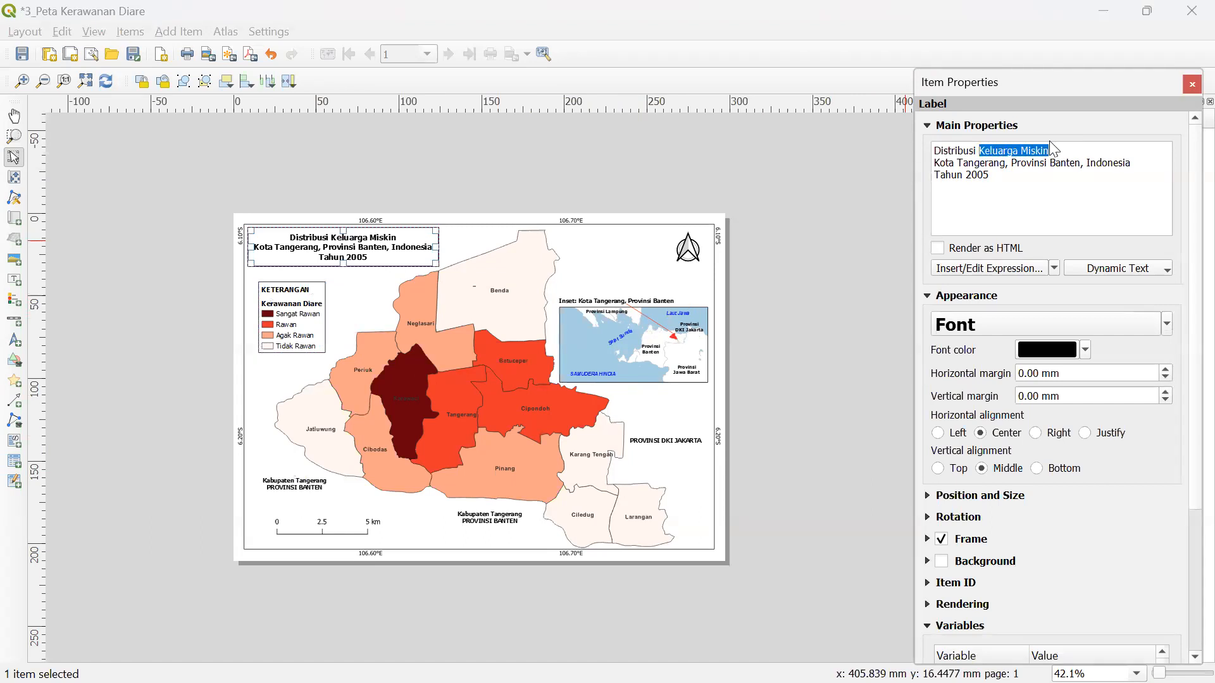
text(Kerawa)
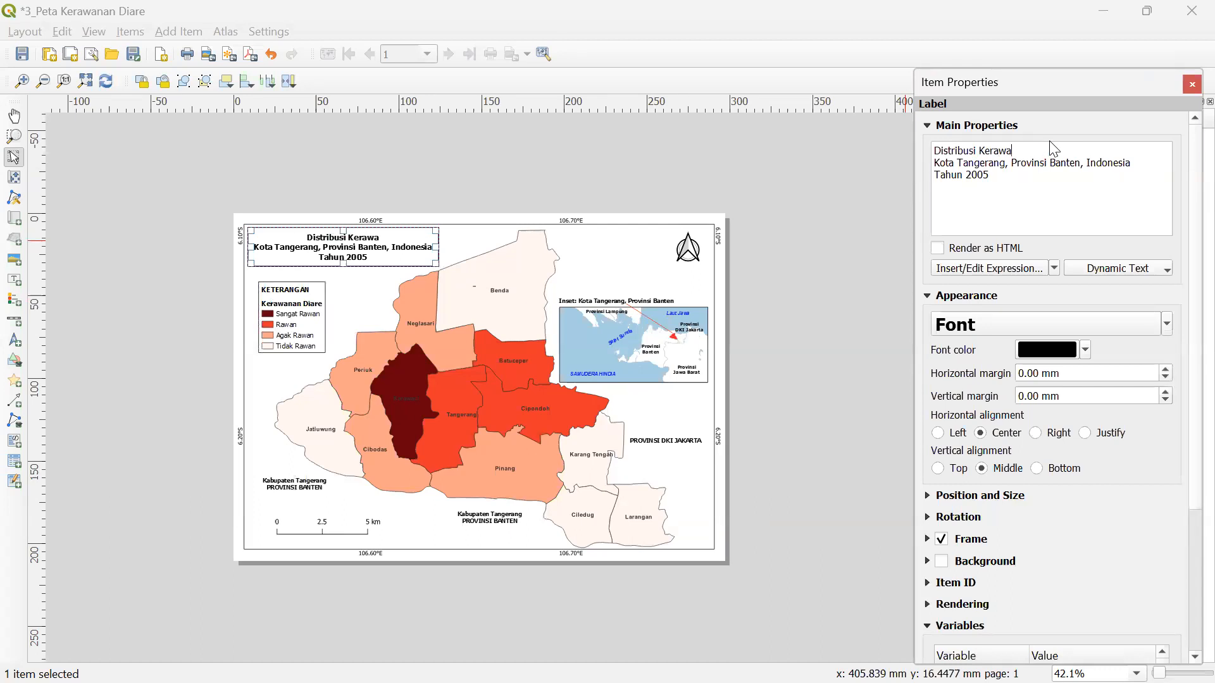
text(nan Diare)
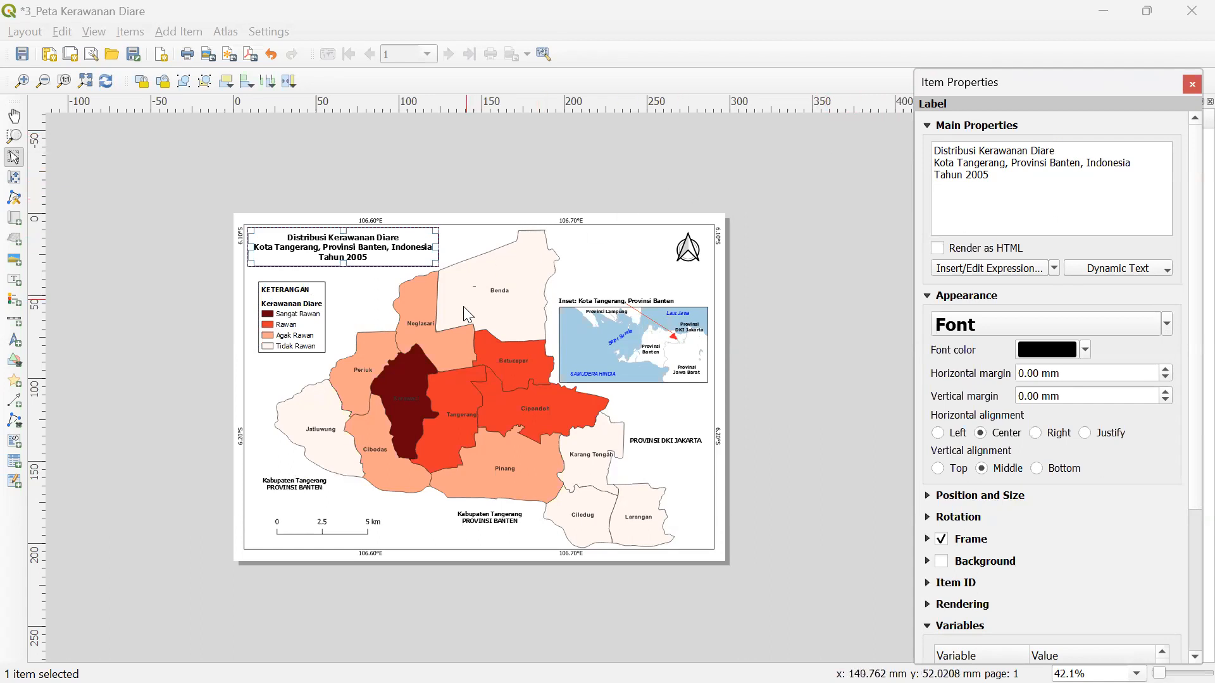
- Check the layer and style lock settings of the main map and the inset map in the 3_Peta Kerawanan Diare layout
click(532, 281)
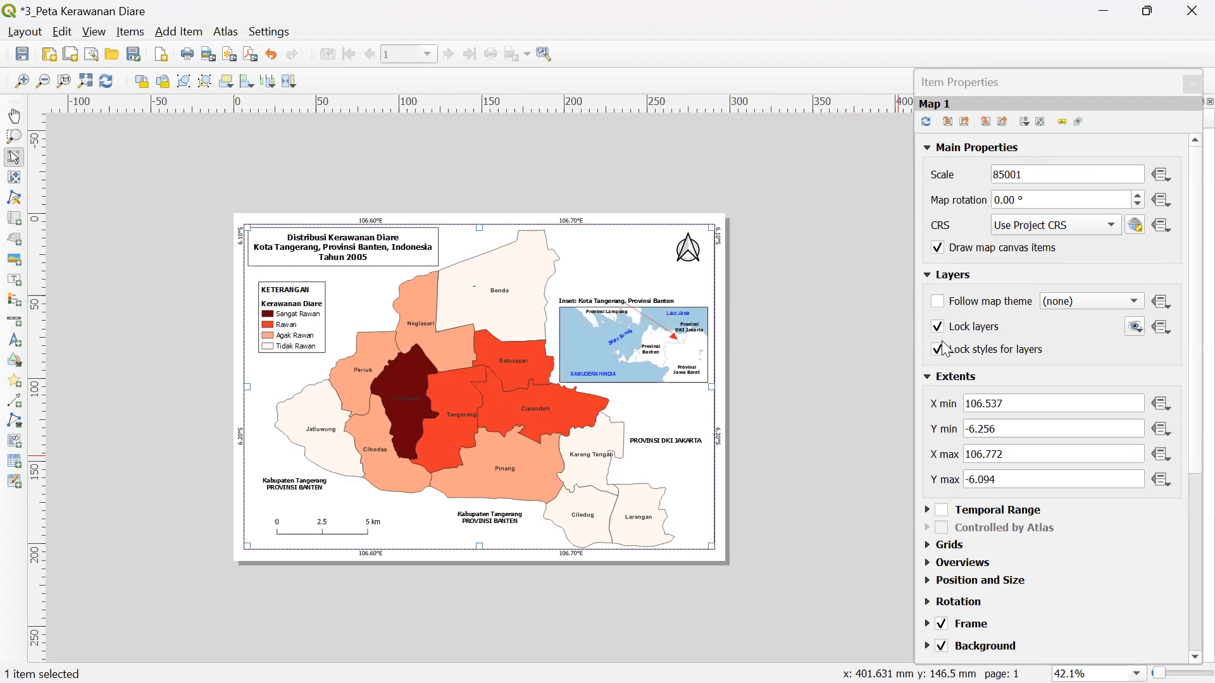
click(596, 329)
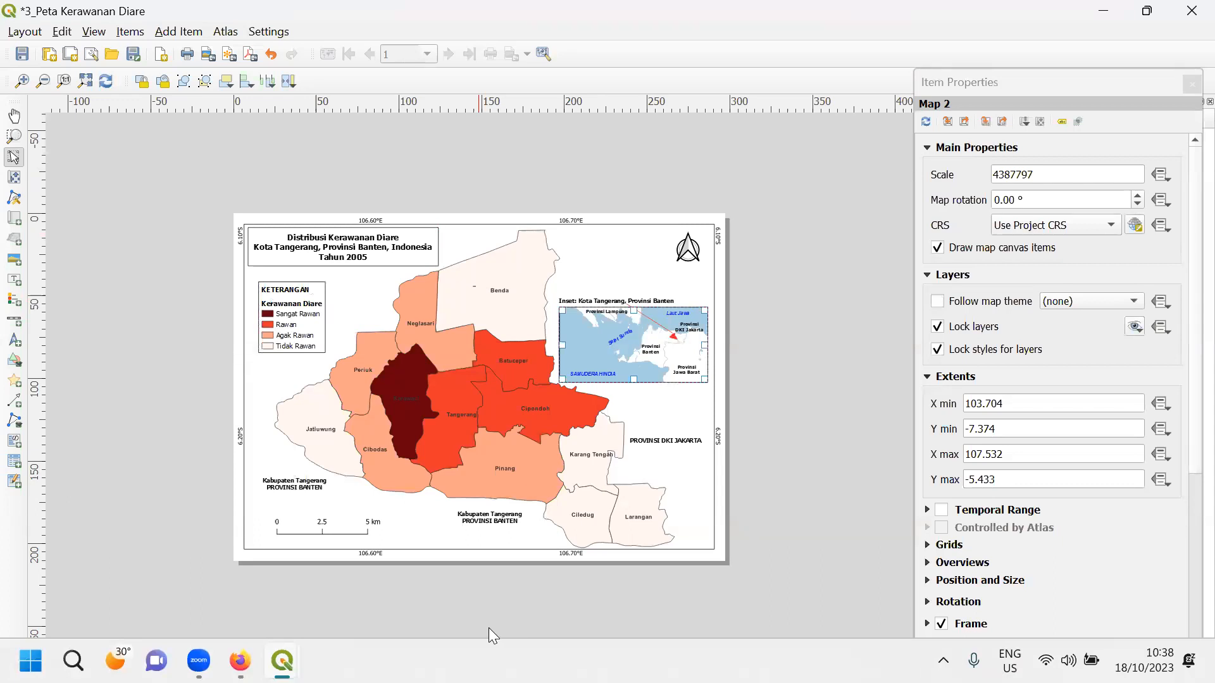
- Return to the main project window and close the Layout Manager
mouse_move(283, 661)
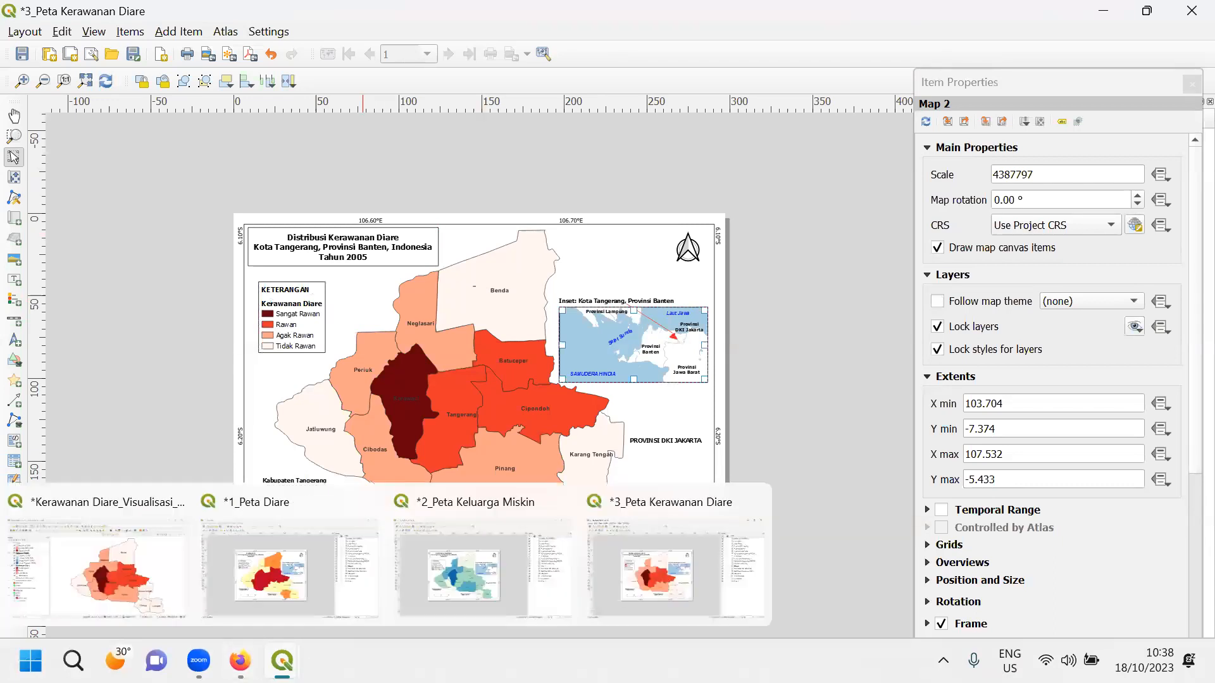
click(141, 587)
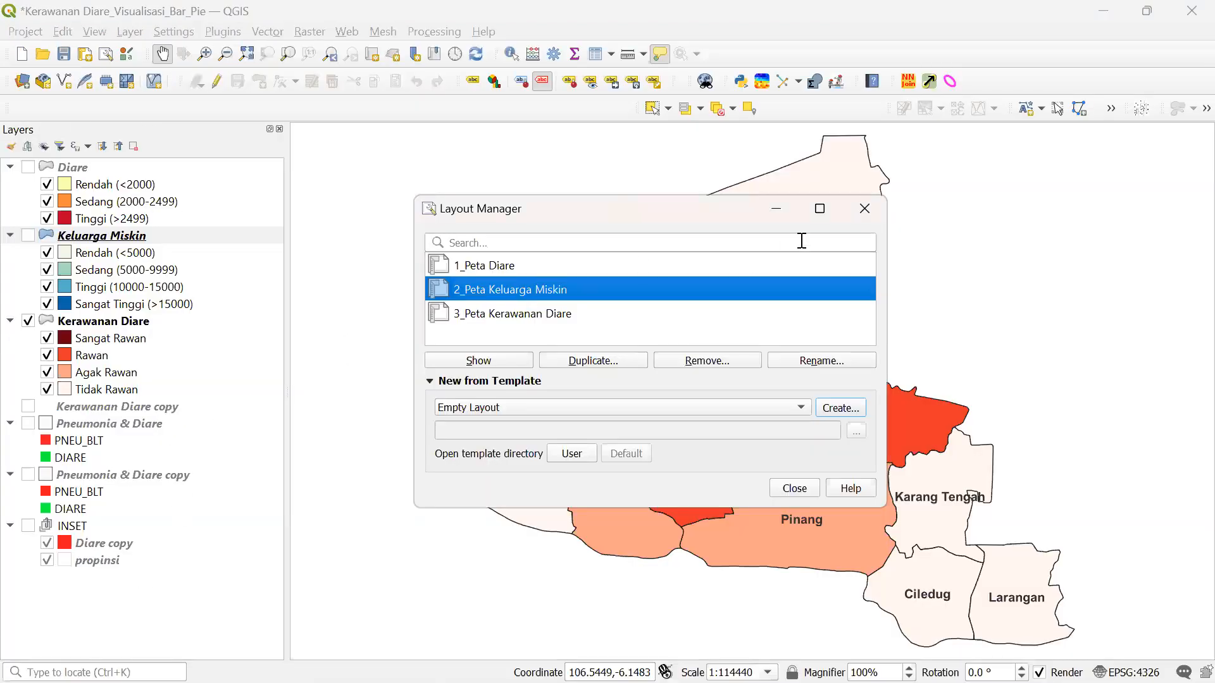
click(864, 209)
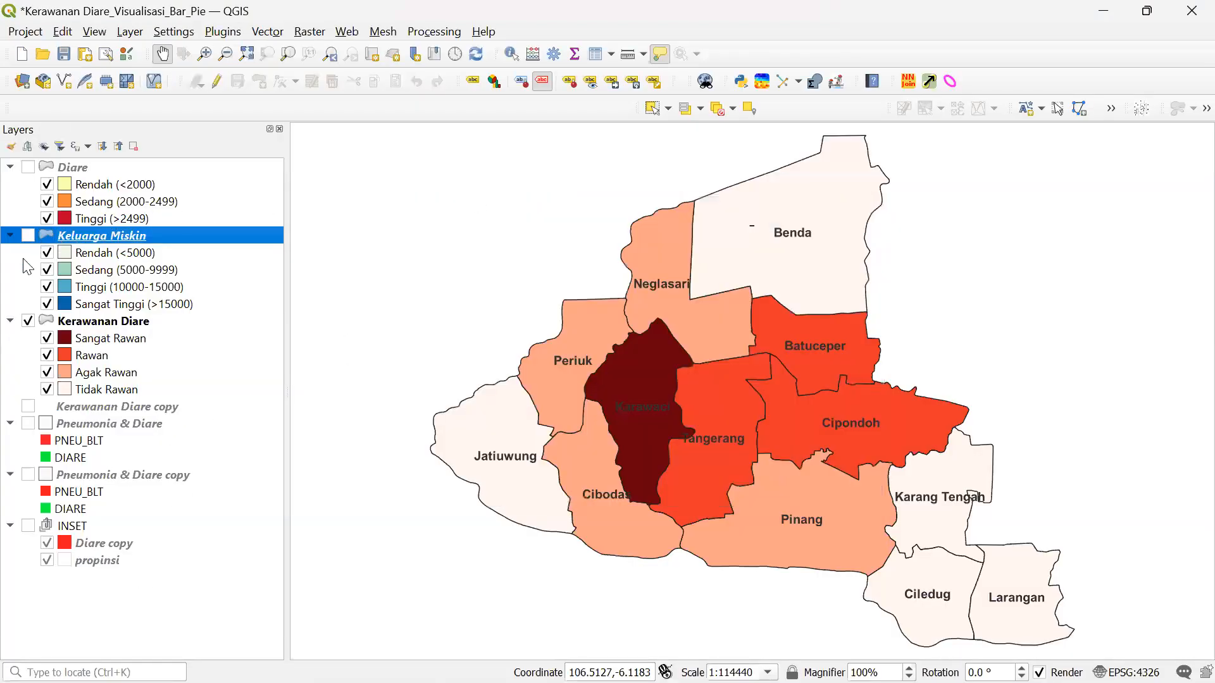
- Hide Kerawanan Diare and view the Pneumonia & Diare bar-chart and pie-chart layers one at a time
click(28, 321)
click(28, 423)
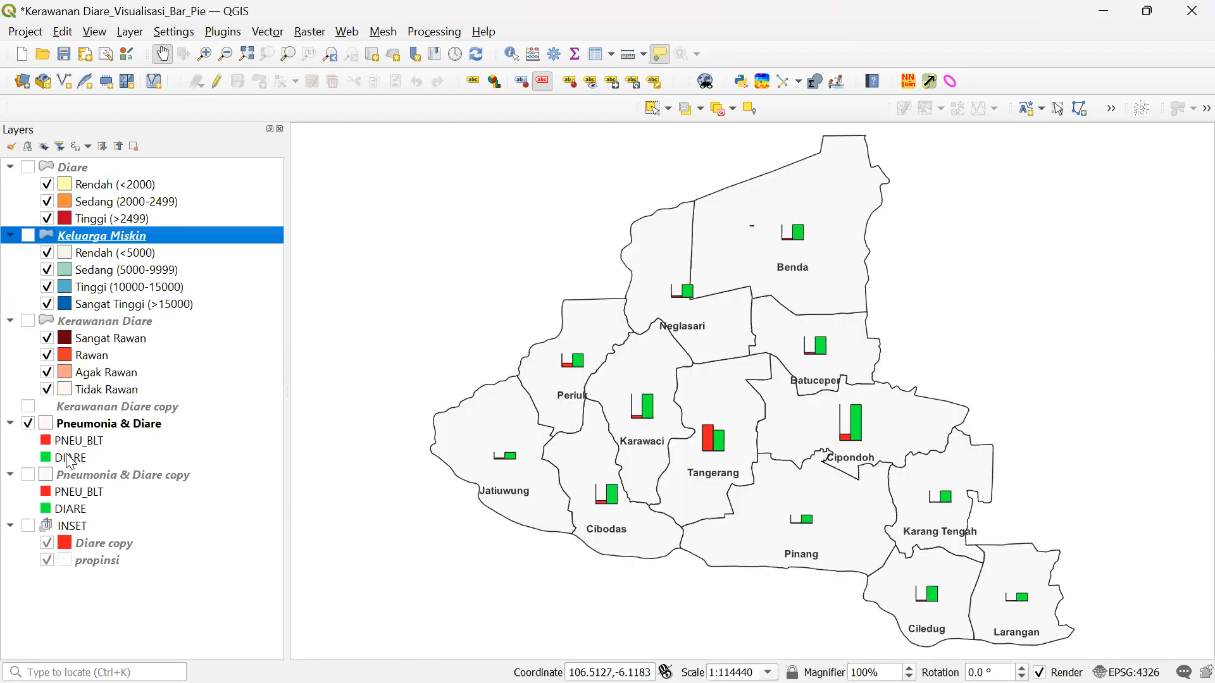
click(27, 424)
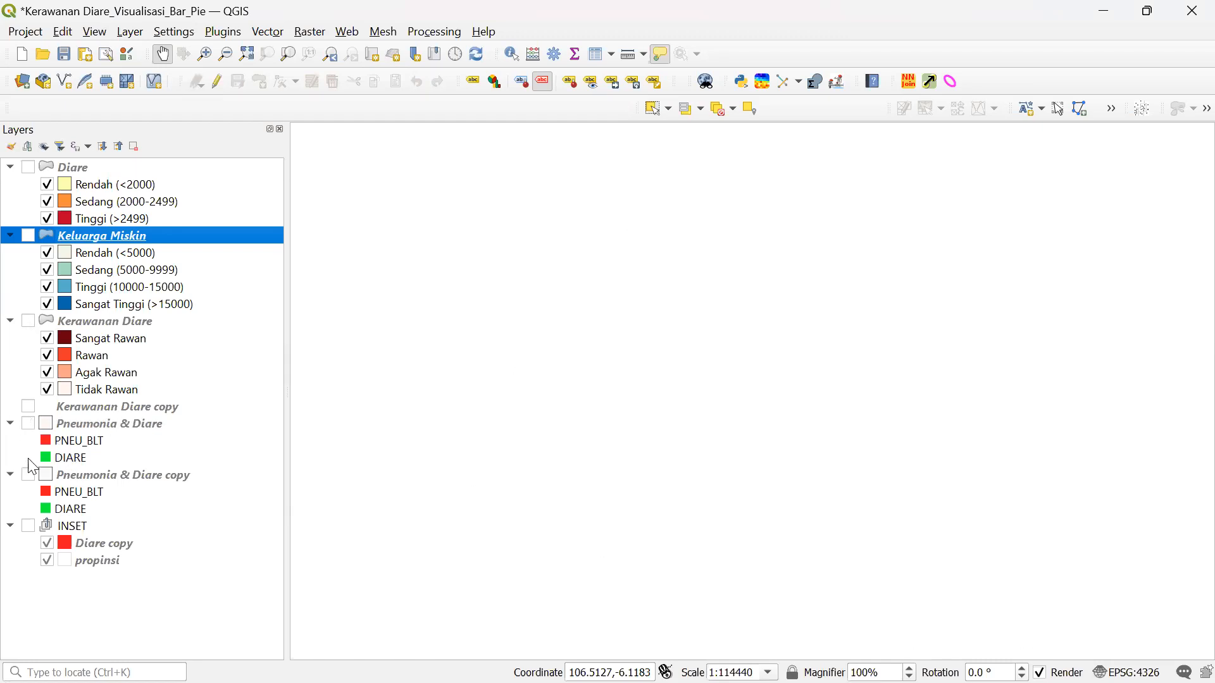
click(28, 474)
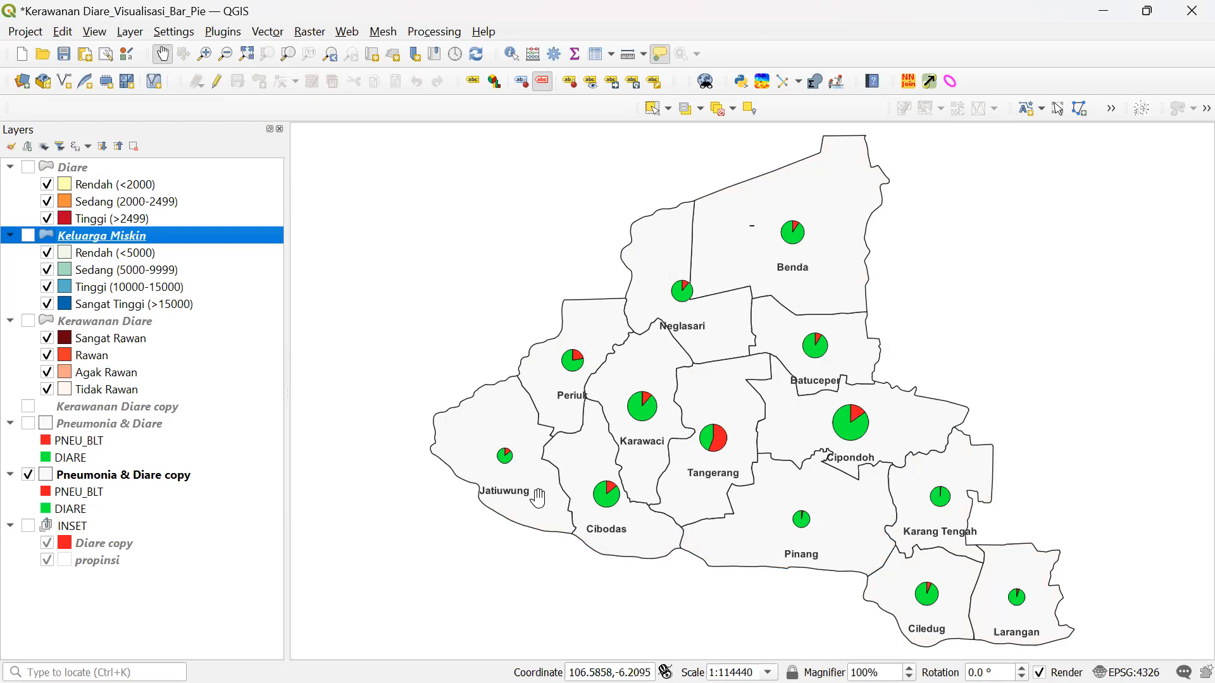
click(28, 478)
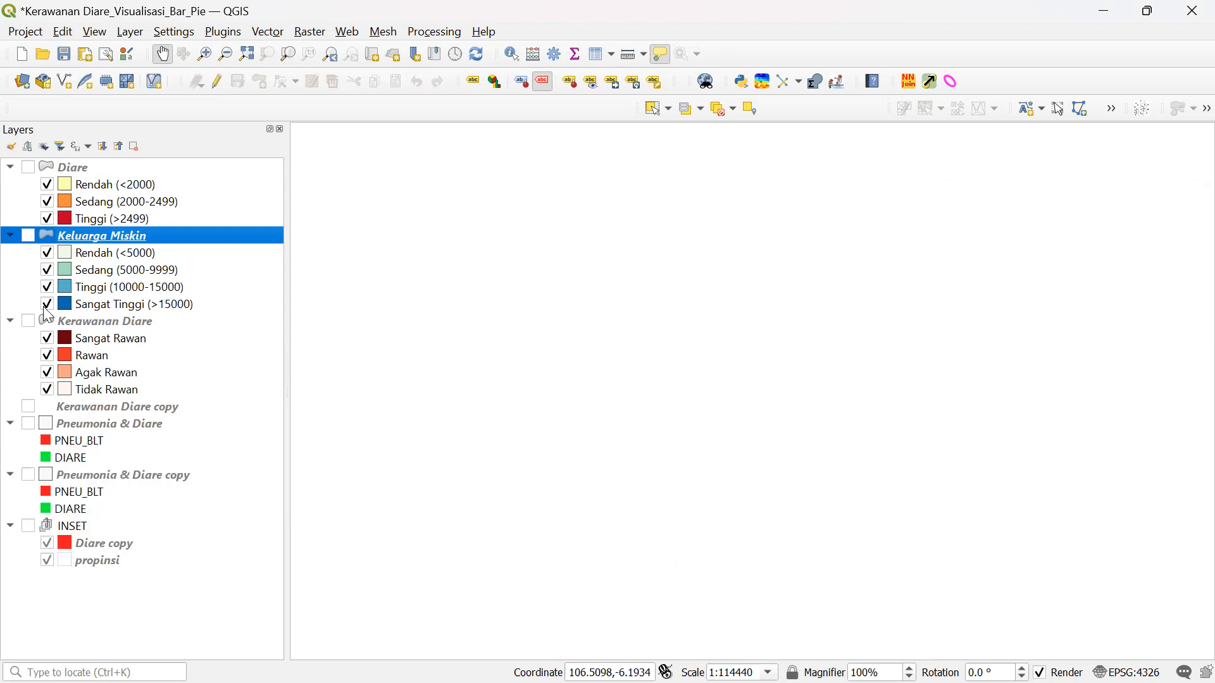
- Display the Diare layer briefly, hide it again, and turn on only the Keluarga Miskin layer
click(32, 171)
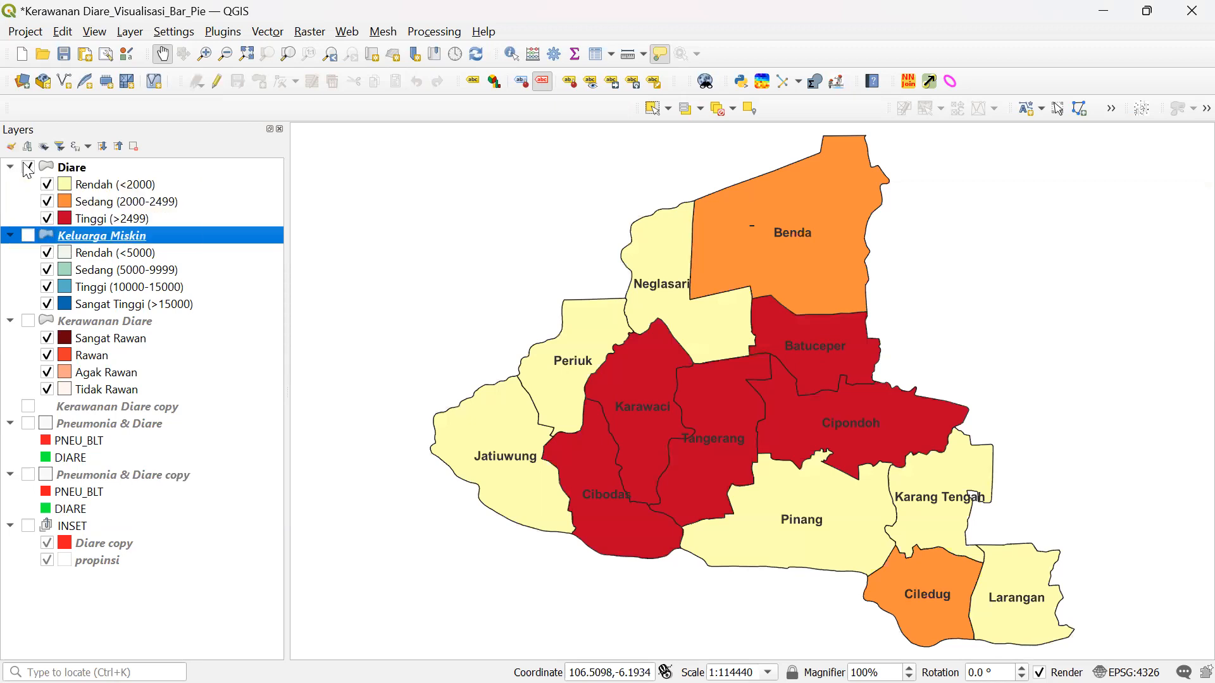
click(27, 169)
click(30, 238)
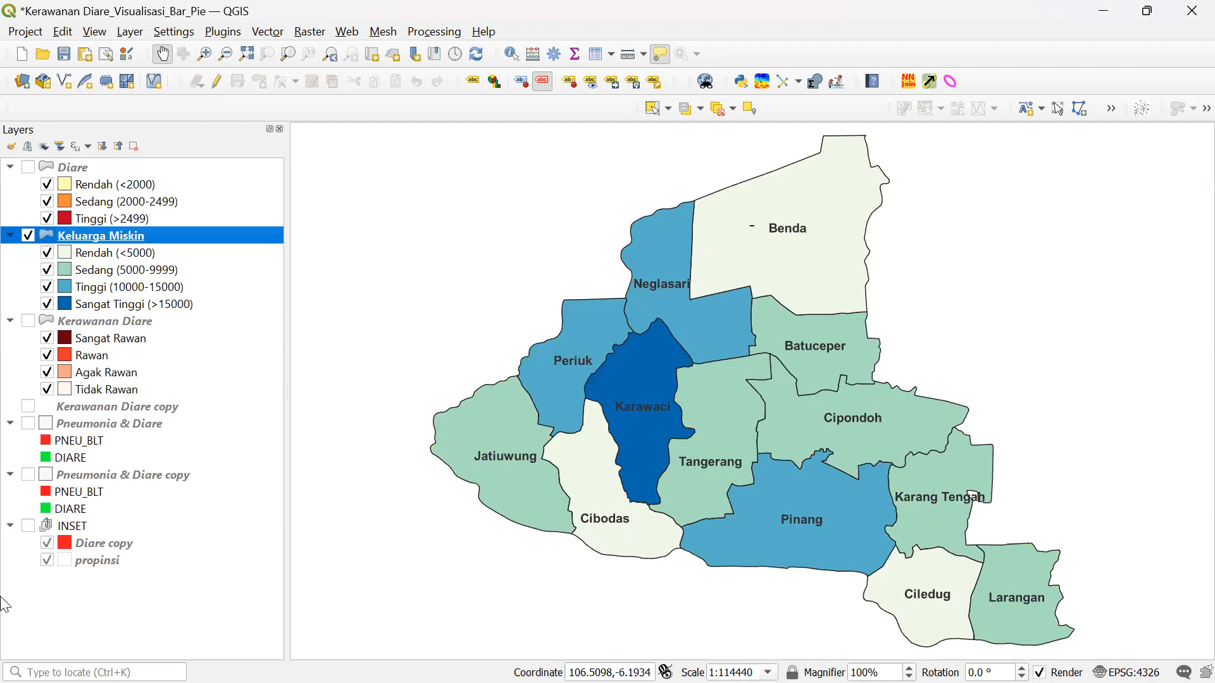
- Switch to File Explorer and browse drive D: to the 3_STIKes RS Husada folder inside 1_Pekerjaan, 2_Mengajar
mouse_move(1, 682)
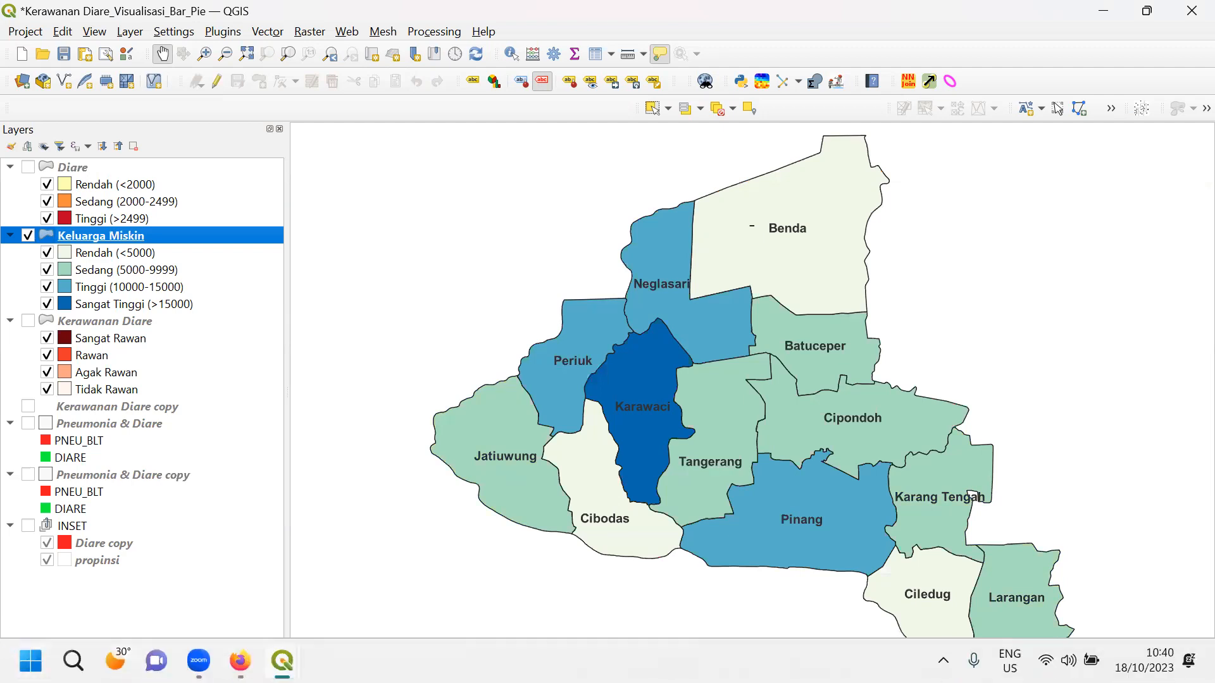
click(30, 661)
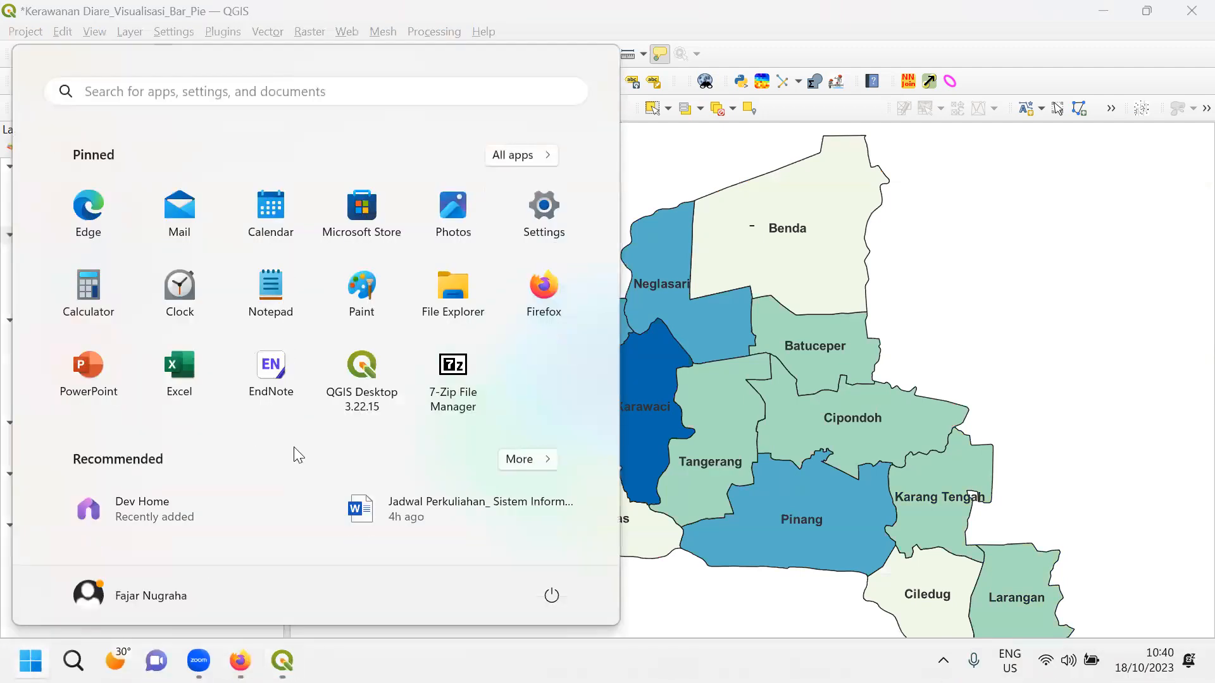
click(451, 313)
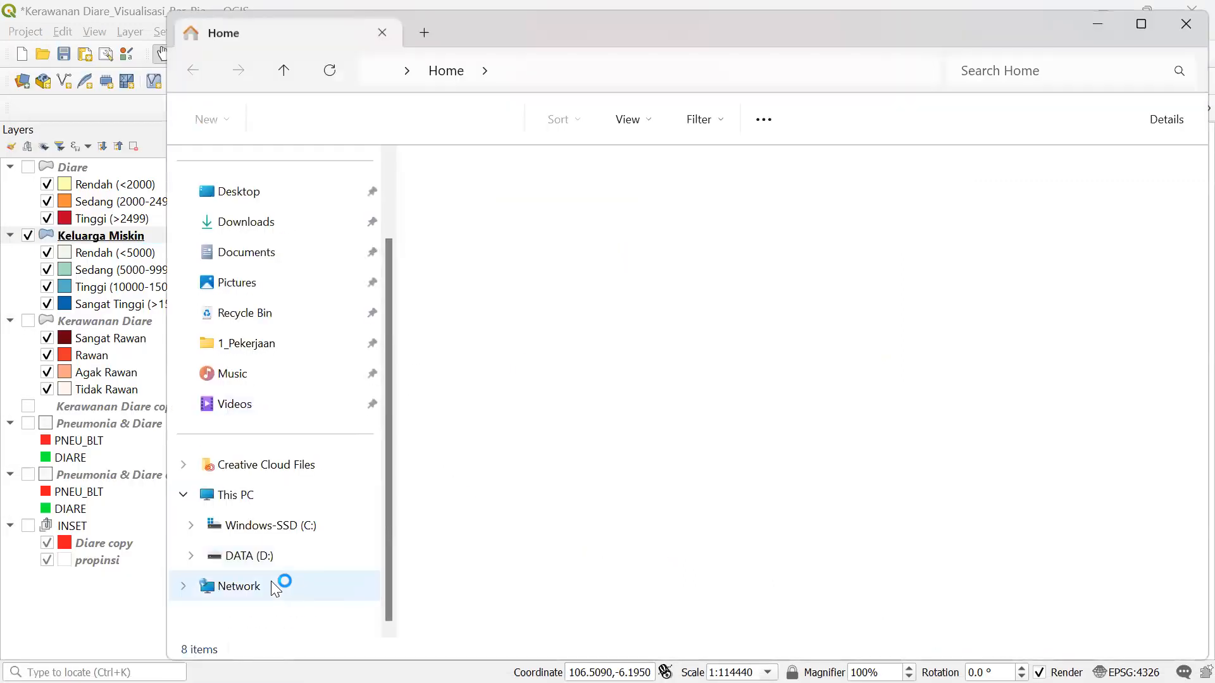
click(279, 555)
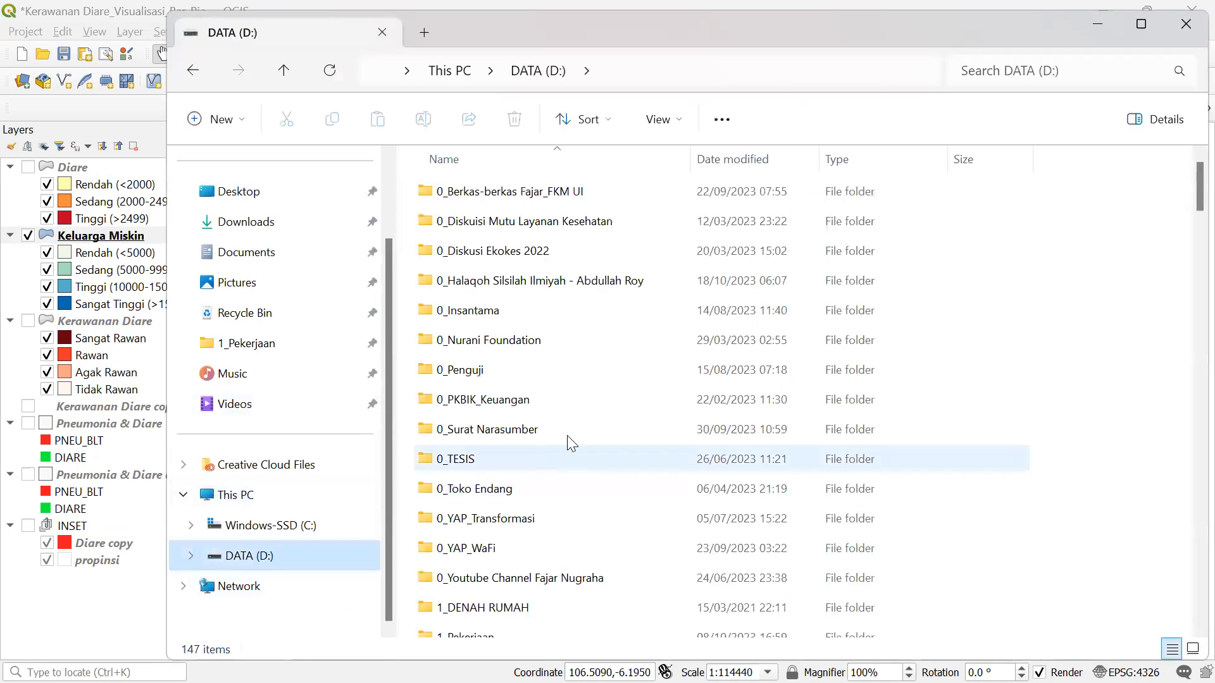
scroll(569, 443, down, 2)
double_click(505, 485)
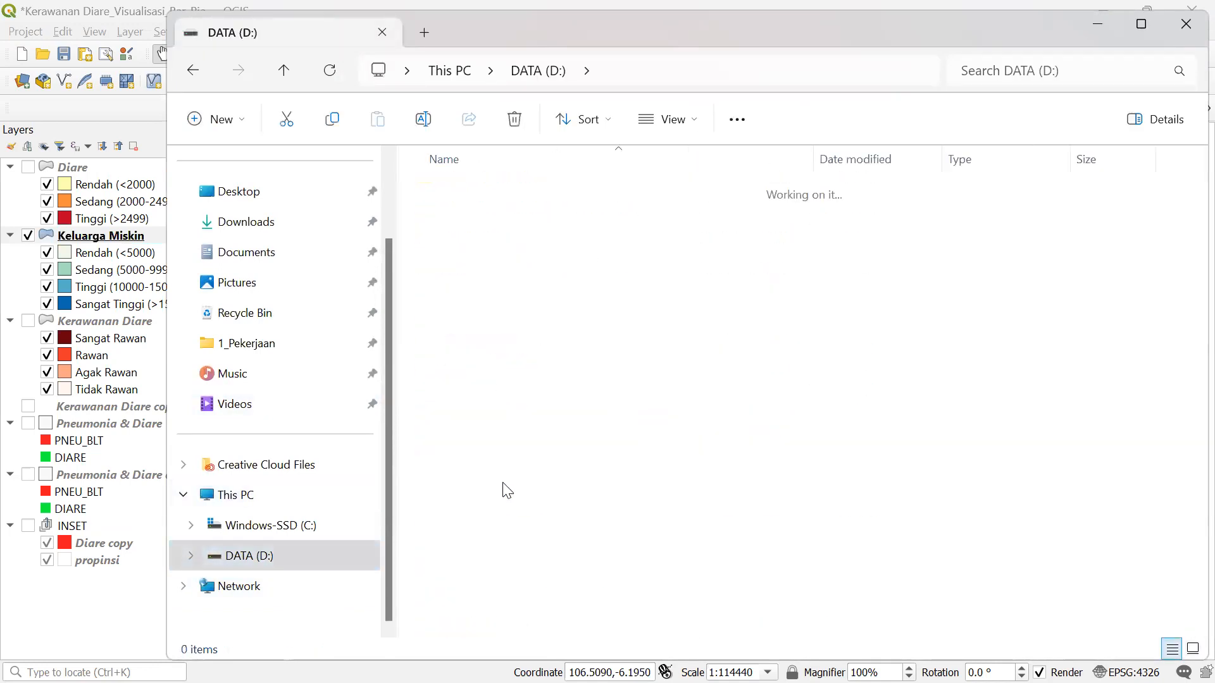
double_click(474, 250)
double_click(481, 251)
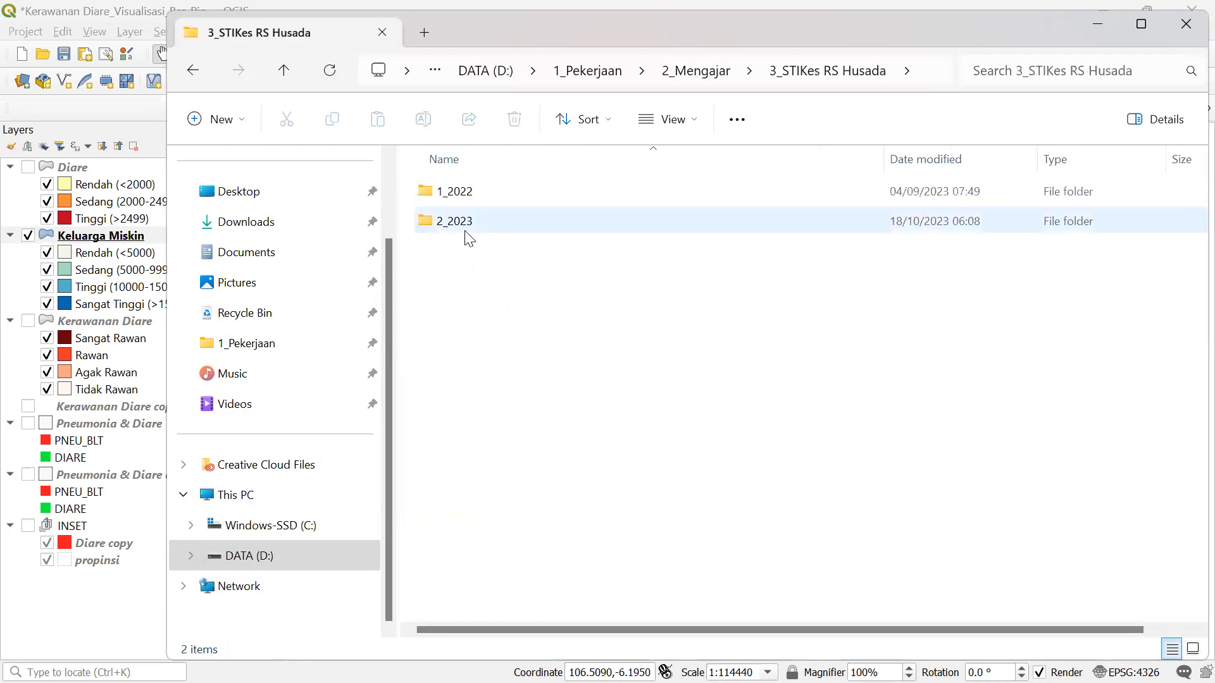
- Look for the map correlation material in the Sesi 8_Layout Peta_Korelasi Peta folder under 1_UI, 5b_2023-S2
click(282, 73)
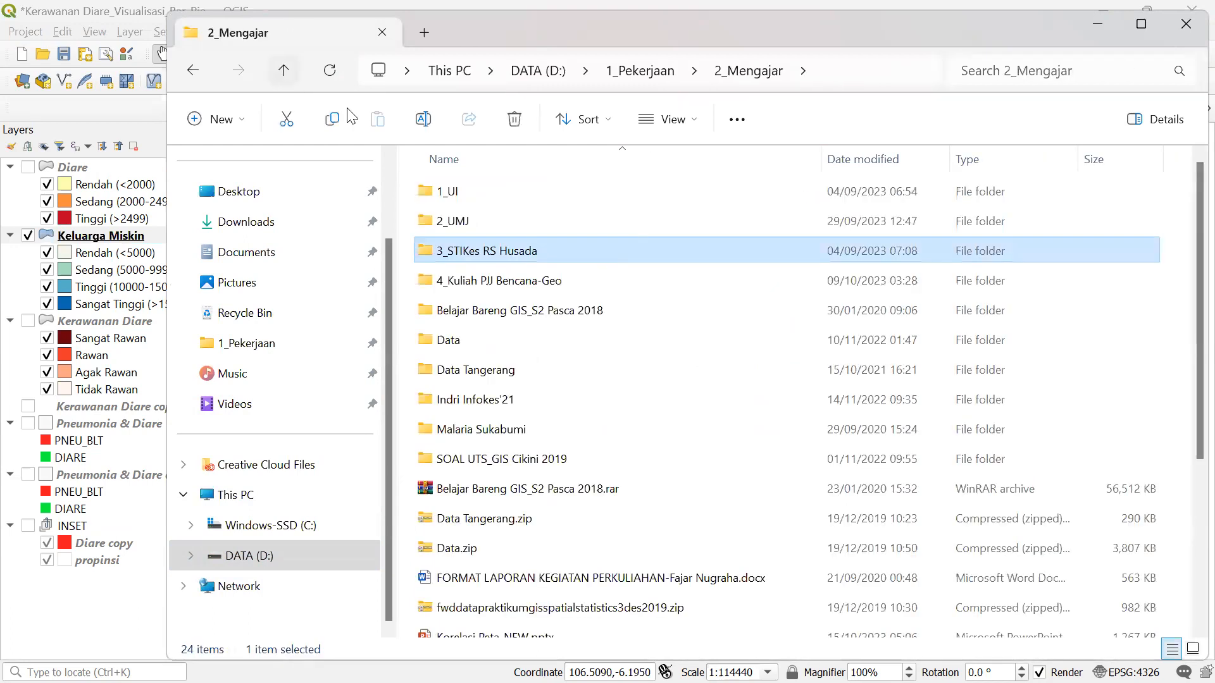
click(454, 182)
double_click(455, 184)
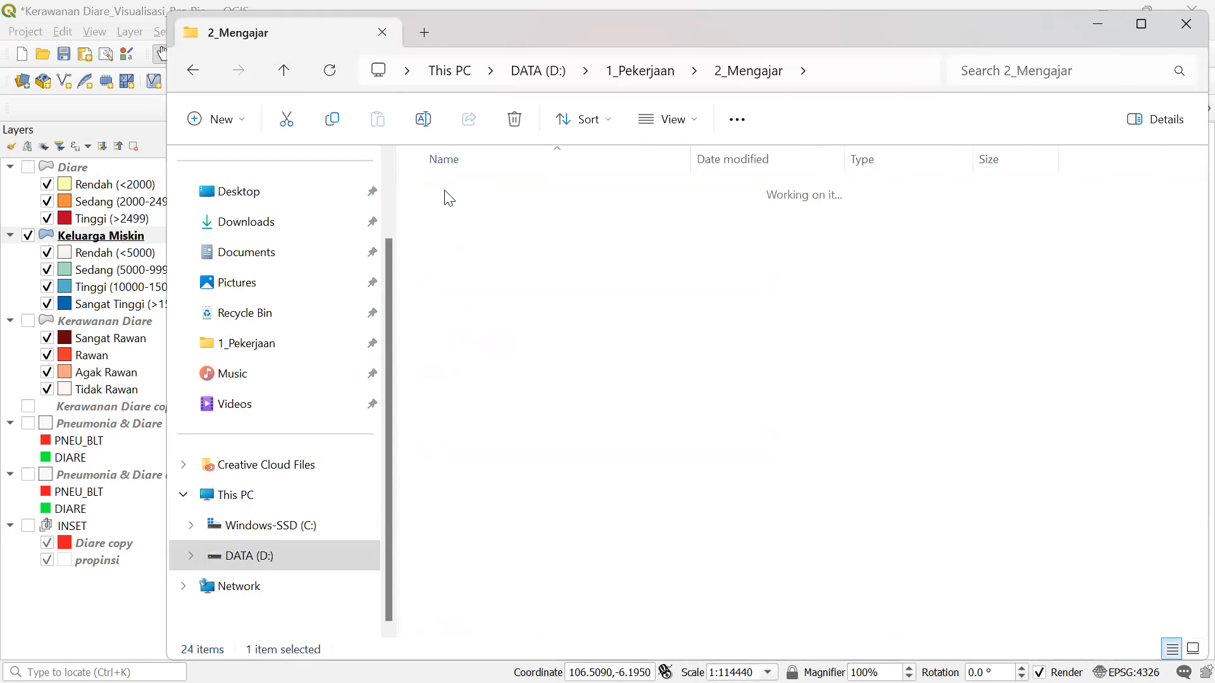
double_click(484, 491)
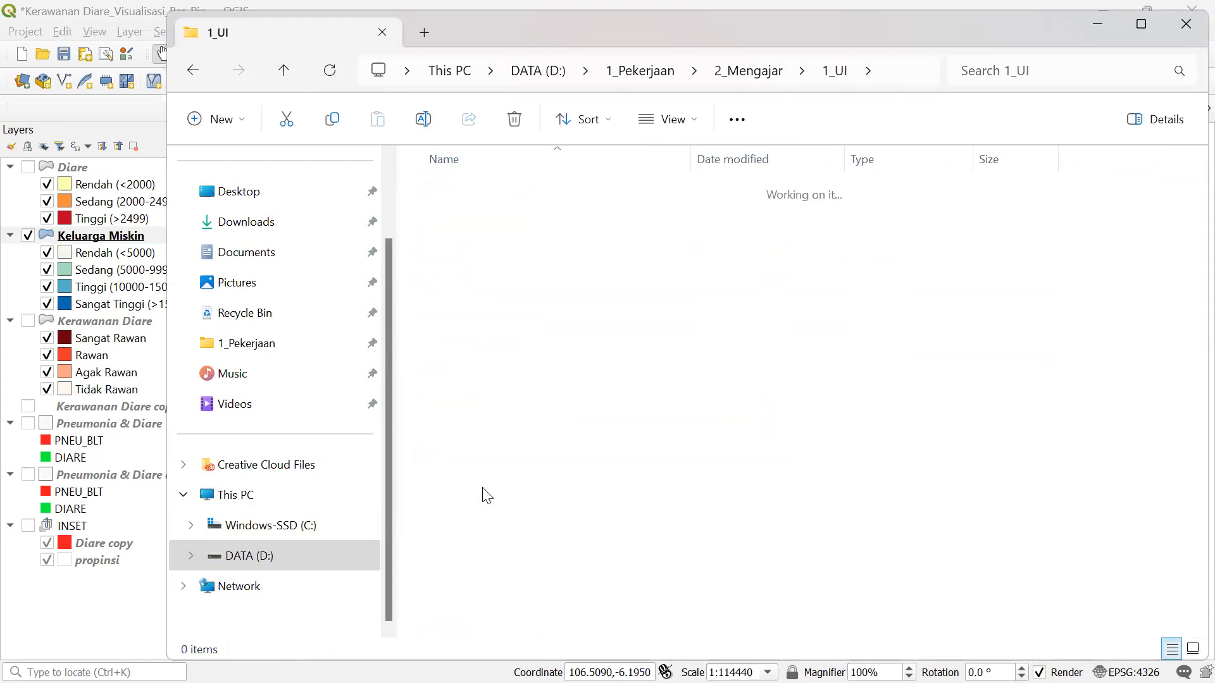
double_click(525, 346)
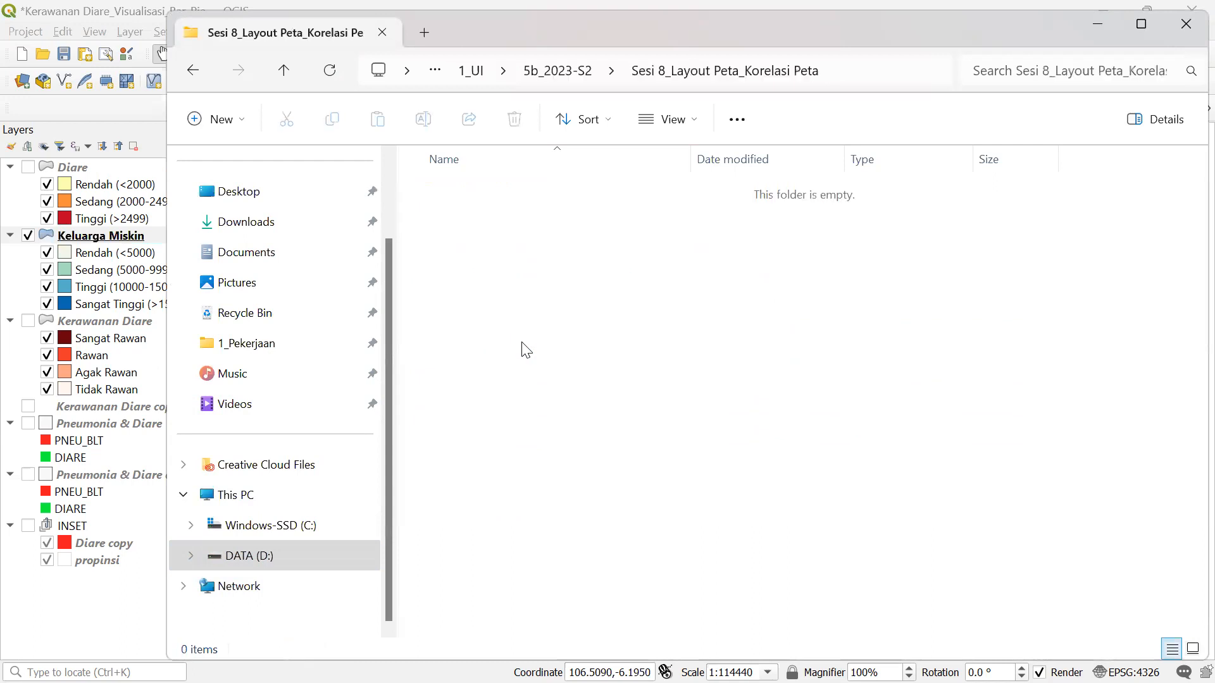
click(308, 76)
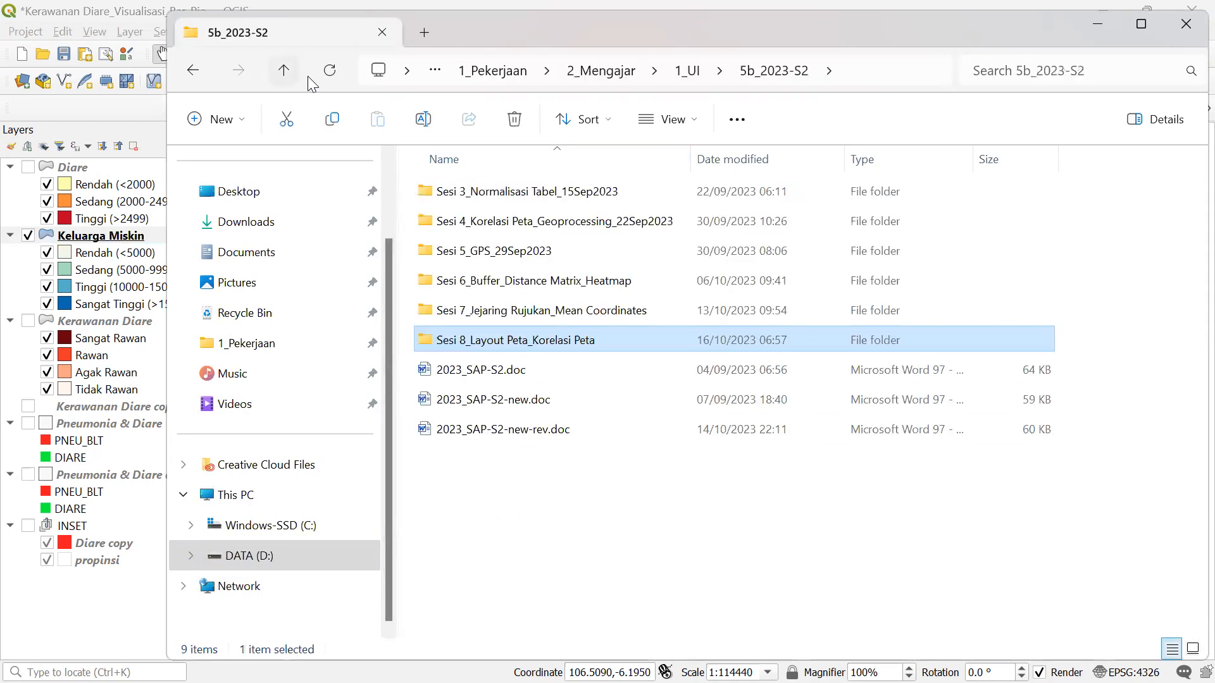
click(307, 76)
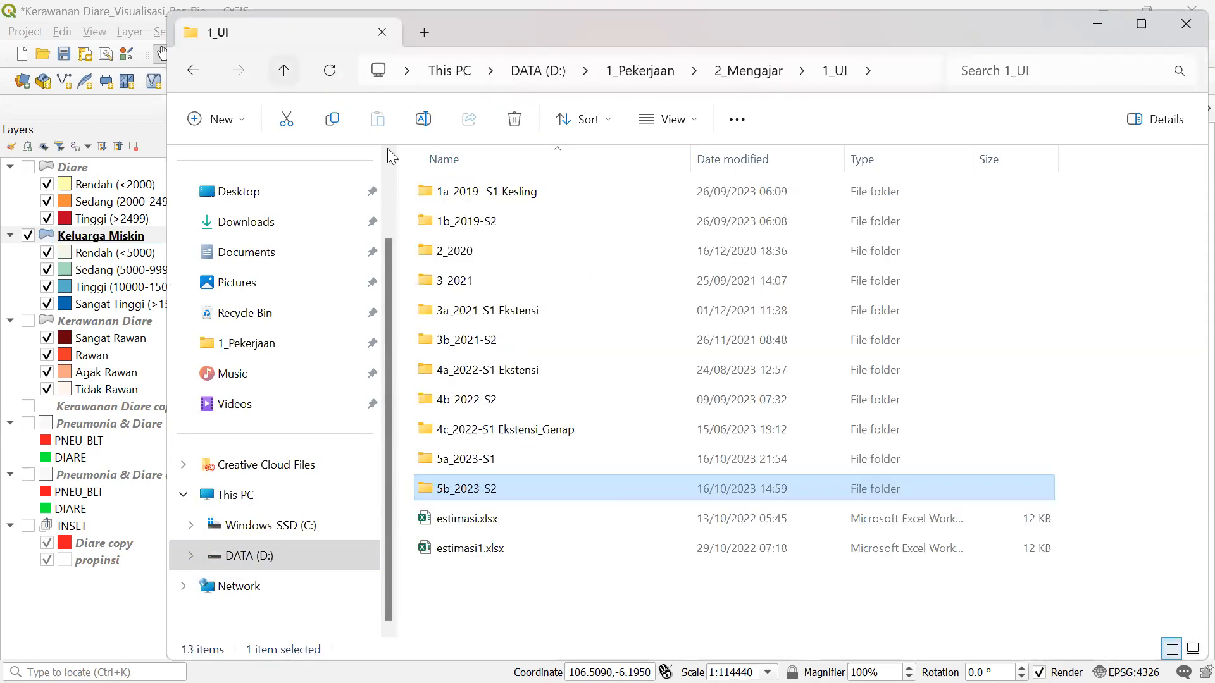
- Search the 2_2023 folder of 3_STIKes RS Husada for the map correlation material
click(276, 76)
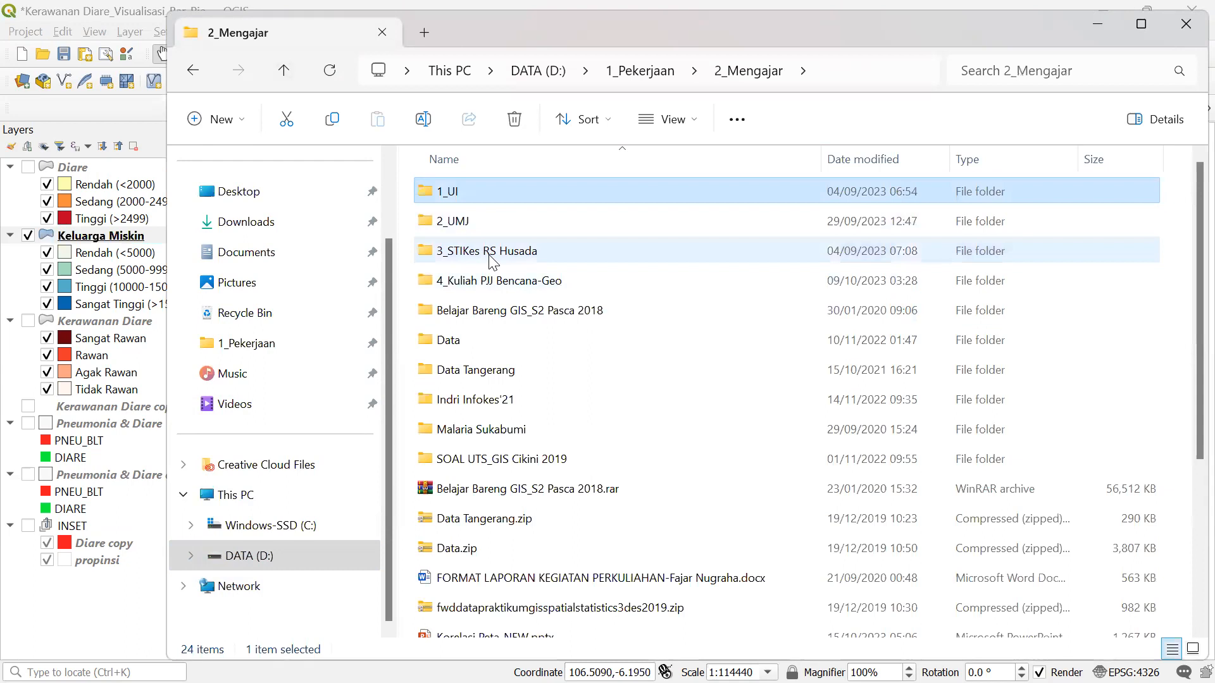
double_click(491, 253)
click(470, 222)
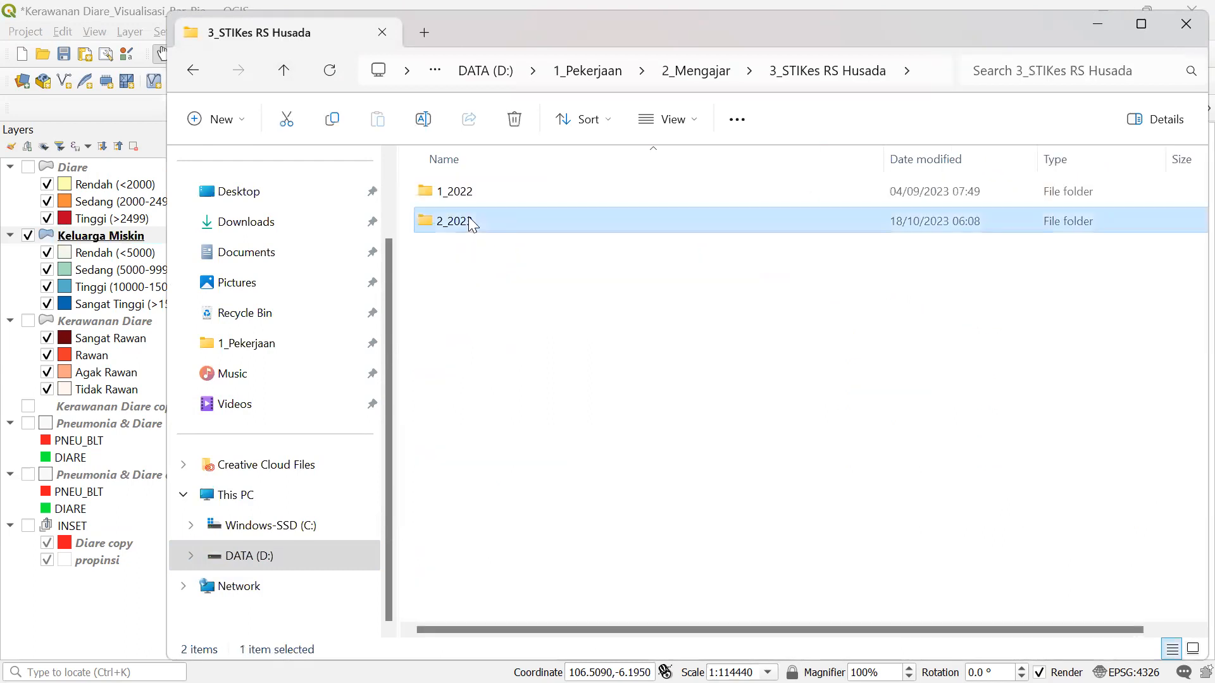
double_click(469, 222)
scroll(622, 420, down, 1)
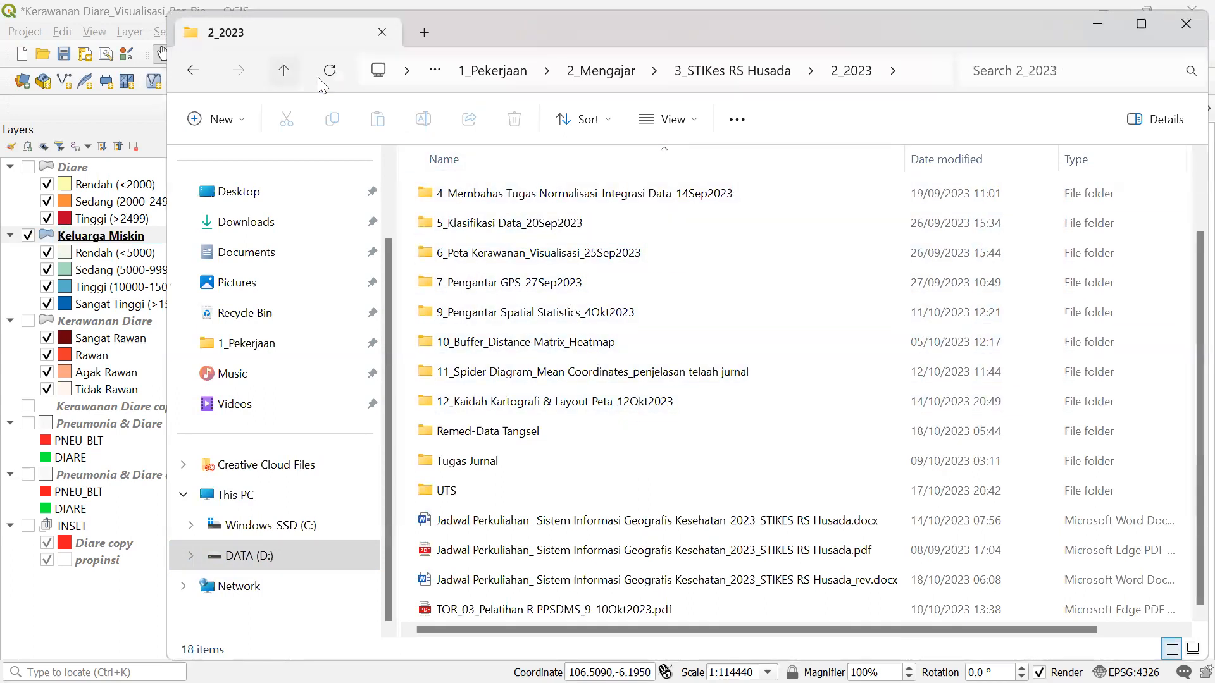
- Open Korelasi Peta_NEW.pptx from the 2_Mengajar folder and present its slide with the Bogor Regency elevation and DHF map
click(283, 69)
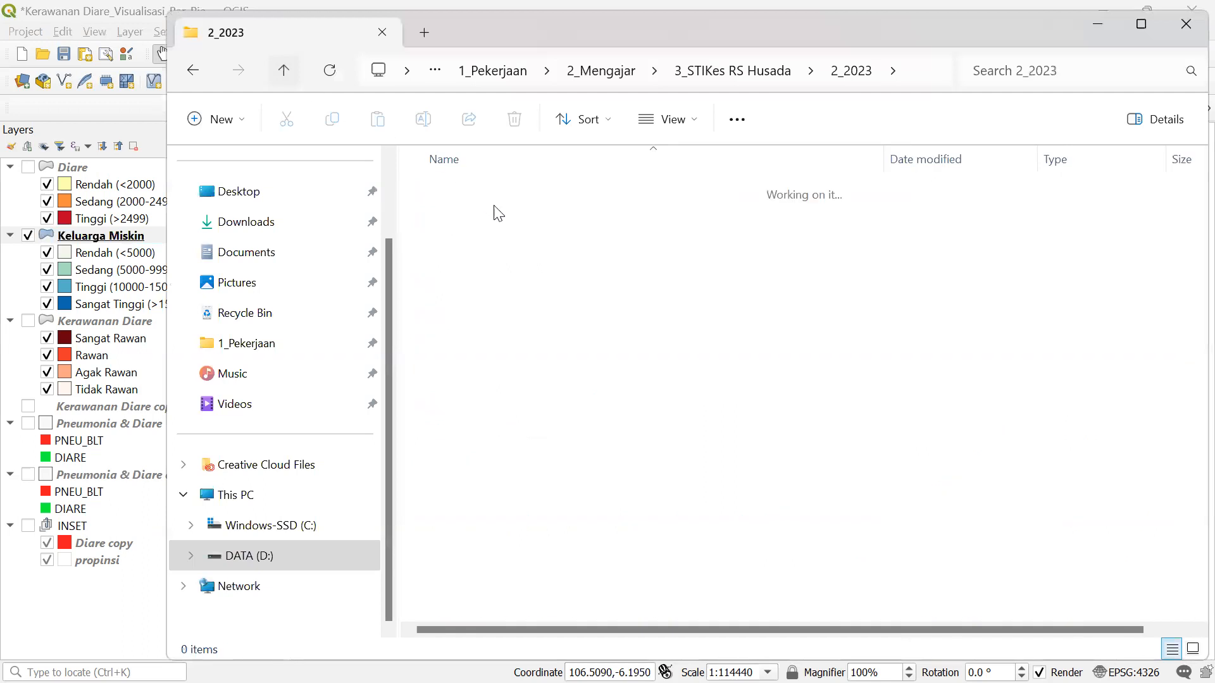
click(284, 72)
scroll(571, 403, down, 1)
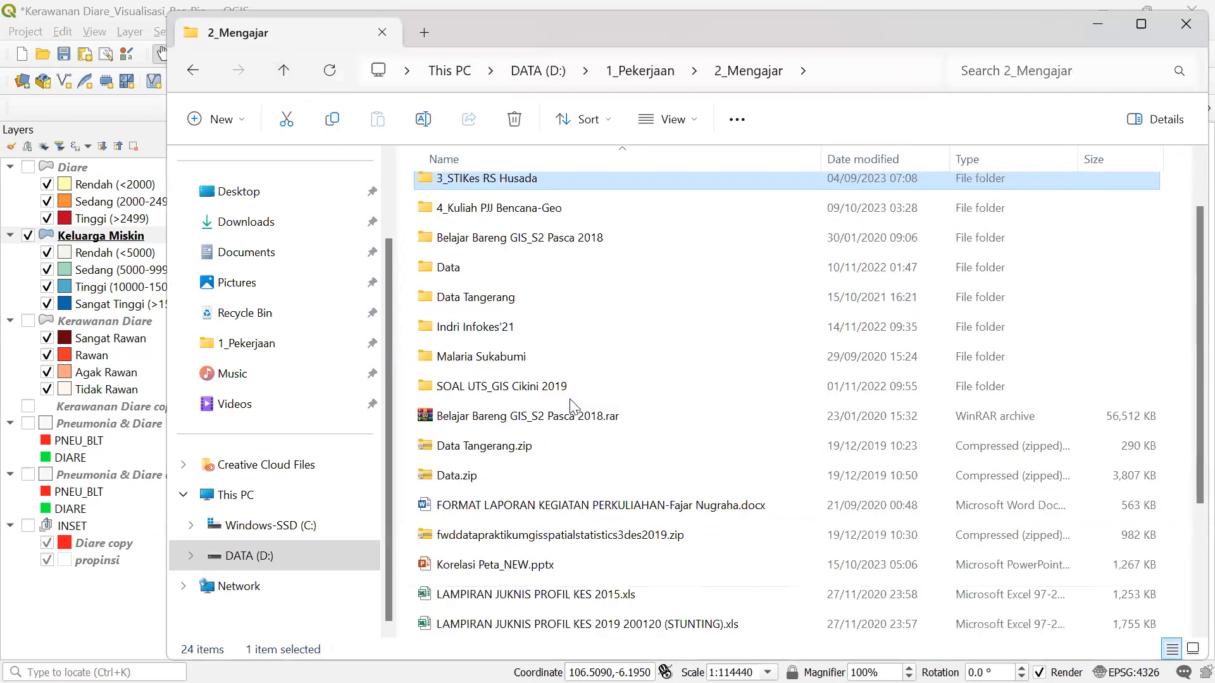
scroll(572, 403, down, 2)
click(564, 388)
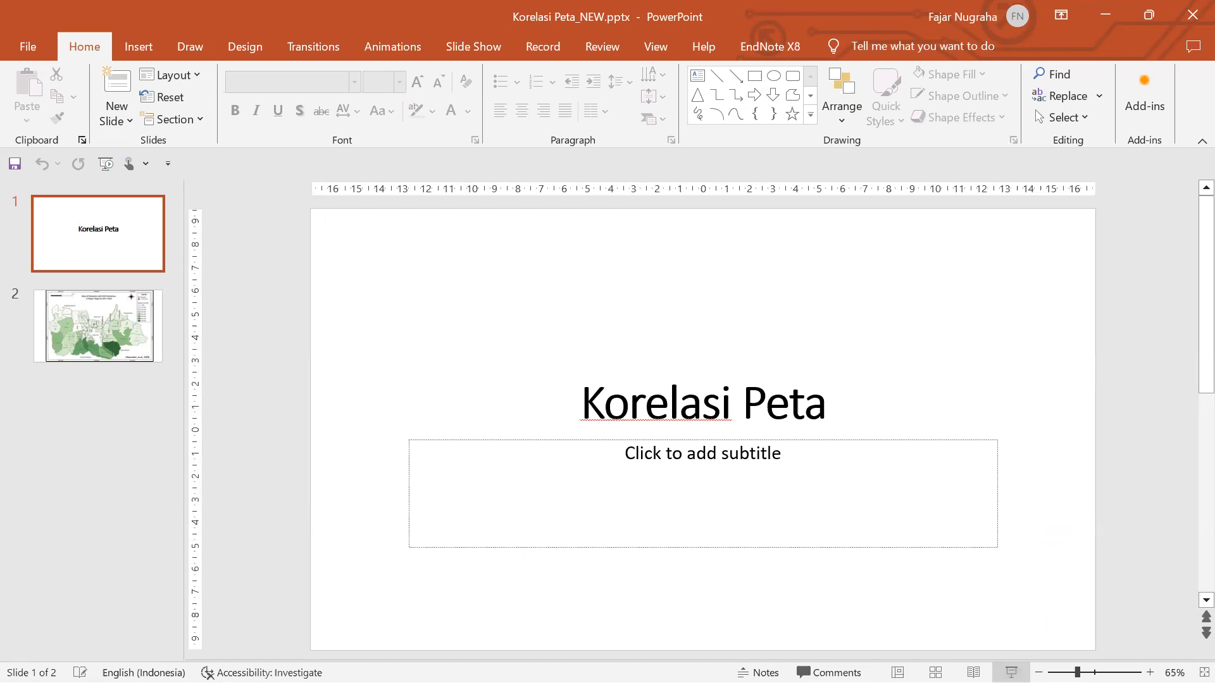
click(1011, 673)
click(402, 405)
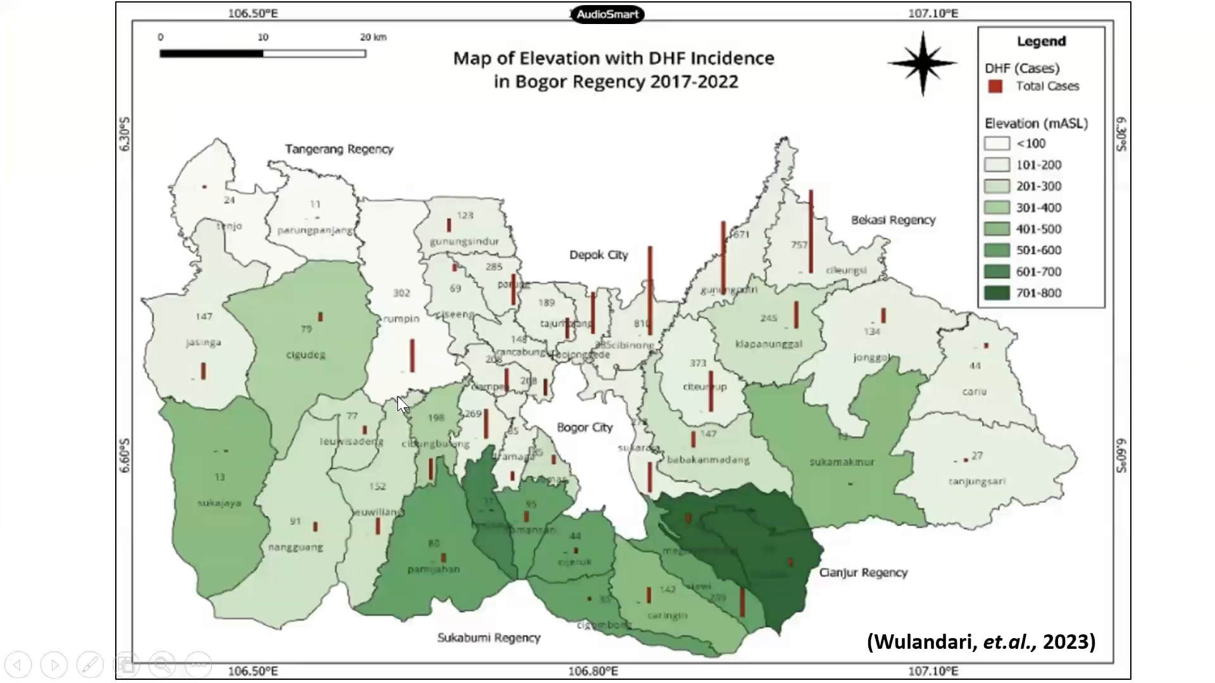
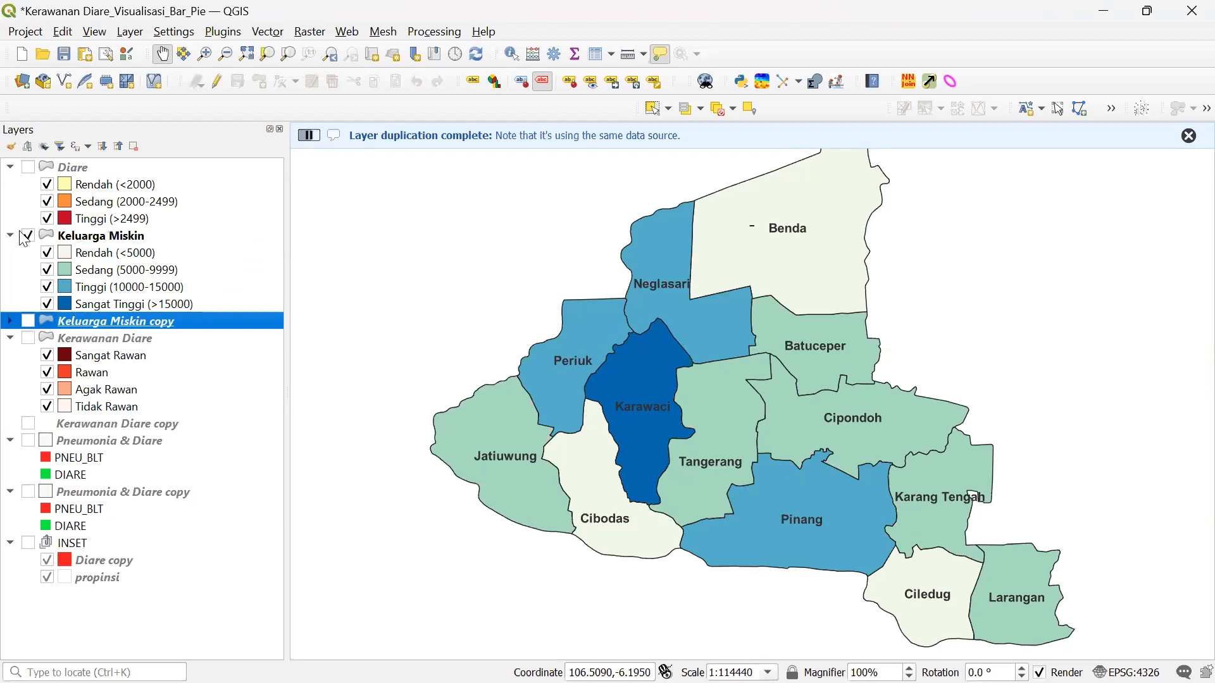
- Hide the Keluarga Miskin layer, expand Keluarga Miskin copy and make it visible instead
click(28, 236)
click(11, 322)
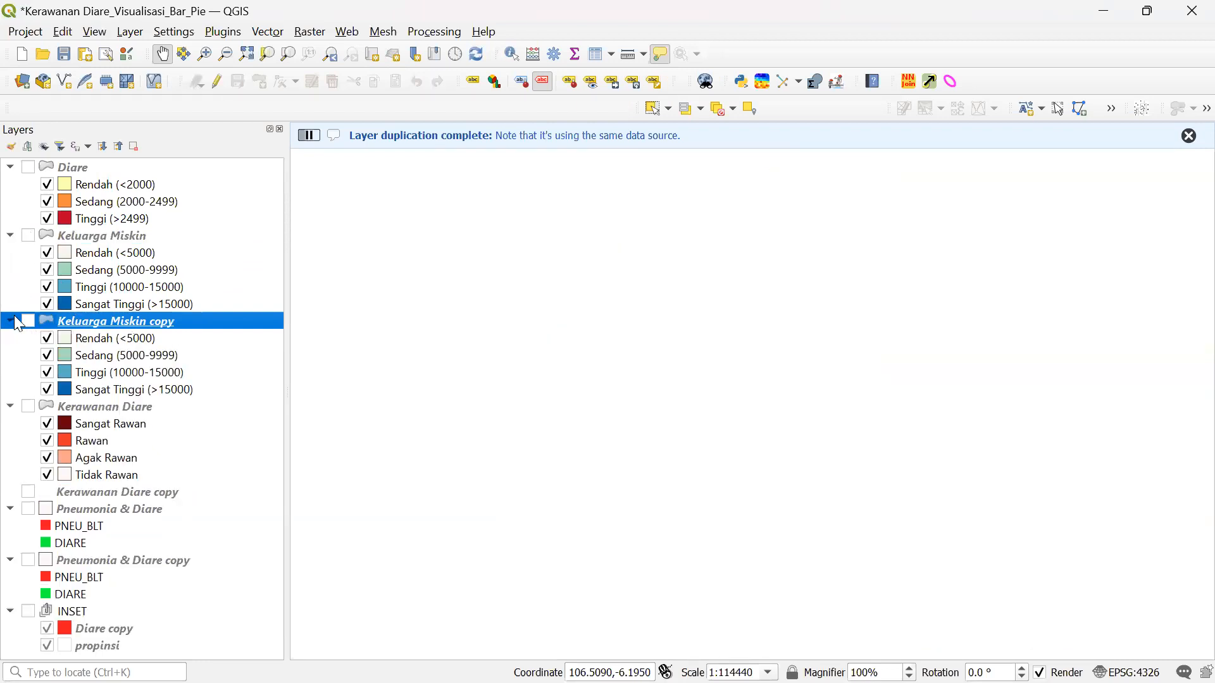
click(29, 321)
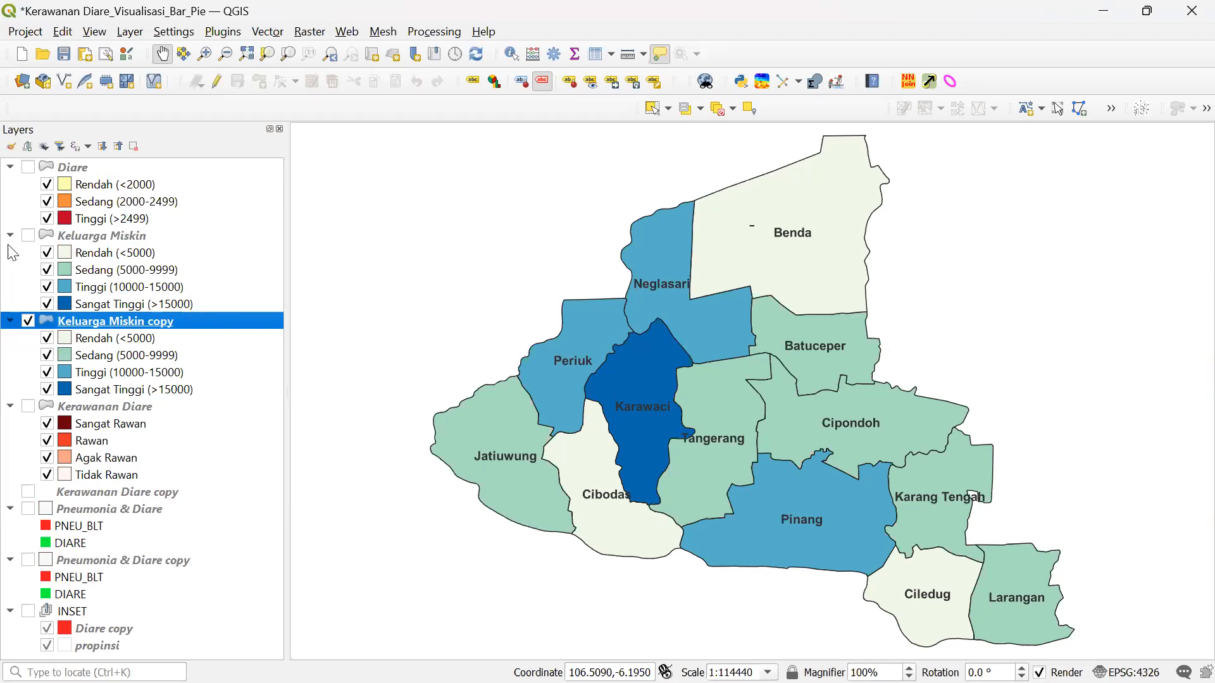
- Duplicate the Diare layer
click(95, 166)
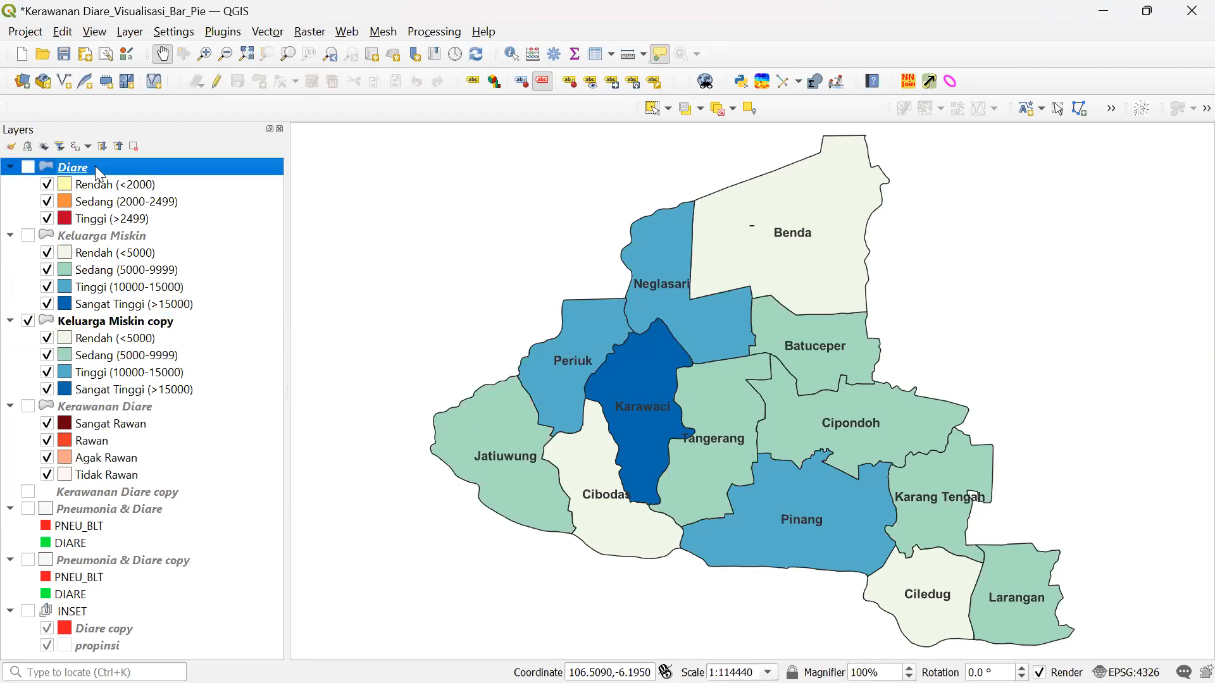
right_click(95, 166)
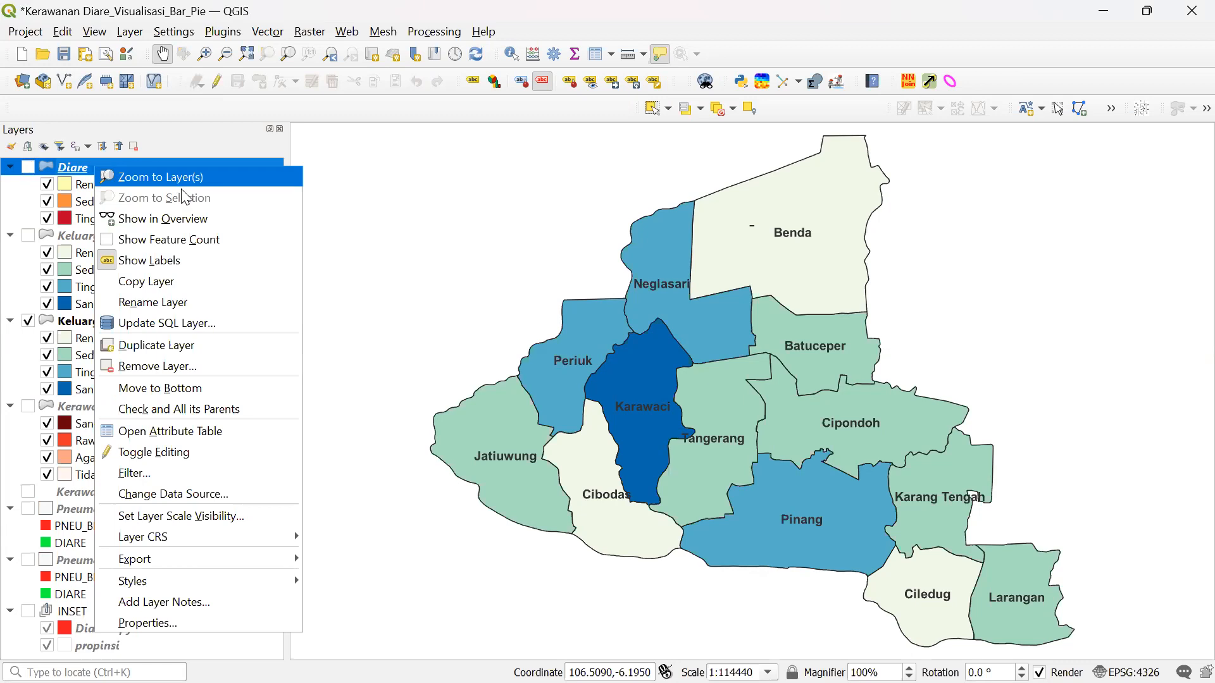
click(180, 347)
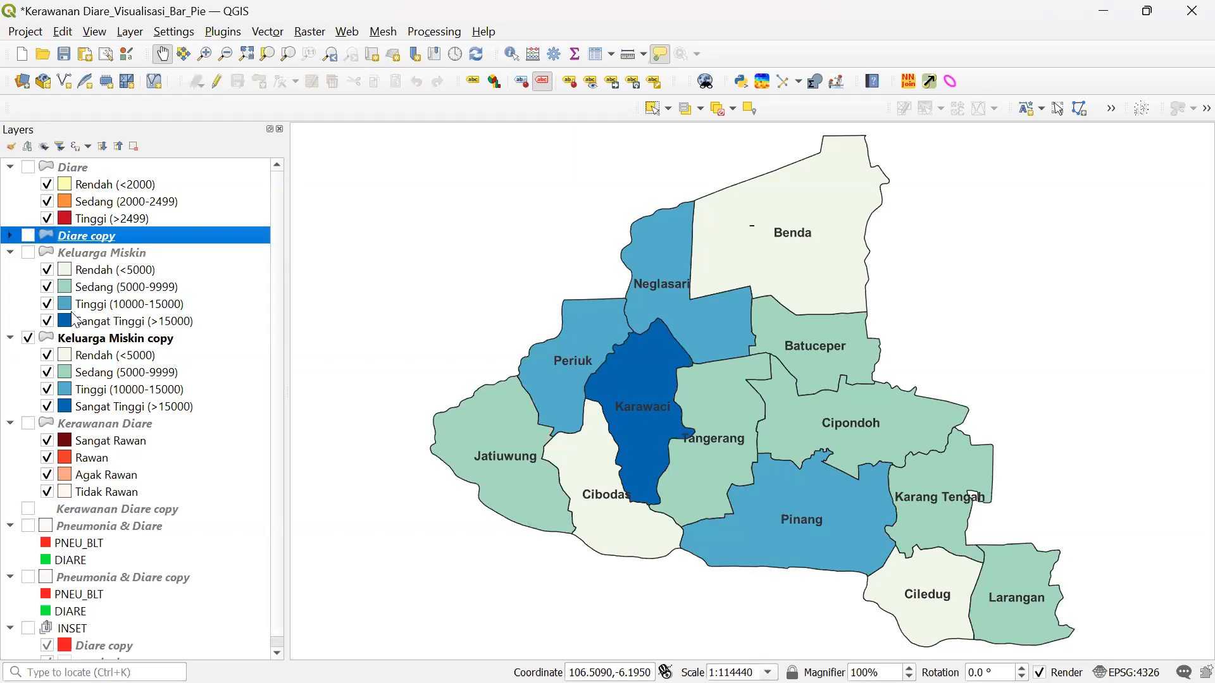
- Select the Diare copy layer and expand its legend classes
click(89, 345)
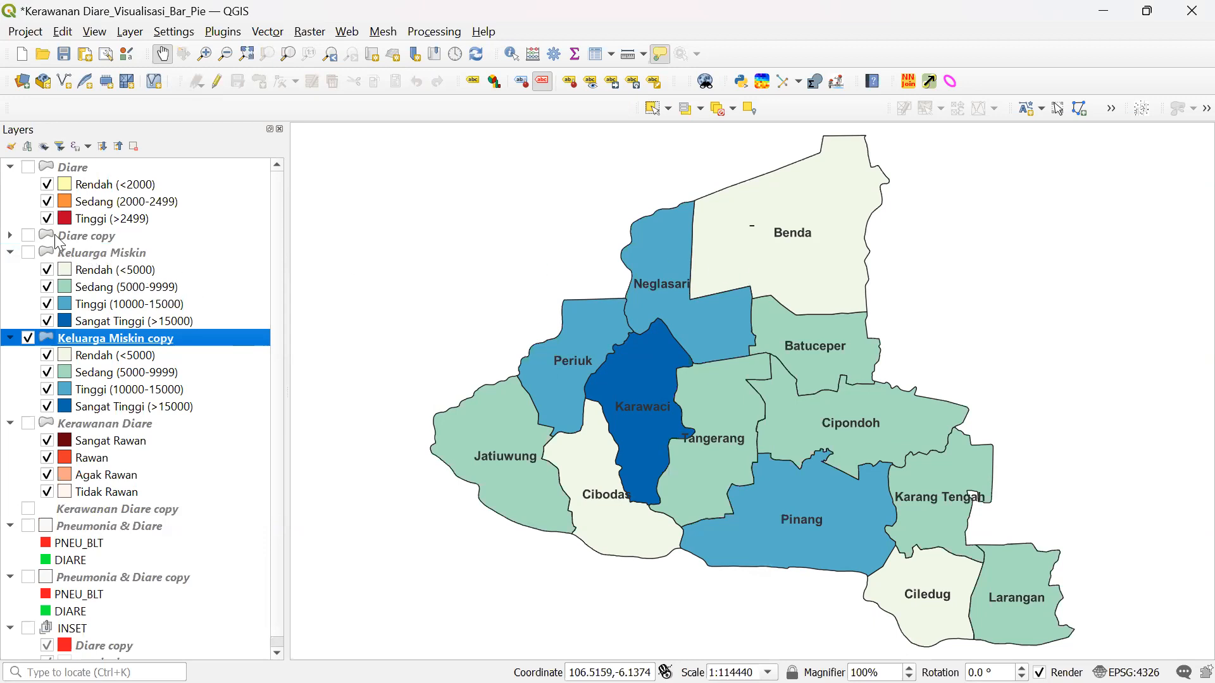
click(79, 234)
click(10, 235)
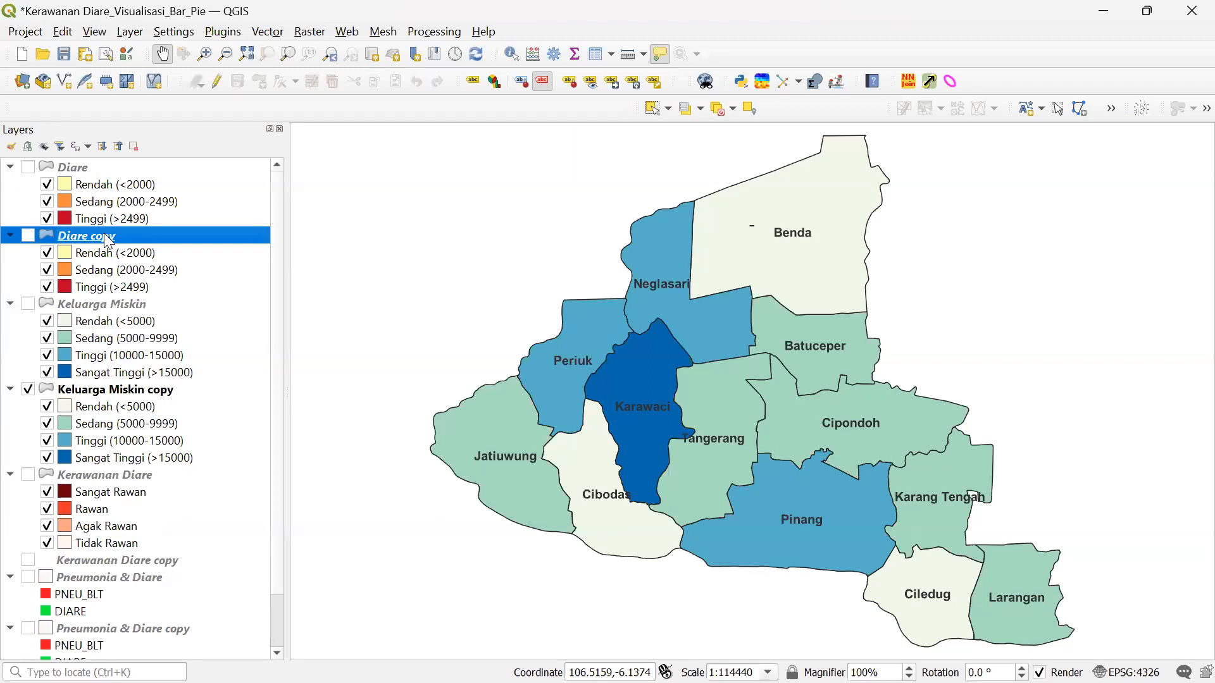
double_click(145, 235)
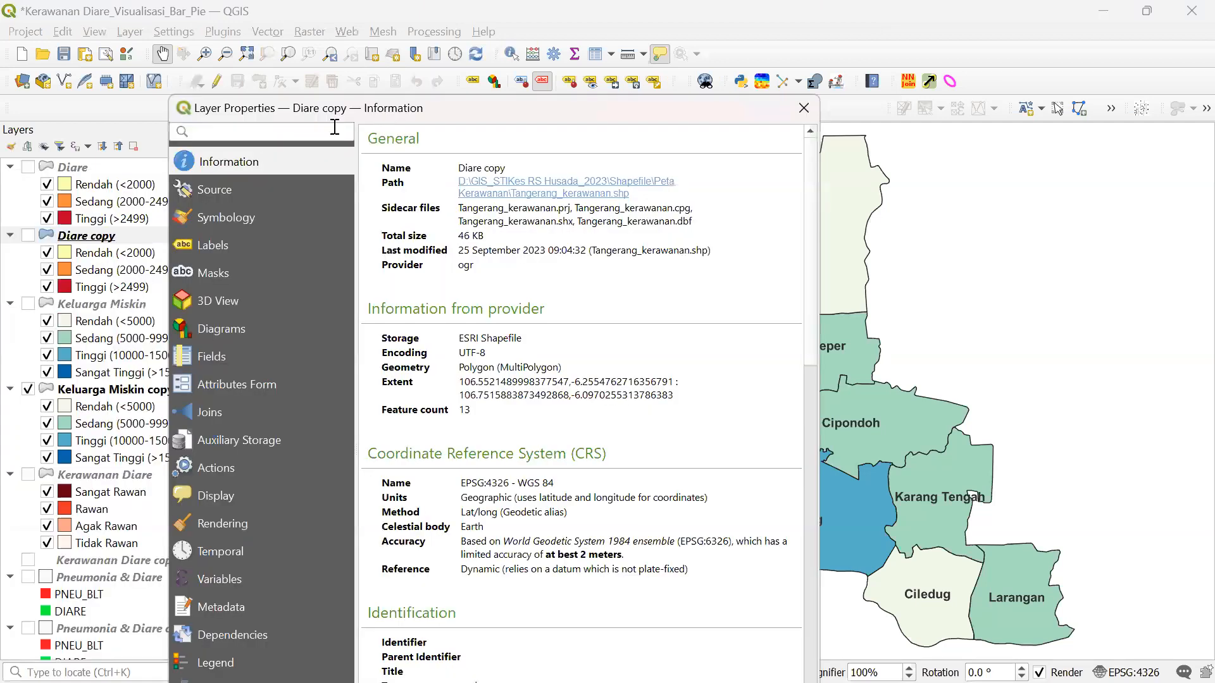
click(226, 215)
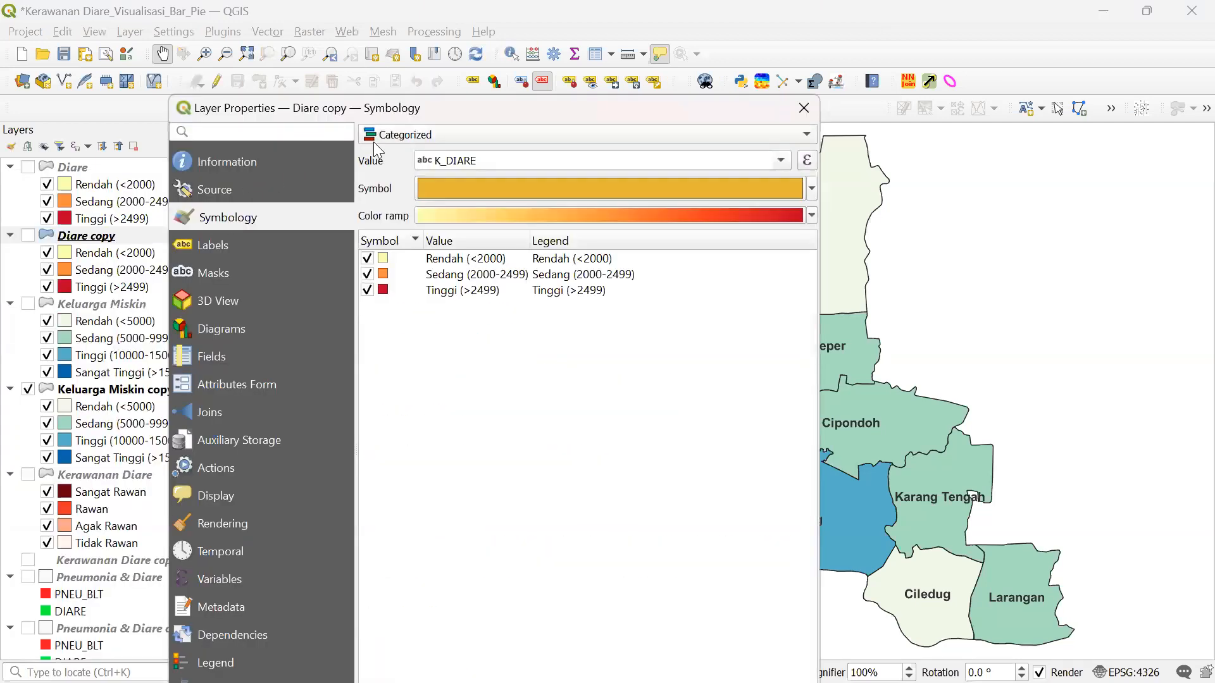
click(408, 136)
click(408, 135)
click(229, 329)
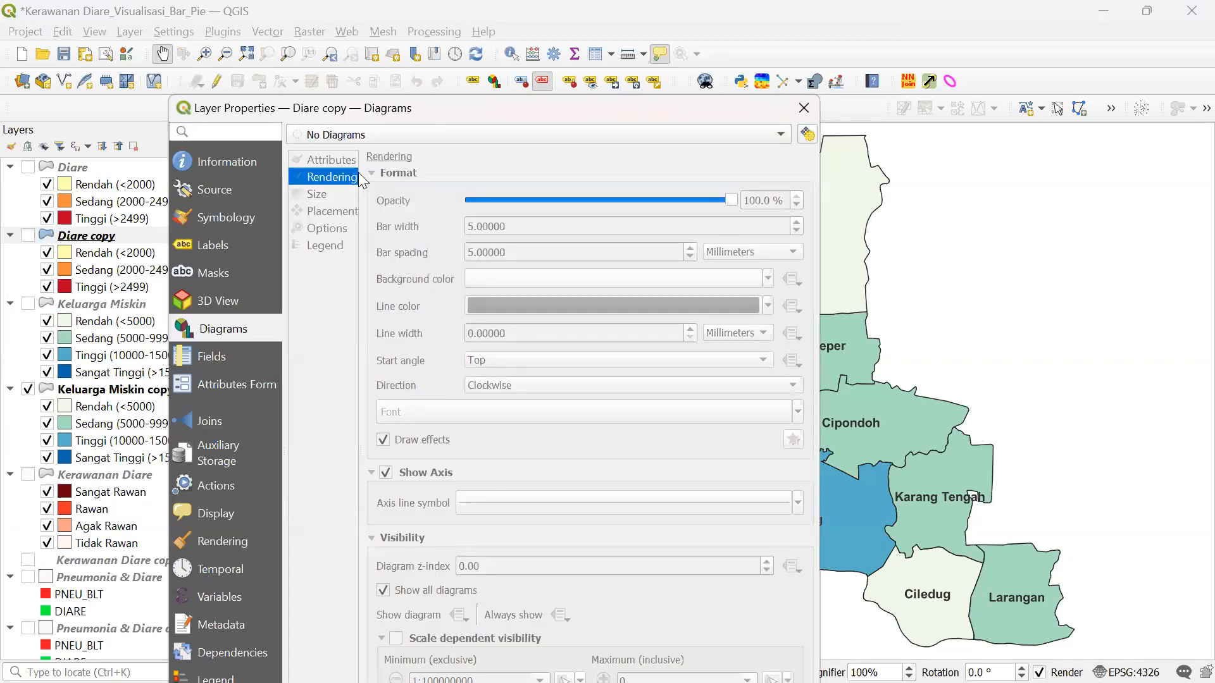
click(384, 131)
click(383, 131)
click(347, 136)
click(345, 186)
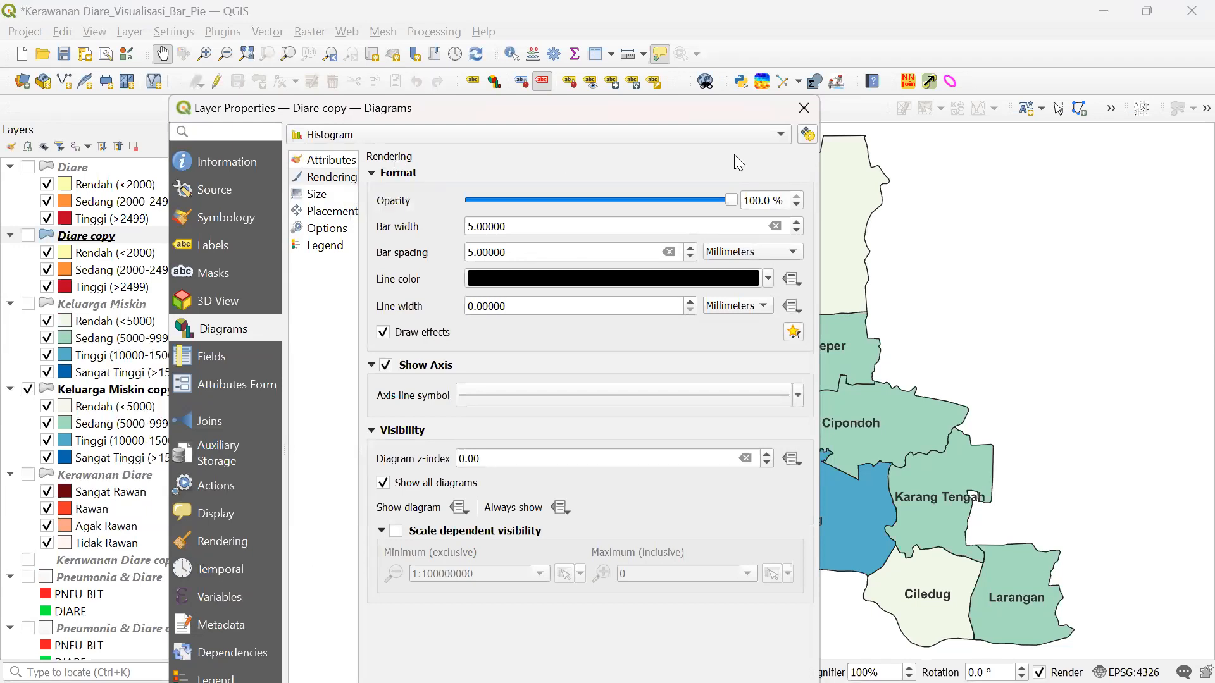
click(803, 108)
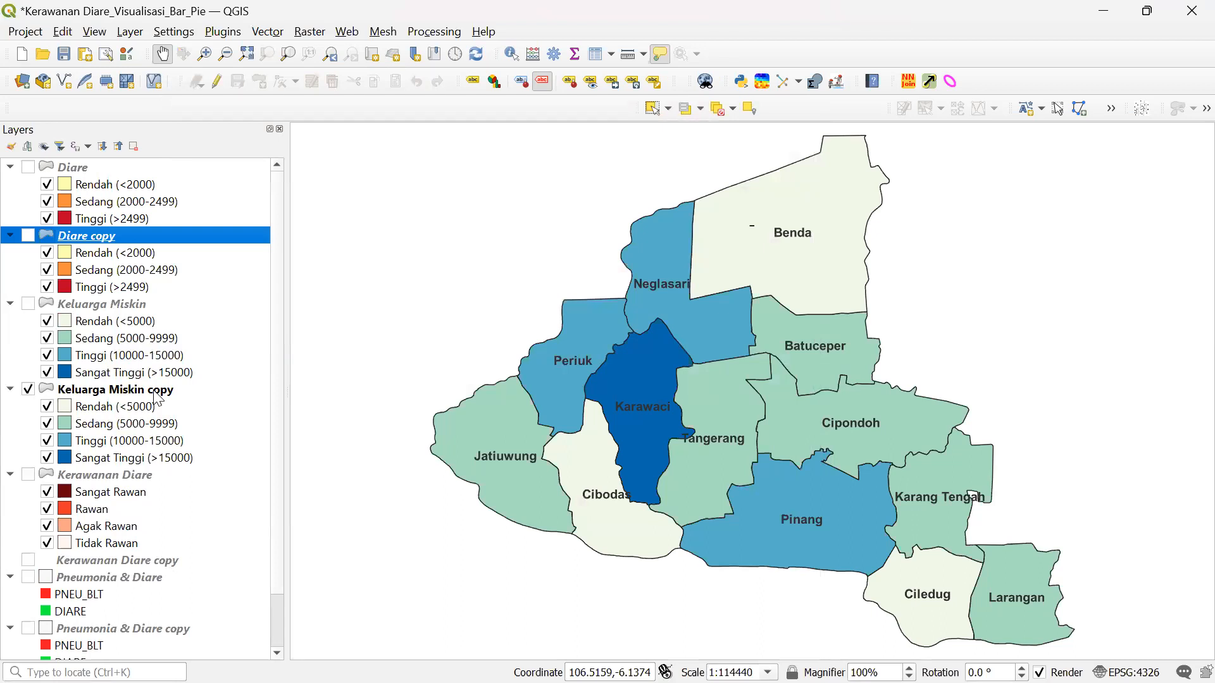
click(28, 236)
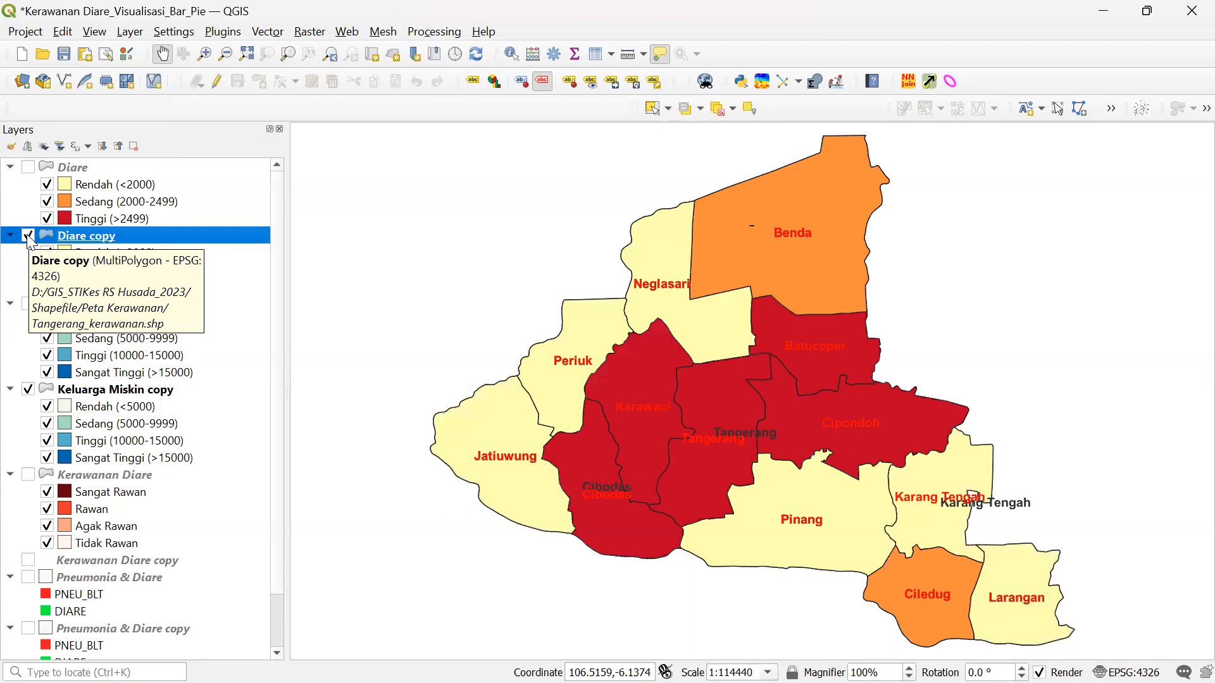
click(29, 236)
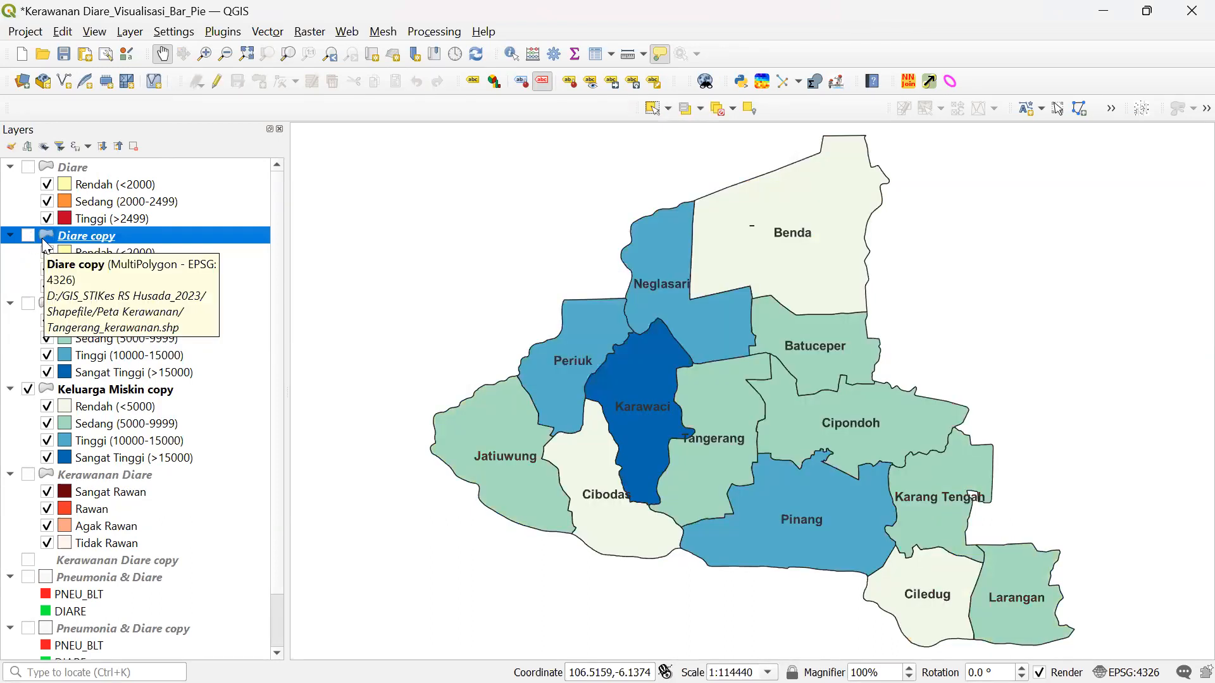
- Set the Diare copy layer's diagram type to Histogram and apply it
right_click(122, 241)
click(200, 482)
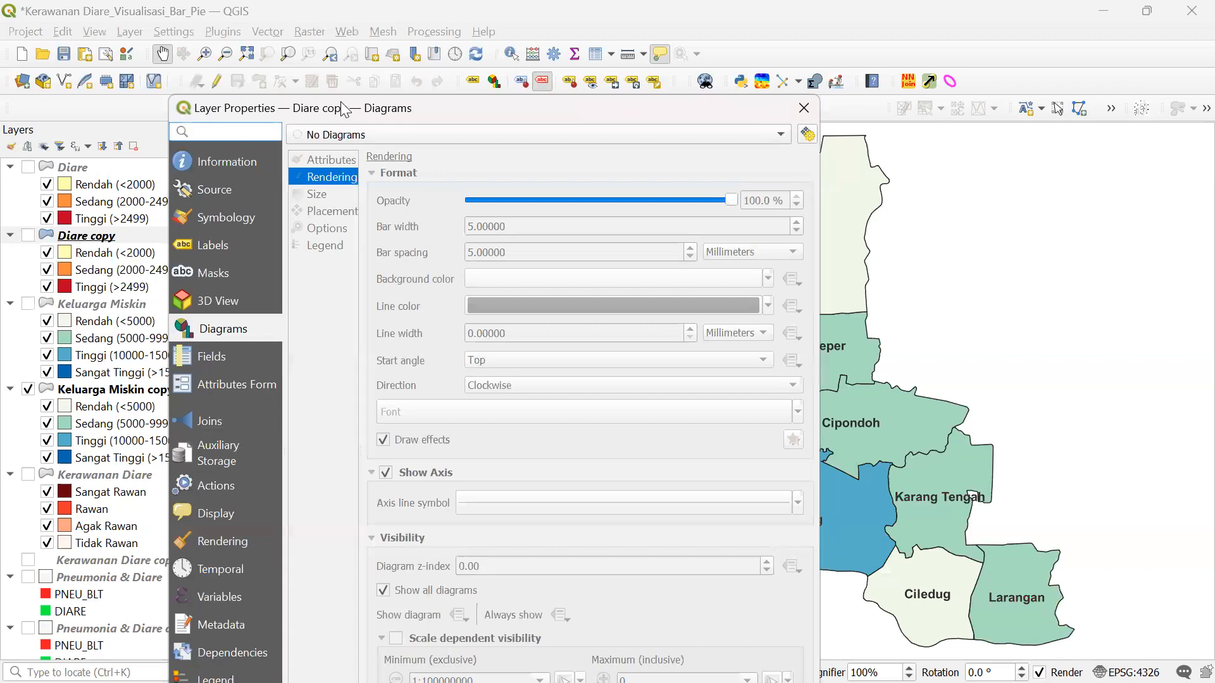
drag(341, 102, 355, 43)
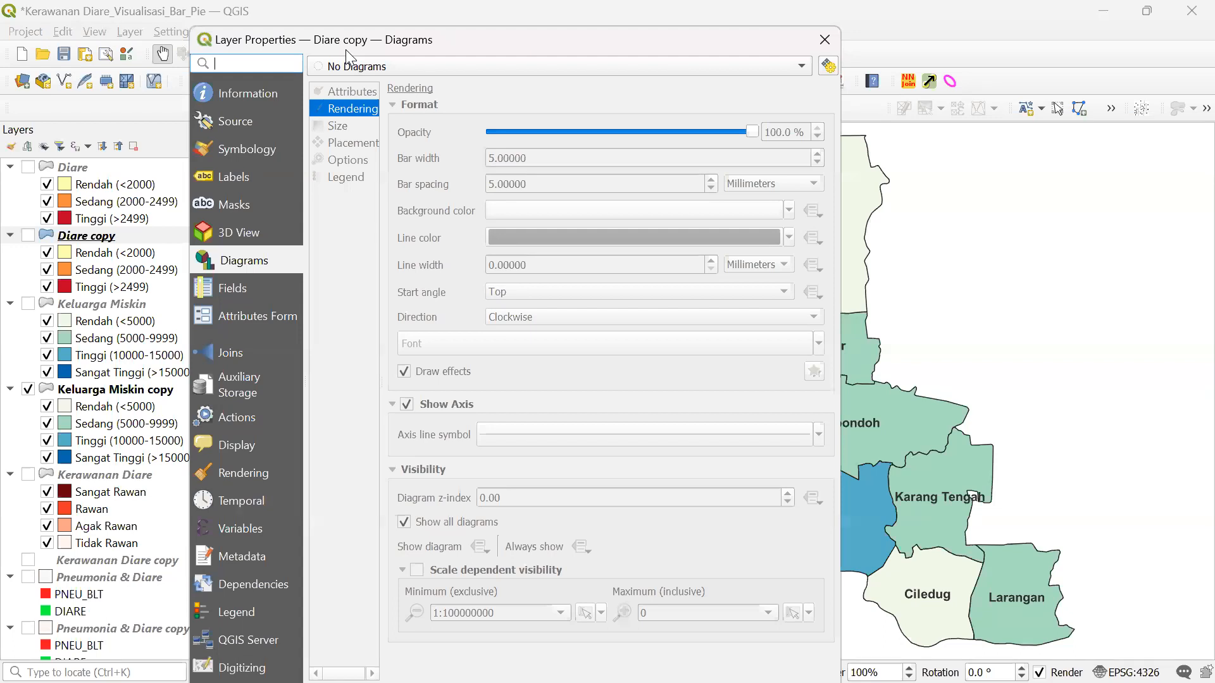
drag(351, 50, 410, 9)
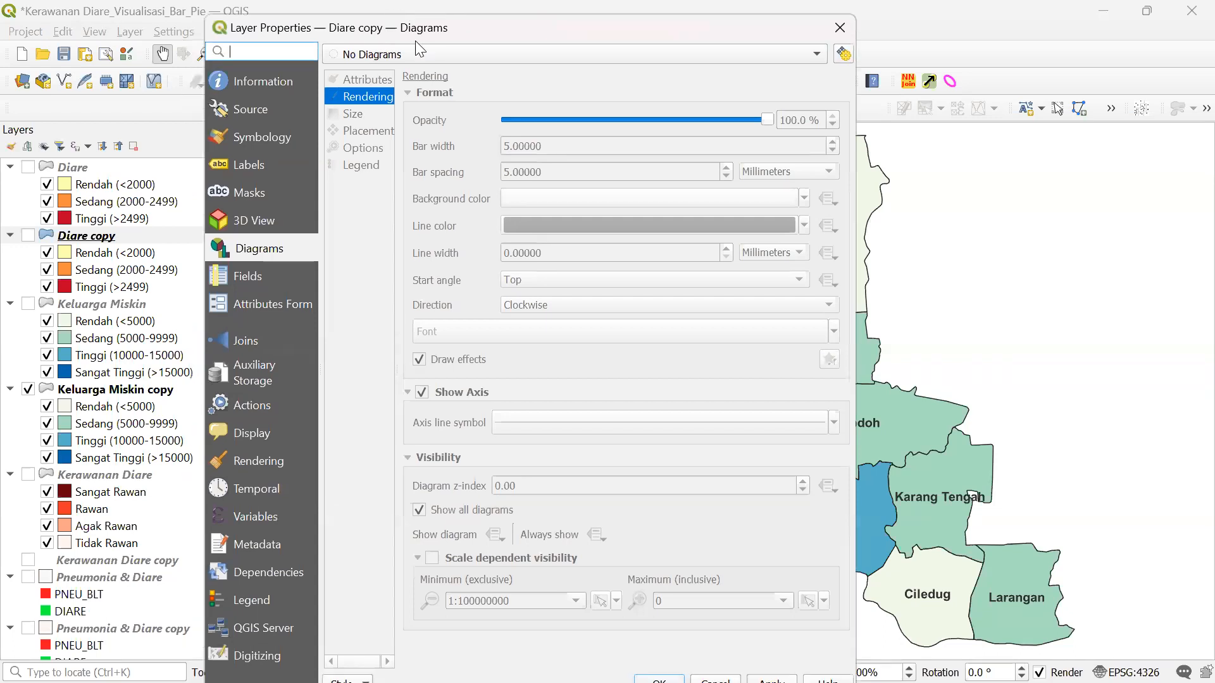
click(418, 54)
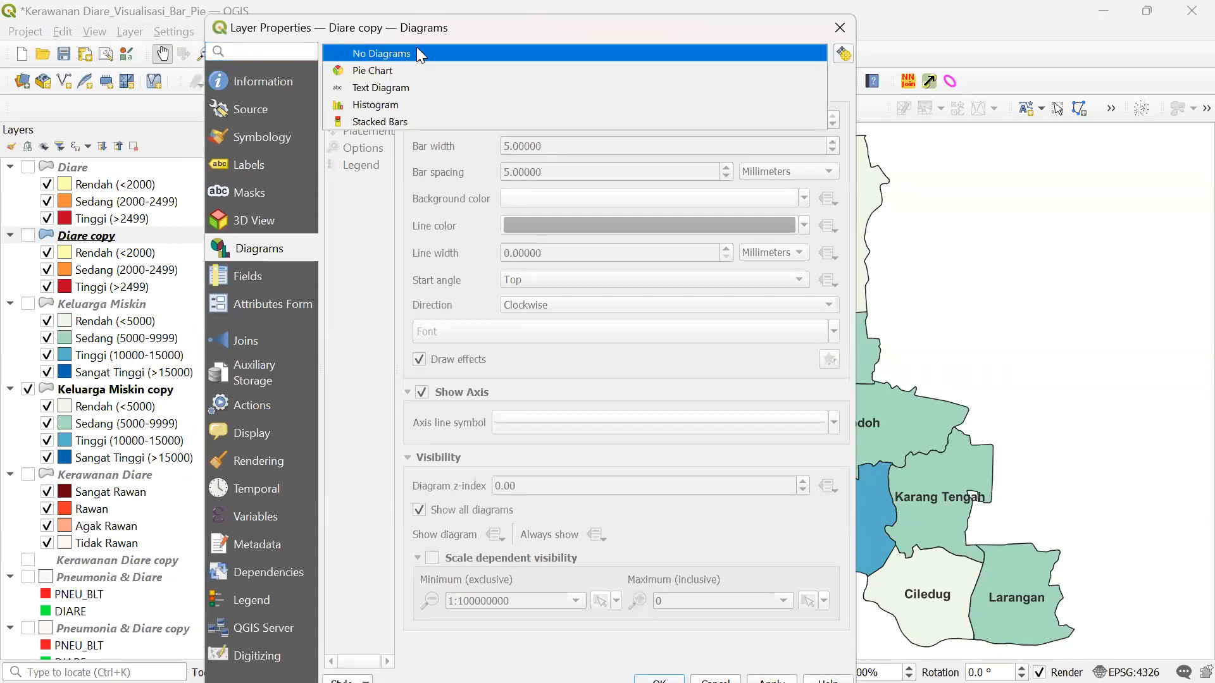
click(407, 101)
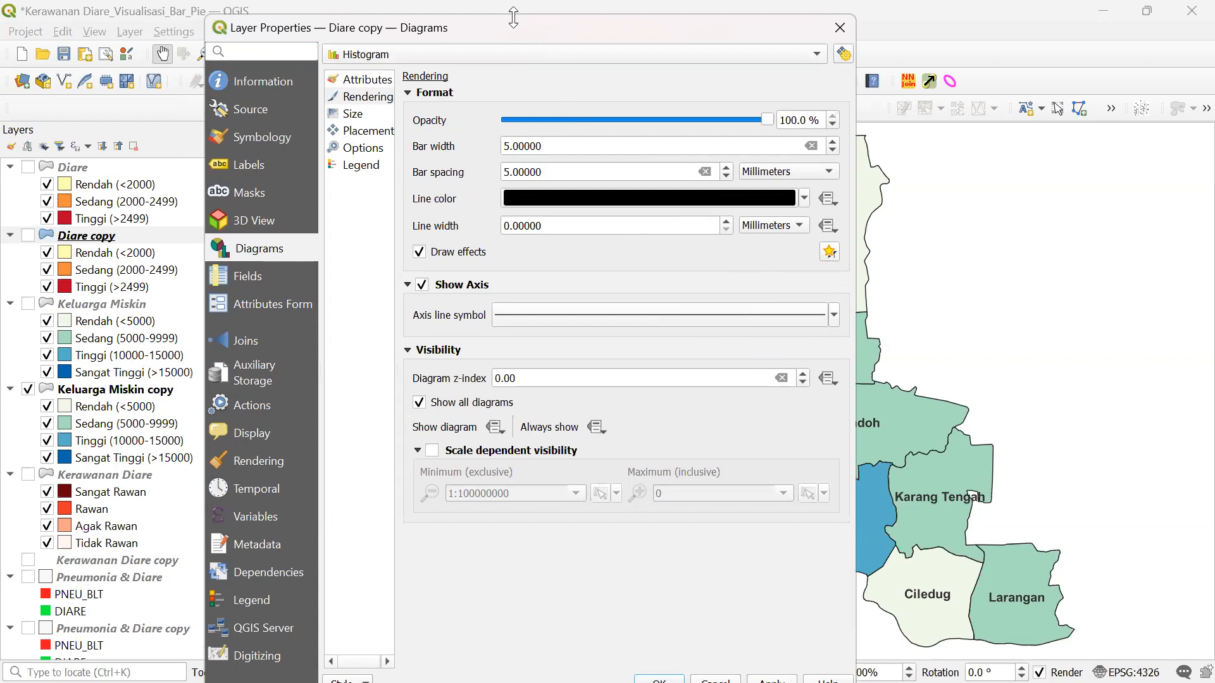
drag(497, 31, 446, 32)
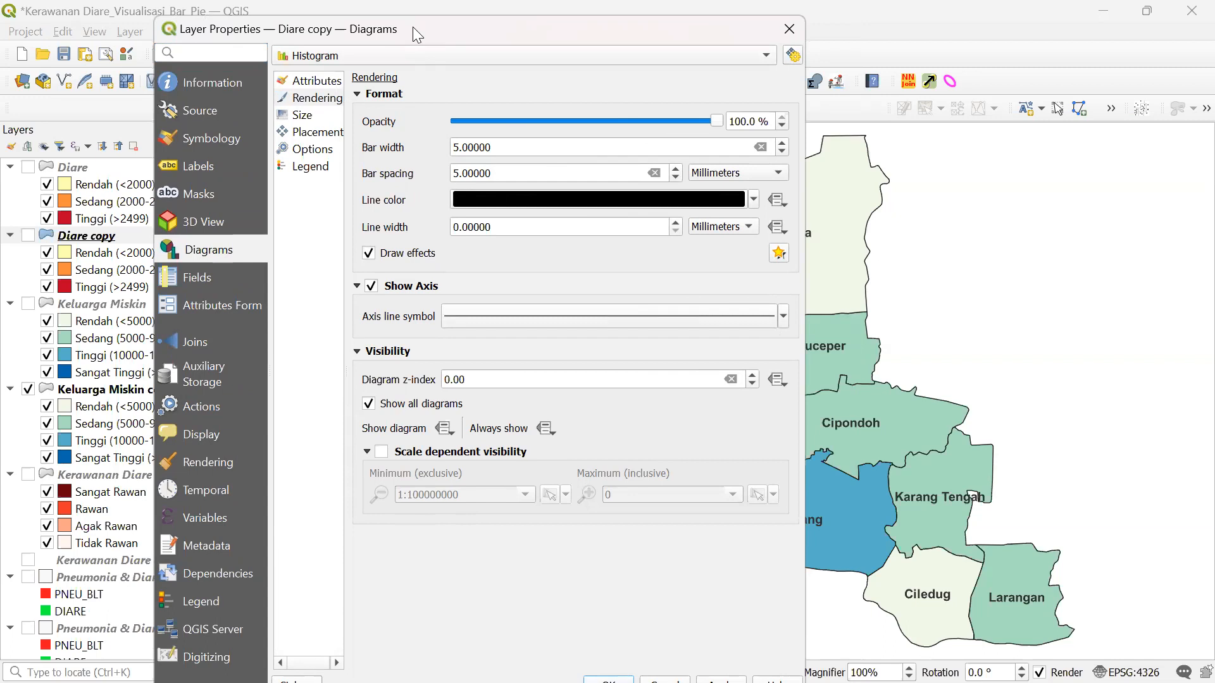
drag(412, 27, 257, 12)
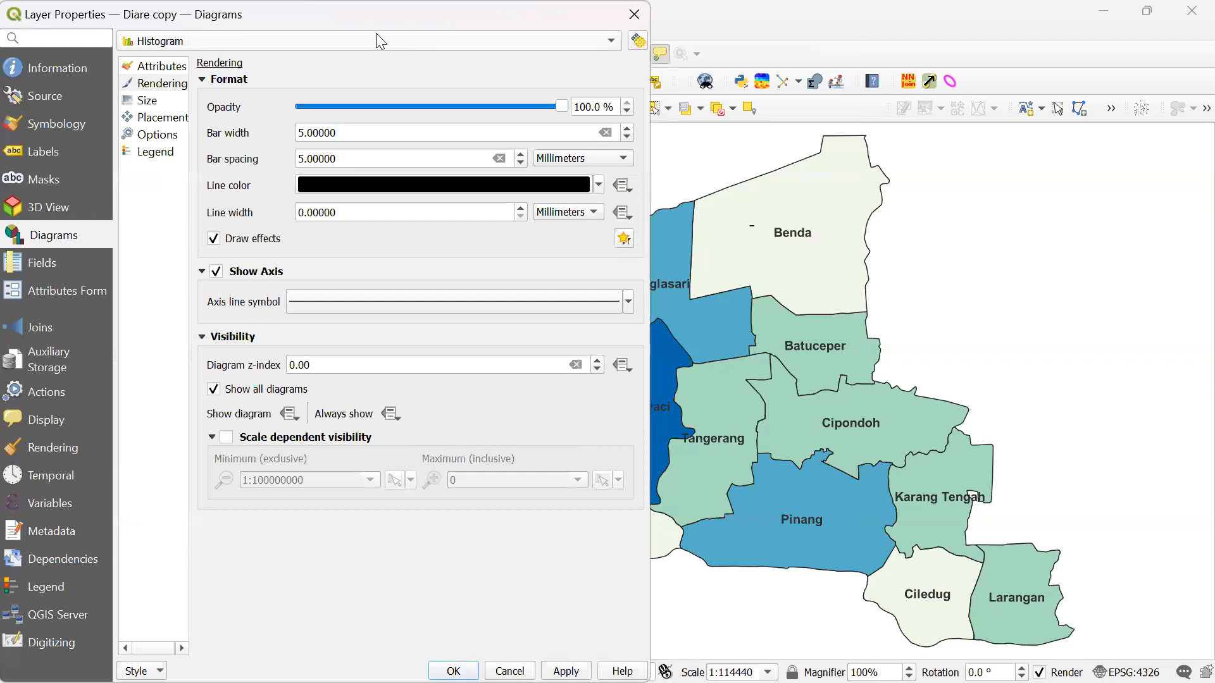
drag(385, 24, 277, 24)
click(458, 671)
click(345, 672)
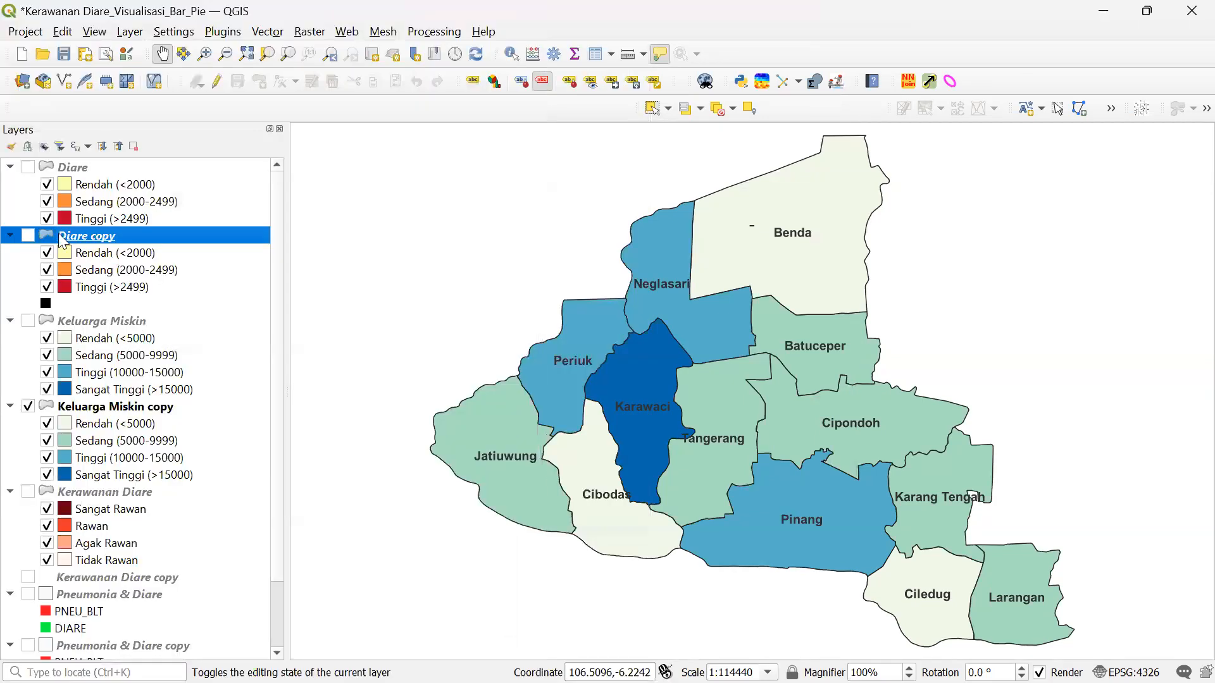
- Change the Diare copy layer's symbology to Single Symbol and show that layer instead of Keluarga Miskin copy
click(56, 303)
click(89, 239)
right_click(89, 239)
click(152, 478)
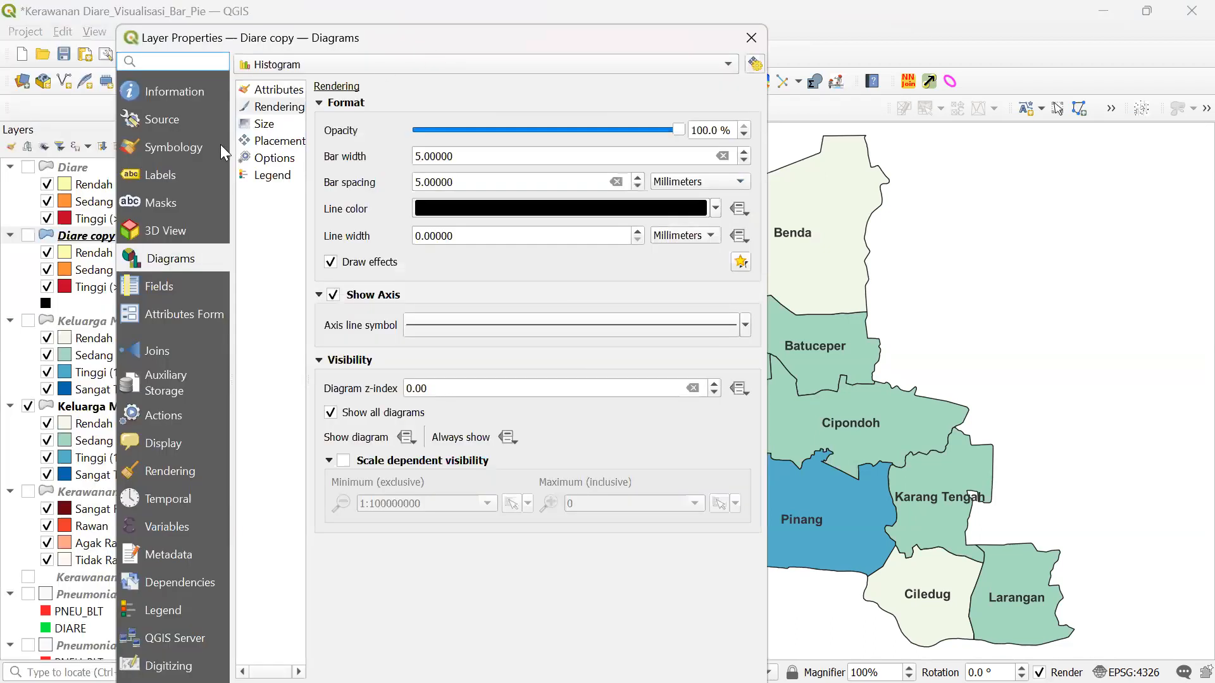
click(203, 151)
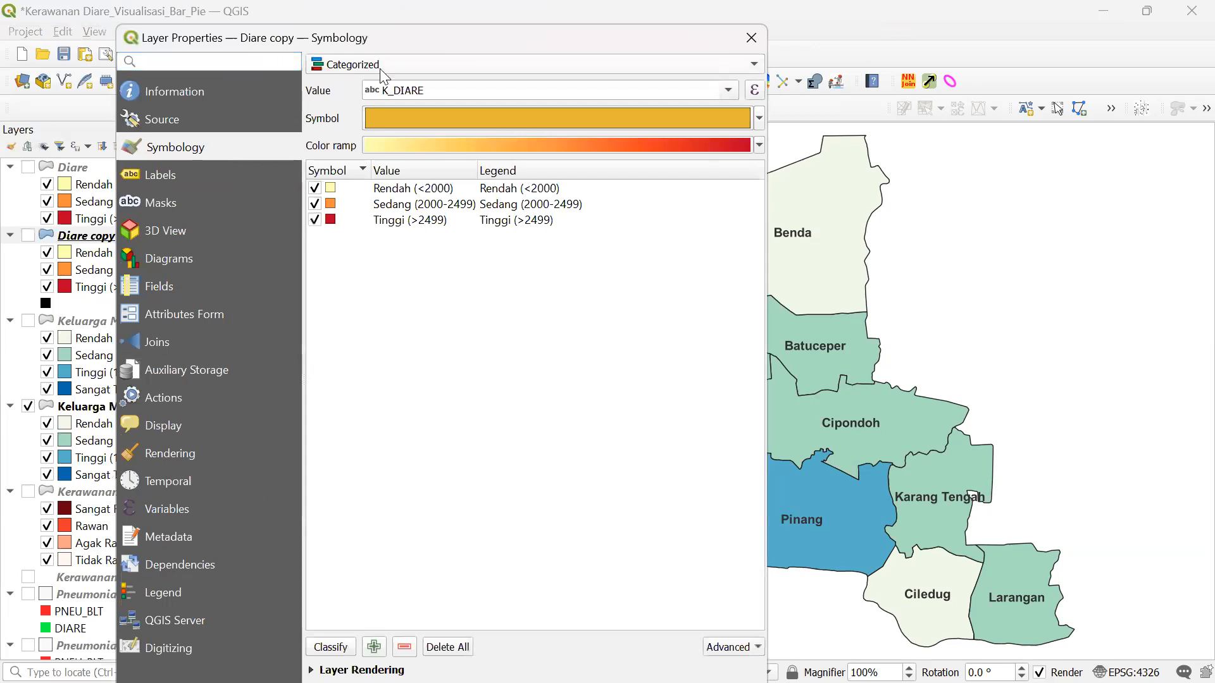
click(398, 64)
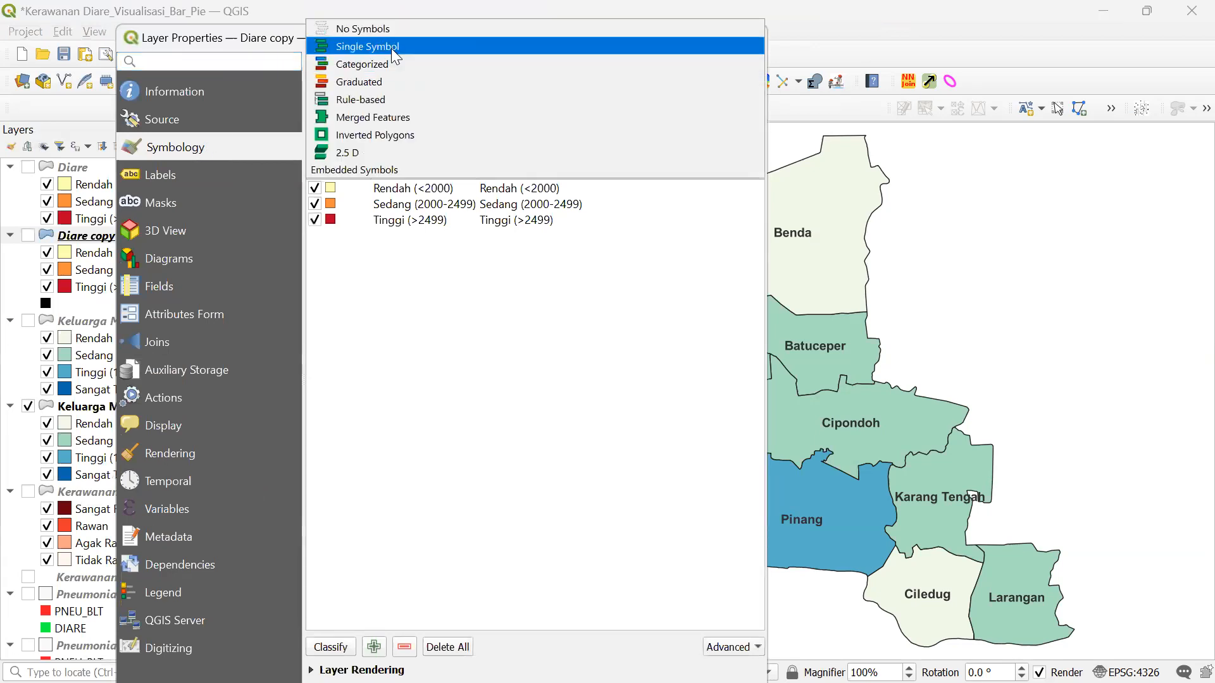
click(391, 48)
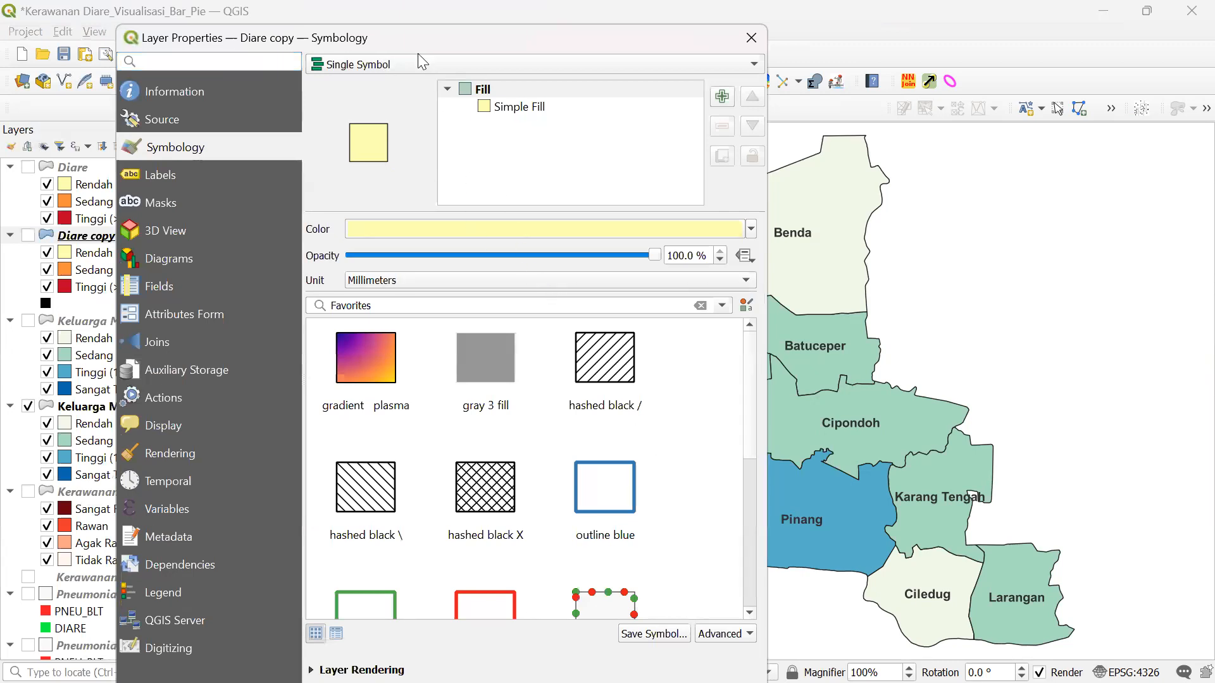
drag(399, 43, 217, 20)
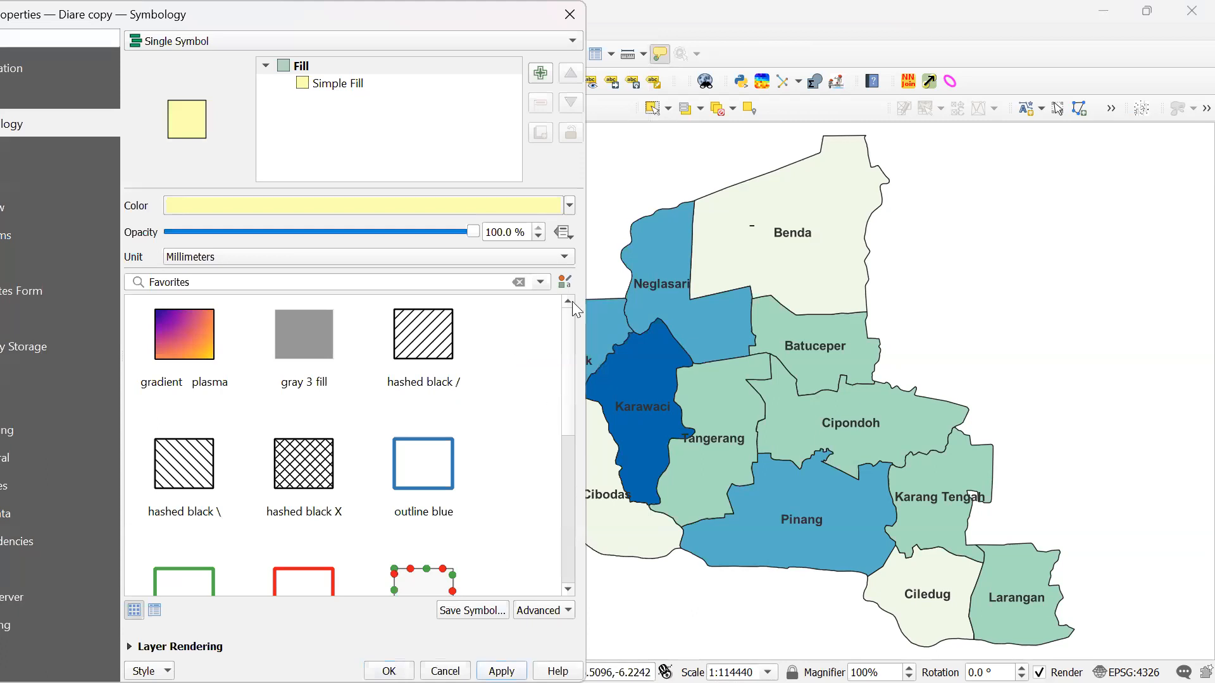
click(570, 14)
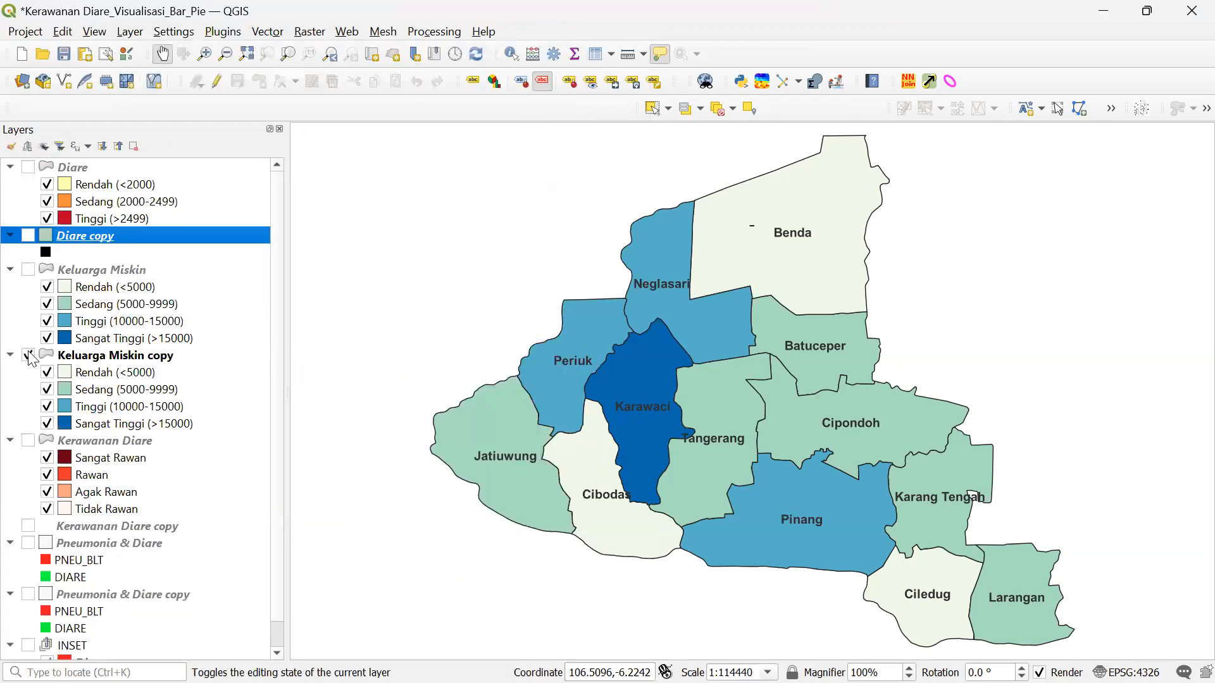
click(28, 355)
click(28, 236)
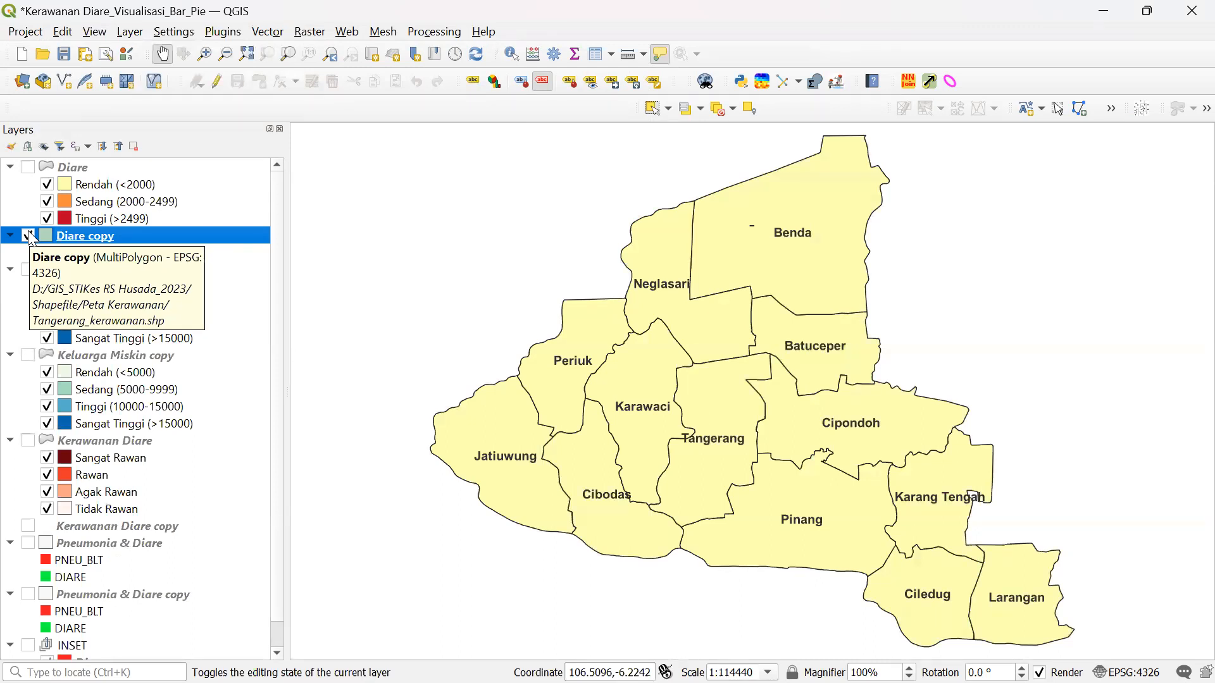
- Remove the empty black entry from the assigned attributes of the Diare copy layer's histogram
right_click(138, 233)
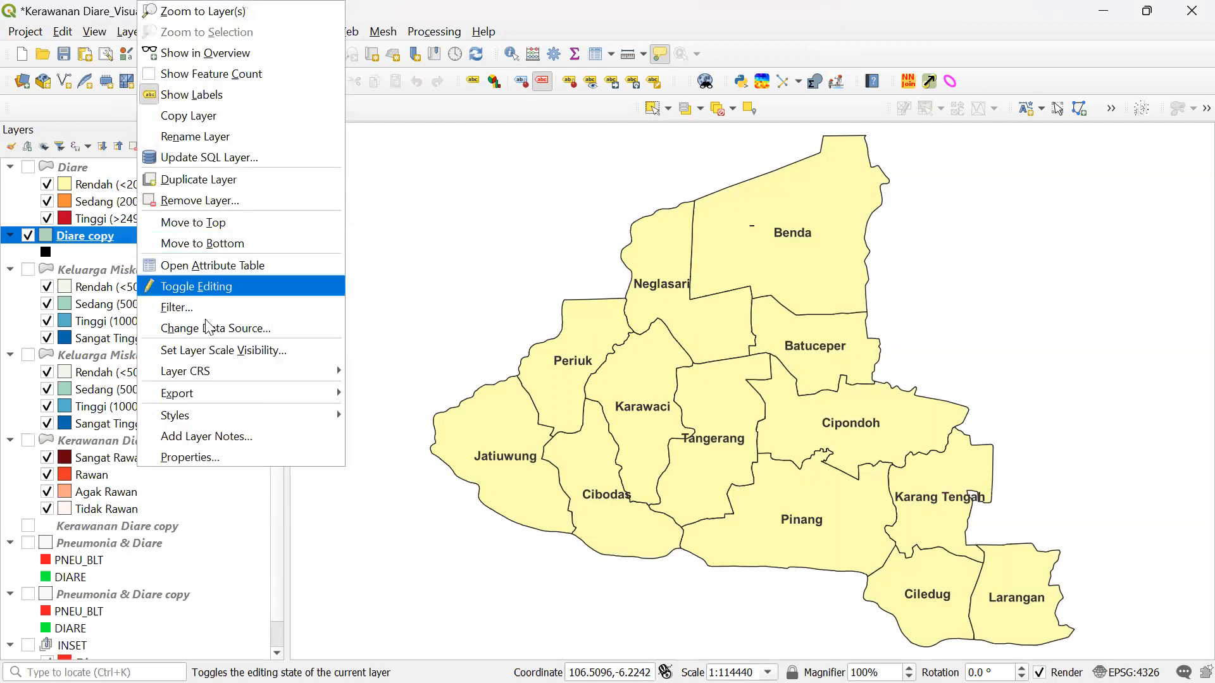
click(195, 455)
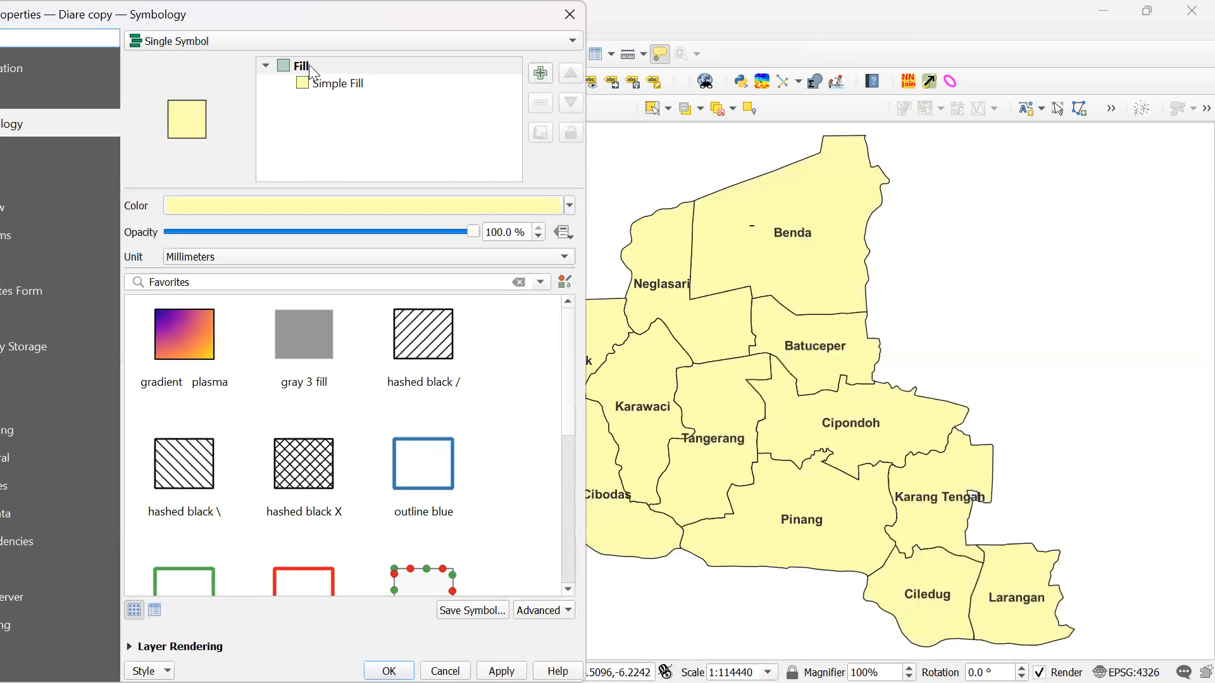
drag(317, 16, 512, 22)
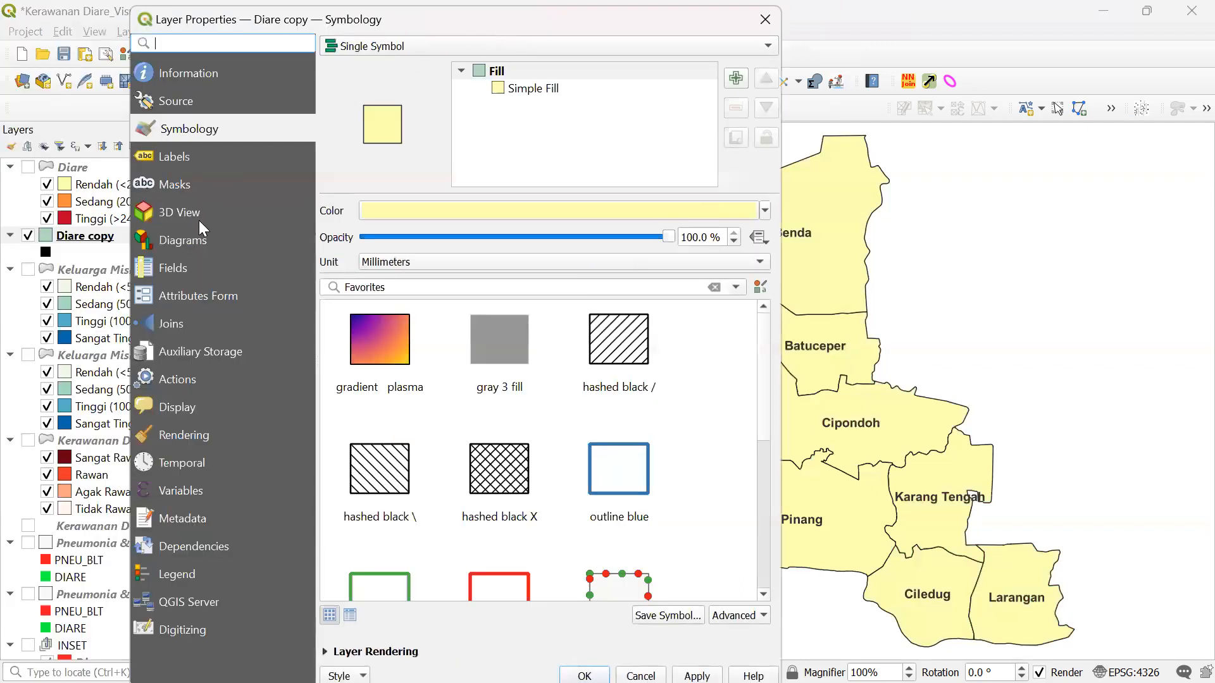
click(194, 242)
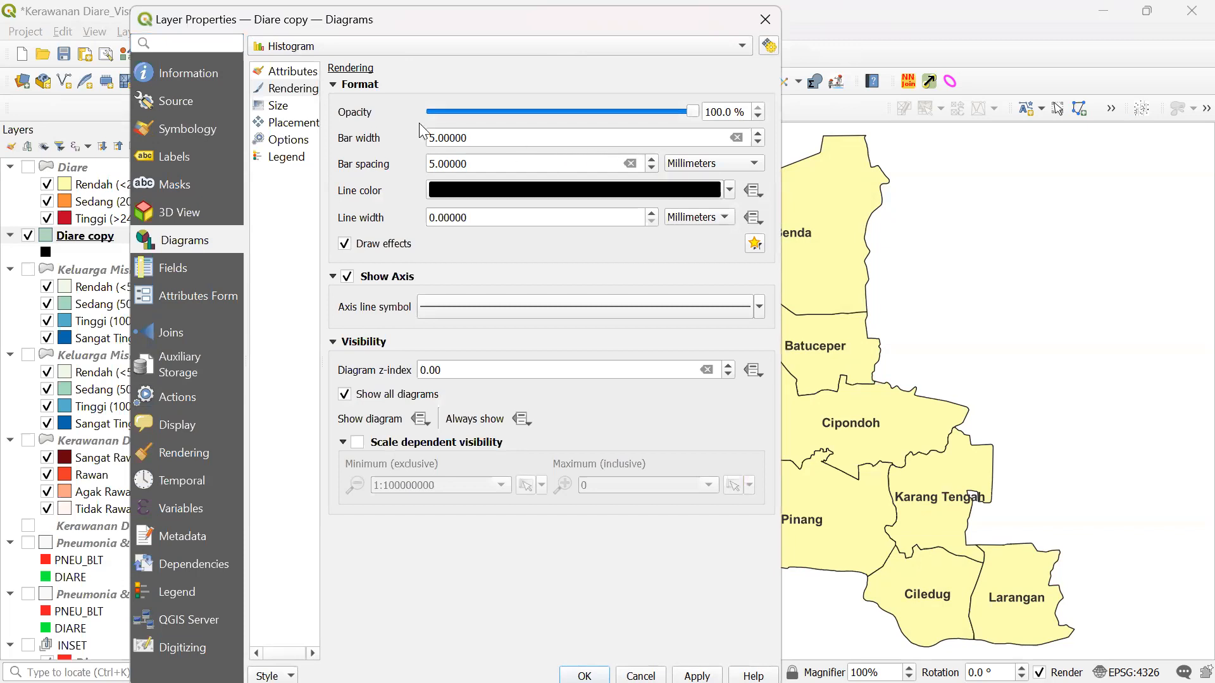
click(276, 107)
click(286, 76)
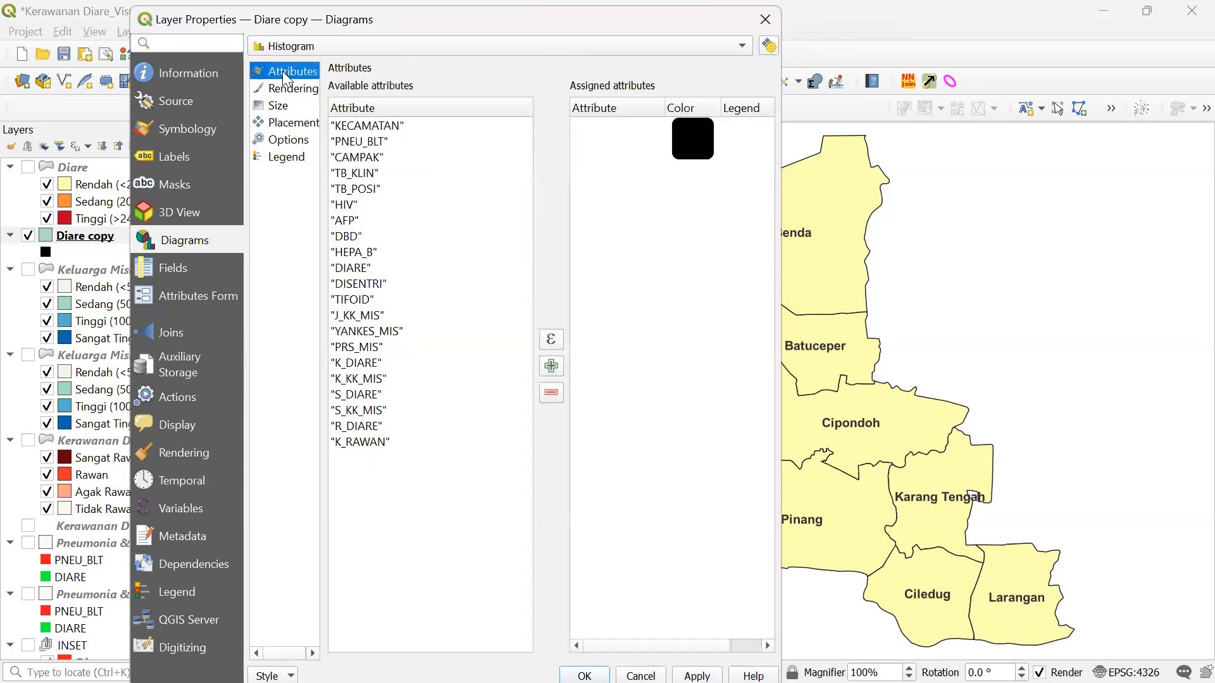
click(694, 147)
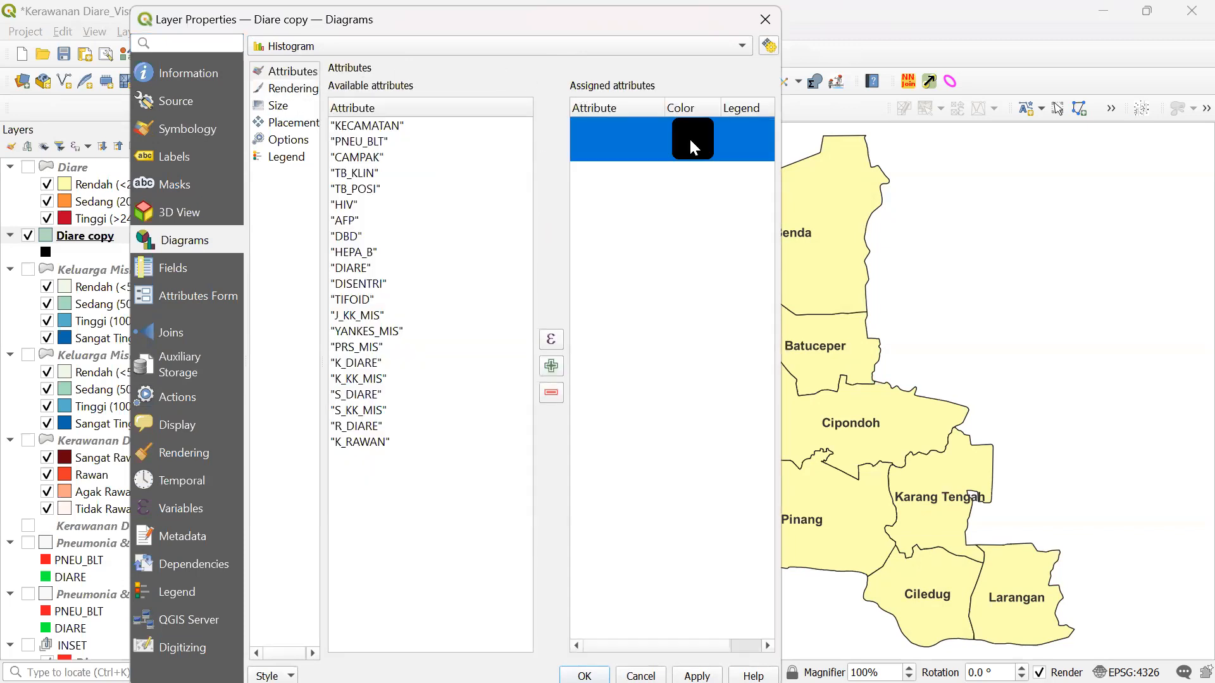
drag(478, 28, 294, 27)
click(393, 387)
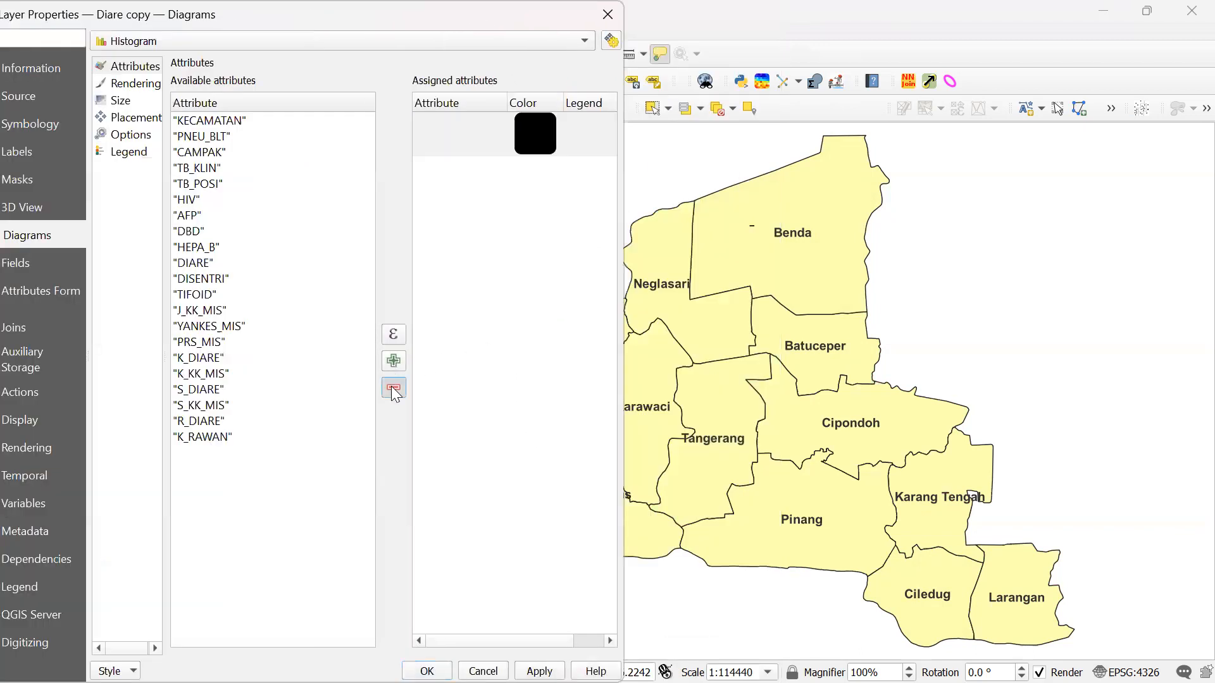
- Assign the DIARE attribute to the Diare copy layer's histogram
drag(263, 28, 441, 48)
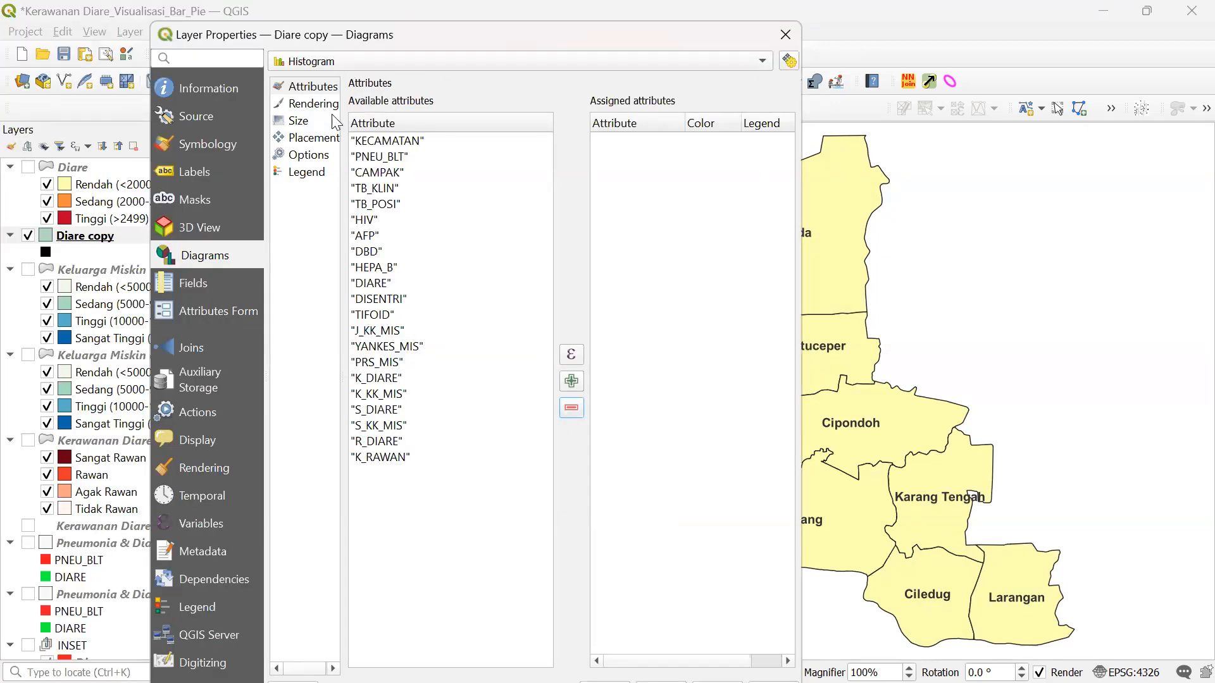
click(388, 284)
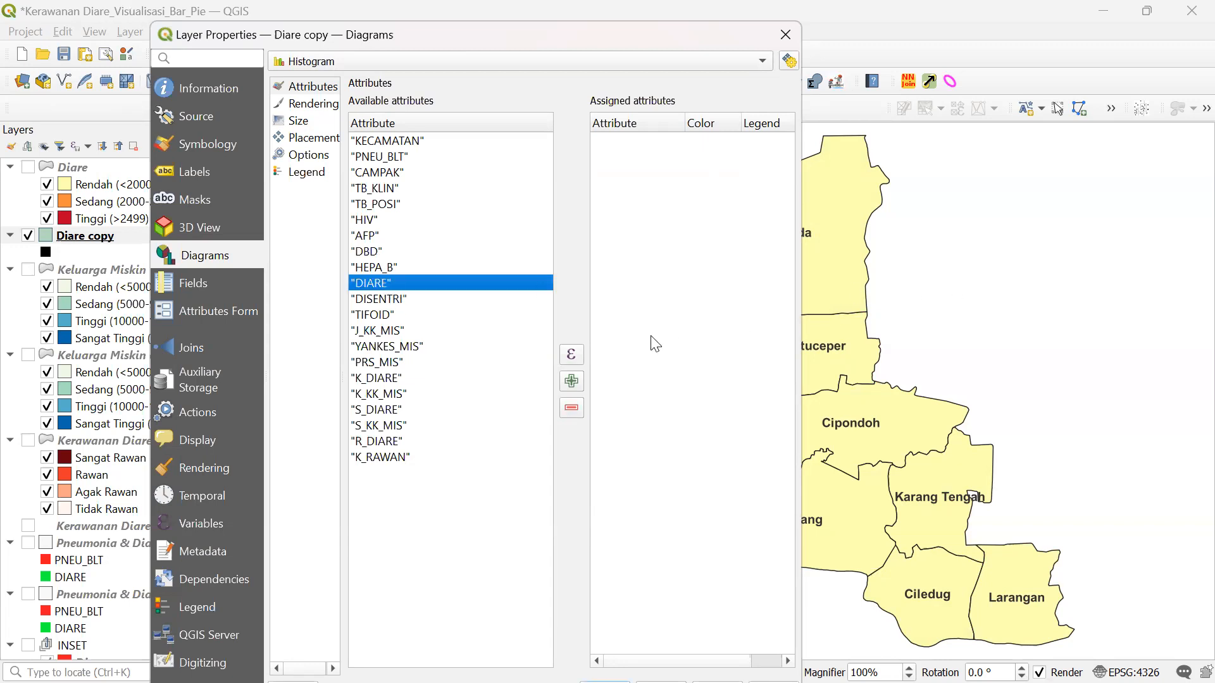
click(571, 381)
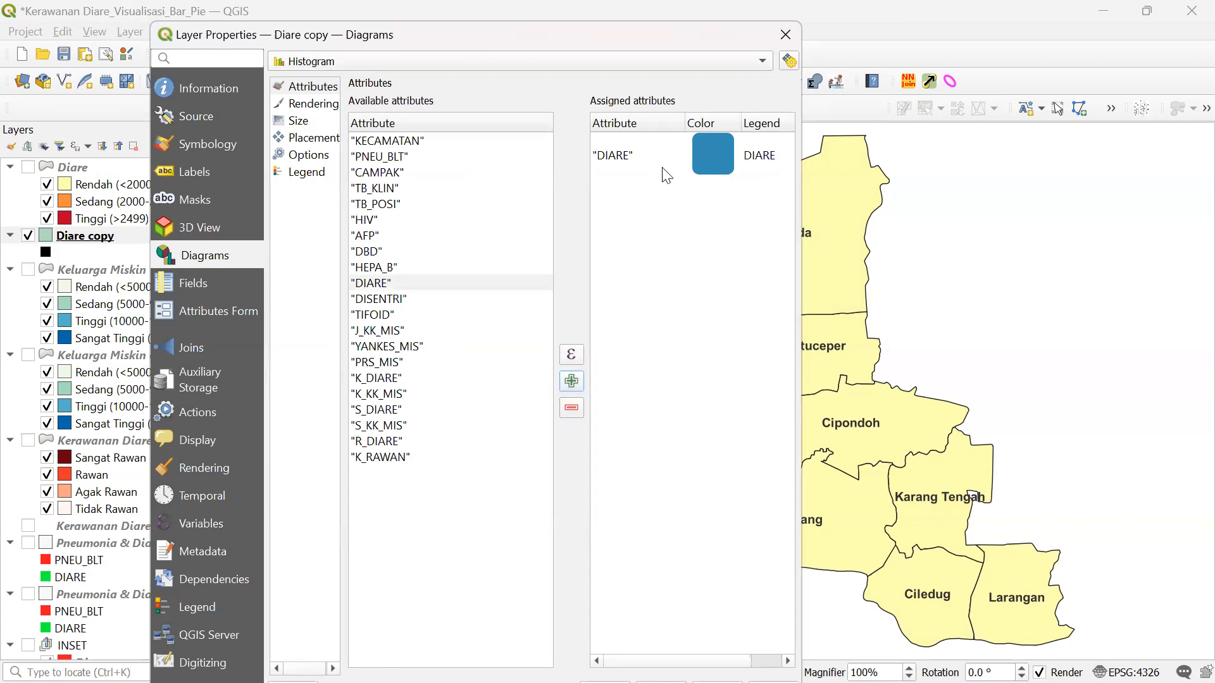
- Set the DIARE histogram attribute's color to orange-red #ff4501
double_click(712, 156)
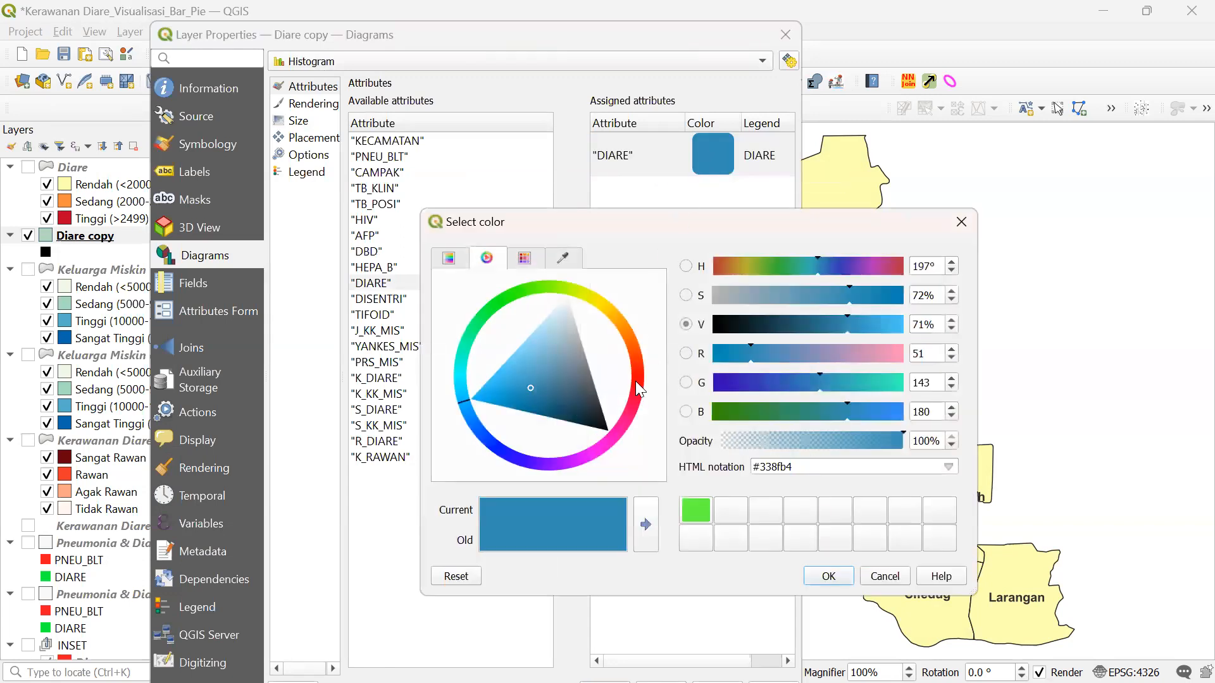
click(639, 383)
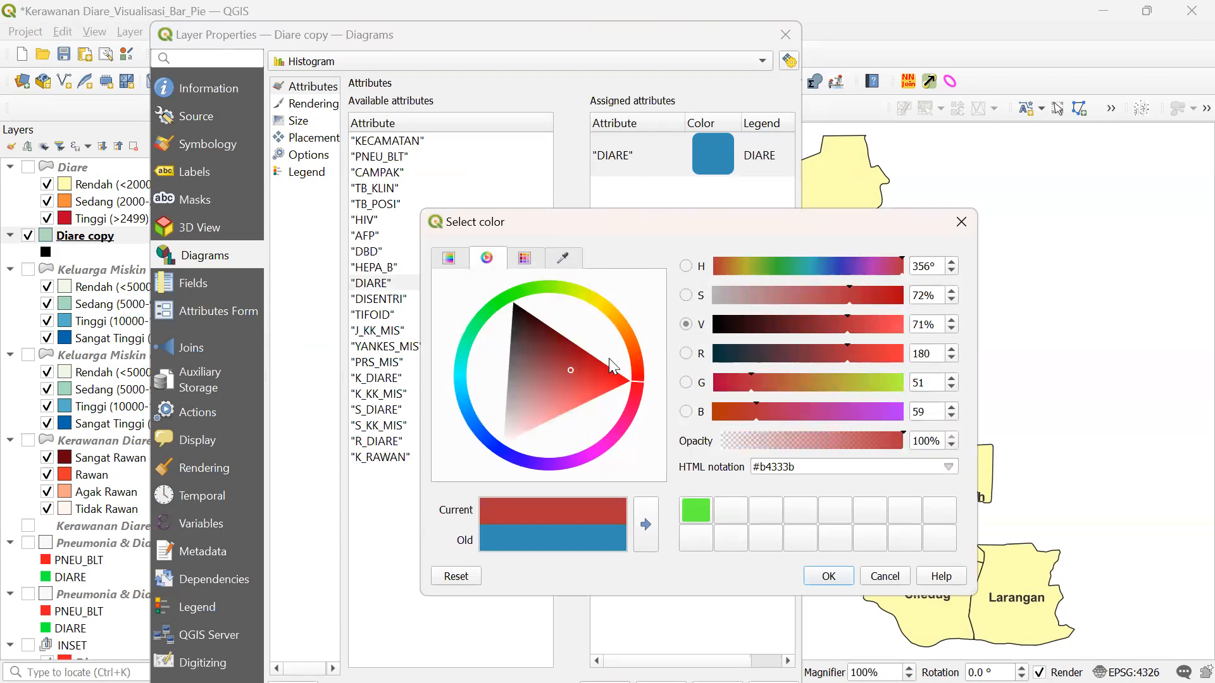
click(640, 350)
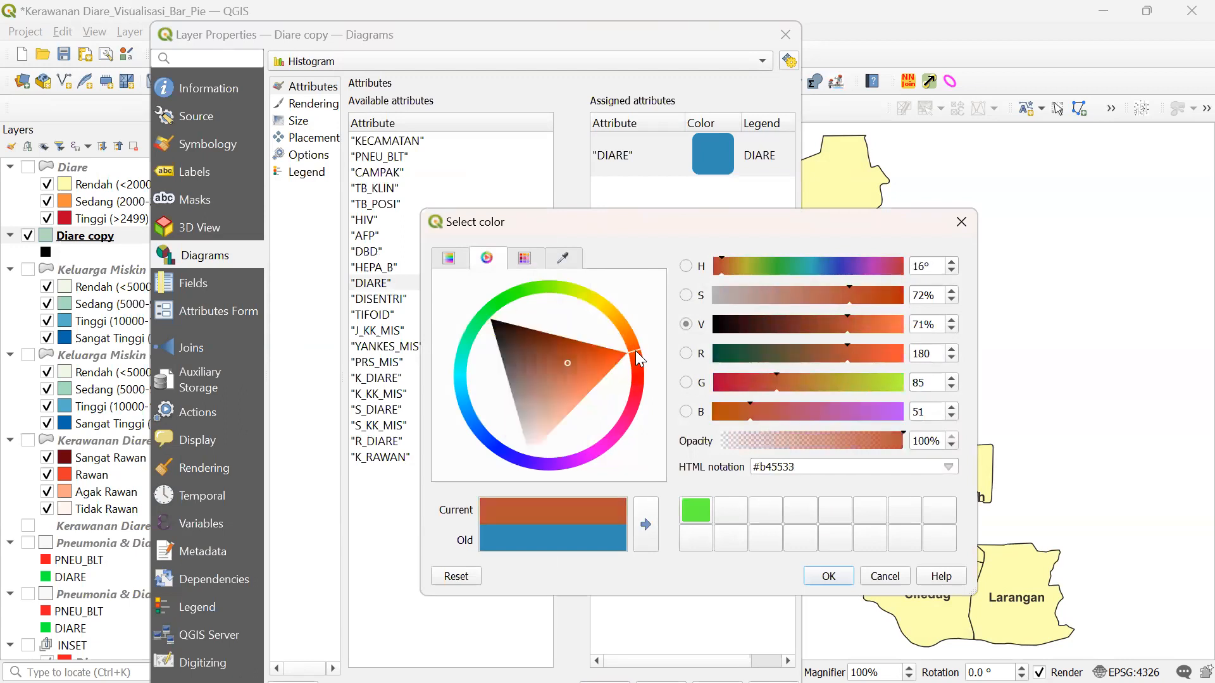
drag(570, 367, 645, 360)
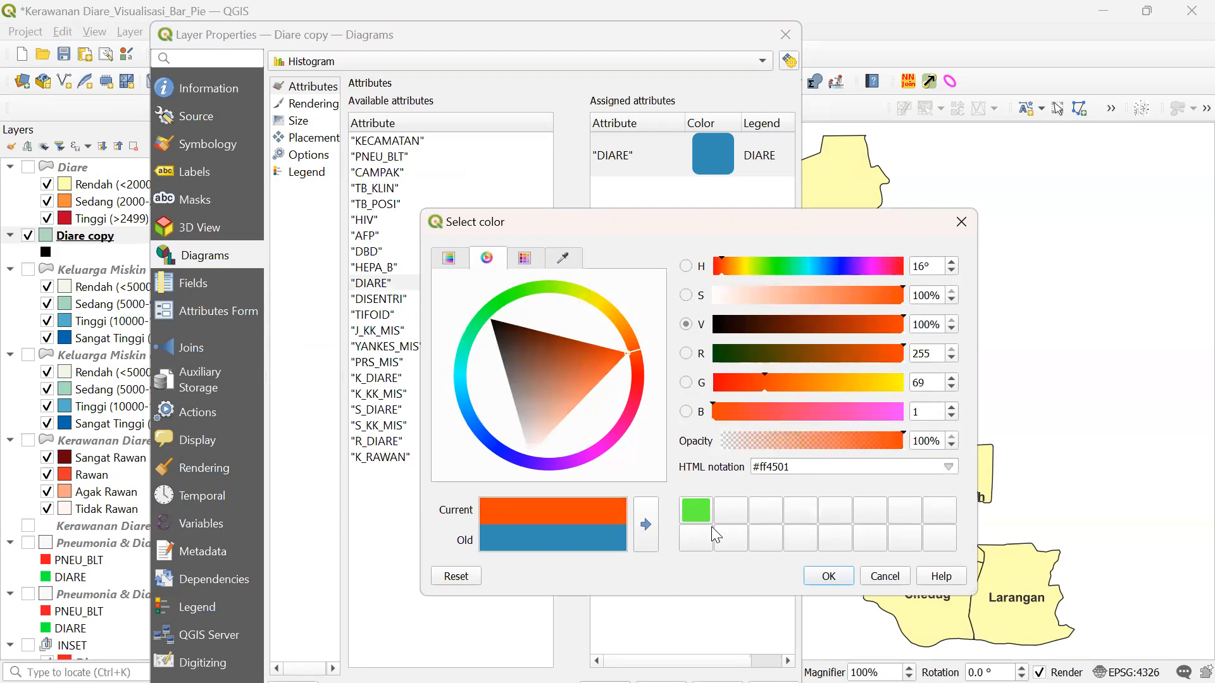
click(828, 575)
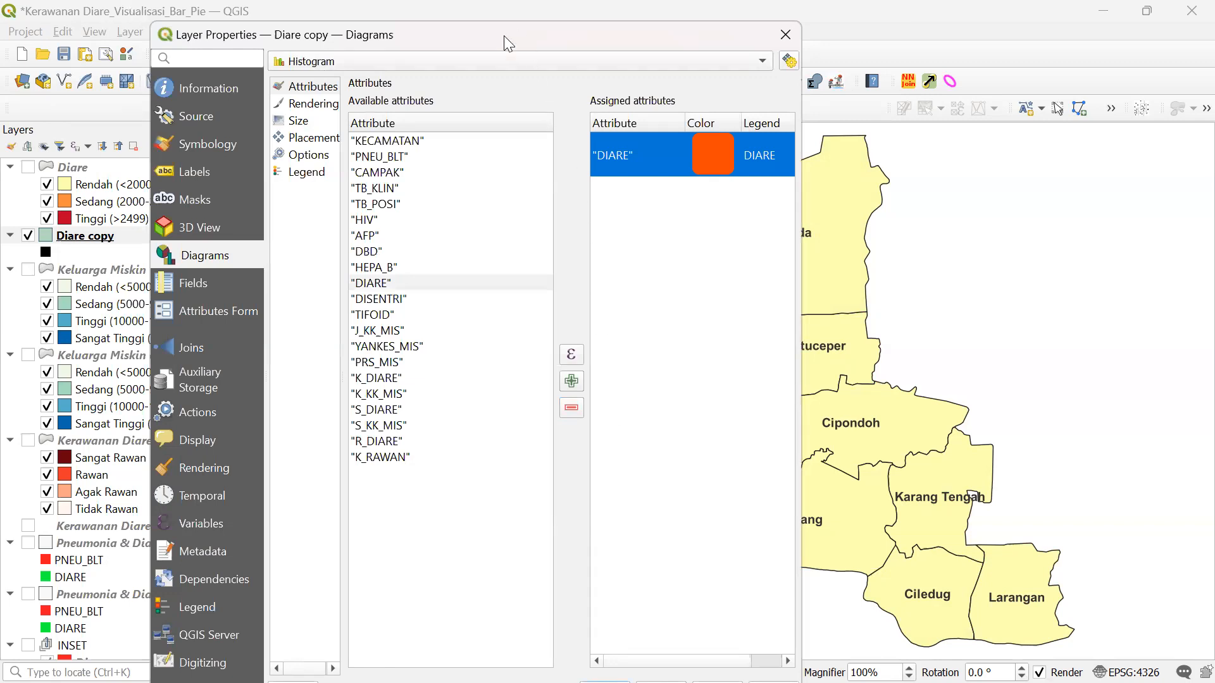
- Set the histogram's bar spacing to 0 mm and its bar width to 3
drag(496, 32, 401, 11)
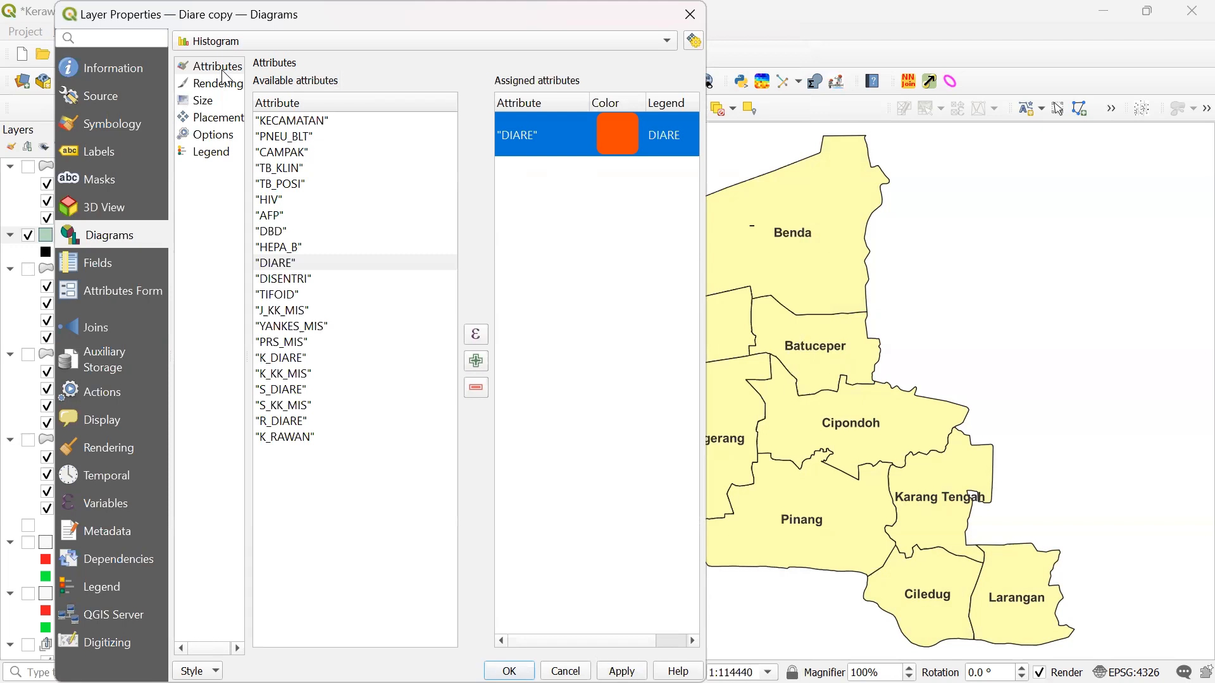
click(207, 85)
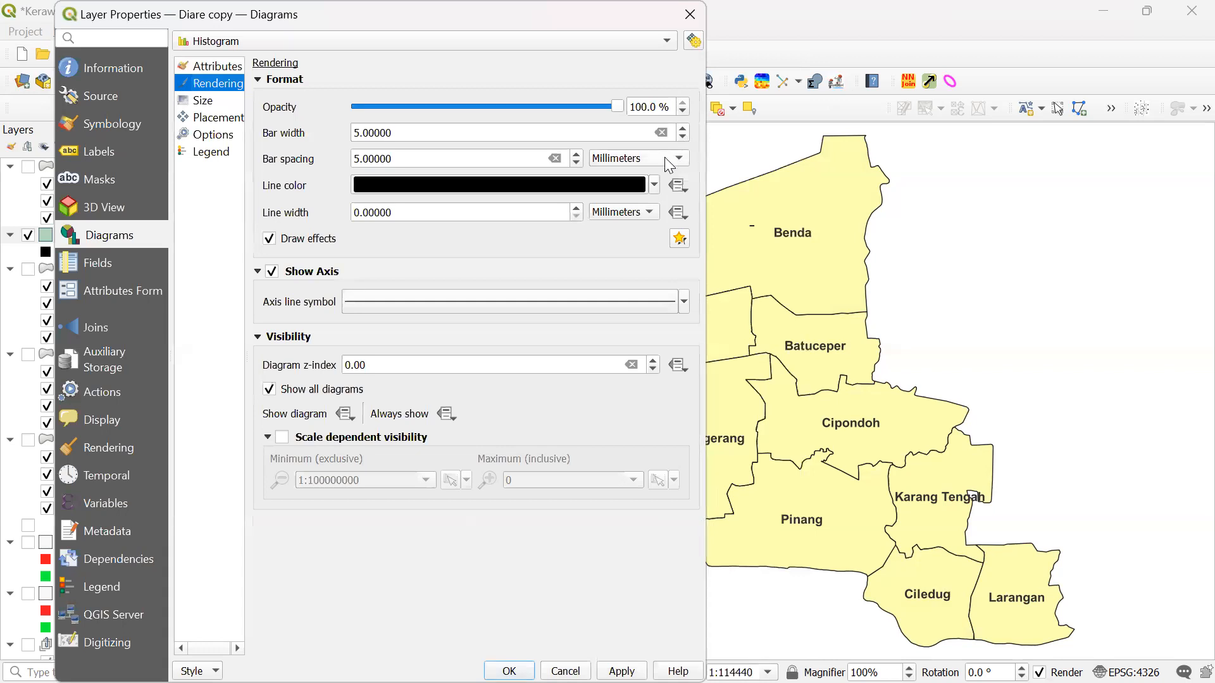
click(576, 164)
click(576, 163)
click(577, 163)
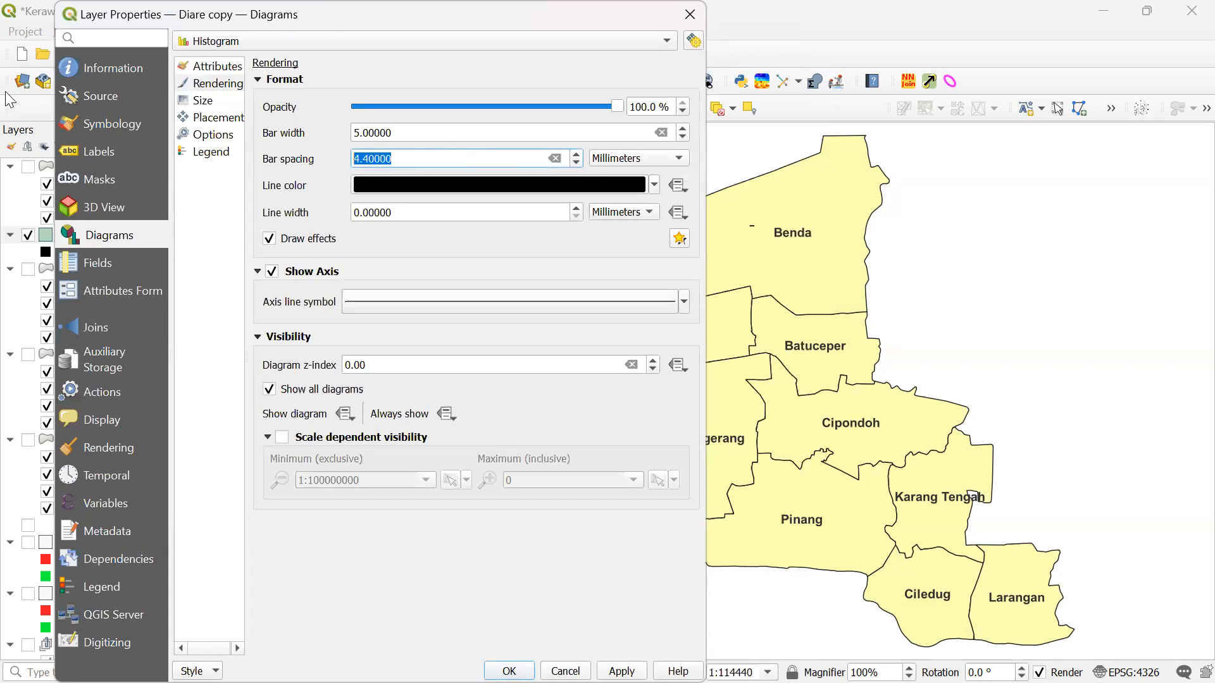
text(0)
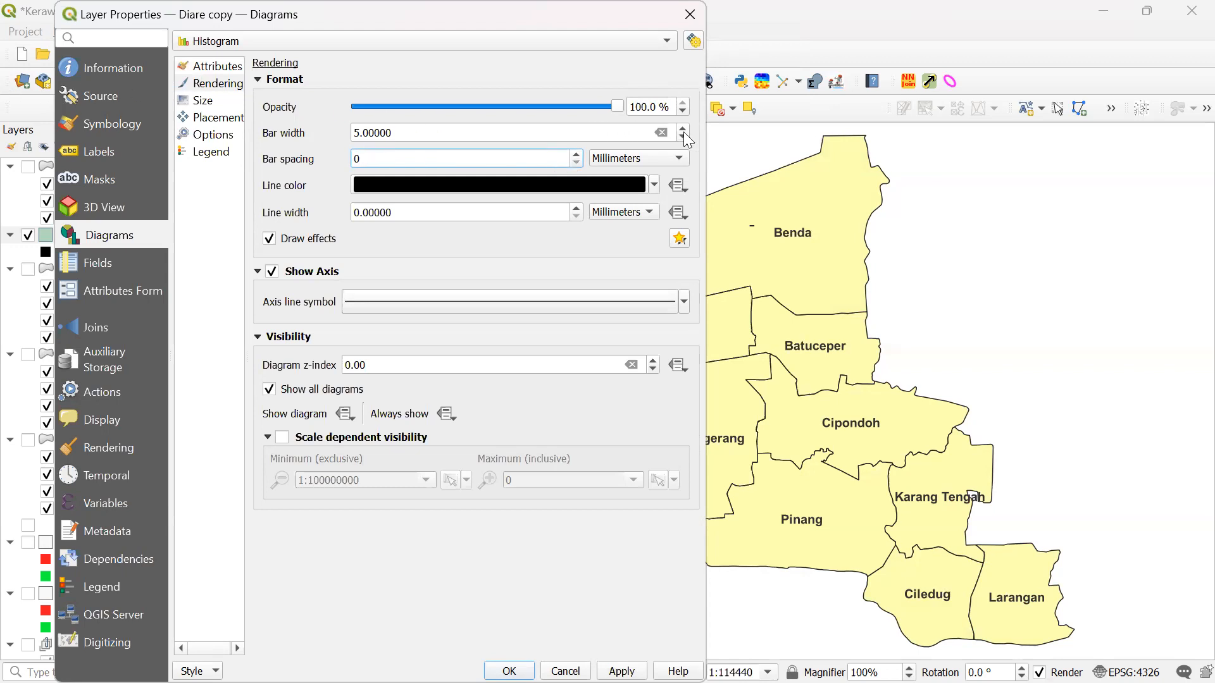
double_click(491, 133)
text(3)
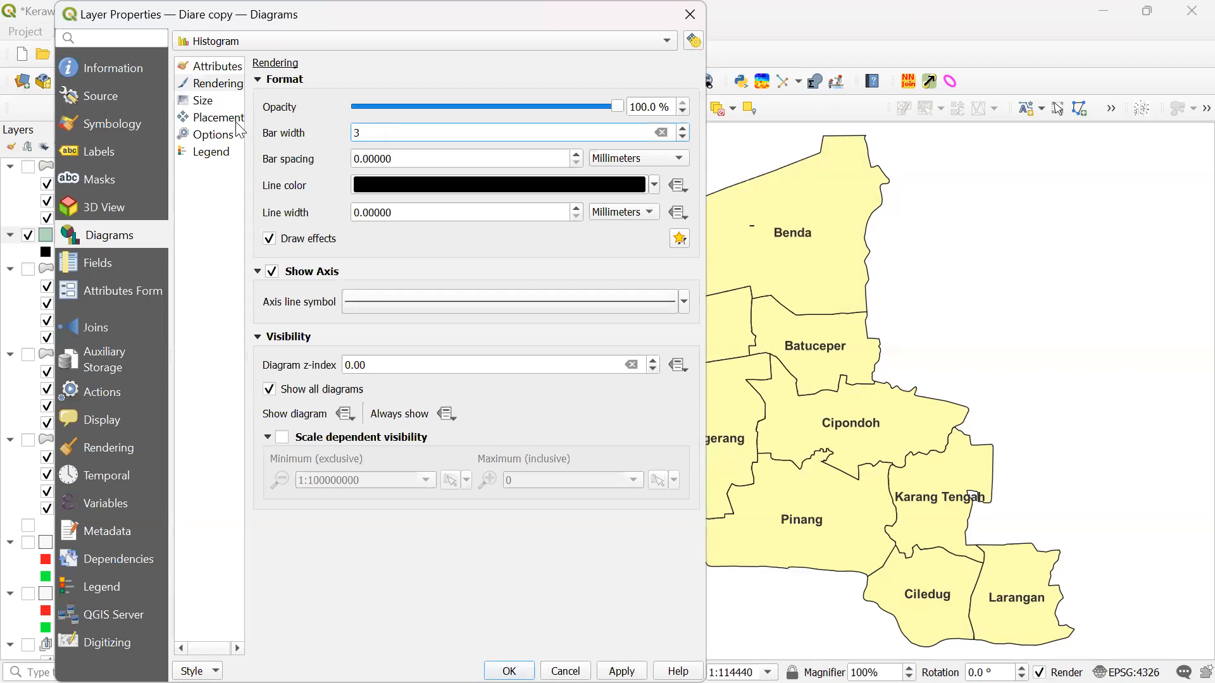
- Scale the histogram bars by the DIARE attribute using its found maximum value, and apply the diagram to the map
click(210, 103)
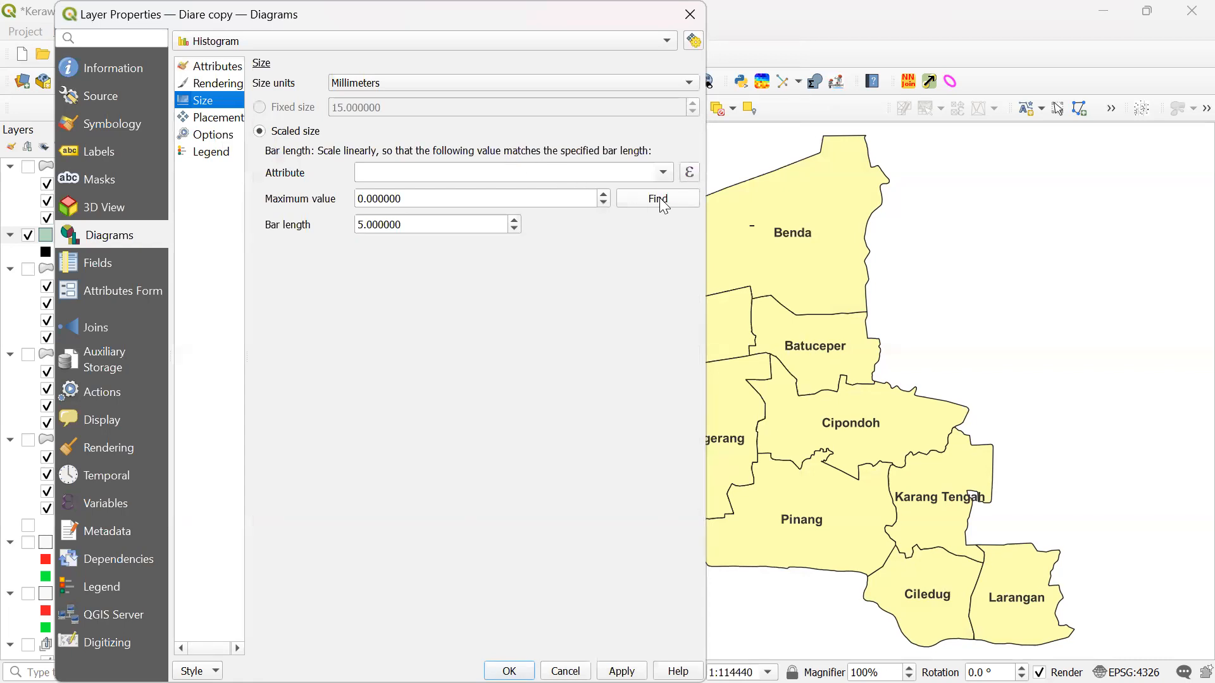
click(663, 172)
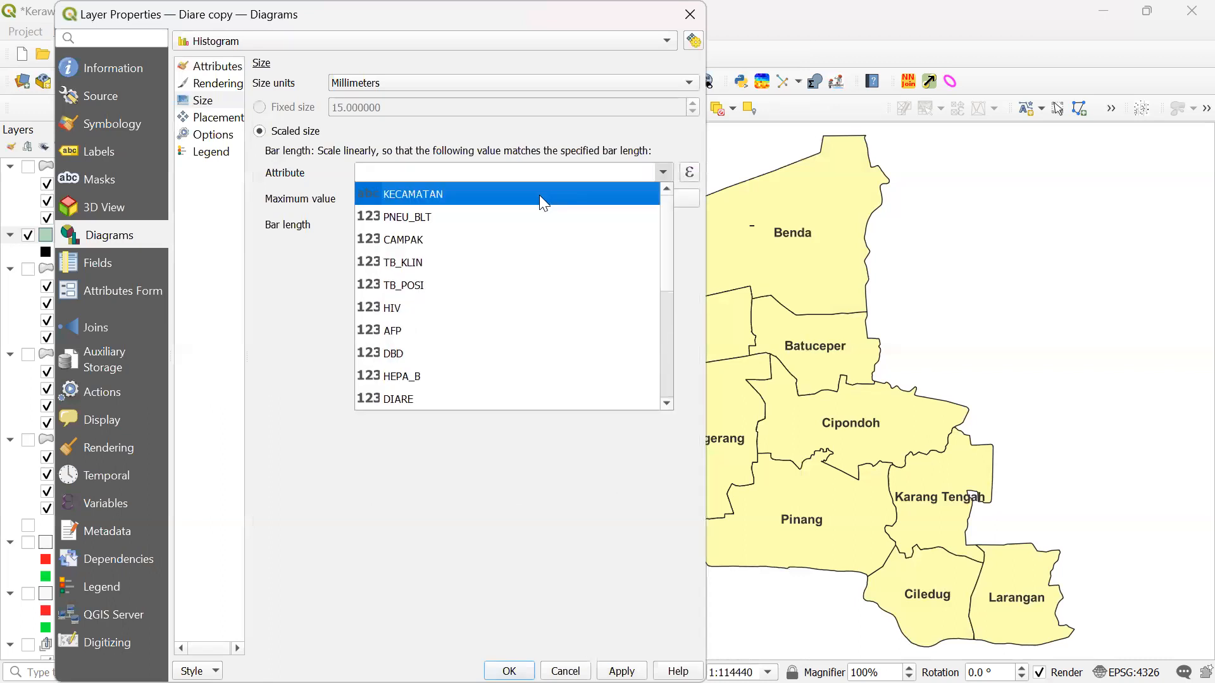
click(405, 401)
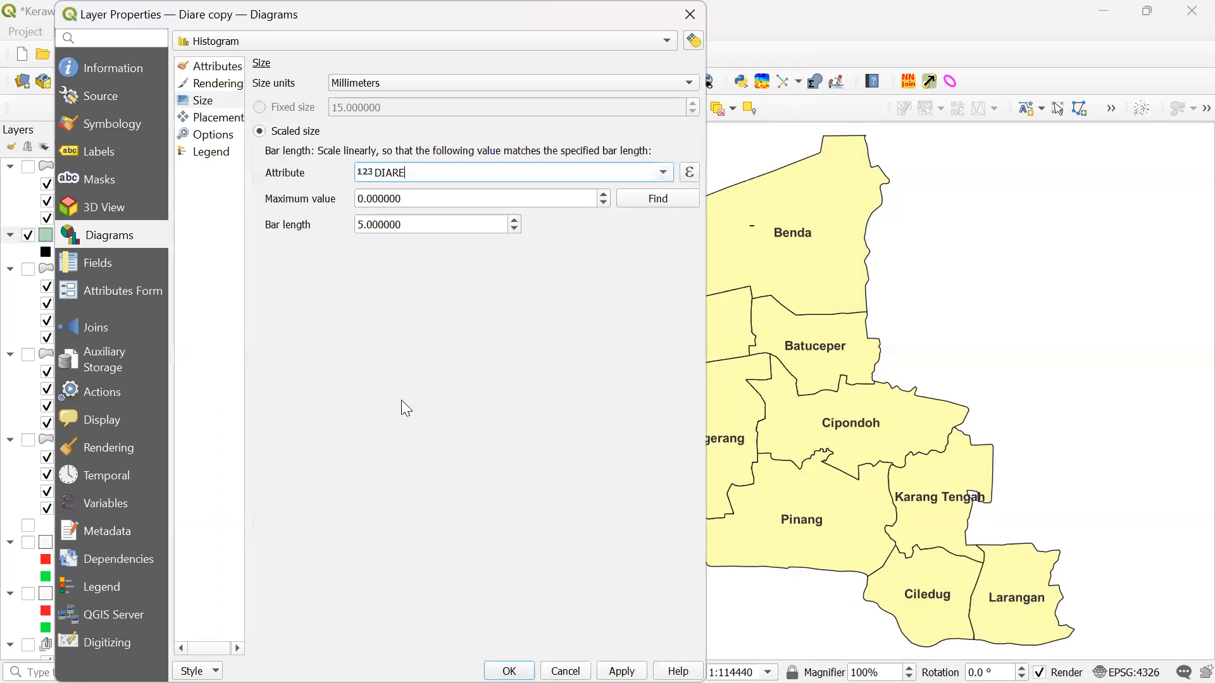
click(660, 202)
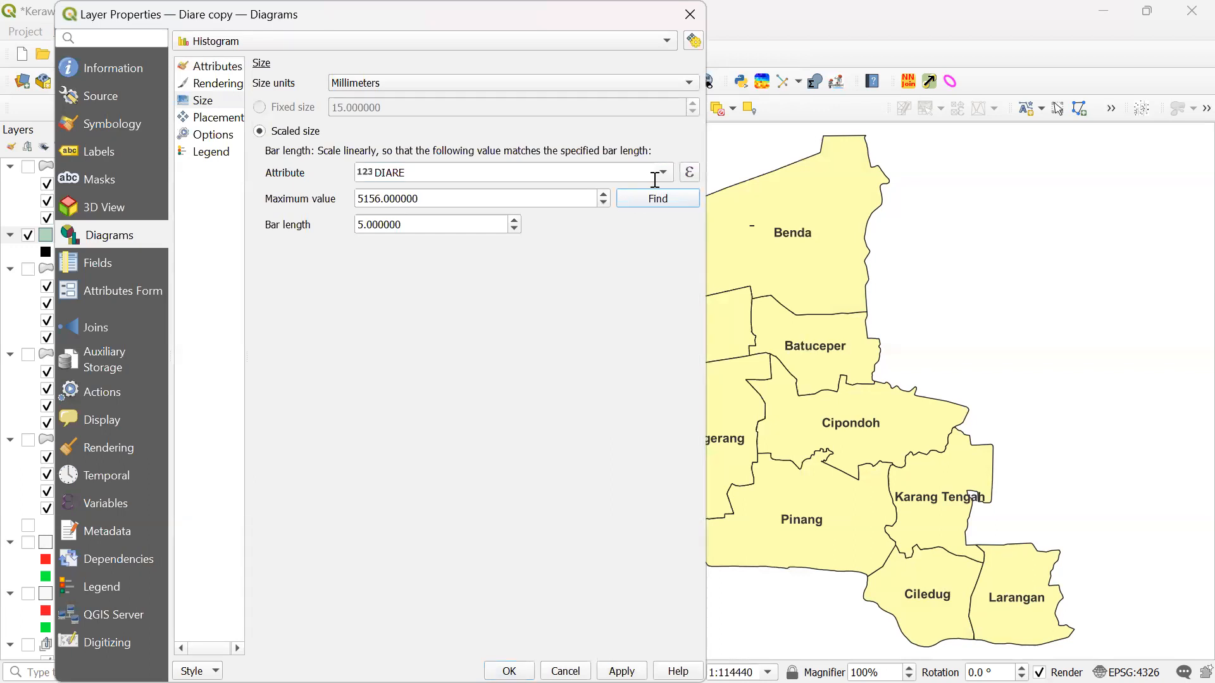
click(659, 172)
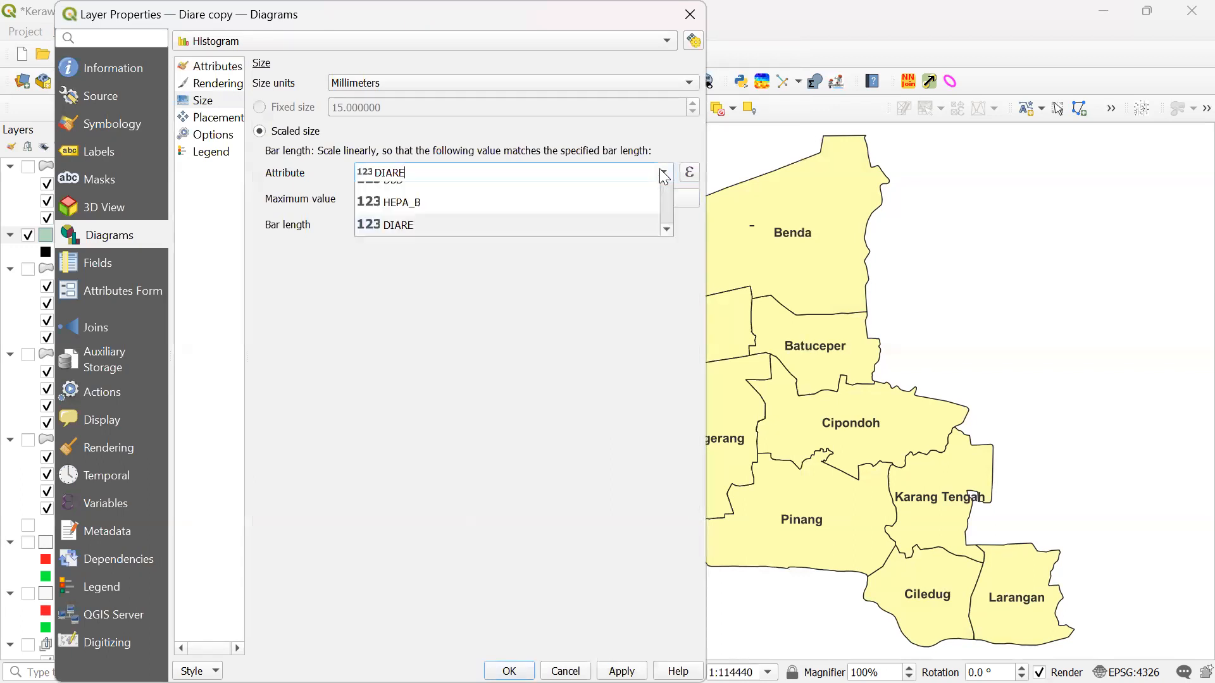
click(415, 398)
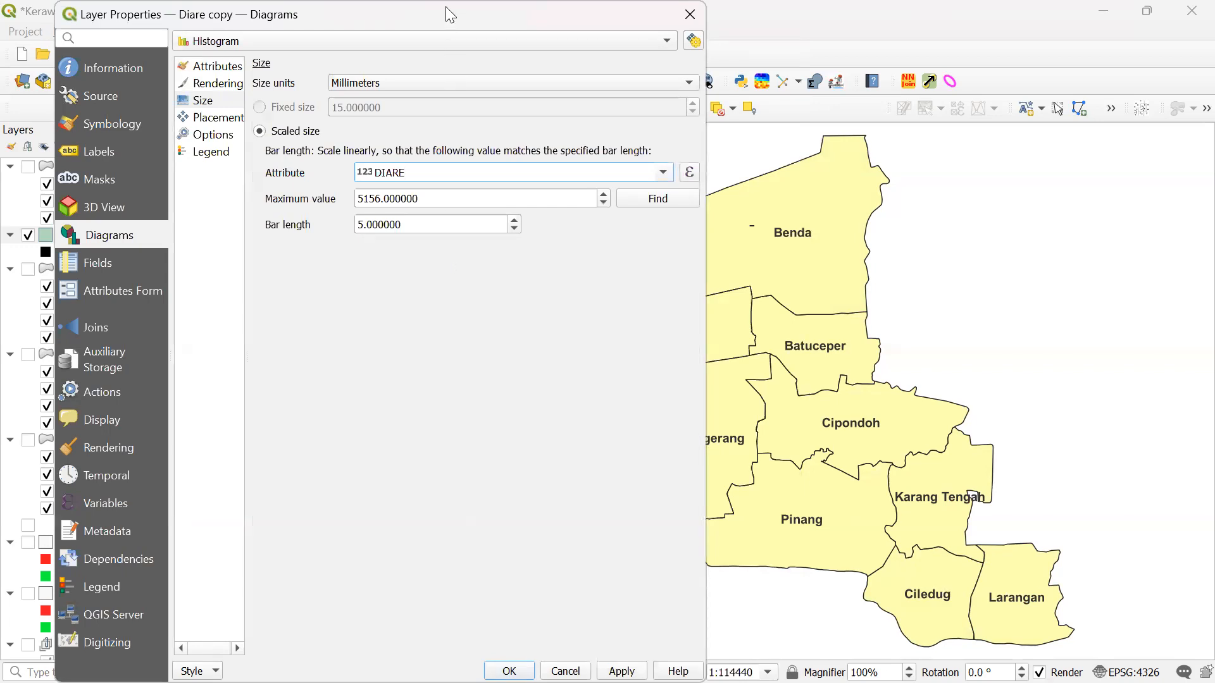
drag(420, 19, 192, 19)
click(394, 671)
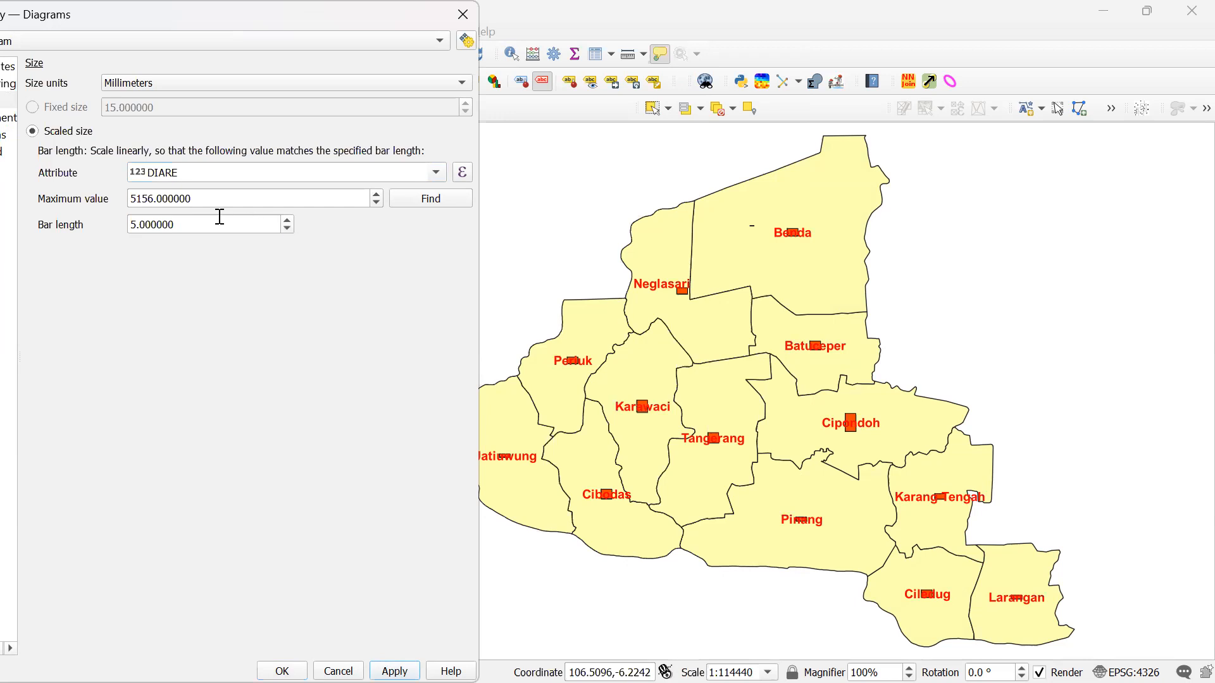
- Try histogram bar lengths of 10 mm and 15 mm, applying each to the map
drag(217, 222, 25, 199)
text(10)
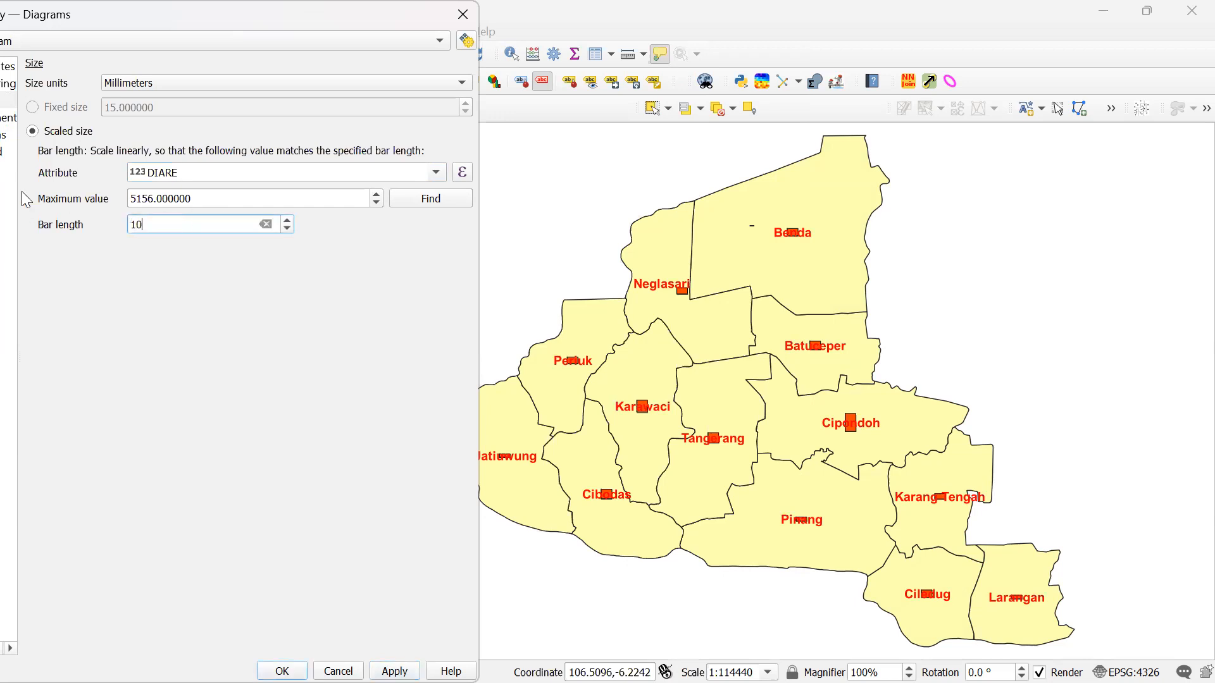
click(394, 671)
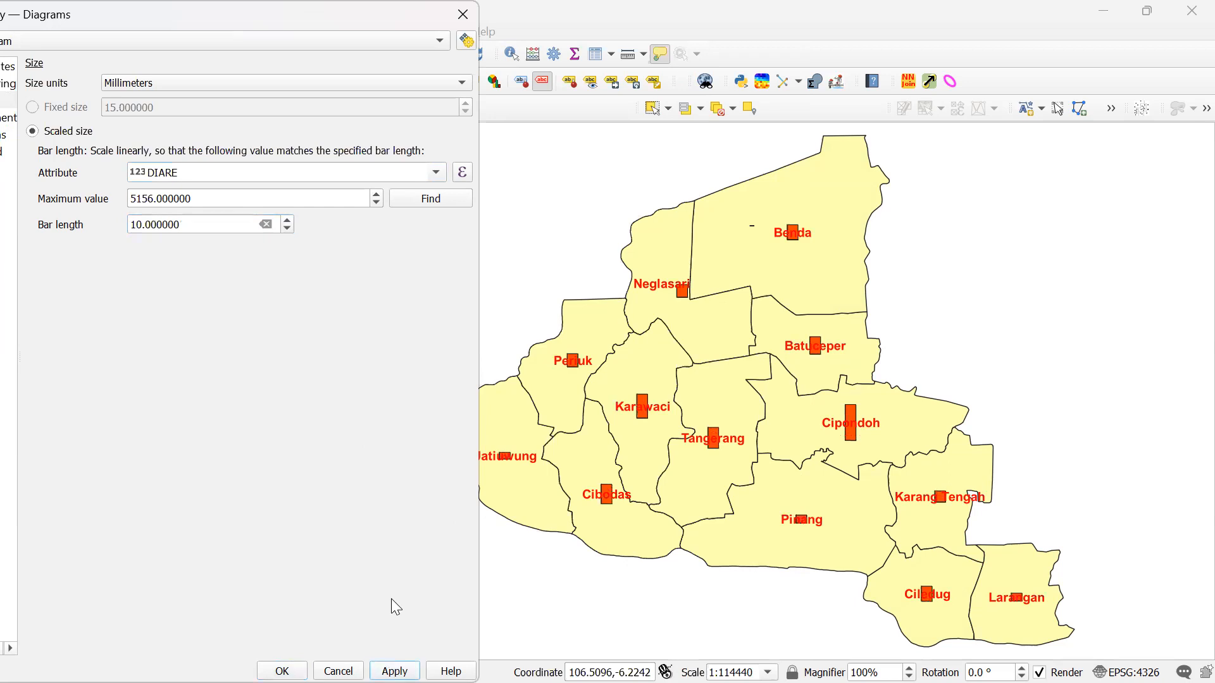
drag(192, 226, 5, 157)
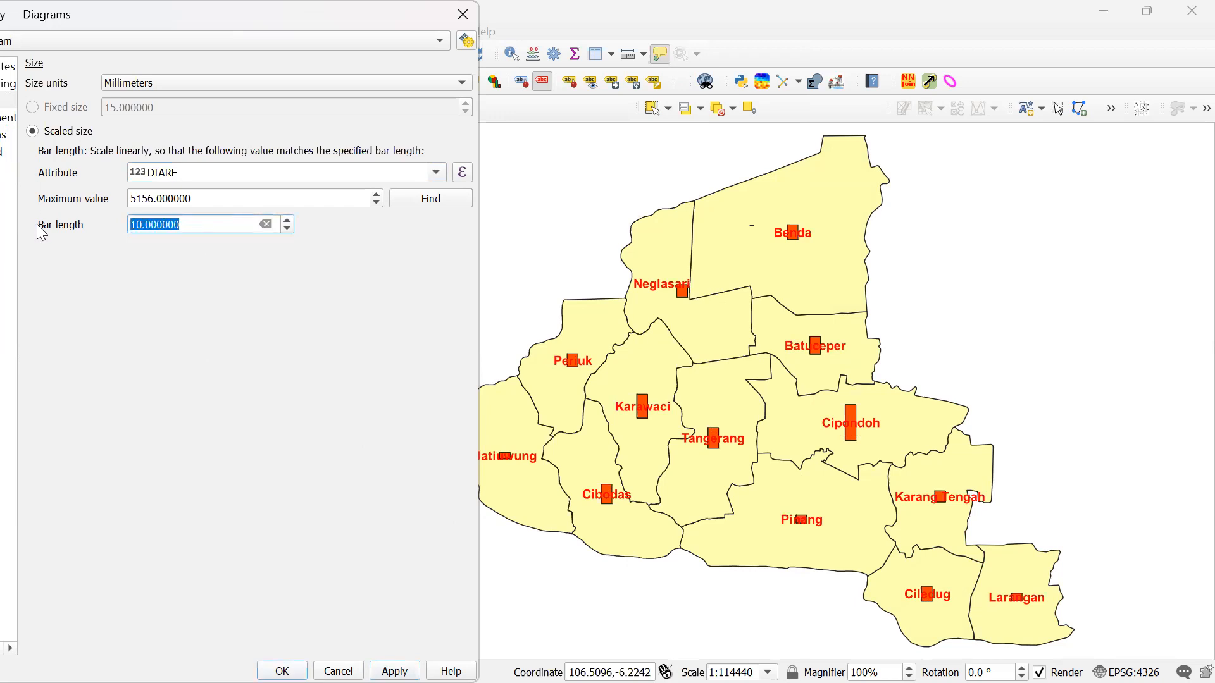
text(15)
key(alt+a)
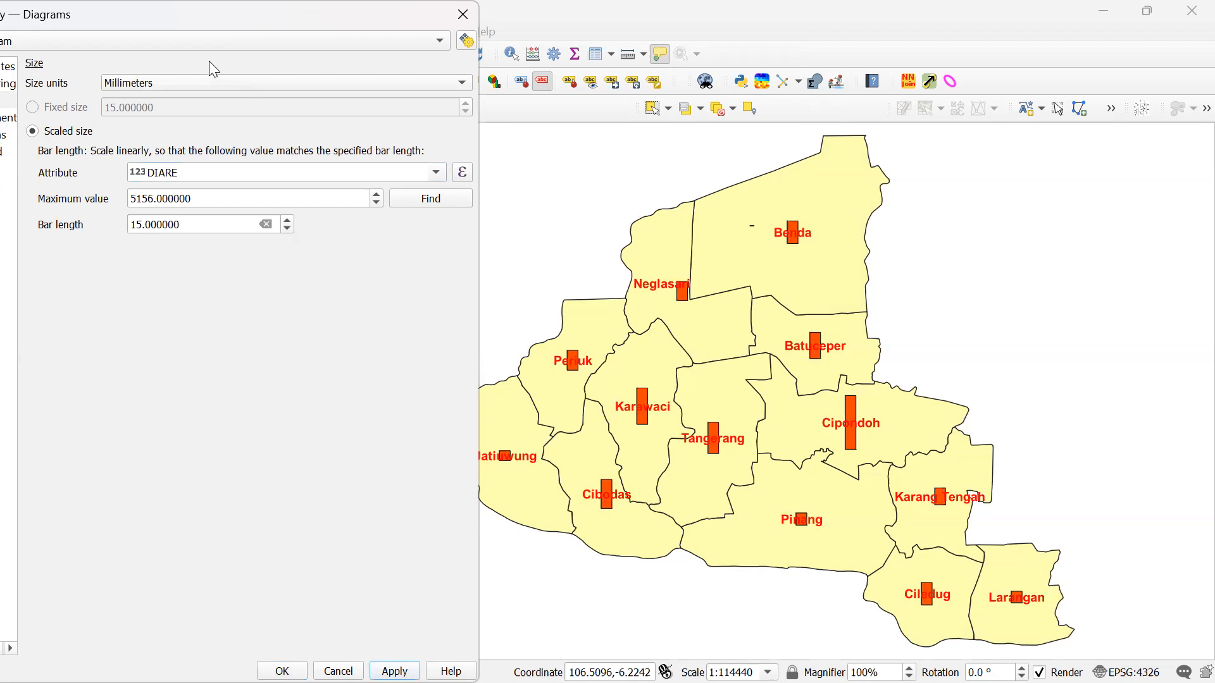
- Set the histogram's bar length to 20 mm and apply it
drag(211, 27, 293, 33)
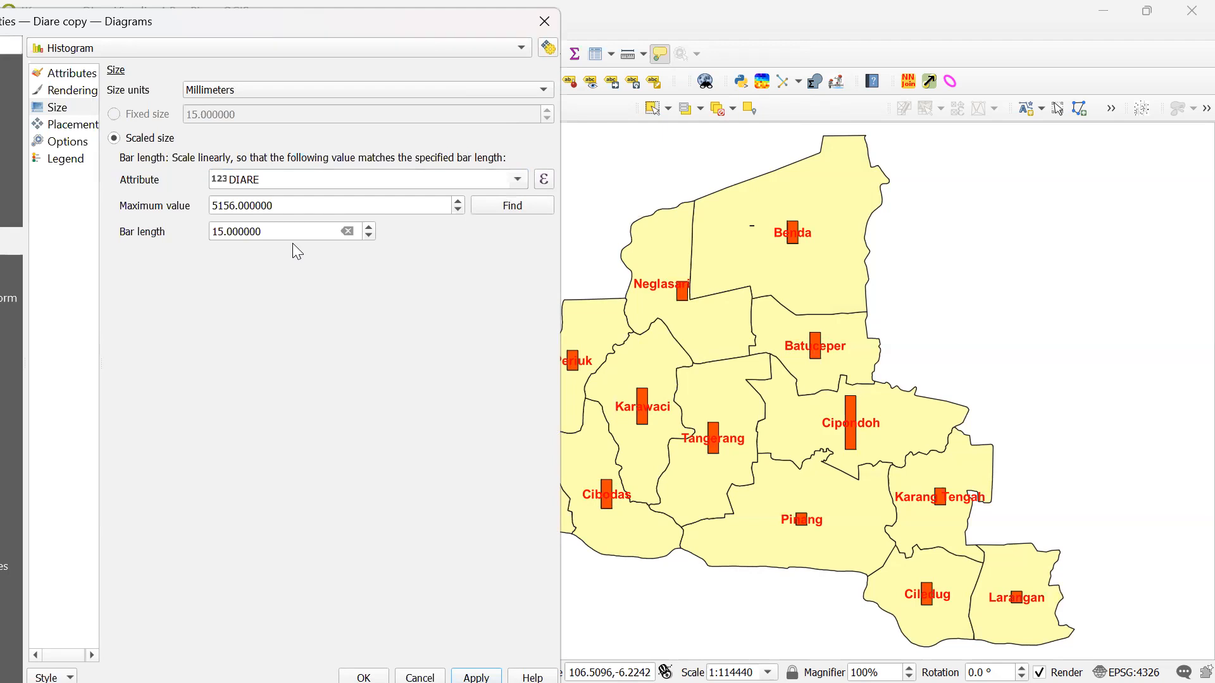
double_click(314, 230)
text(20)
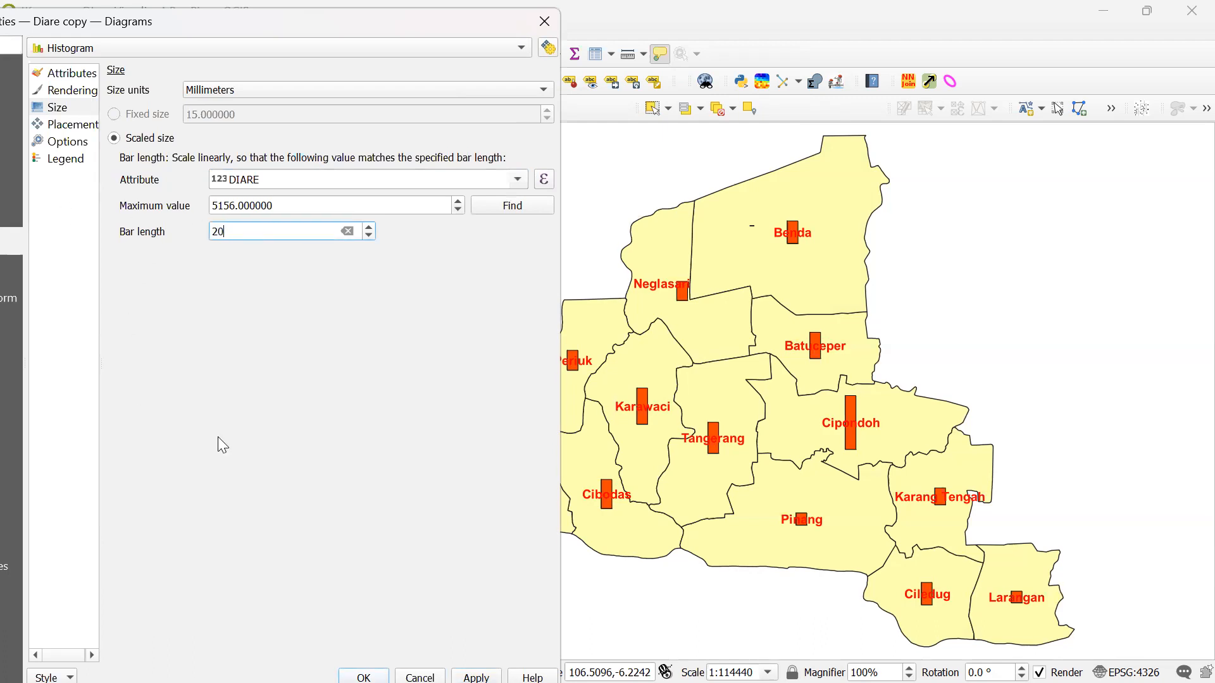
key(alt+a)
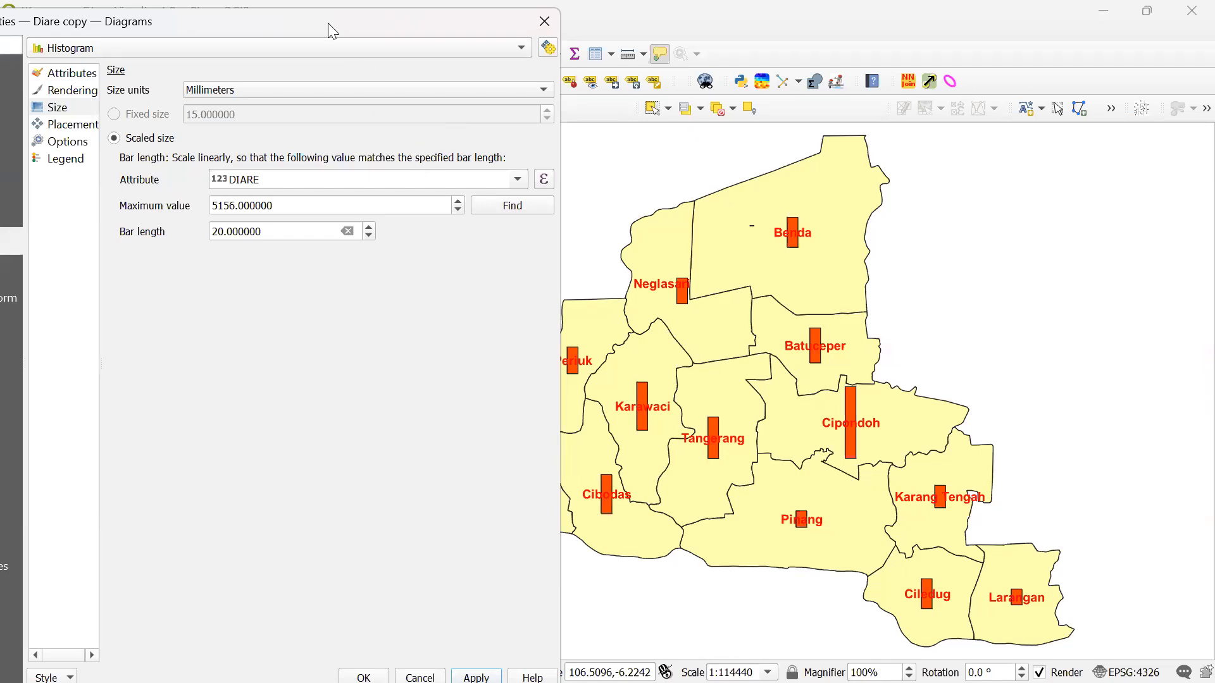
- Turn off labeling for the Diare copy layer with No Labels and apply it
drag(332, 30, 479, 29)
click(129, 165)
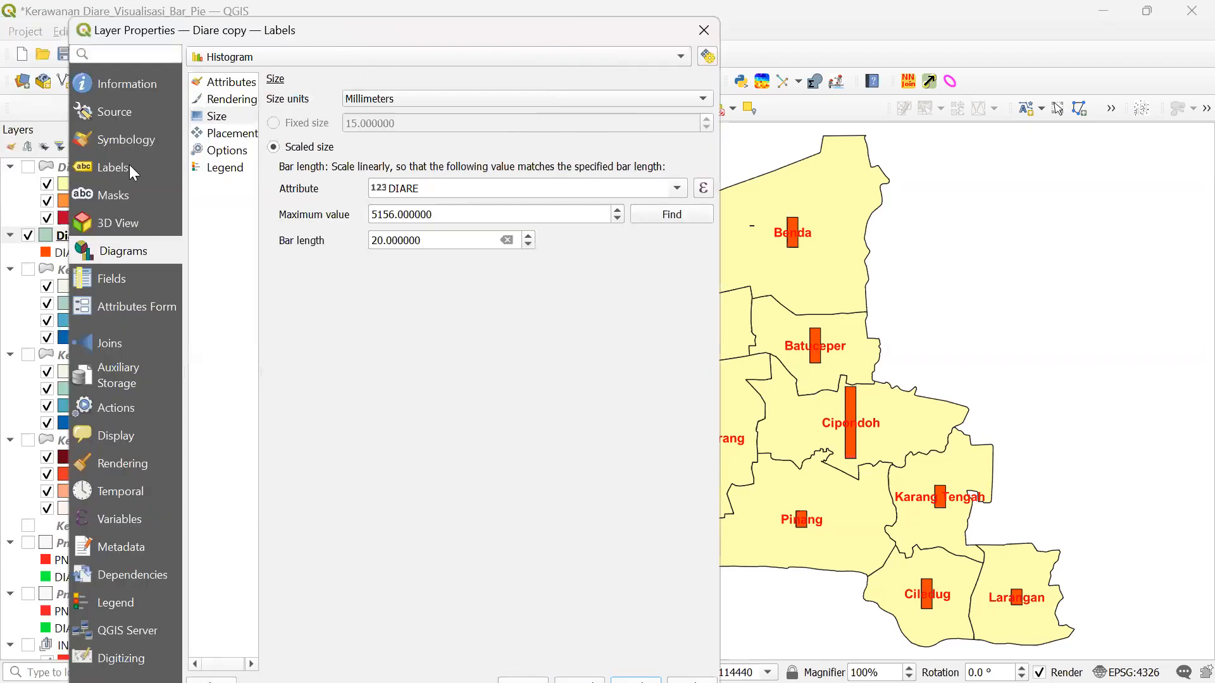
click(292, 60)
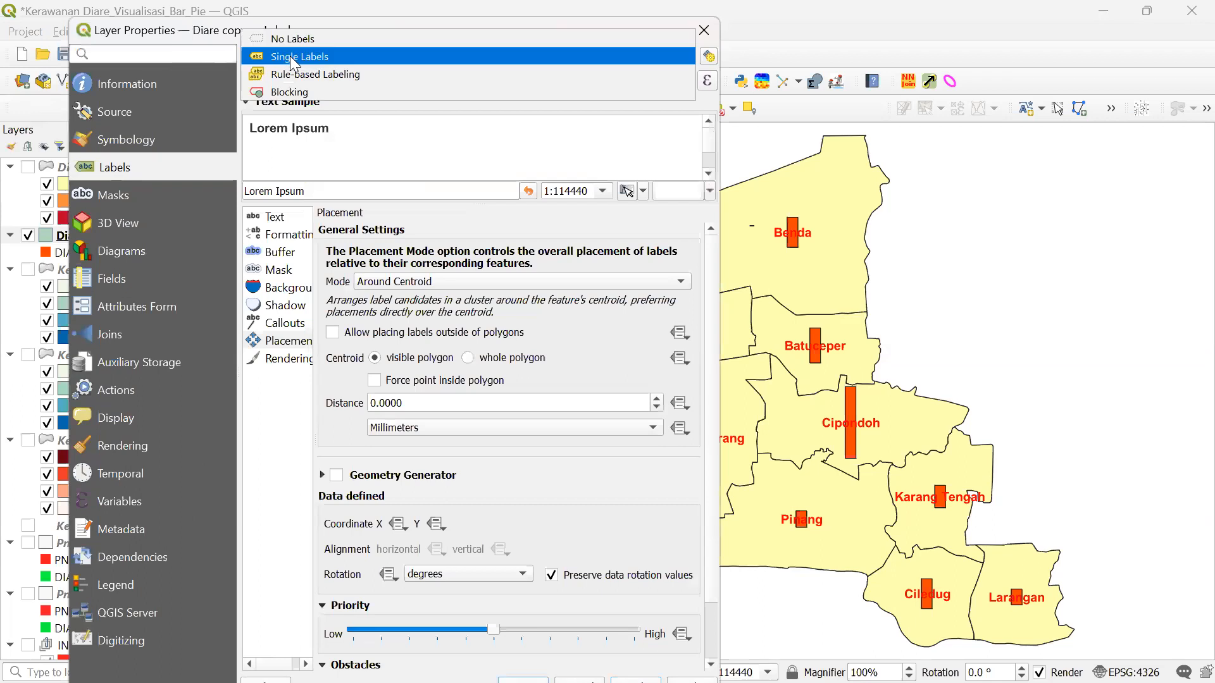
click(291, 39)
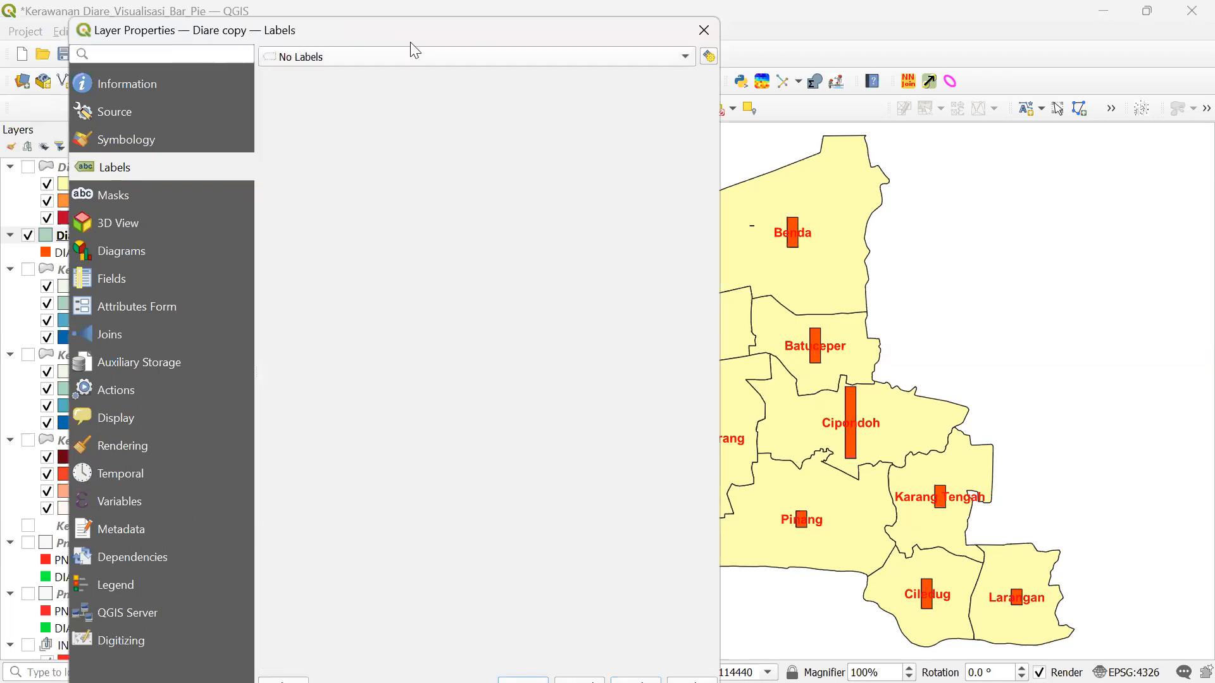
drag(391, 27, 217, 12)
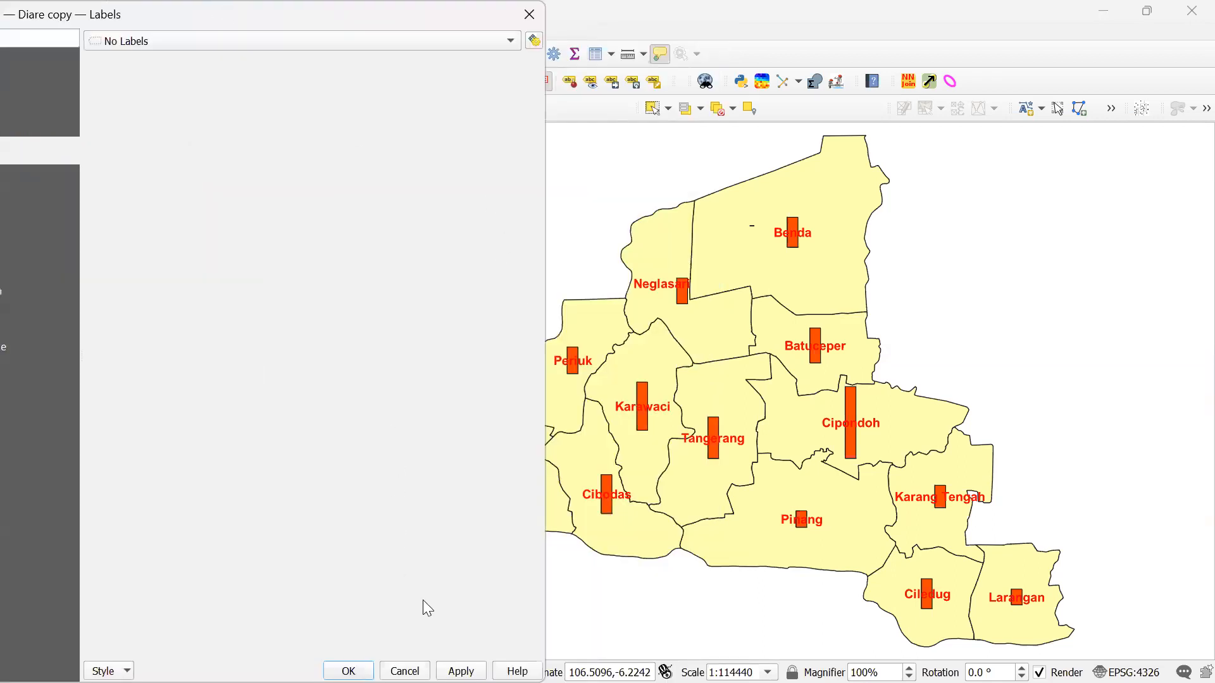
click(460, 671)
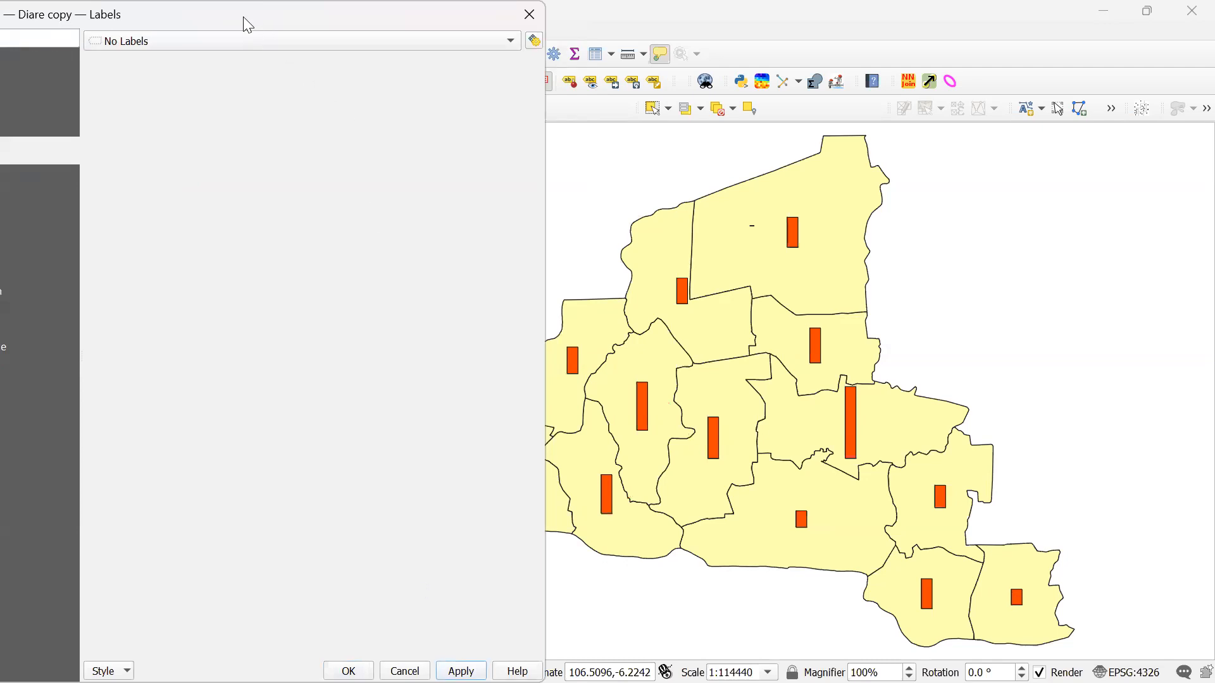
- Set the fill style of the Diare copy layer's Simple Fill symbol to No Brush
drag(270, 16, 374, 32)
click(146, 130)
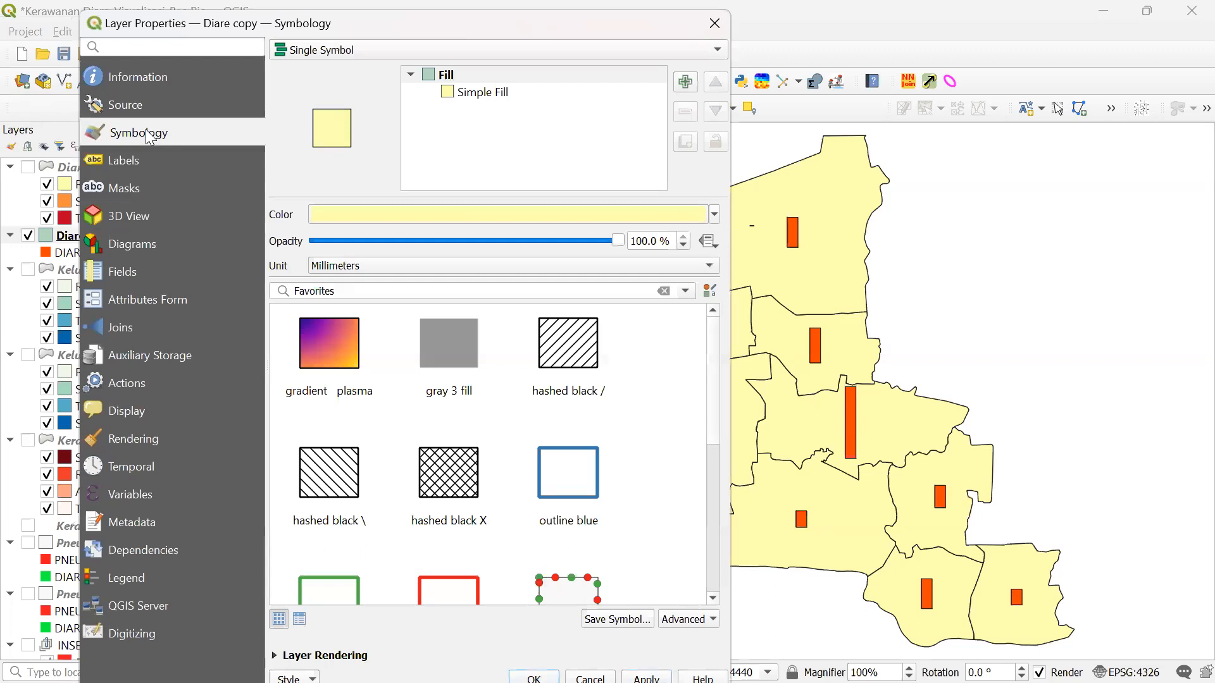
click(475, 99)
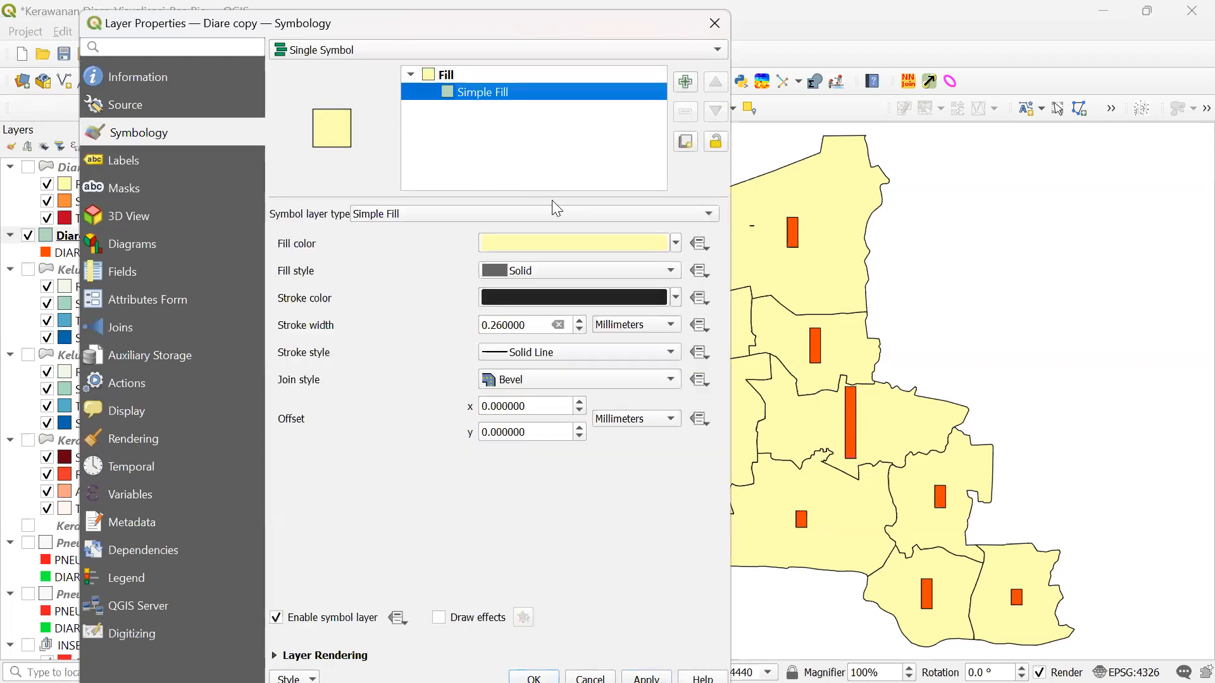
click(669, 271)
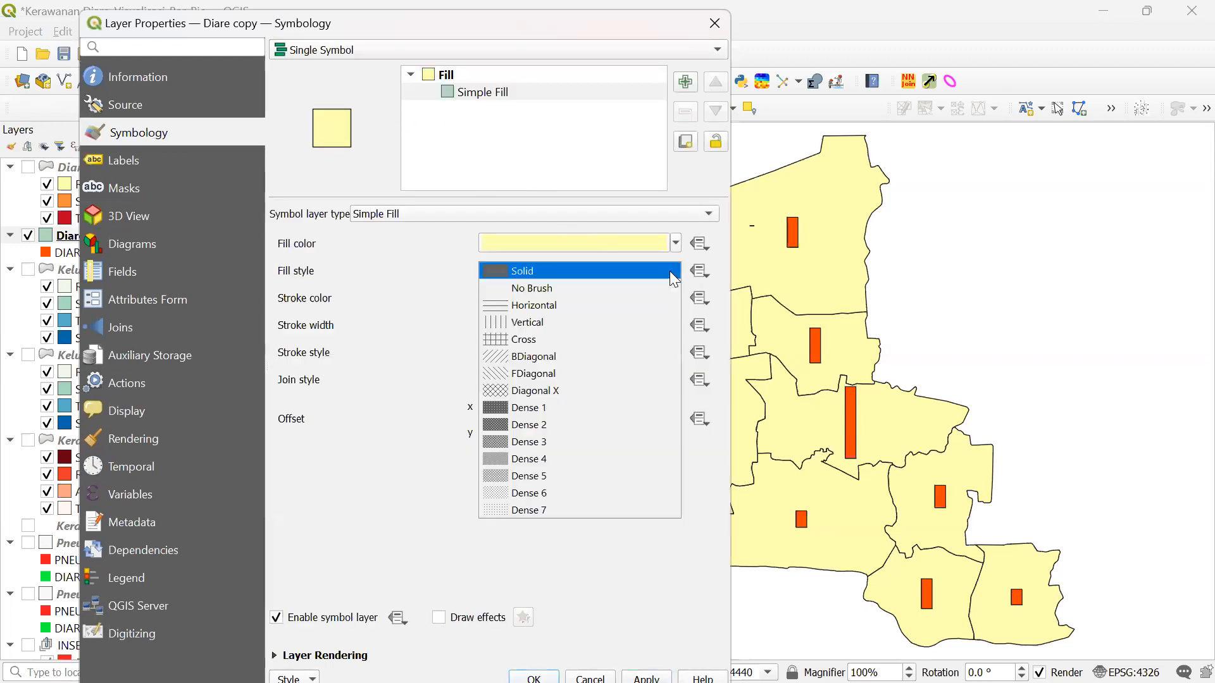
click(617, 279)
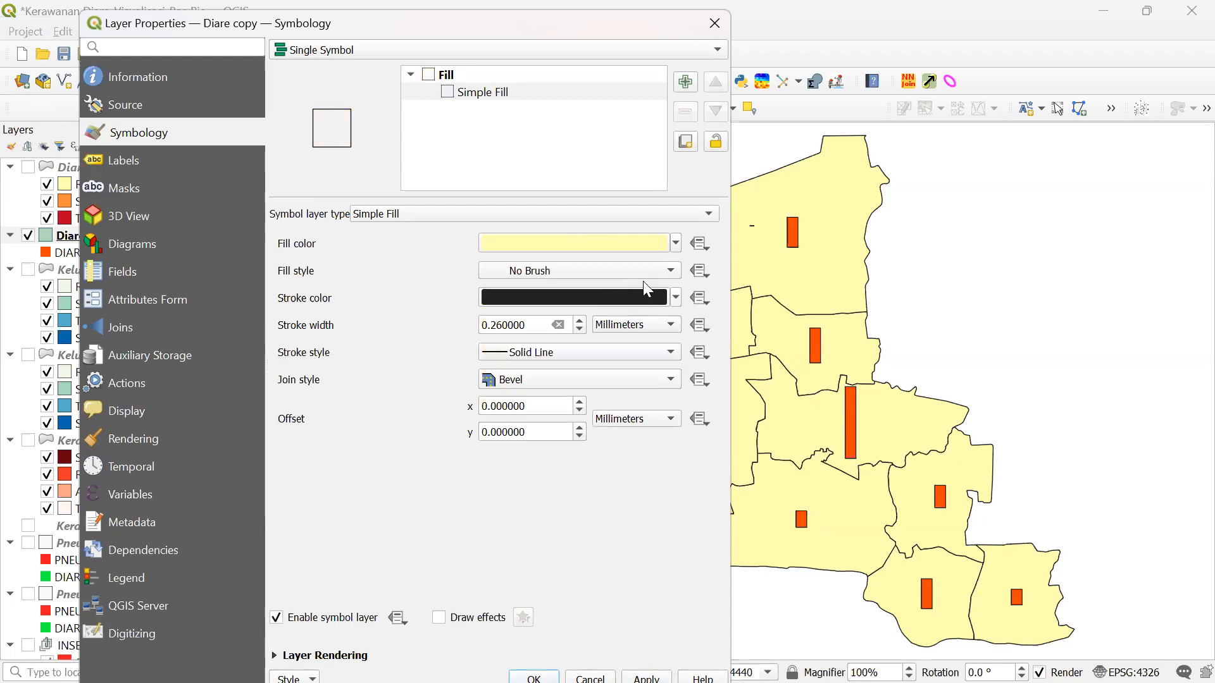
- Set the Diare copy symbol's stroke style to No Pen, apply it to the map and close the layer properties
click(672, 352)
click(610, 368)
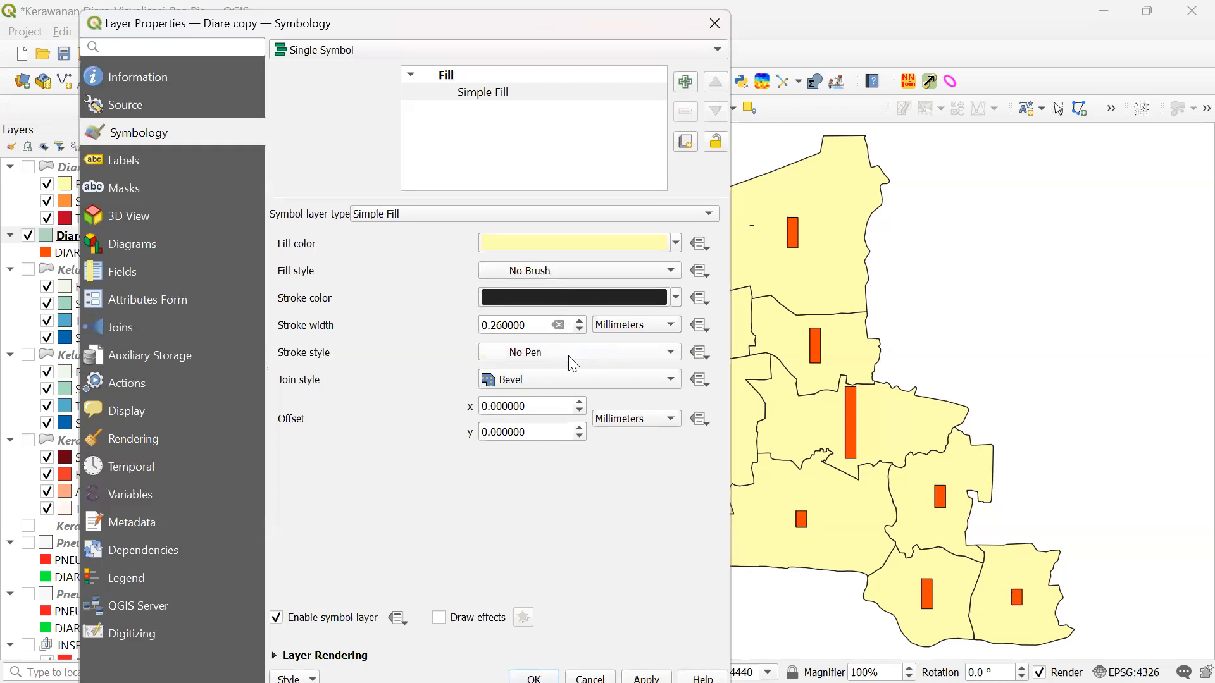
click(587, 354)
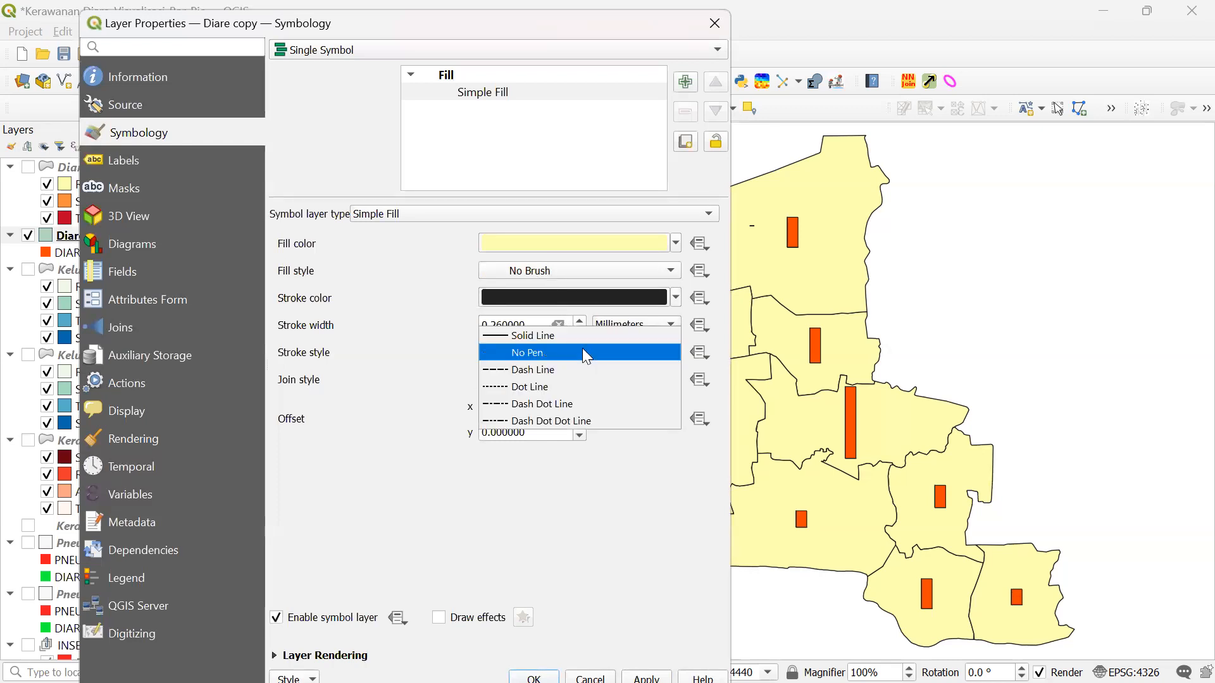
click(586, 354)
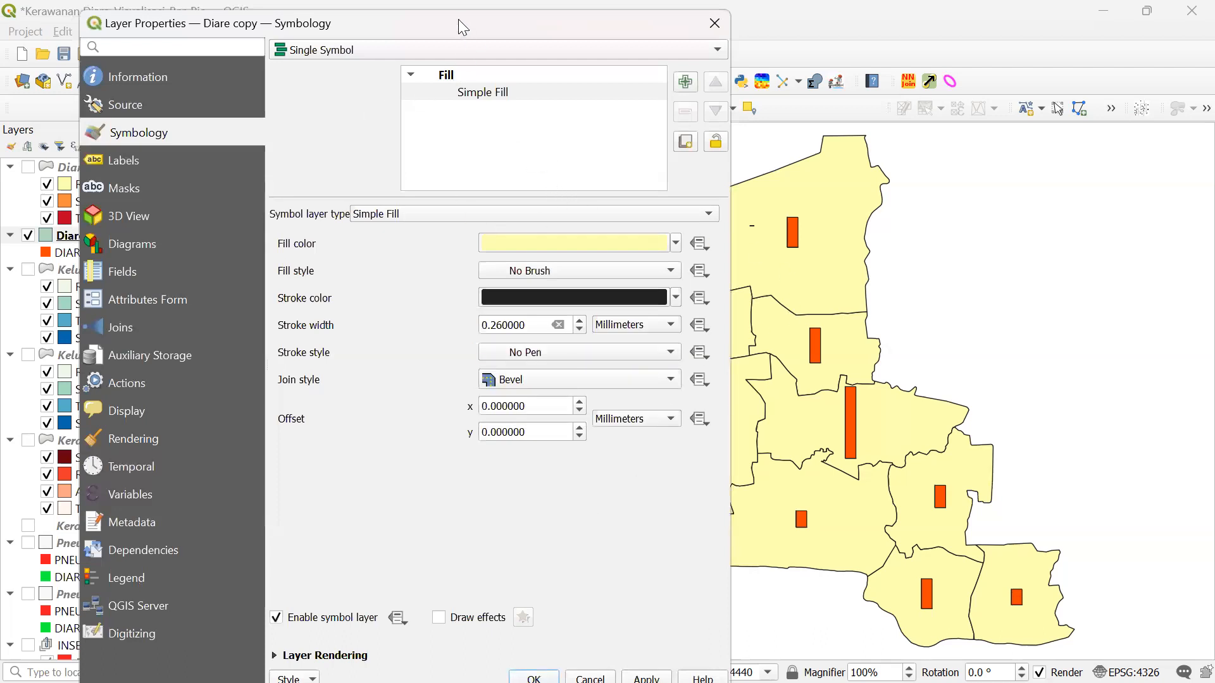
drag(458, 19, 273, 12)
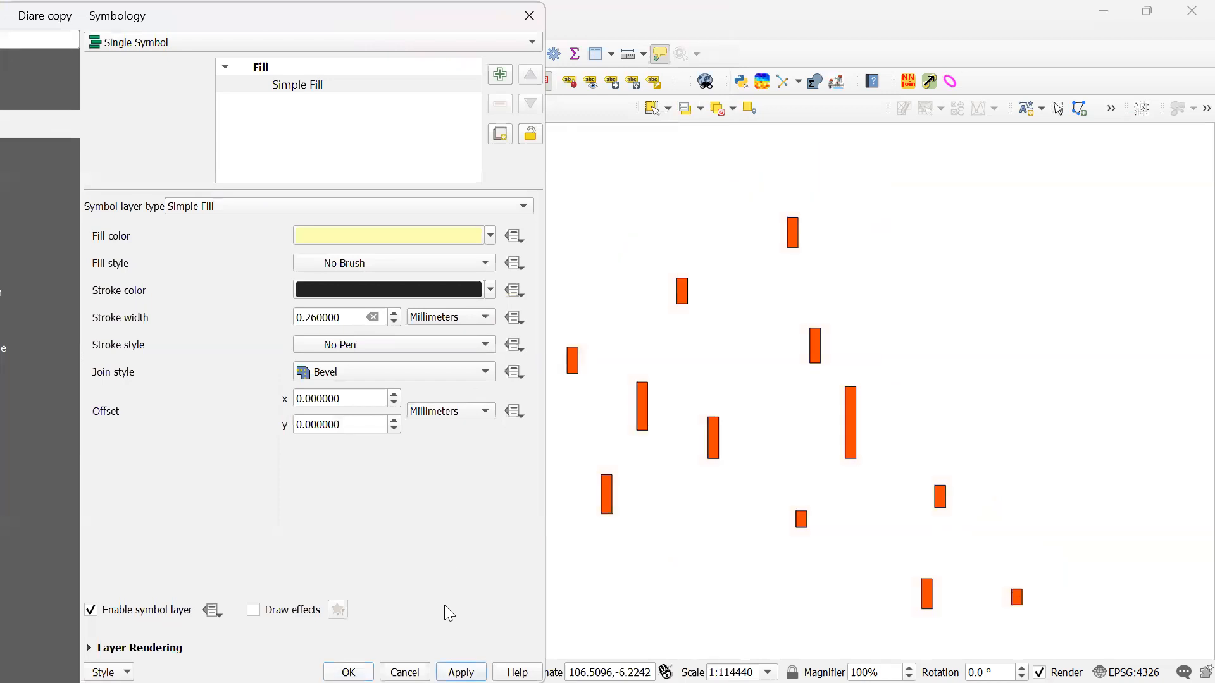
key(Return)
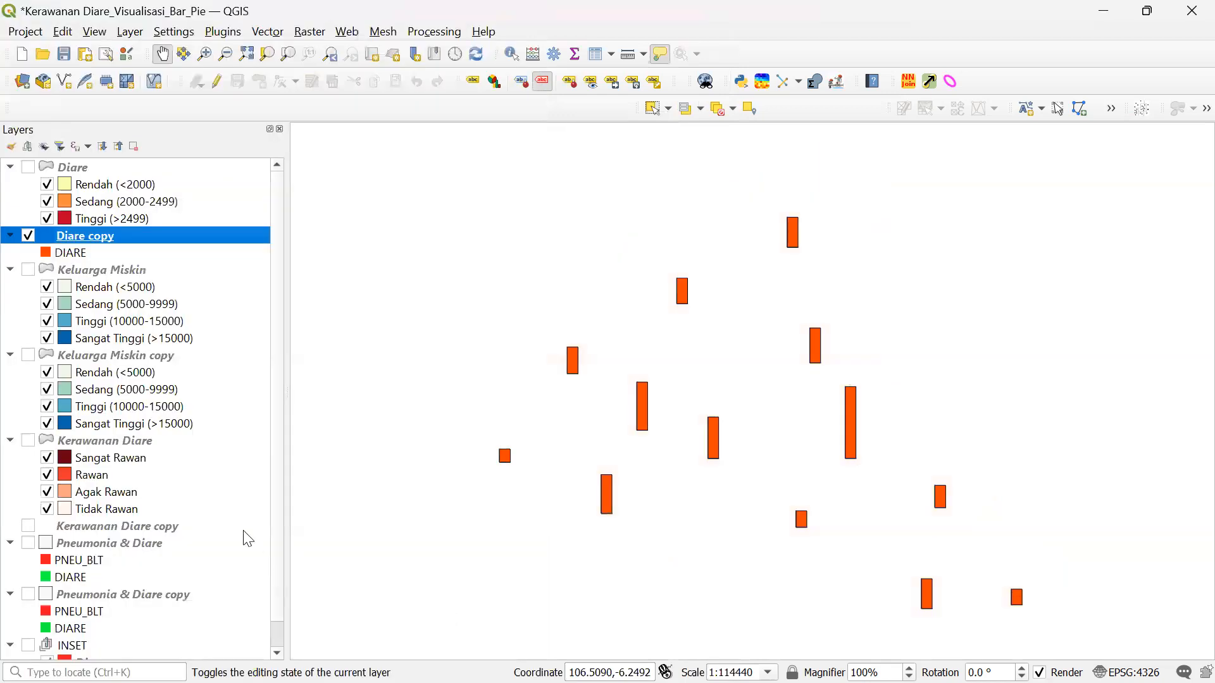
- Show the Keluarga Miskin layer beneath the Diare copy bars and compare the map with and without the bars
click(28, 270)
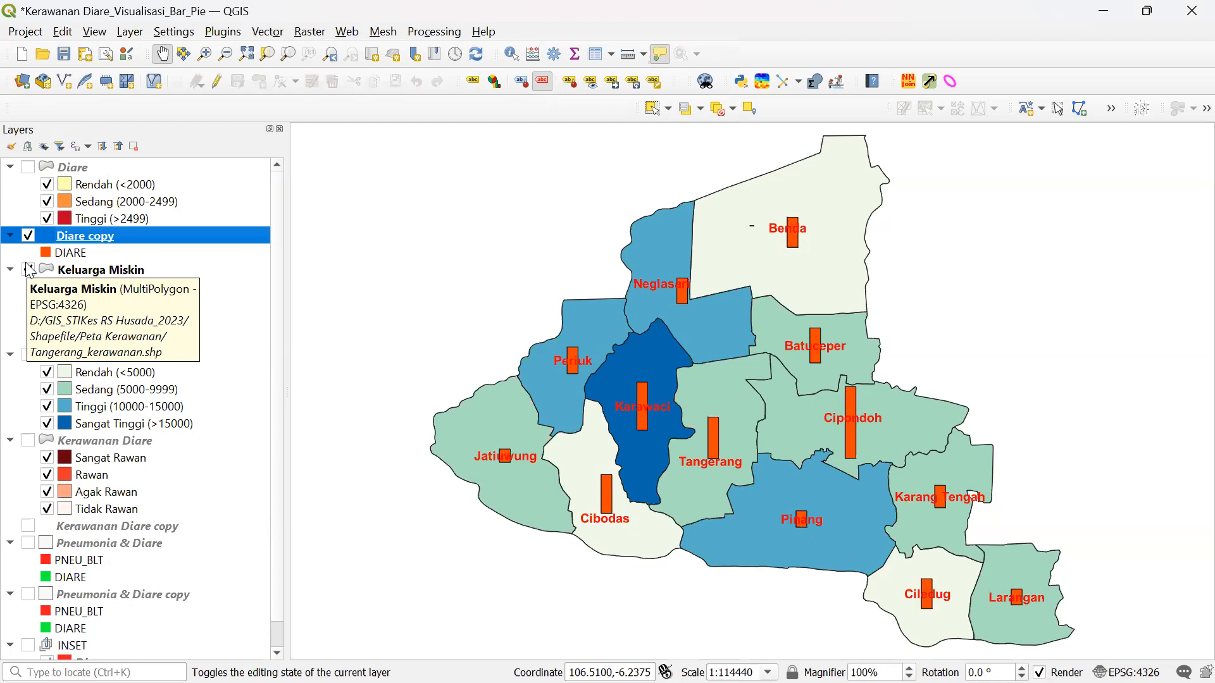
click(27, 236)
click(27, 237)
click(28, 237)
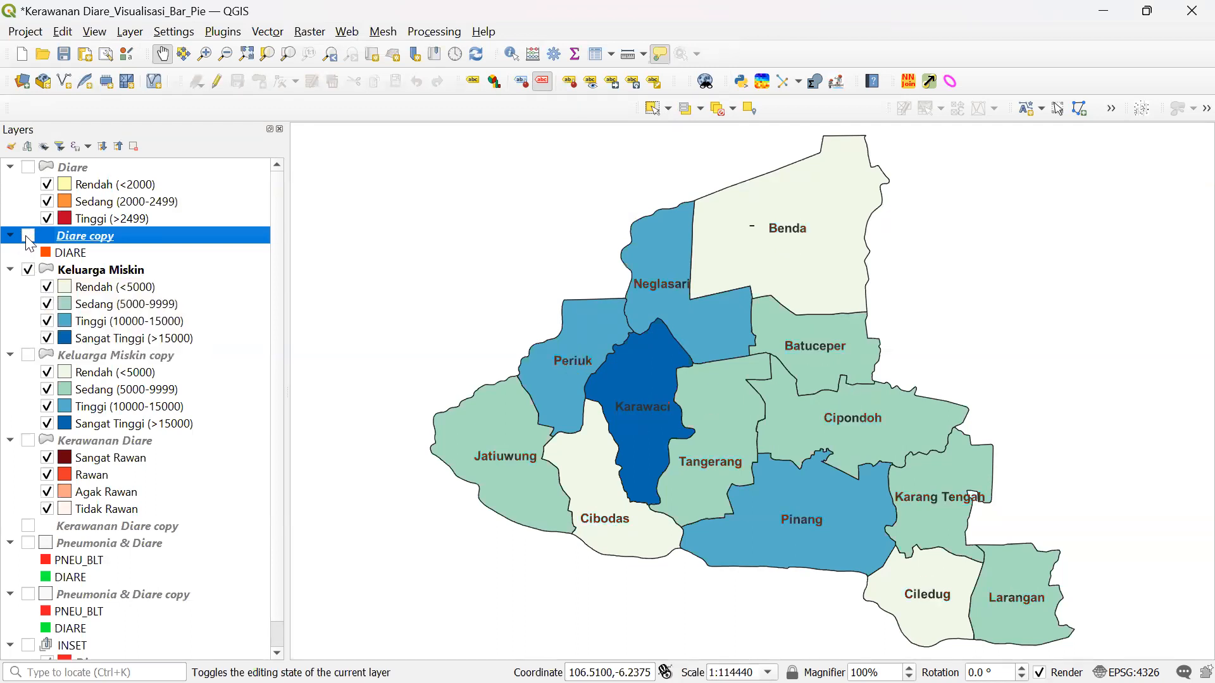
click(28, 236)
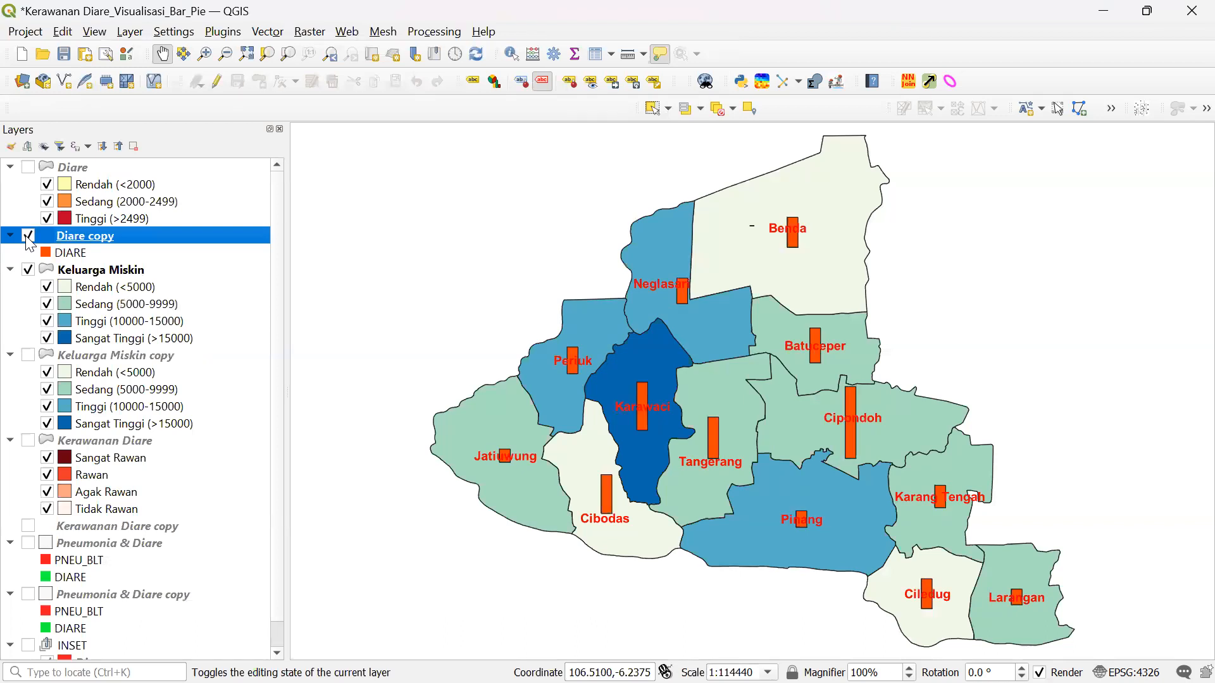
click(28, 237)
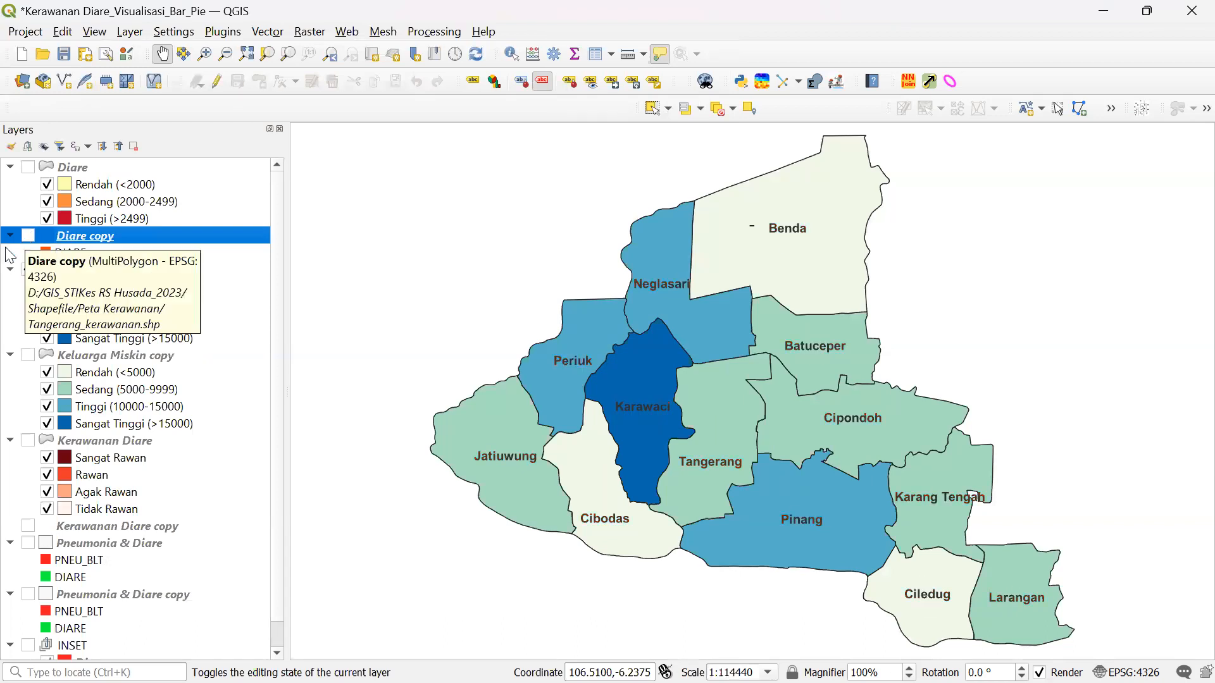
click(28, 237)
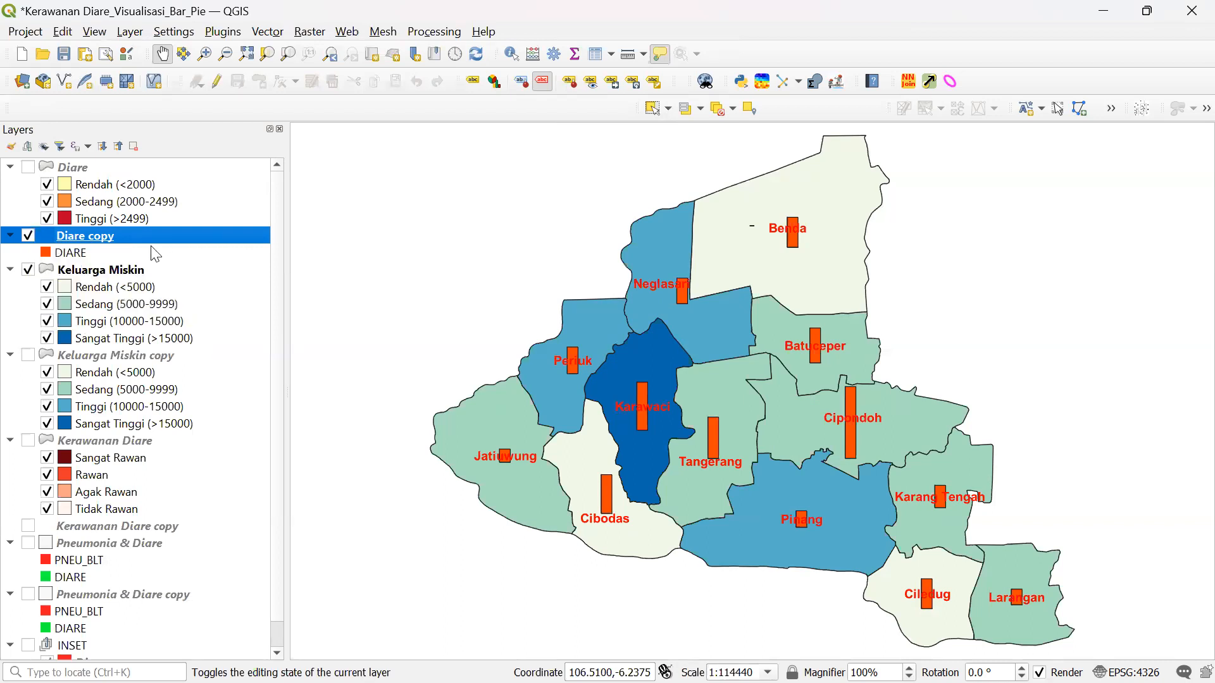
- Review the Diare copy layer's Simple Fill settings against the map and close its properties
click(96, 253)
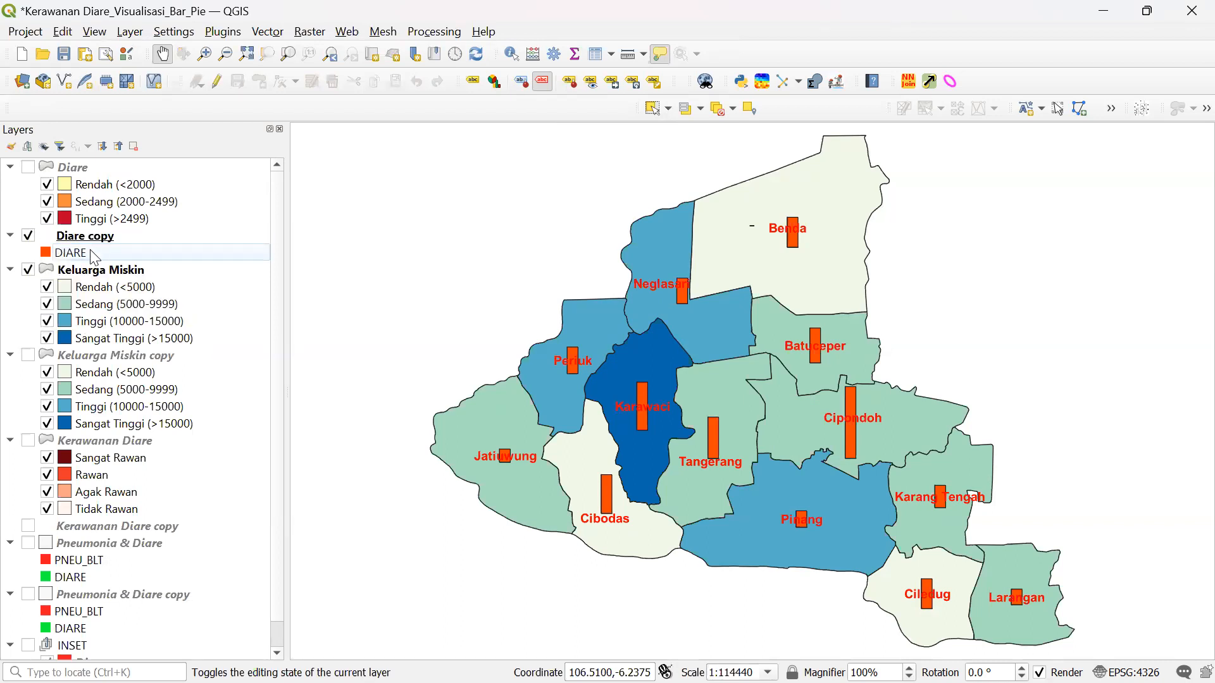
click(57, 240)
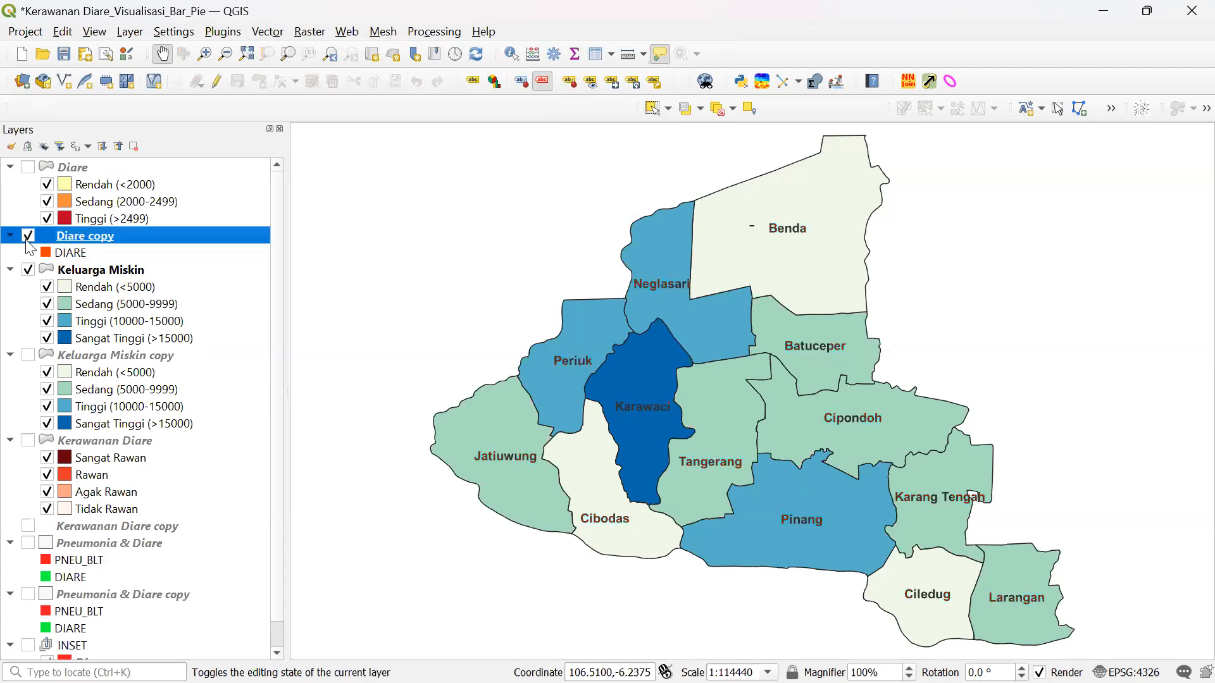
right_click(57, 238)
click(131, 453)
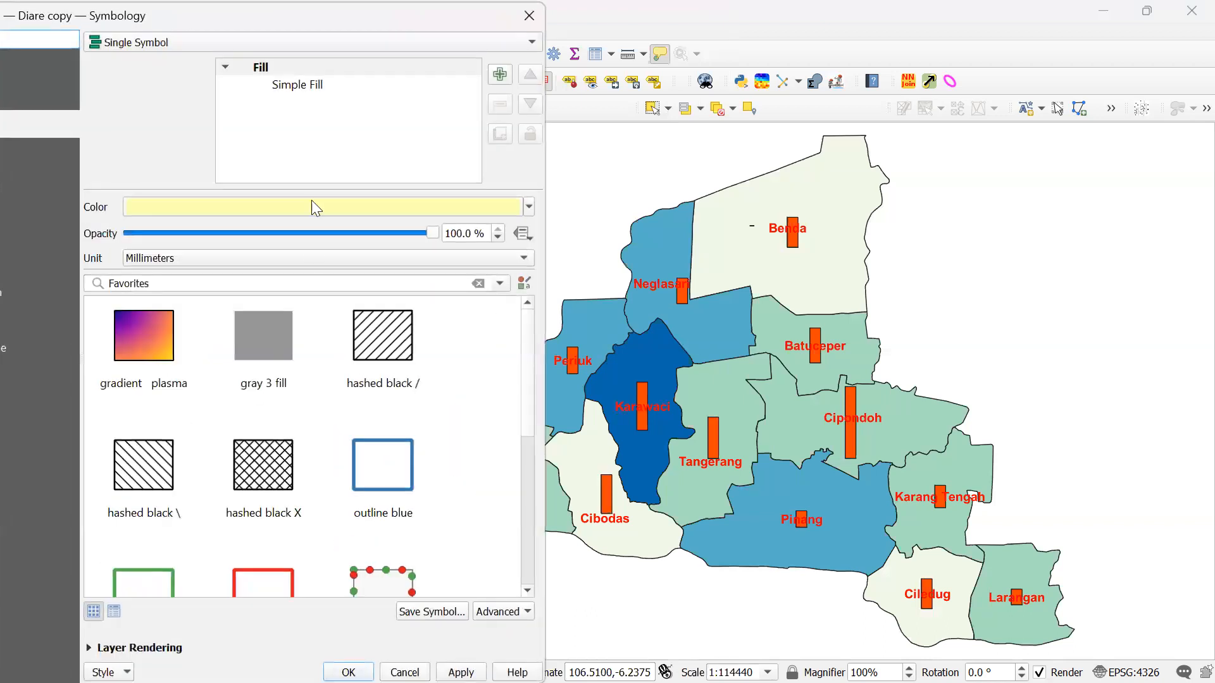
drag(225, 21, 450, 27)
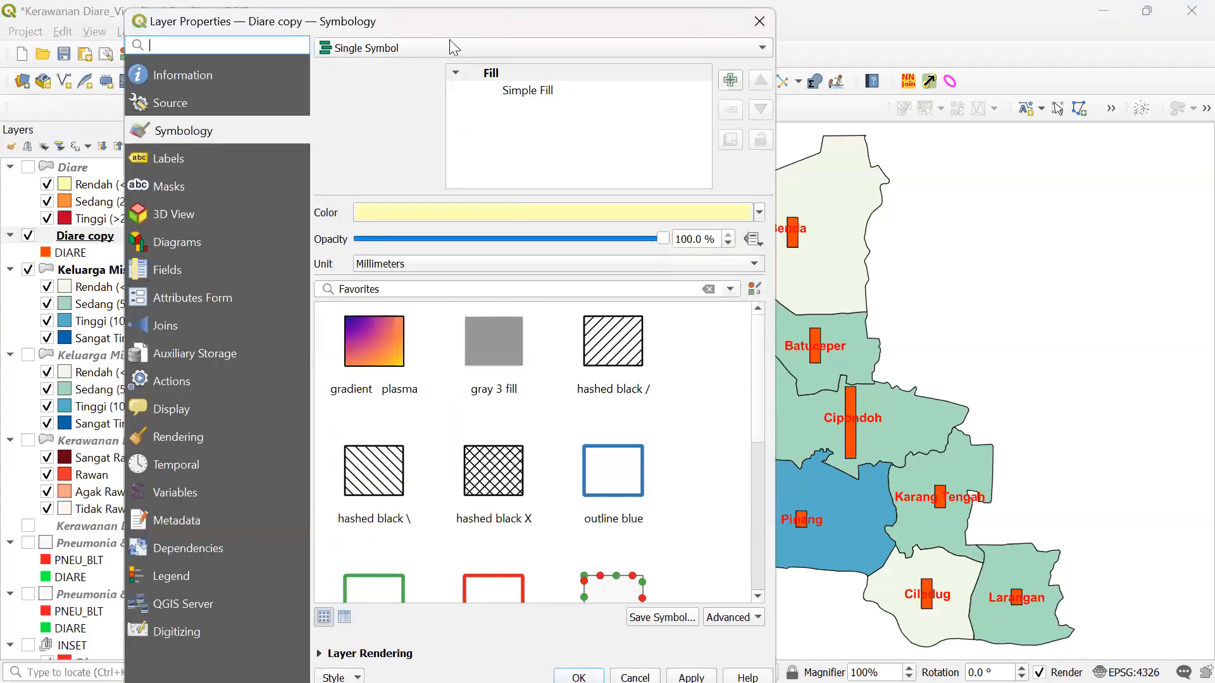
click(510, 90)
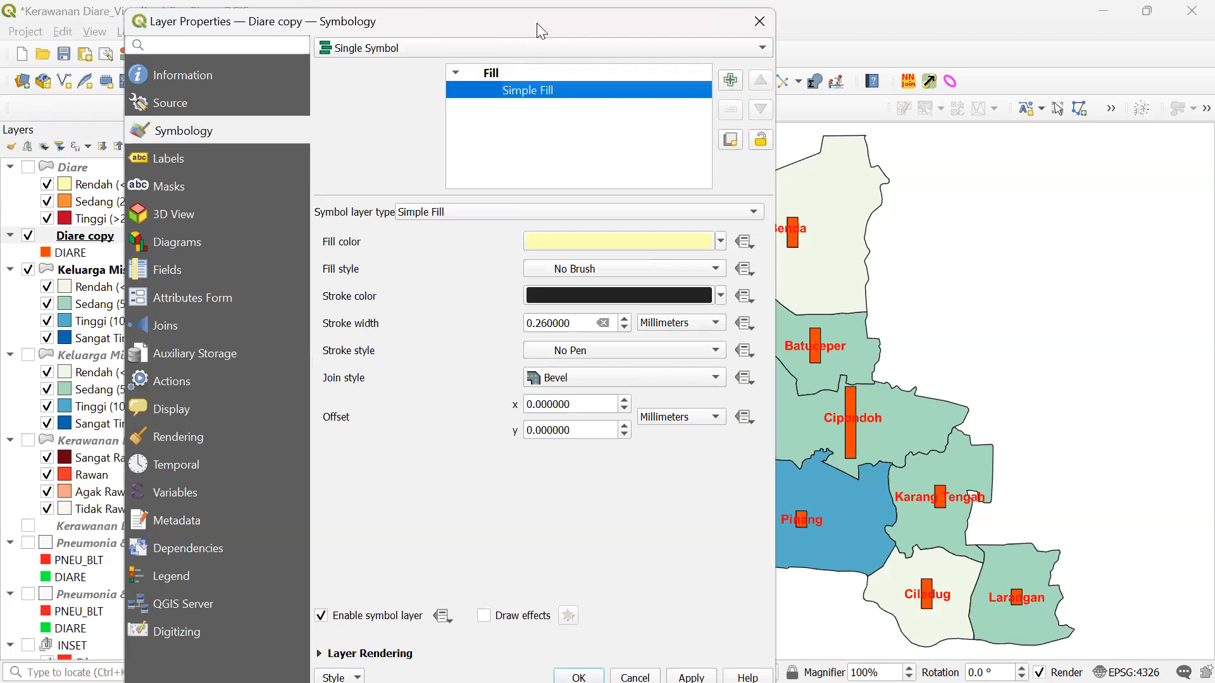
drag(536, 23, 516, 26)
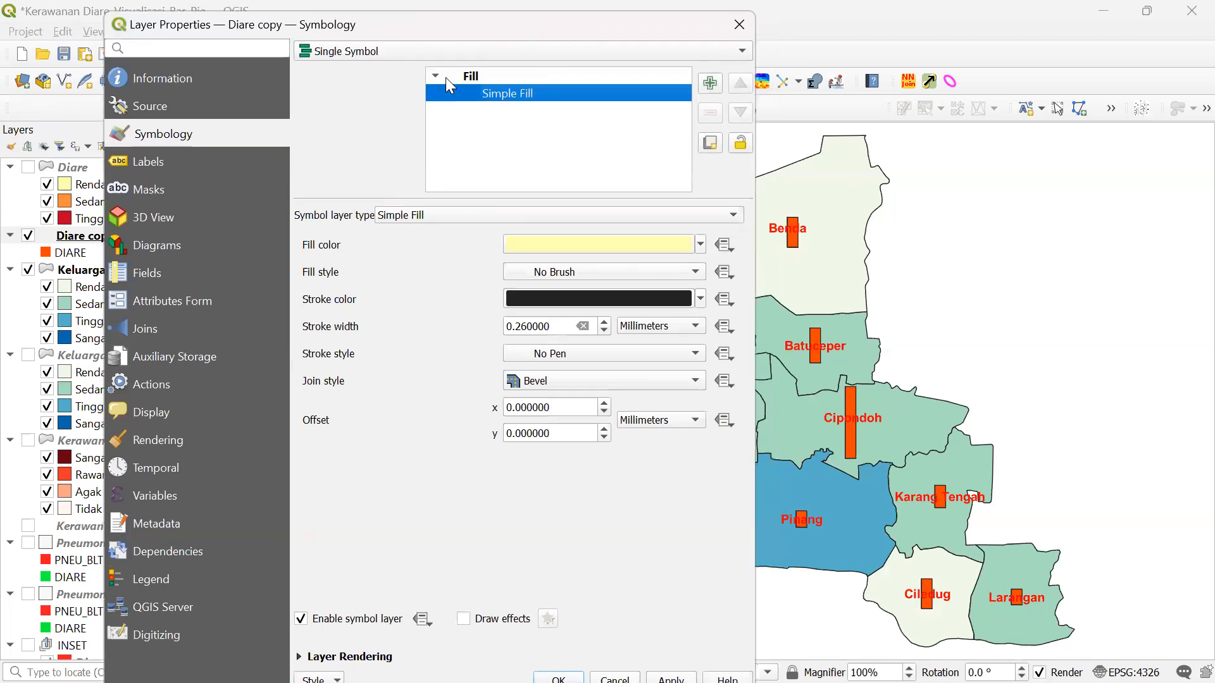
drag(426, 31, 250, 20)
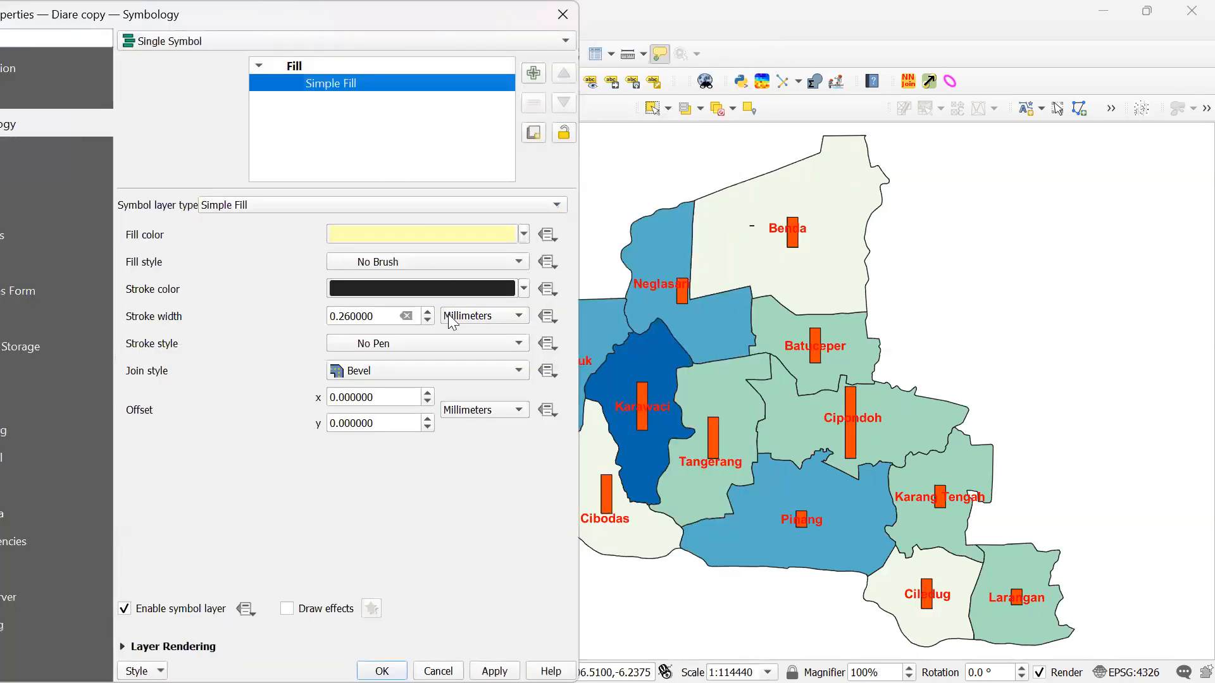
click(494, 670)
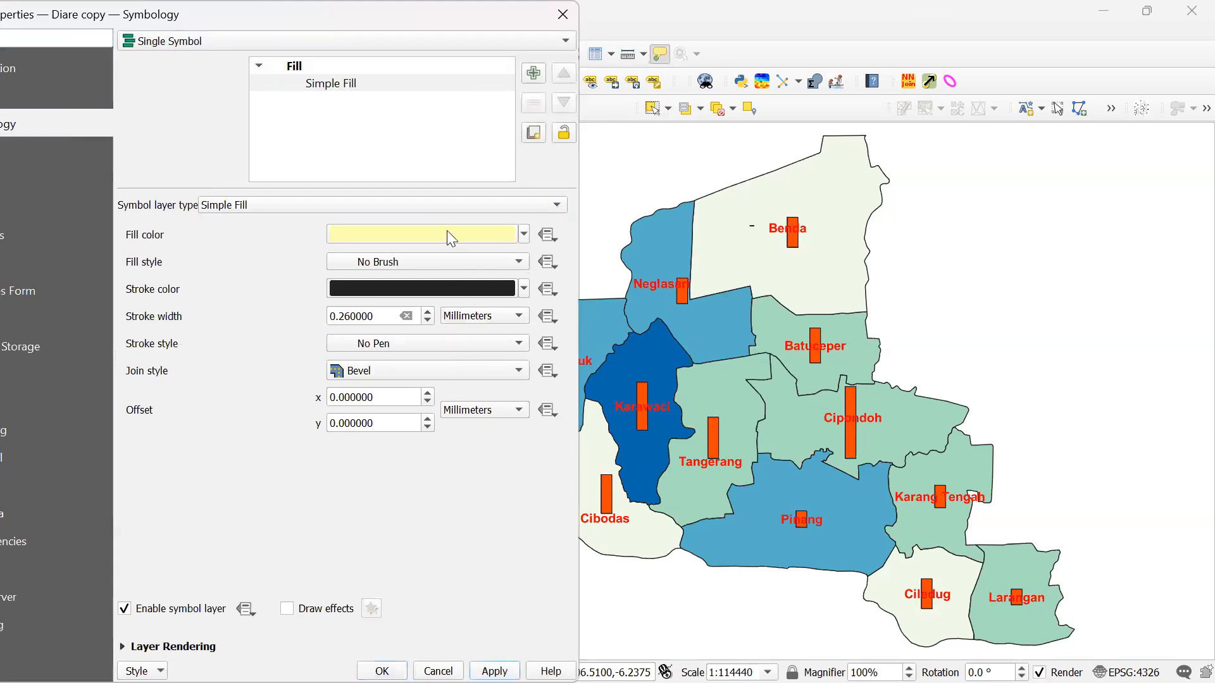
drag(376, 24, 226, 111)
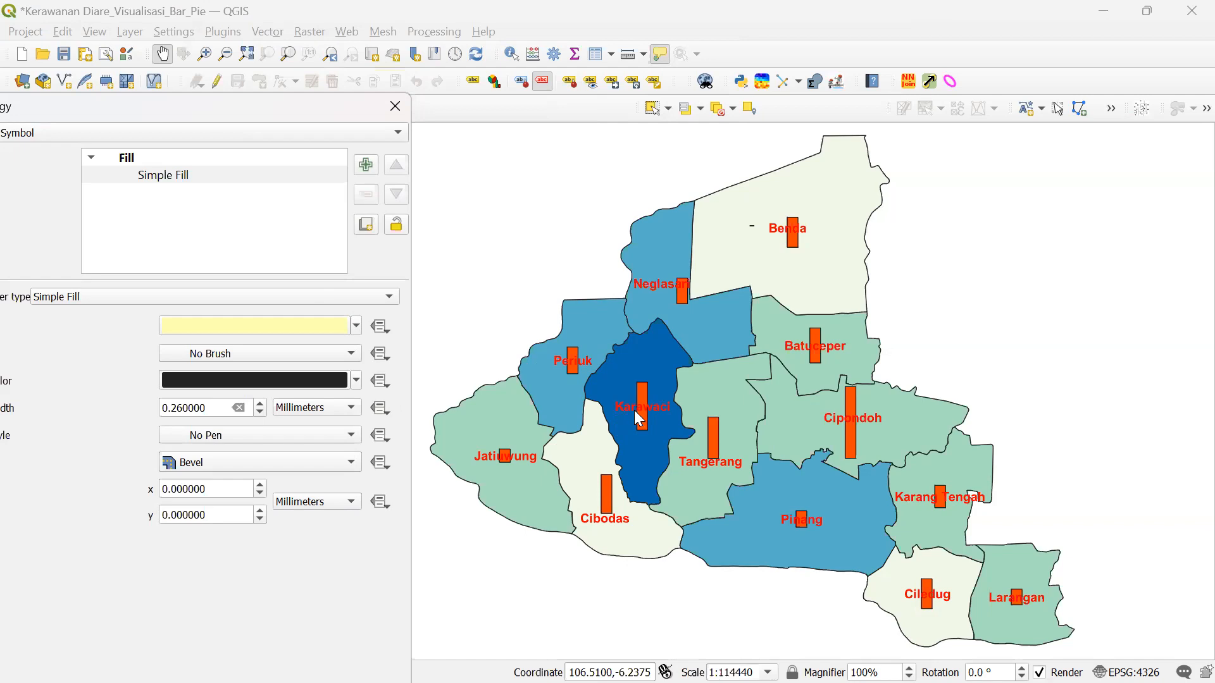
click(394, 106)
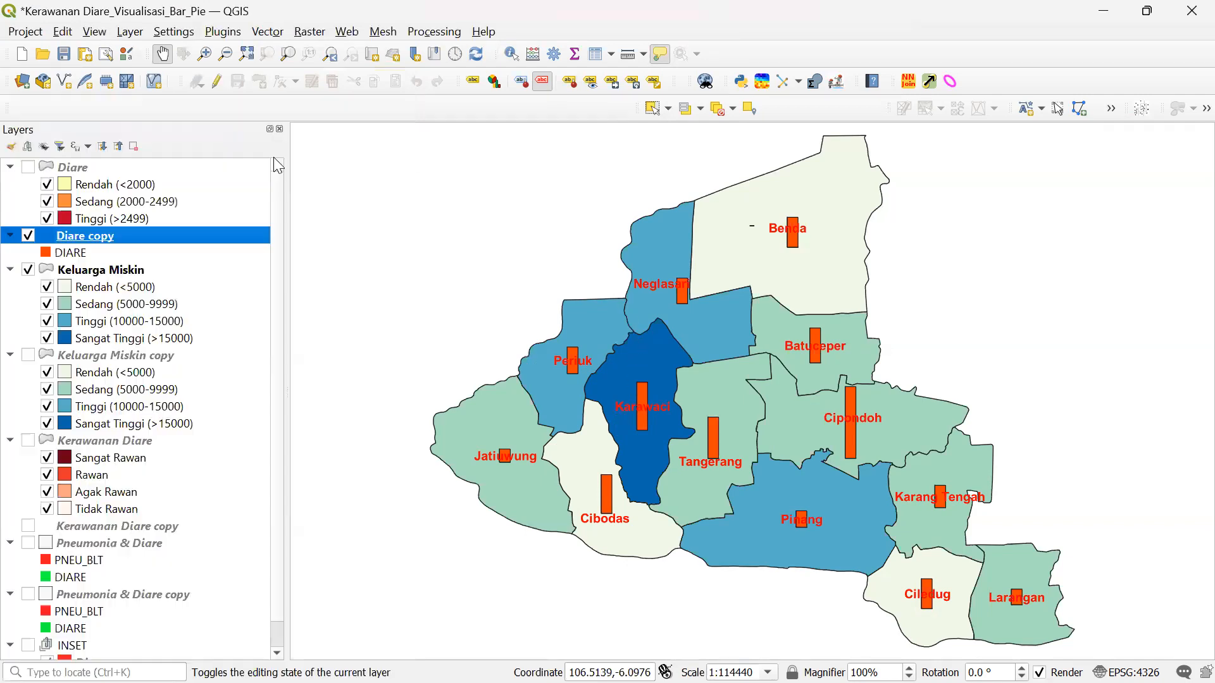
- Check how the Diare copy bars overlap the district labels and hide the Diare copy layer
click(31, 234)
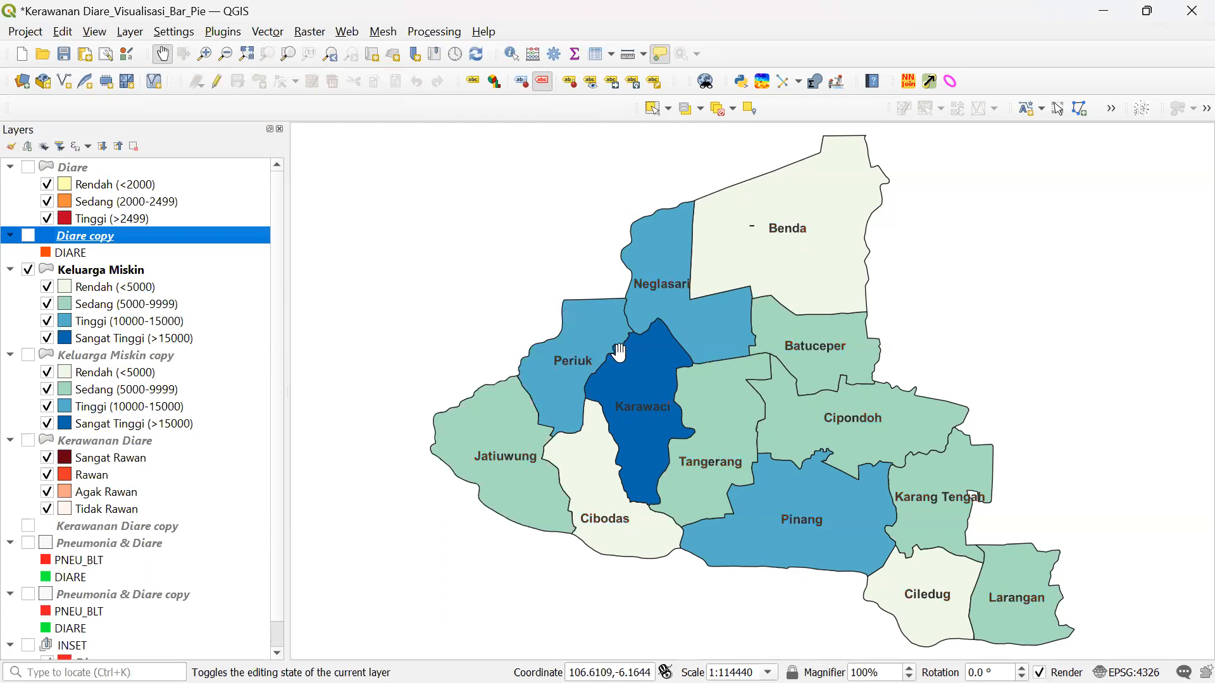
click(29, 235)
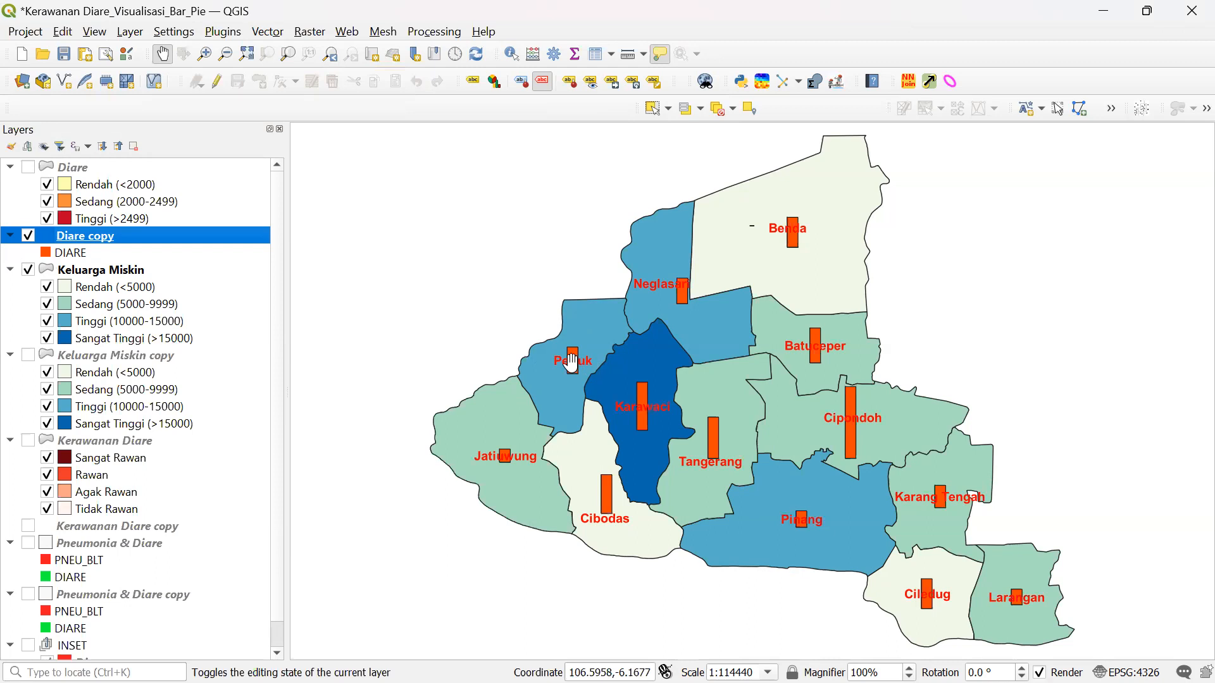
mouse_move(572, 363)
mouse_move(634, 406)
mouse_move(83, 238)
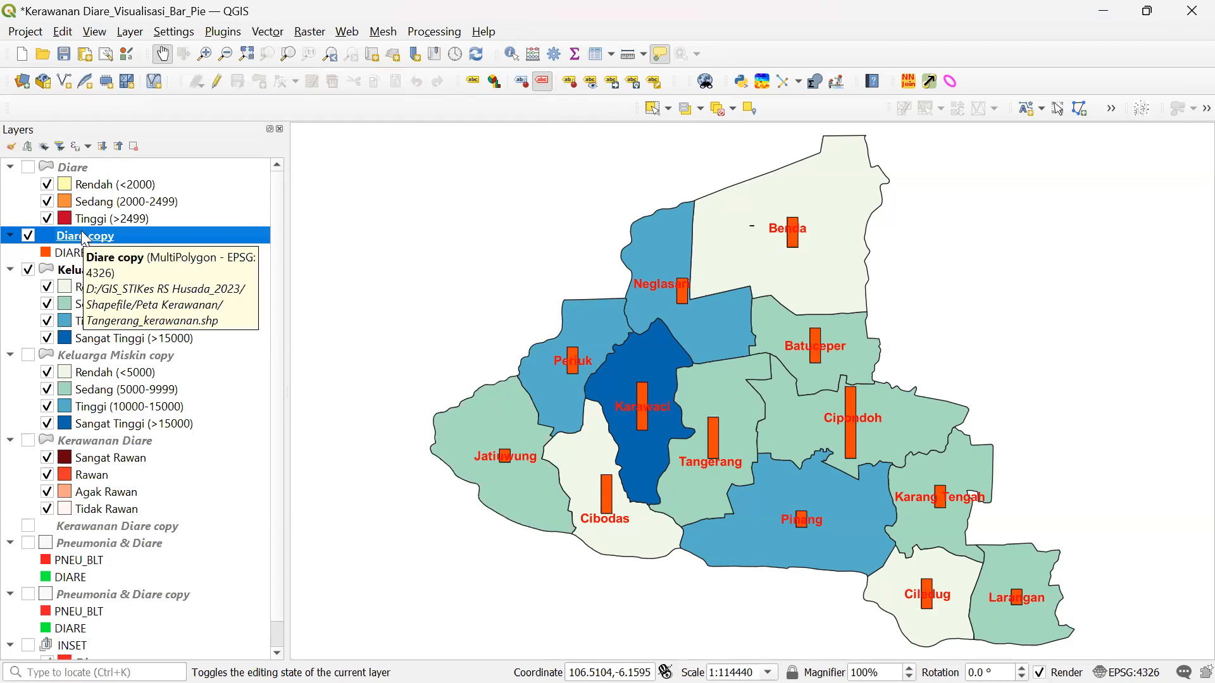
click(27, 235)
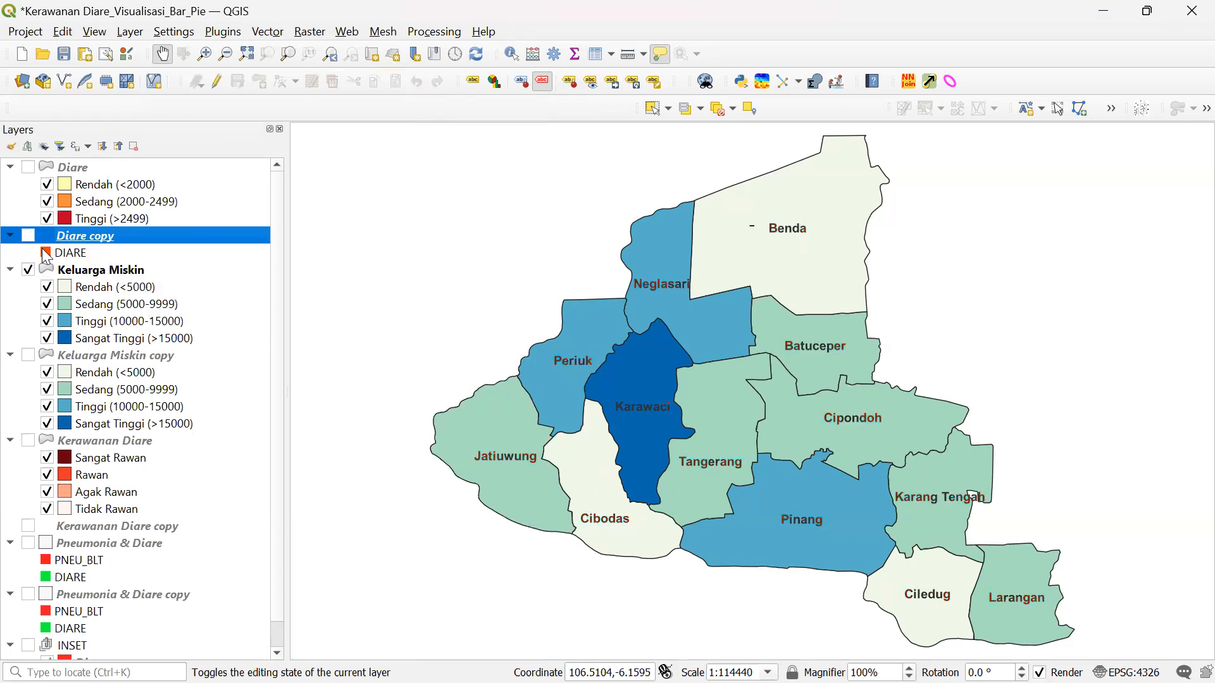
- Open the label placement settings of the Keluarga Miskin layer
click(80, 273)
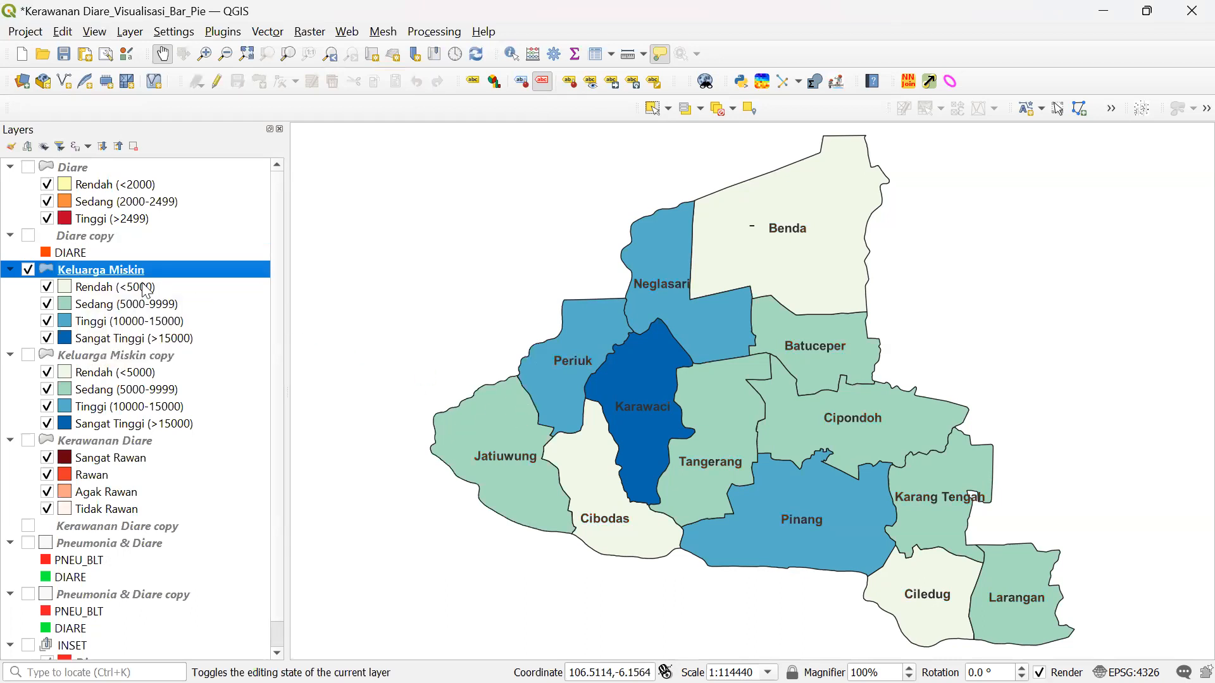
right_click(106, 273)
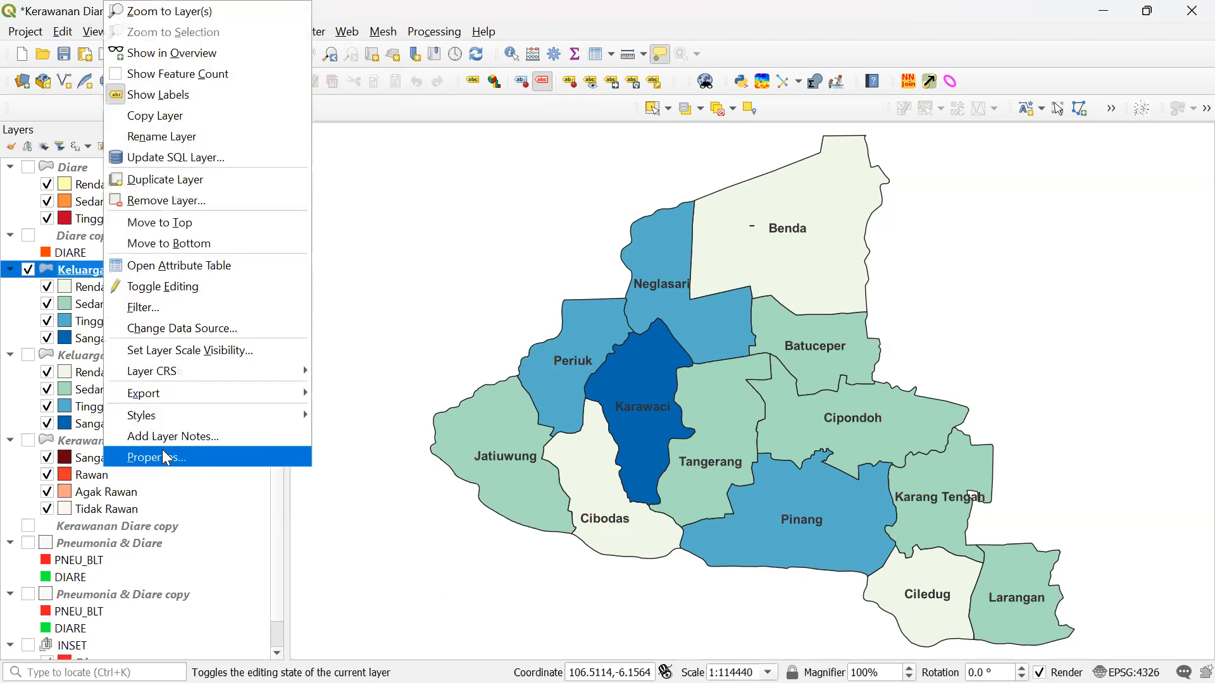
click(261, 455)
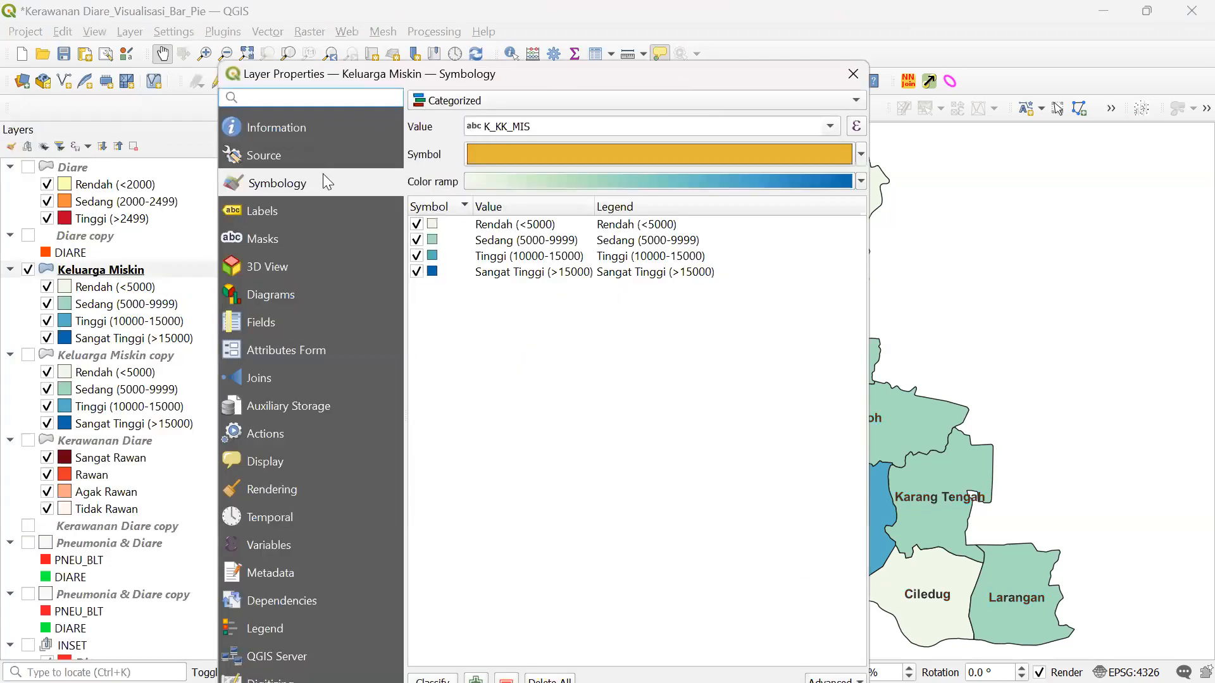
click(288, 212)
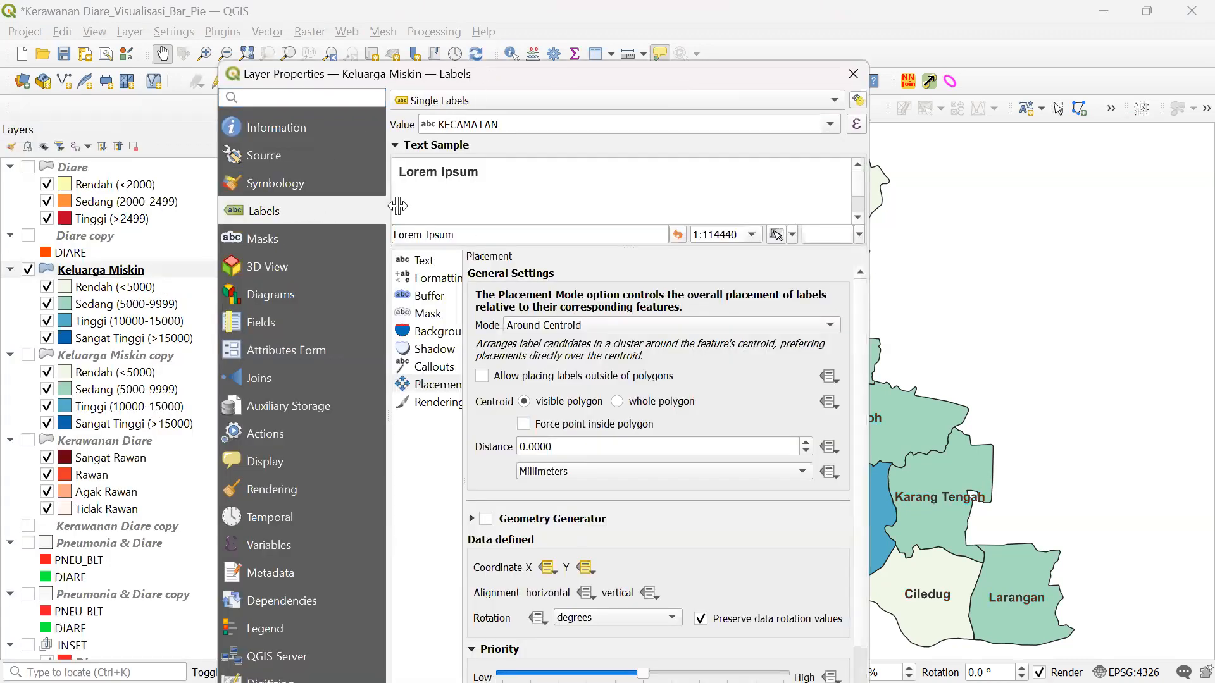
drag(521, 68, 480, 8)
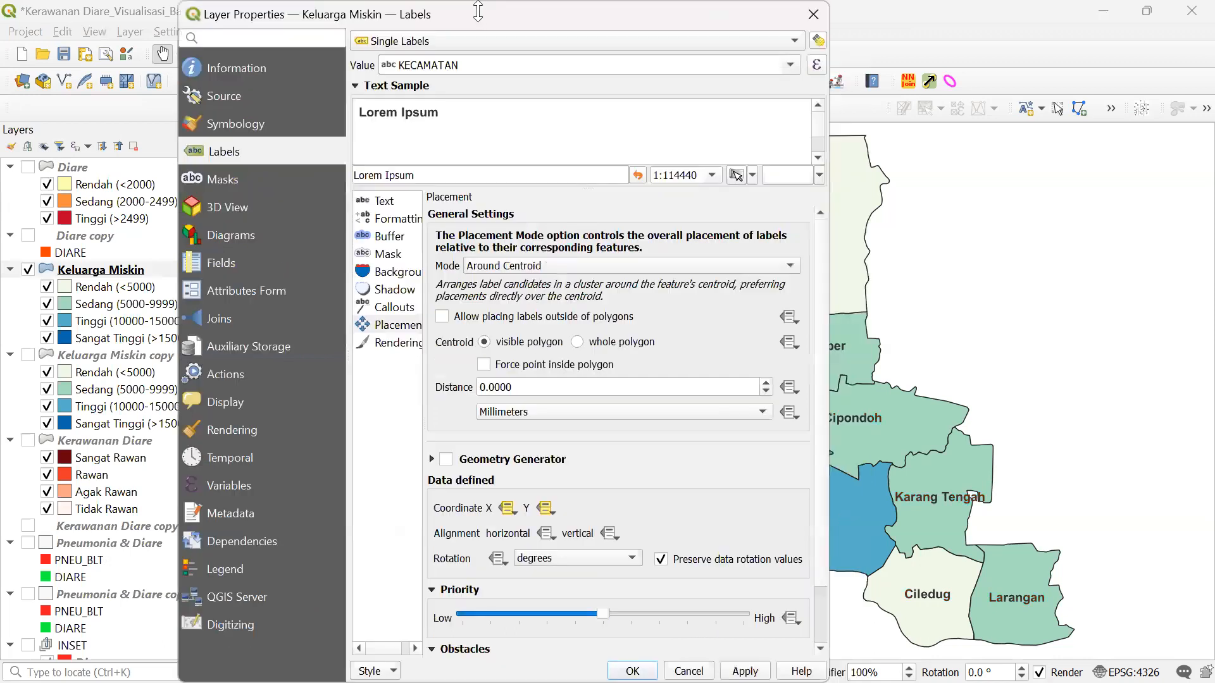
click(395, 324)
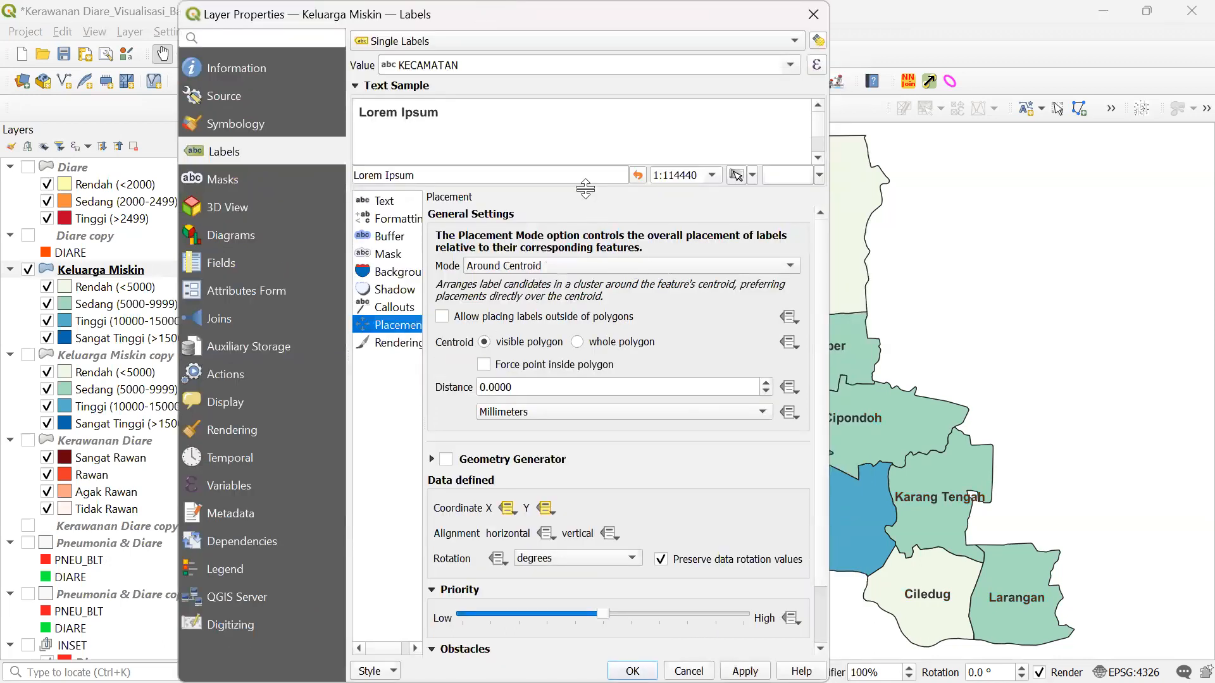
- Set the label placement mode to Offset from Centroid with the quadrant directly below the centroid
click(542, 265)
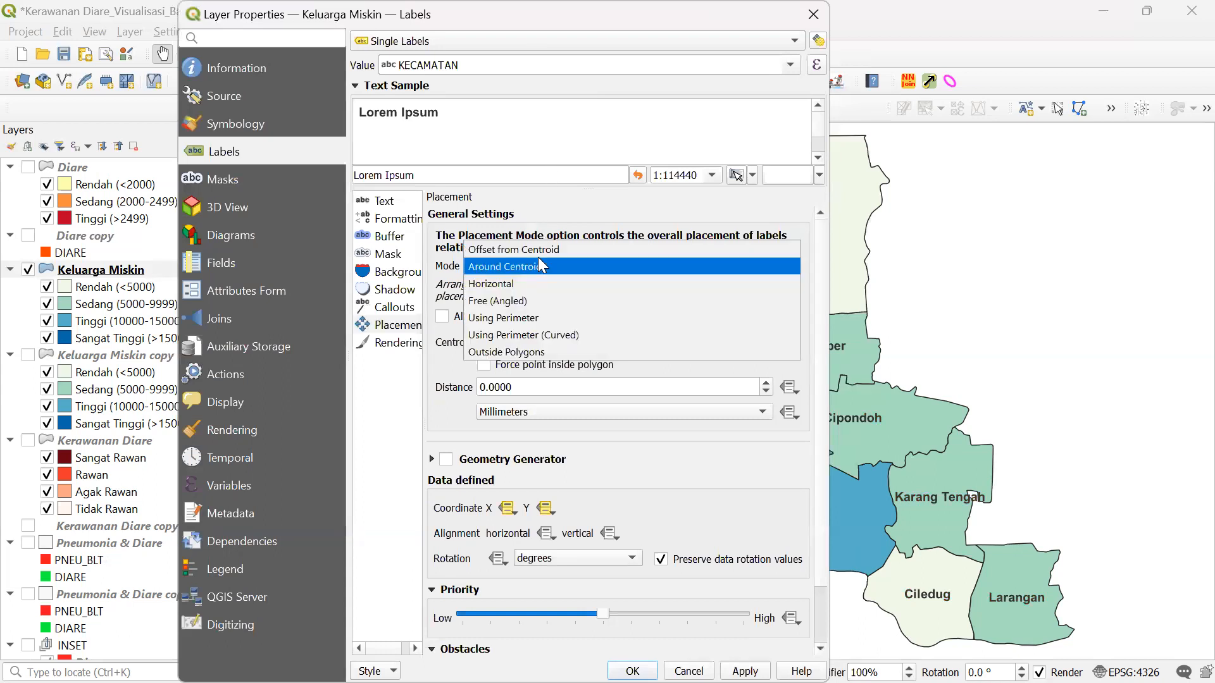
click(537, 257)
click(529, 264)
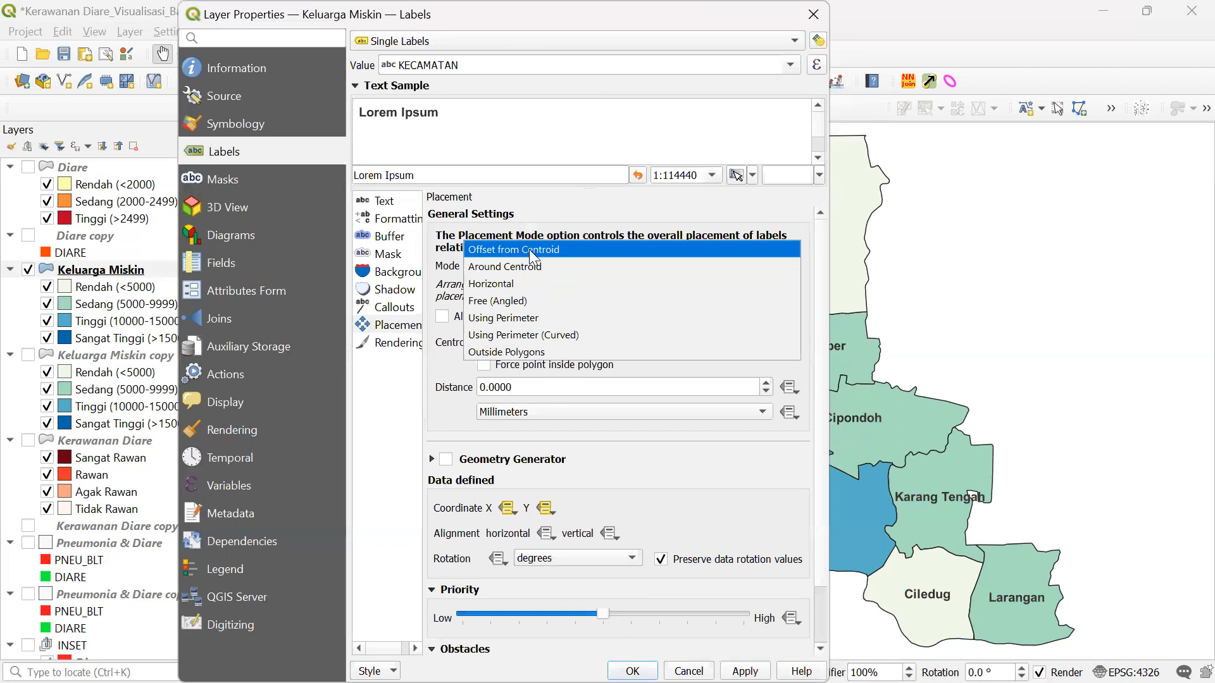
click(528, 249)
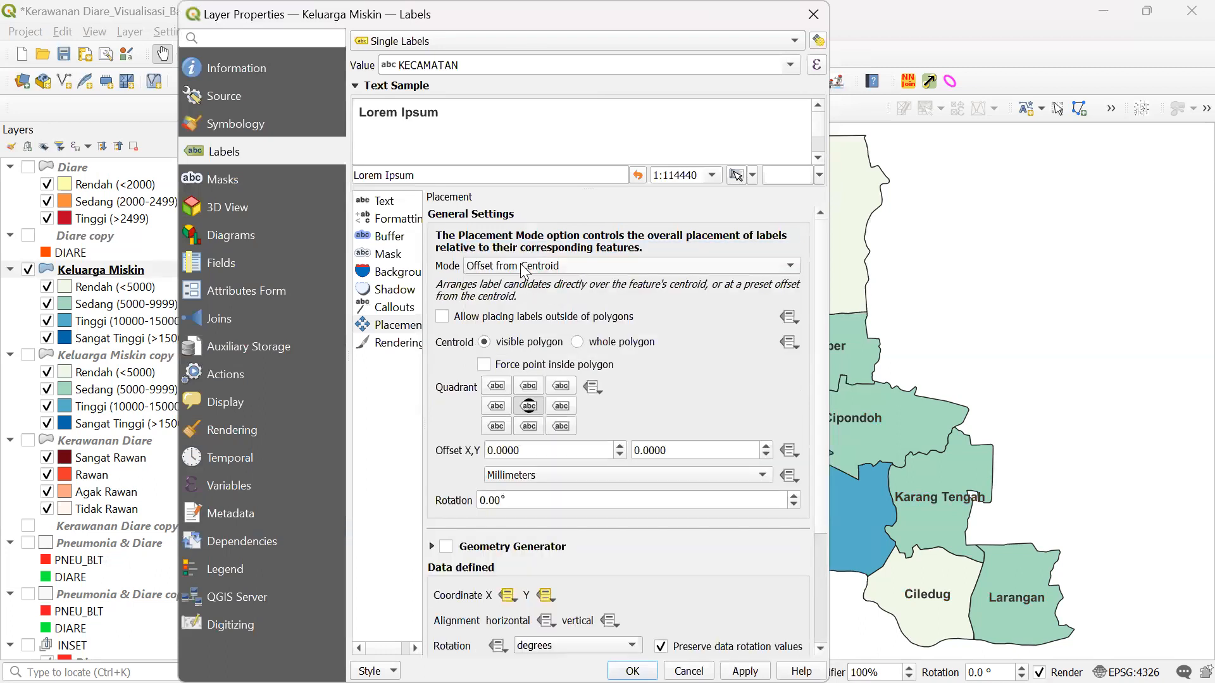
click(523, 265)
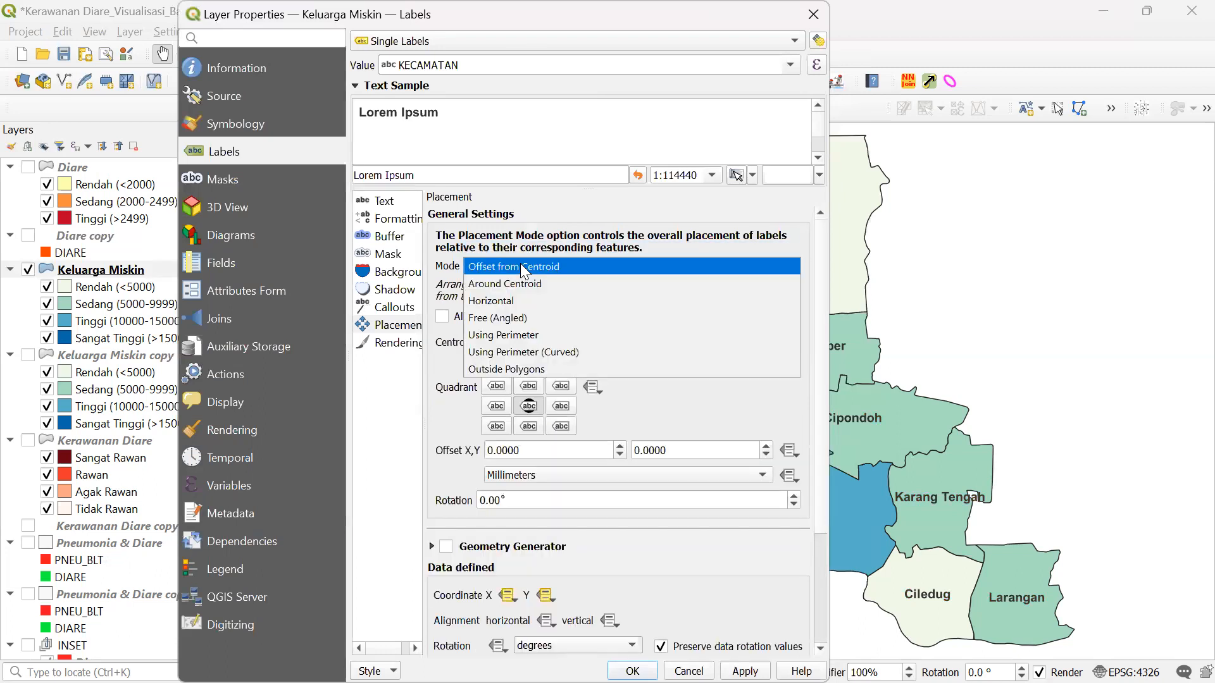
click(520, 263)
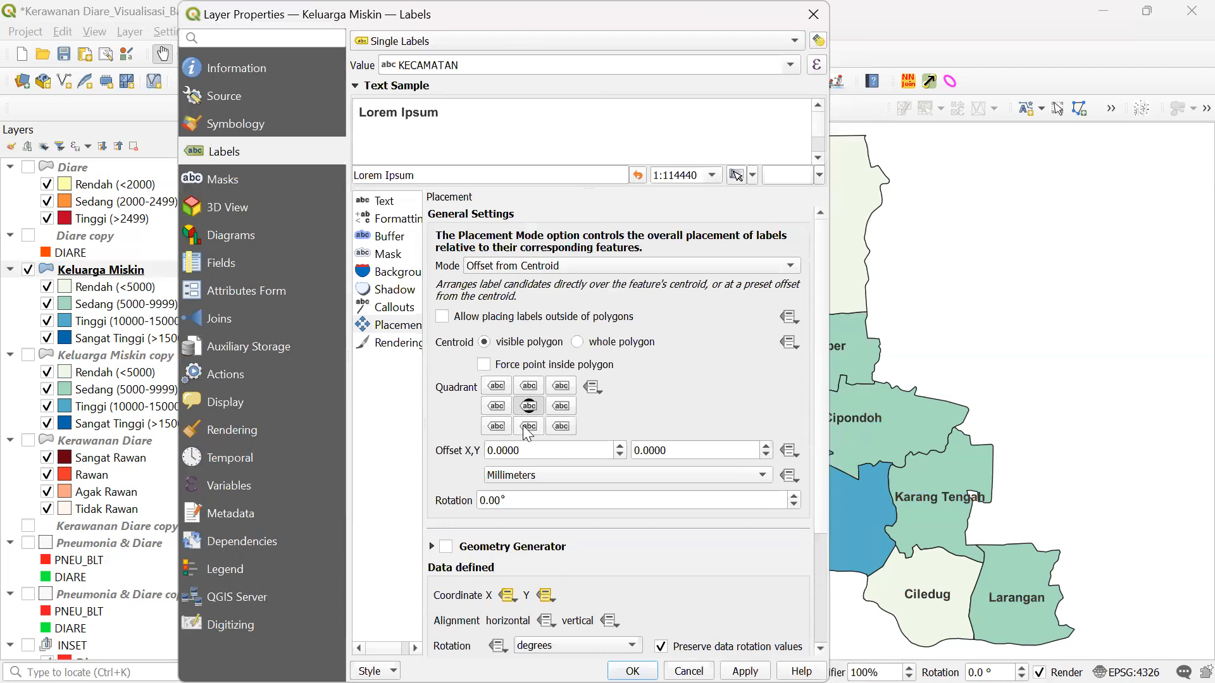
click(523, 267)
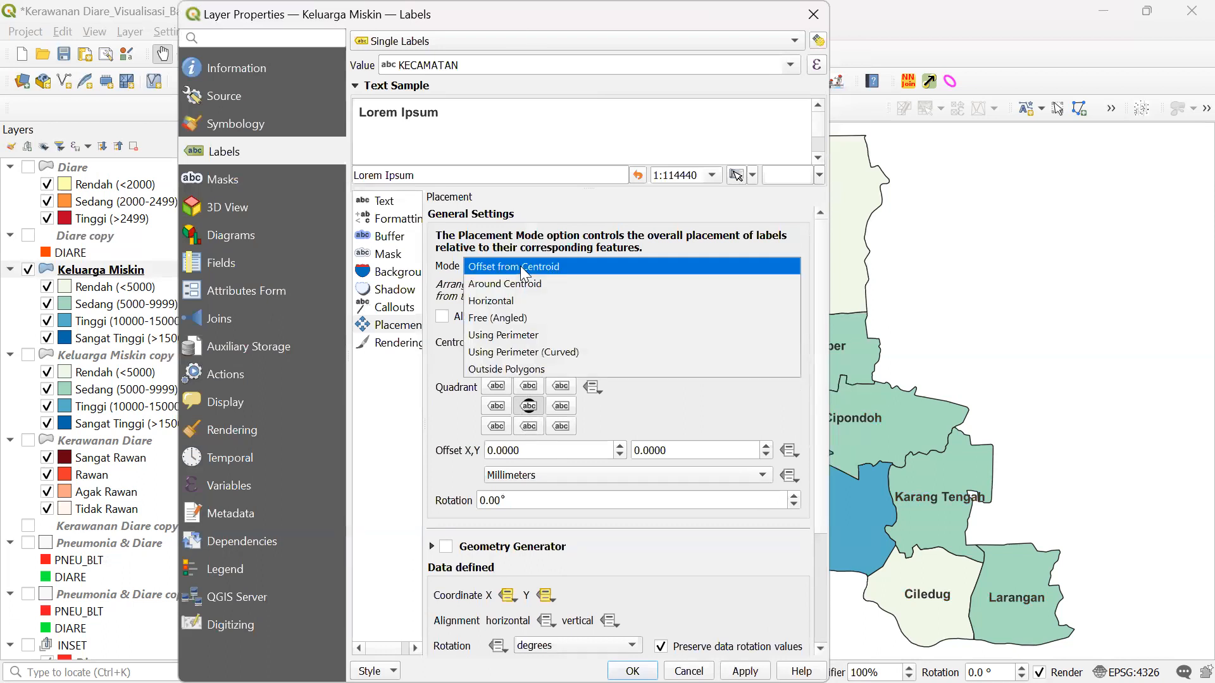
click(520, 266)
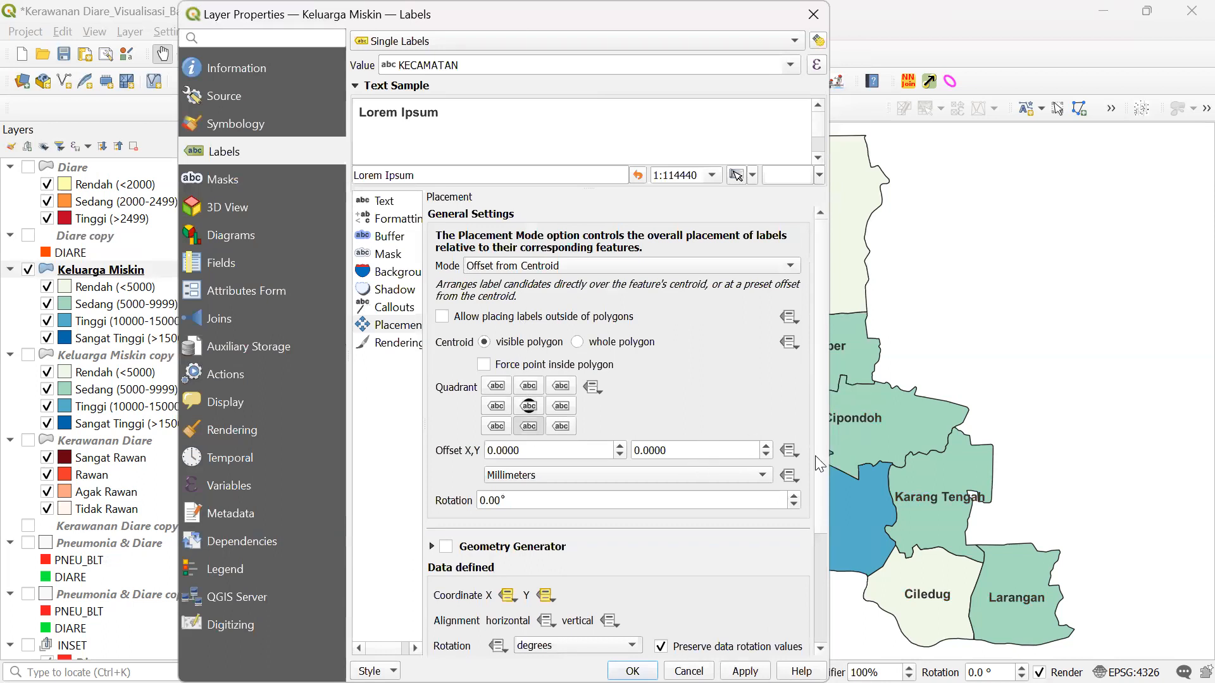
- Set the vertical label offset to 3 mm and apply it to the Keluarga Miskin map
double_click(683, 447)
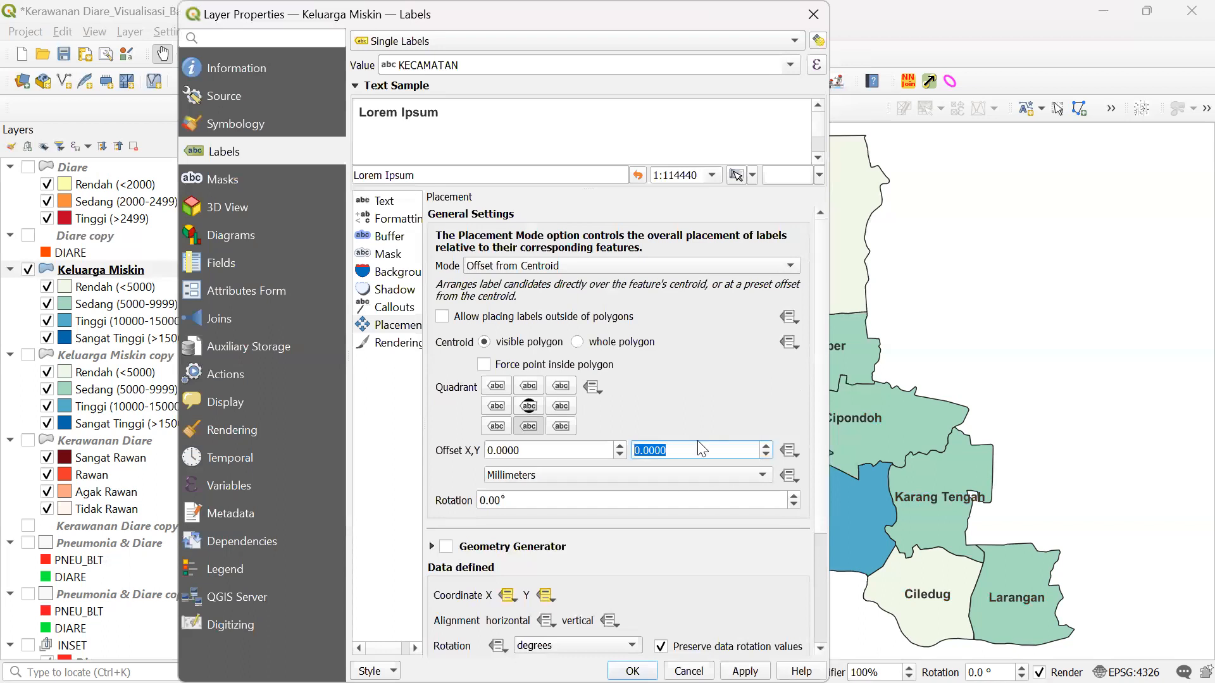
text(3)
drag(527, 15, 275, 15)
click(494, 672)
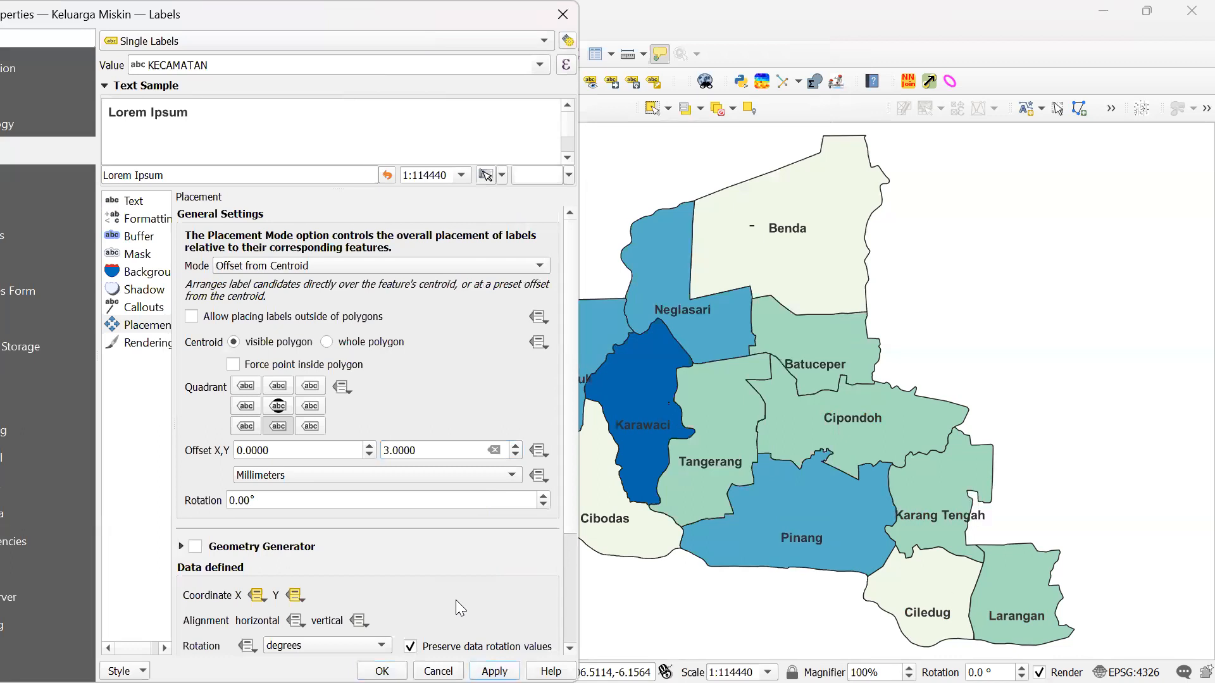
- Set the vertical label offset to 4 mm, apply it and close the layer properties
click(439, 446)
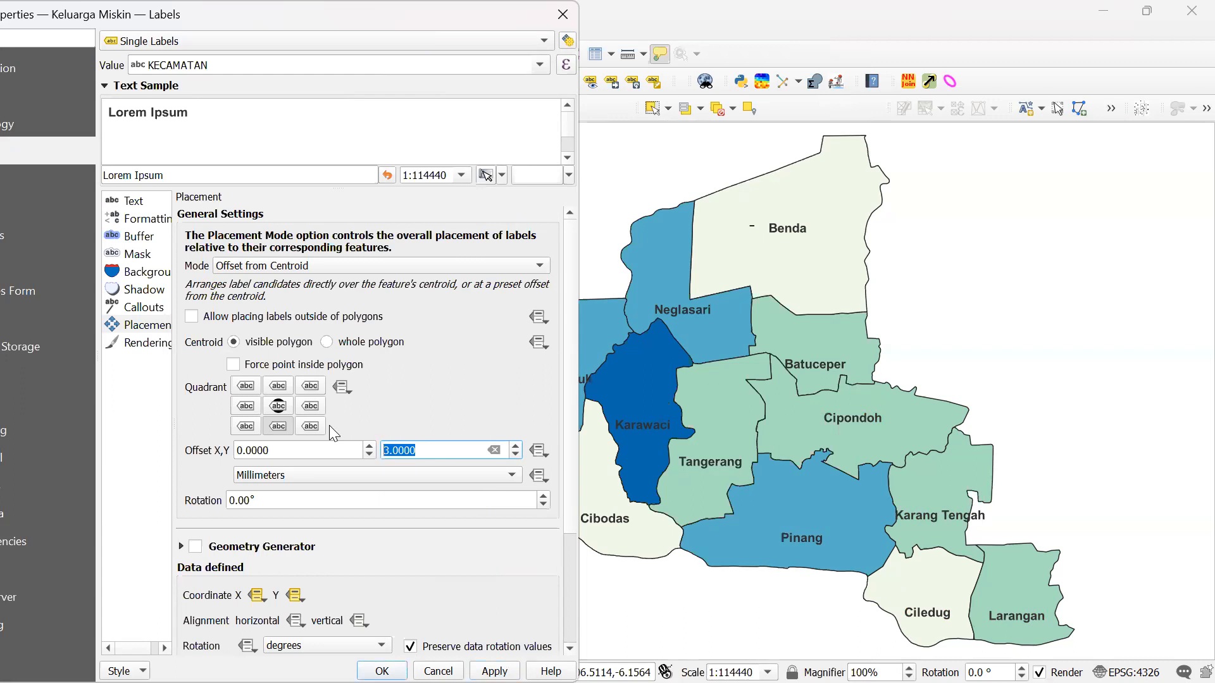
text(4)
key(Tab)
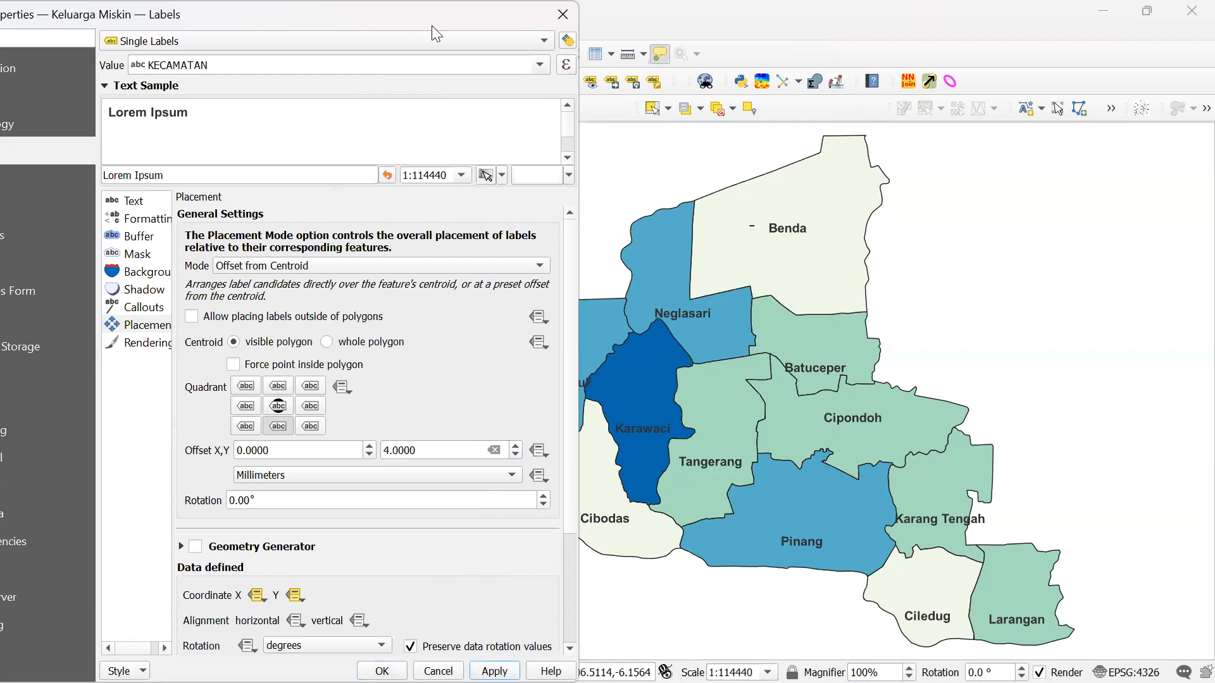
drag(434, 16, 609, 379)
click(737, 378)
- Show the Diare copy bars again and check how they sit relative to the district labels
click(29, 236)
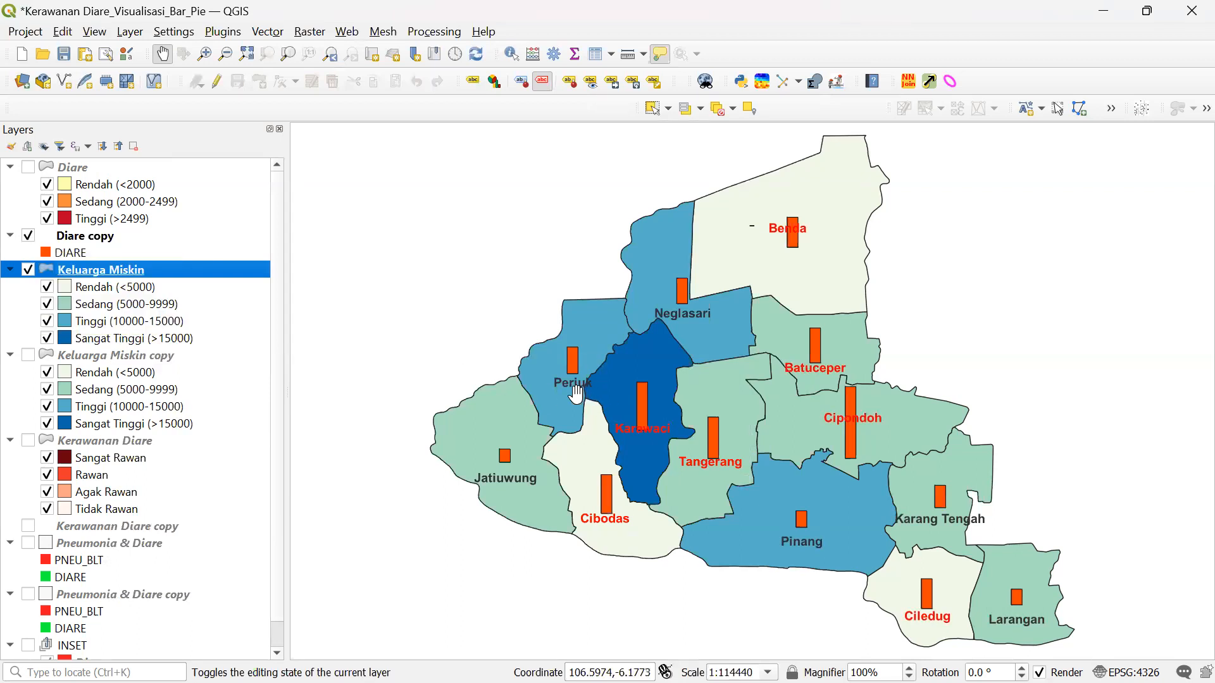
mouse_move(580, 392)
mouse_move(689, 306)
- Reopen the Keluarga Miskin label placement settings, set the vertical offset to 9 mm and apply it
right_click(89, 273)
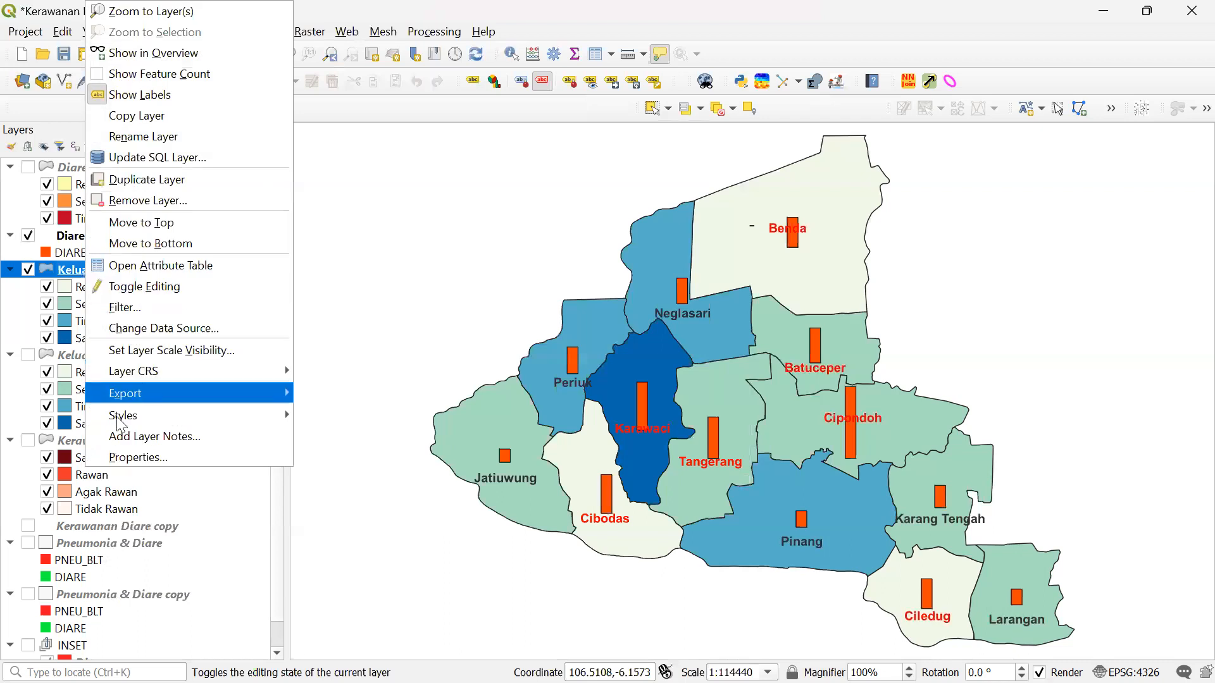
click(121, 455)
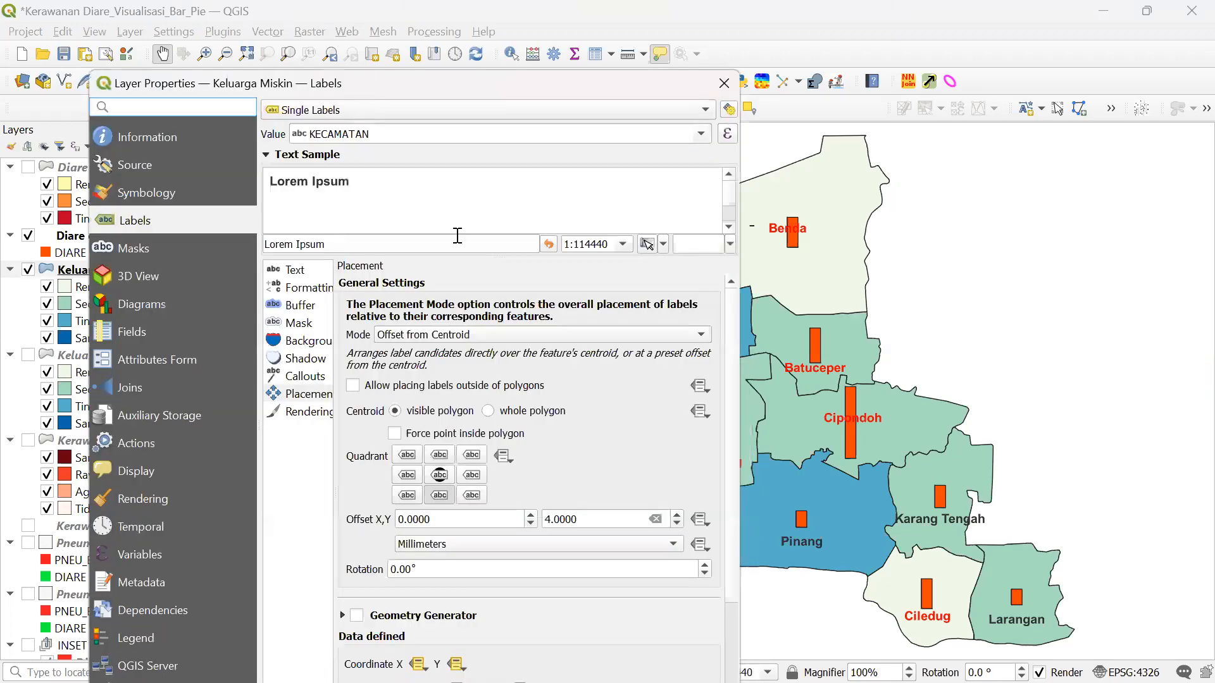
click(601, 519)
text(8)
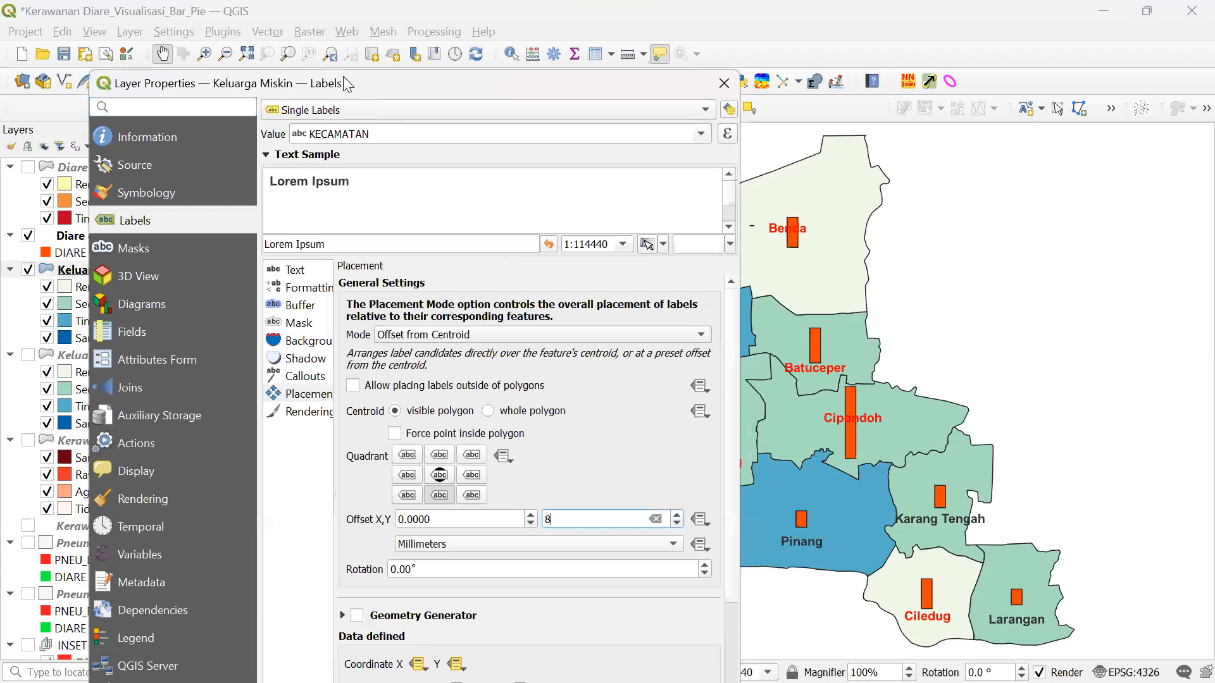
drag(343, 76, 236, 11)
key(BackSpace)
text(9)
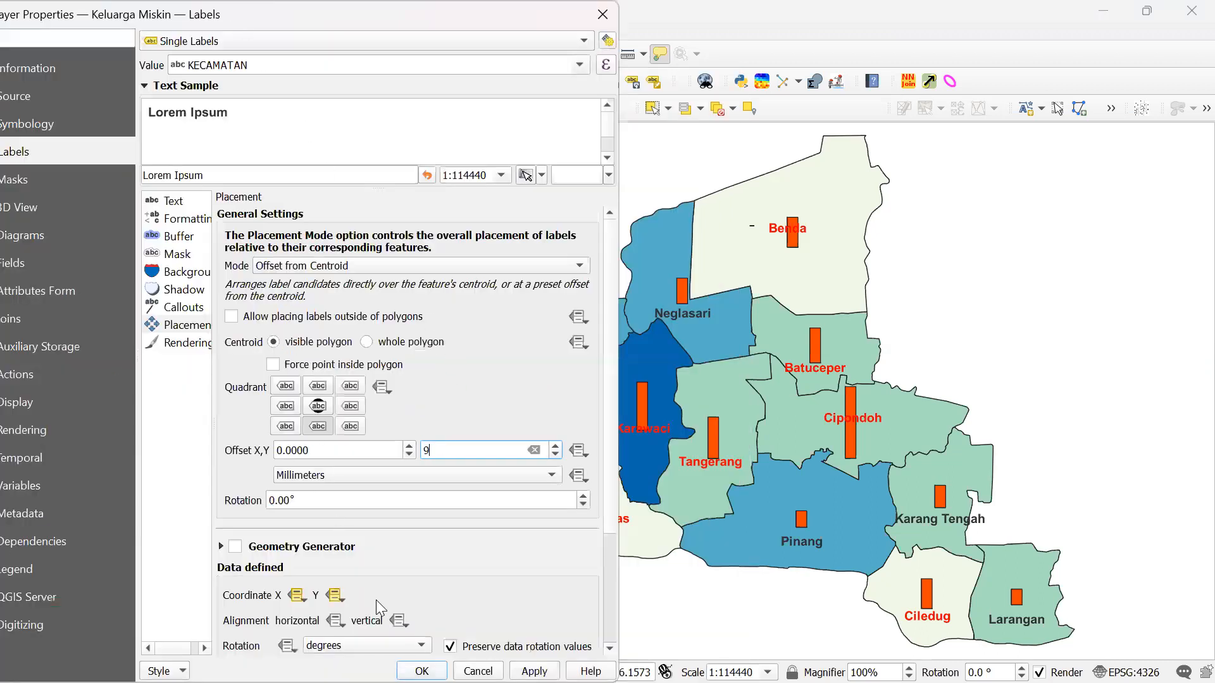
drag(343, 17, 205, 17)
click(397, 671)
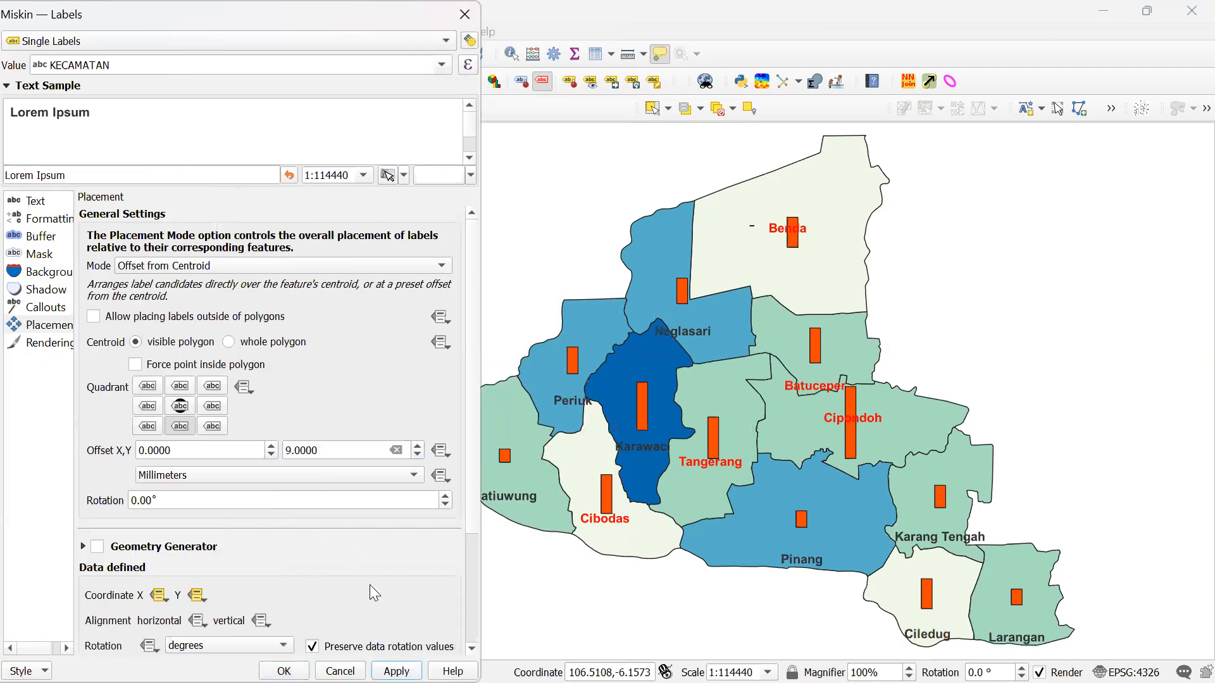
- Try a vertical label offset of 10 mm on the map and return it to 9 mm
double_click(325, 449)
text(10)
key(Tab)
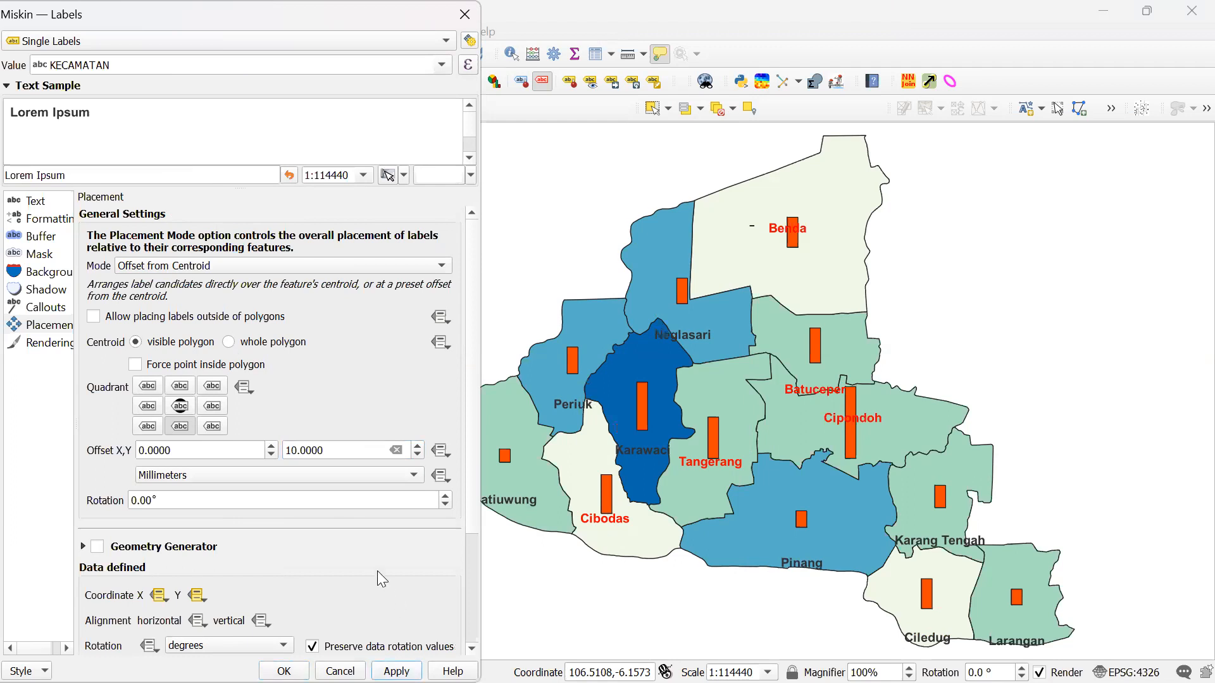
double_click(336, 445)
text(9)
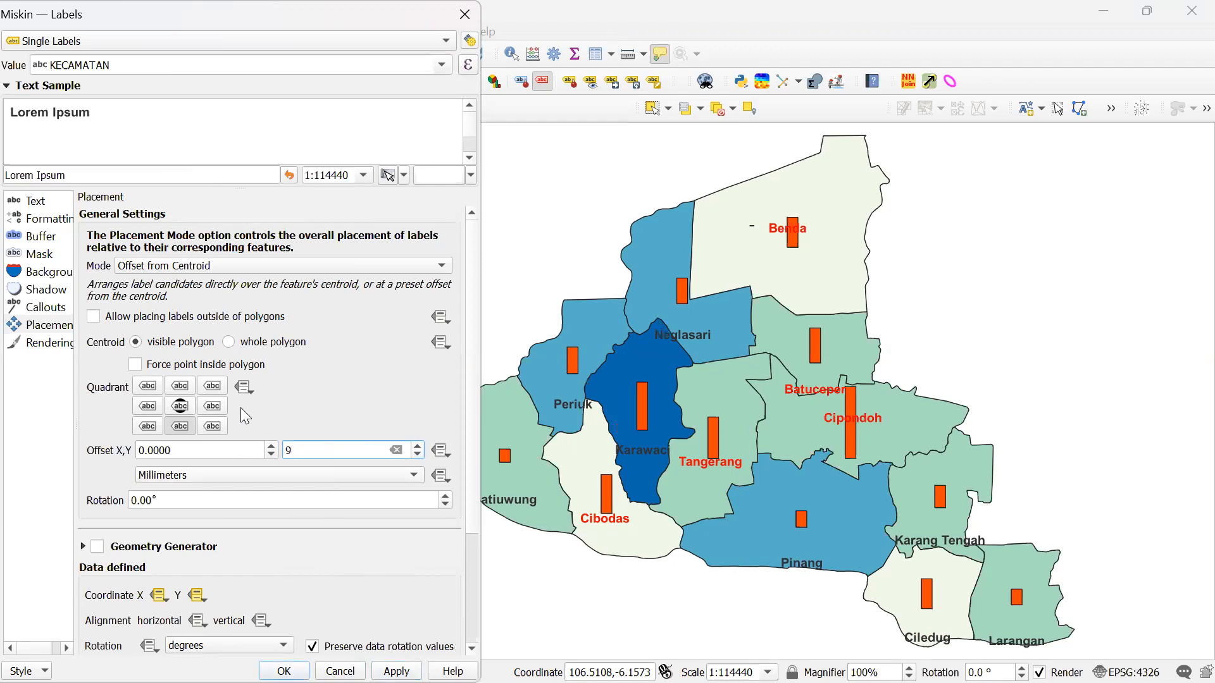
key(Return)
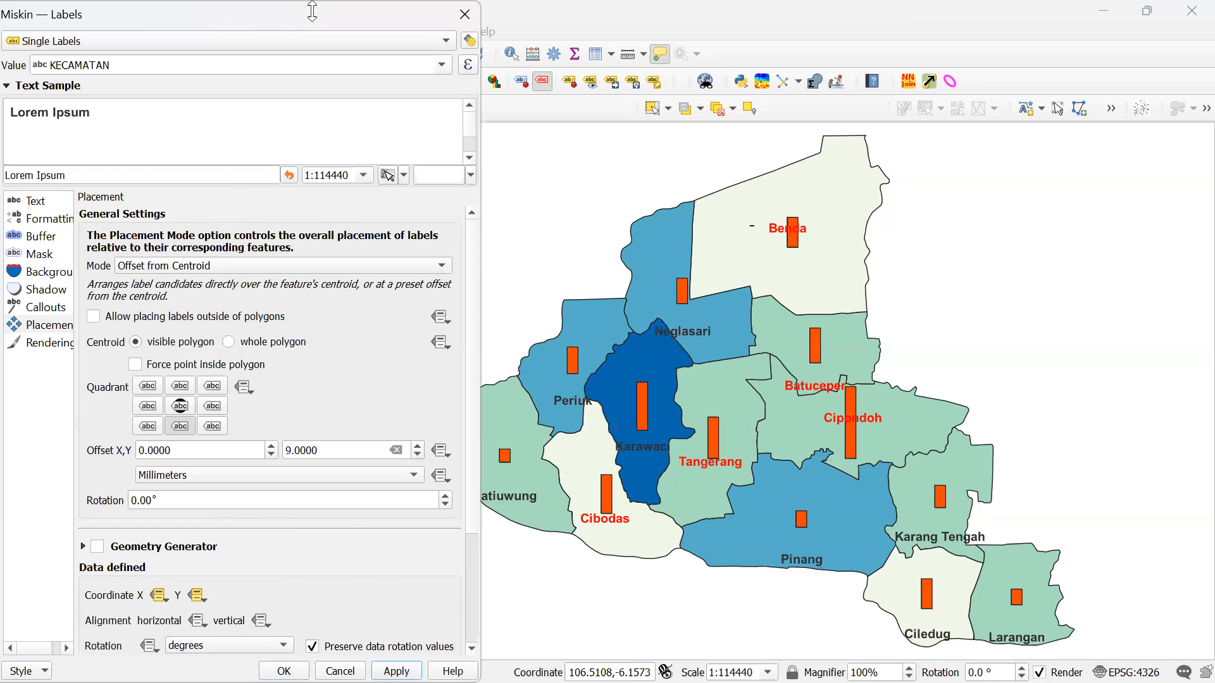
- Look through the Keluarga Miskin label settings for formatting, buffer, mask, background, shadow, callouts, placement and rendering
drag(232, 16, 329, 15)
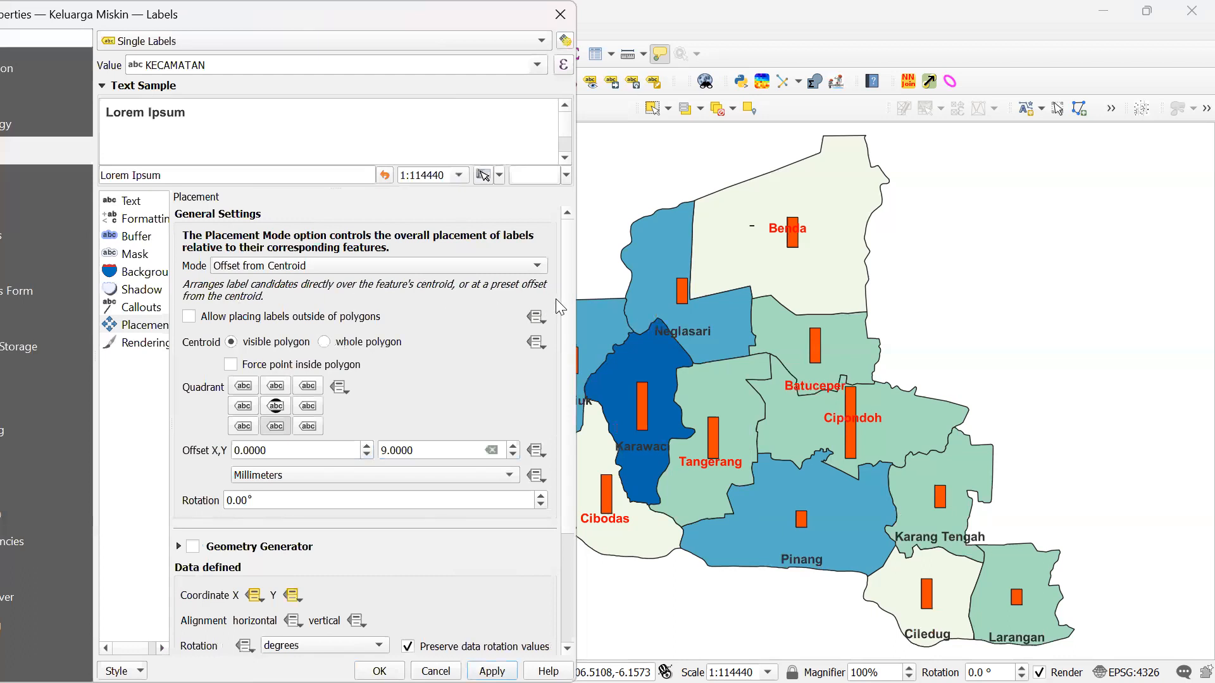
drag(568, 307, 566, 340)
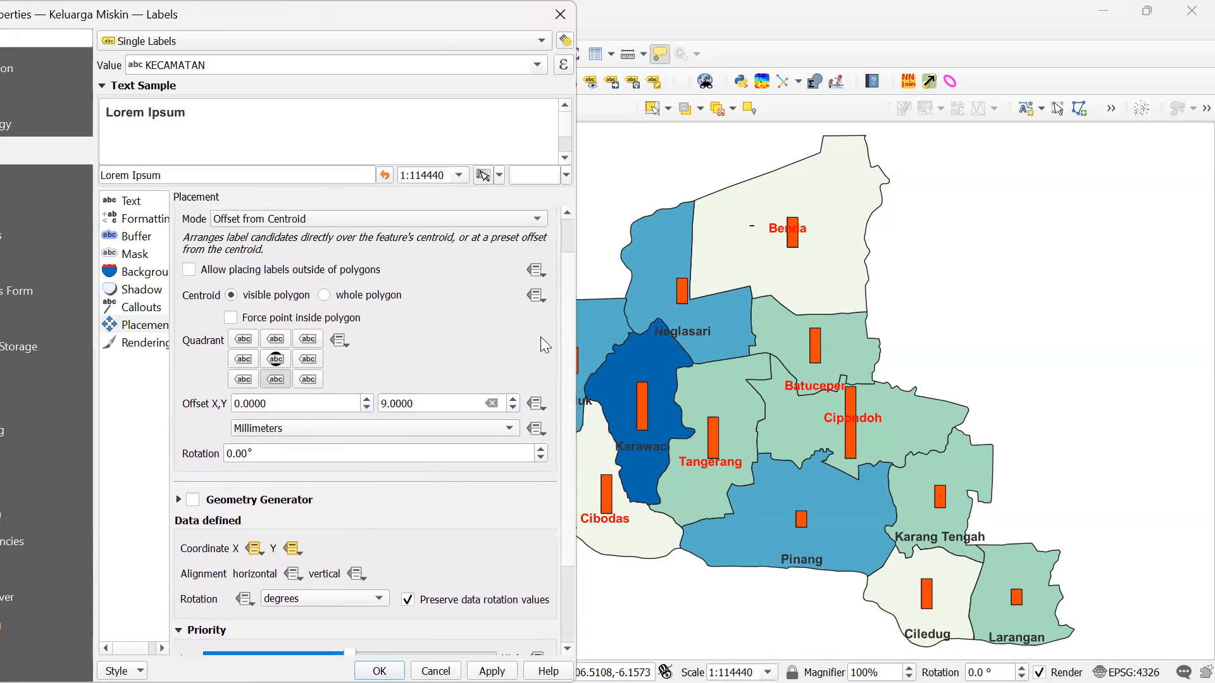
click(138, 207)
click(136, 222)
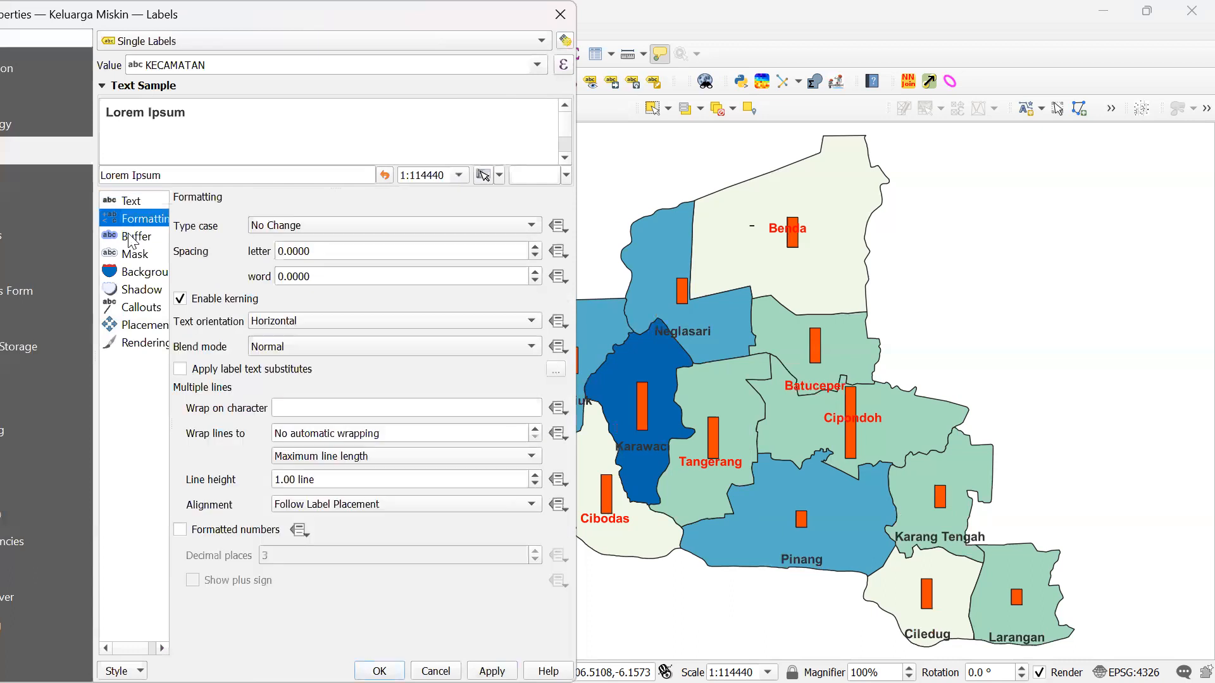
click(150, 239)
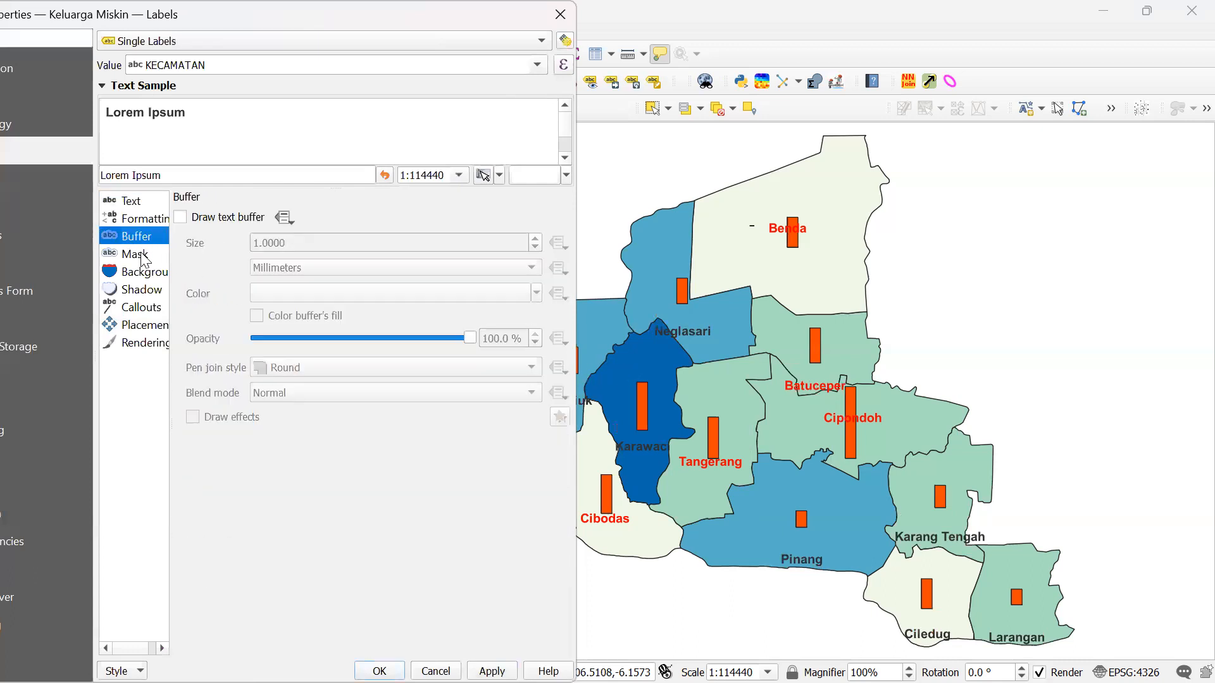
click(143, 255)
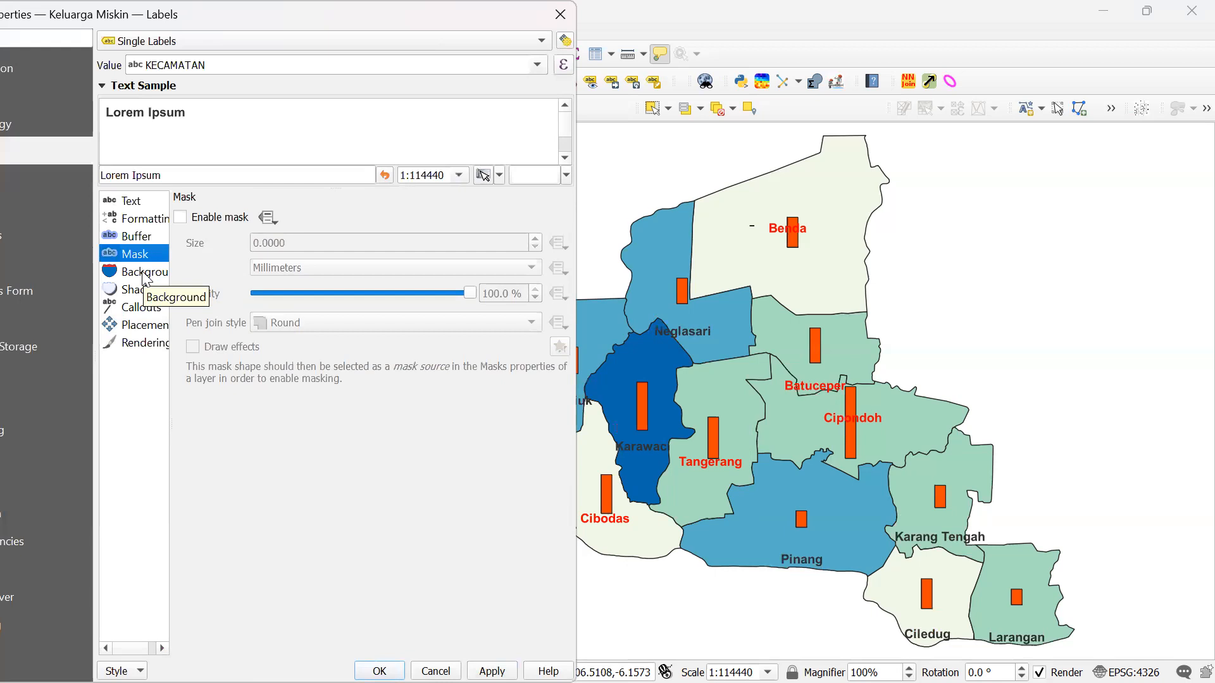
click(145, 276)
click(145, 291)
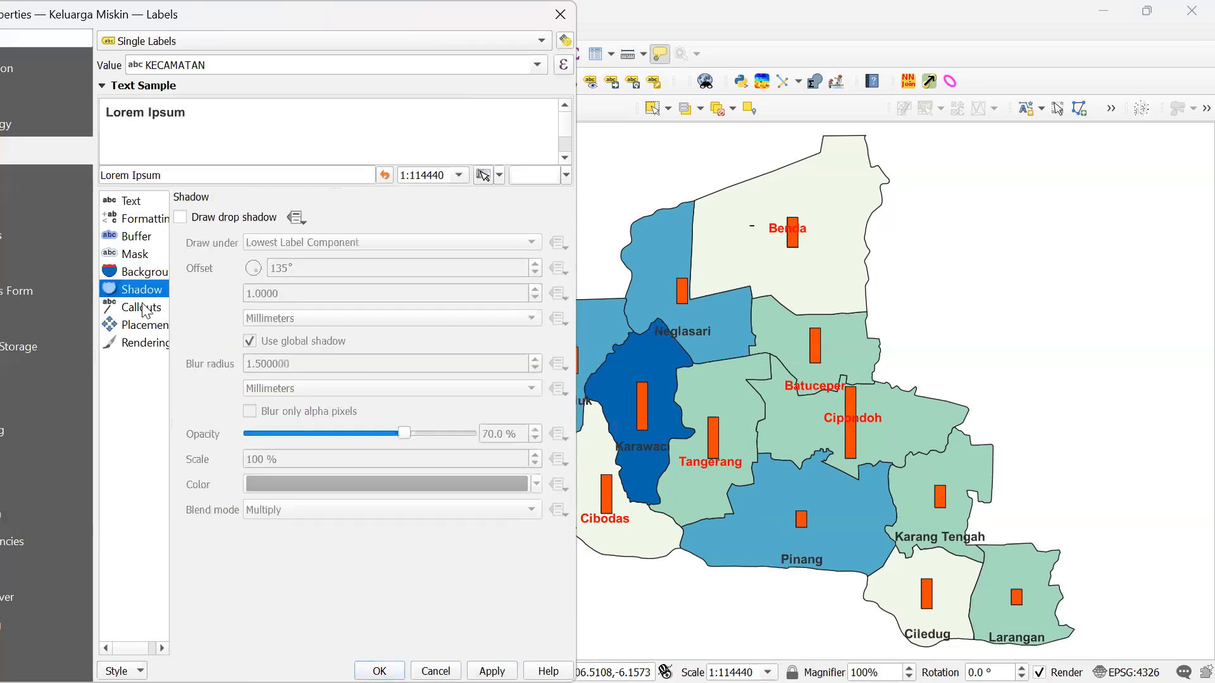
click(144, 309)
click(146, 330)
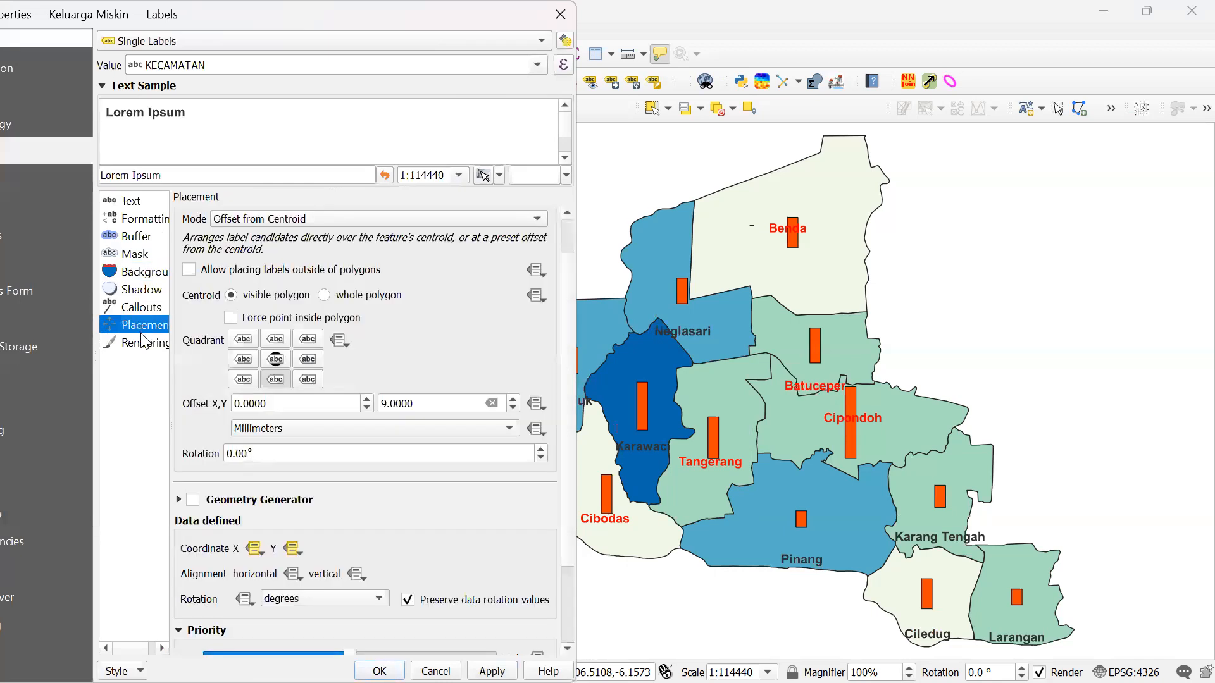
click(145, 348)
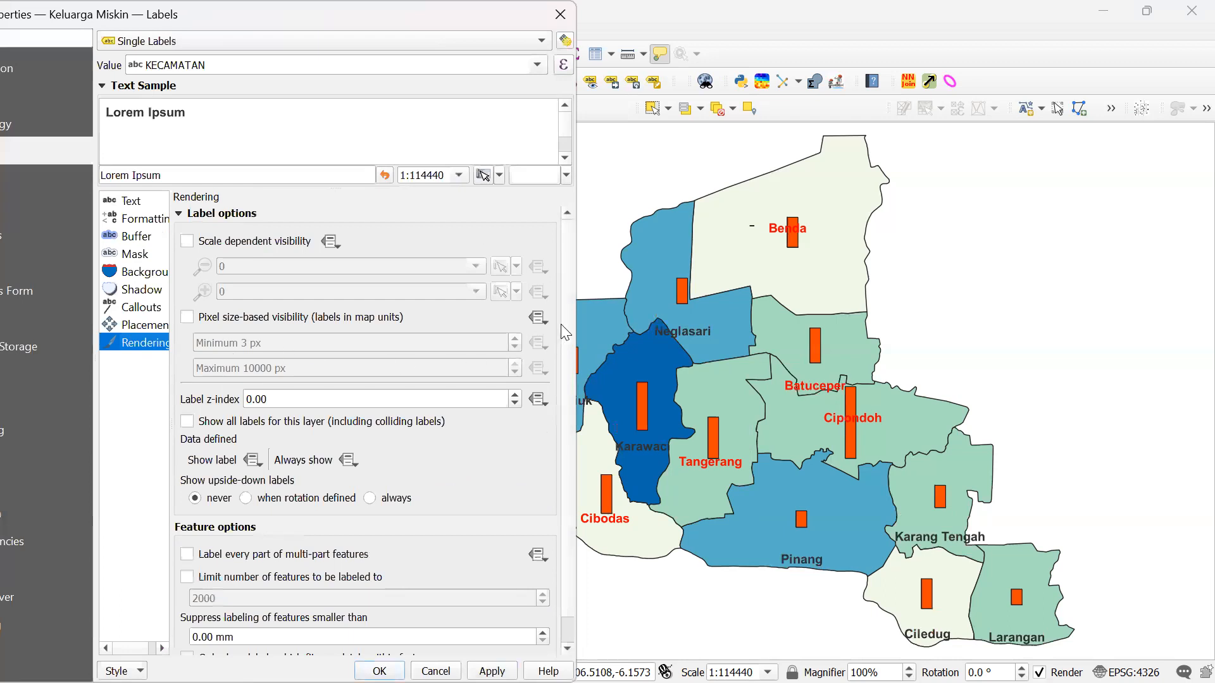
- Review the label rendering options and the remaining placement, priority and obstacle options, and close the layer properties
scroll(561, 329, down, 2)
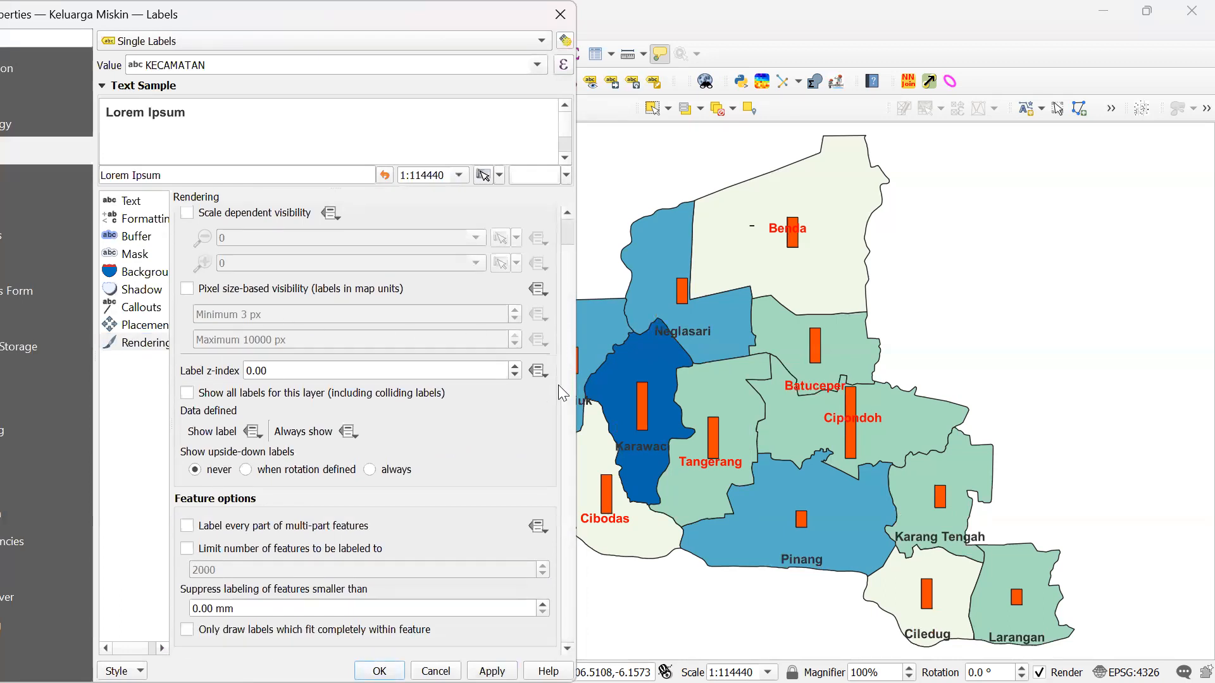
scroll(561, 335, up, 1)
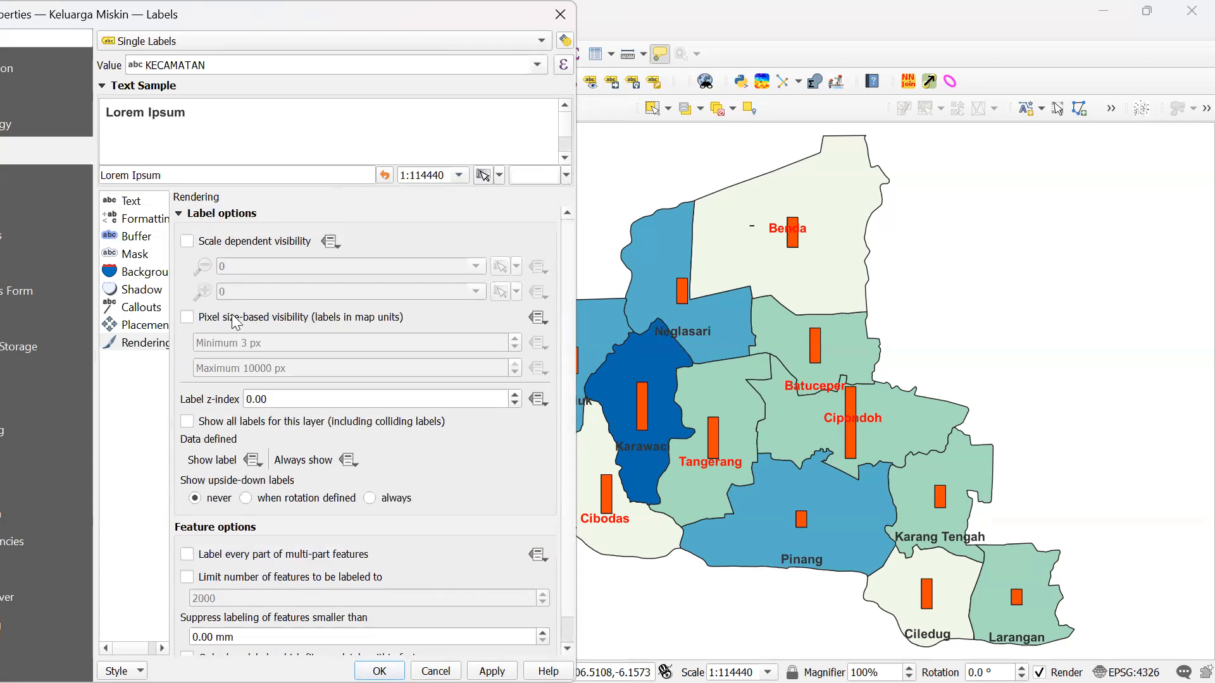
click(147, 324)
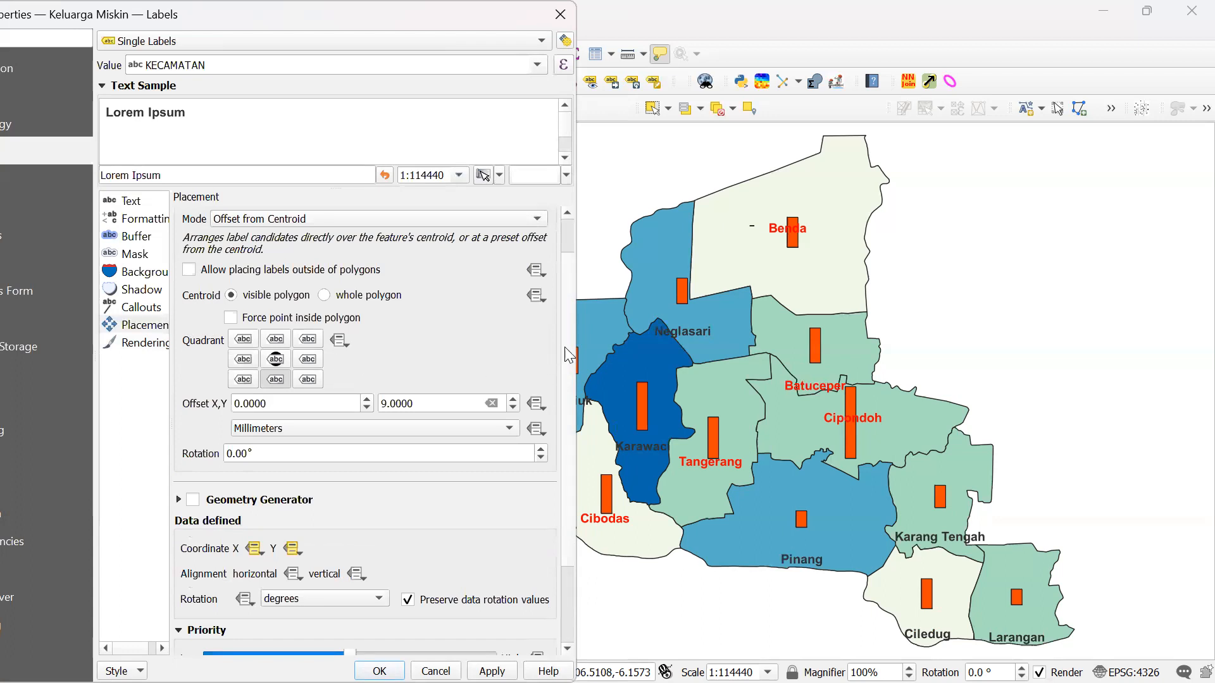
scroll(549, 379, down, 3)
scroll(551, 412, down, 1)
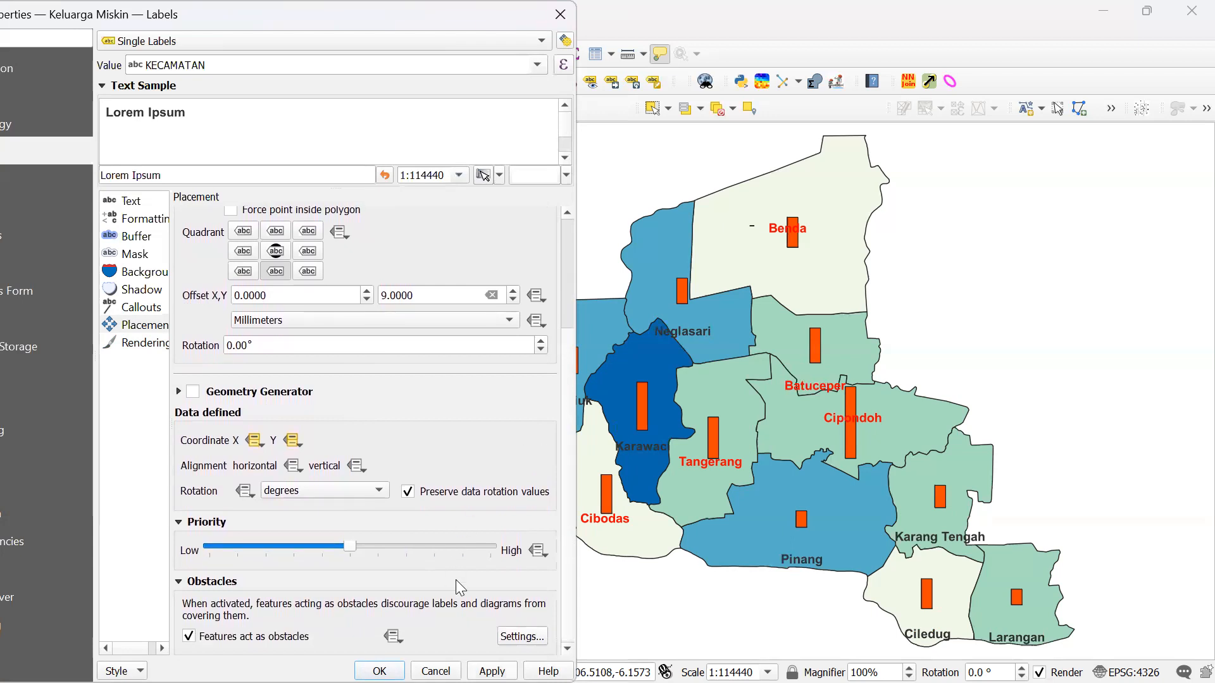
key(alt+a)
key(Escape)
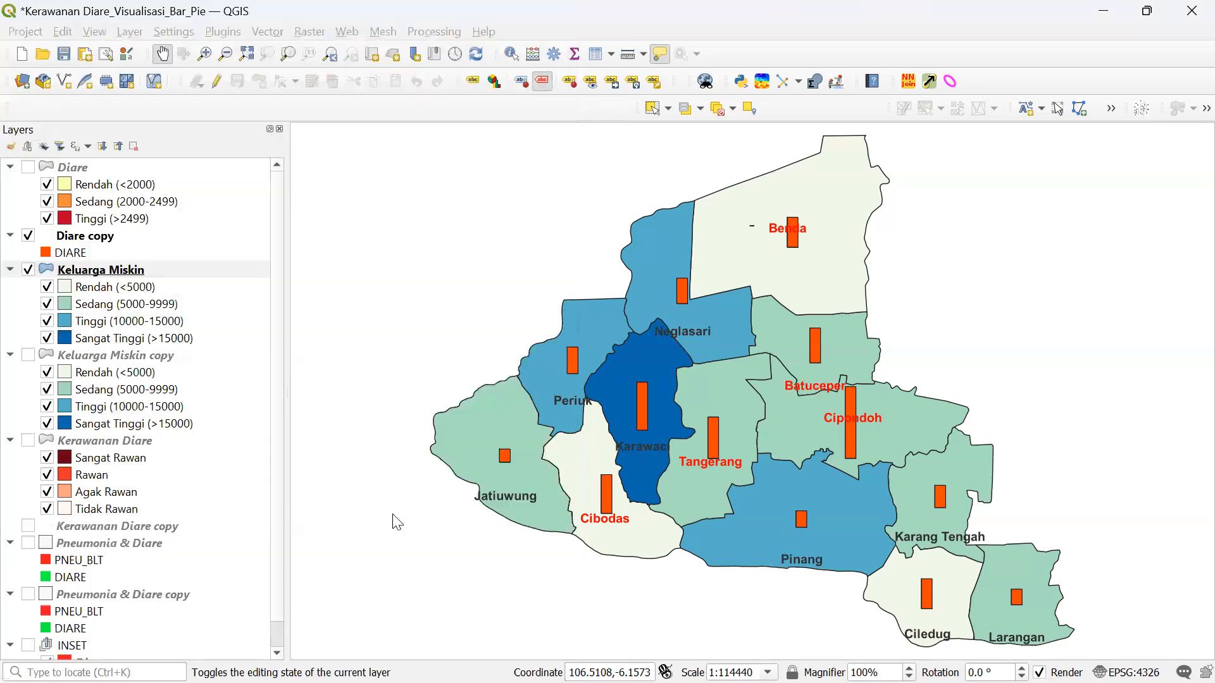
- Hide Keluarga Miskin and show Keluarga Miskin copy, comparing the label positions of the two layers on the map
click(124, 278)
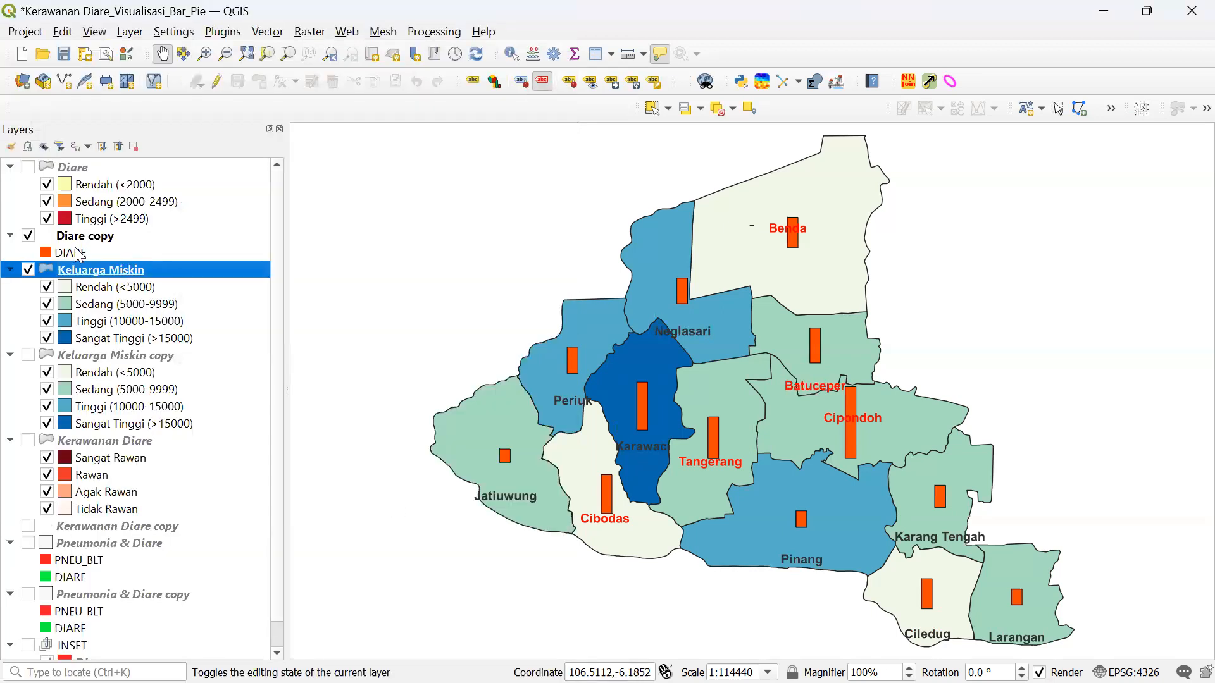
click(28, 270)
click(27, 355)
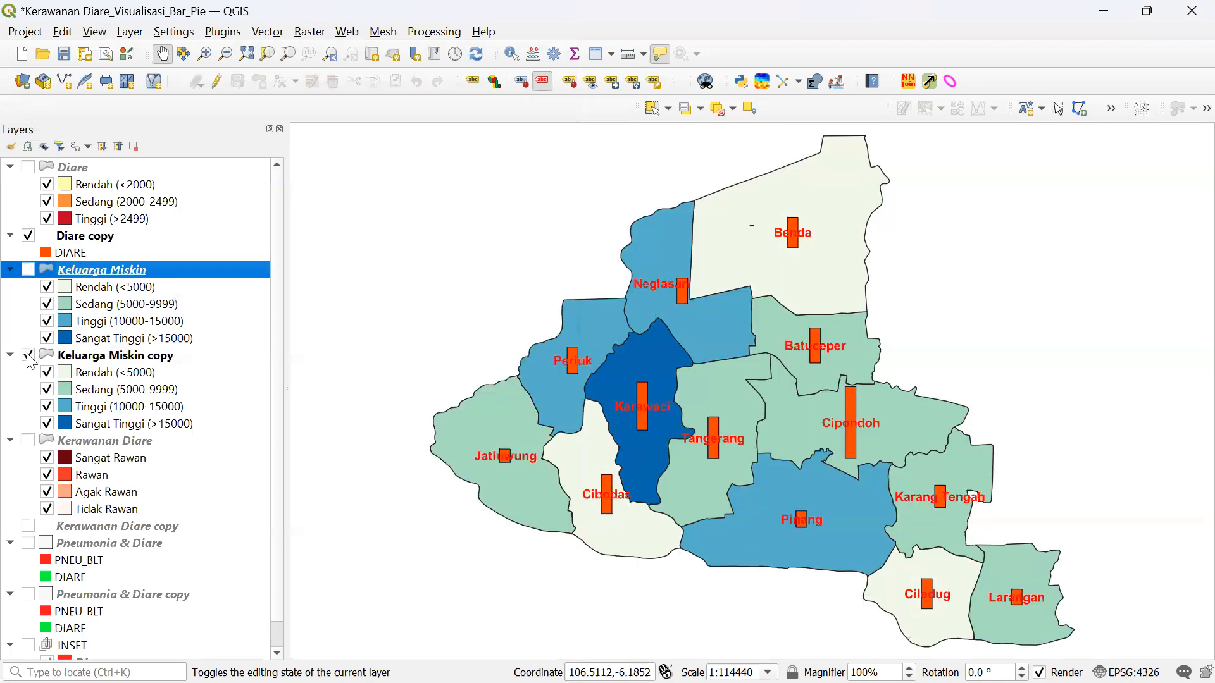
click(28, 270)
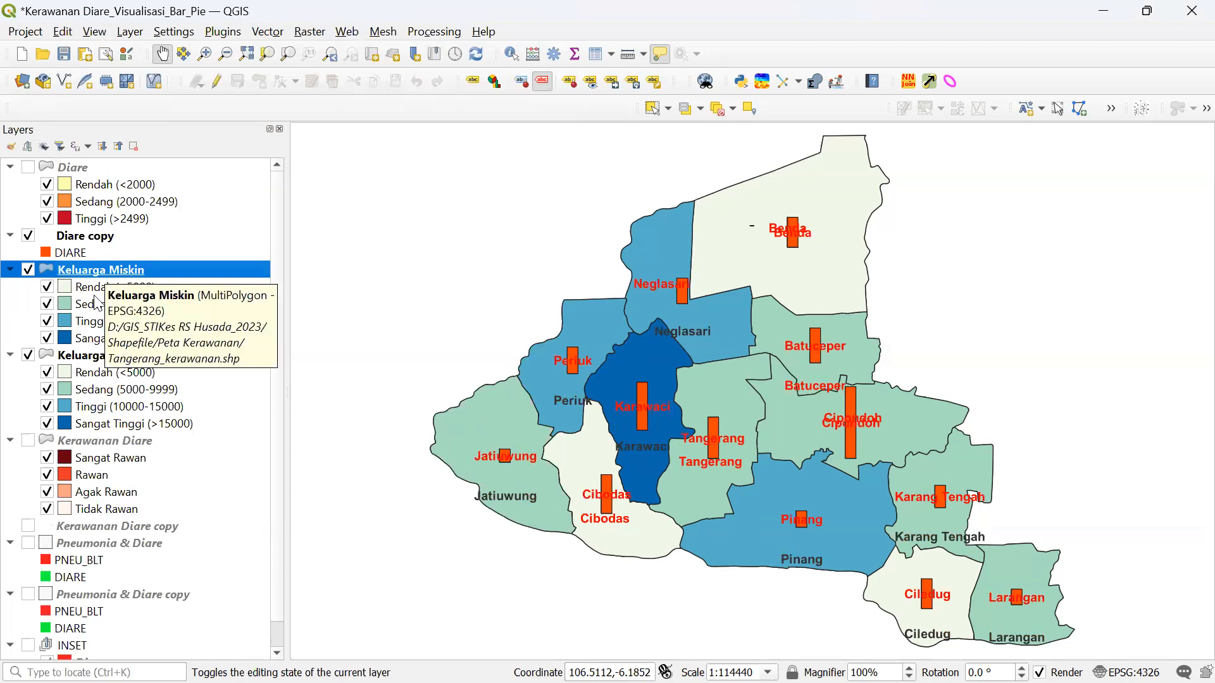
click(27, 270)
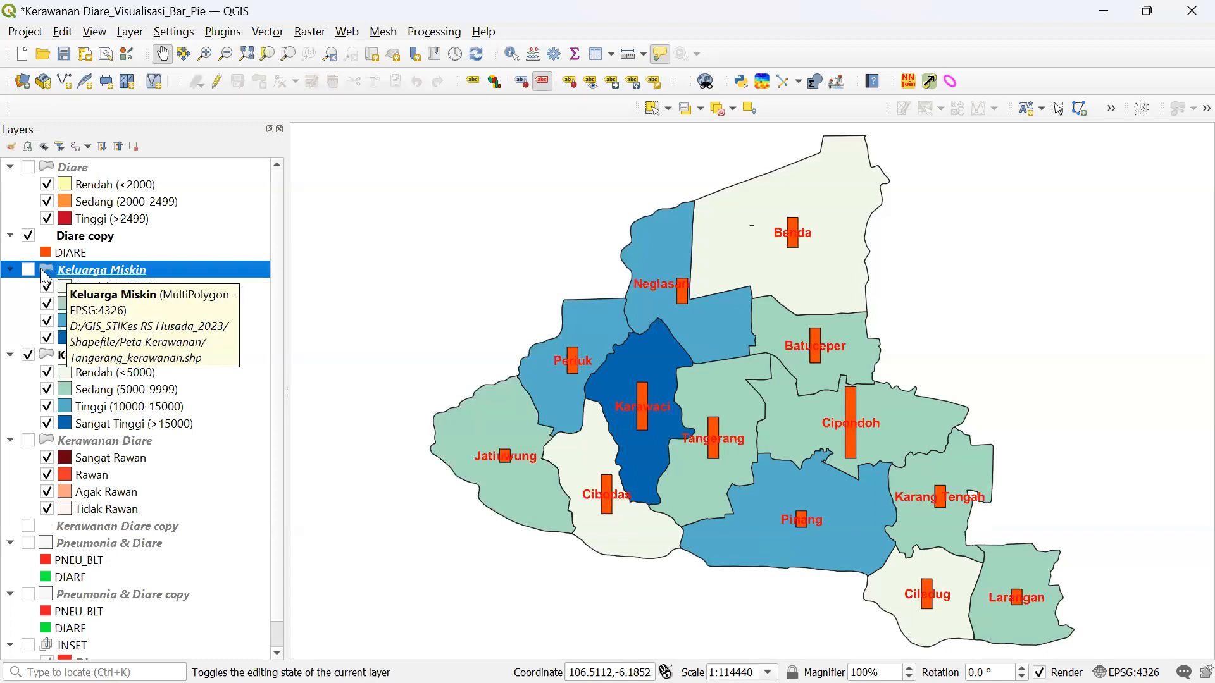
- Set the Keluarga Miskin label placement mode to Around Centroid, apply it, check the labels on the map and hide the layer again
right_click(98, 275)
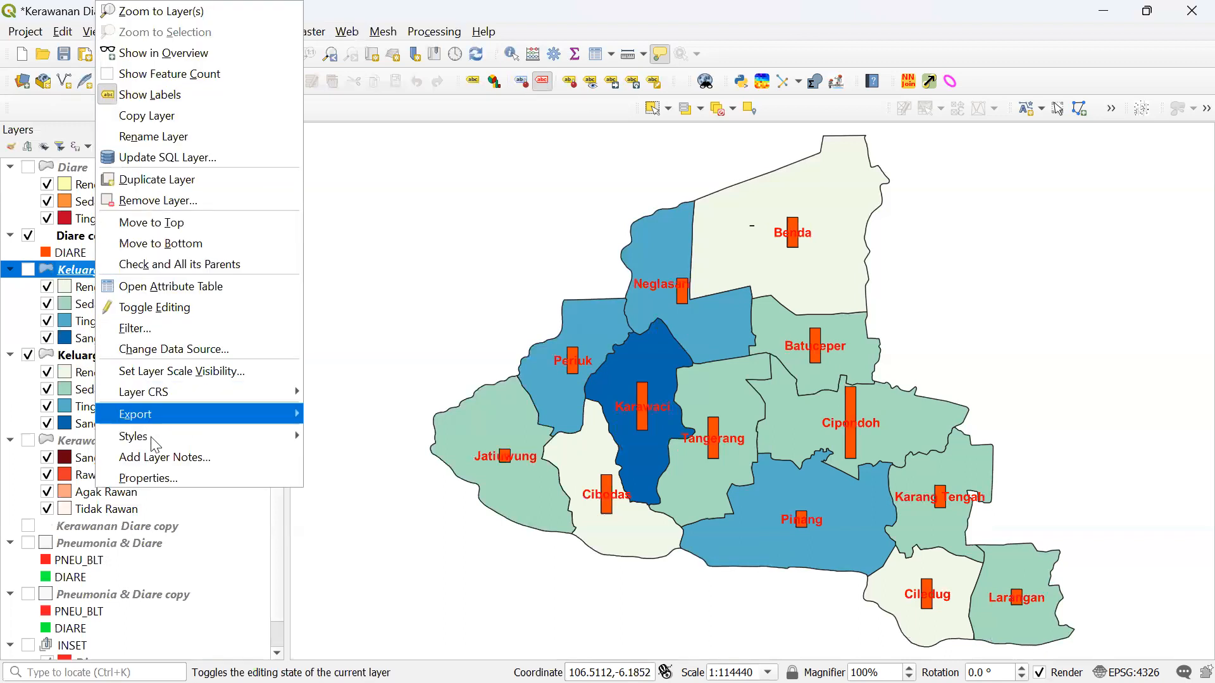
click(143, 478)
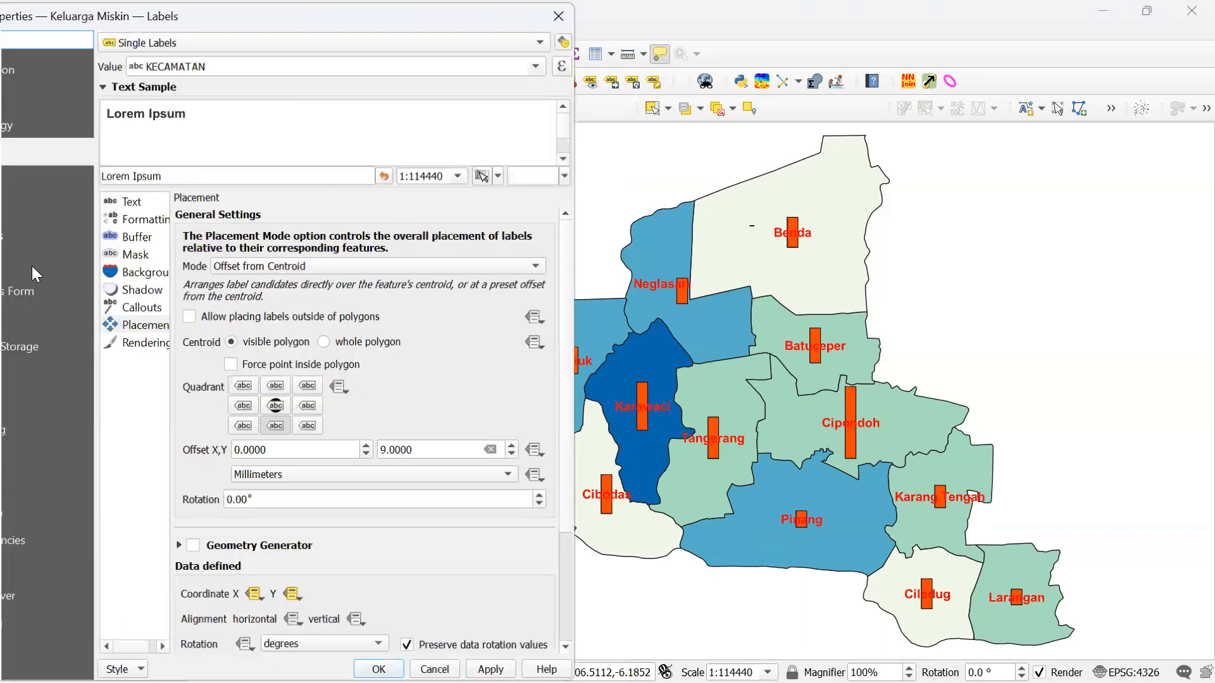
click(32, 266)
drag(386, 14, 675, 31)
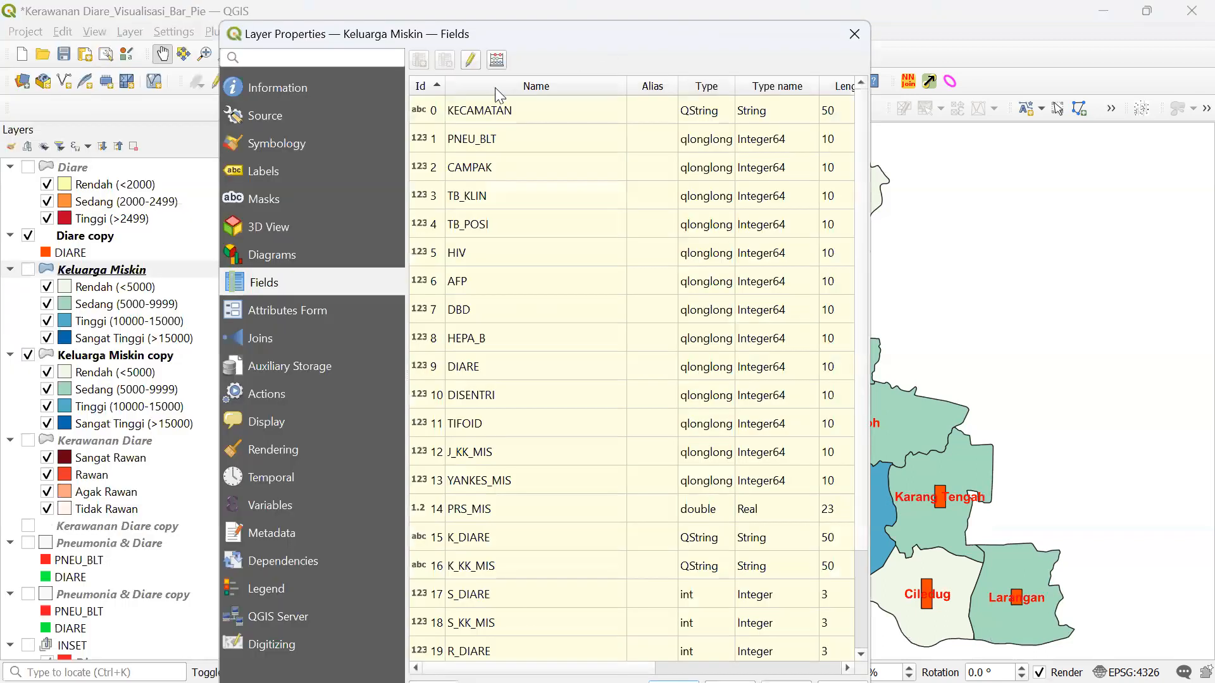
click(283, 172)
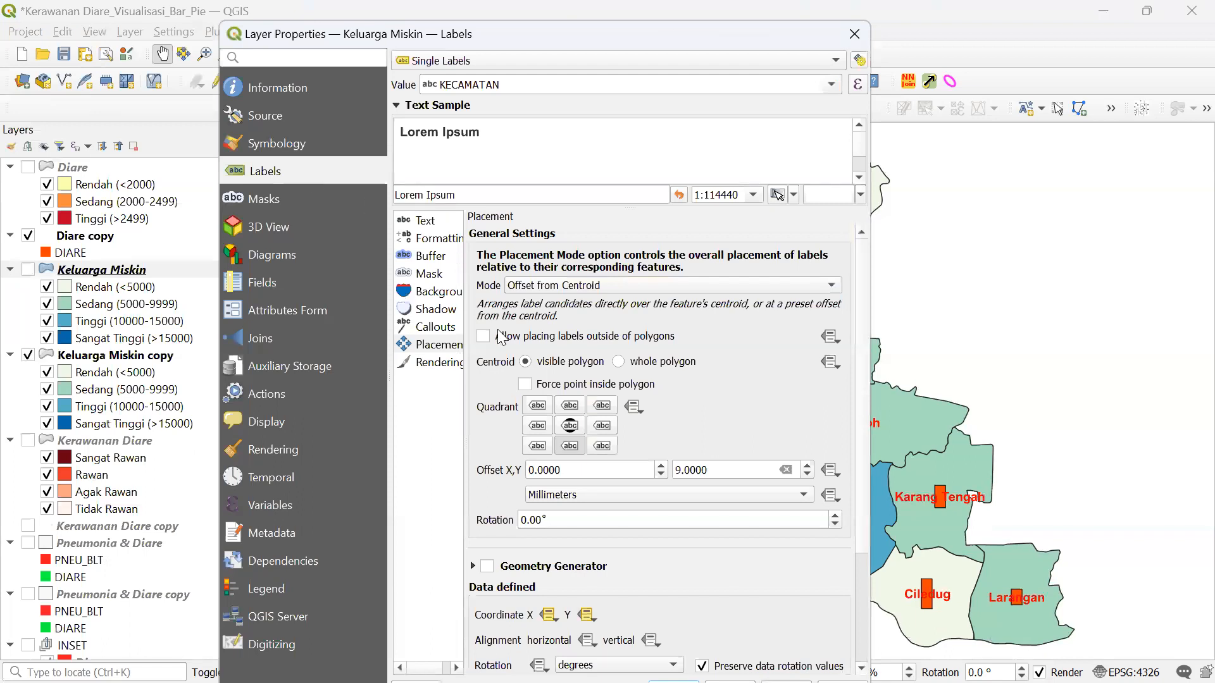
click(517, 286)
click(517, 286)
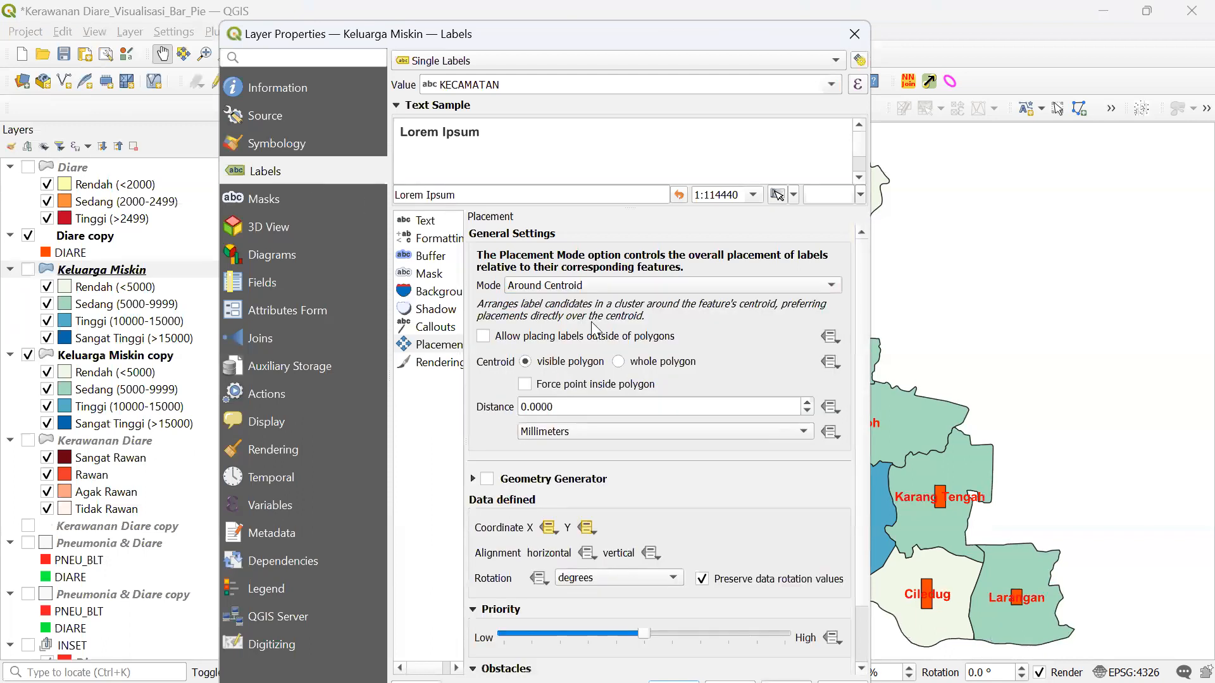
drag(612, 34, 410, 16)
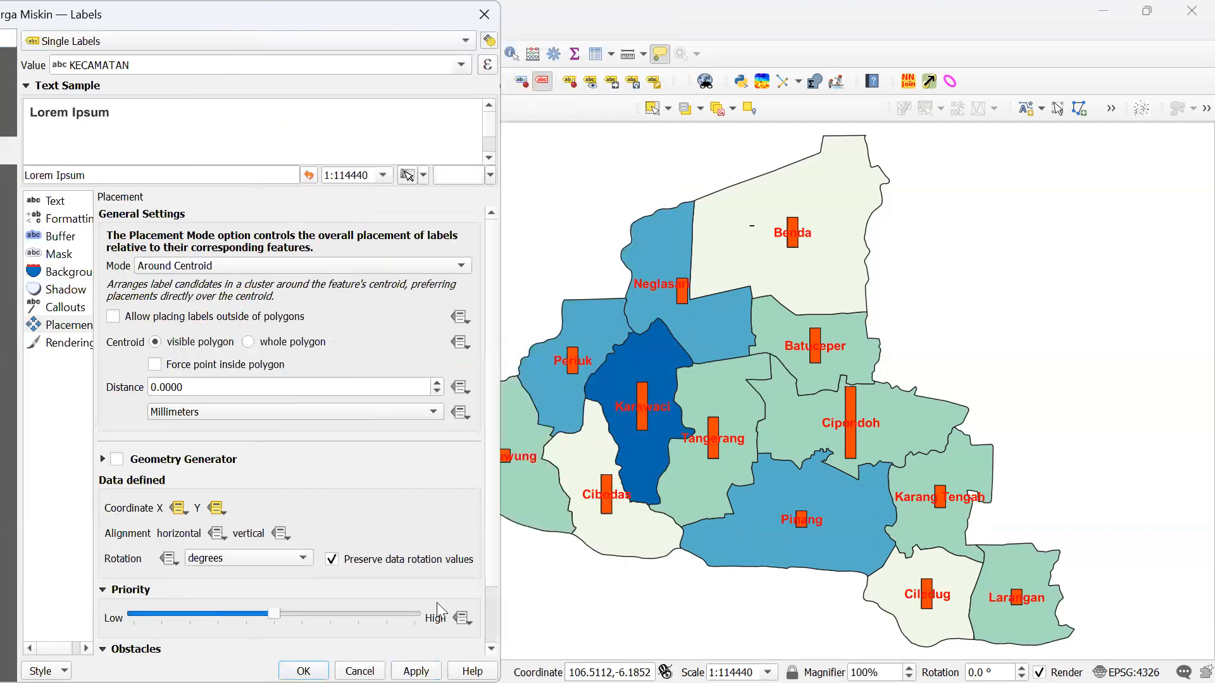
click(484, 14)
click(28, 270)
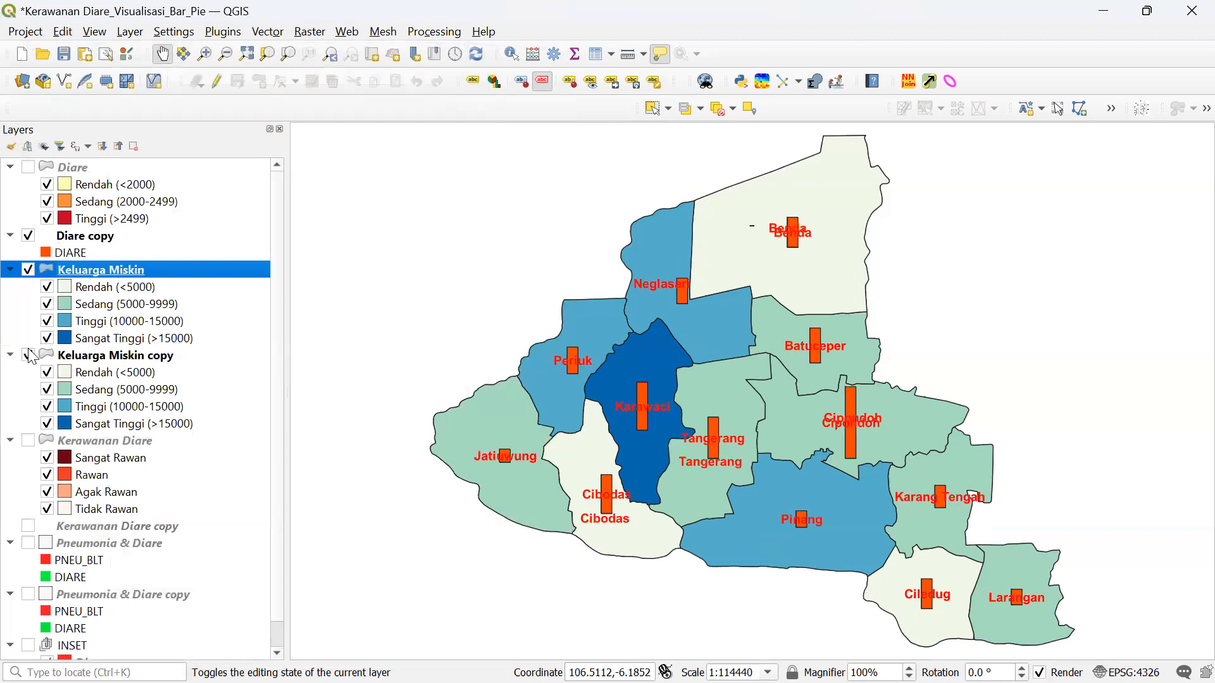
click(27, 270)
- Place the Keluarga Miskin copy labels with Offset from Centroid, the quadrant directly below and a 9 mm vertical offset, and confirm
right_click(145, 355)
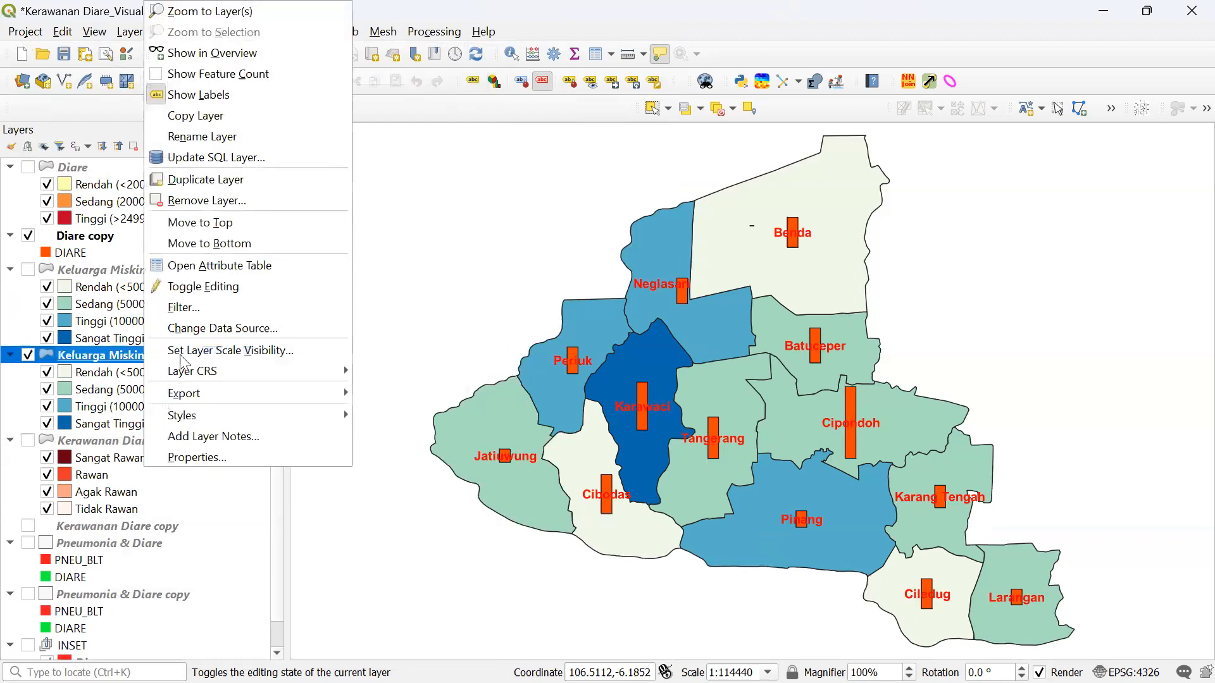
click(205, 457)
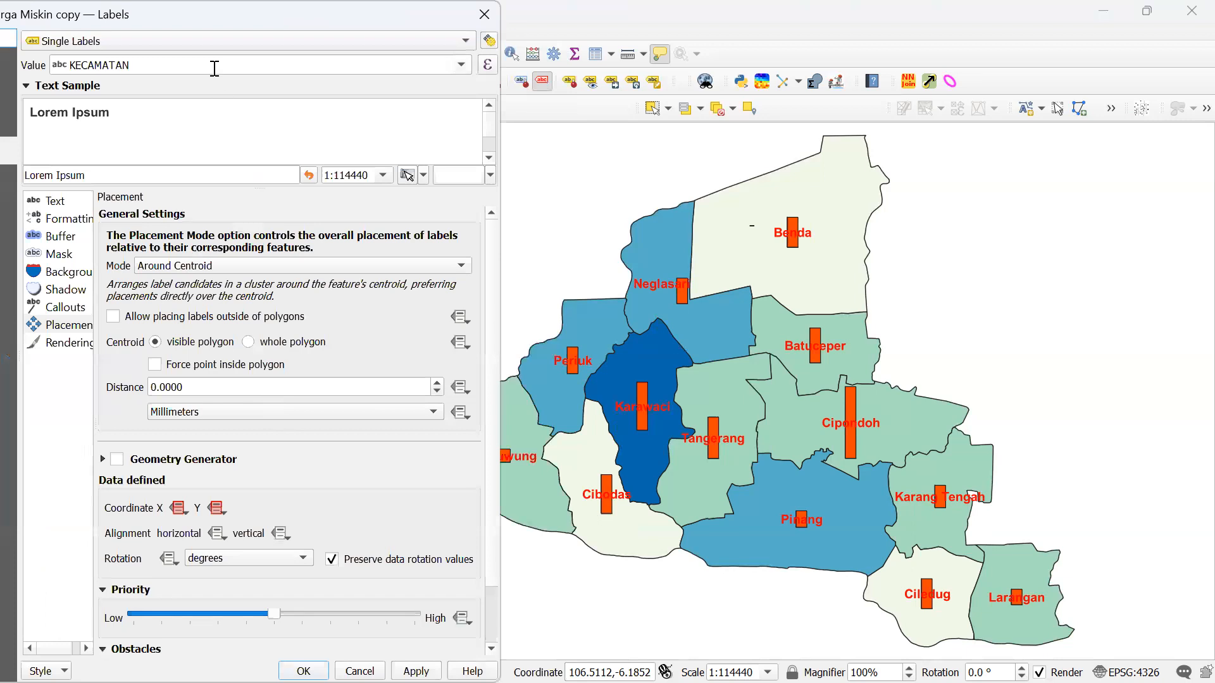
drag(296, 30, 384, 35)
click(253, 272)
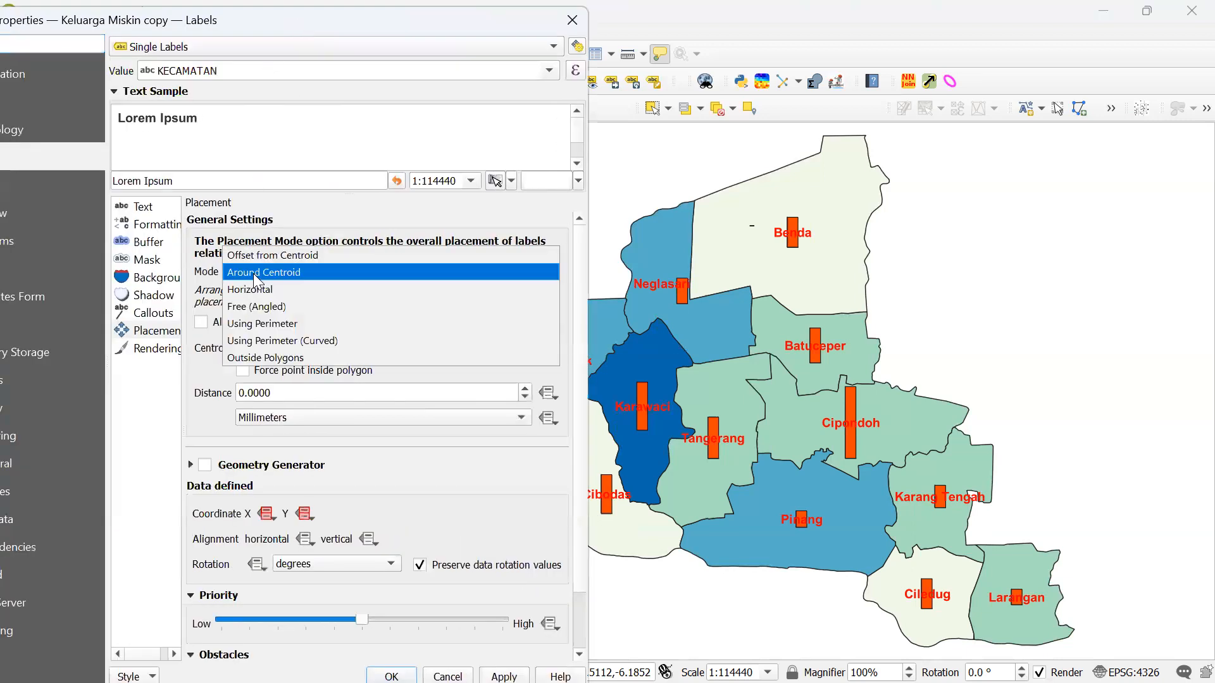
click(268, 255)
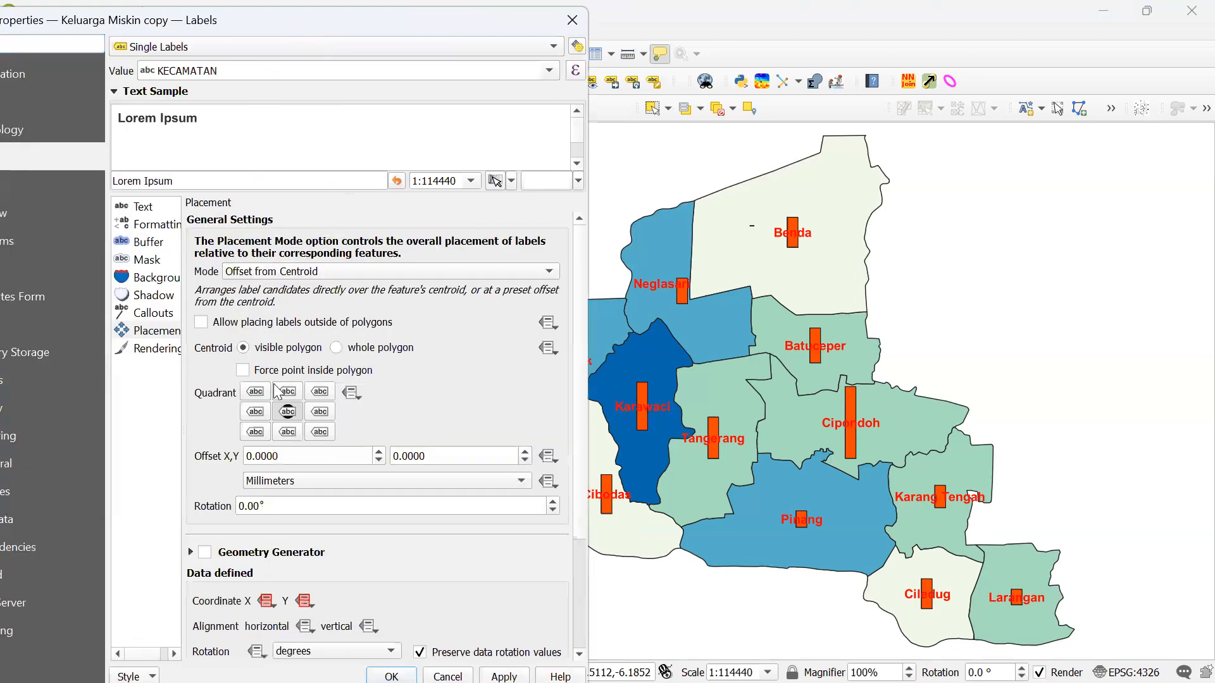
double_click(405, 455)
text(9)
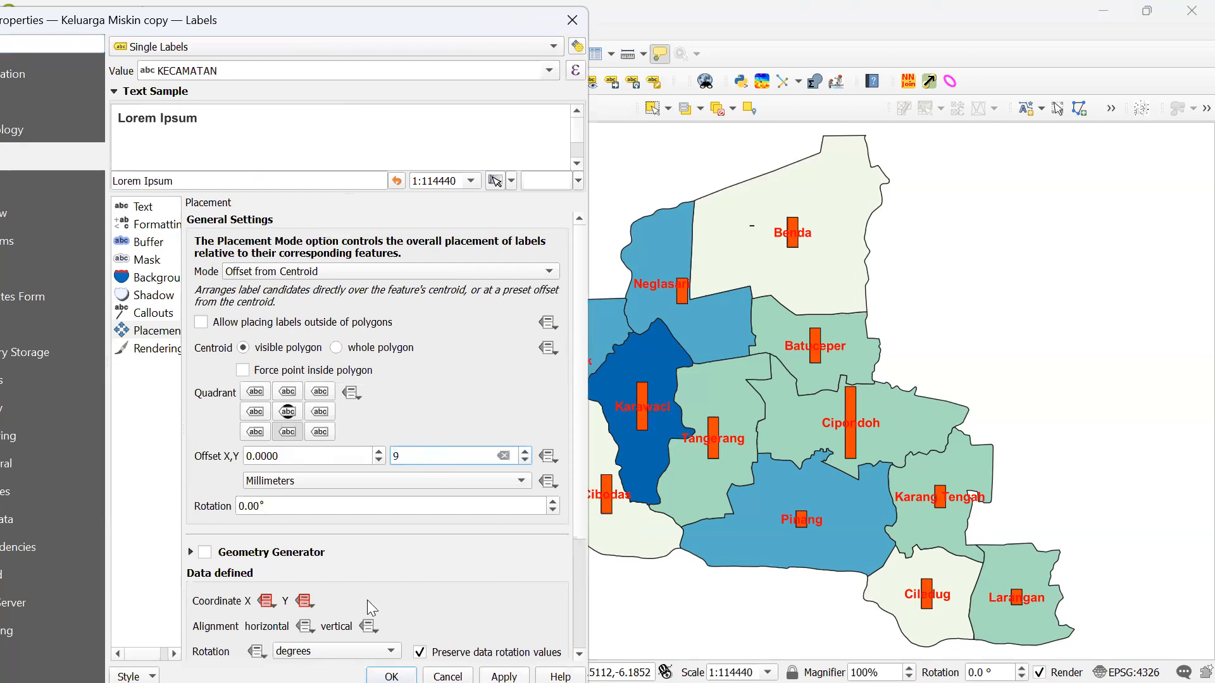
key(Return)
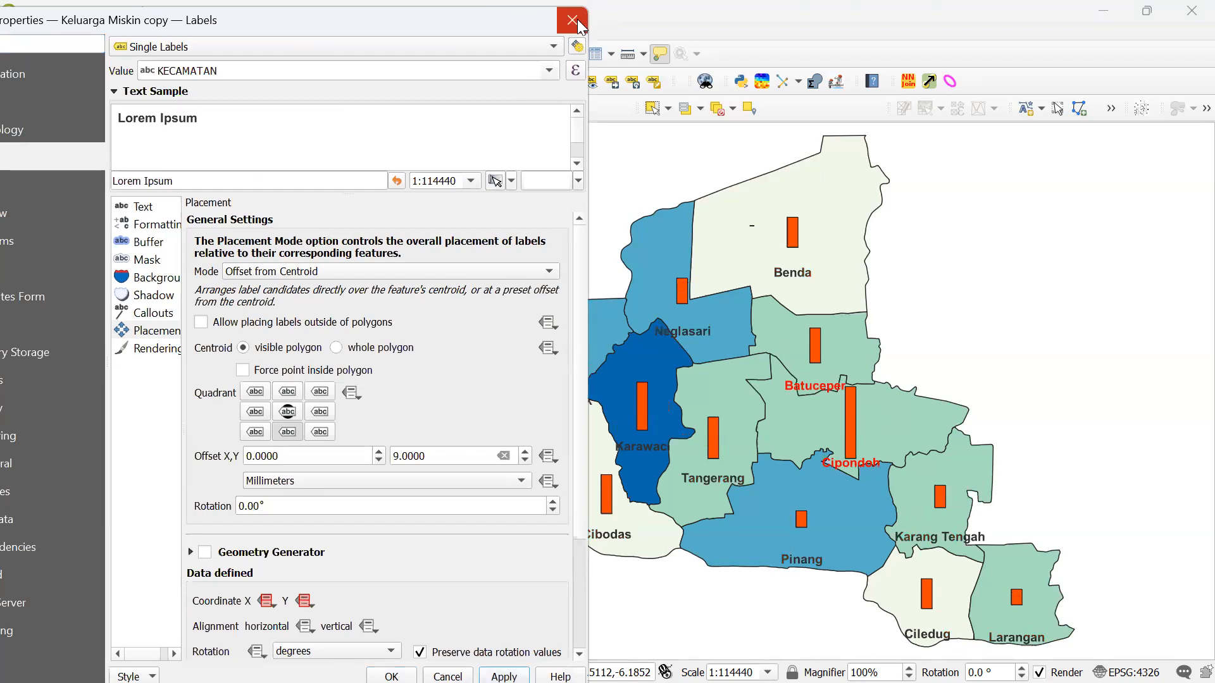
click(391, 675)
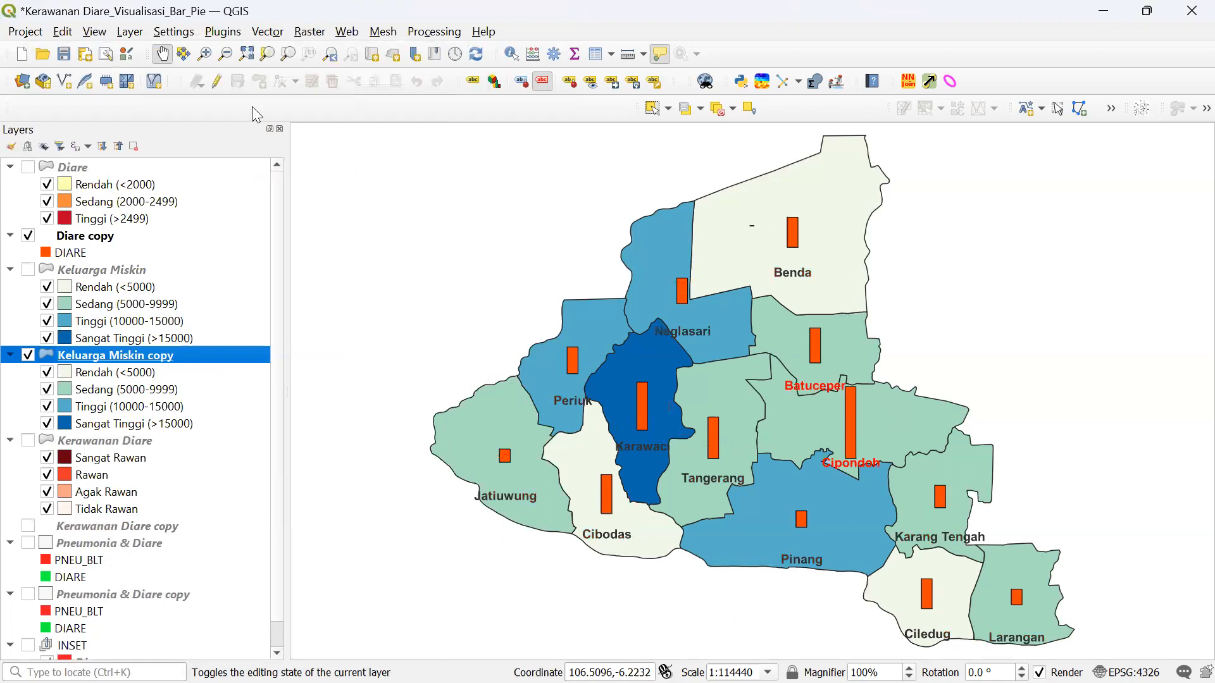
- Try to reposition the Cipondoh label of Keluarga Miskin copy with the Move Label tool
click(611, 82)
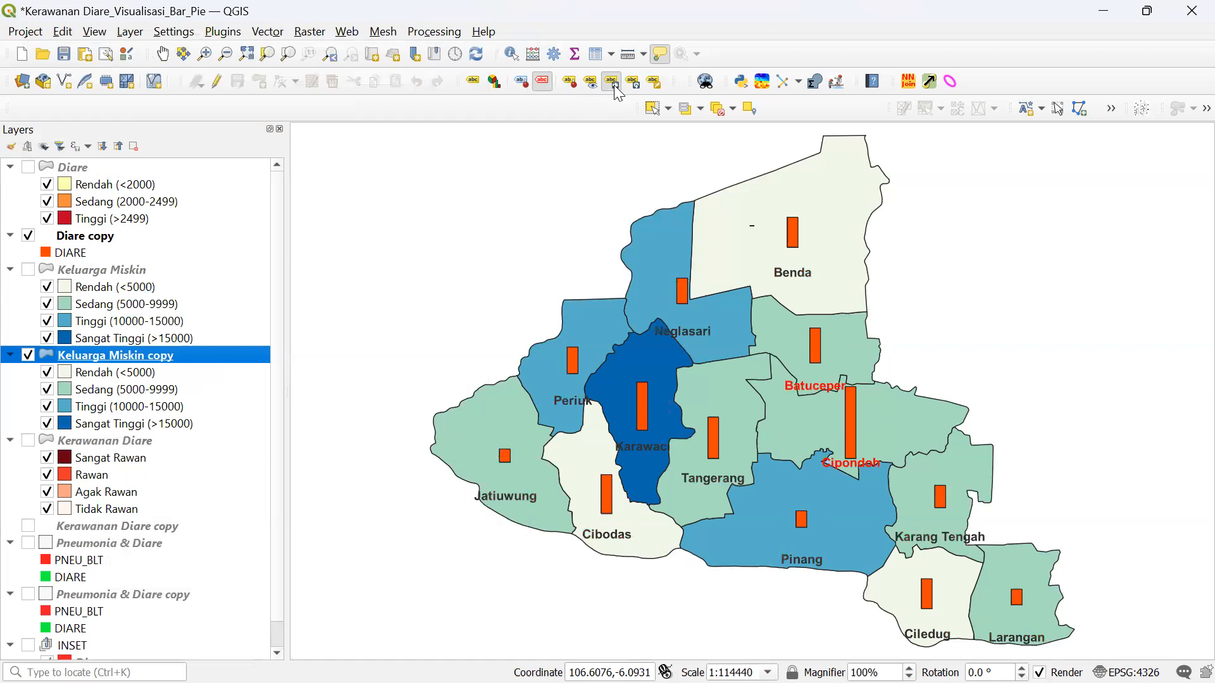
click(864, 458)
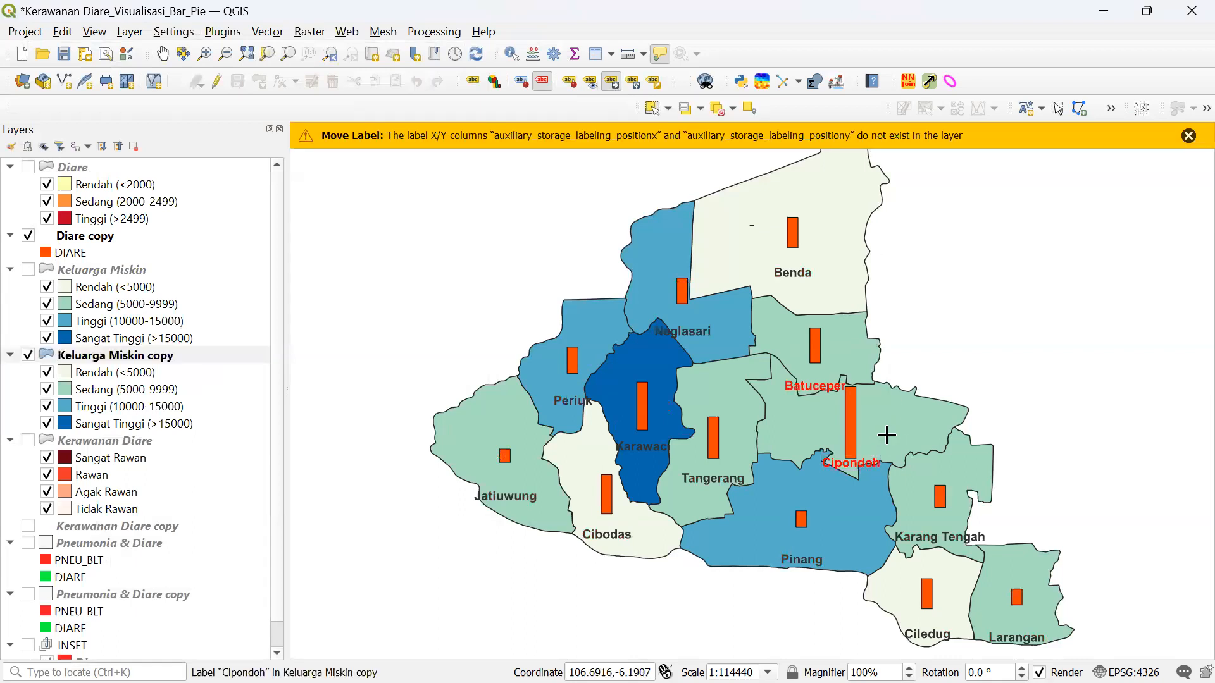
click(1189, 135)
click(839, 463)
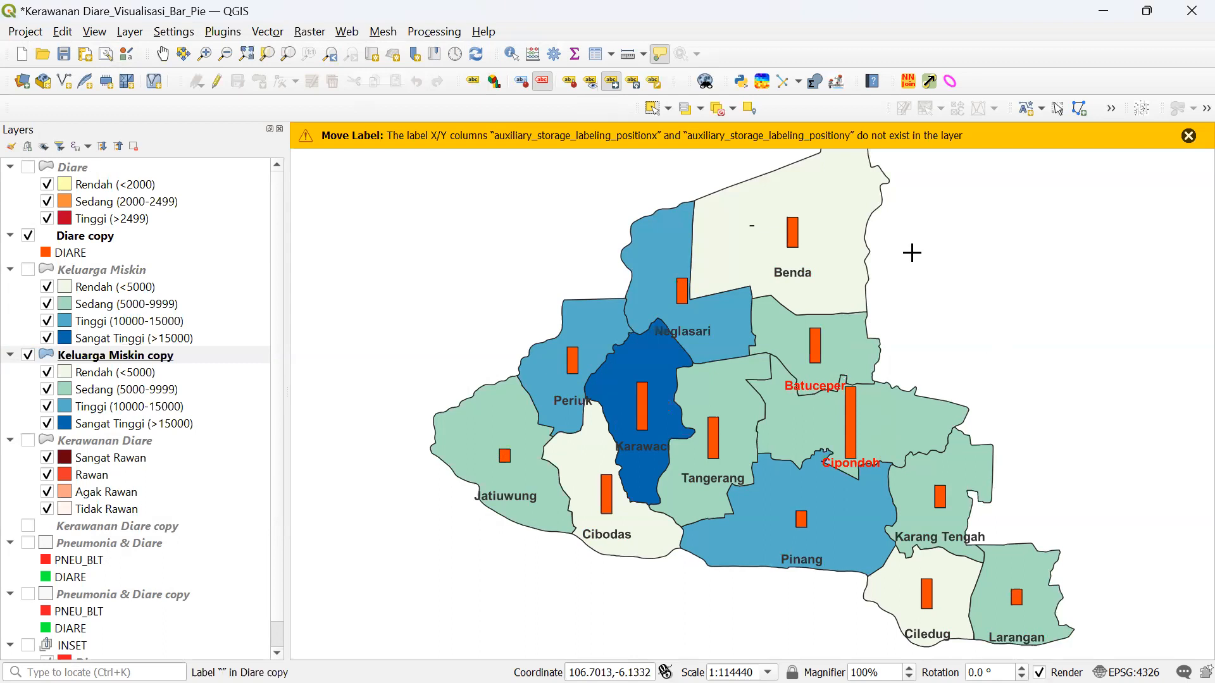
click(1188, 136)
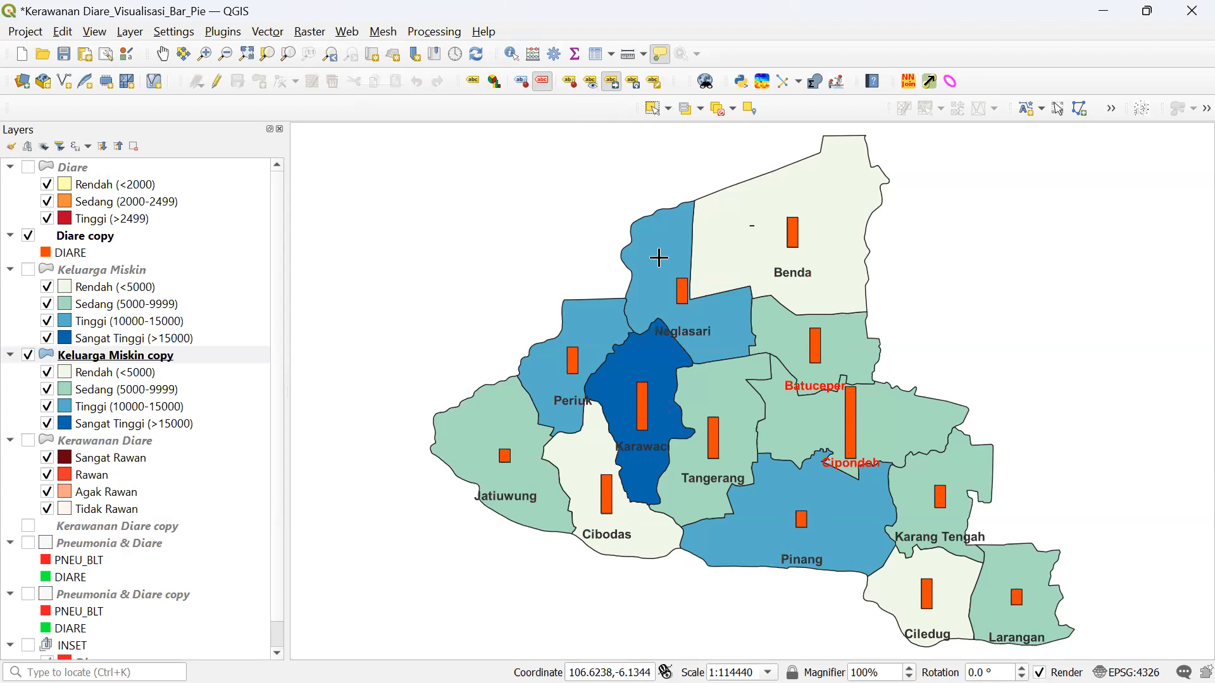
- Try to reposition the Batuceper and Karang Tengah labels of Keluarga Miskin copy with the Move Label tool, dismissing each warning
mouse_move(656, 258)
click(816, 383)
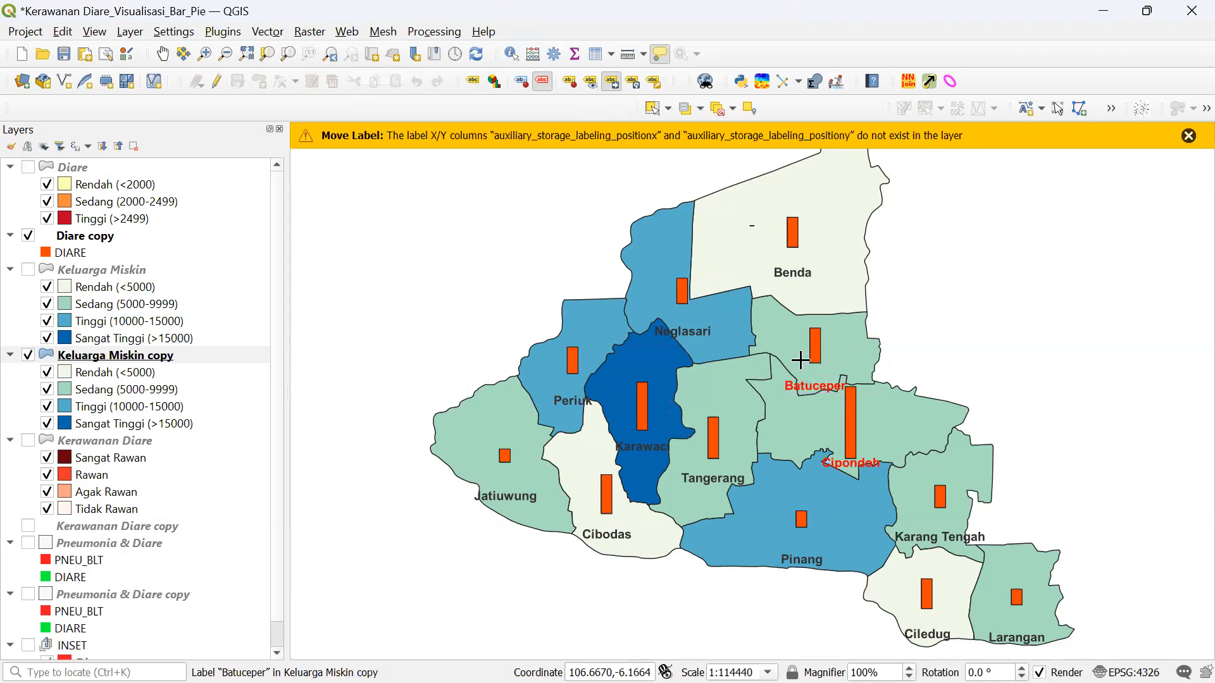
mouse_move(799, 359)
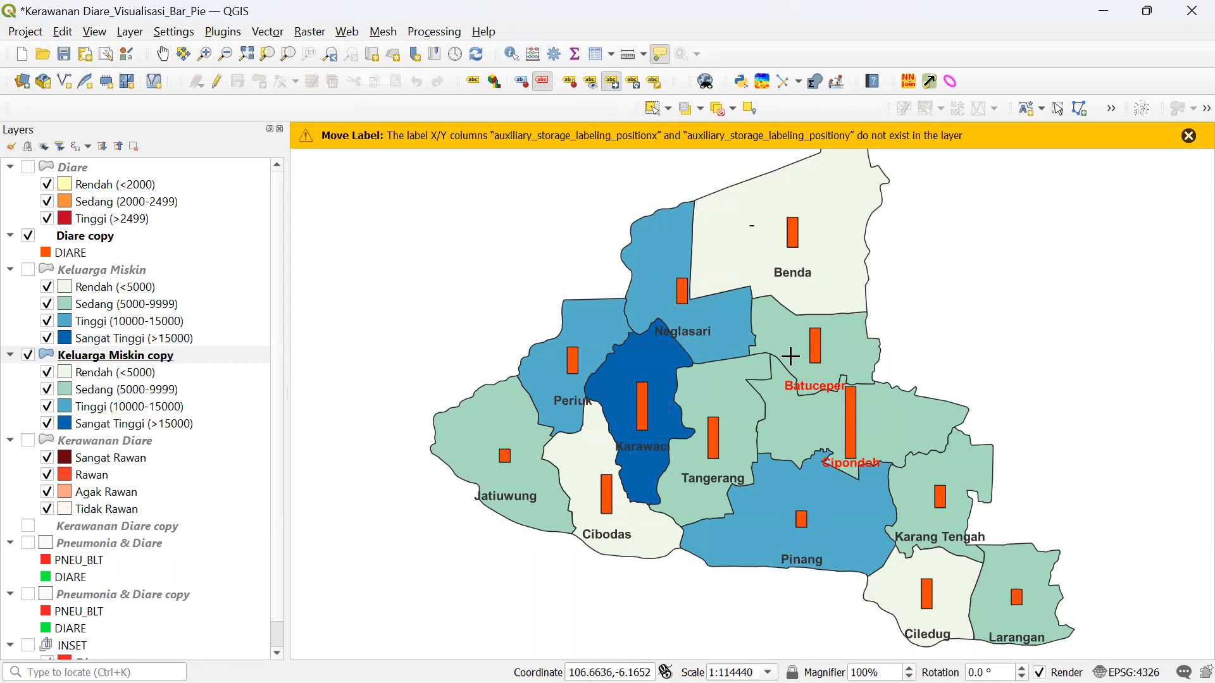
click(1188, 136)
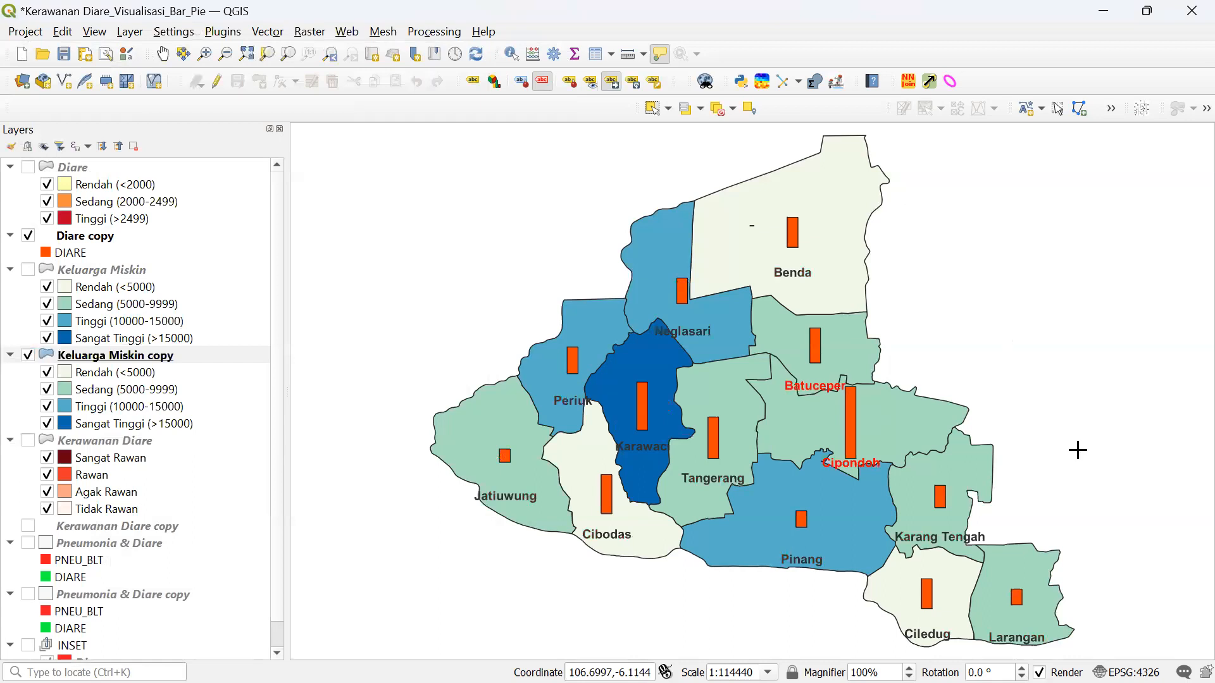
click(954, 534)
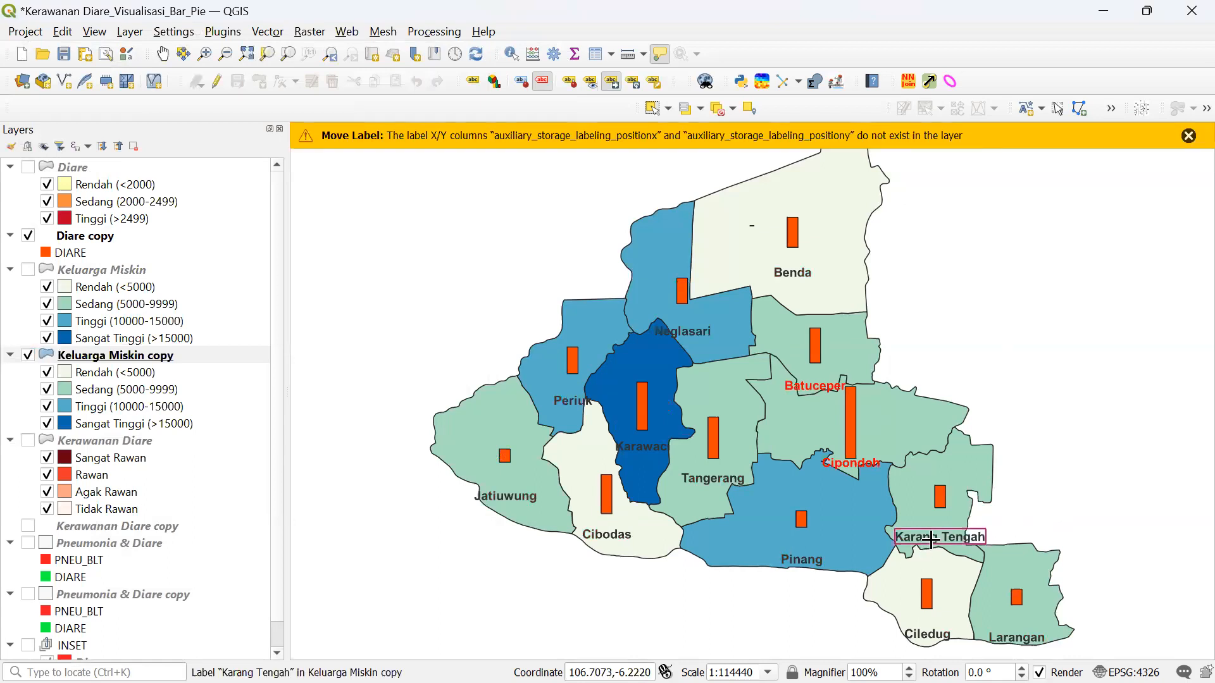
click(1190, 137)
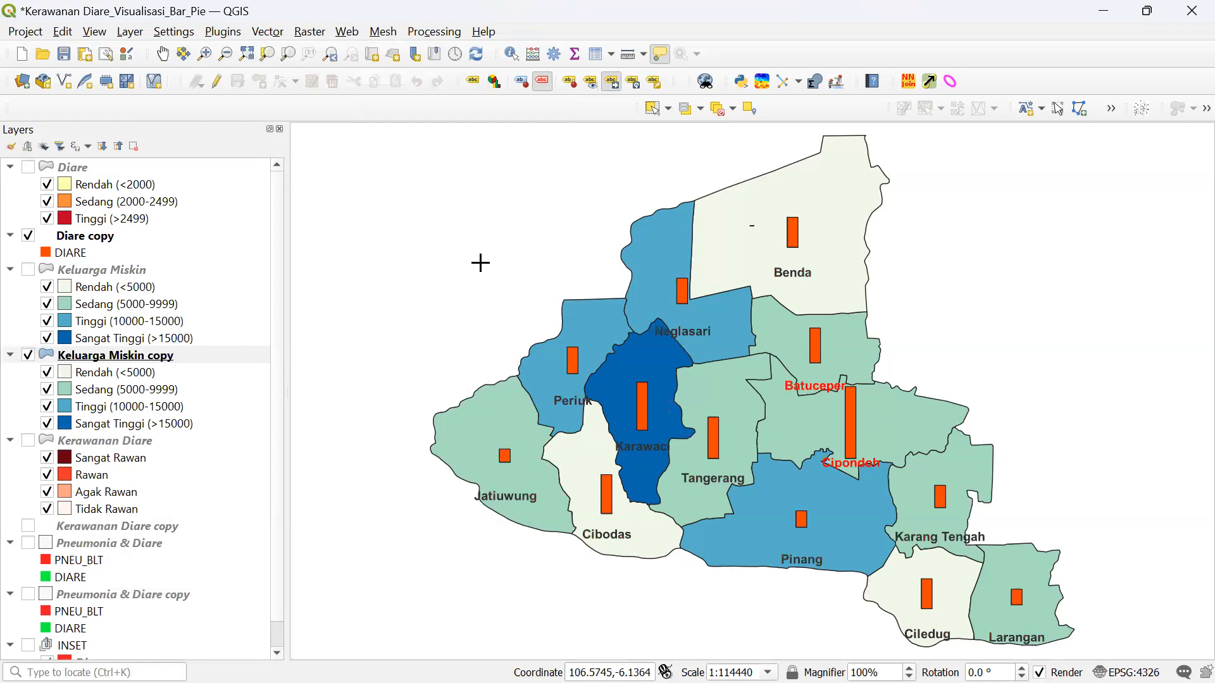
- Place the Keluarga Miskin copy labels in the quadrant directly right of the centroid, clear the vertical offset, set the horizontal offset to 9 mm and apply
right_click(154, 358)
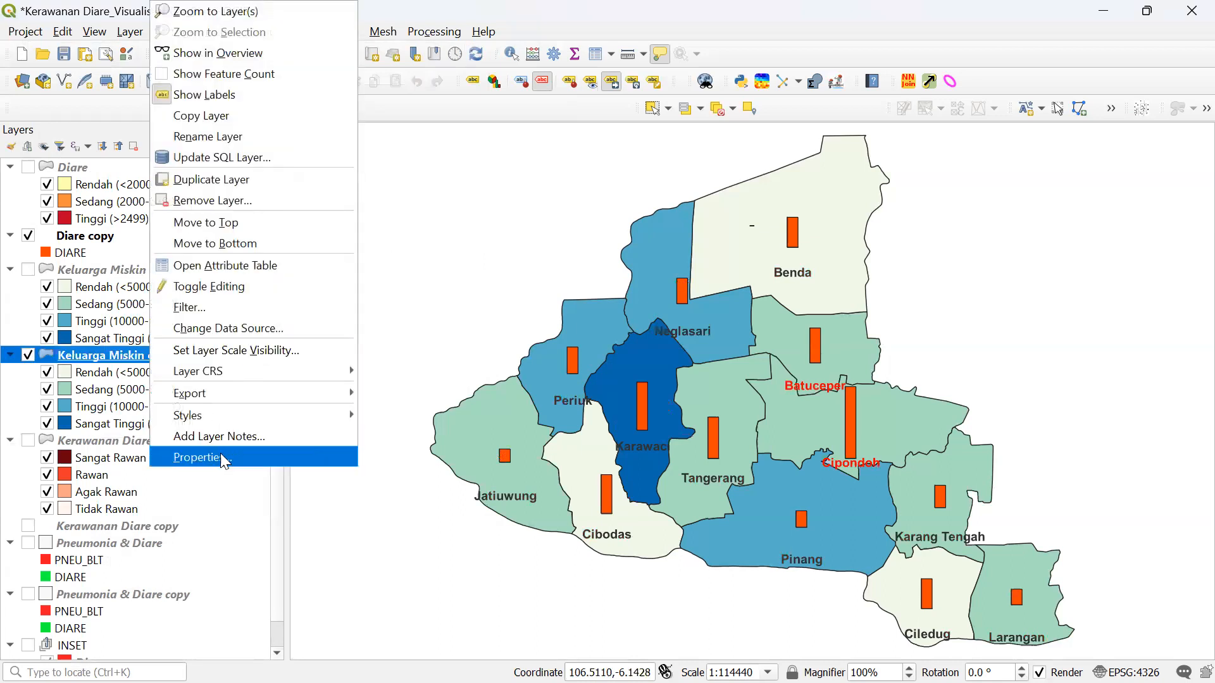
click(218, 453)
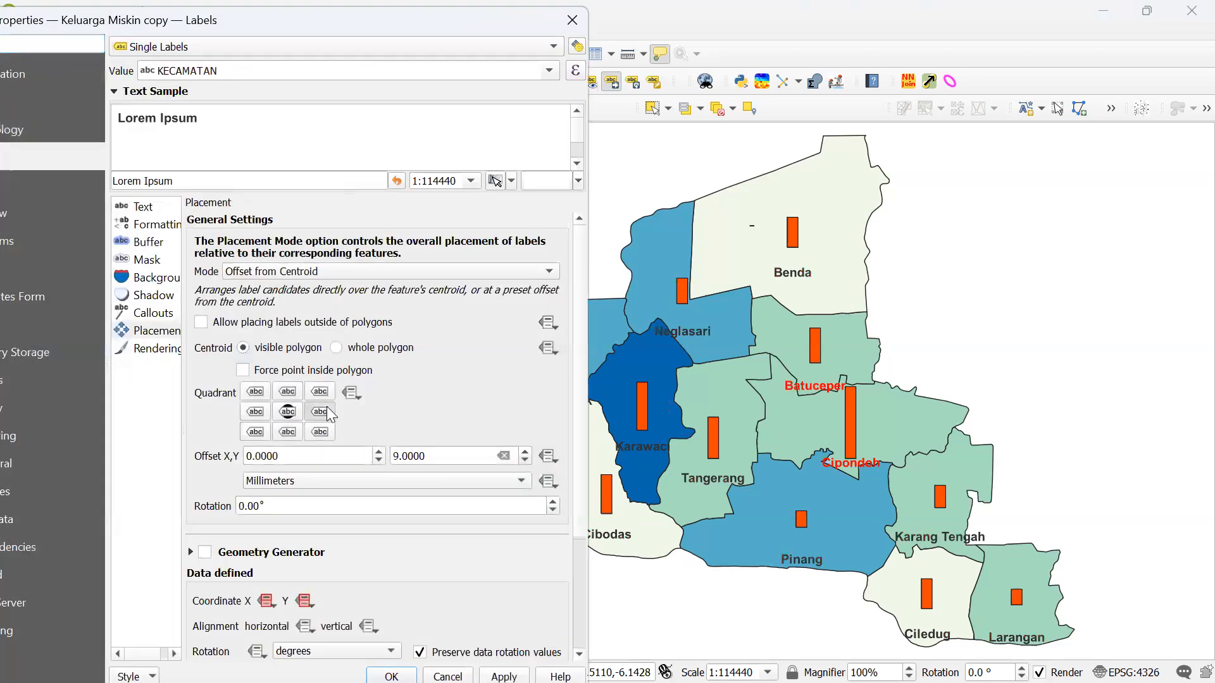
drag(472, 457, 327, 456)
key(ctrl+c)
key(BackSpace)
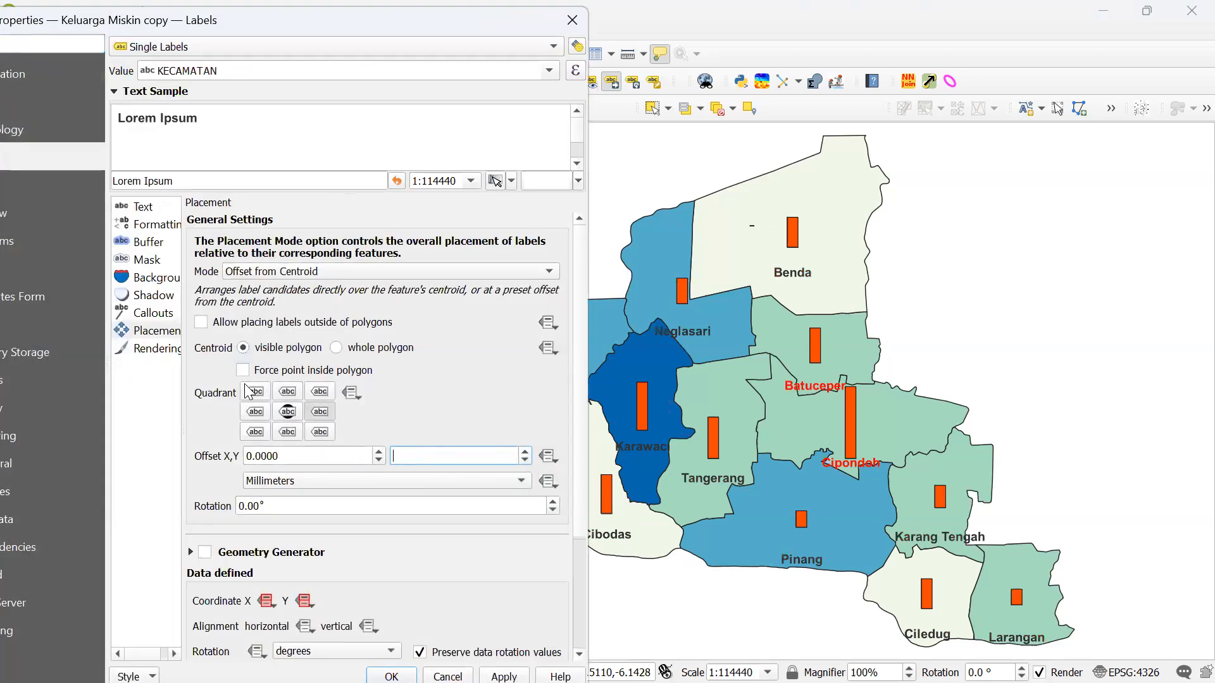
click(268, 455)
double_click(268, 456)
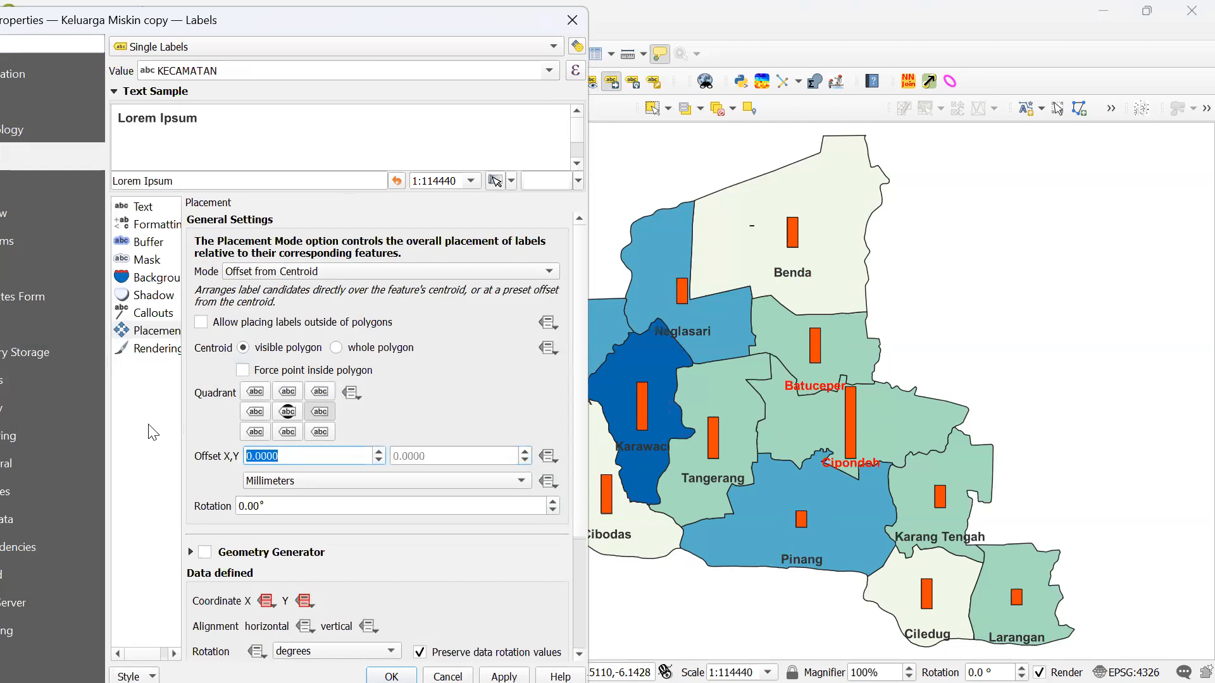
key(ctrl+v)
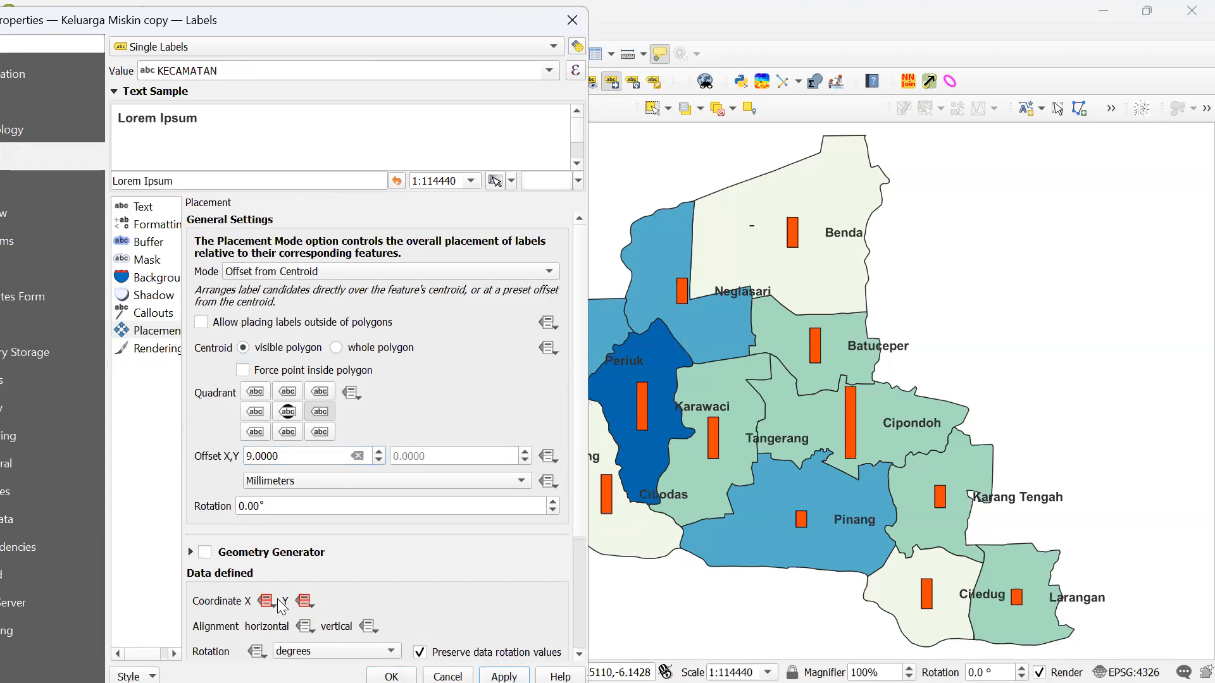
- Reduce the horizontal label offset to 6 mm and apply it, keeping the properties dialog clear of the map
drag(265, 28, 140, 42)
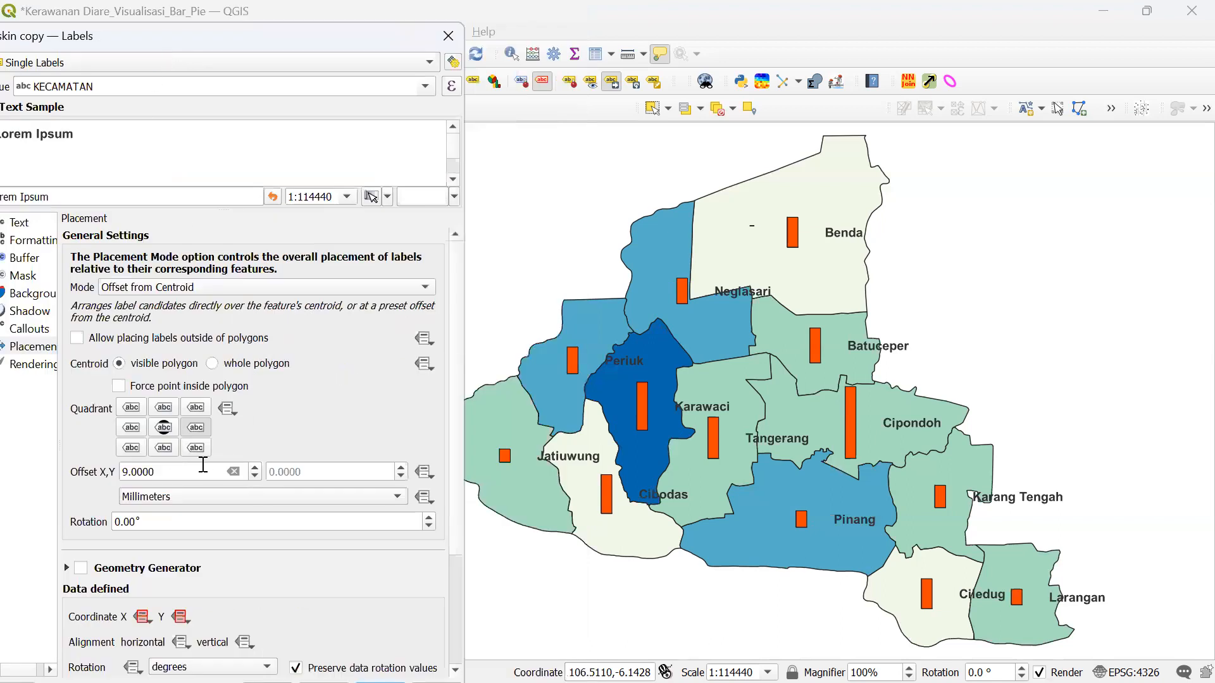
double_click(179, 472)
text(6)
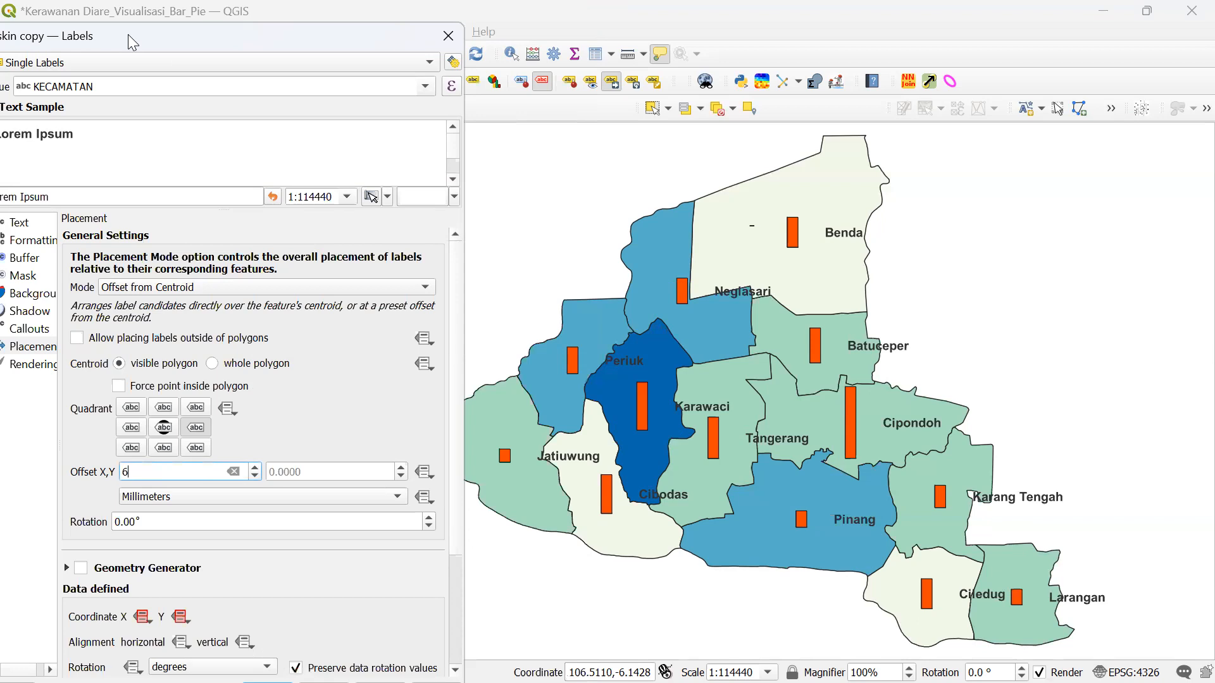
drag(128, 34, 150, 12)
key(Return)
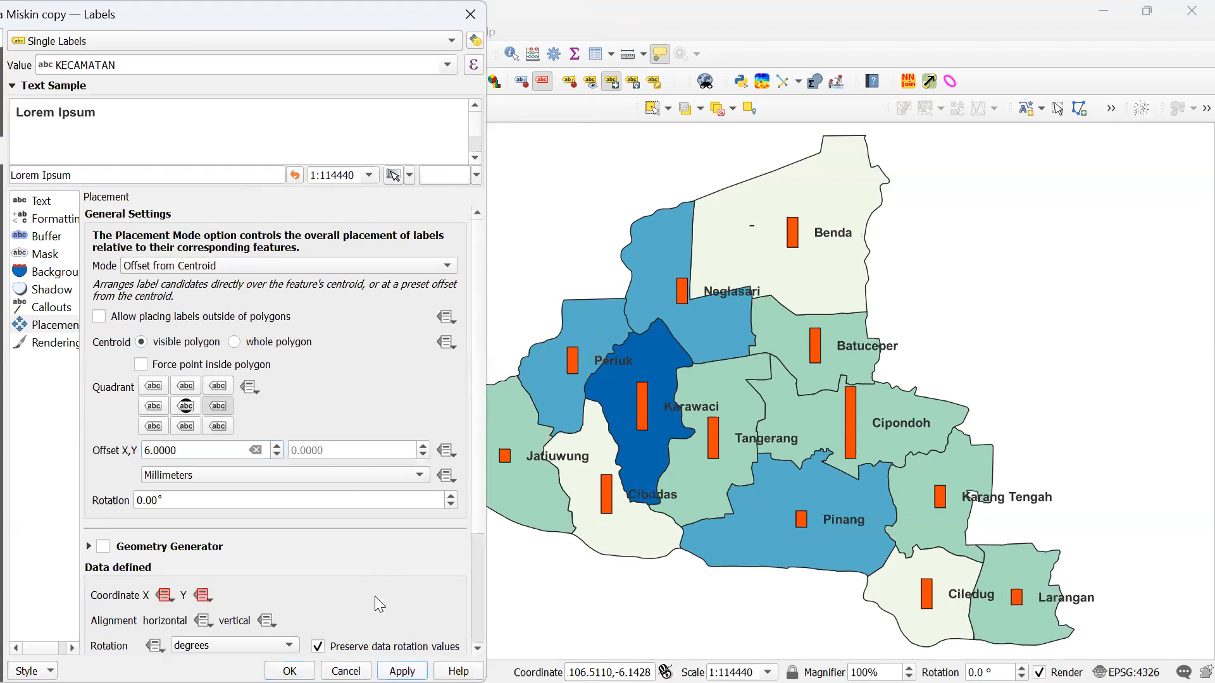
- Try horizontal label offsets of 3 mm and 2 mm, applying each to compare the labels with the DIARE bars
drag(205, 449, 80, 432)
text(3)
key(Return)
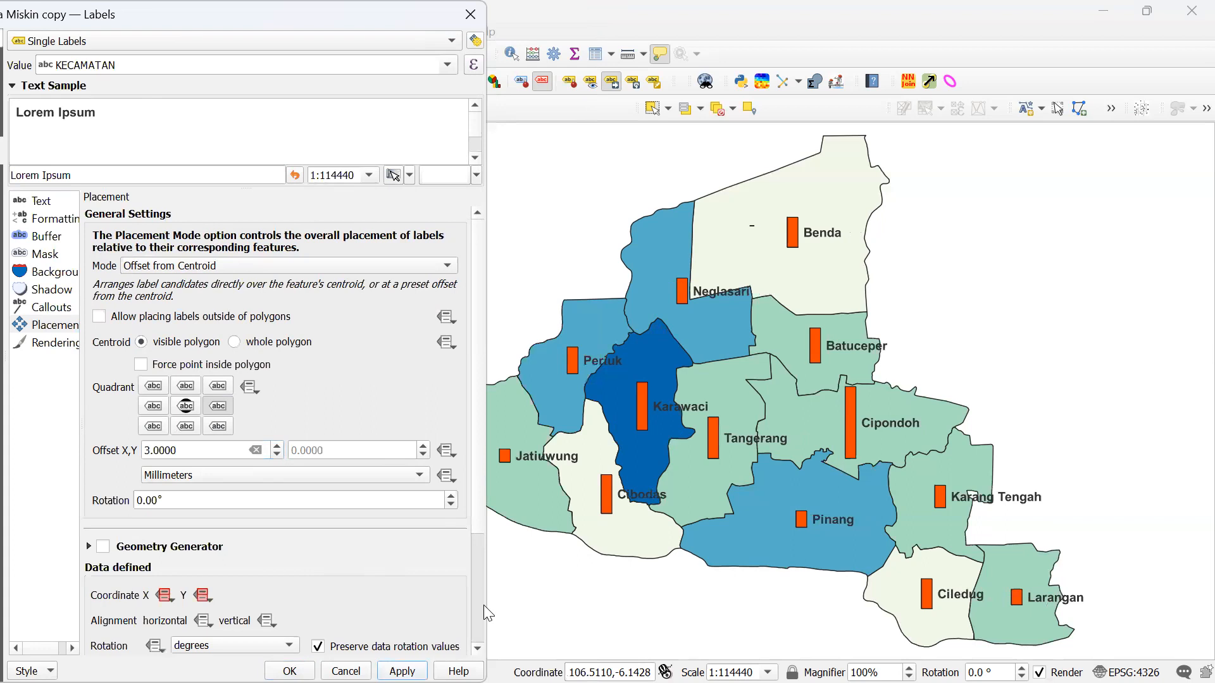
drag(196, 451, 117, 450)
text(2)
key(Return)
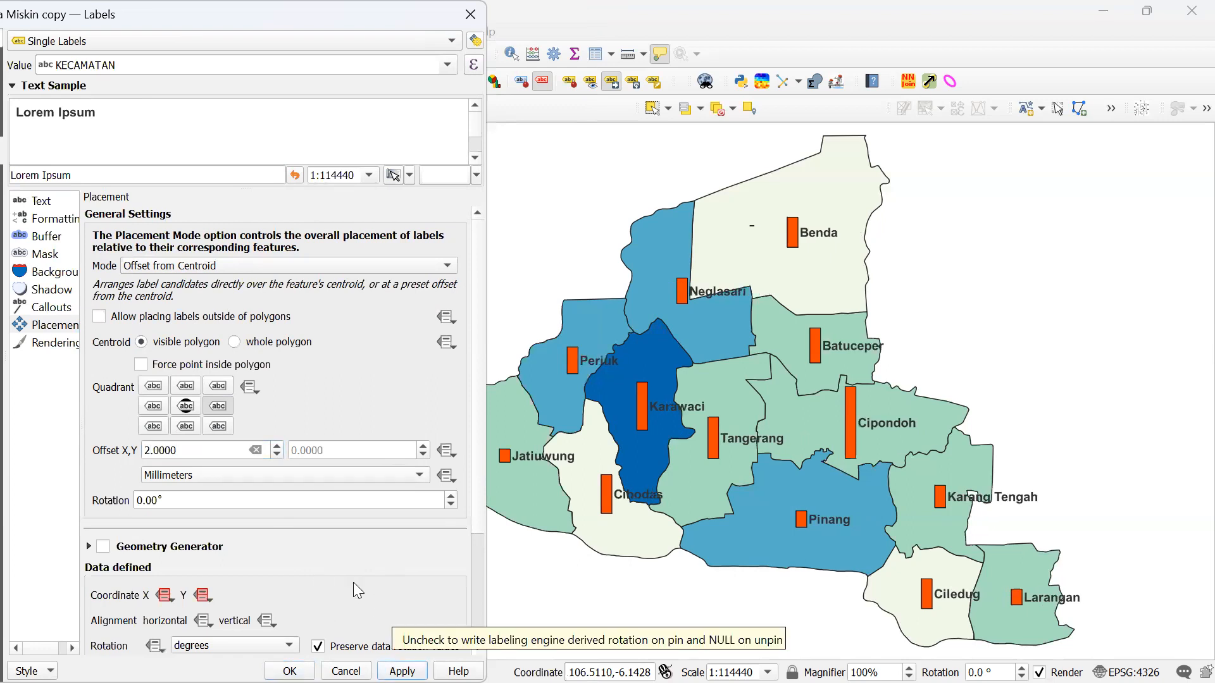
- Set the horizontal label offset to 1 mm with the quadrant directly right of the centroid and apply it
drag(187, 450, 69, 451)
text(1)
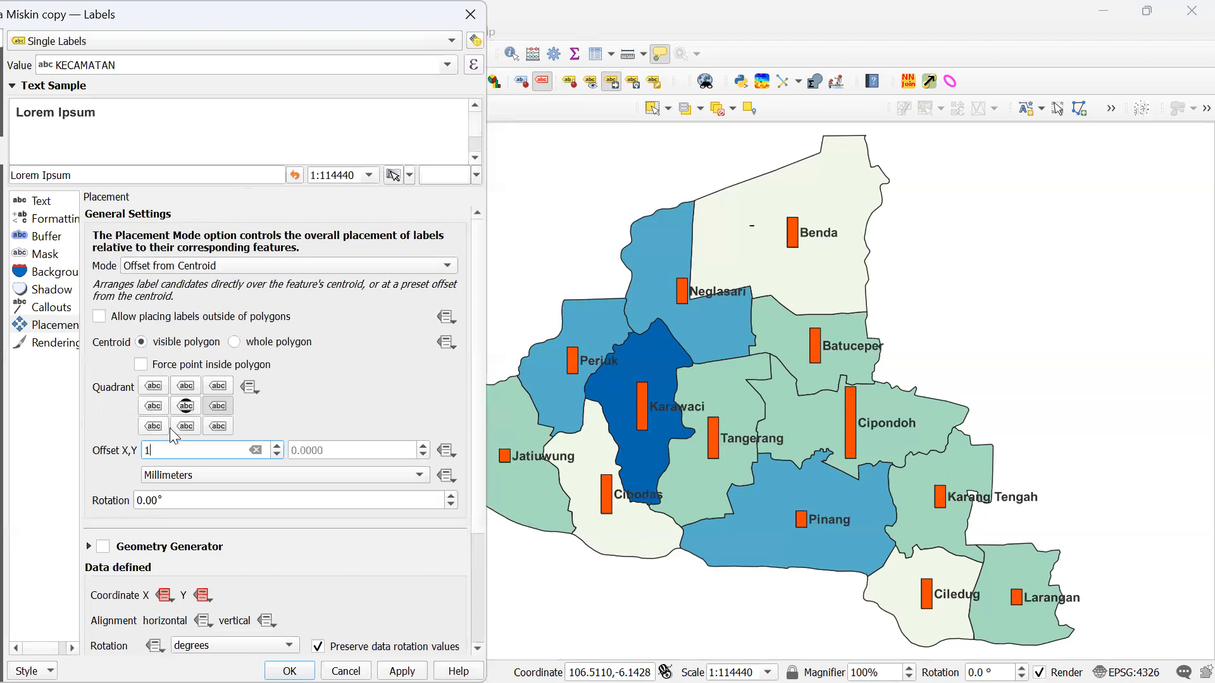
click(151, 412)
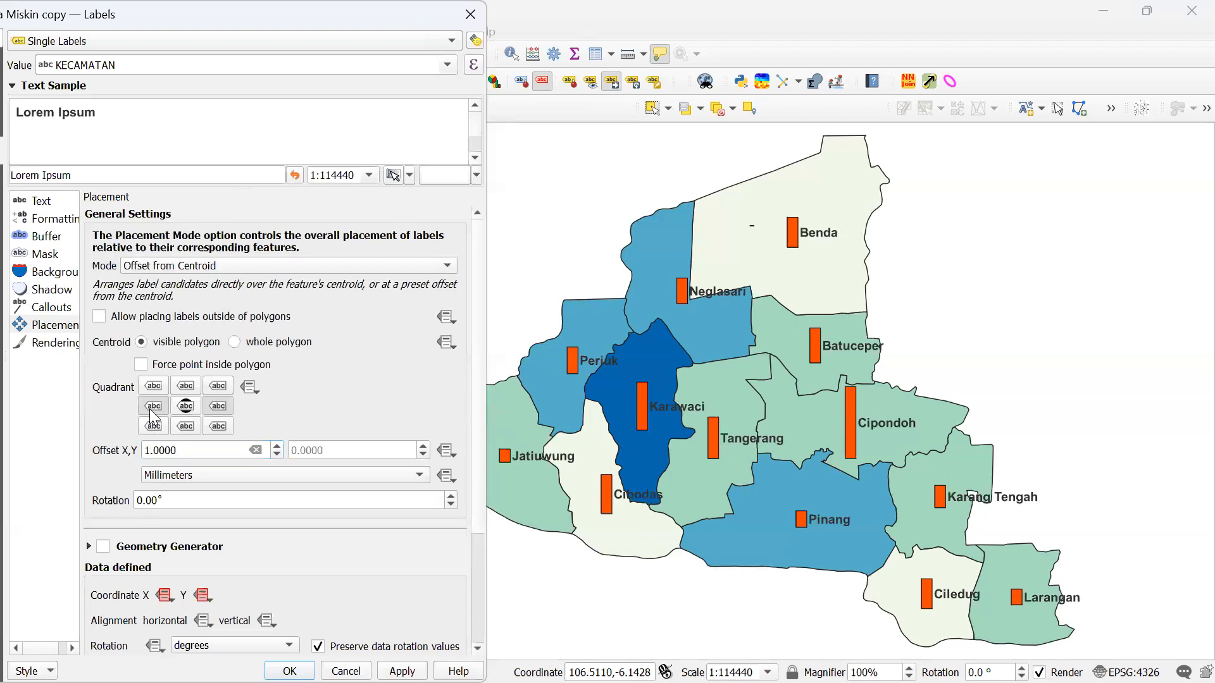
click(209, 408)
click(401, 671)
double_click(240, 450)
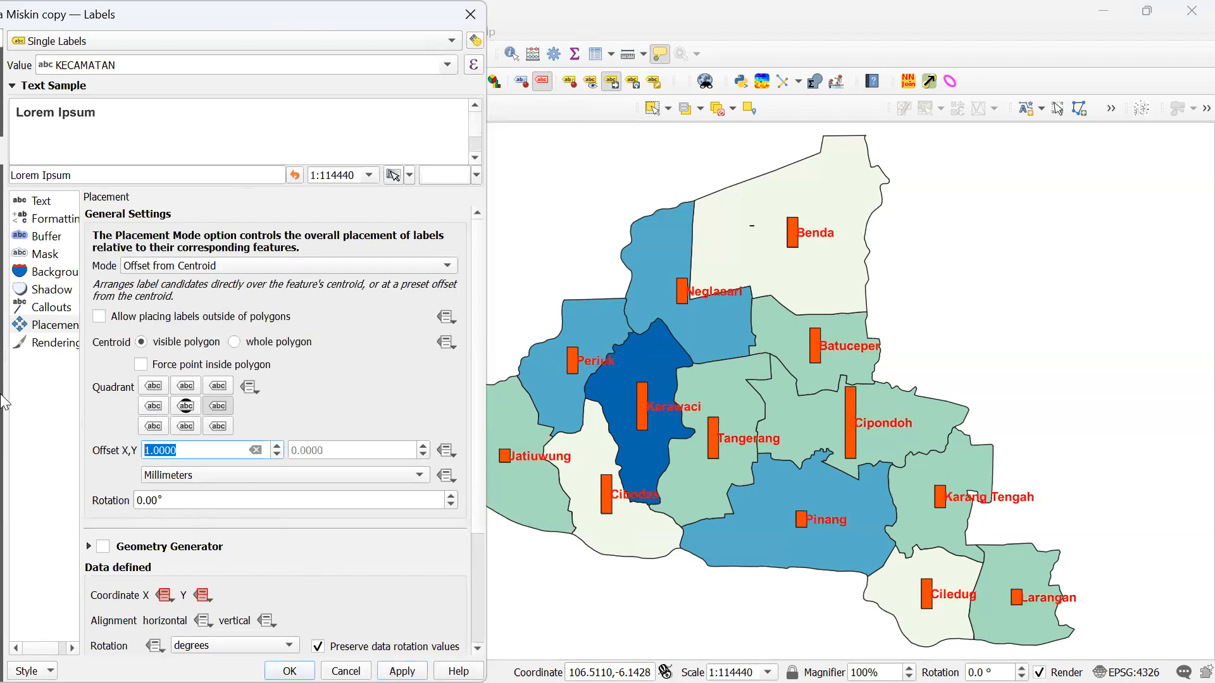
- Set the horizontal offset of the district labels on the Keluarga Miskin copy layer to 2 mm and apply it
text(2)
click(402, 672)
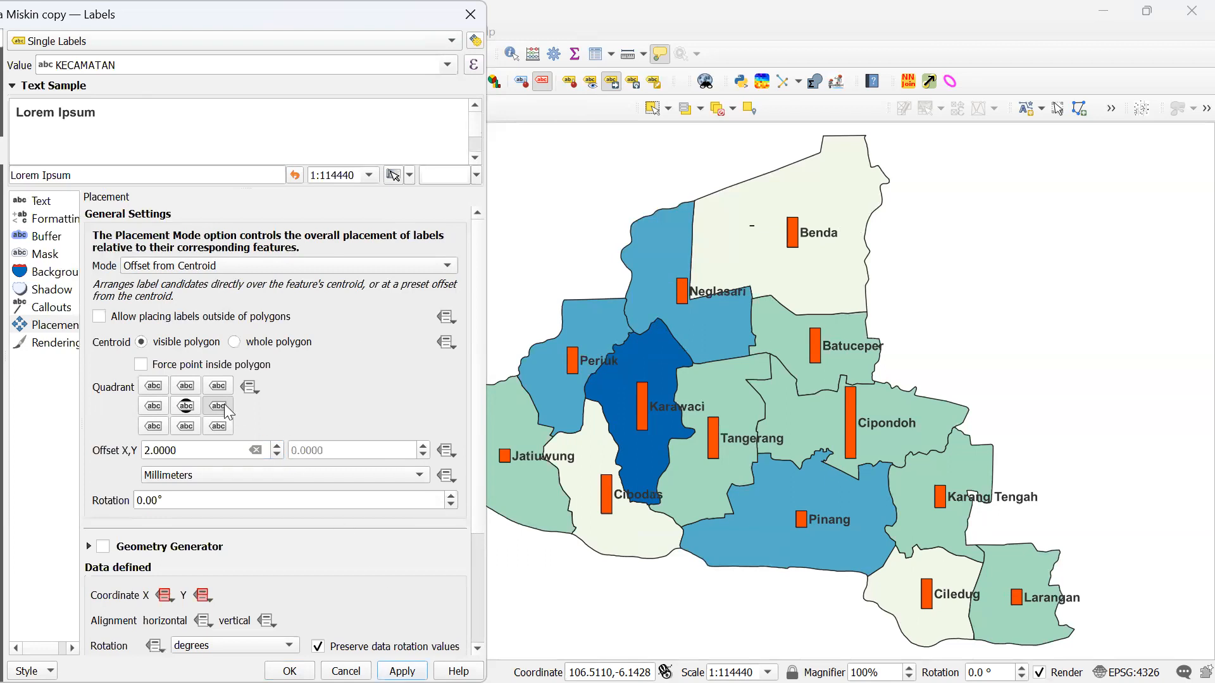
drag(196, 449, 103, 433)
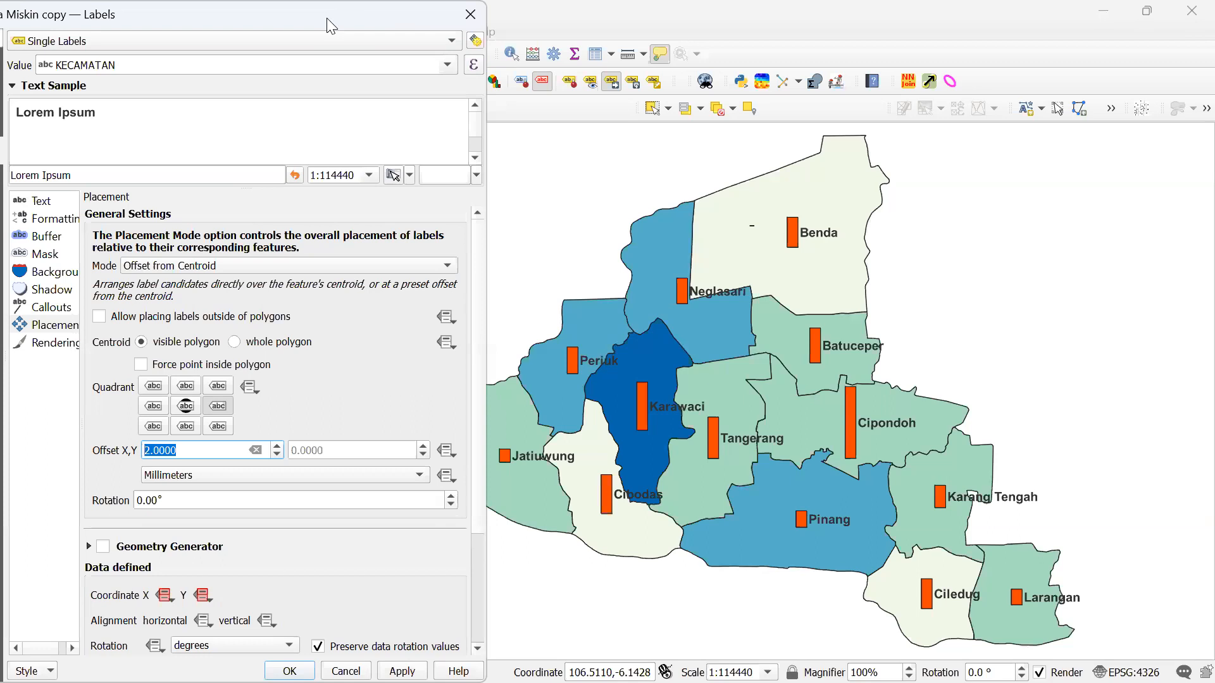
- Examine the text format settings of the Keluarga Miskin copy labels, including font, style, size and color, against the map
drag(327, 18, 525, 18)
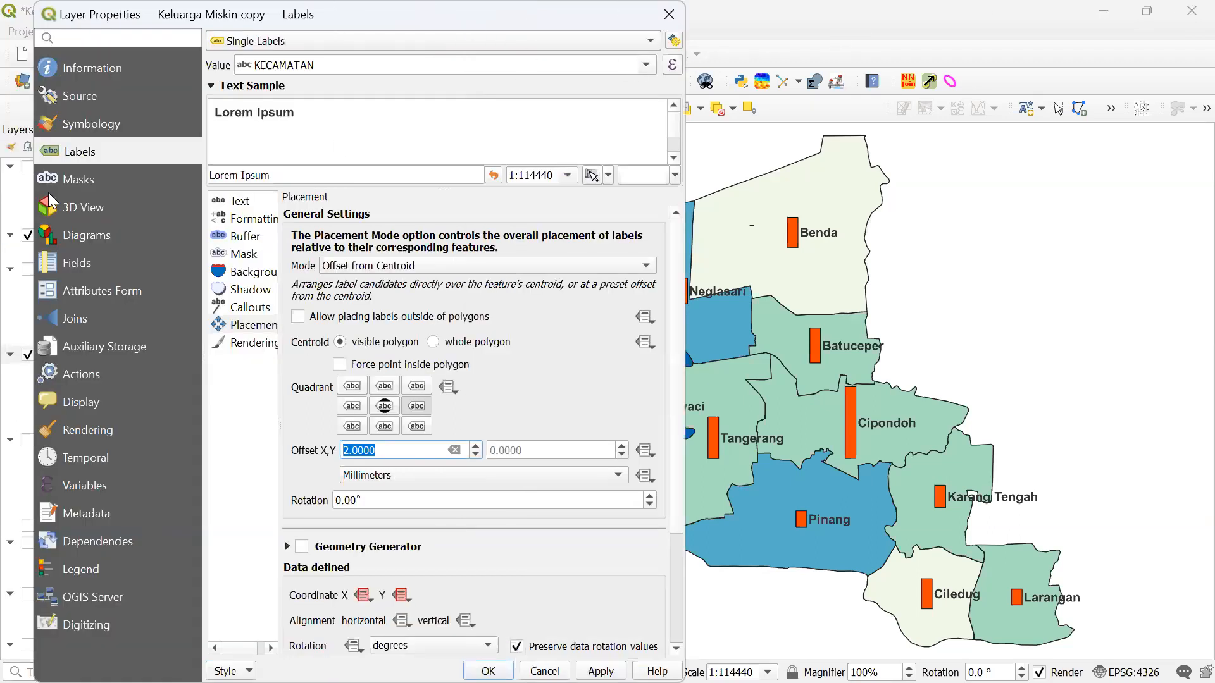
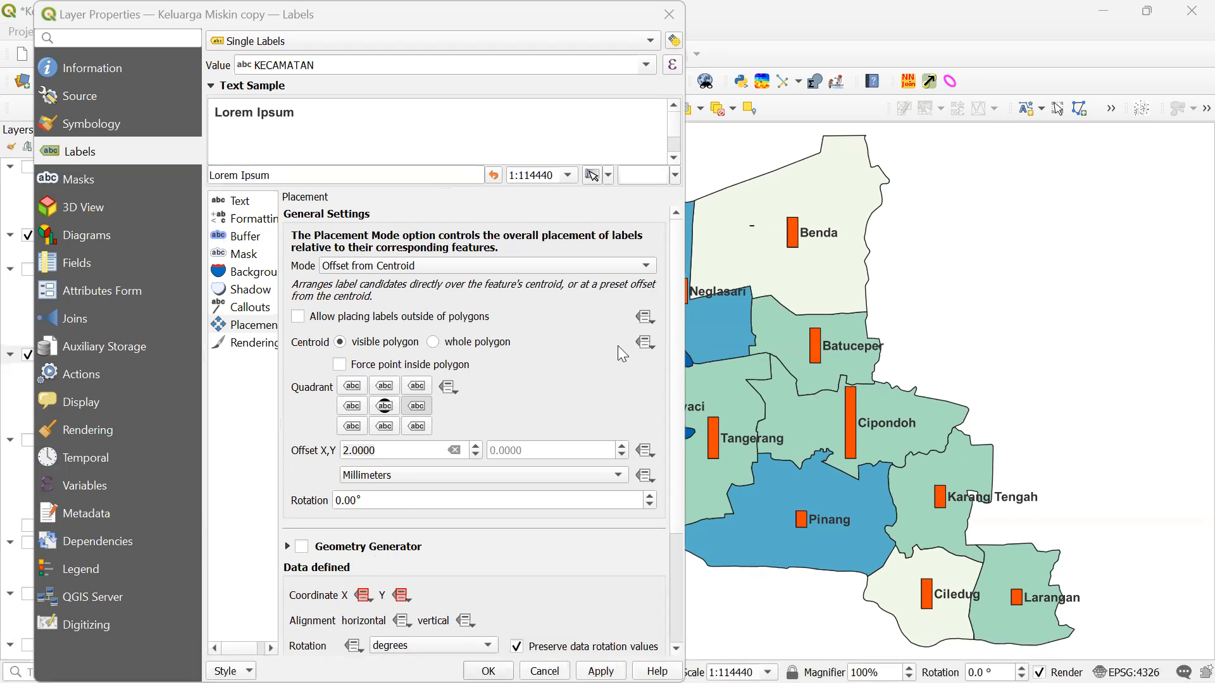
drag(418, 25, 193, 41)
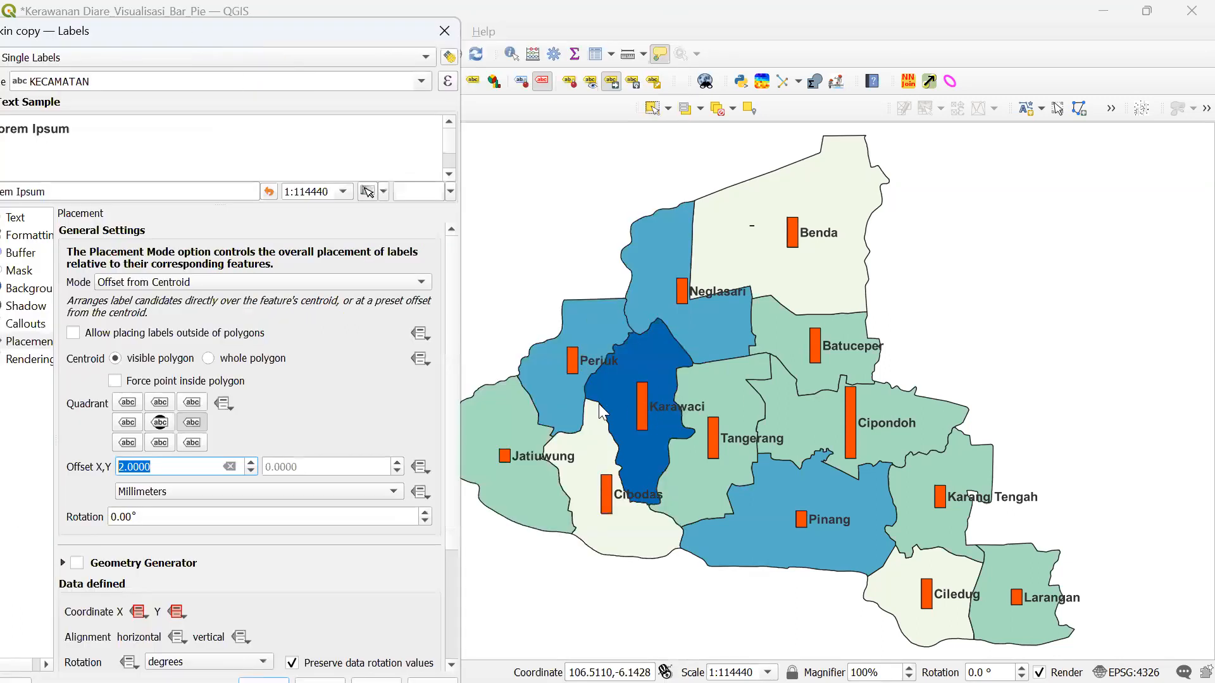
drag(182, 42, 322, 43)
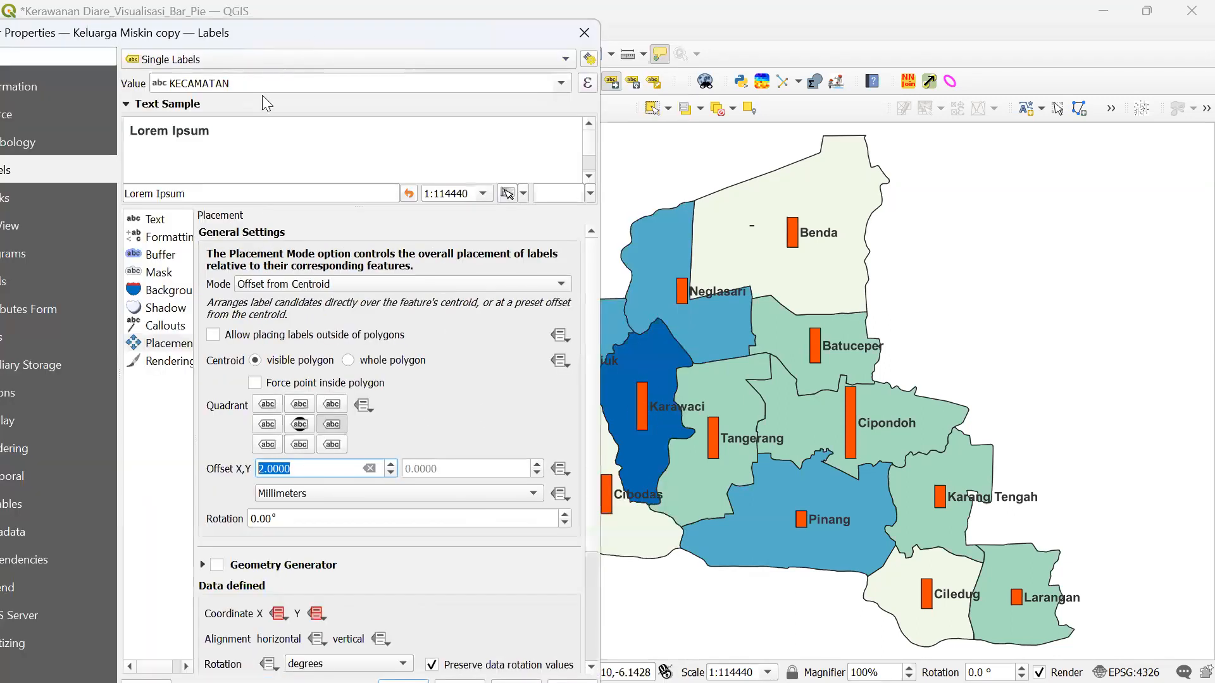
click(158, 220)
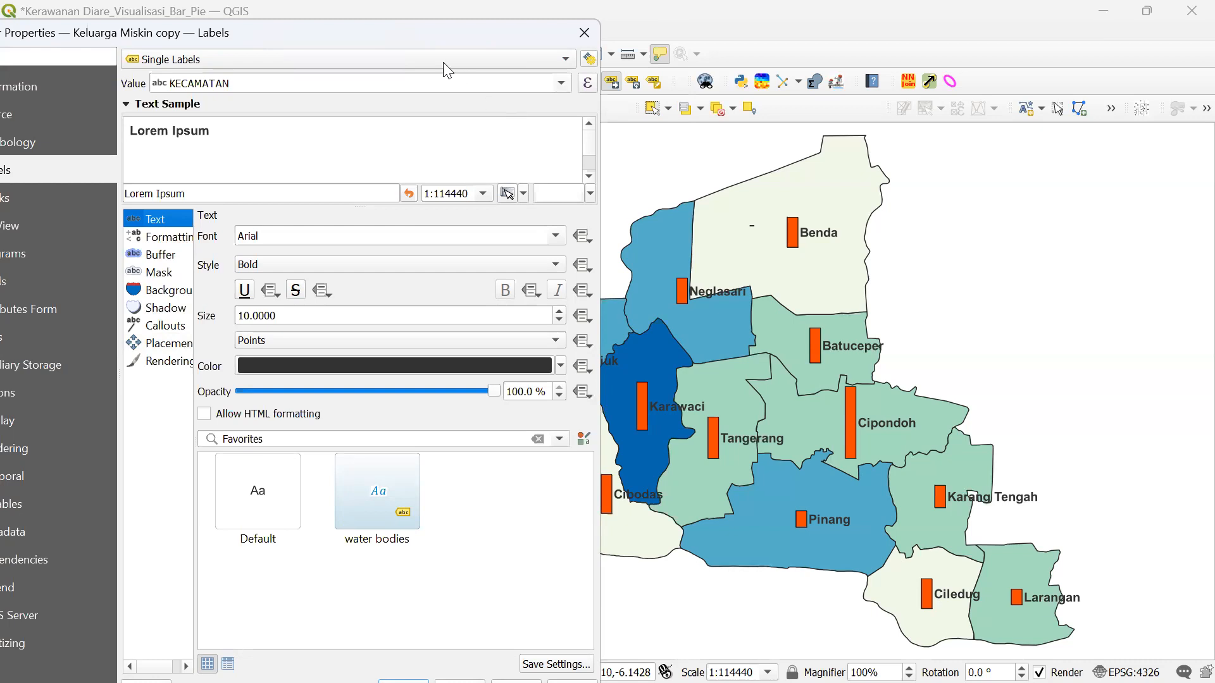
drag(416, 34, 397, 37)
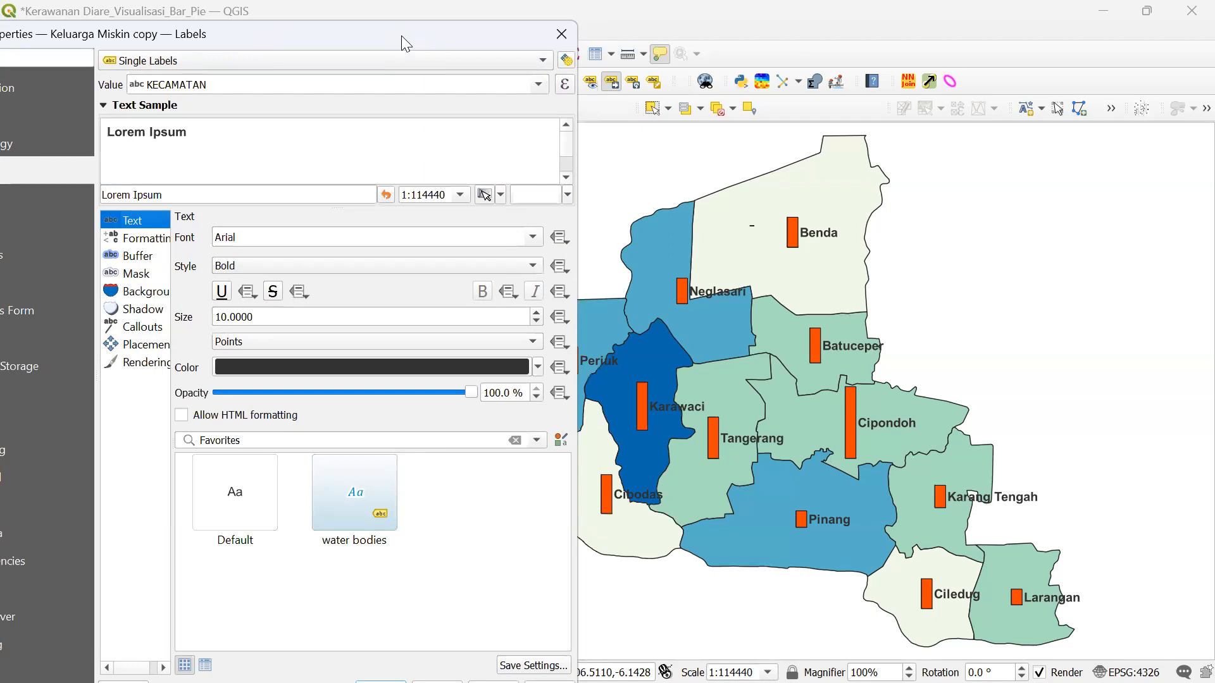
drag(401, 35, 510, 28)
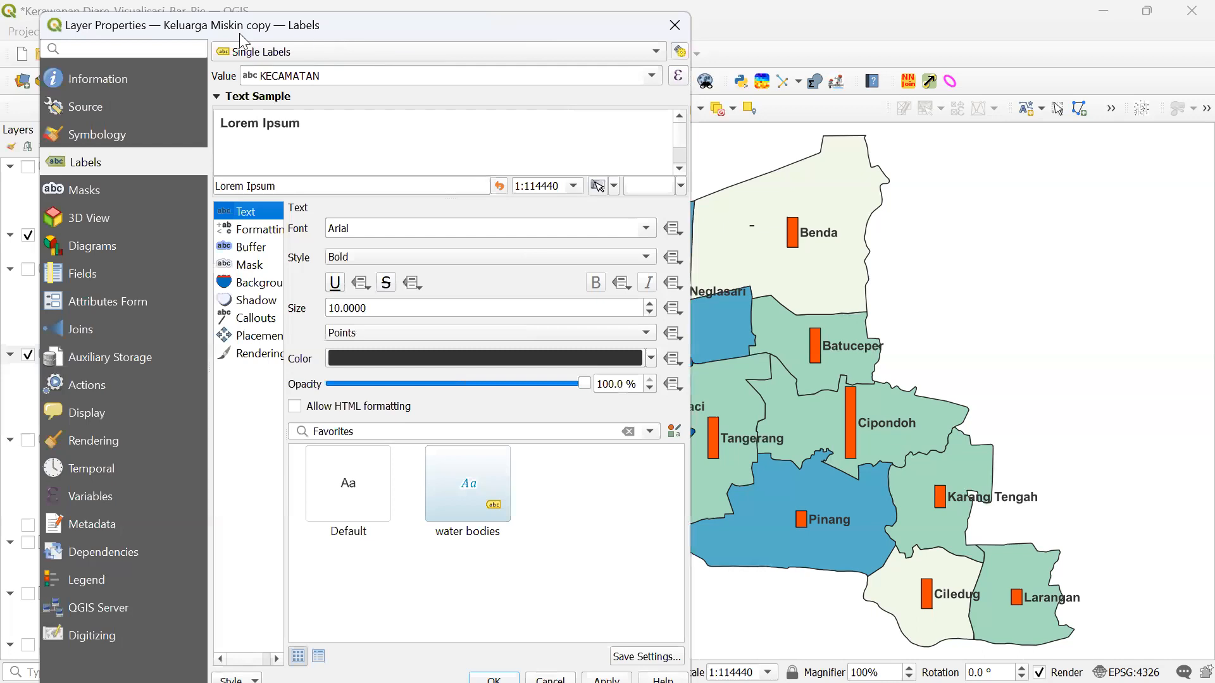
drag(239, 33, 138, 38)
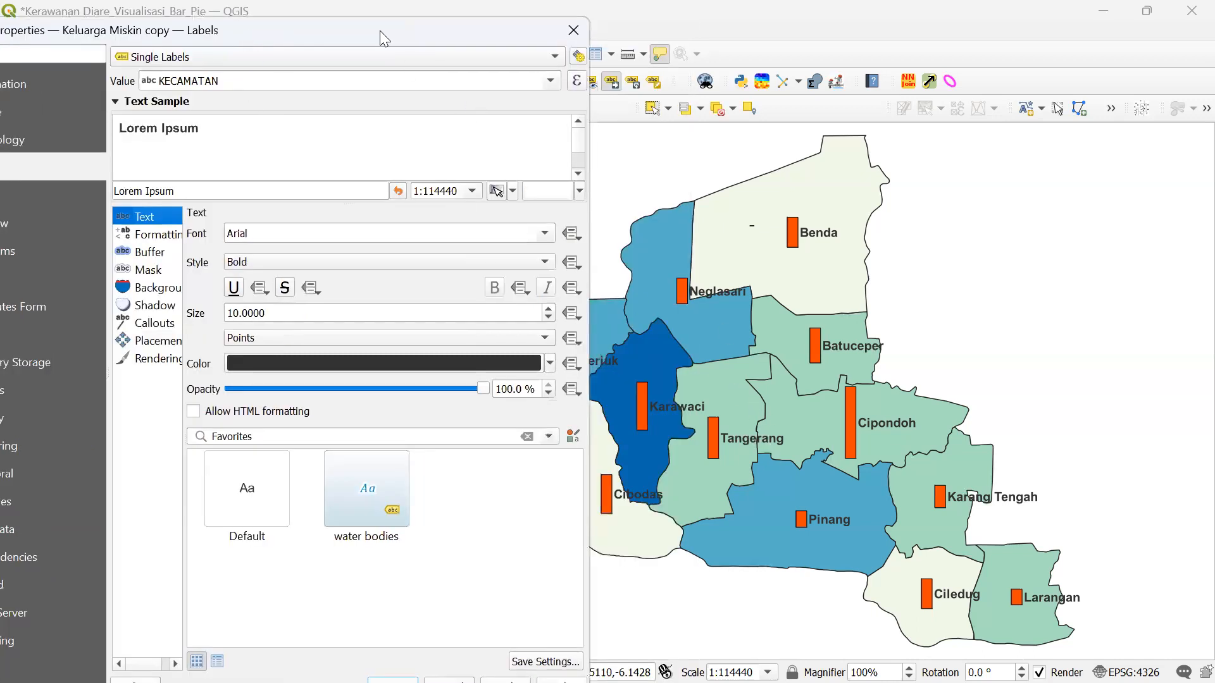
drag(385, 31, 573, 26)
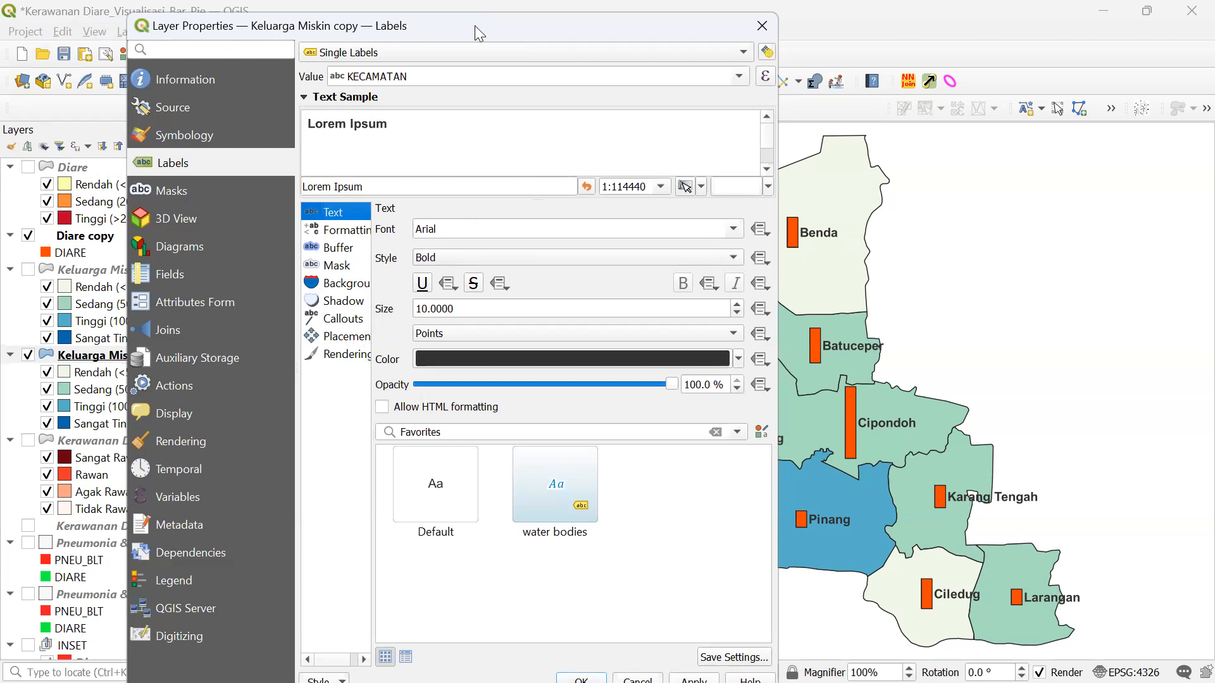
drag(468, 24, 411, 34)
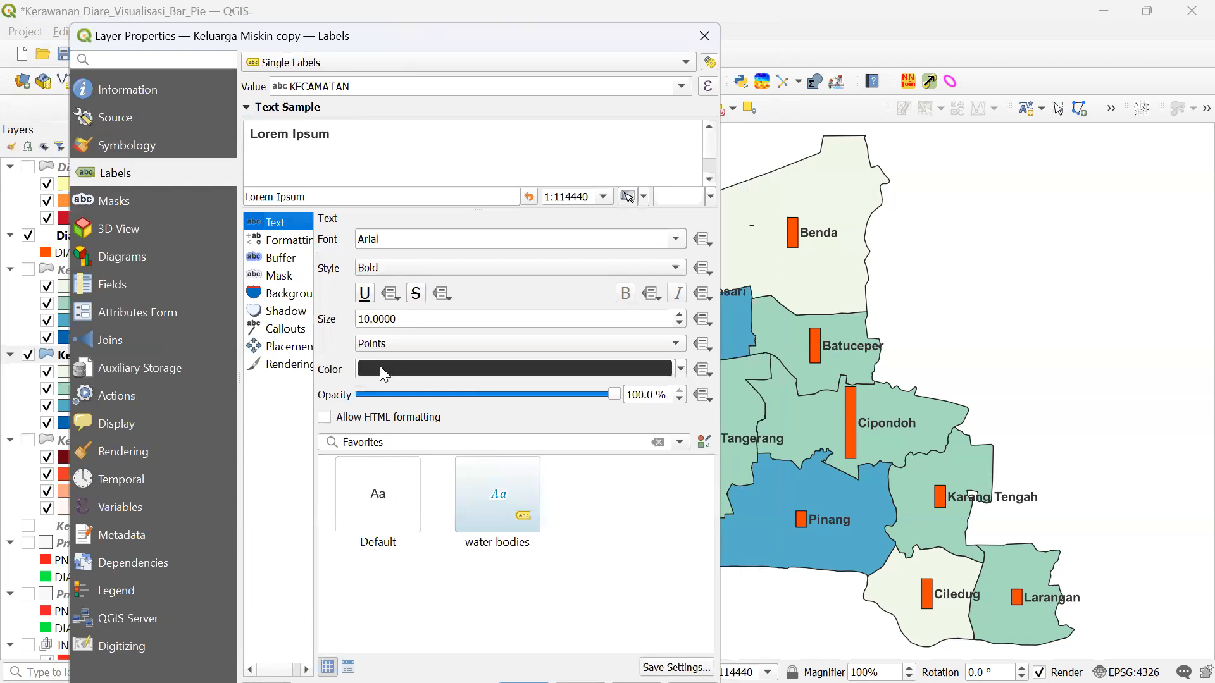
mouse_move(382, 371)
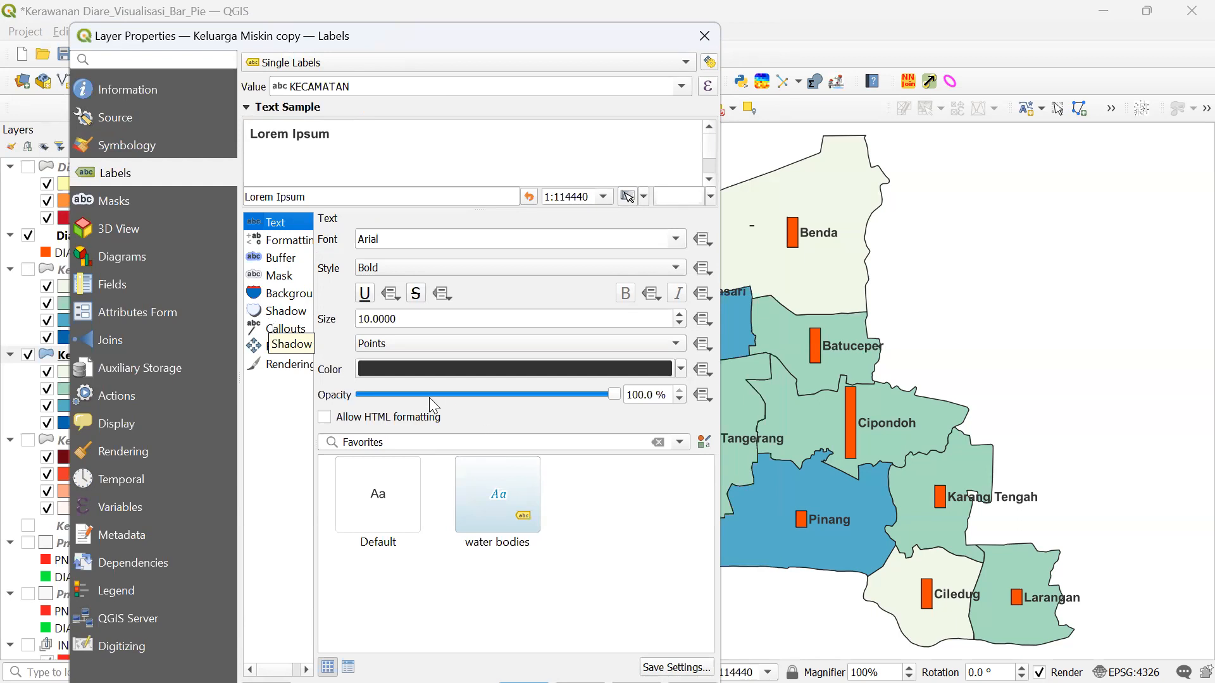
- Try a vertical label offset of 10 mm with the Offset from Centroid placement mode and apply it
click(284, 350)
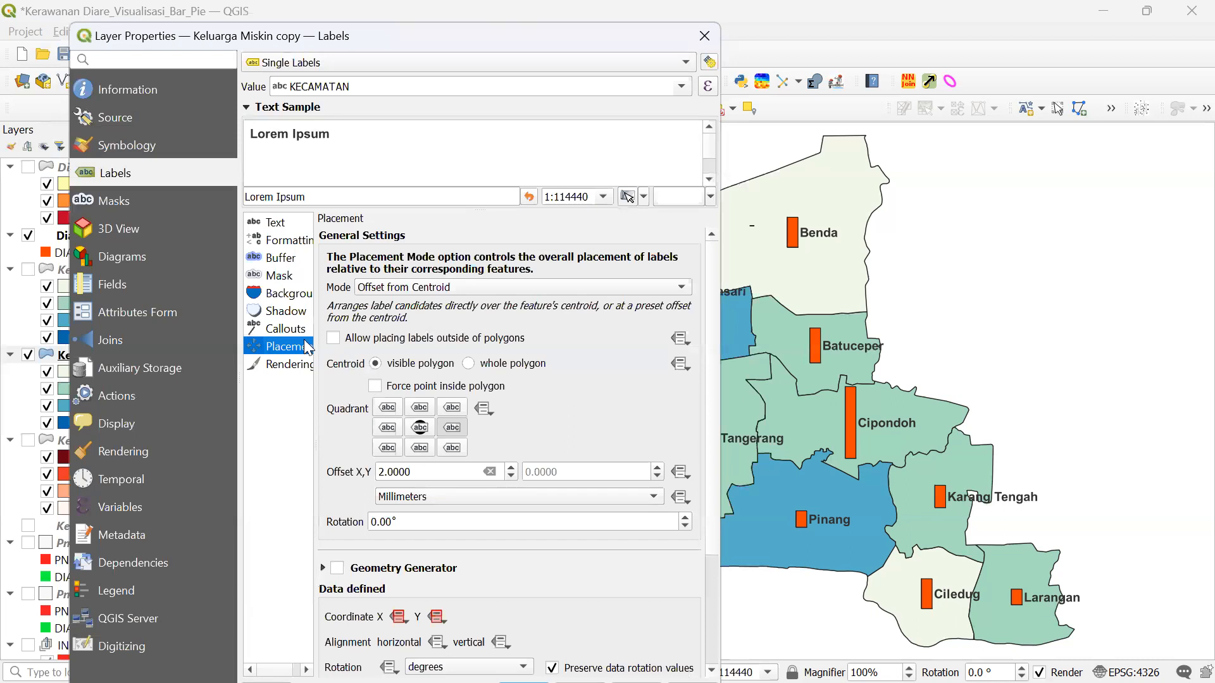
click(412, 291)
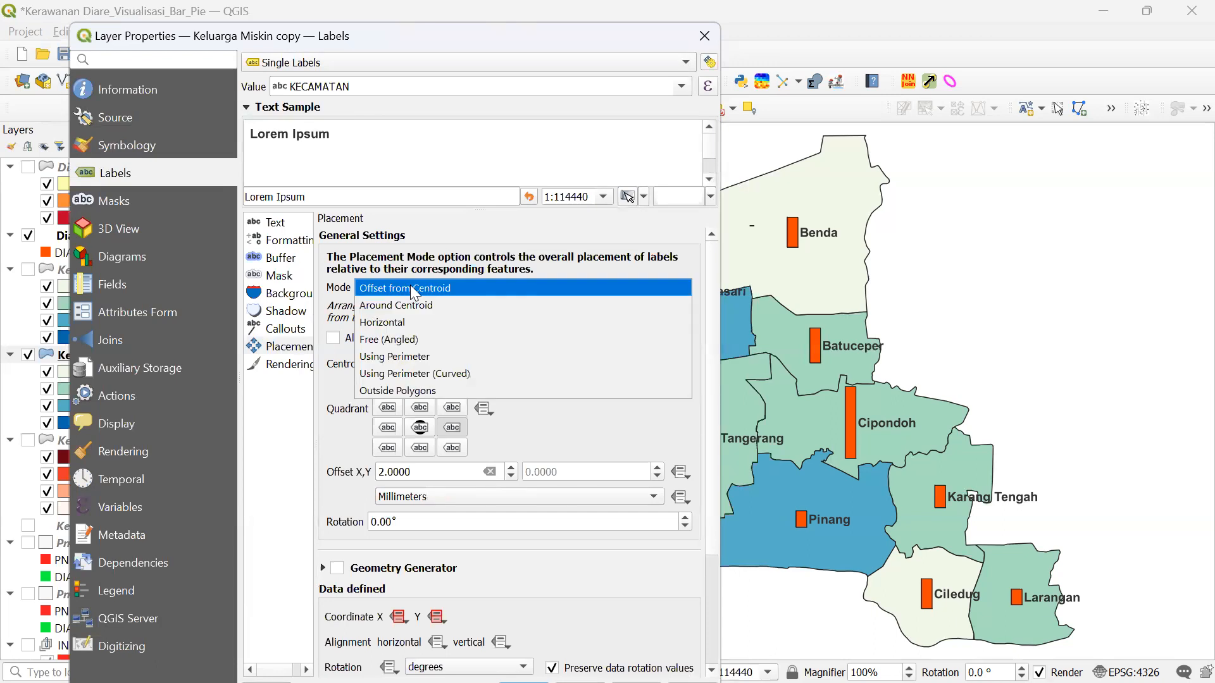
click(413, 290)
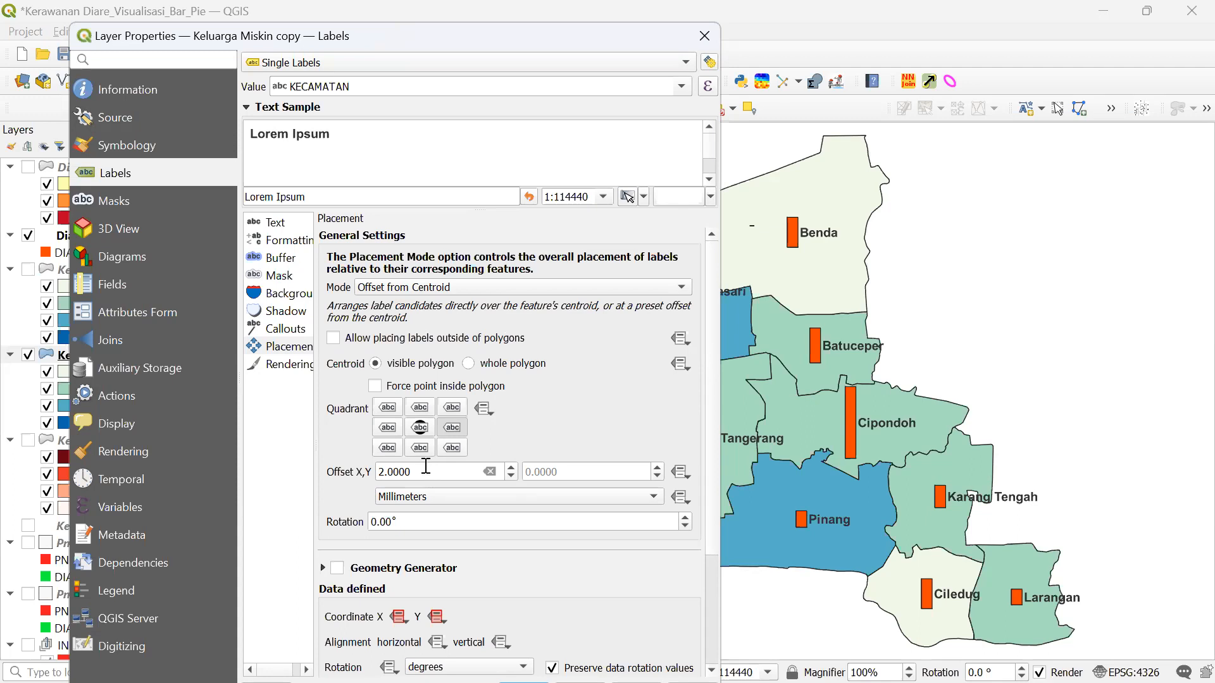
click(541, 472)
text(10)
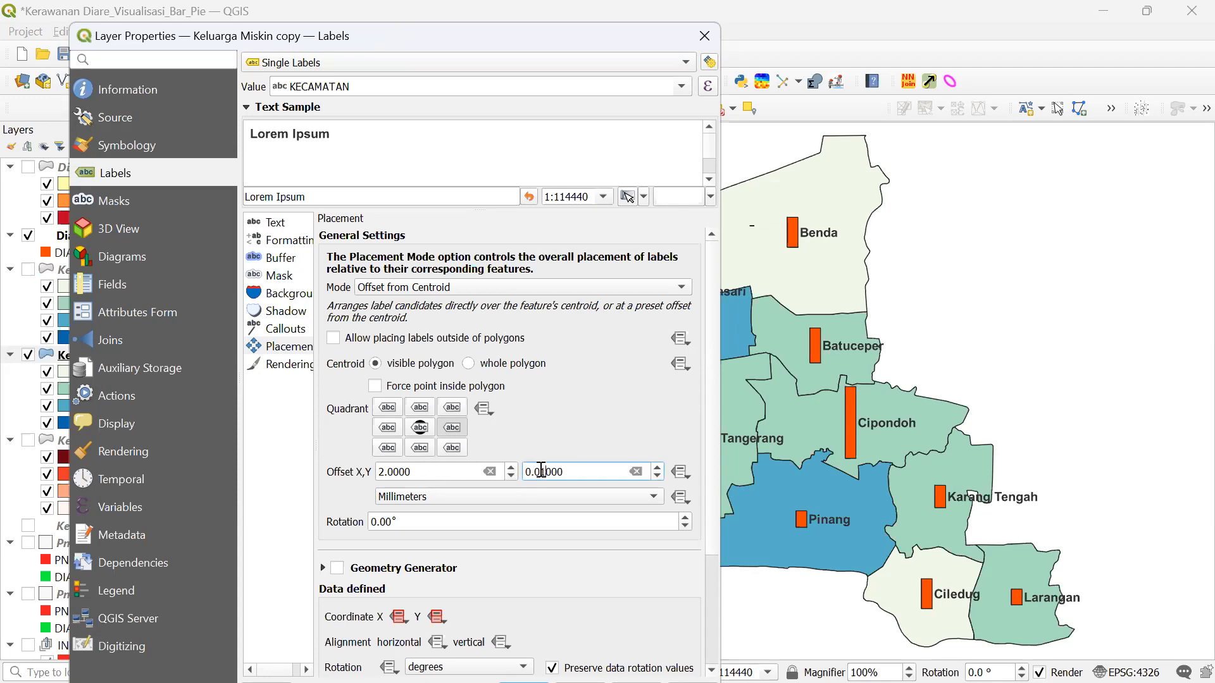
drag(582, 471, 357, 396)
text(10)
drag(382, 36, 276, 13)
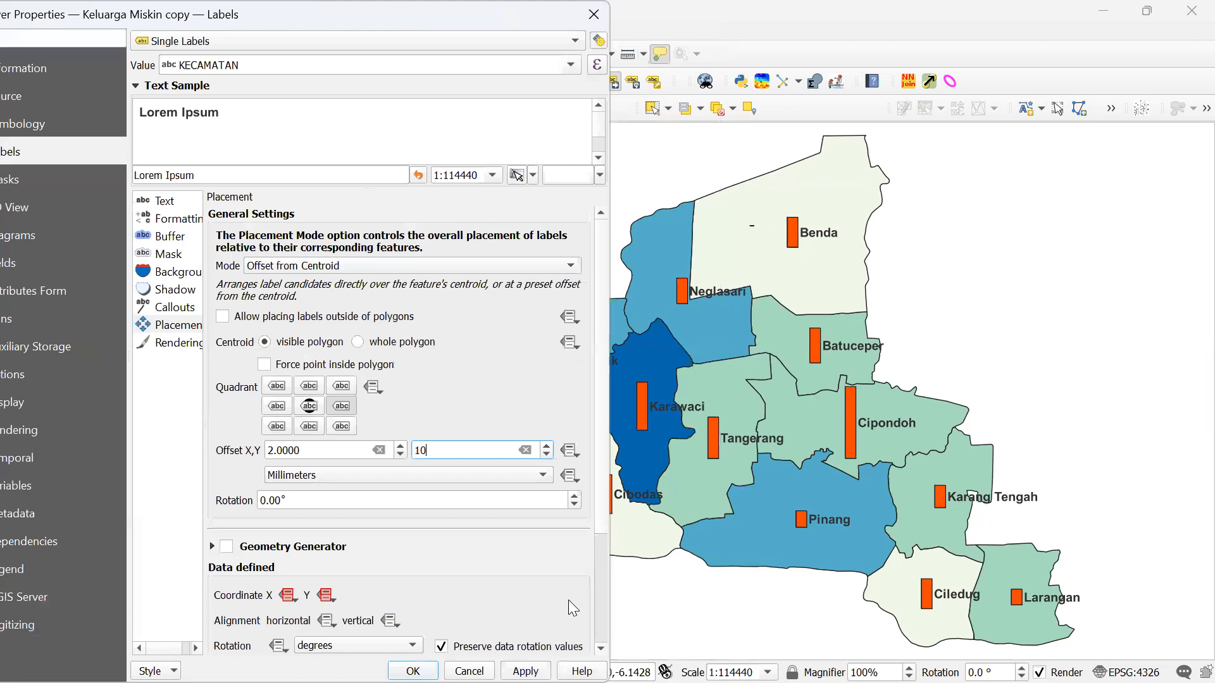
click(525, 671)
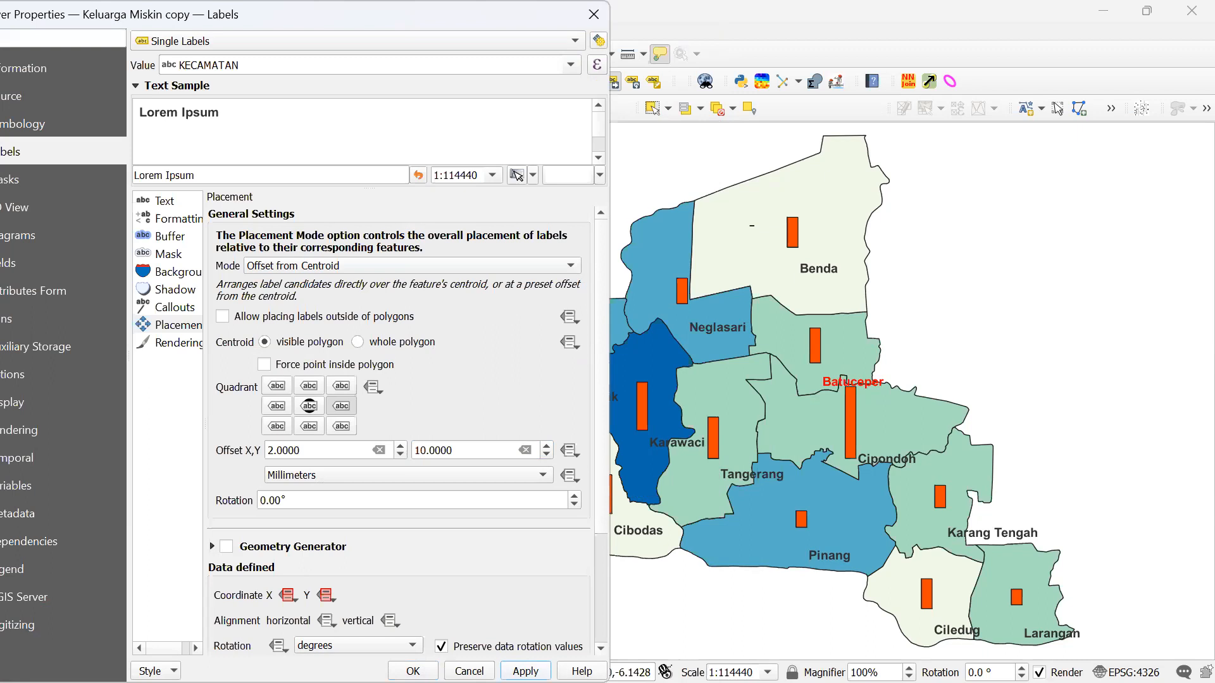
- Set the vertical label offset to 0 mm, apply it and close the layer properties
drag(474, 450, 305, 409)
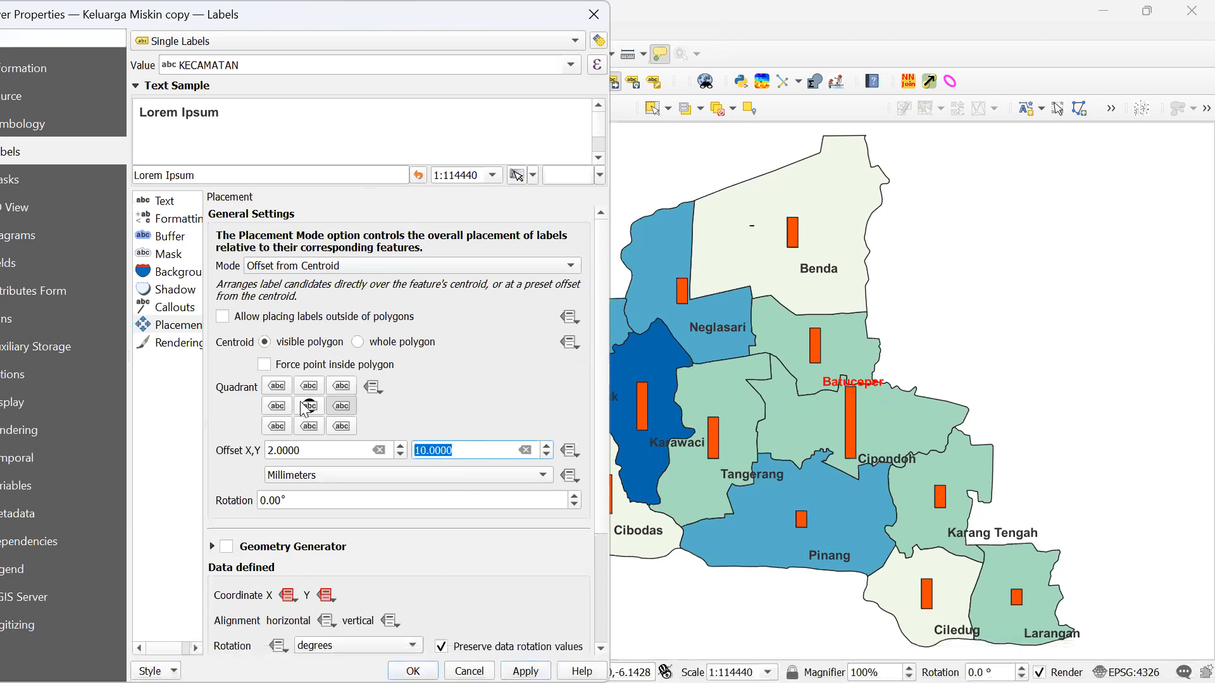
text(0)
key(Return)
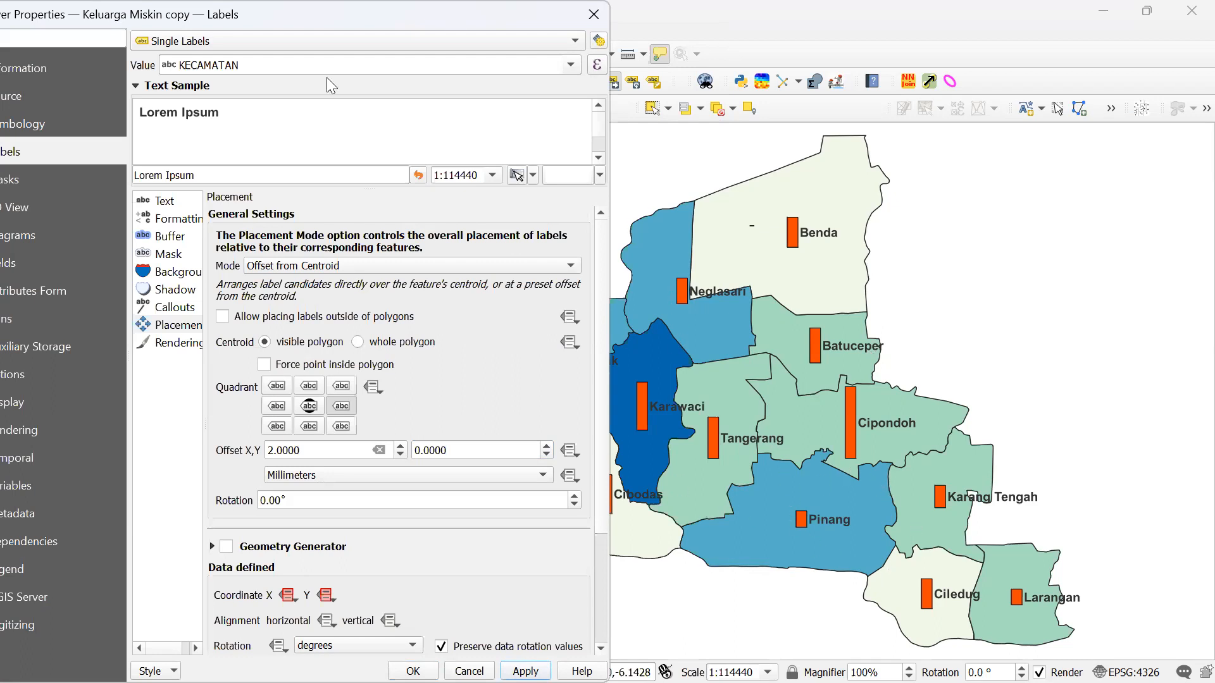
drag(464, 17, 326, 77)
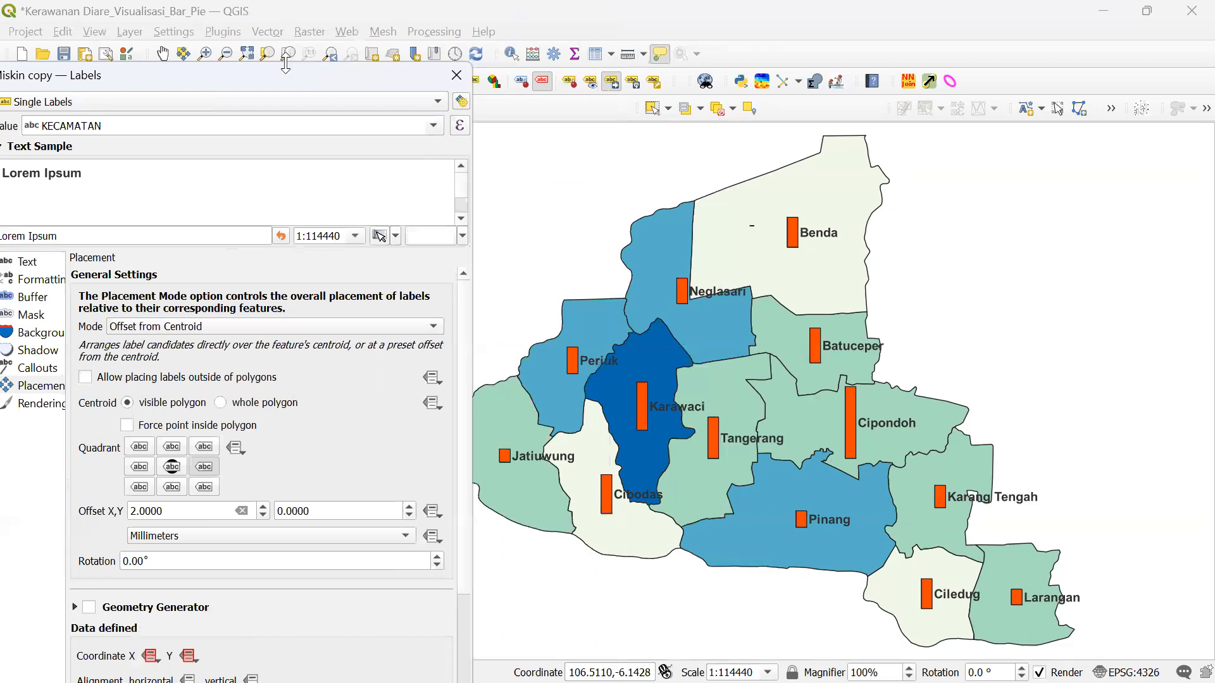
drag(257, 85, 420, 15)
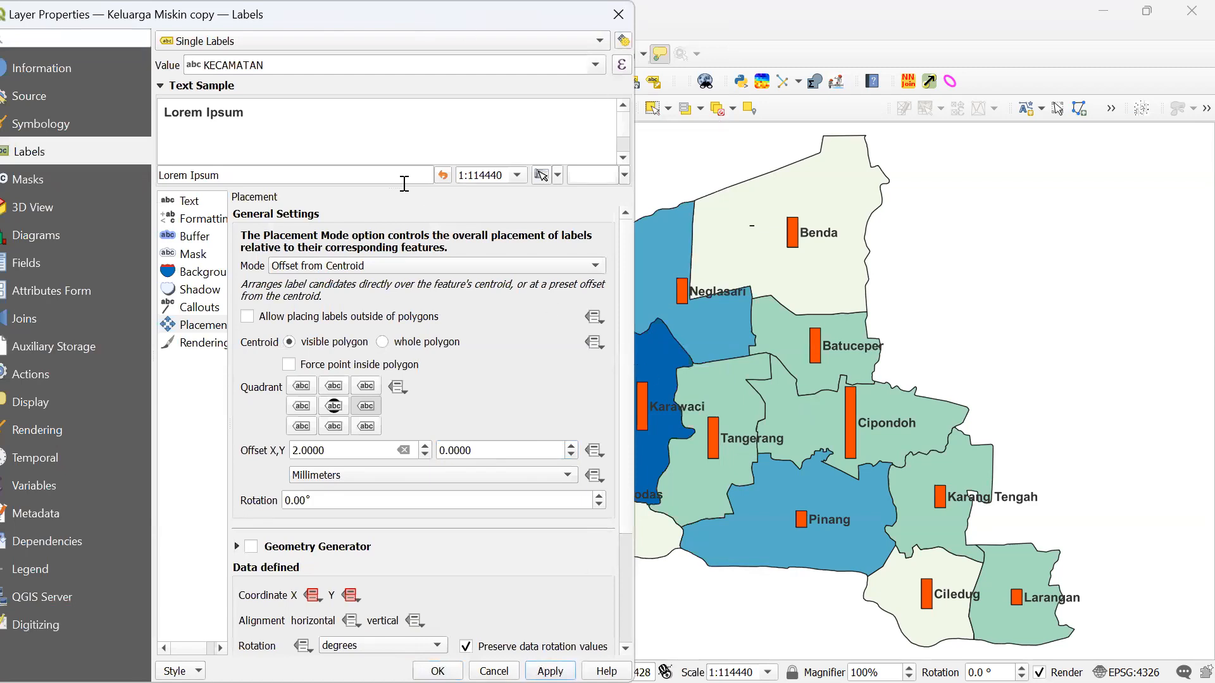
drag(267, 15, 394, 15)
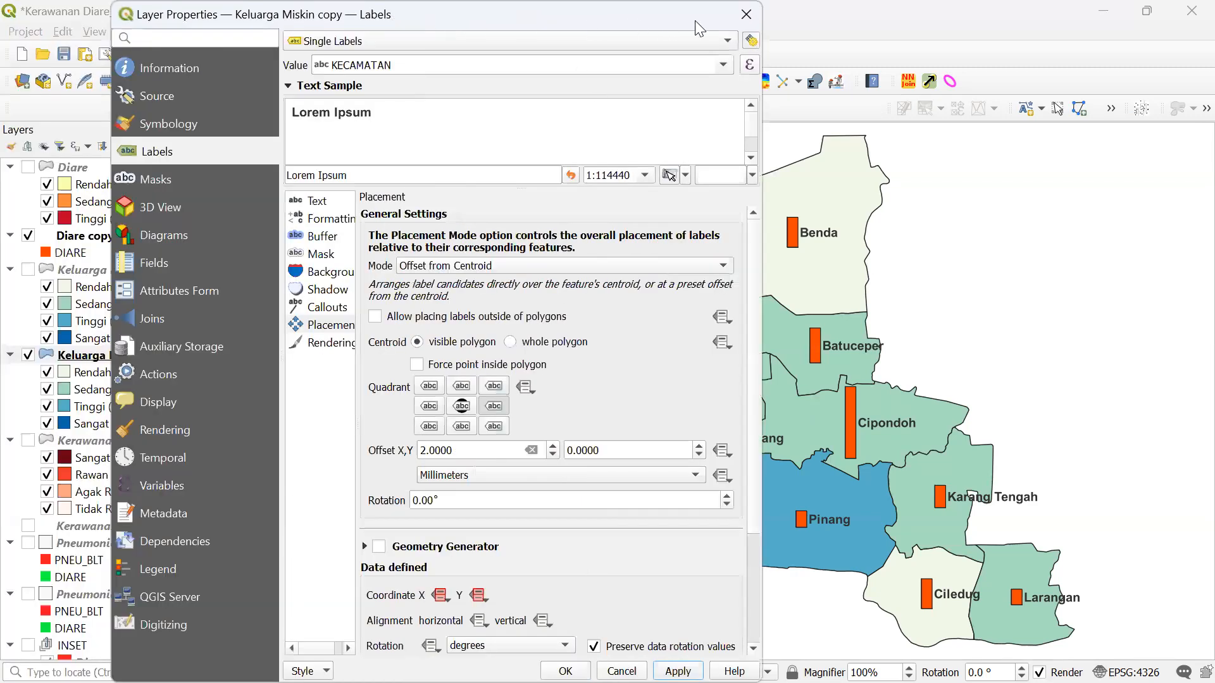
click(744, 17)
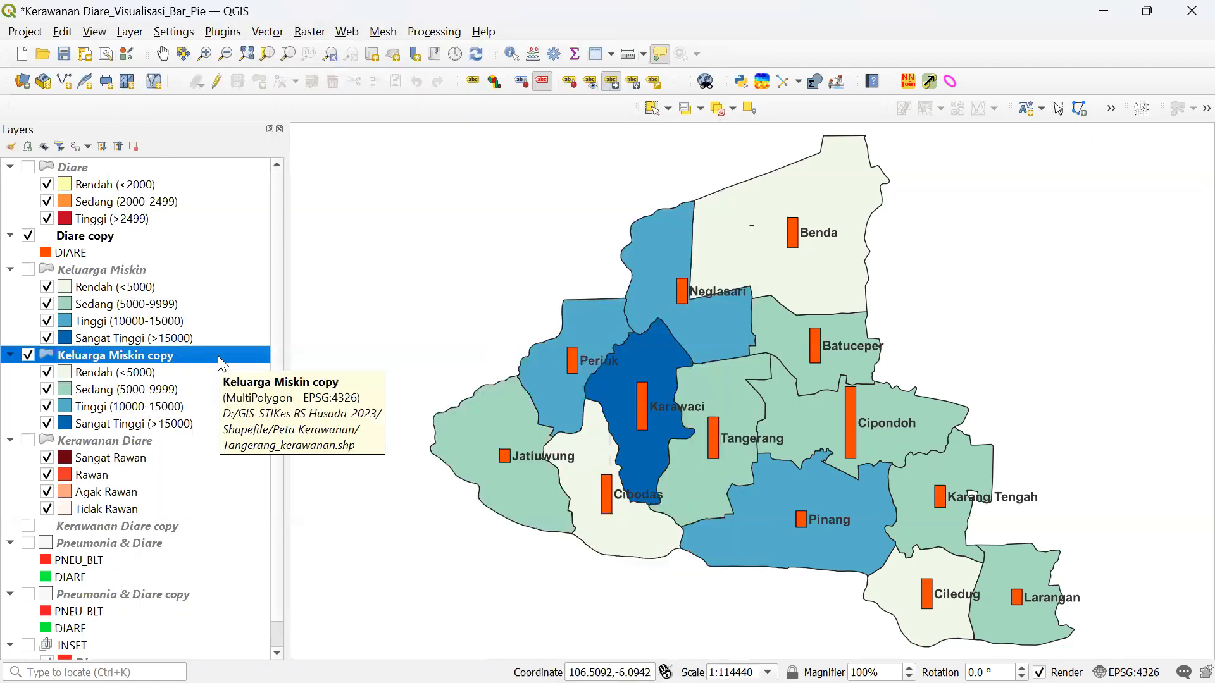
- Open the histogram diagram properties of the Diare copy layer and examine its diagram type and assigned attributes
click(105, 240)
right_click(109, 247)
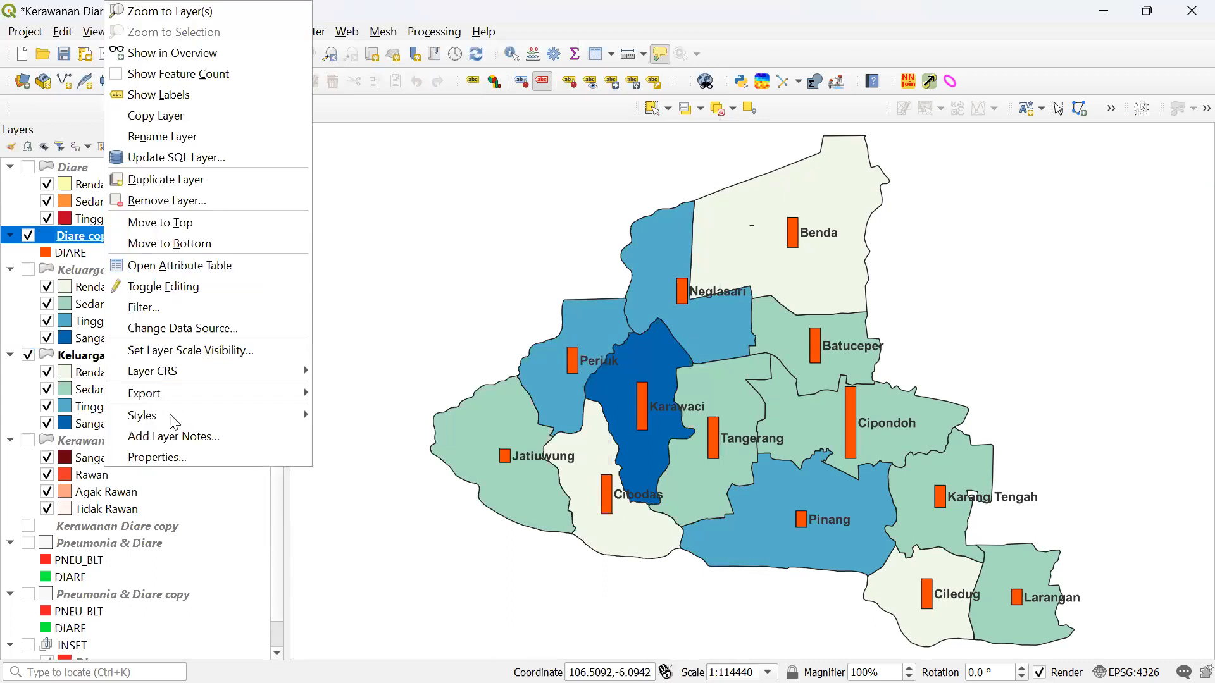
click(204, 456)
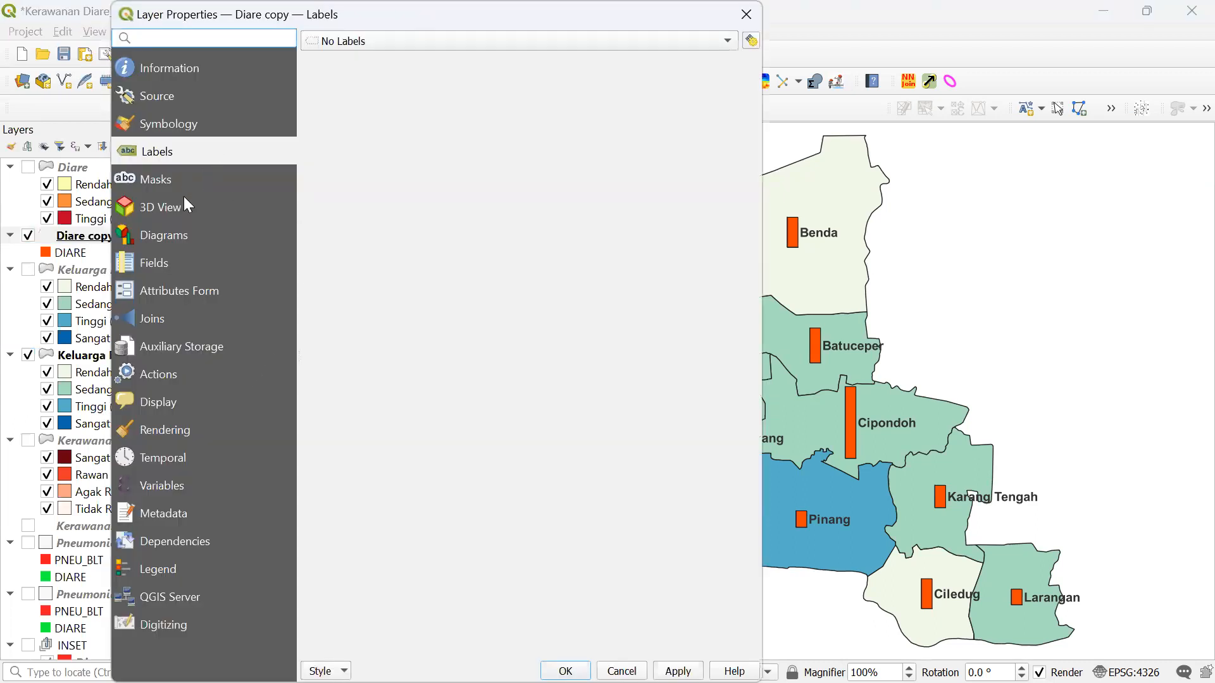
click(166, 236)
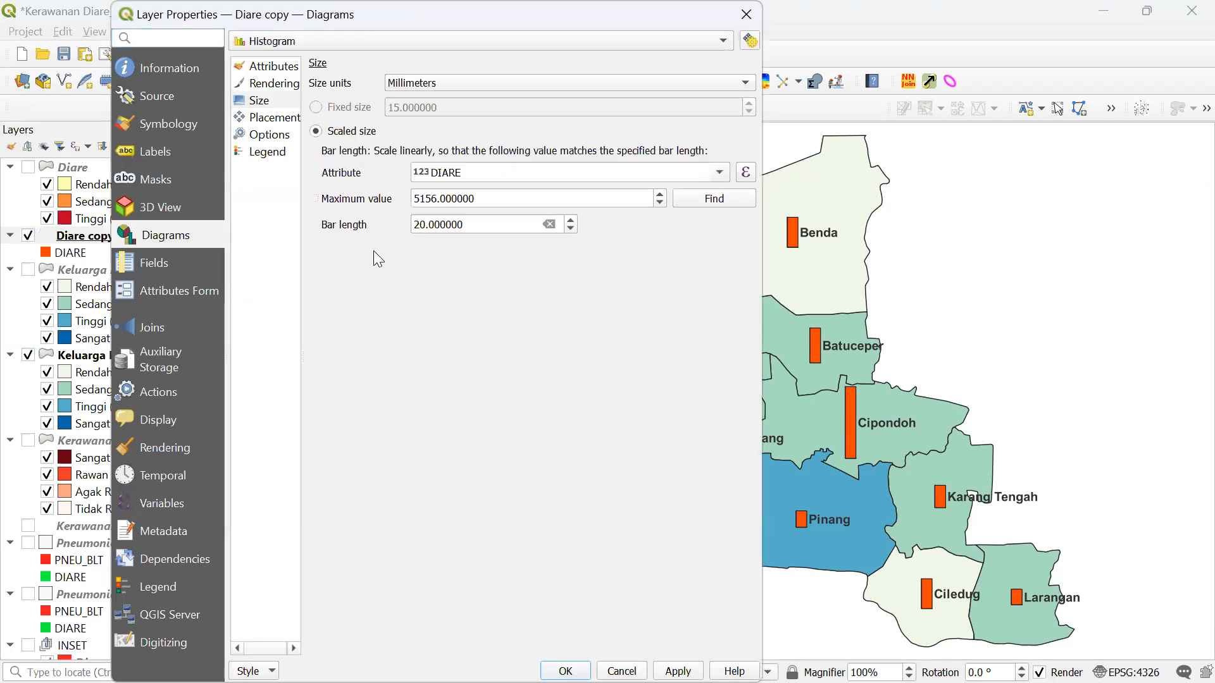
drag(572, 23, 536, 75)
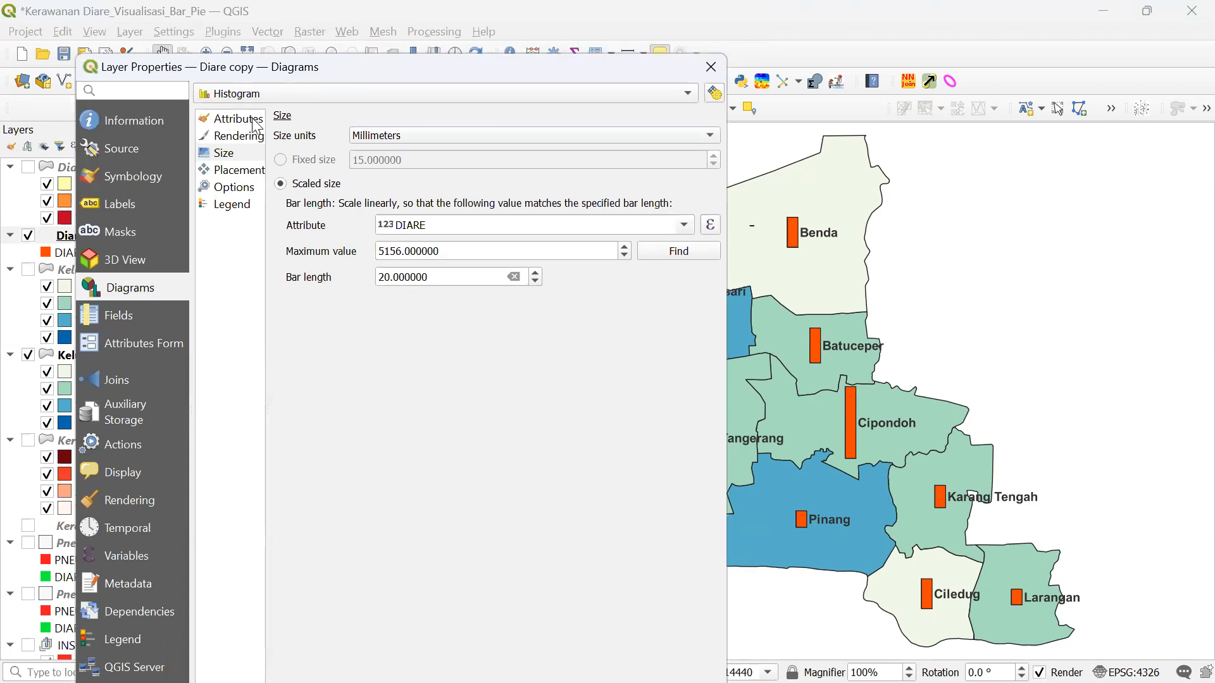
click(360, 93)
click(364, 94)
click(237, 121)
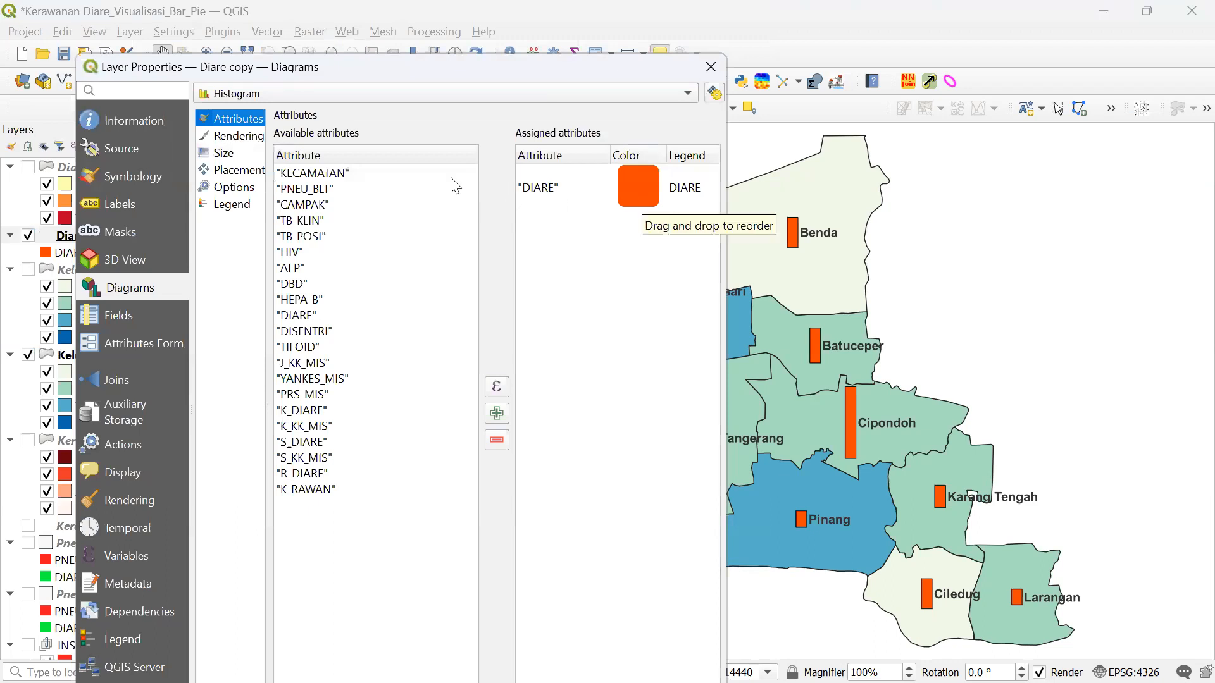
- Examine the histogram's rendering options and its size settings, including the DIARE scaling attribute and the bar length
click(242, 139)
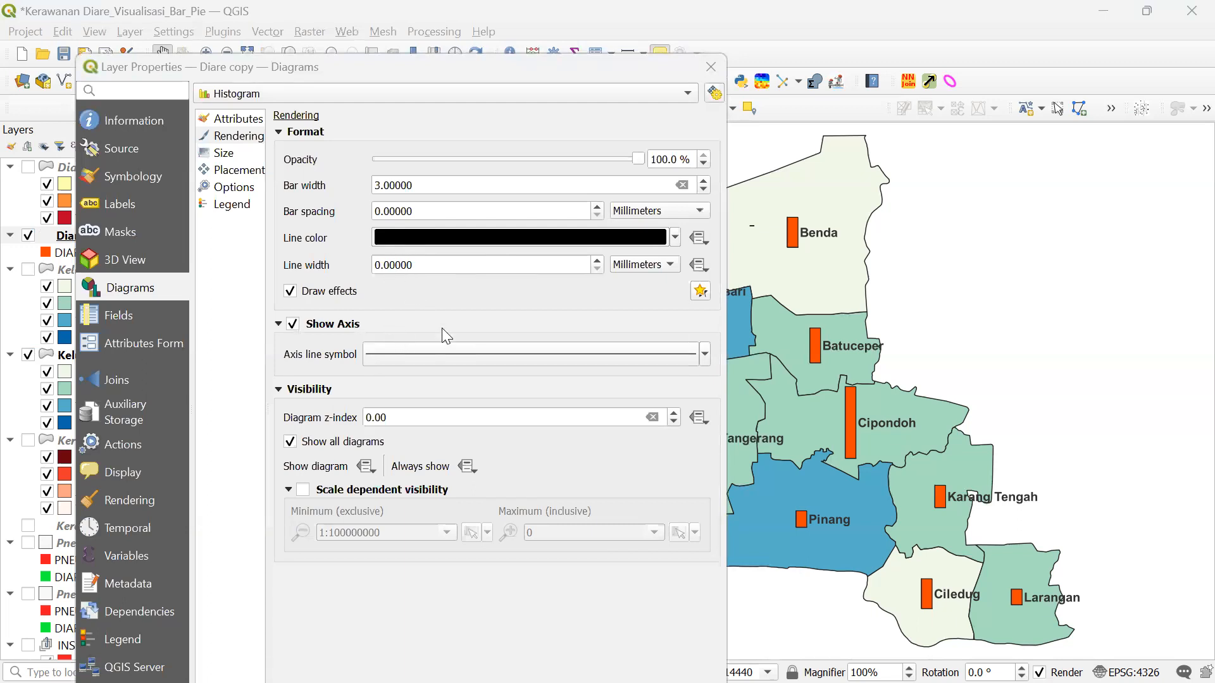
click(225, 154)
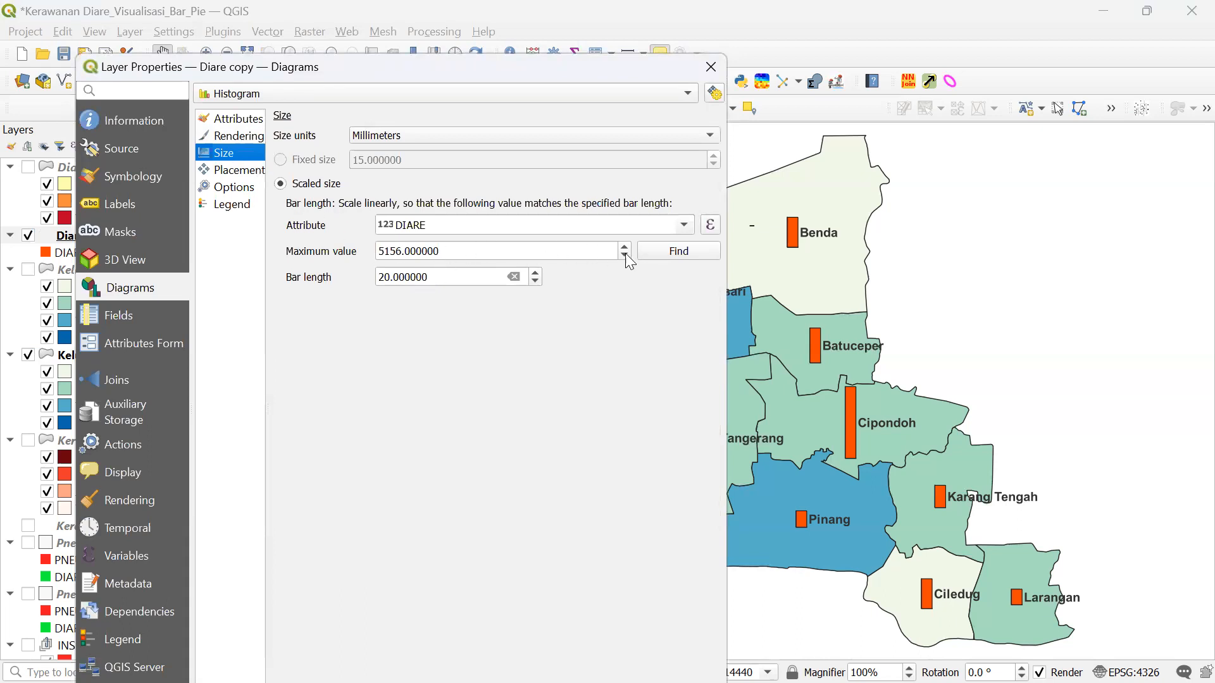
click(683, 226)
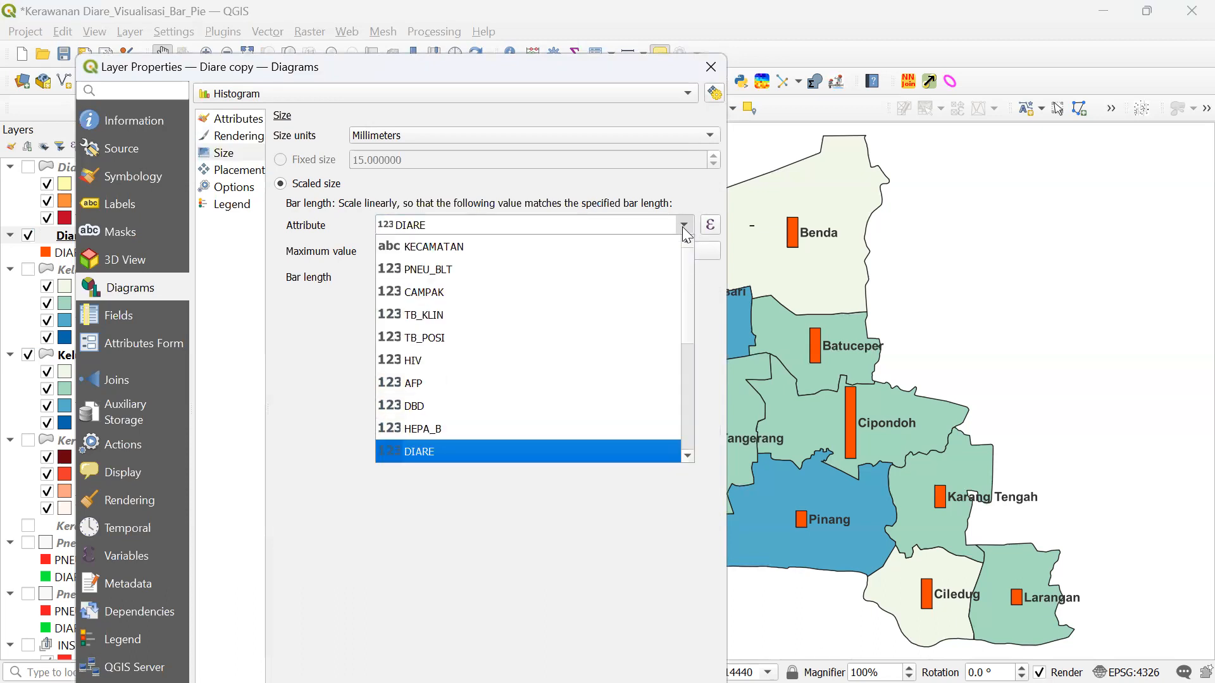
click(569, 450)
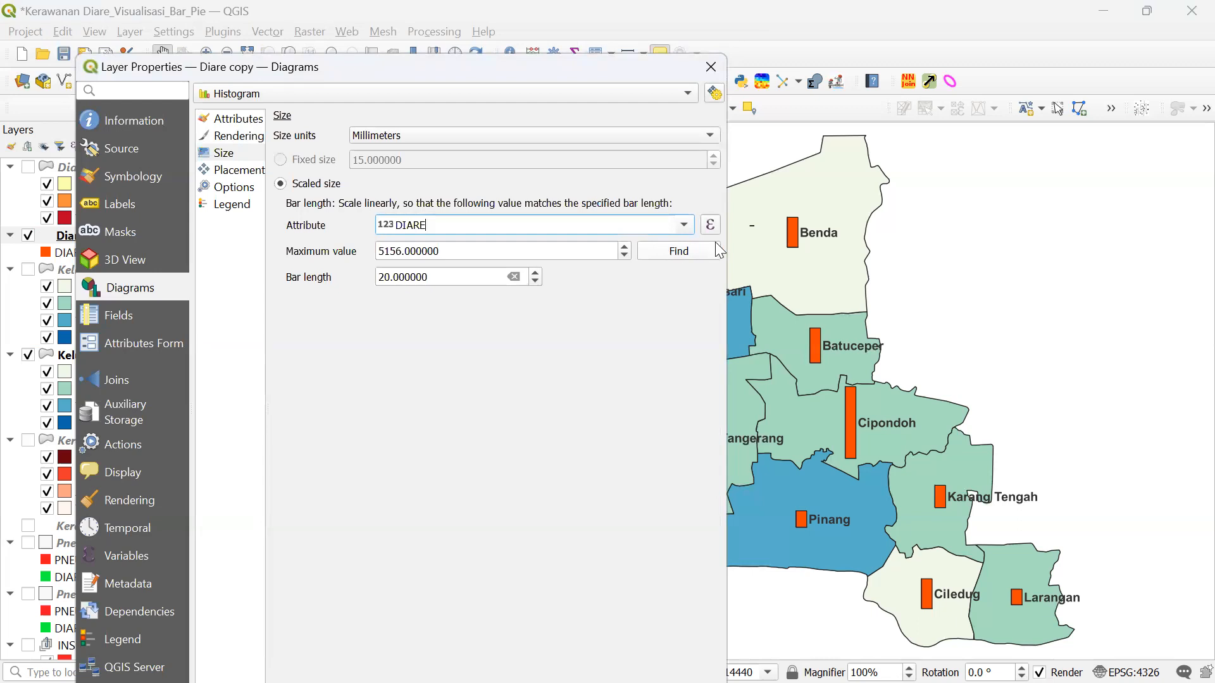
click(449, 279)
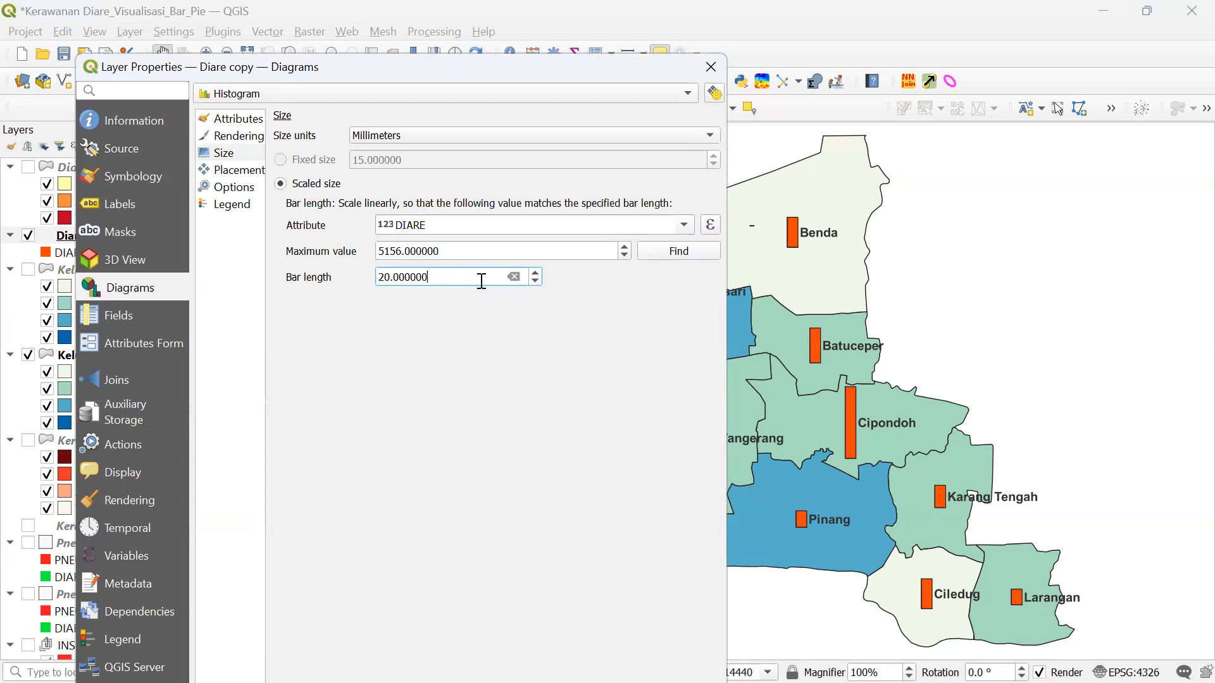
- Try a histogram bar length of 5 mm for the Diare copy diagrams and apply it to the map
drag(481, 281, 281, 275)
text(5)
drag(342, 60, 296, 7)
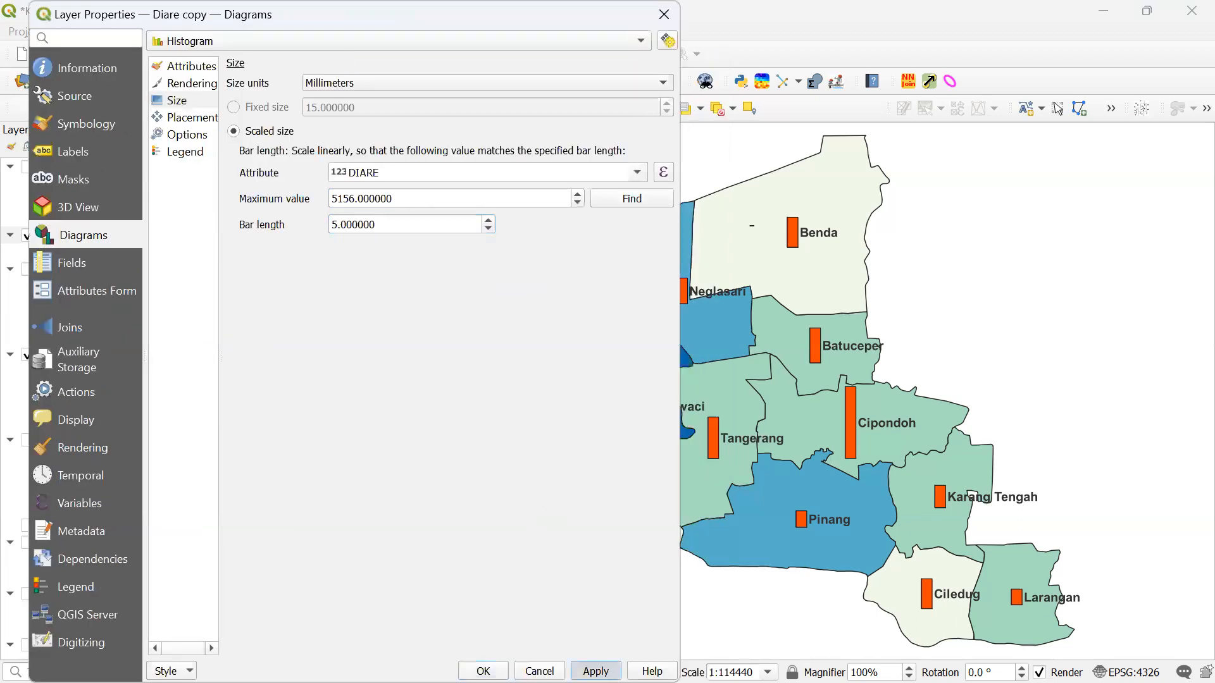
click(595, 671)
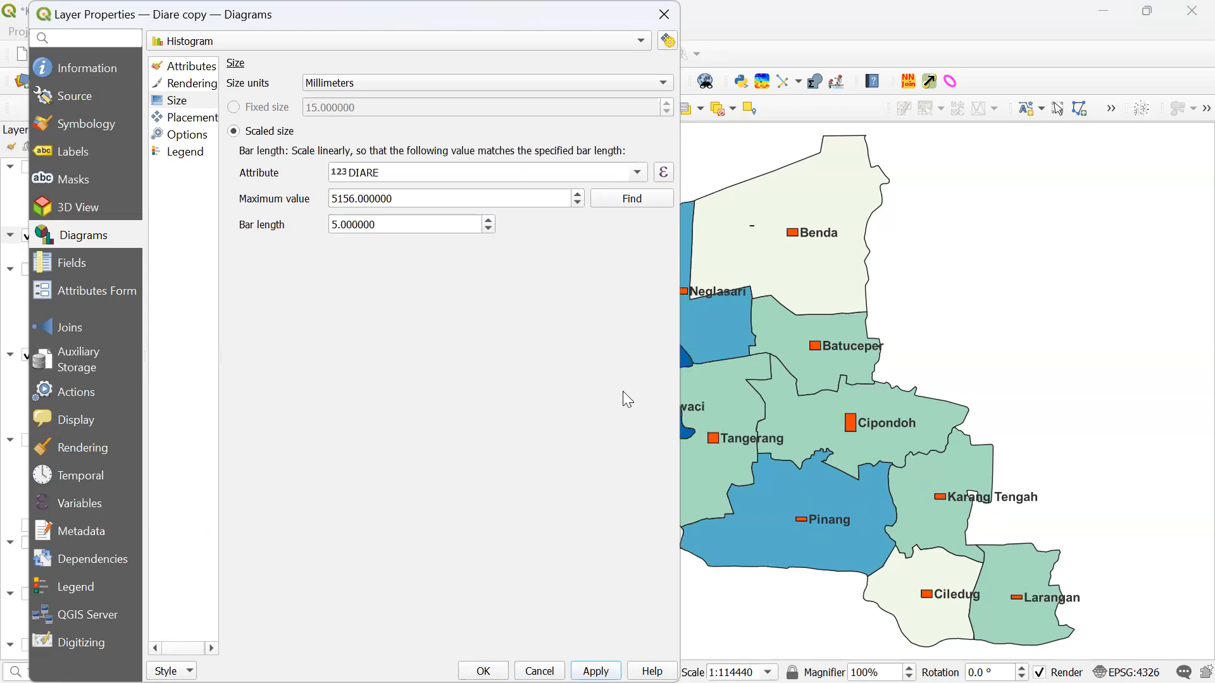
- Set the histogram bar length back to 20 mm and apply it, keeping the map in view
double_click(439, 218)
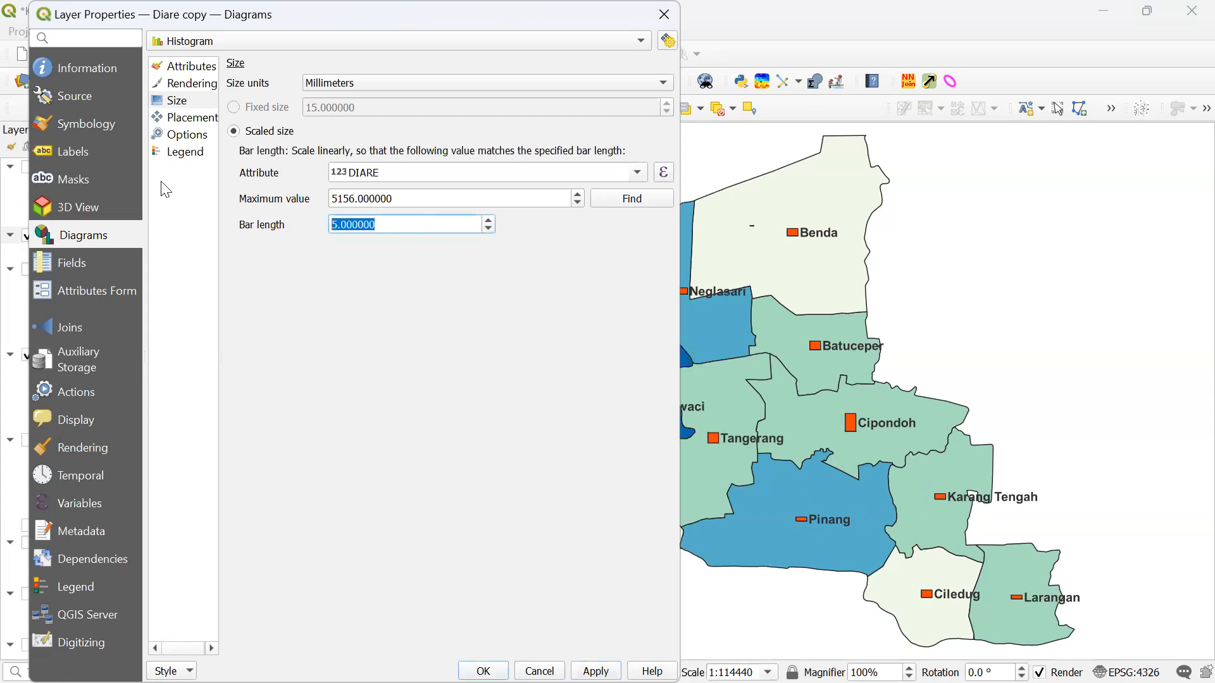
text(20)
click(595, 672)
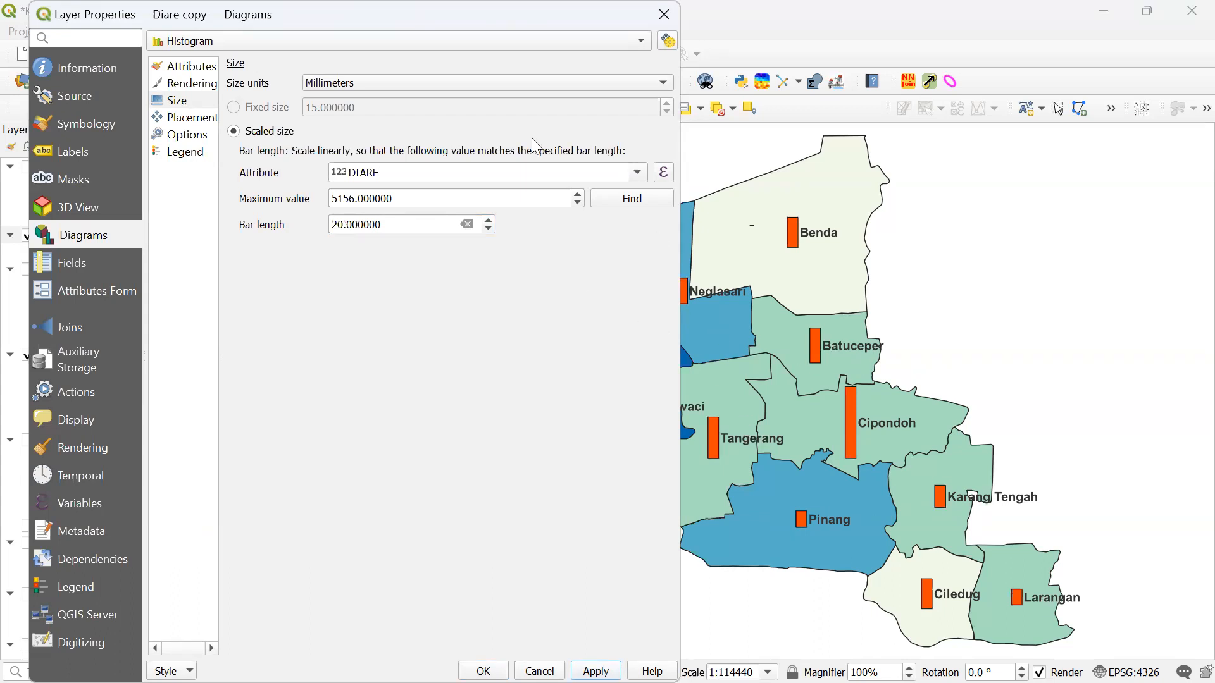
drag(320, 31, 155, 115)
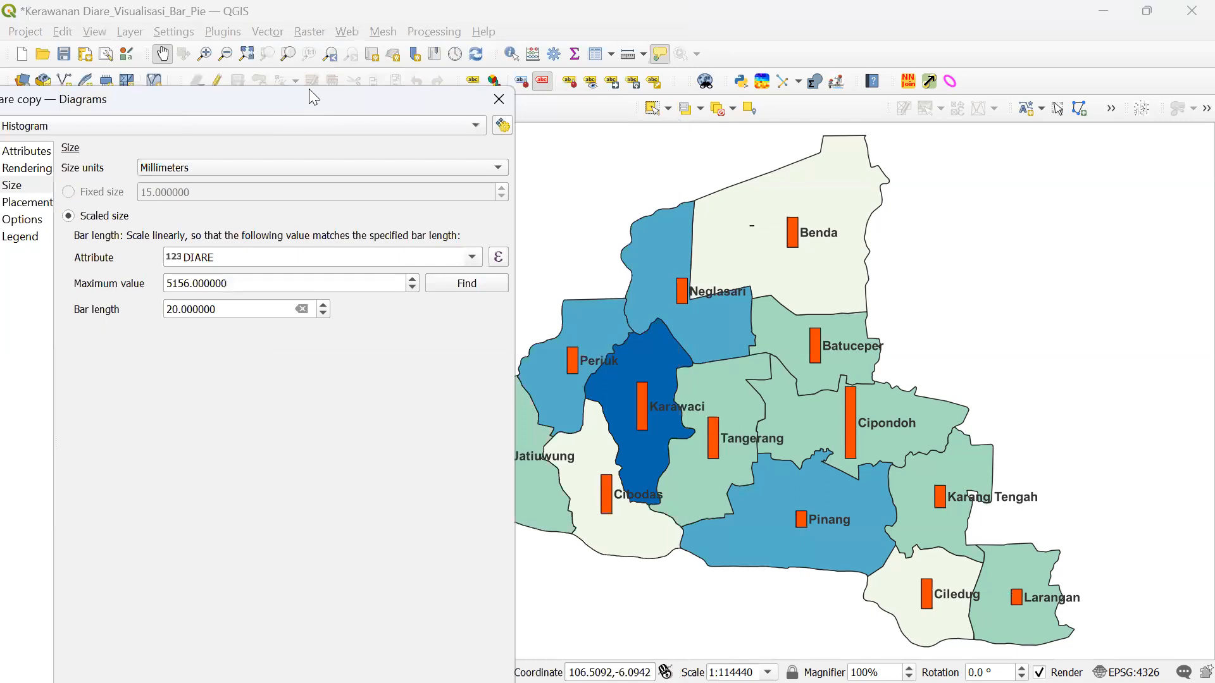
drag(312, 98, 357, 45)
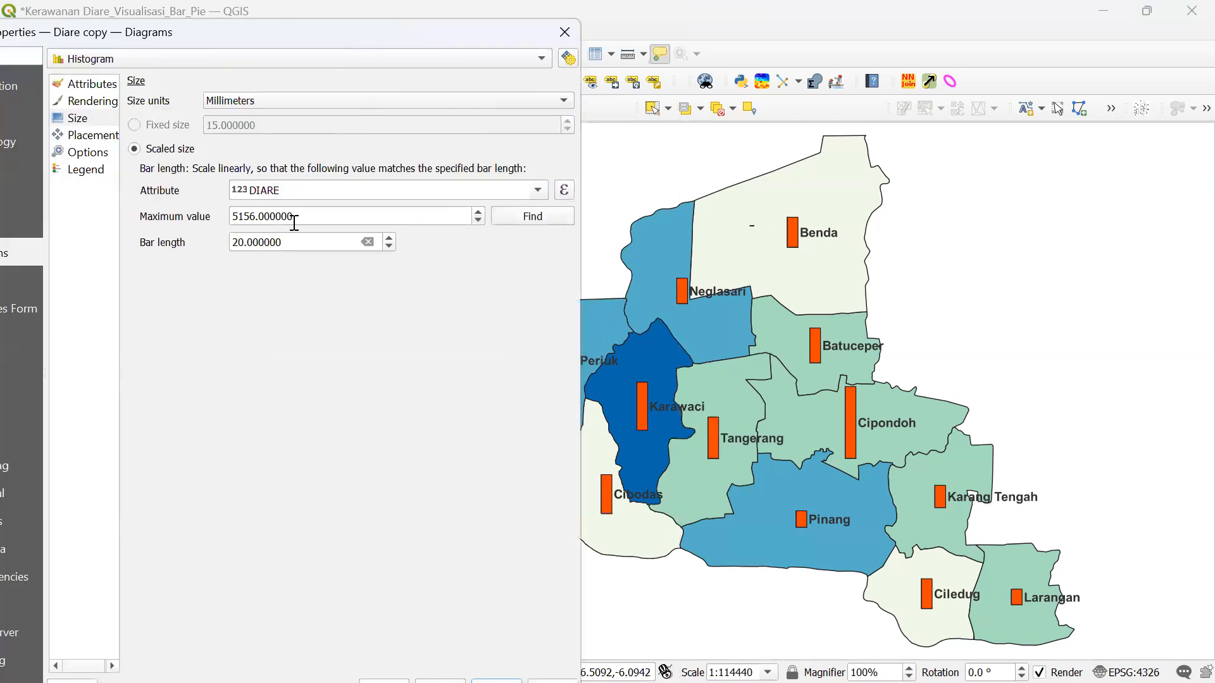
- Apply a shorter bar length of 5 mm again to compare the diarrhea bars on the map
double_click(310, 243)
text(5)
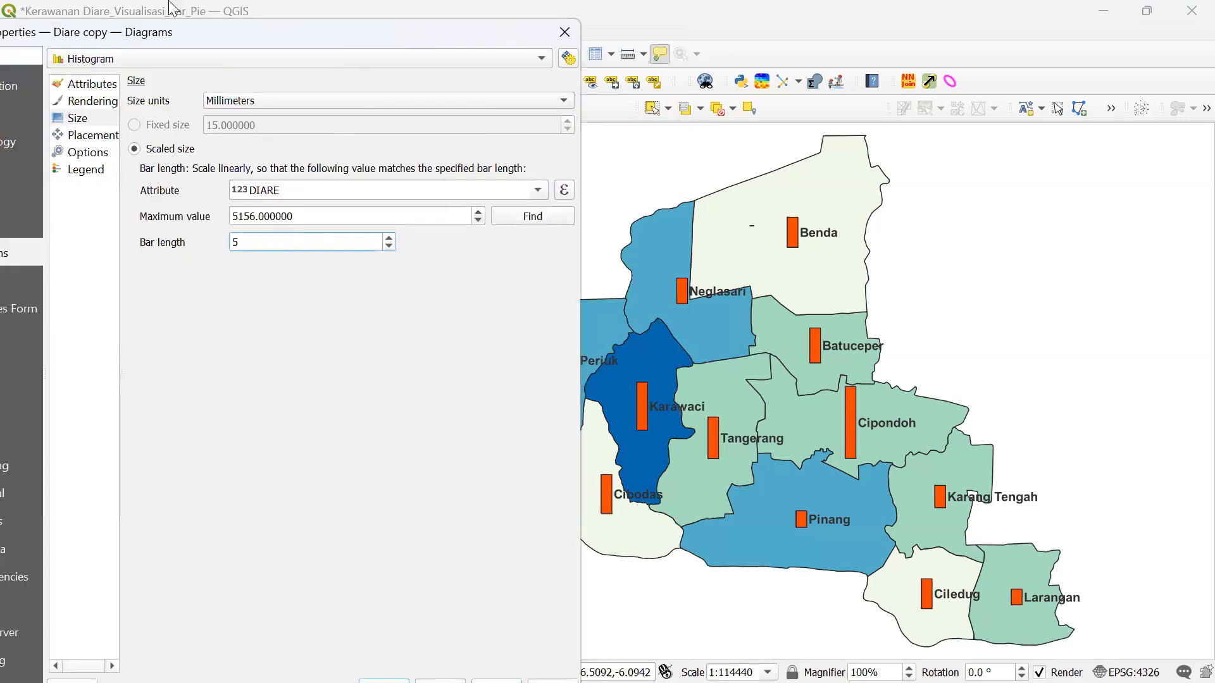
drag(198, 39, 165, 21)
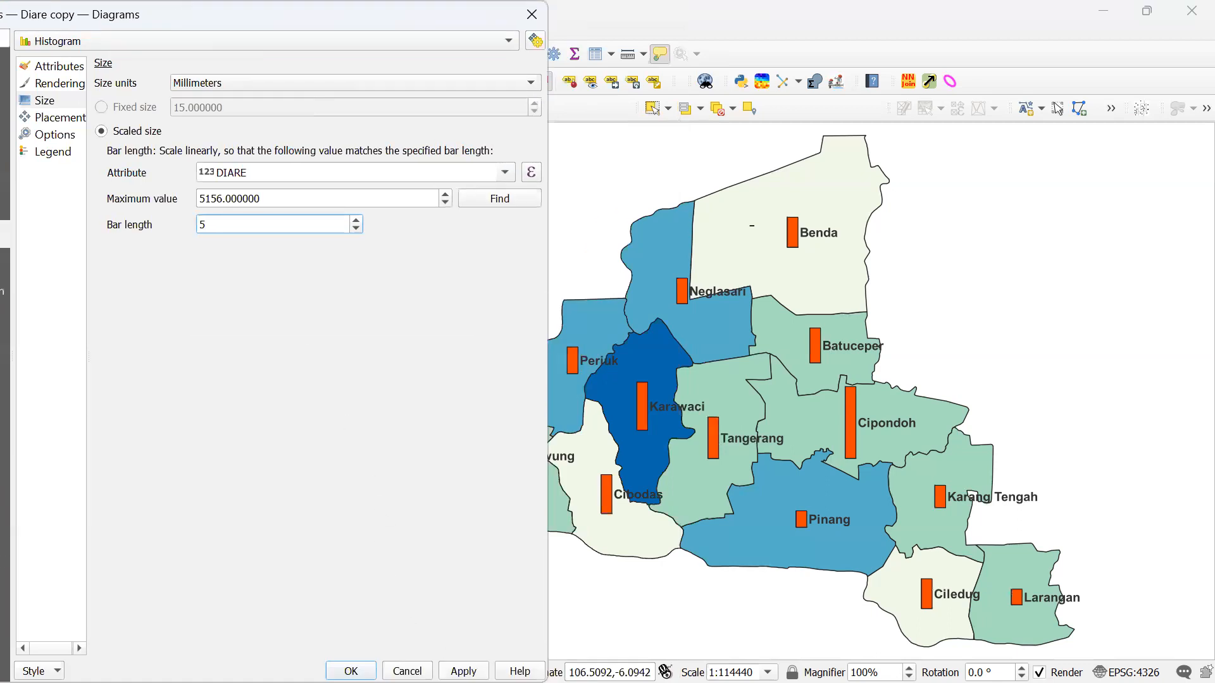
click(463, 671)
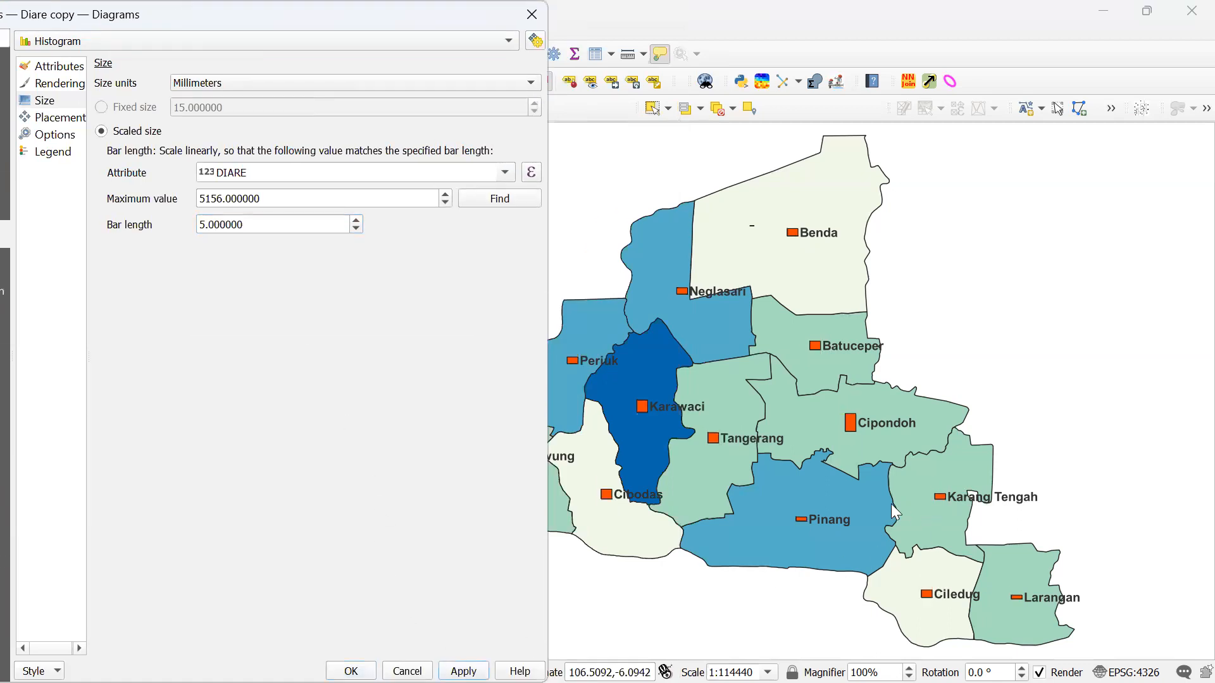
- Restore the histogram bar length to 20 mm and apply it
double_click(282, 225)
text(20)
click(463, 671)
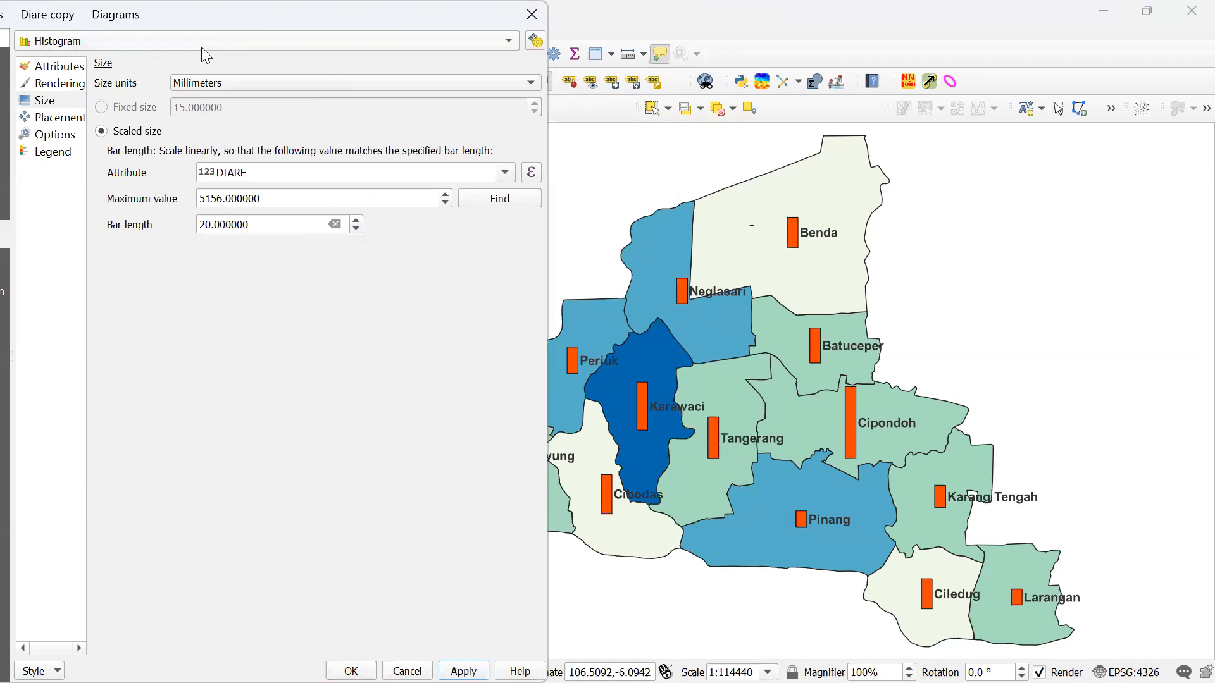
- Examine the histogram's placement settings, including the Over Centroid option, and accept the layer properties
drag(202, 29, 303, 56)
click(143, 145)
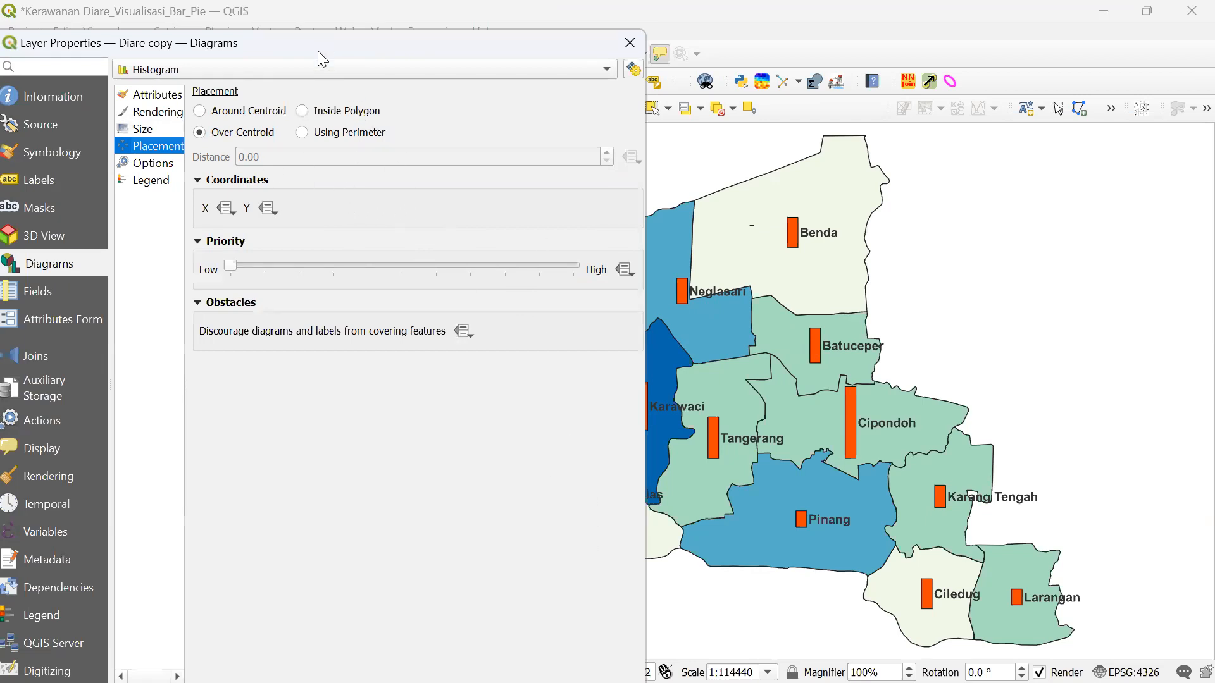
drag(308, 37, 270, 8)
click(410, 671)
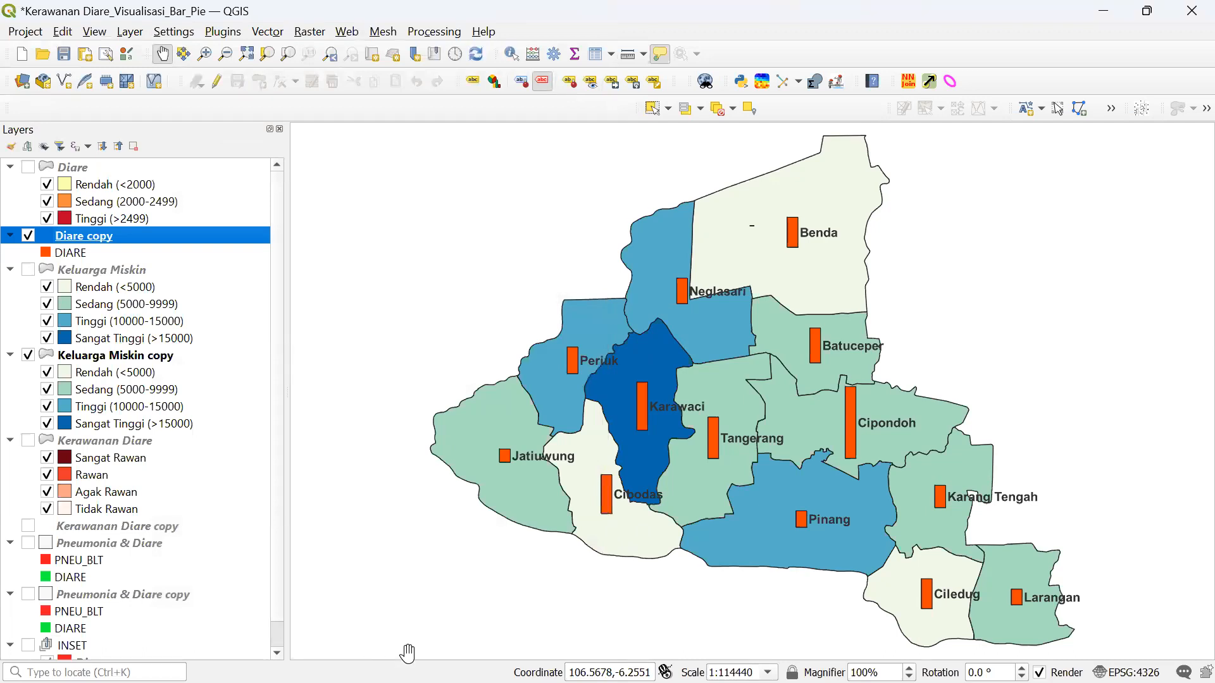
- Examine the diarrhea bars against the poor-family shading in districts such as Periuk, Karawaci and Cipondoh
mouse_move(366, 682)
mouse_move(573, 344)
mouse_move(641, 401)
mouse_move(838, 445)
mouse_move(897, 400)
mouse_move(859, 411)
mouse_move(852, 384)
mouse_move(740, 501)
mouse_move(716, 482)
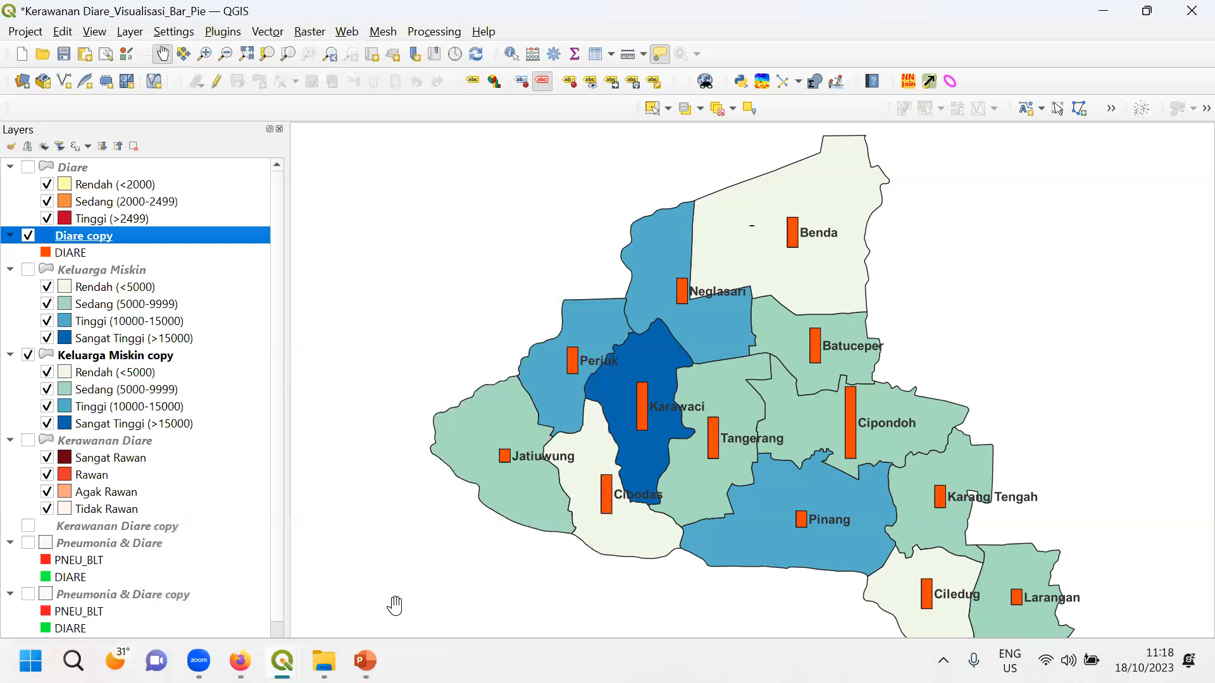
- Switch to PowerPoint, view the Bogor Regency elevation and DHF incidence map as a slide show, and return to the QGIS project
click(365, 660)
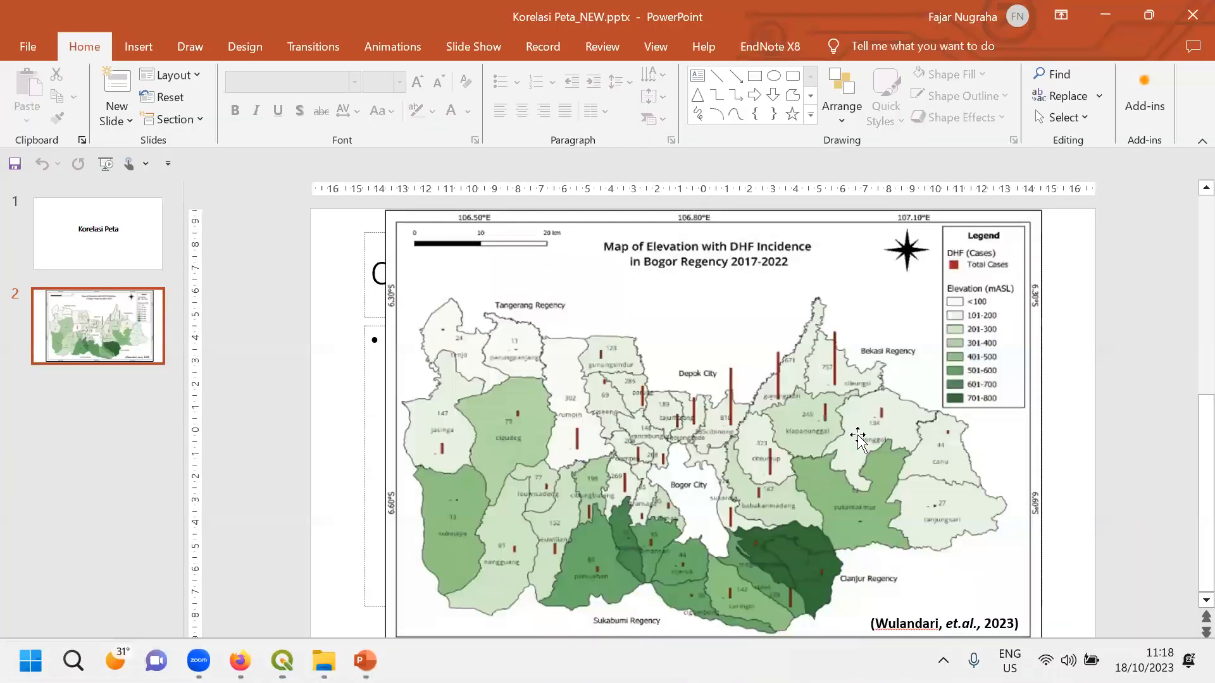
click(1010, 672)
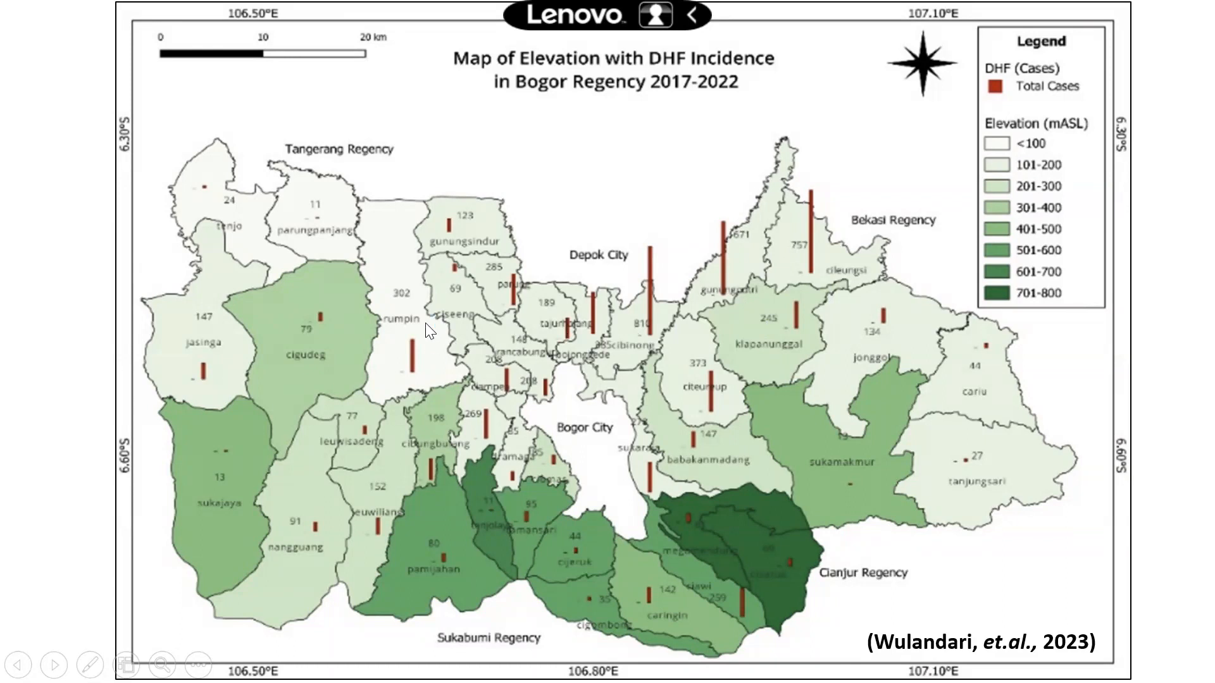
key(Escape)
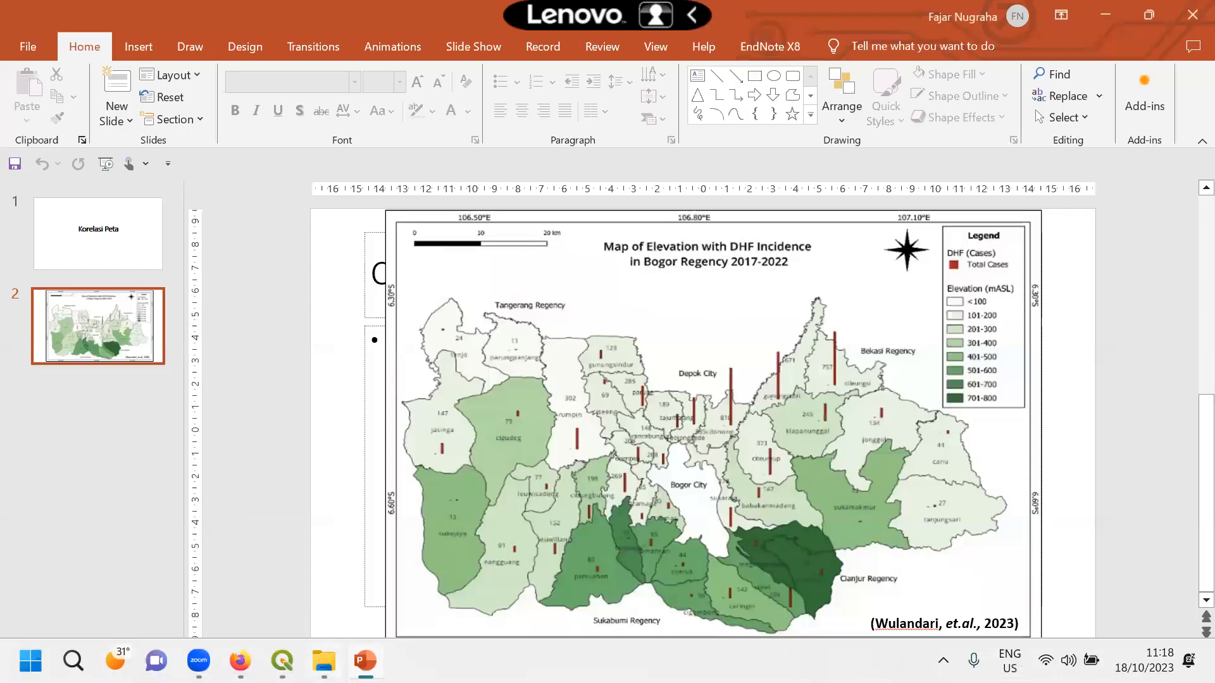
mouse_move(283, 661)
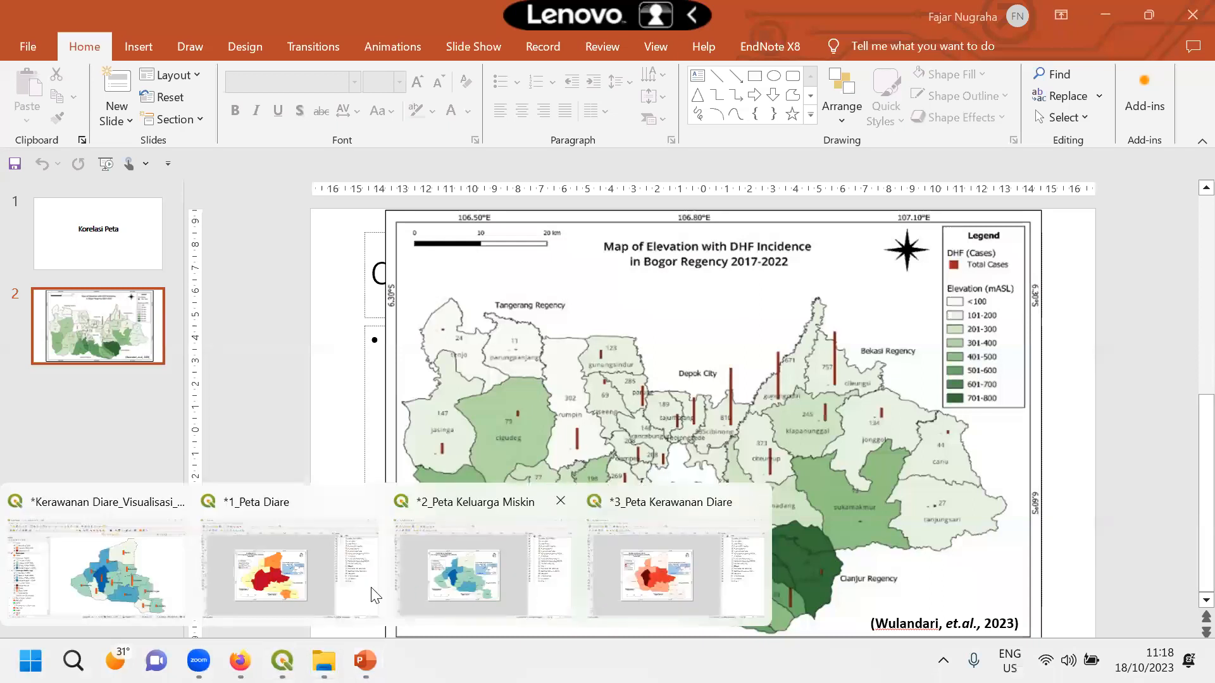
click(140, 589)
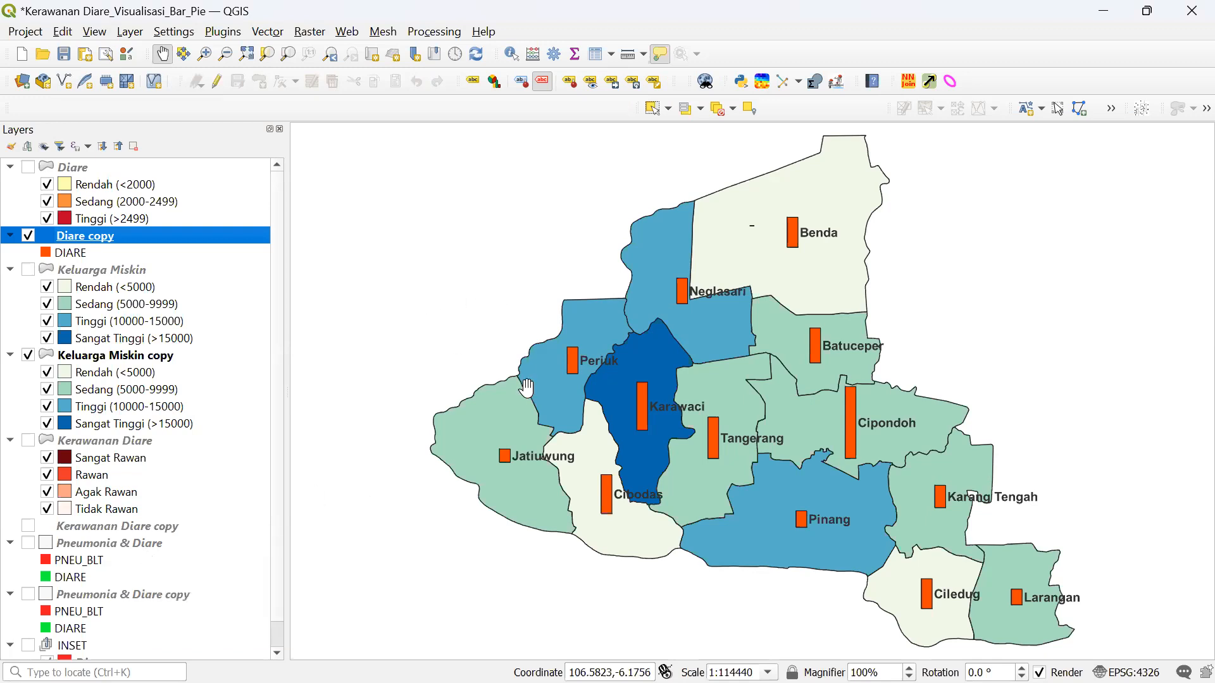
- Duplicate the 3_Peta Kerawanan Diare print layout with the title "4_Peta Korelasi Diare dan"
mouse_move(601, 673)
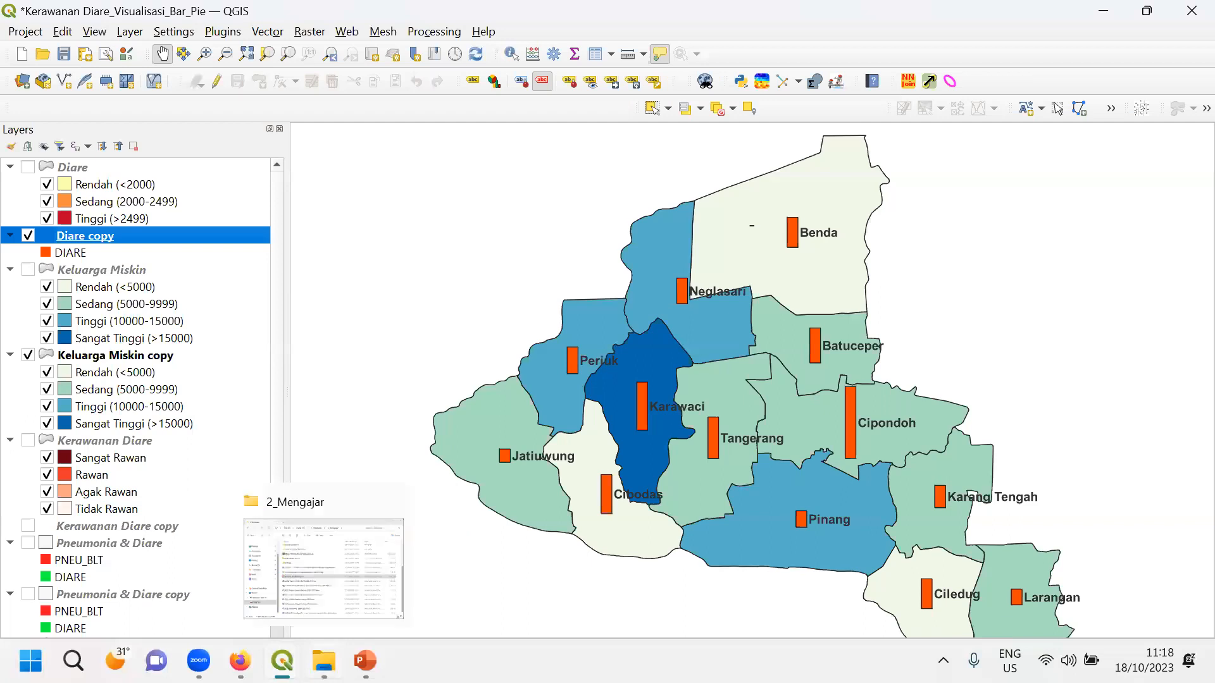
mouse_move(282, 661)
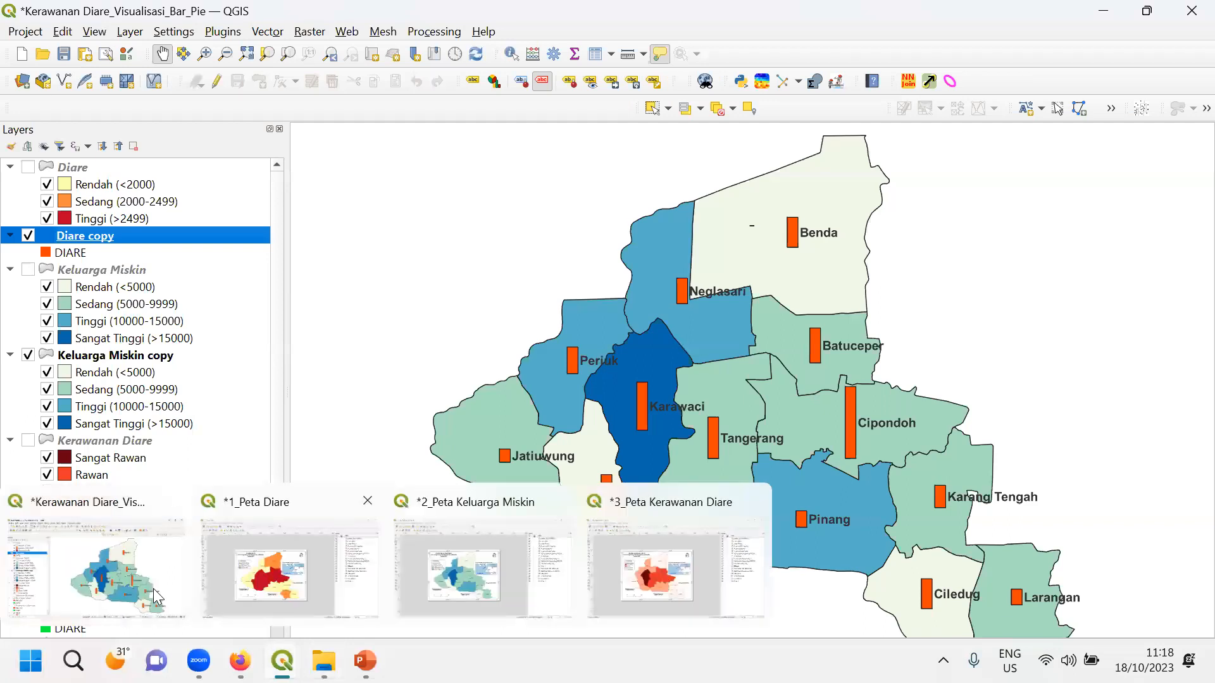
click(26, 33)
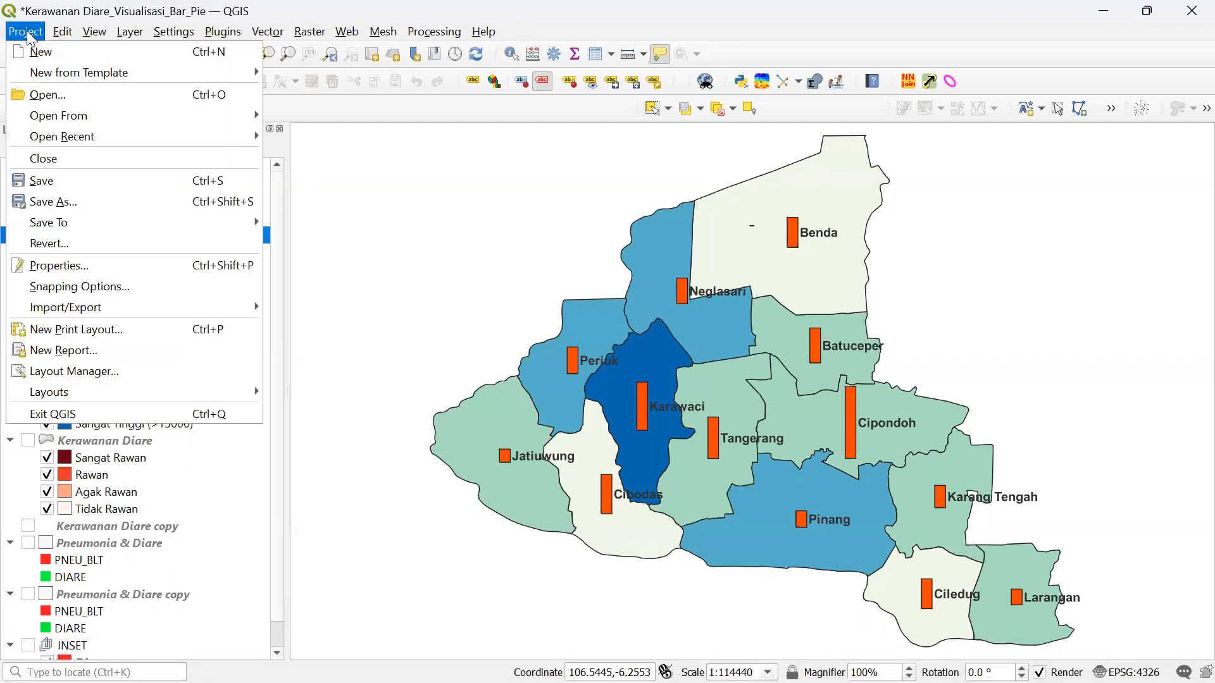
click(32, 371)
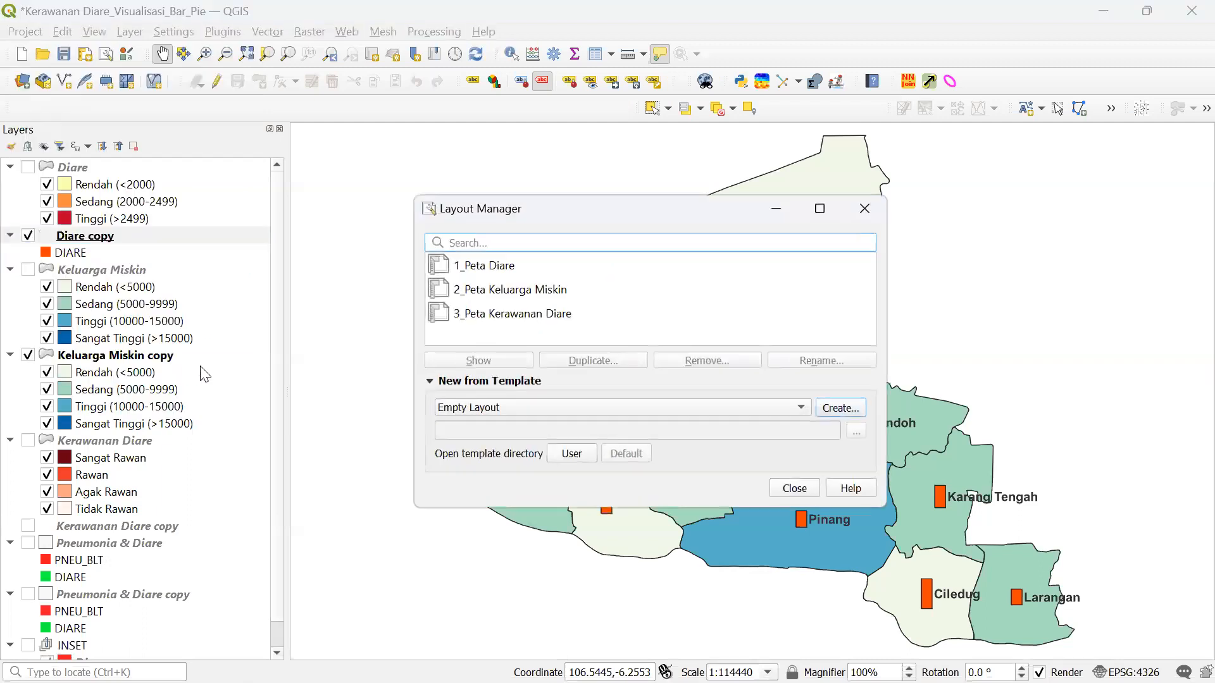
click(497, 315)
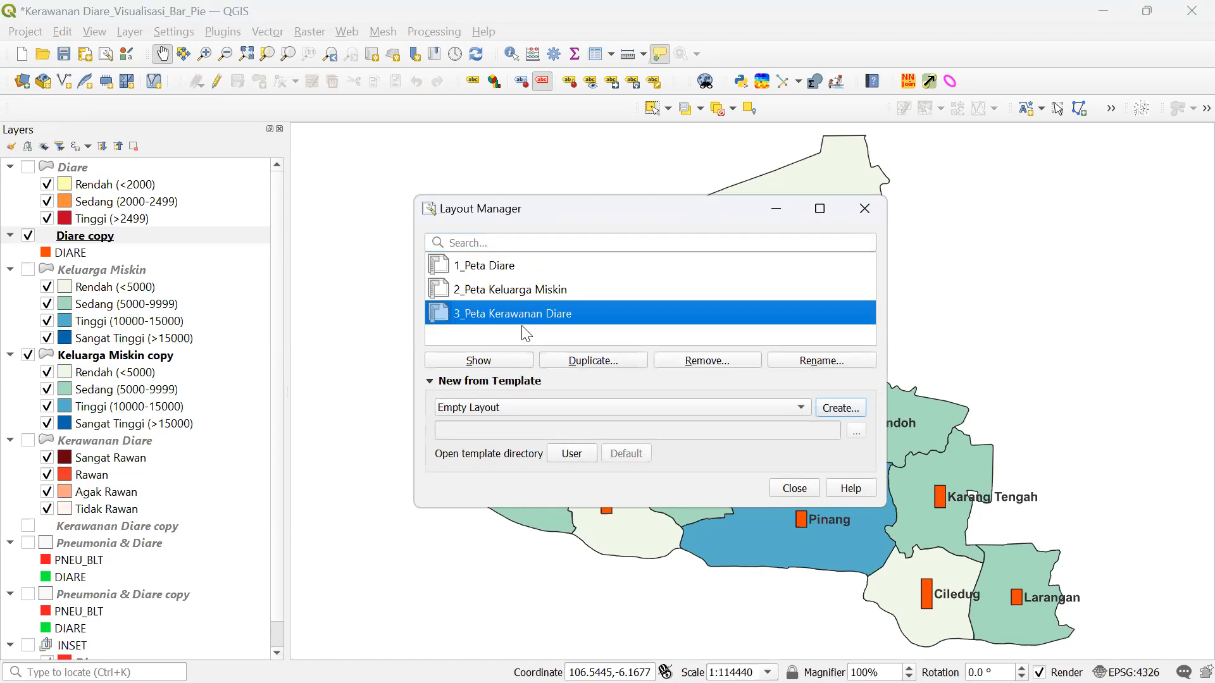
click(567, 360)
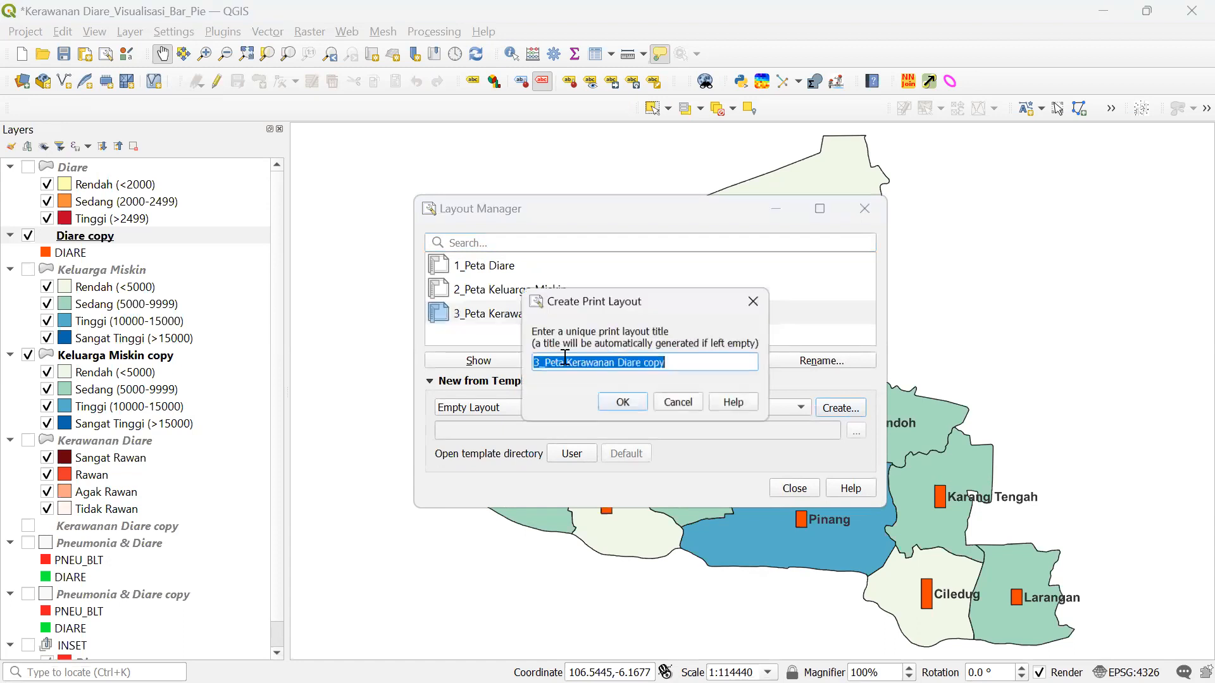
click(536, 362)
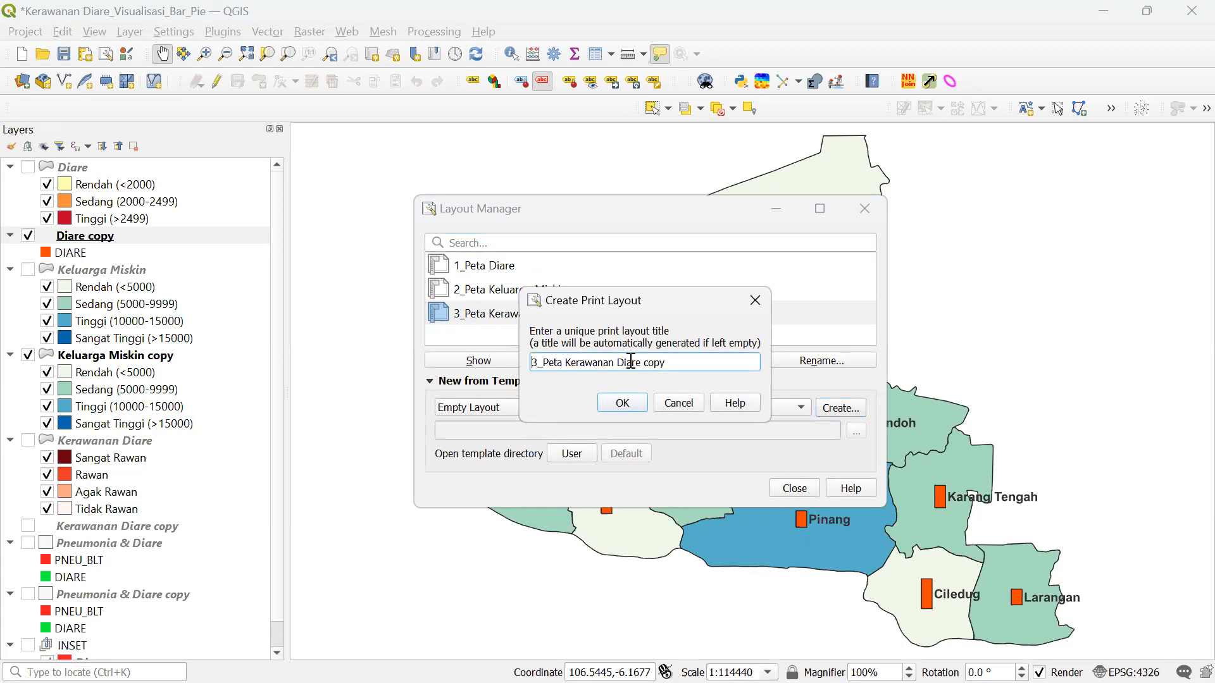
key(BackSpace)
text(4)
key(Right)
key(Right)
text(Korelasi)
key(shift+Right)
key(shift+Right)
key(shift+Right)
key(shift+Right)
key(shift+Right)
key(shift+Right)
key(shift+Right)
key(shift+Right)
key(shift+Right)
key(shift+Right)
key(shift+Right)
key(shift+Right)
key(shift+Right)
key(shift+Right)
key(shift+Right)
key(shift+Right)
key(shift+Right)
key(shift+Right)
key(shift+Right)
key(shift+Right)
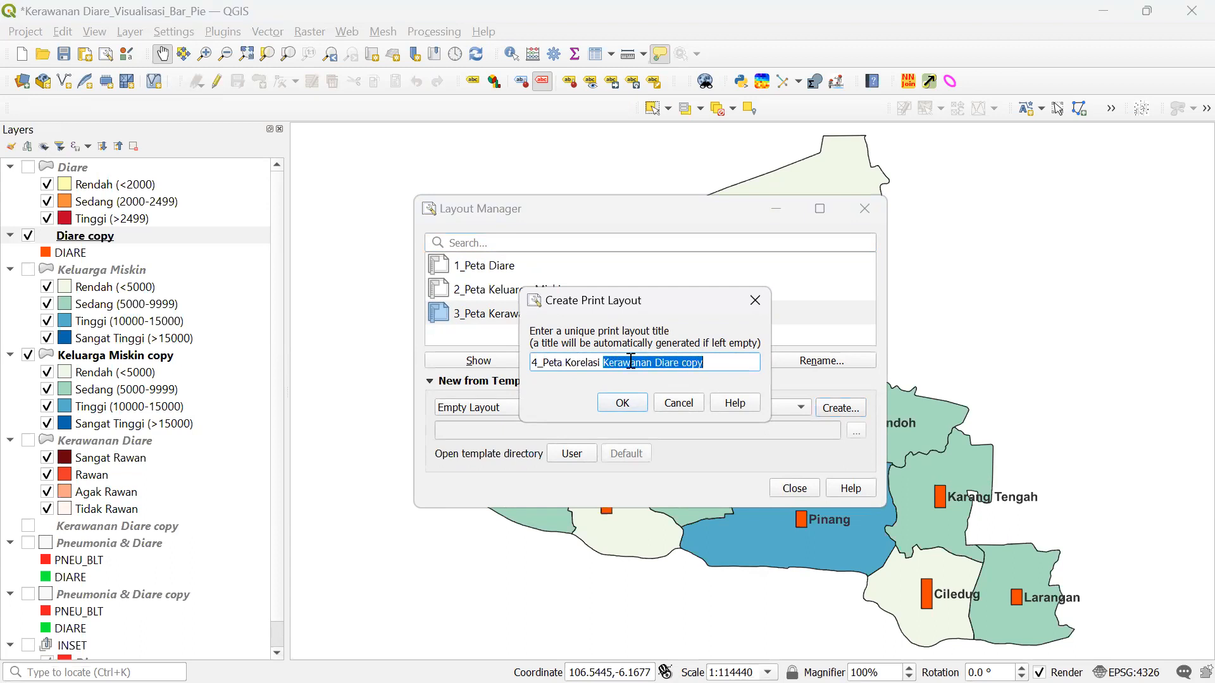
text(Diare)
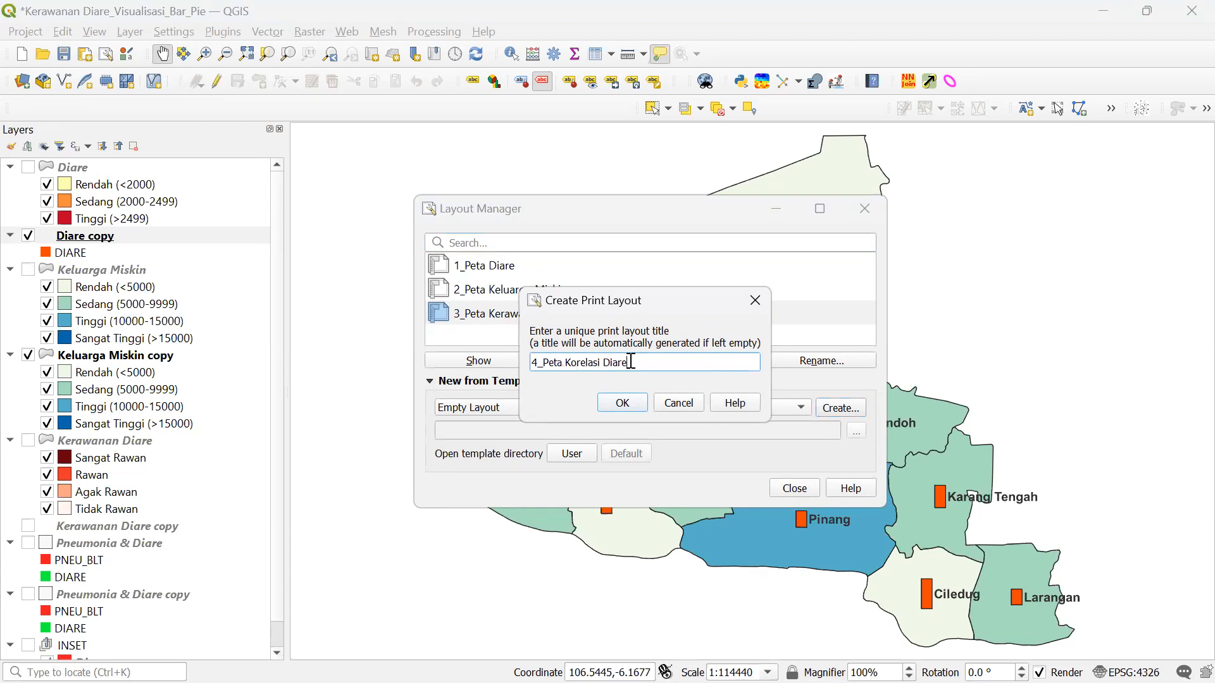
text( dan)
key(Return)
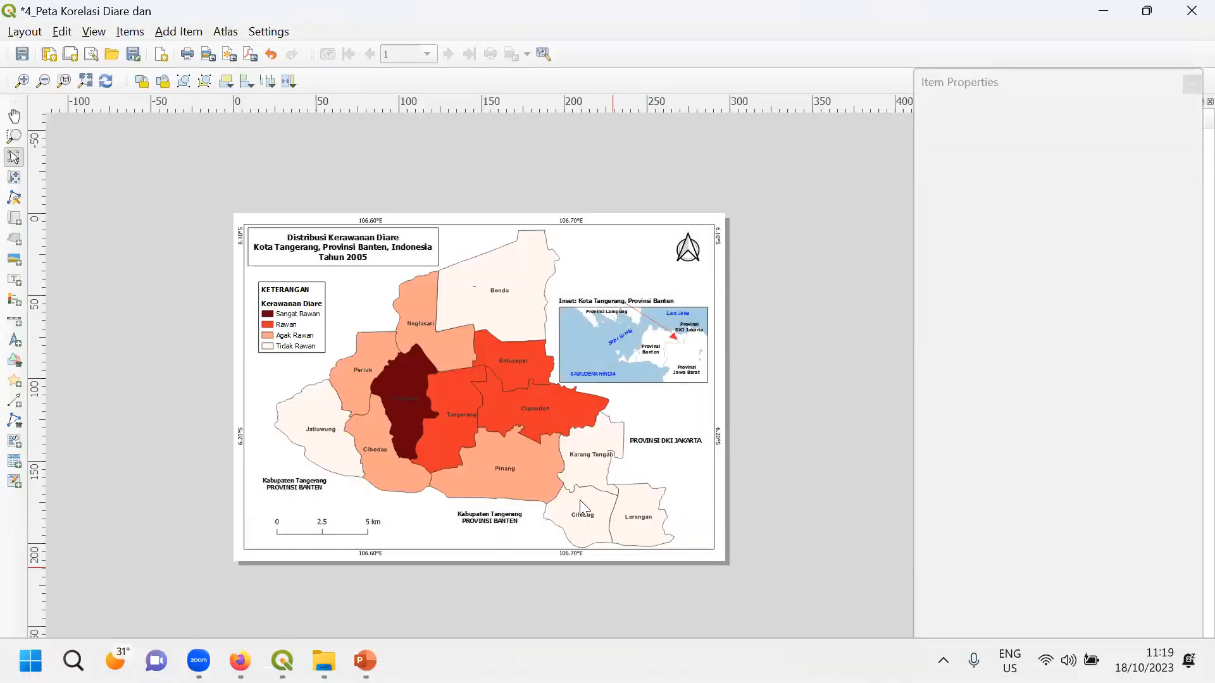
- Return to the main project's Layout Manager and rename the duplicated layout to "4_Peta Korelasi Diare dan Keluarga Miskin"
click(25, 31)
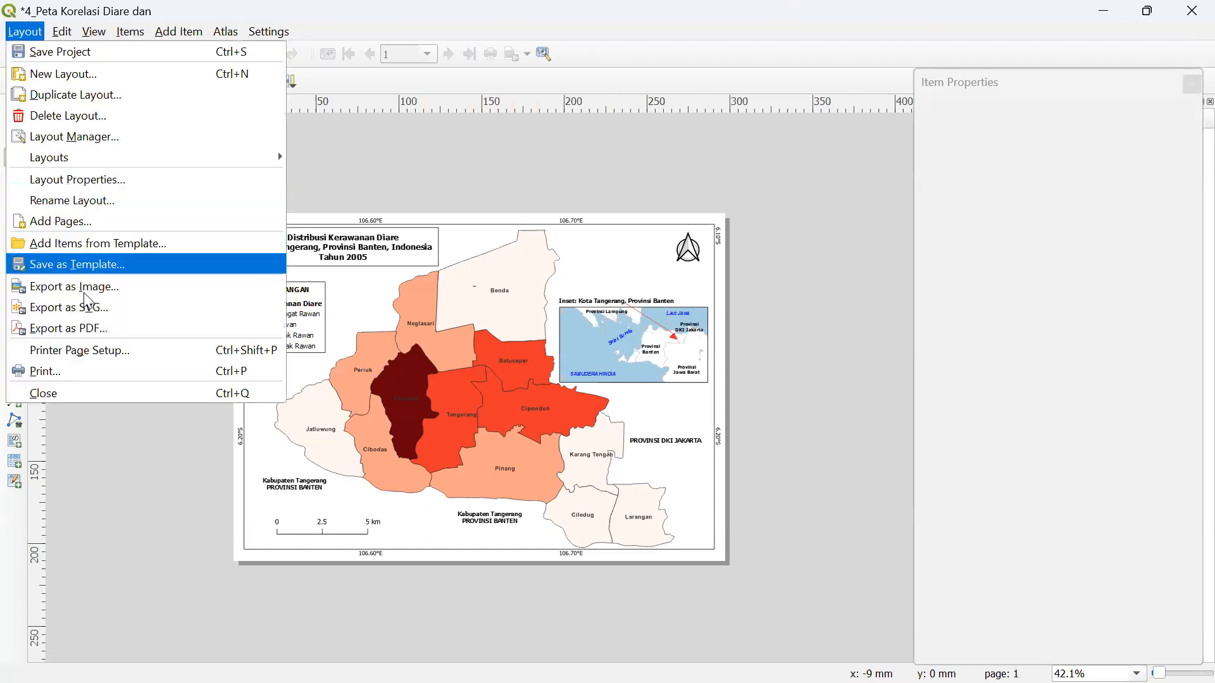
mouse_move(239, 661)
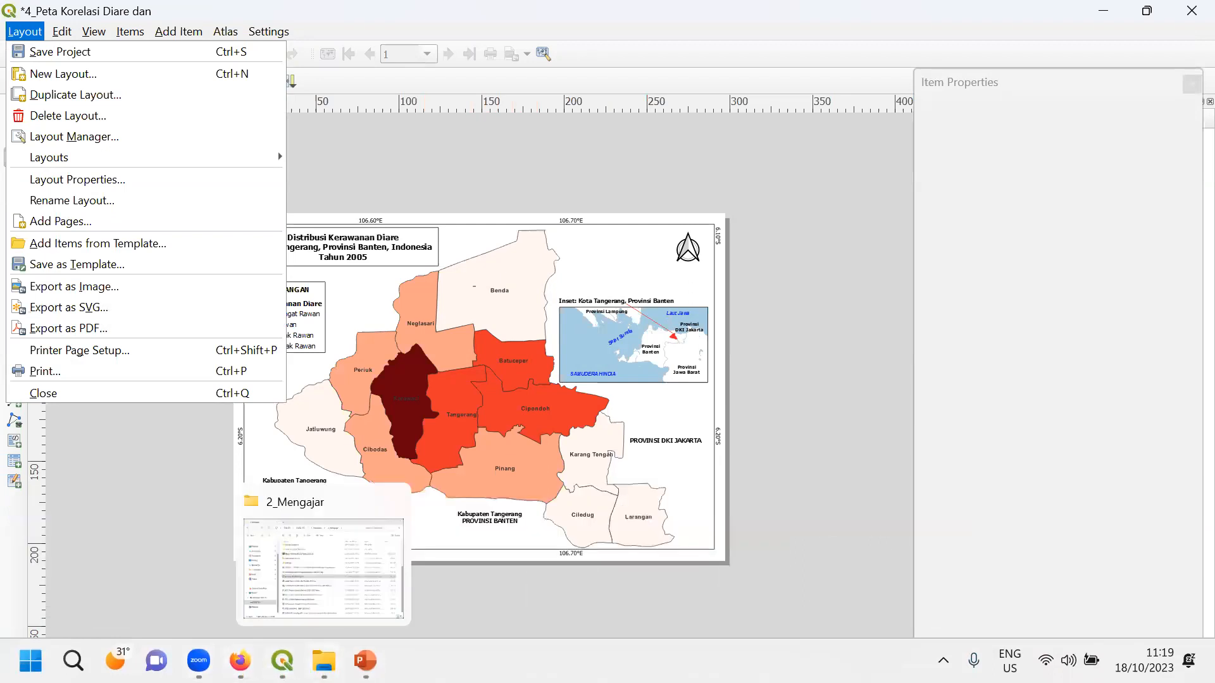
click(282, 661)
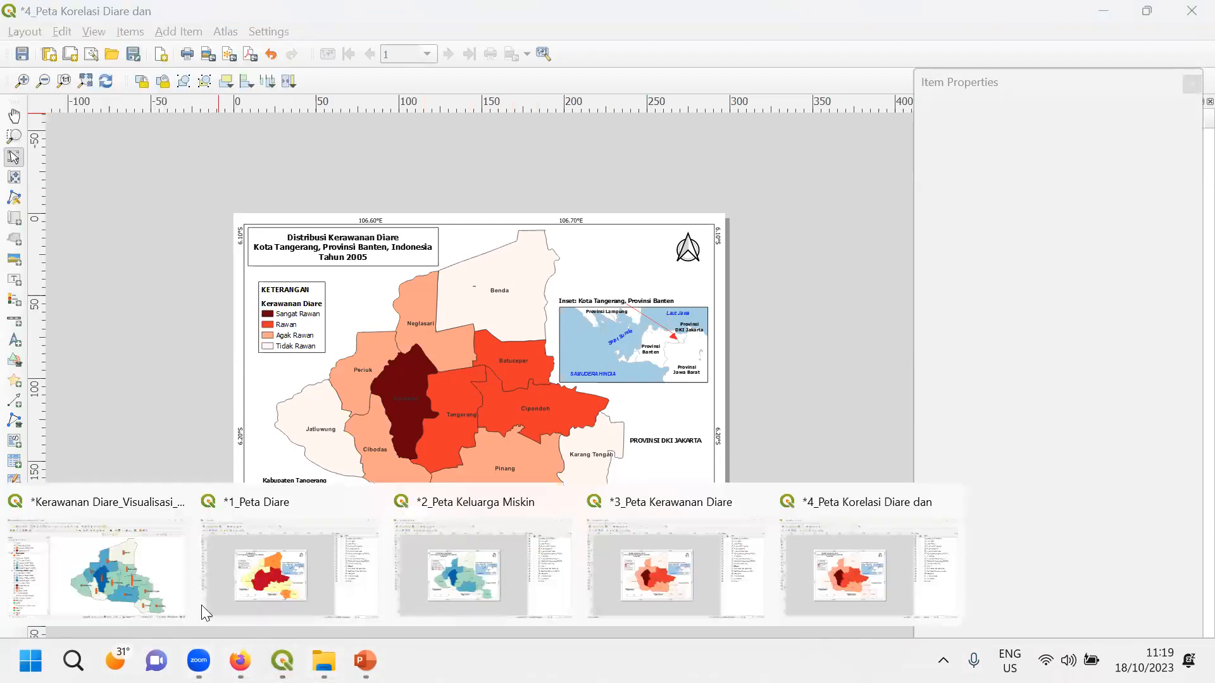
click(154, 560)
click(498, 335)
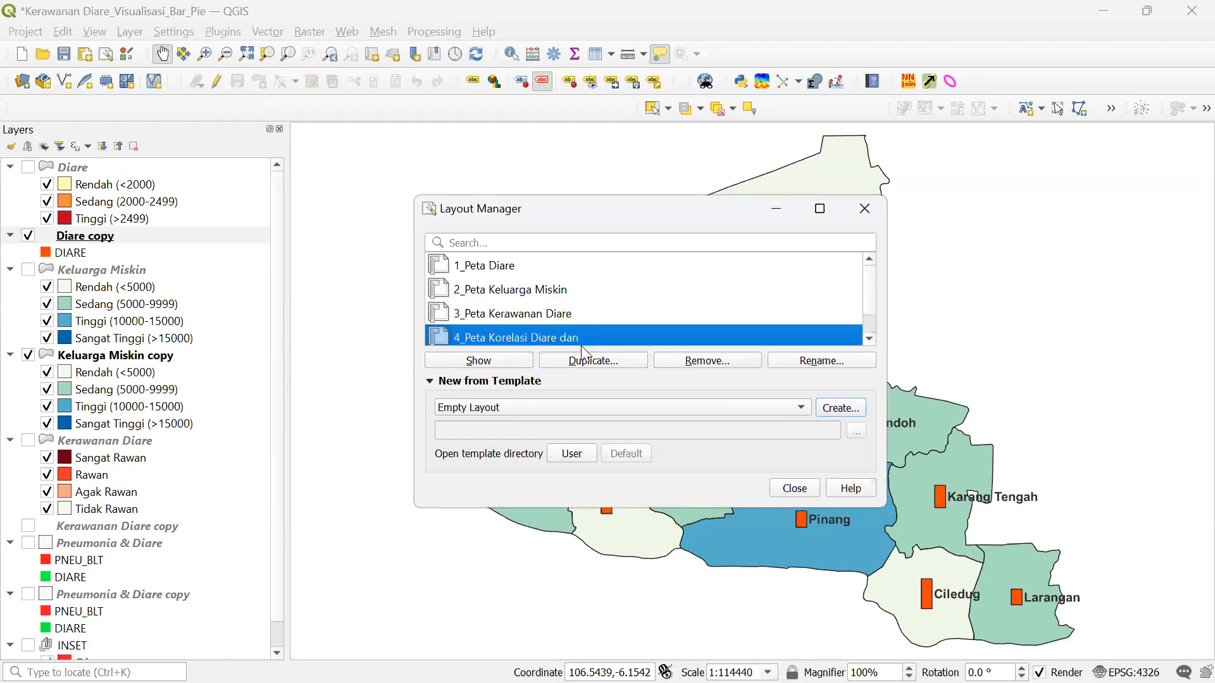
click(792, 360)
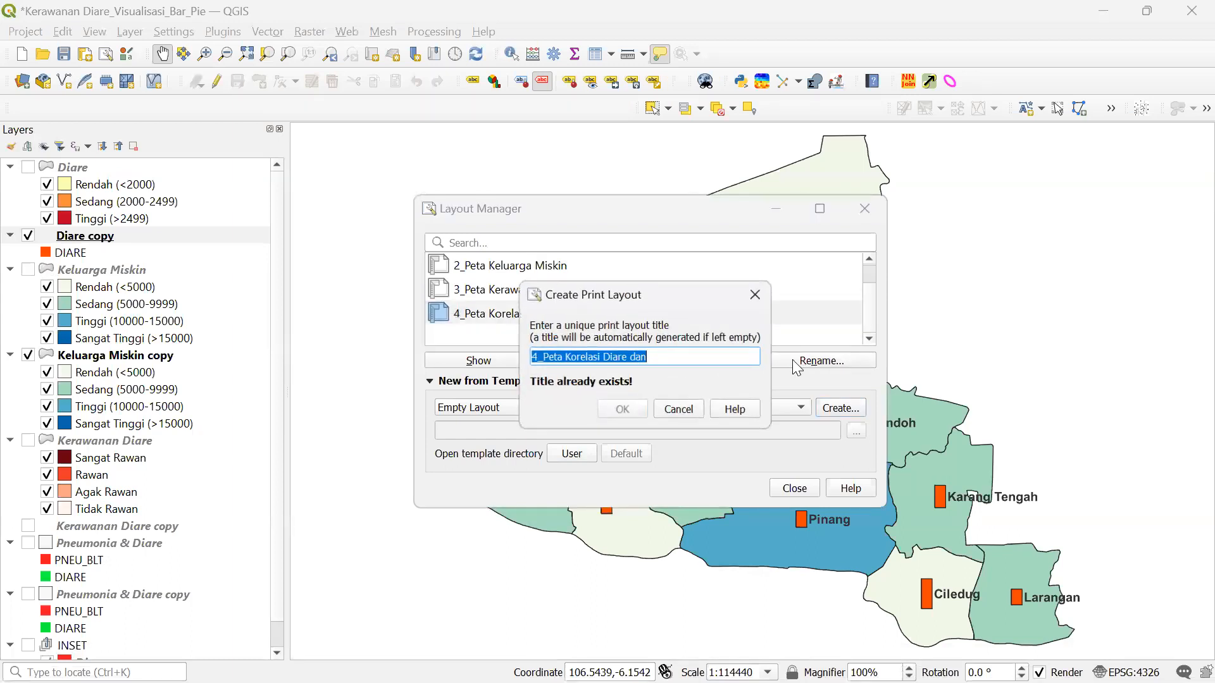
click(674, 354)
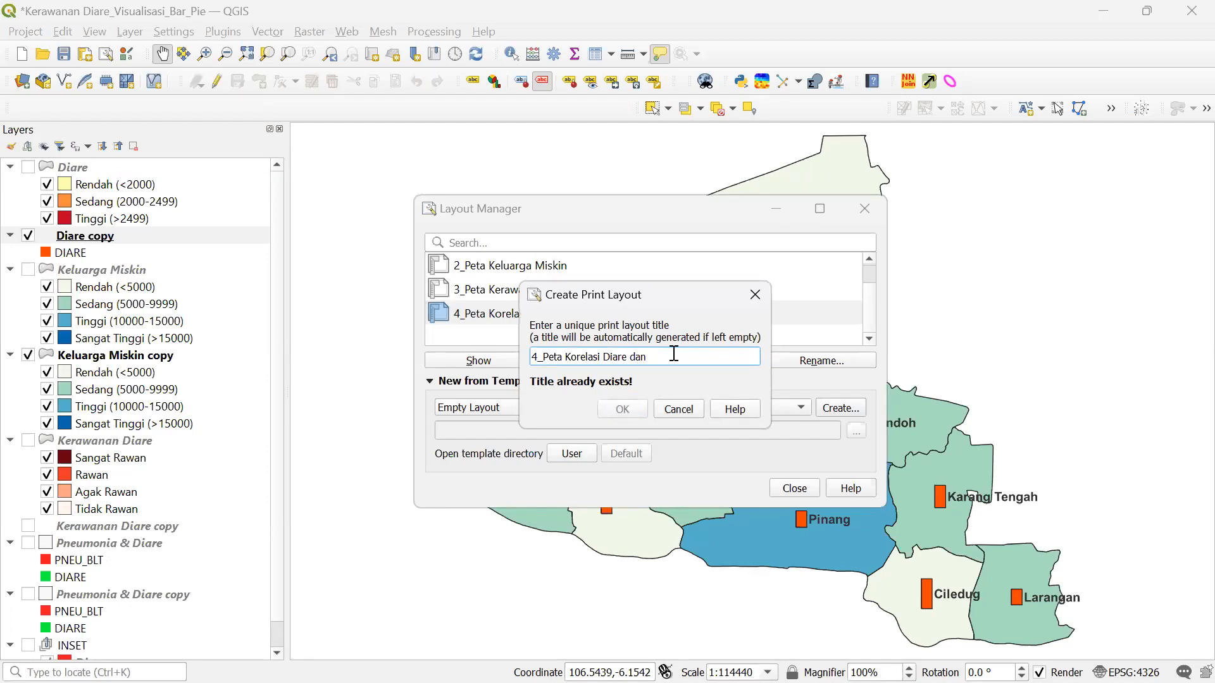
text(Keluarga Miskin)
click(635, 413)
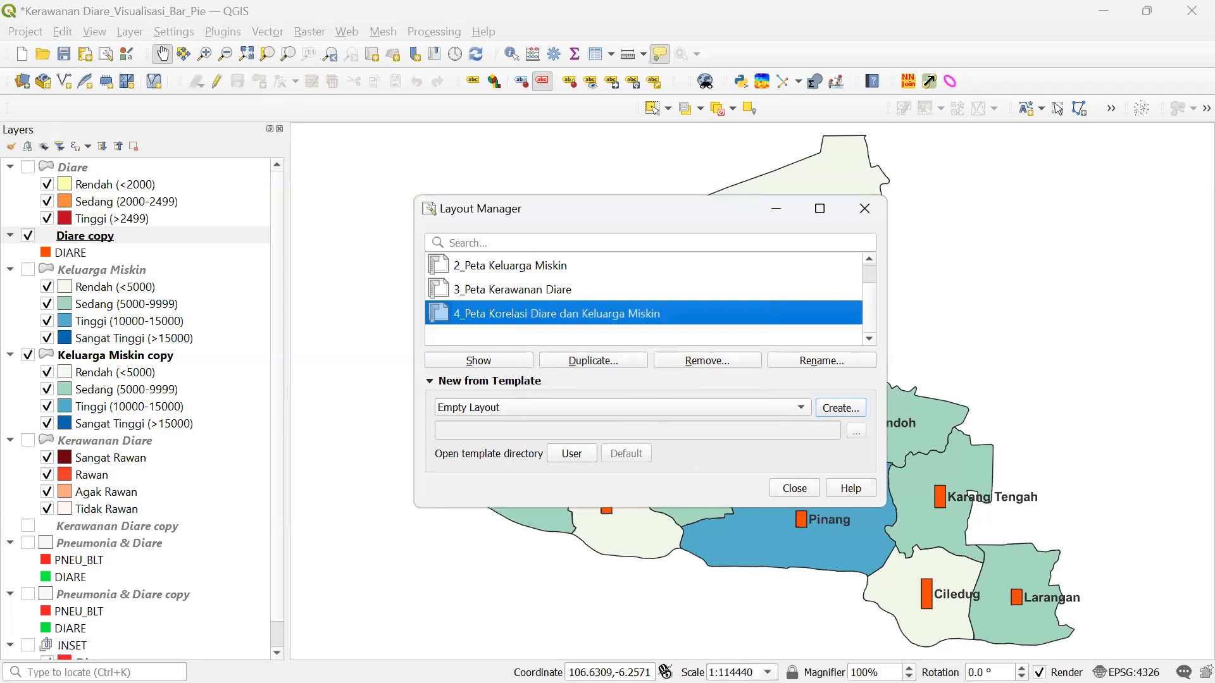
- Switch to the 4_Peta Korelasi layout and refresh Map 1 with the current project layers, re-locking its layers and layer styles
mouse_move(324, 660)
mouse_move(282, 661)
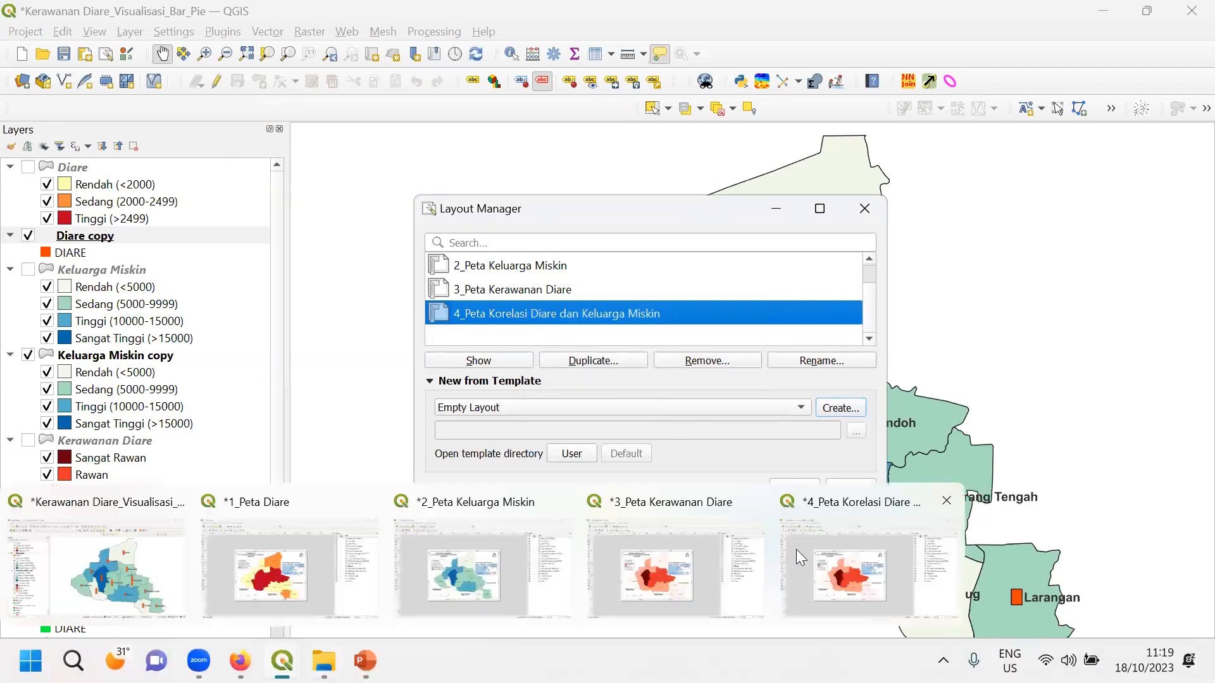
click(830, 555)
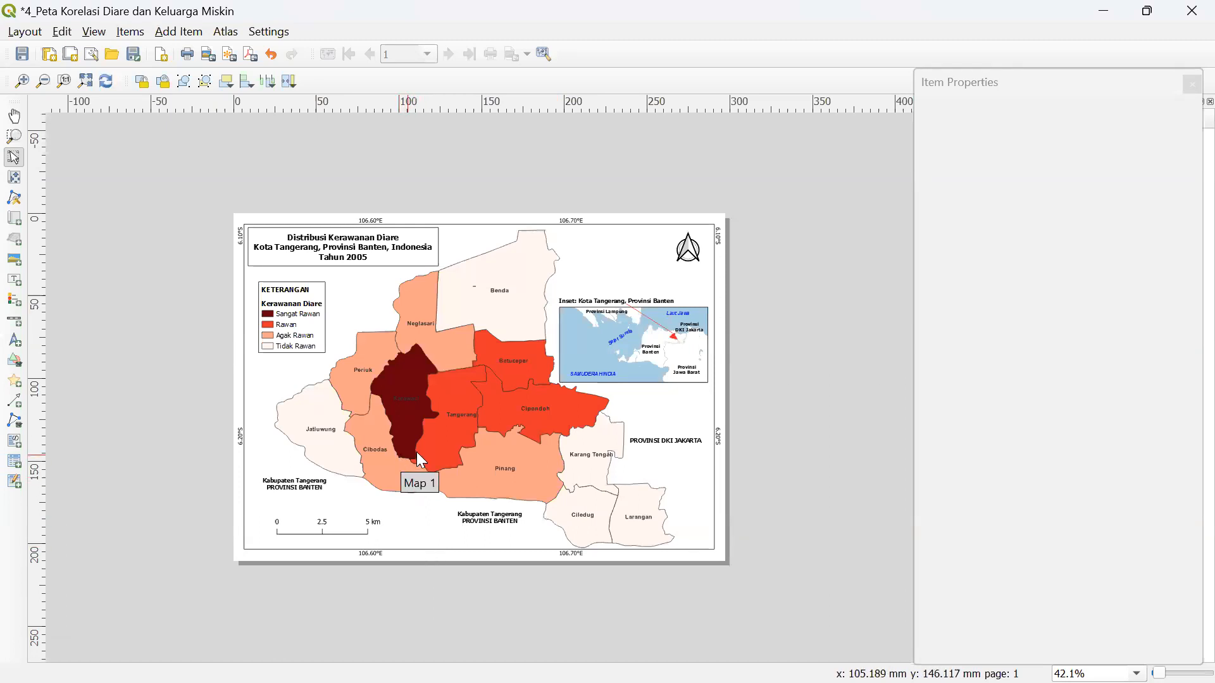
click(604, 257)
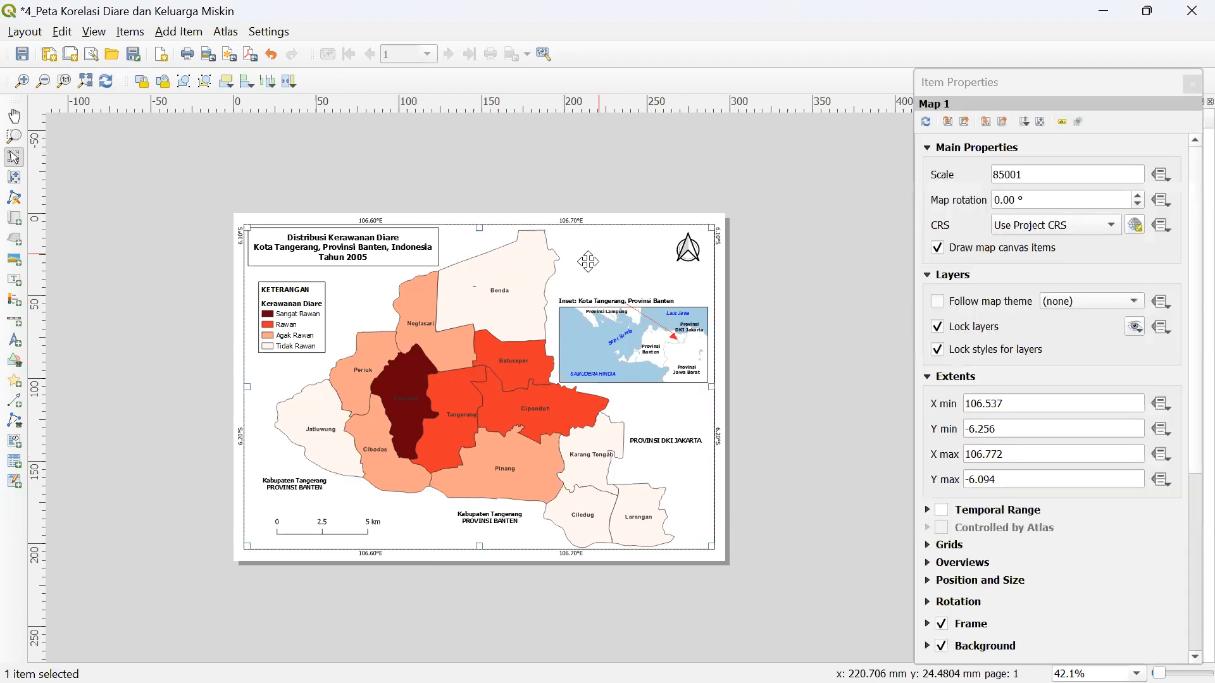
click(975, 321)
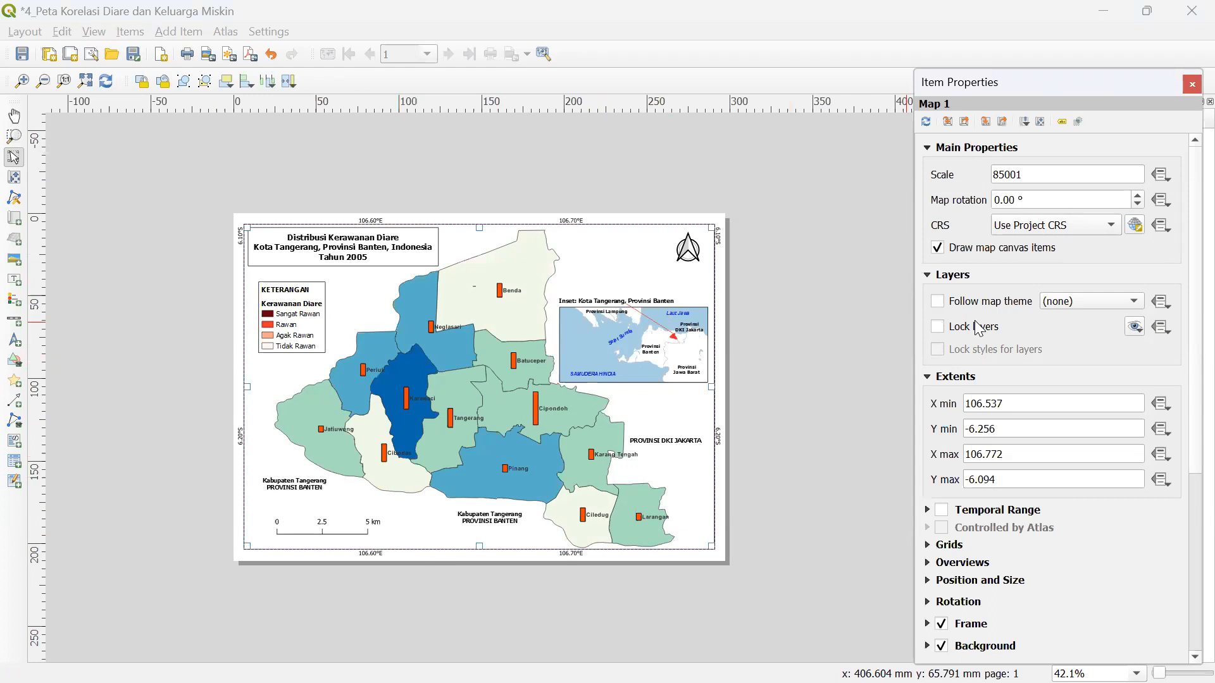
click(974, 328)
click(969, 353)
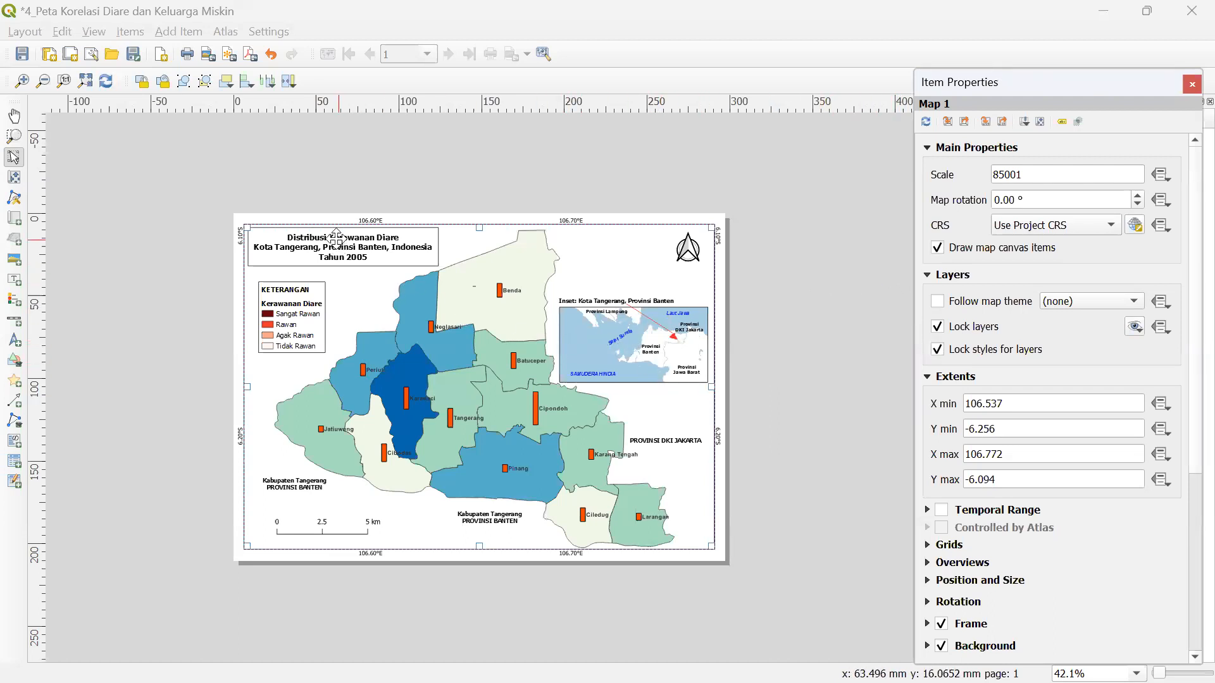
- Reload the KETERANGAN legend with all project layers by turning auto update on and off again
click(293, 304)
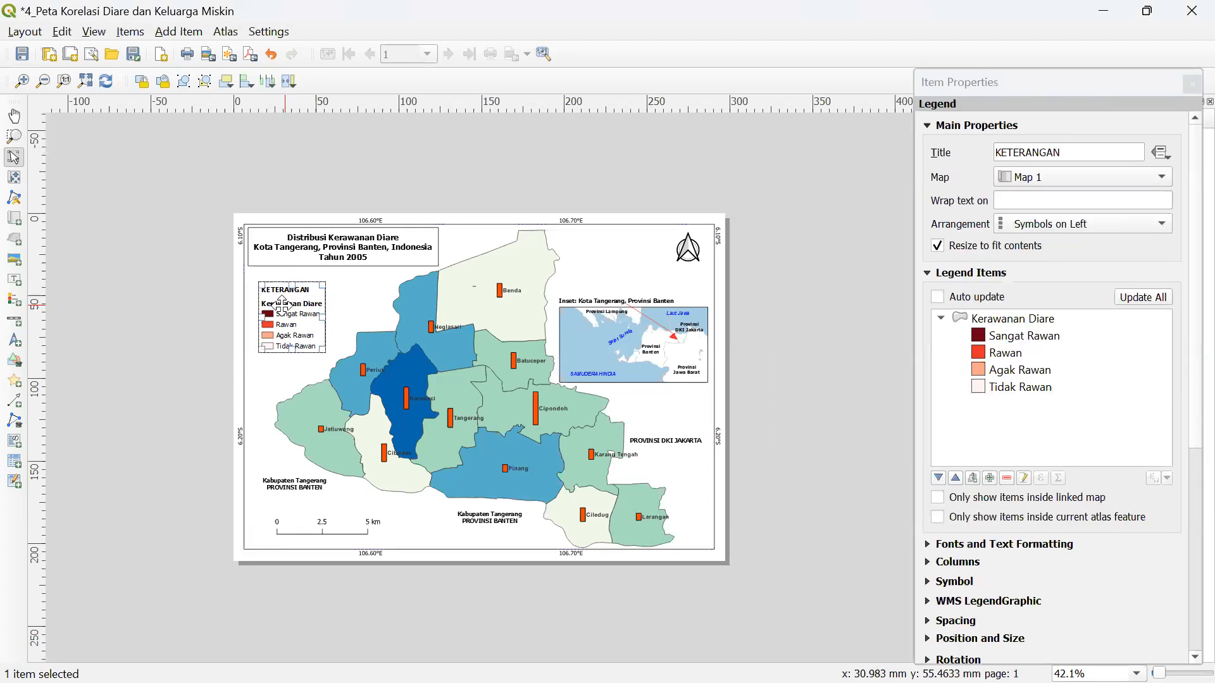
click(936, 297)
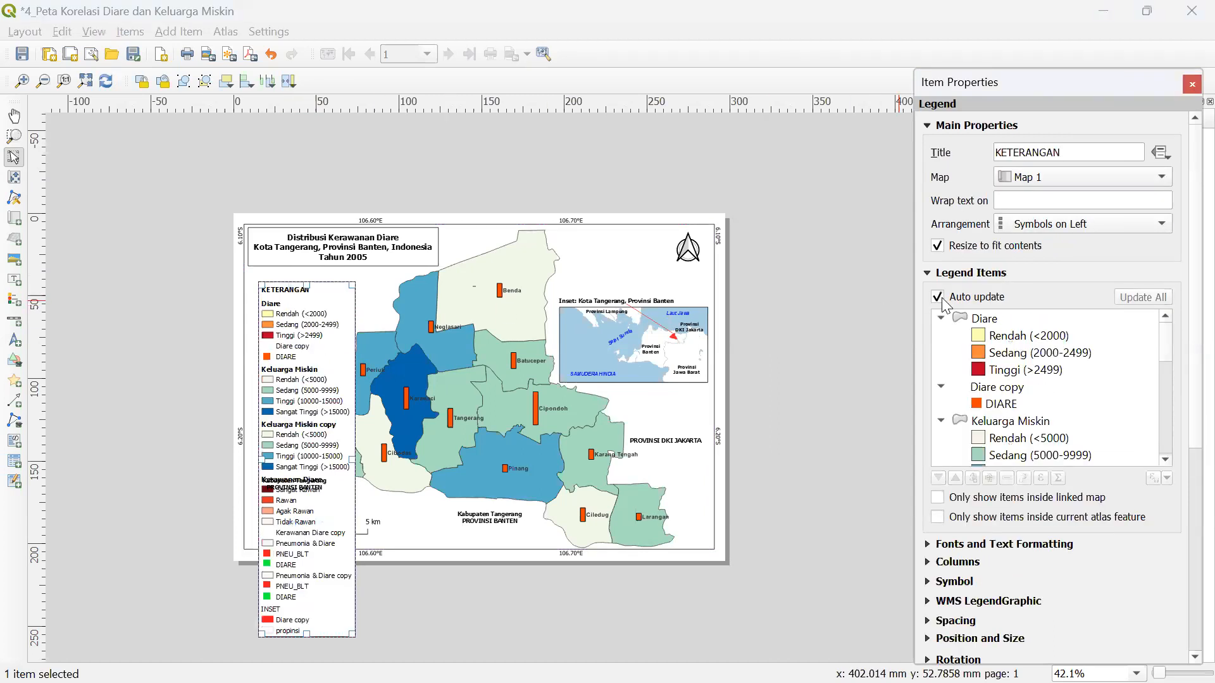
click(935, 299)
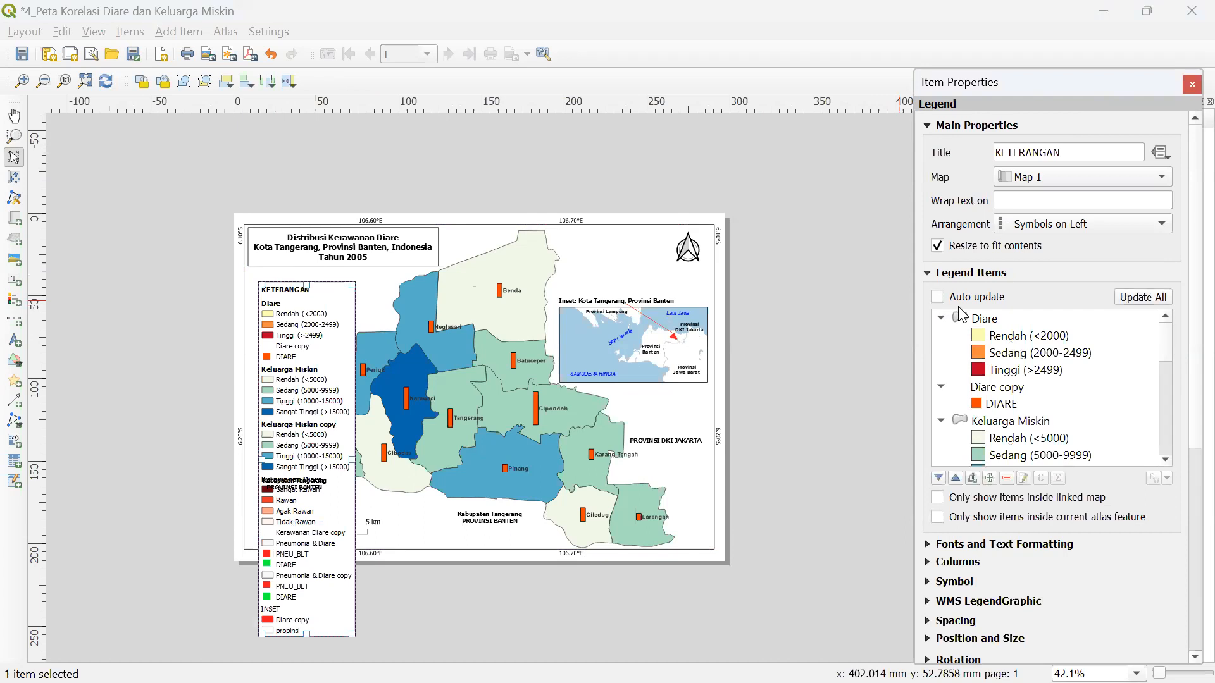
- Remove the Diare, Keluarga Miskin and Kerawanan Diare groups from the legend items, keeping Diare copy and Keluarga Miskin copy
click(1019, 325)
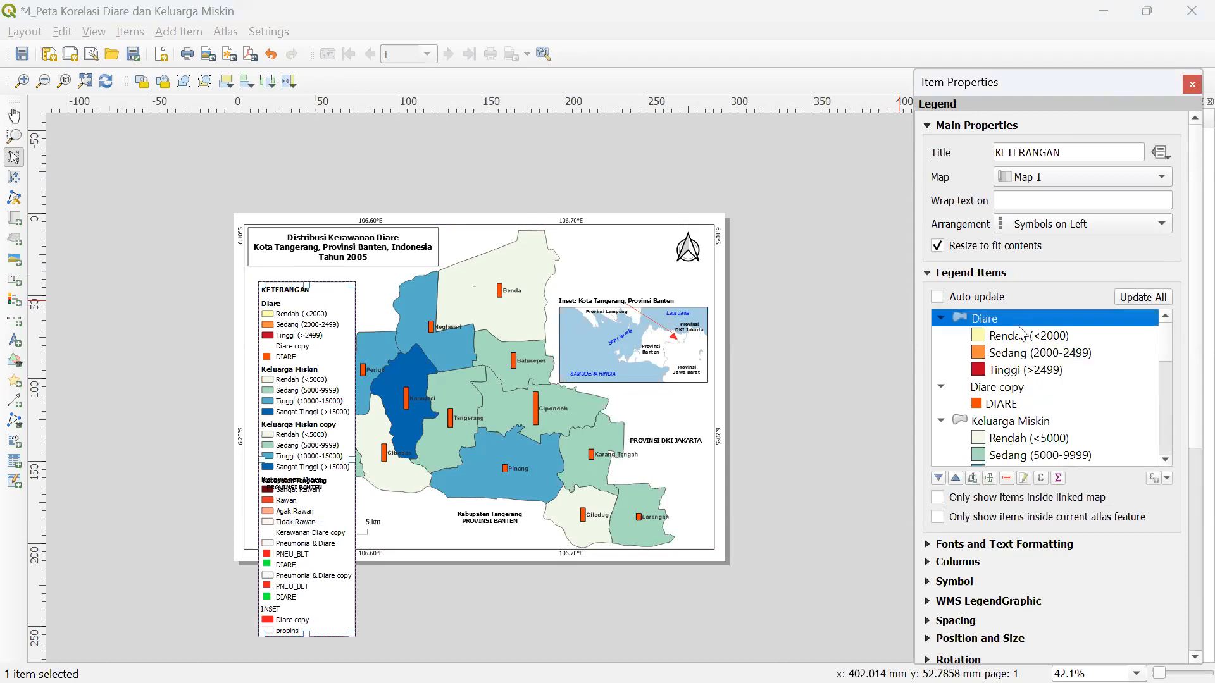
click(1006, 478)
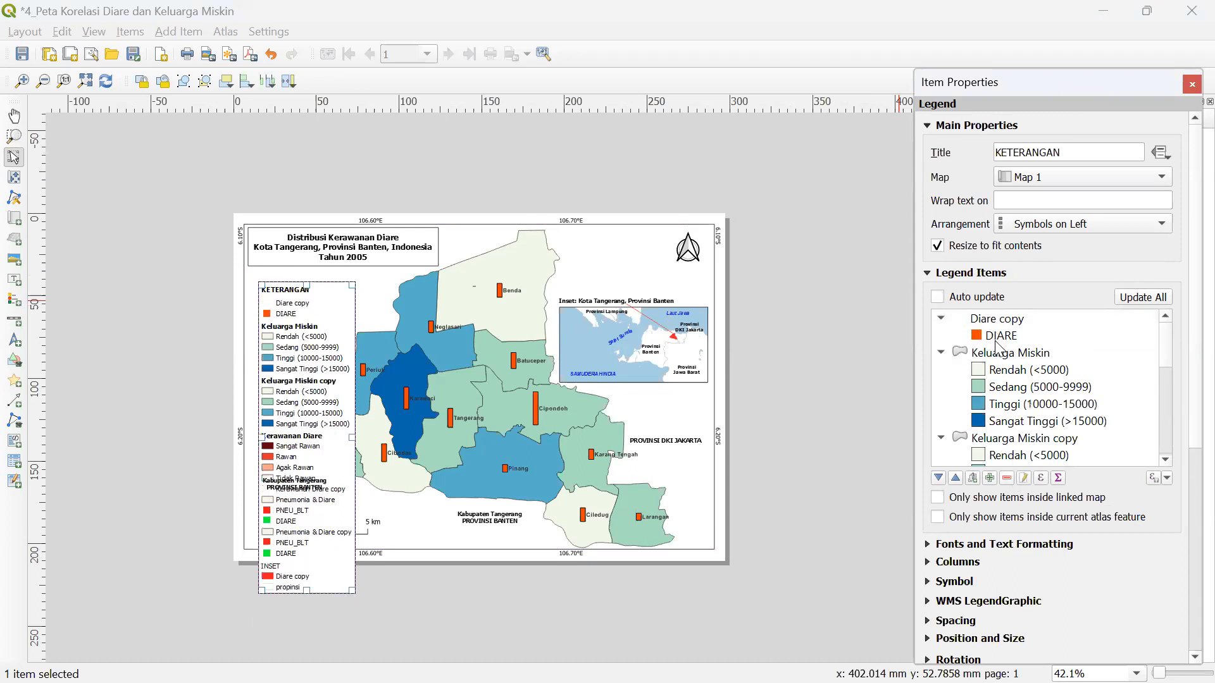
click(1010, 352)
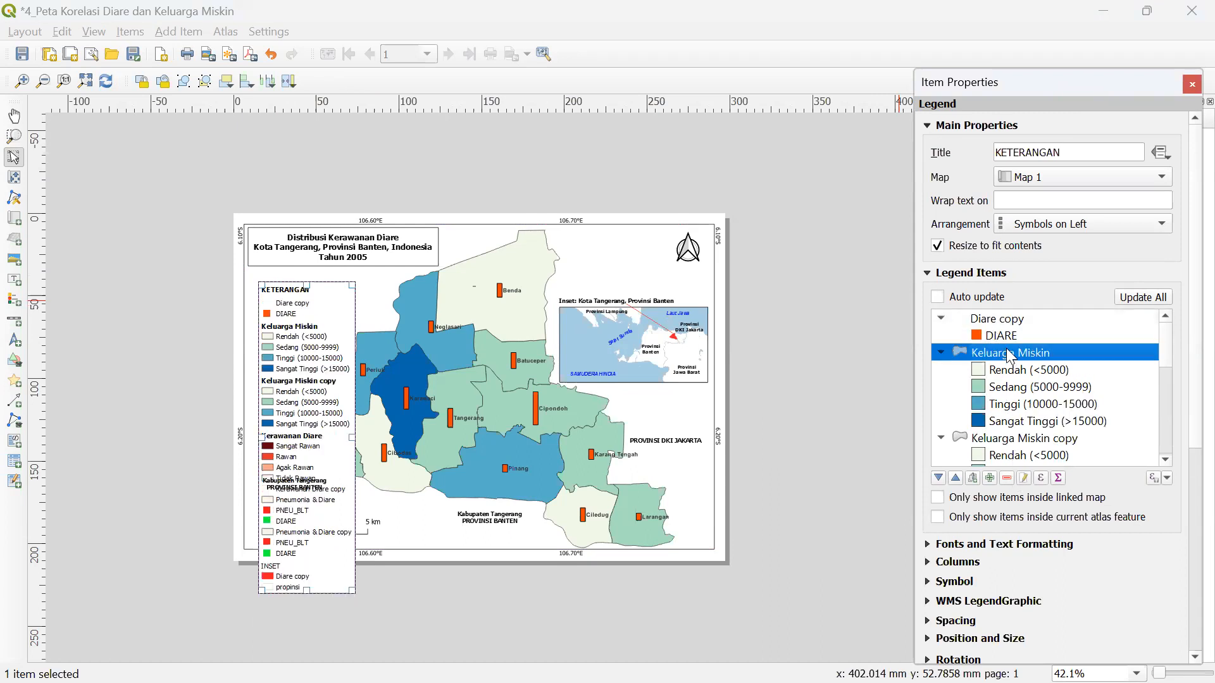
click(1007, 479)
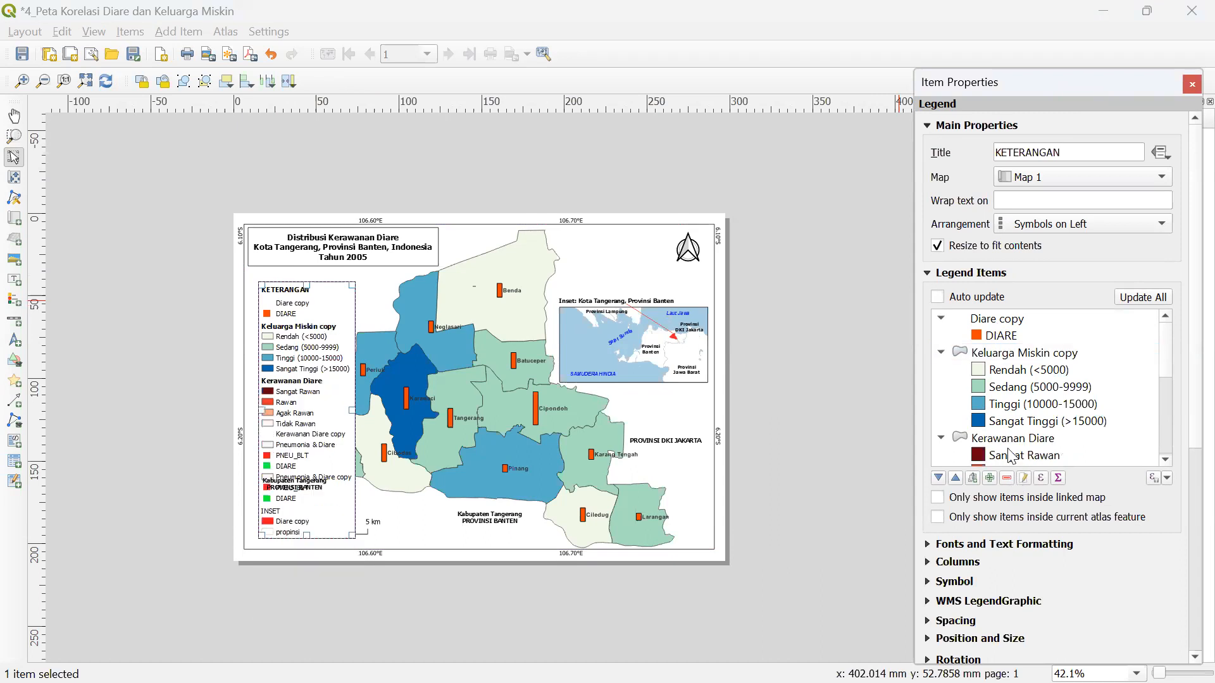
scroll(1009, 387, down, 1)
click(1010, 392)
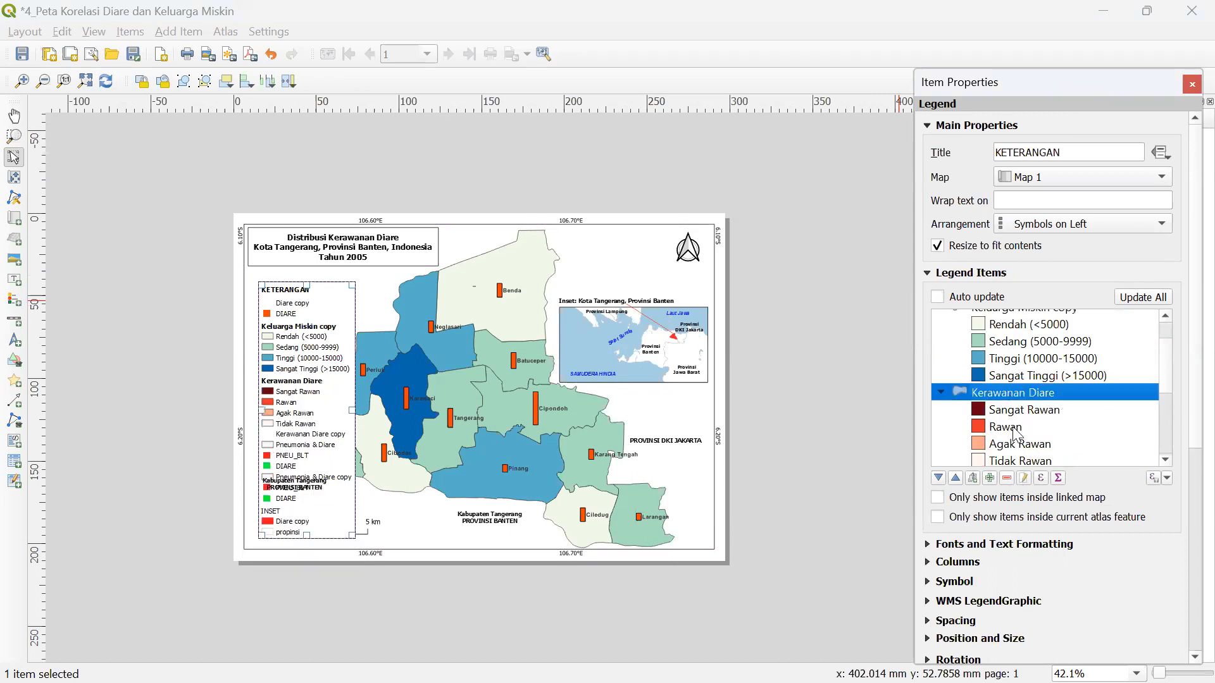
click(1007, 479)
- Remove Kerawanan Diare copy, Pneumonia & Diare, Pneumonia & Diare copy and the INSET group from the legend items
scroll(1011, 463, down, 1)
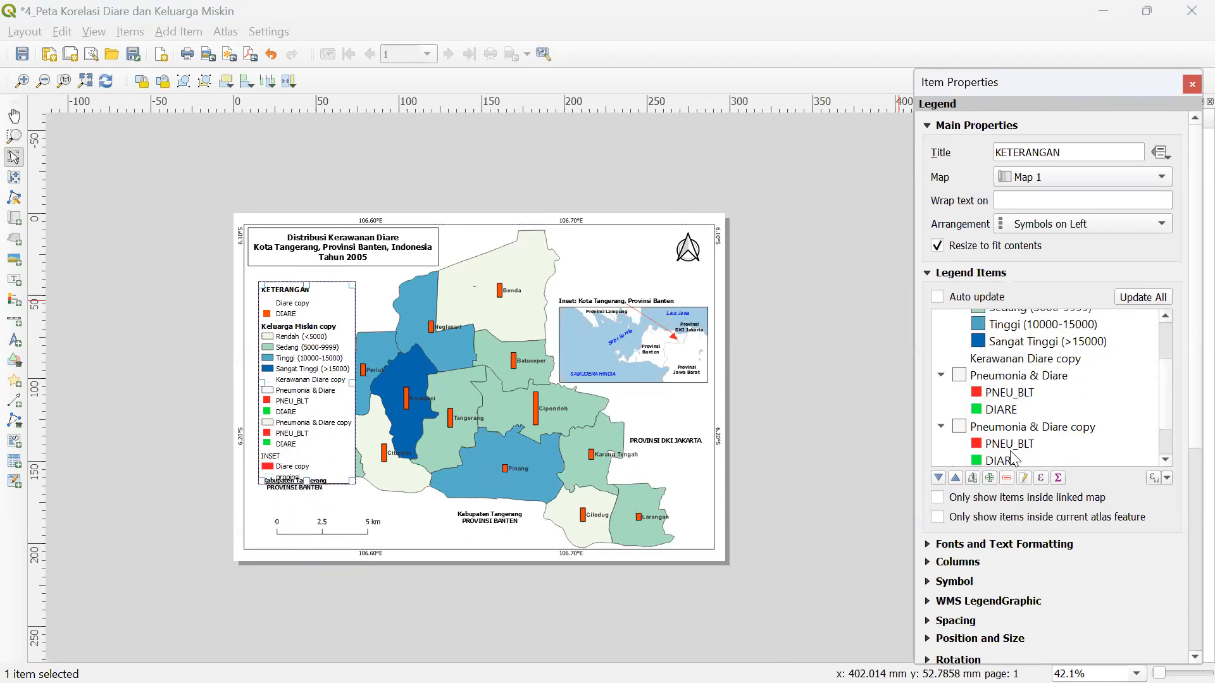
click(1013, 359)
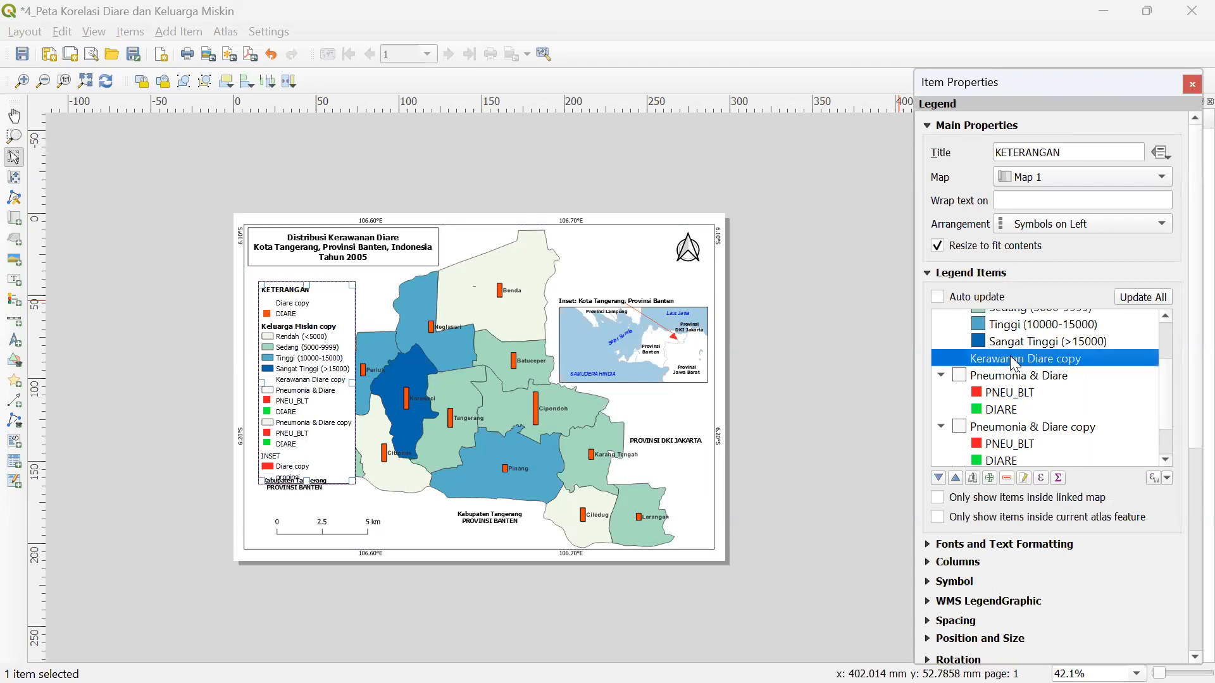
click(1007, 478)
click(998, 319)
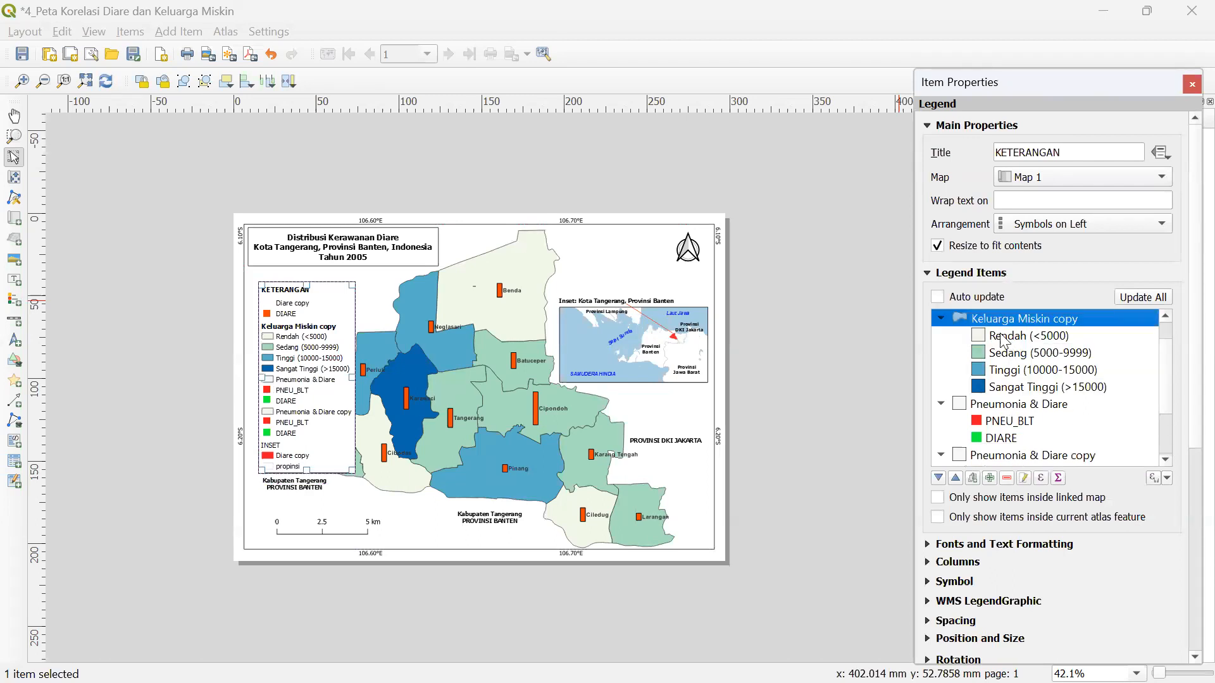
click(1020, 405)
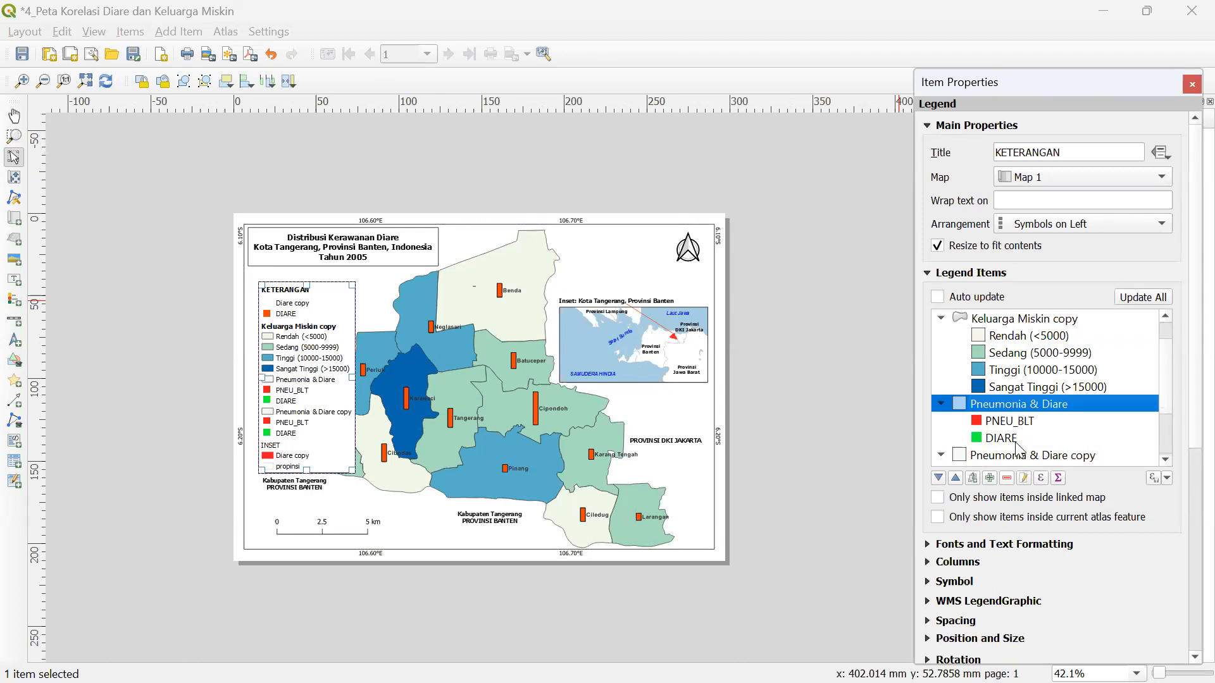
click(1007, 479)
click(1022, 406)
click(1007, 478)
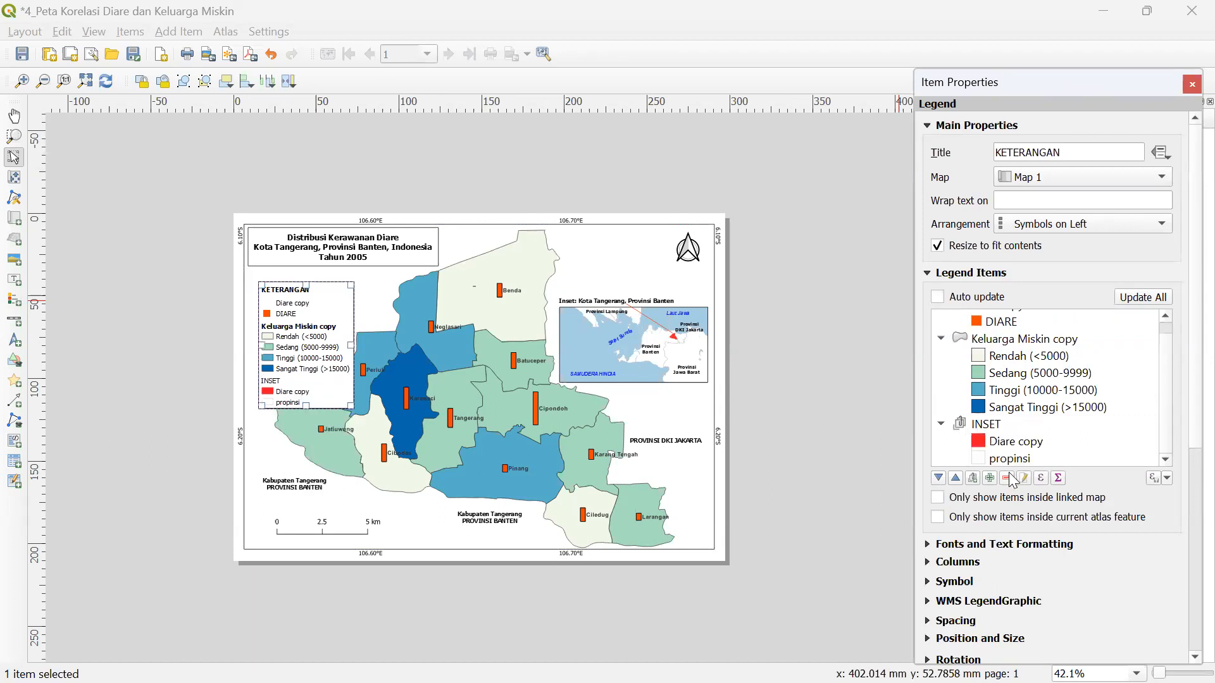
click(993, 424)
click(1007, 478)
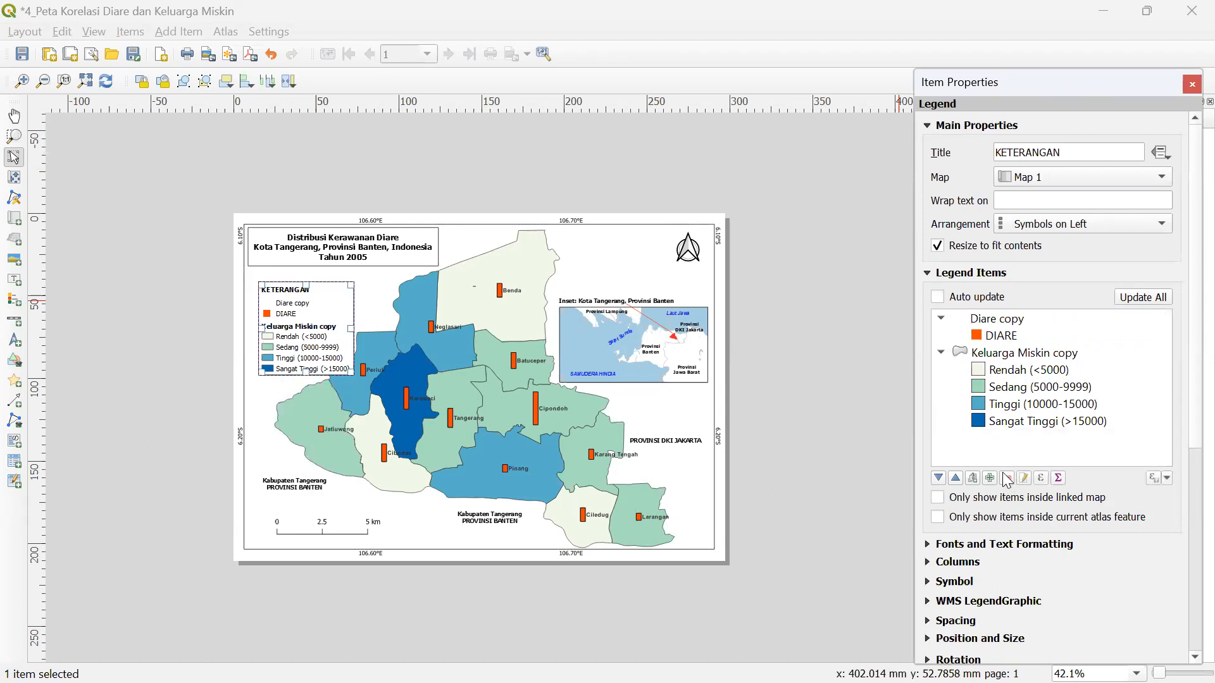
- Clear the label of the Diare copy legend heading so it is blank
click(983, 319)
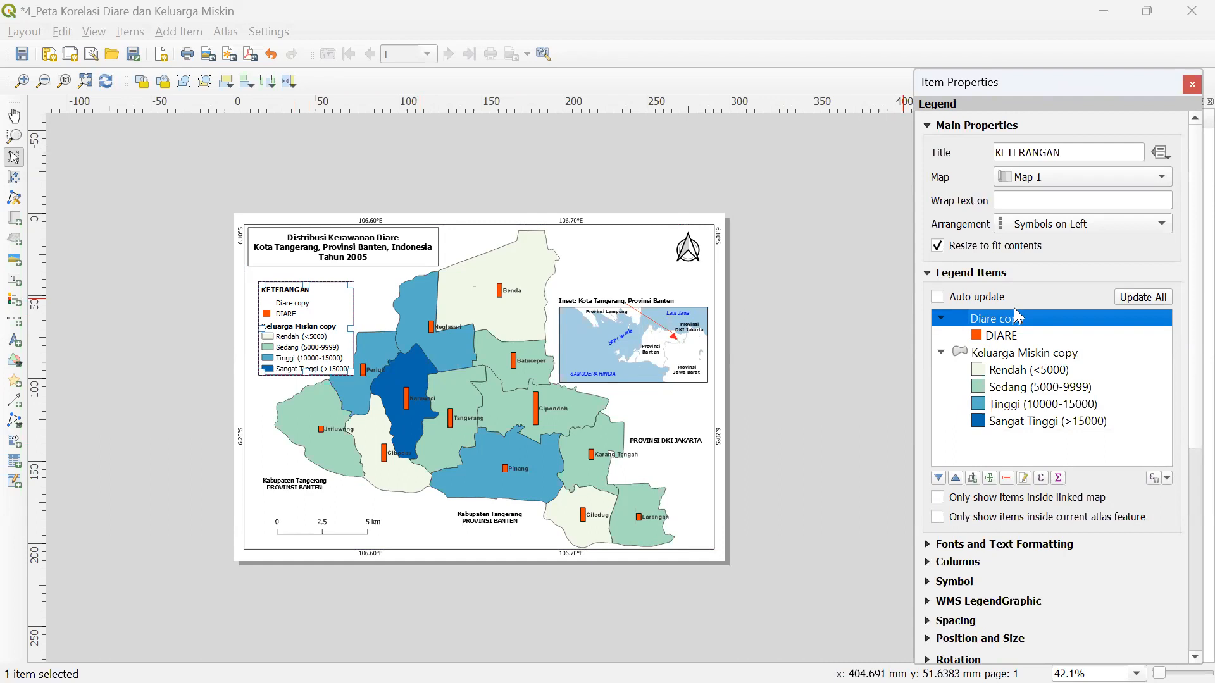
click(1024, 478)
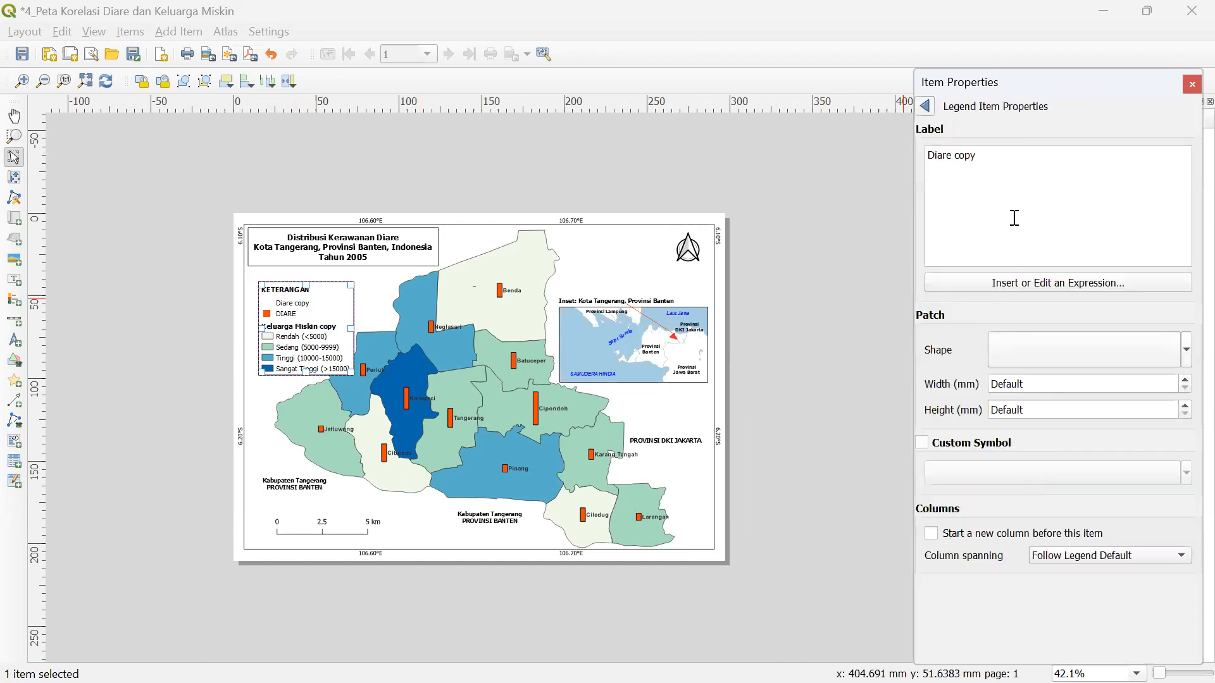
key(ctrl+a)
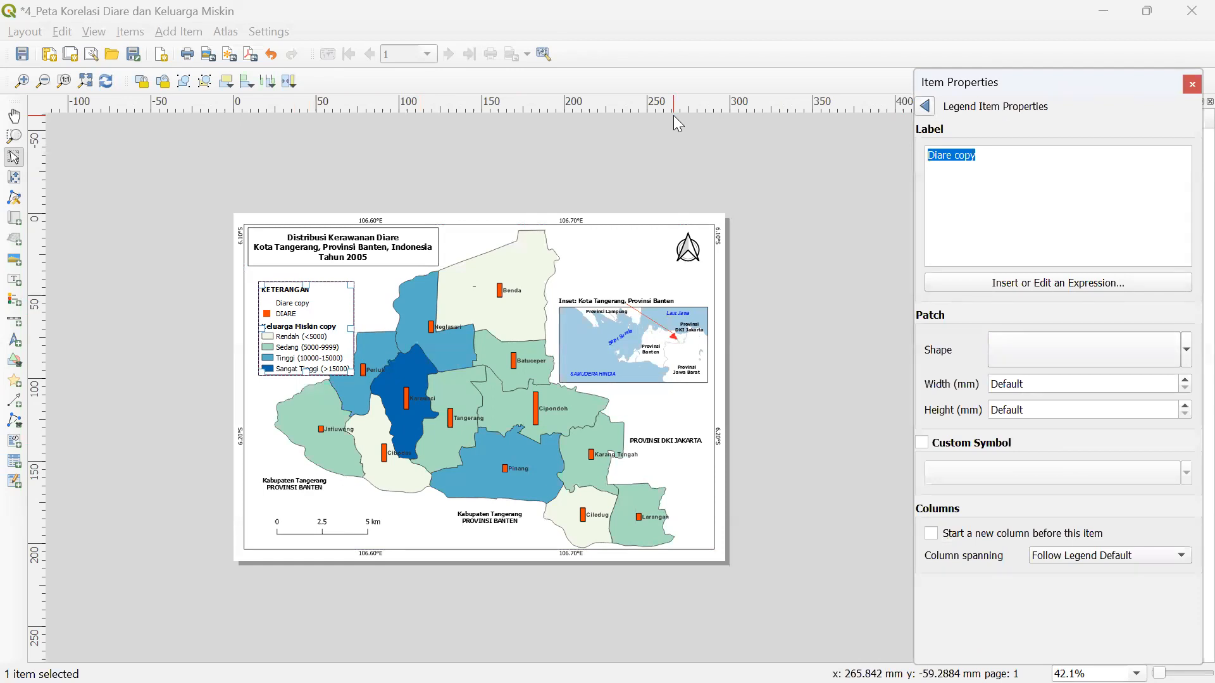
text(JU)
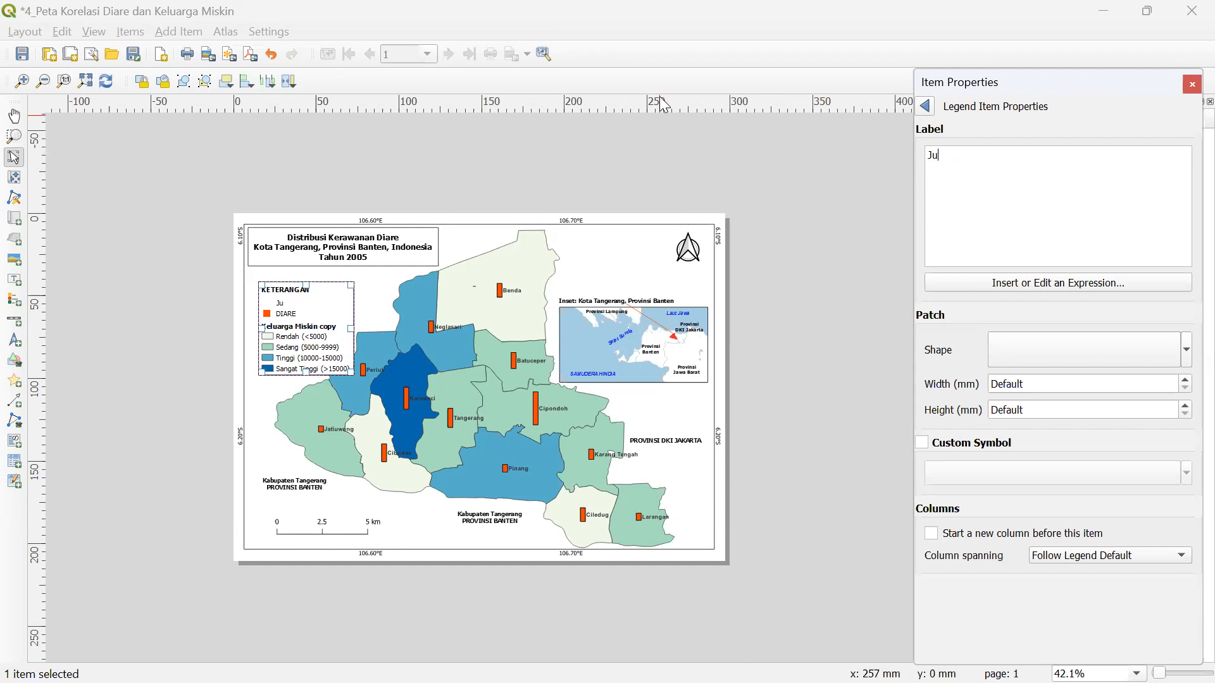
click(924, 106)
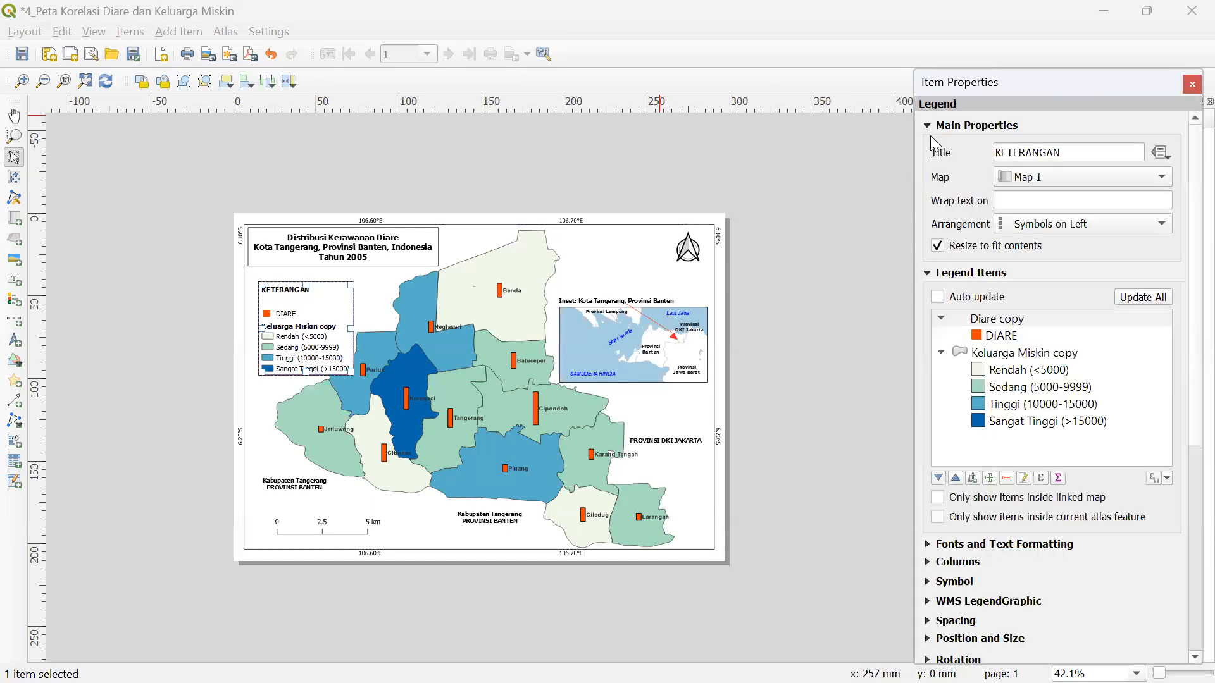
- Try to move the DIARE legend entry up above its Diare copy heading
click(1002, 338)
click(1000, 319)
click(999, 330)
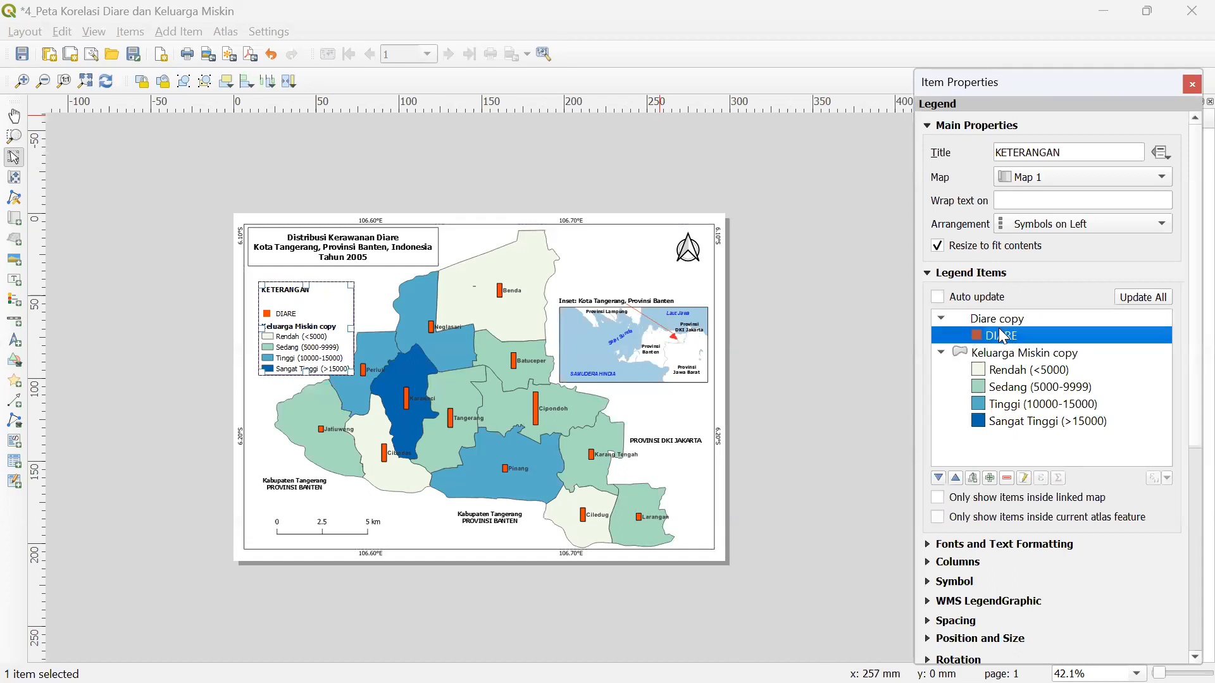
click(955, 481)
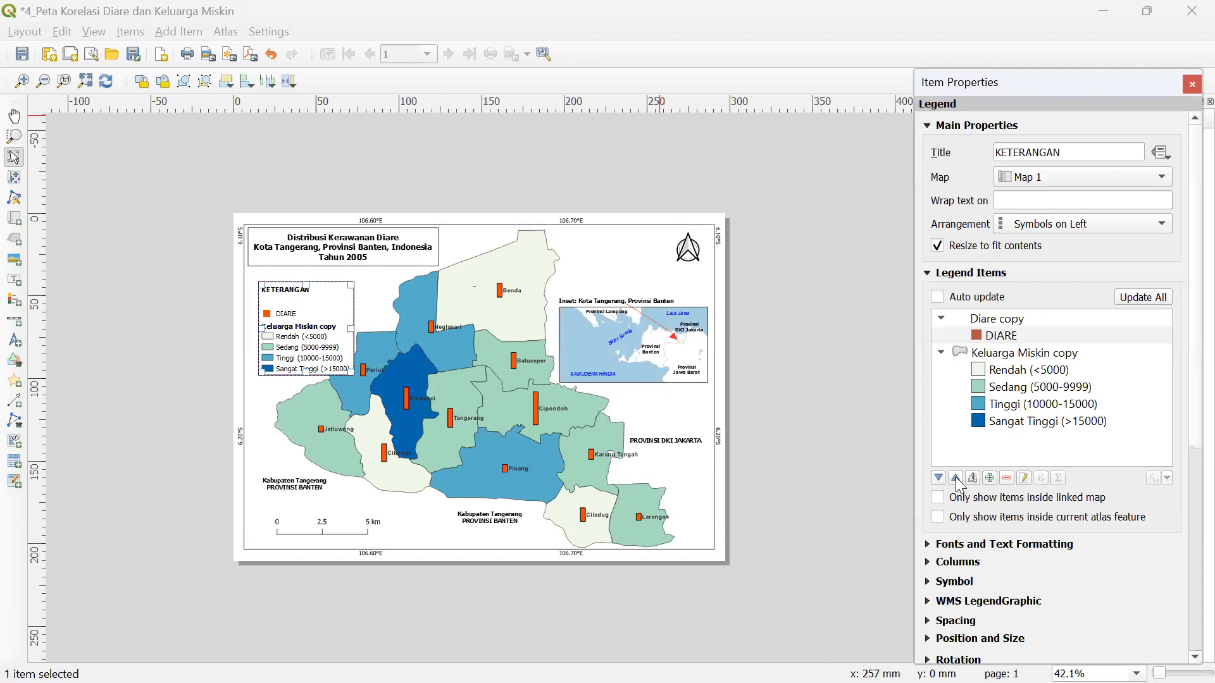
click(976, 330)
click(996, 320)
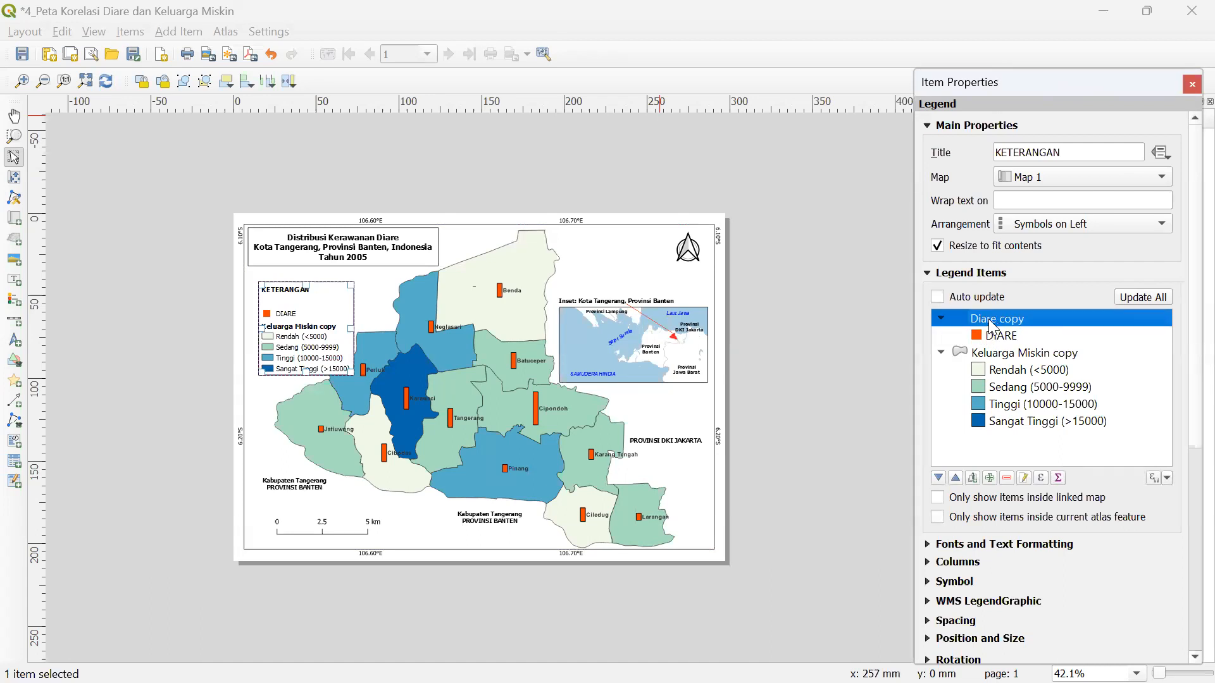
click(991, 335)
click(991, 319)
click(991, 338)
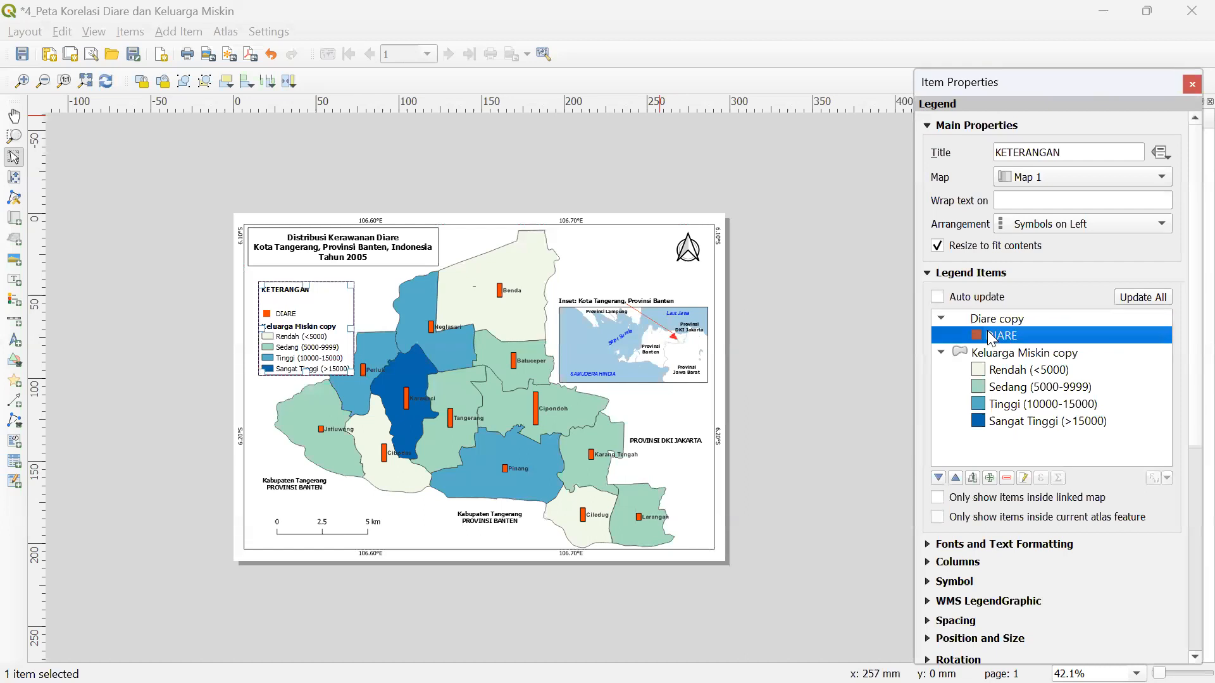
mouse_move(987, 336)
mouse_down()
mouse_move(985, 356)
mouse_move(986, 335)
mouse_up()
click(956, 478)
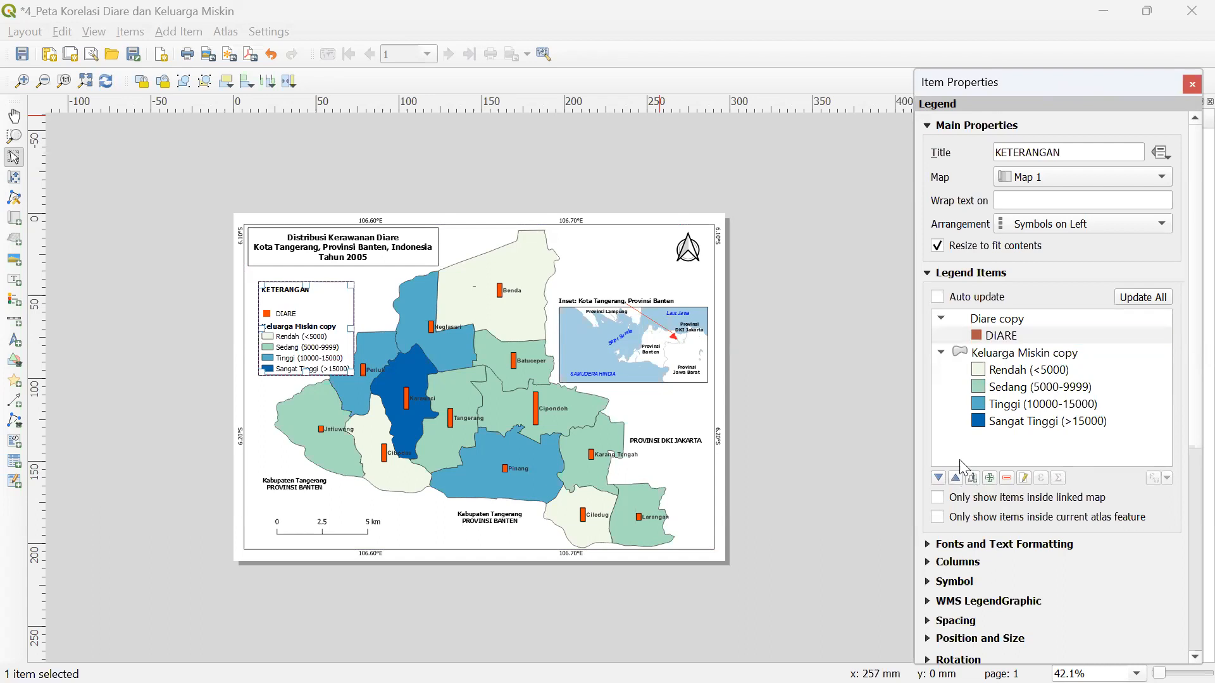
click(1008, 319)
click(1001, 336)
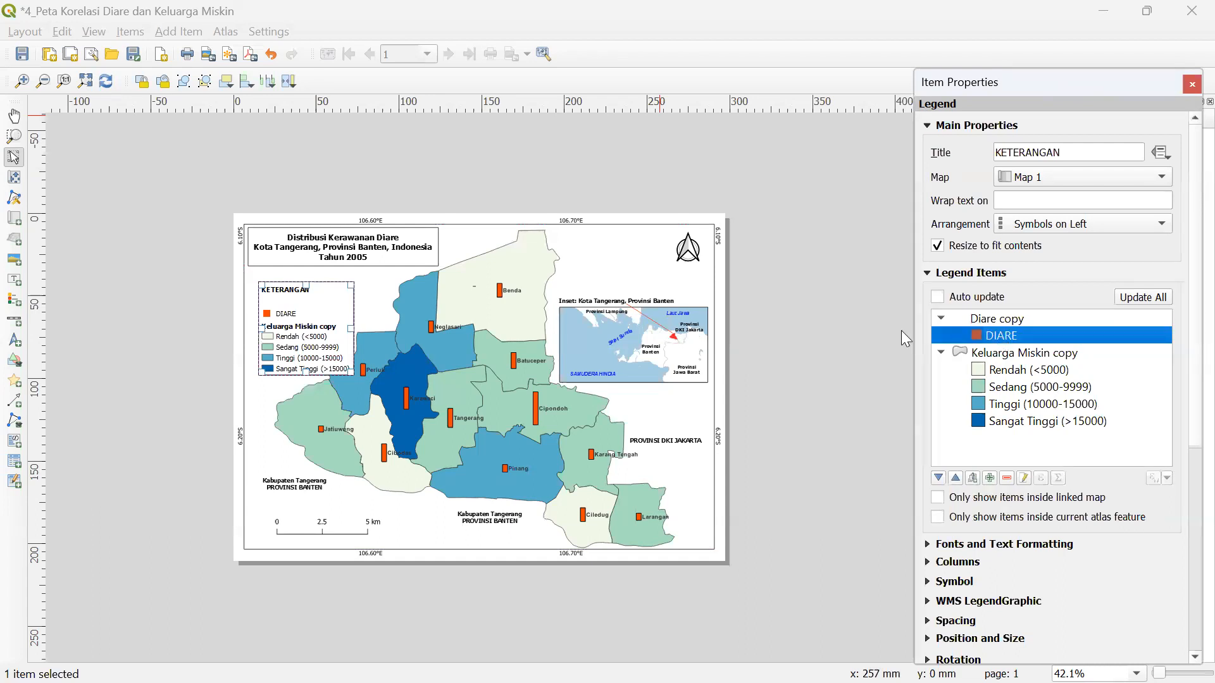
- Try "Kasus Diare" as the label of the Diare copy legend heading and clear it again
click(981, 317)
click(1024, 478)
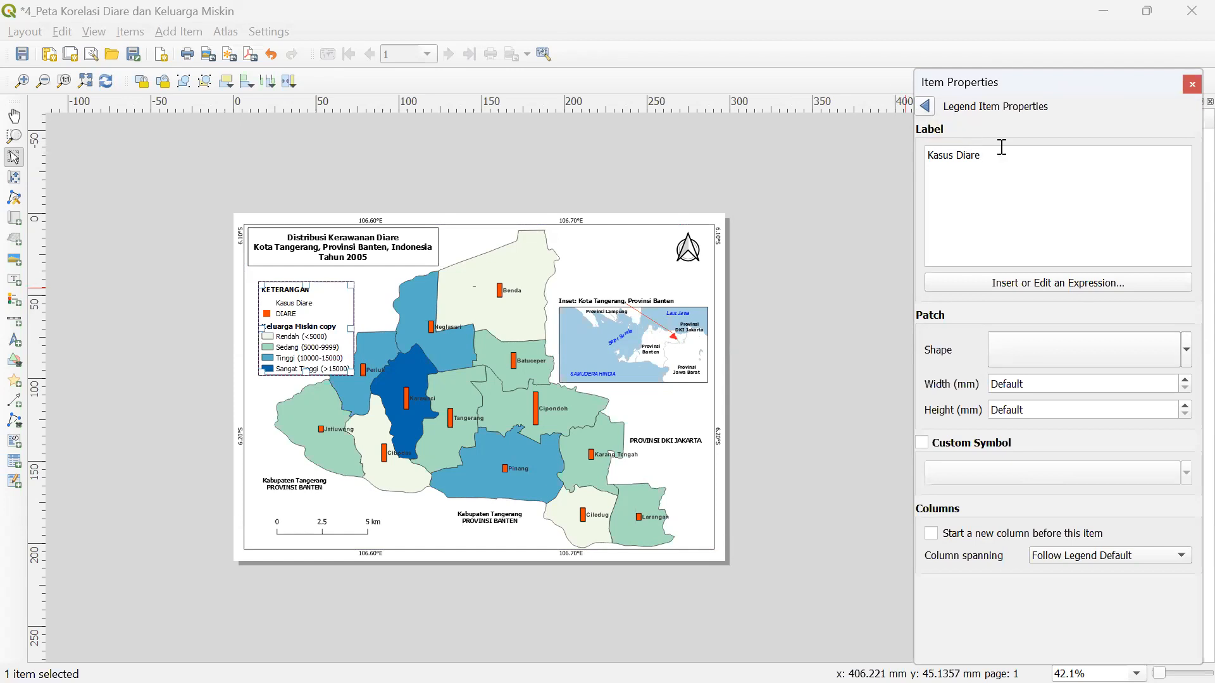
drag(1001, 152, 894, 146)
key(BackSpace)
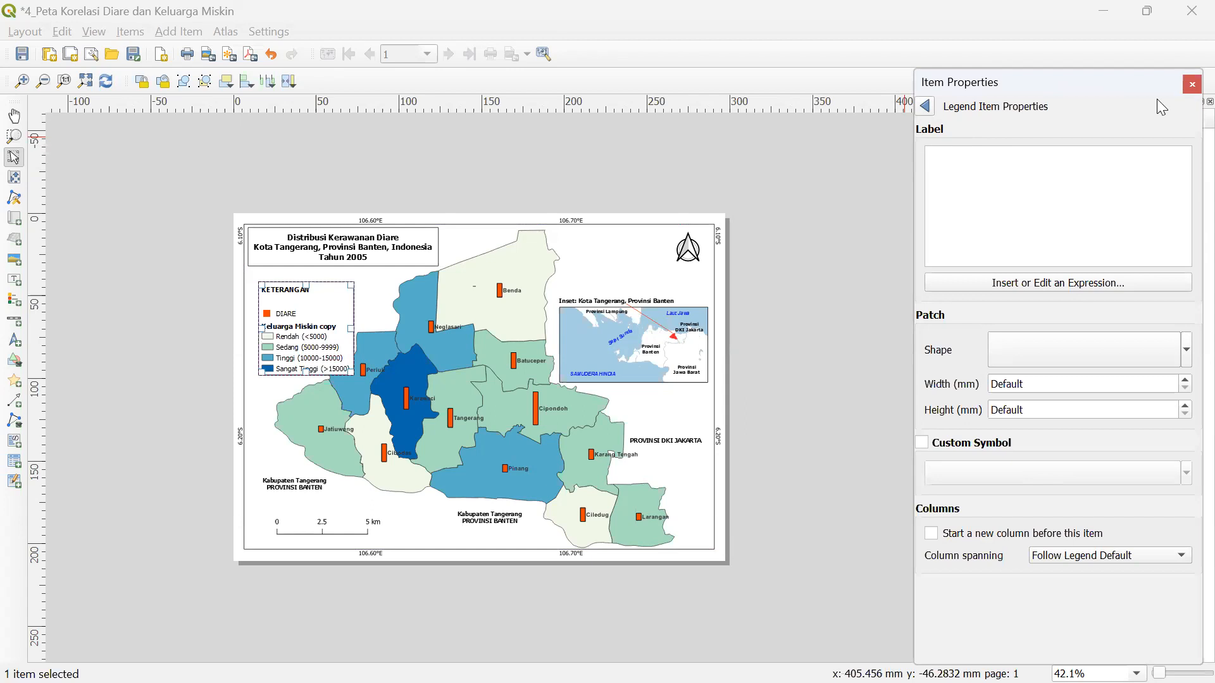
click(928, 104)
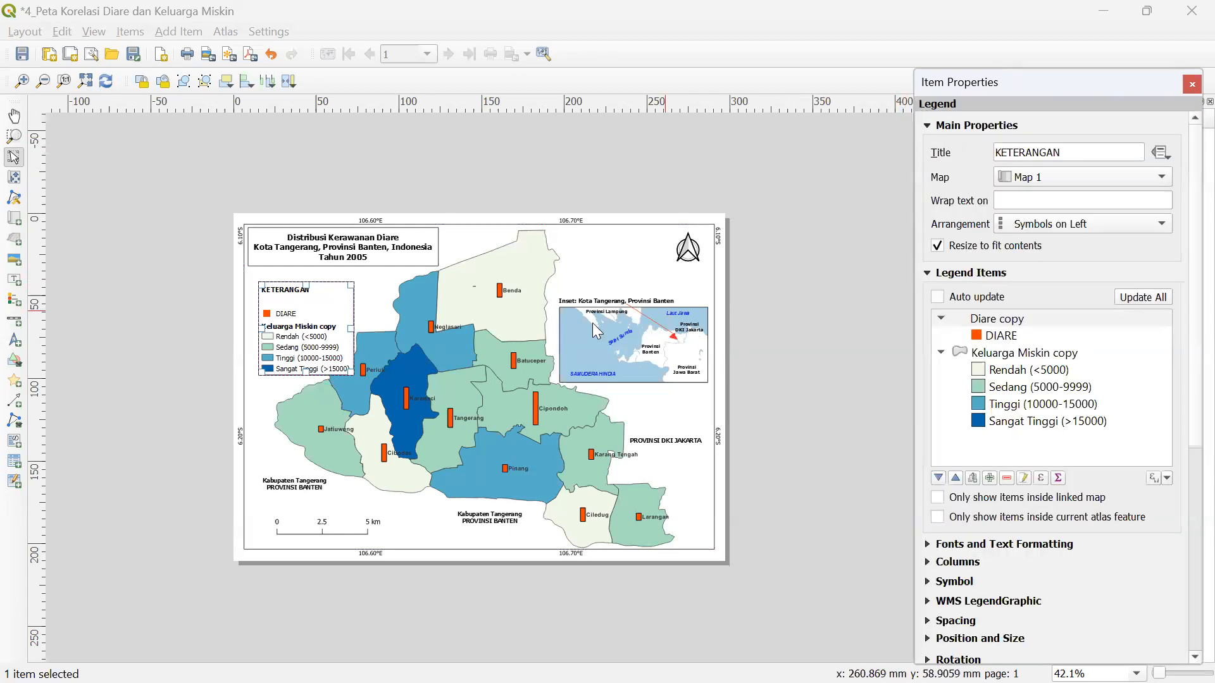
- Change the label of the DIARE legend entry to "Jumlah Kasus Diare"
click(1015, 342)
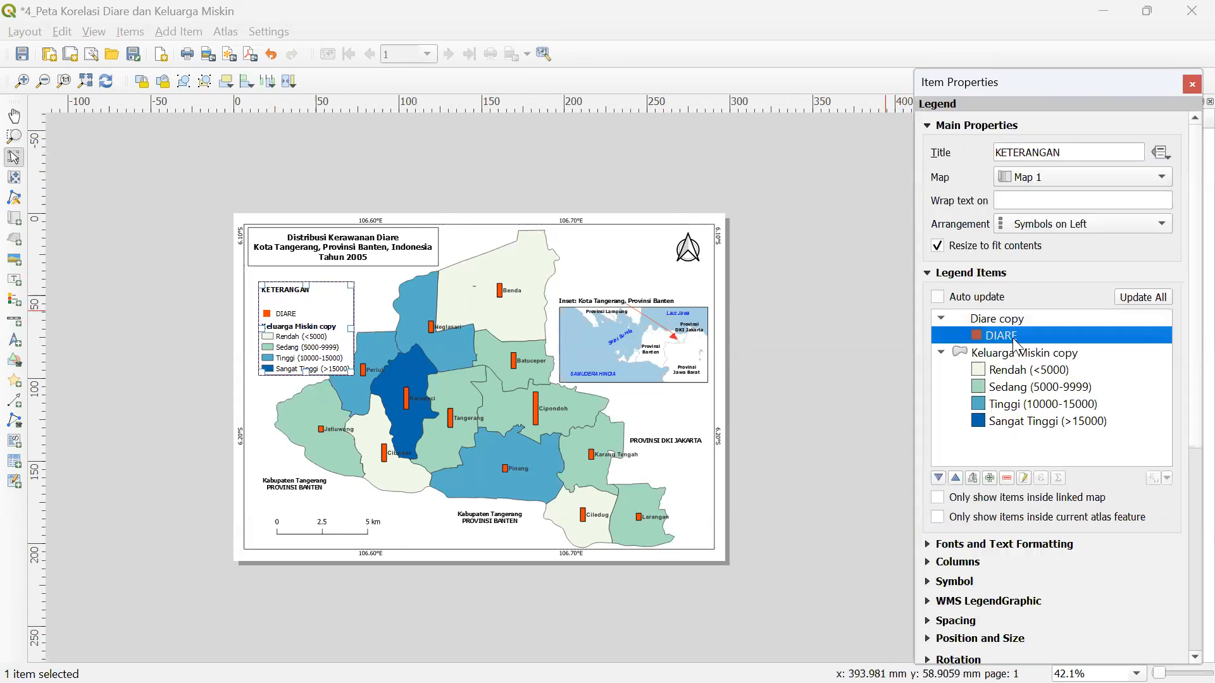
click(1024, 479)
drag(1015, 165, 819, 119)
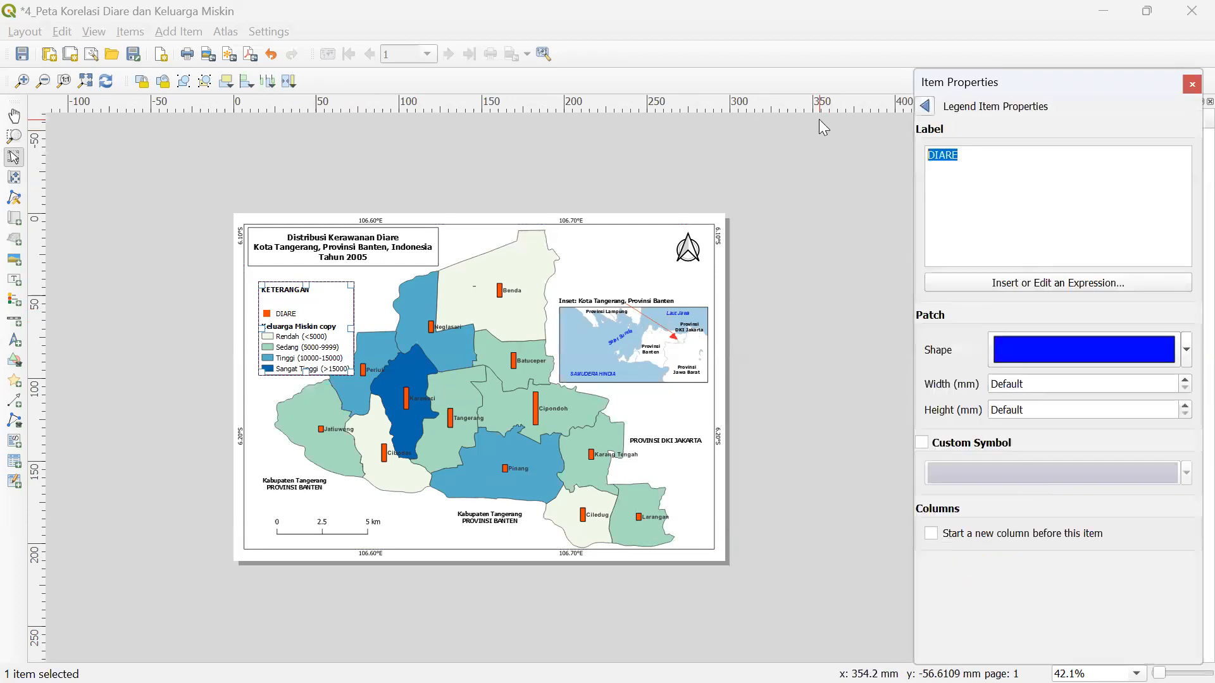
text(Jumlah Kasus Diare)
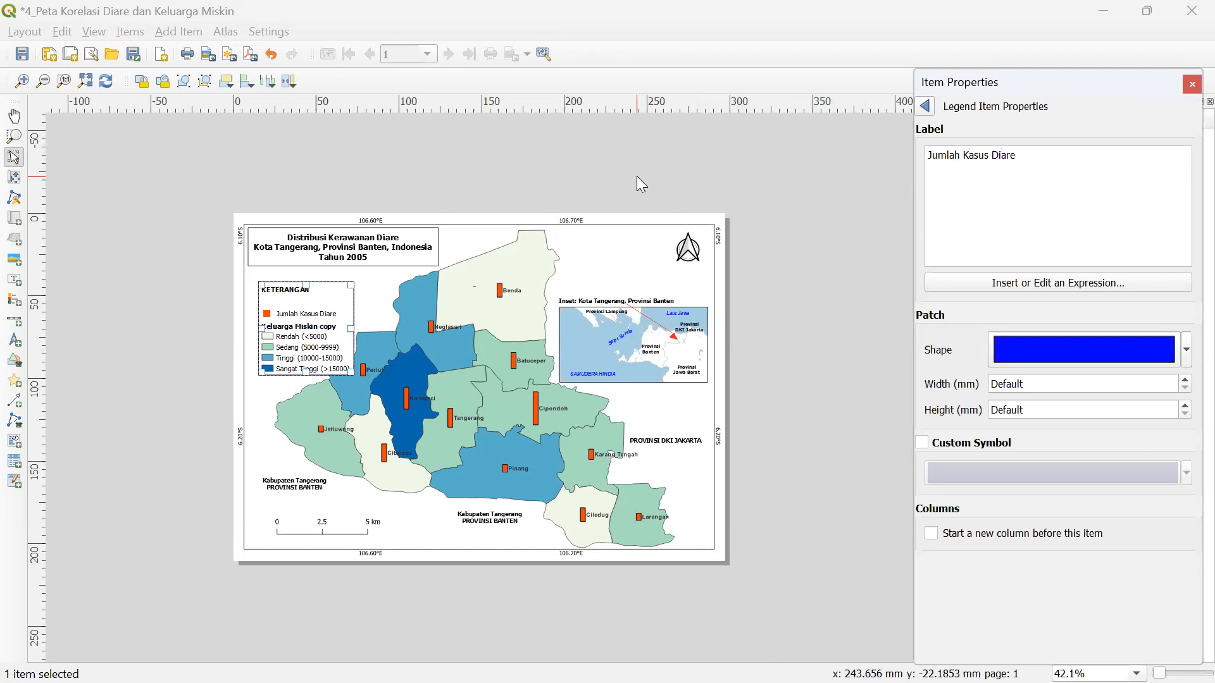
click(444, 179)
- Shift the legend box slightly up toward the map title
click(321, 318)
drag(312, 328, 309, 327)
mouse_move(303, 279)
mouse_down()
mouse_move(311, 312)
mouse_move(317, 292)
mouse_up()
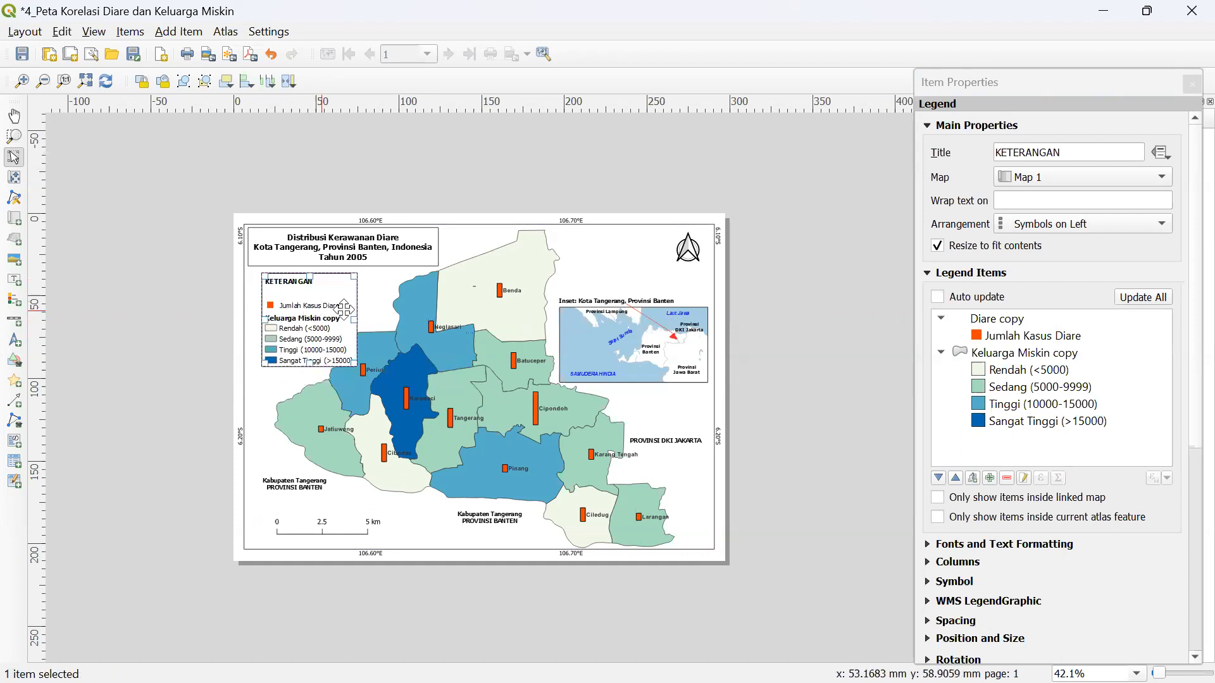
- Try placing the Diare copy group below Keluarga Miskin copy in the legend items and restore the original order
drag(1004, 319, 1003, 460)
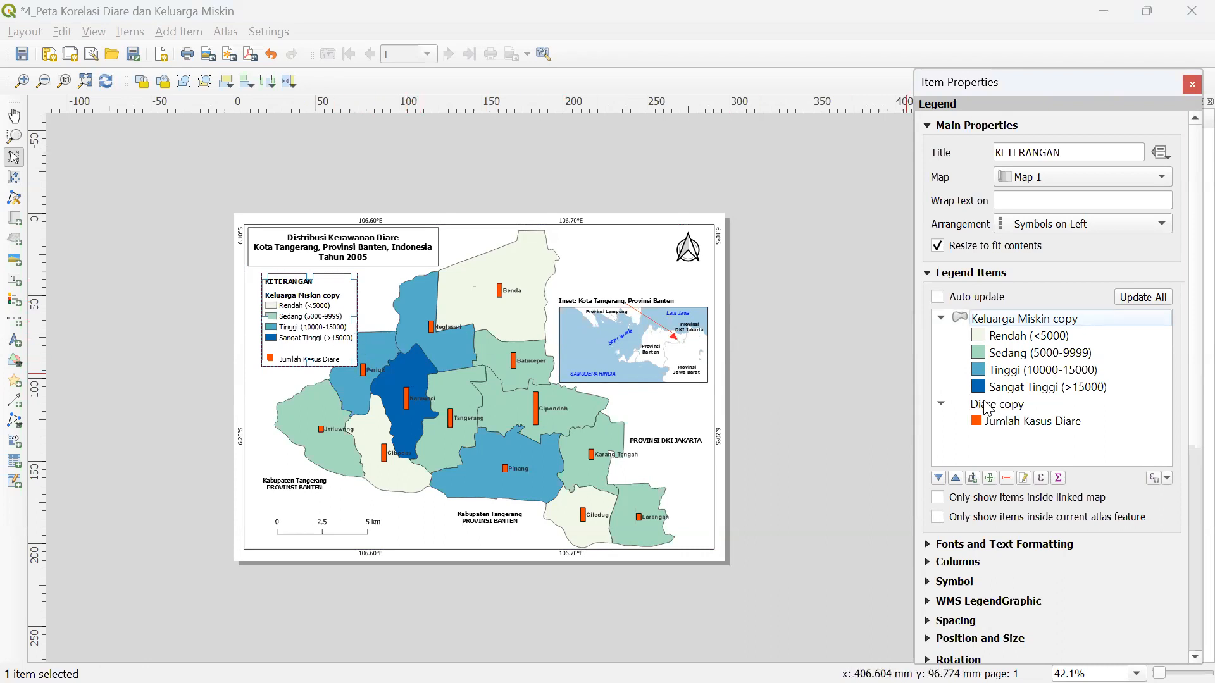
drag(1005, 319, 1005, 452)
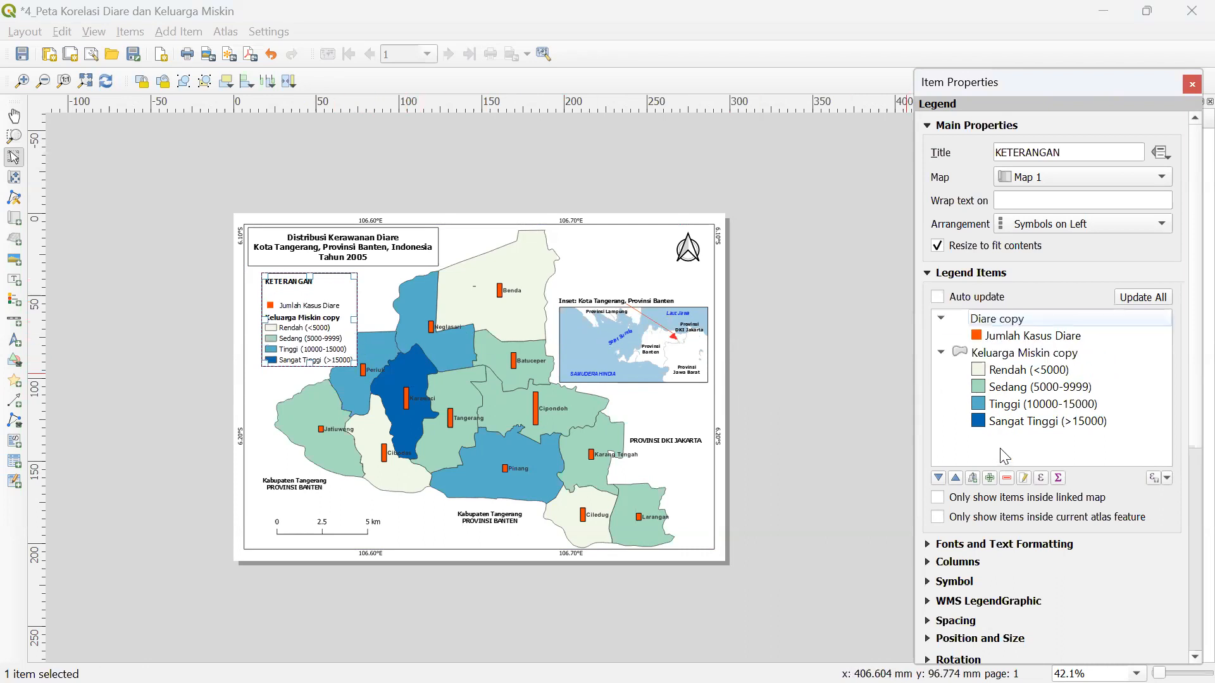
click(1014, 323)
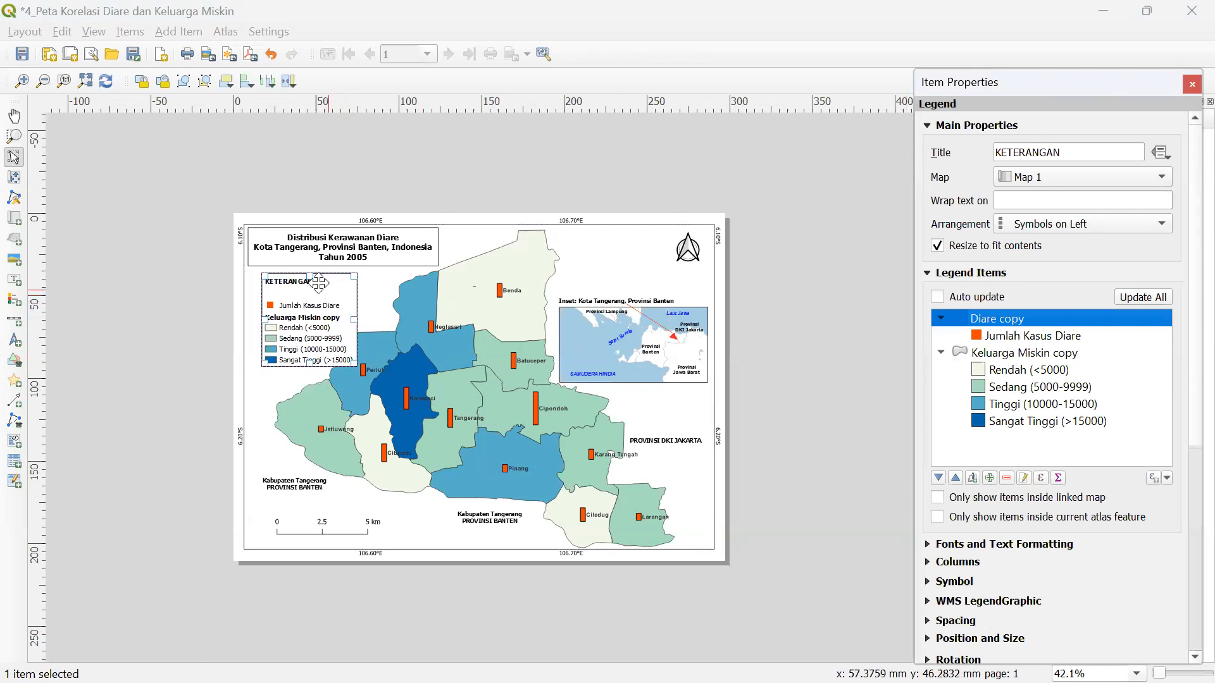
- Position the legend directly beneath the title box, aligned with its left edge
drag(317, 285, 301, 289)
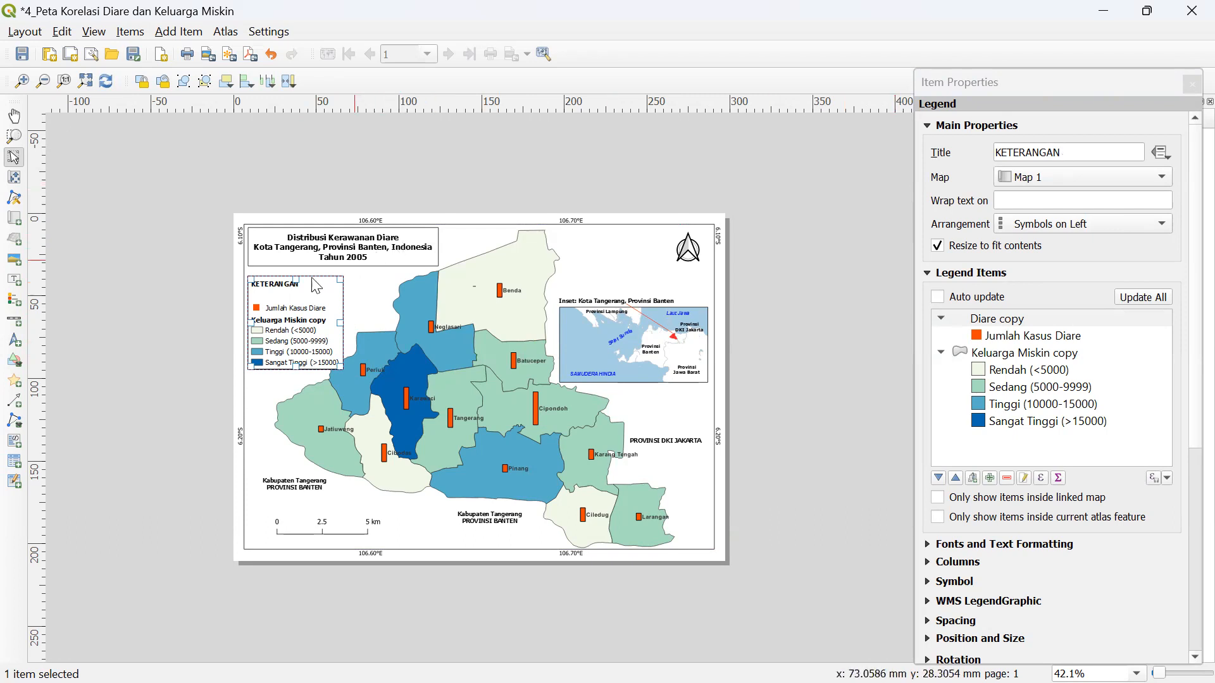
double_click(1079, 152)
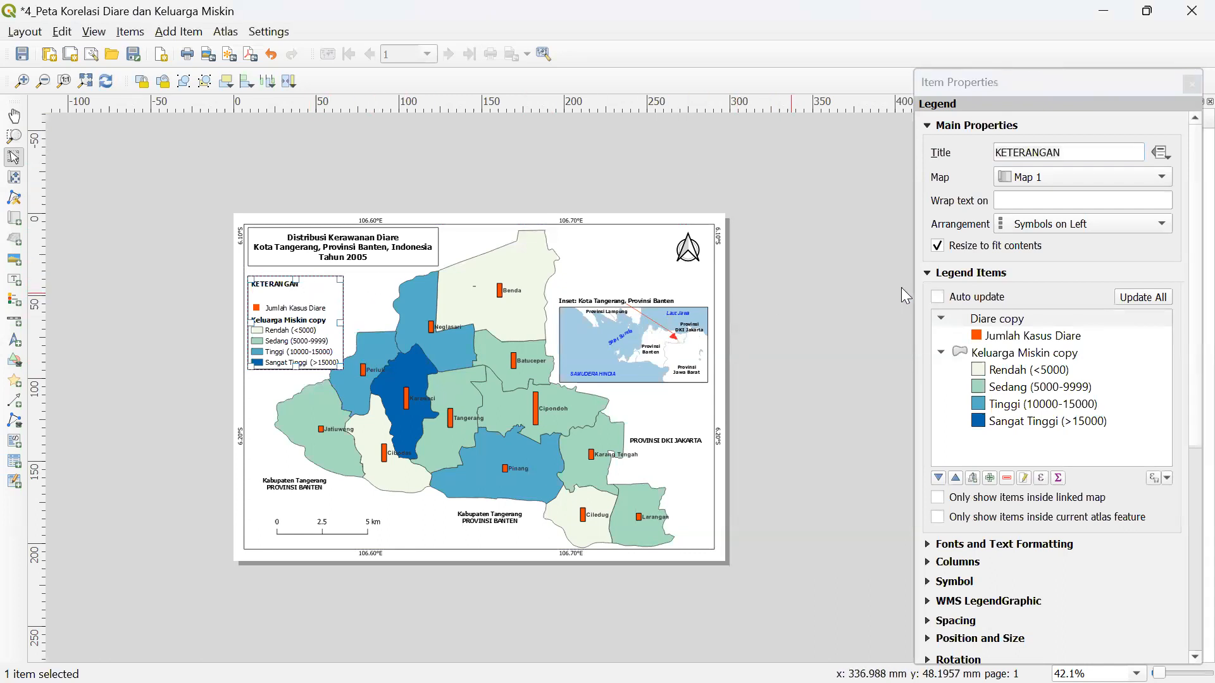
click(941, 315)
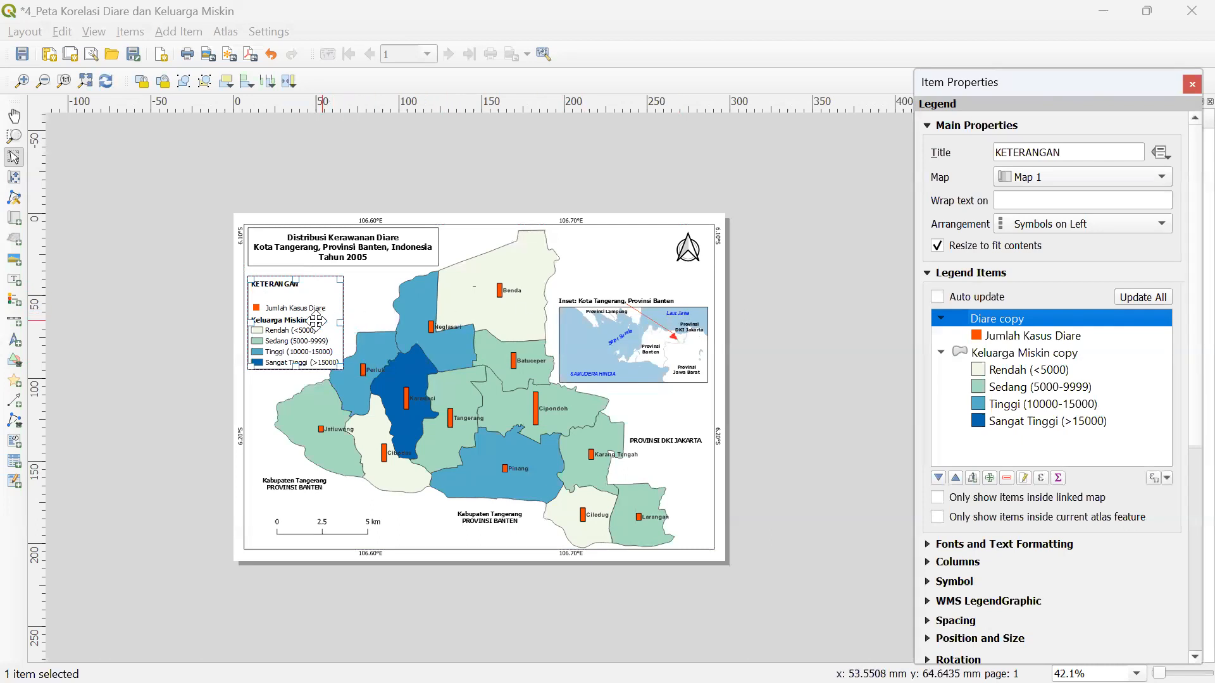
drag(337, 289, 321, 314)
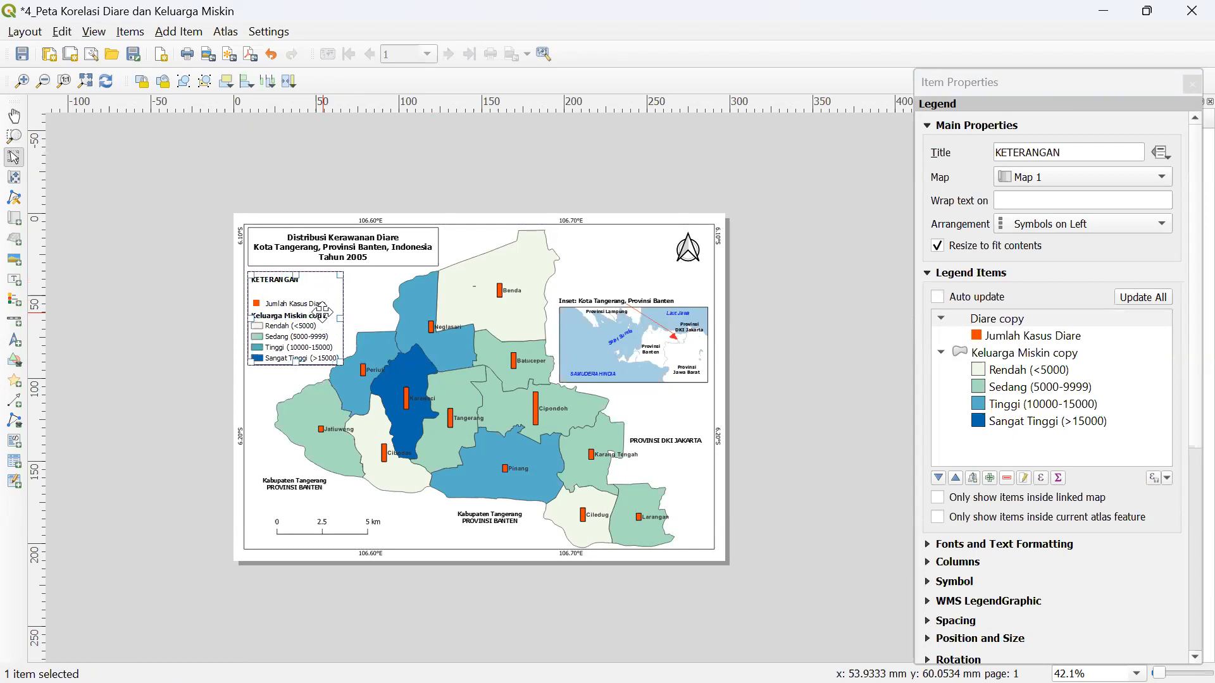
click(125, 377)
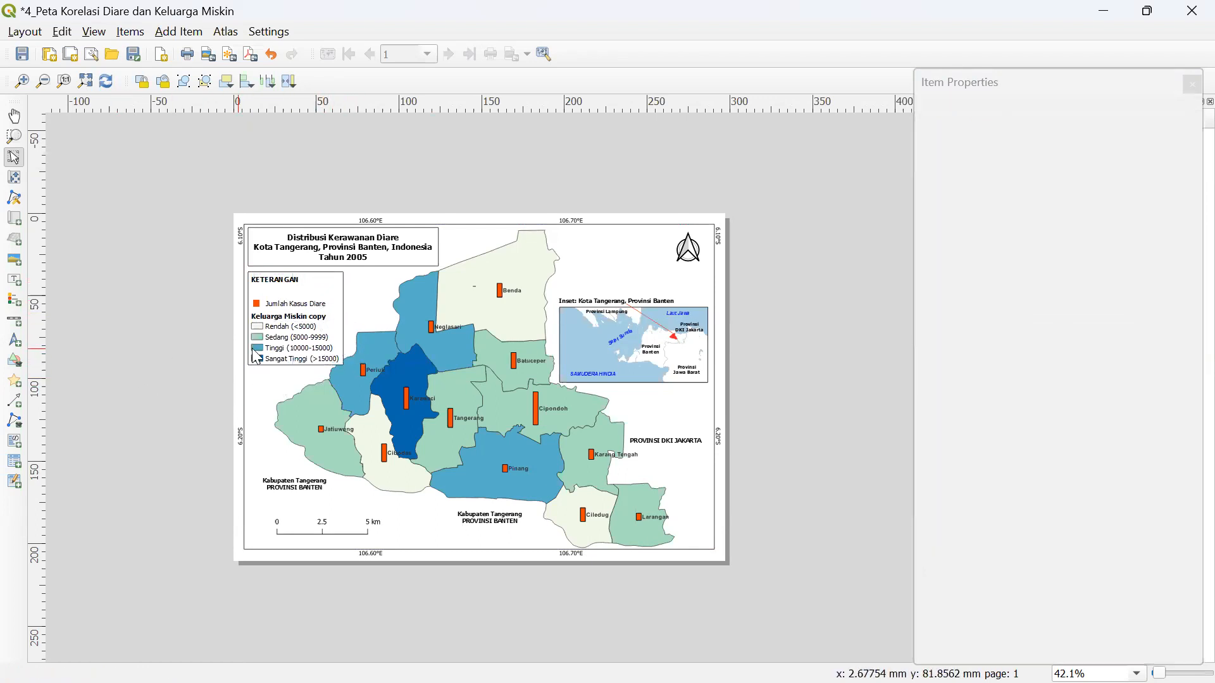
- Set the legend's title and group heading fonts to size 11
click(300, 318)
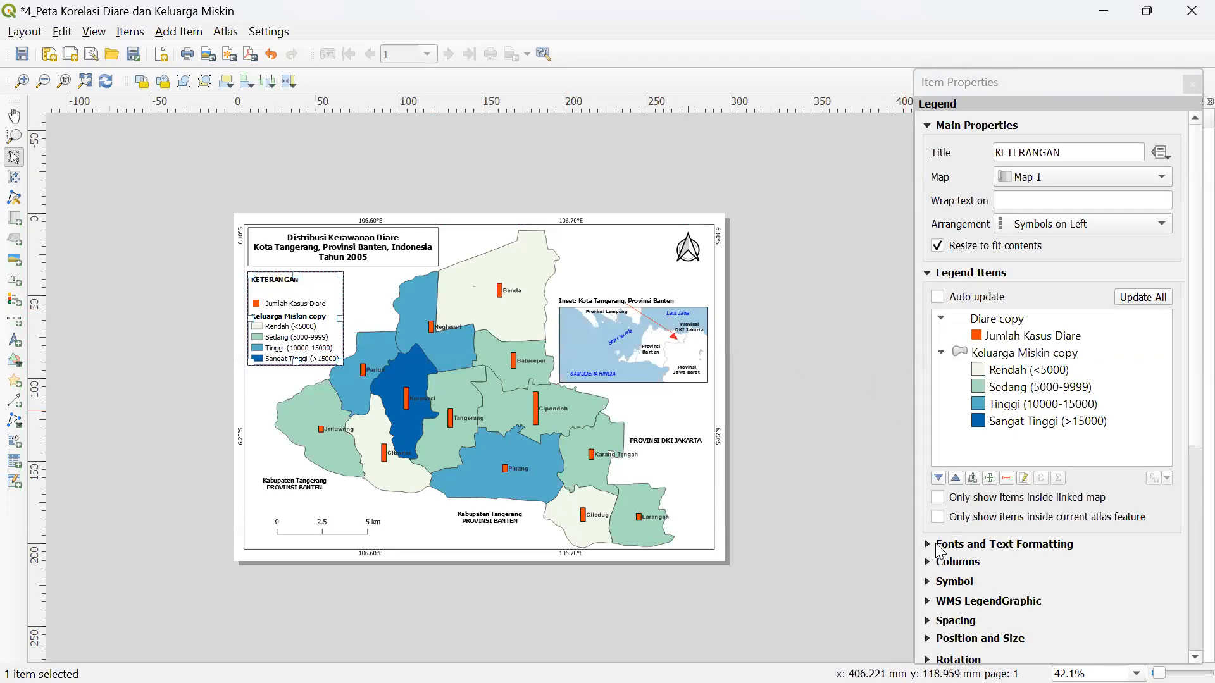
click(937, 545)
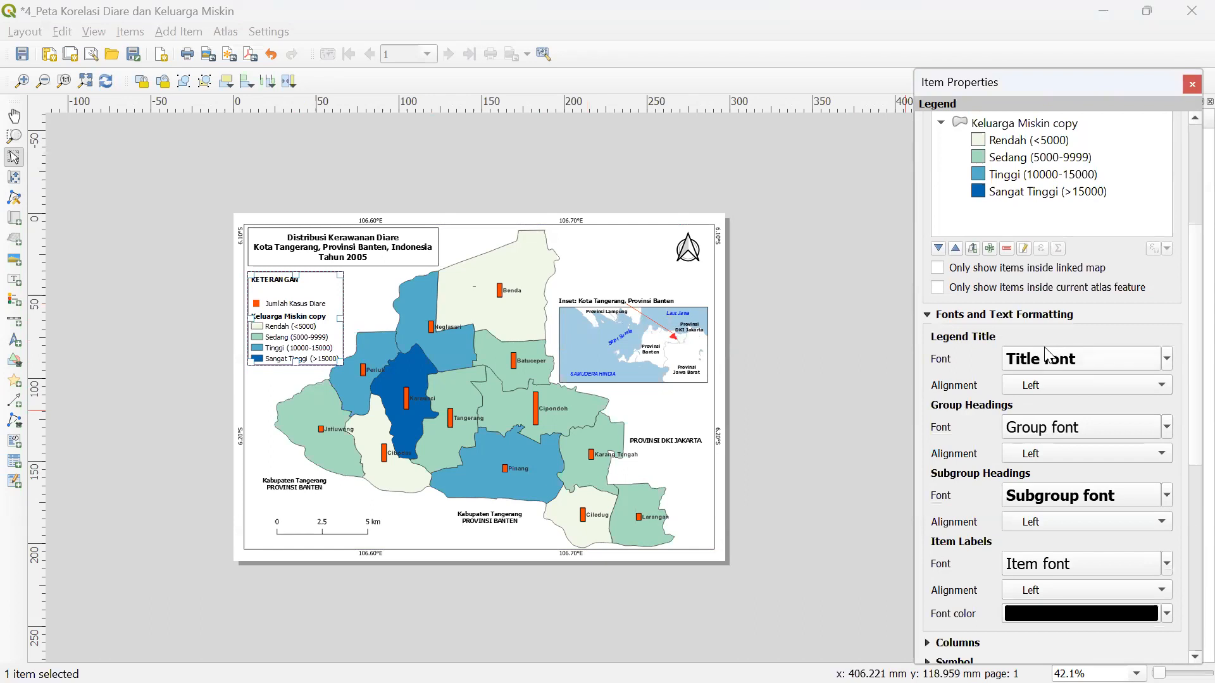
click(1042, 359)
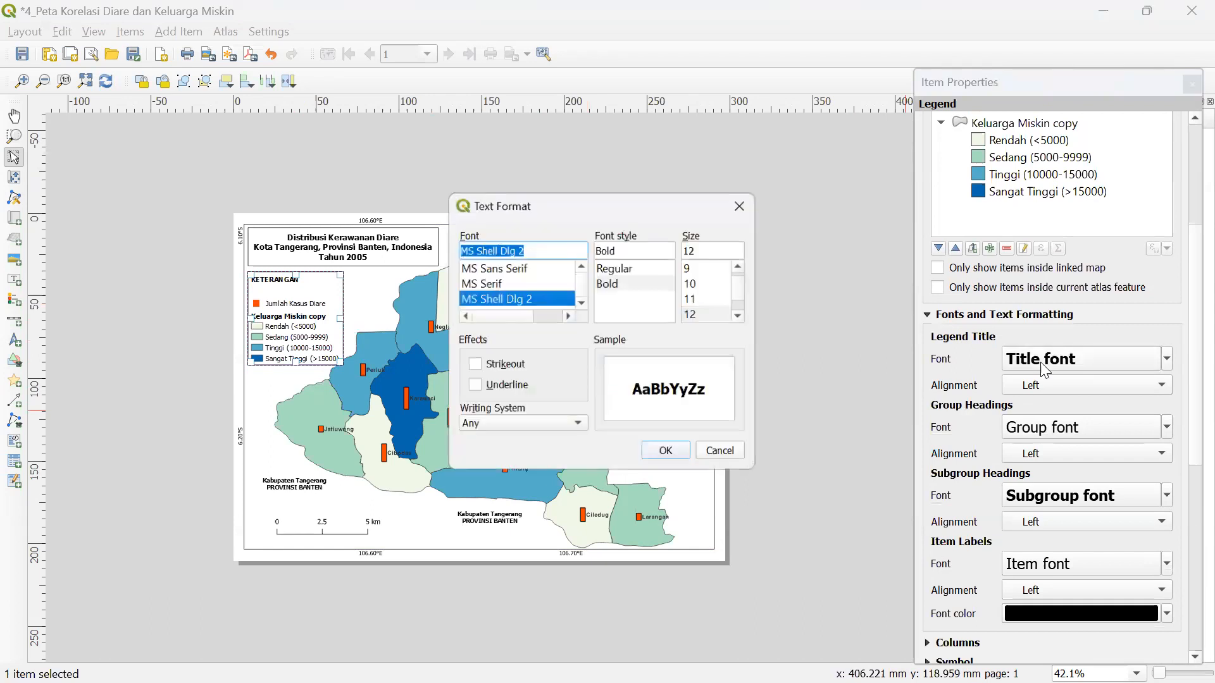
click(706, 298)
click(678, 449)
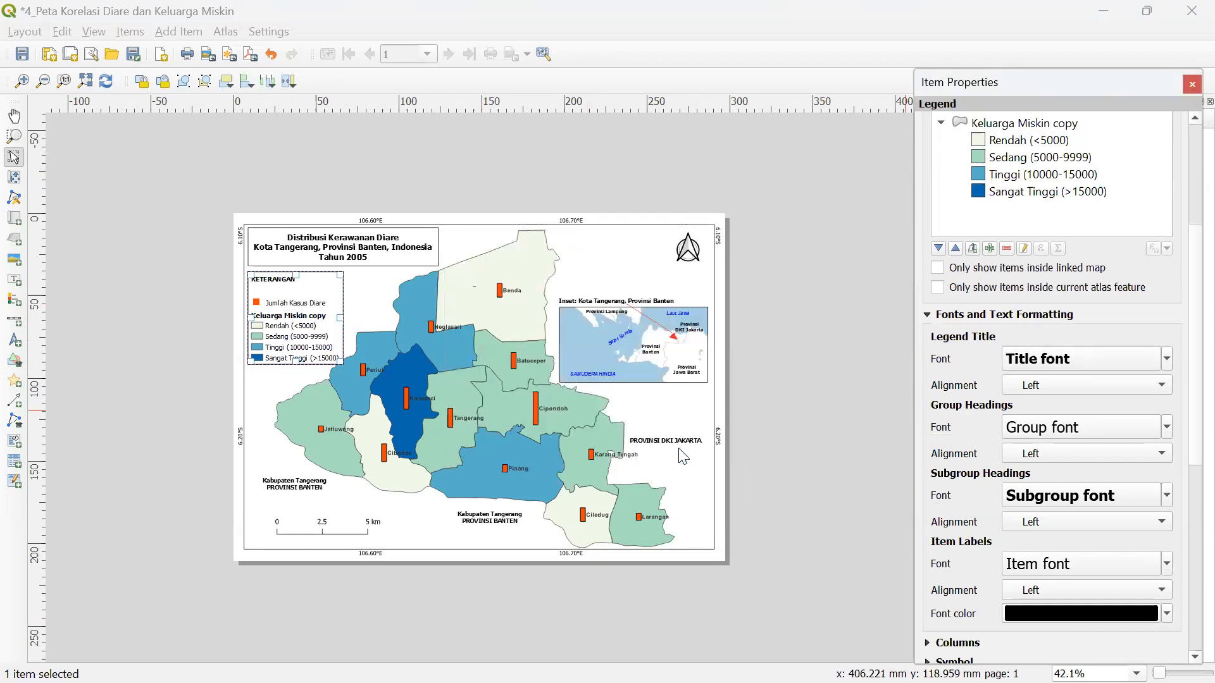
click(1041, 436)
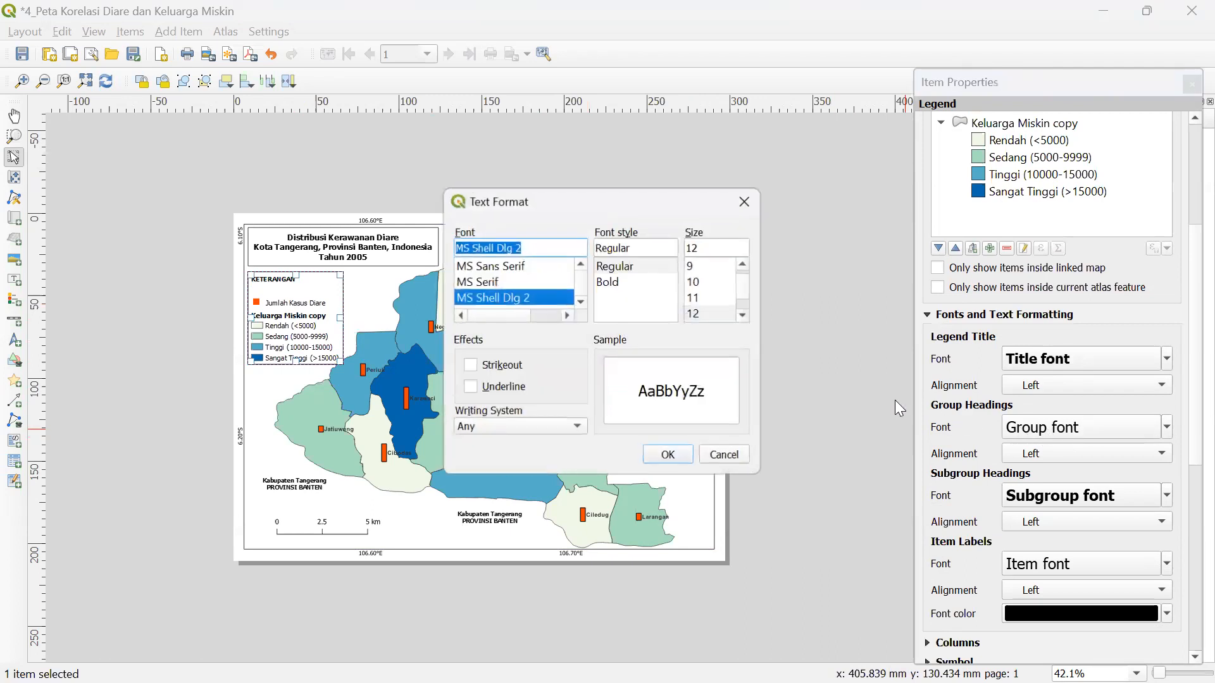
click(700, 297)
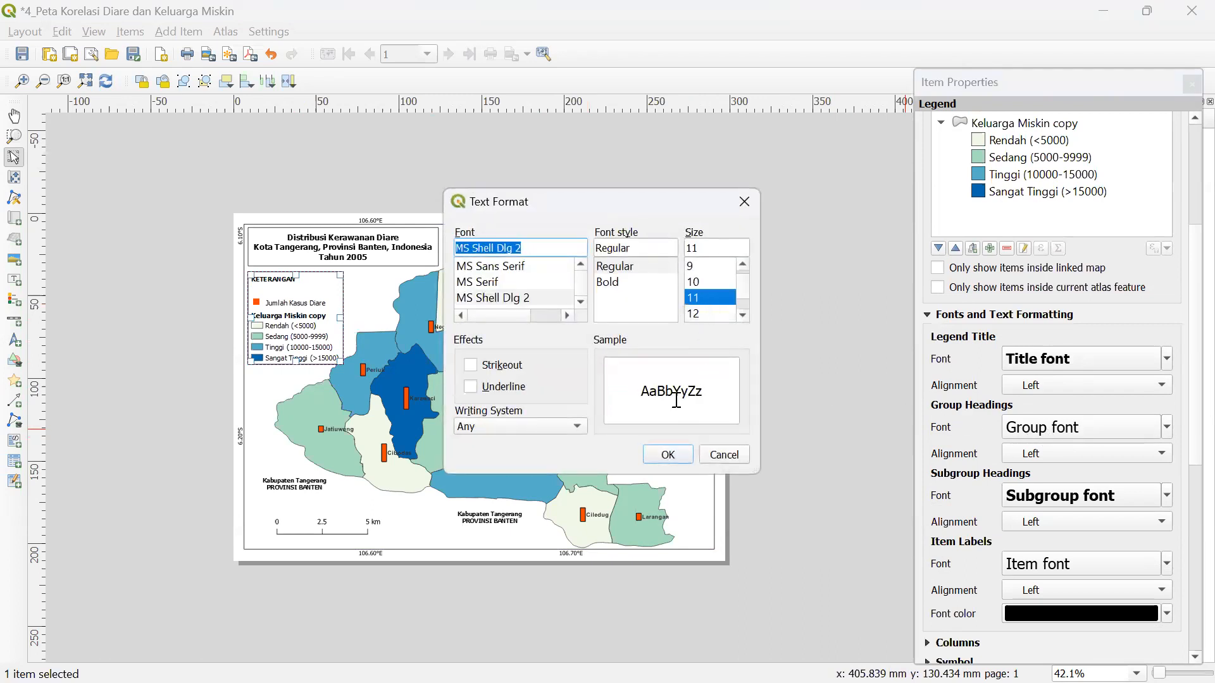
click(668, 454)
- Set the legend's subgroup heading and item label fonts to size 11
click(1038, 503)
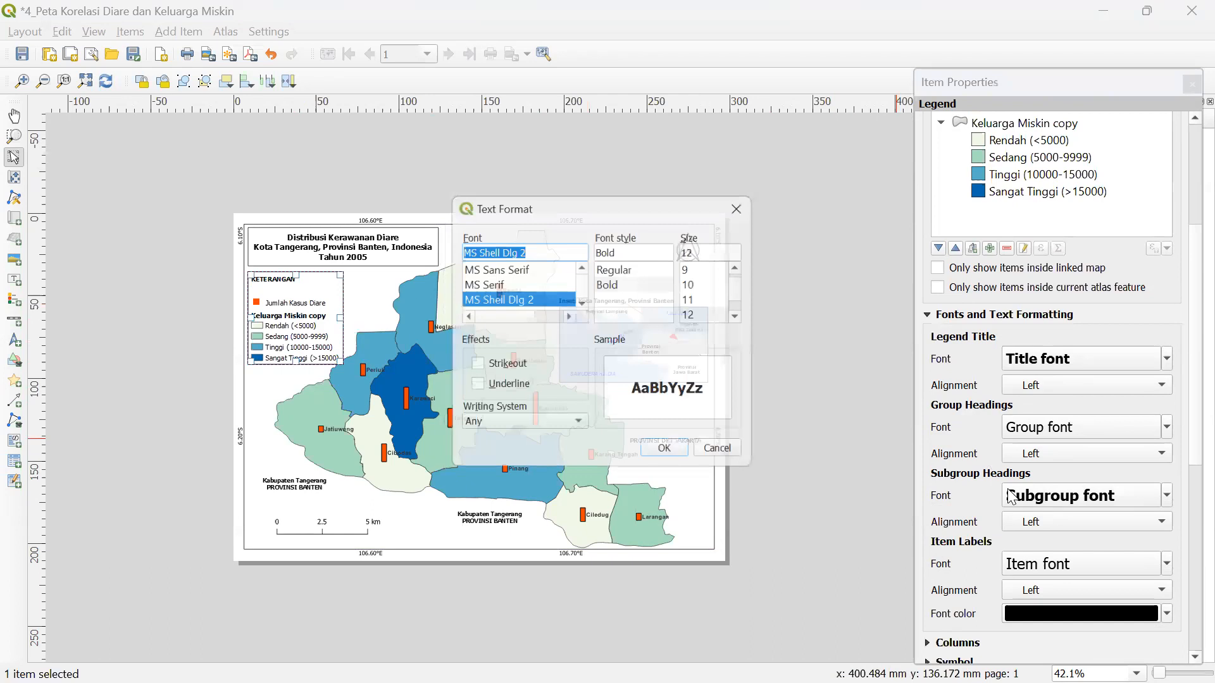
click(694, 297)
click(668, 454)
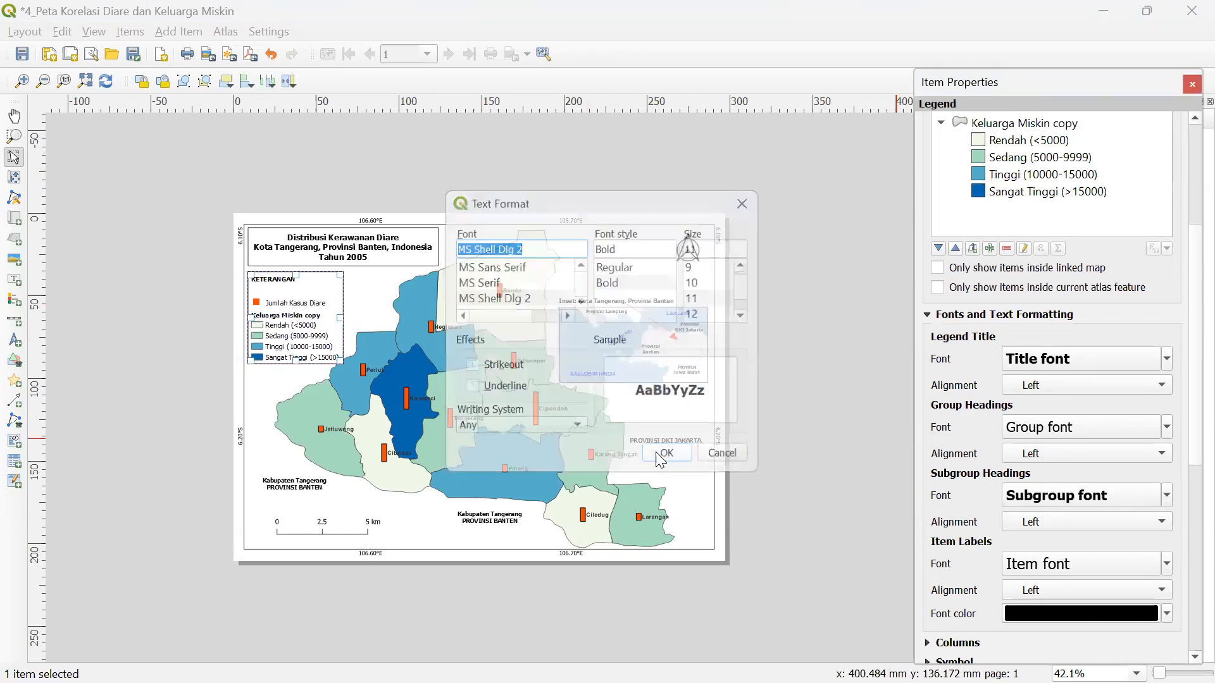
click(1043, 570)
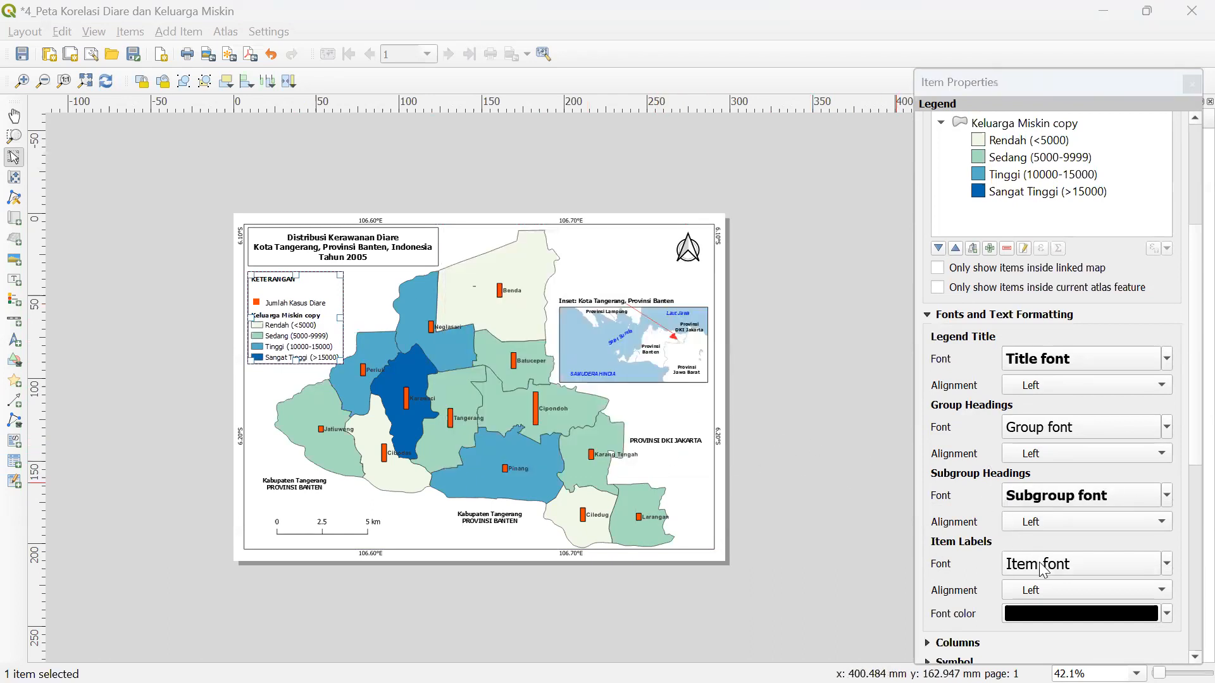
click(699, 292)
click(668, 454)
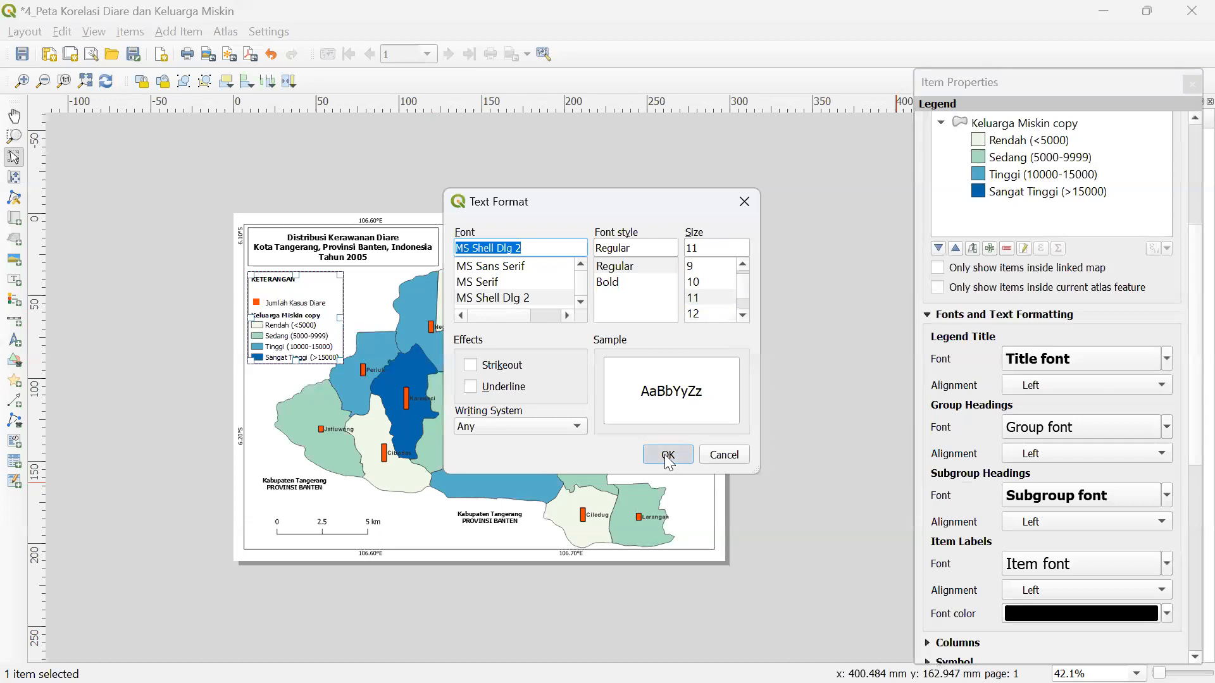
click(129, 336)
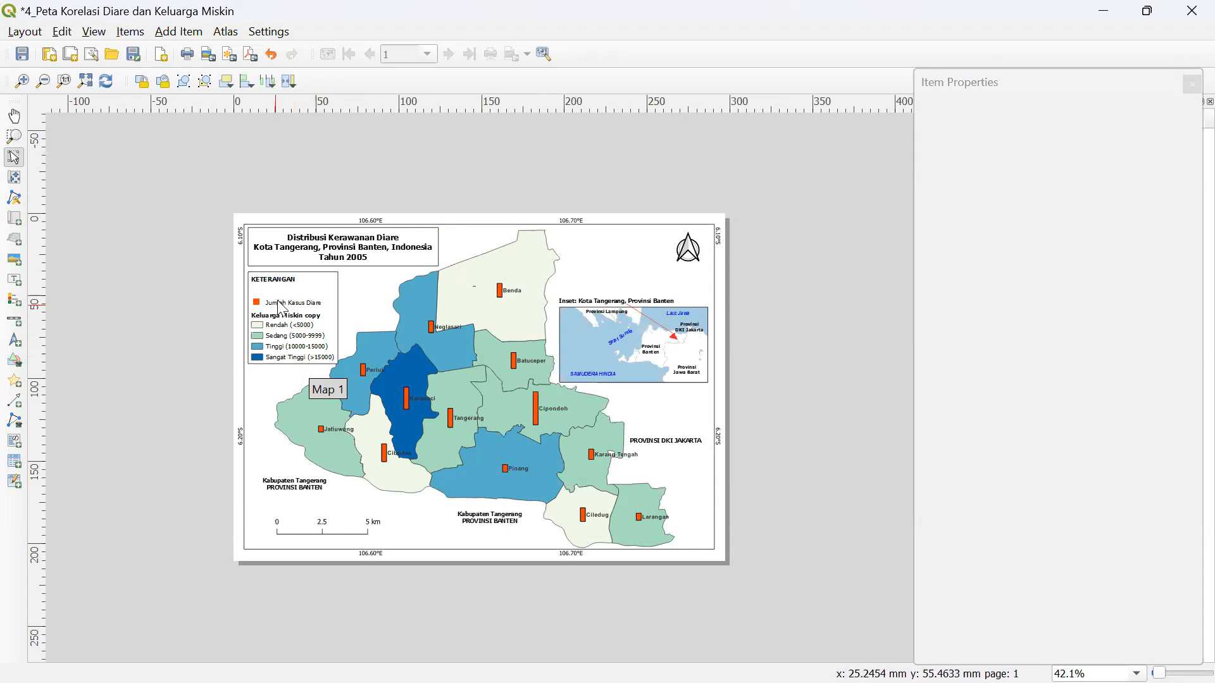
- Replace the first line of the map title label with "Peta Korelasi Diare dan Keluarga Miskin"
click(307, 244)
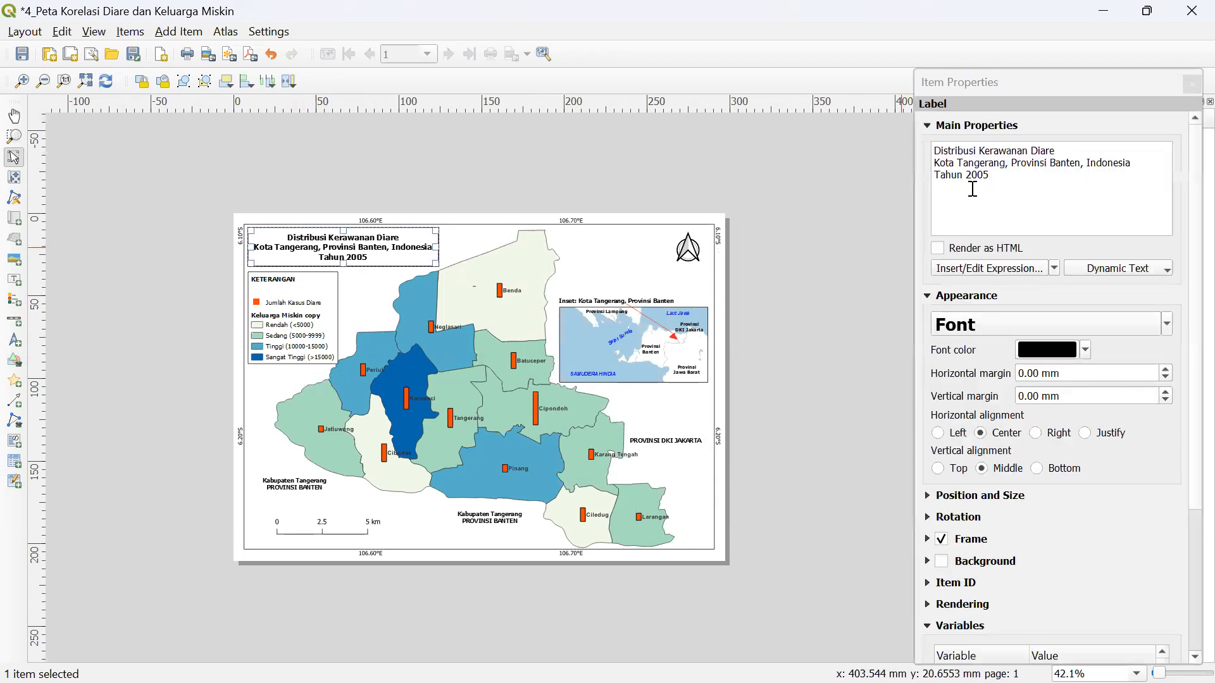
click(1053, 151)
drag(1053, 150, 912, 151)
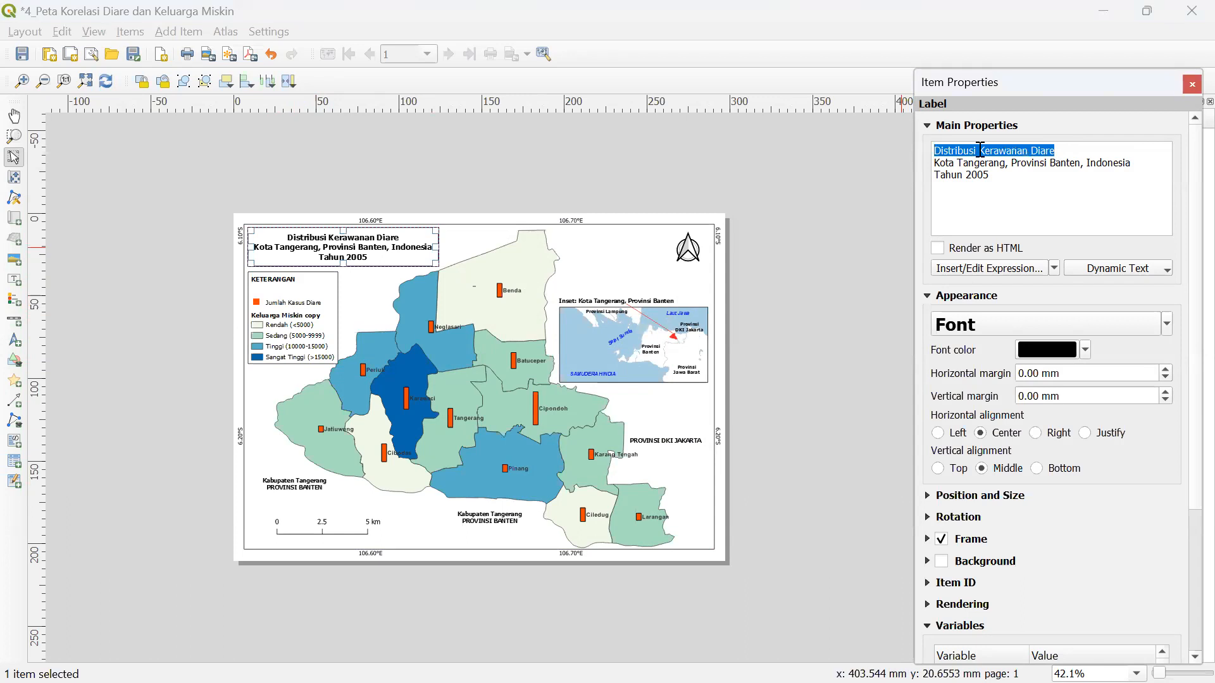
text(Peta Korelasi Diare dan Keluarga Miskin)
click(865, 217)
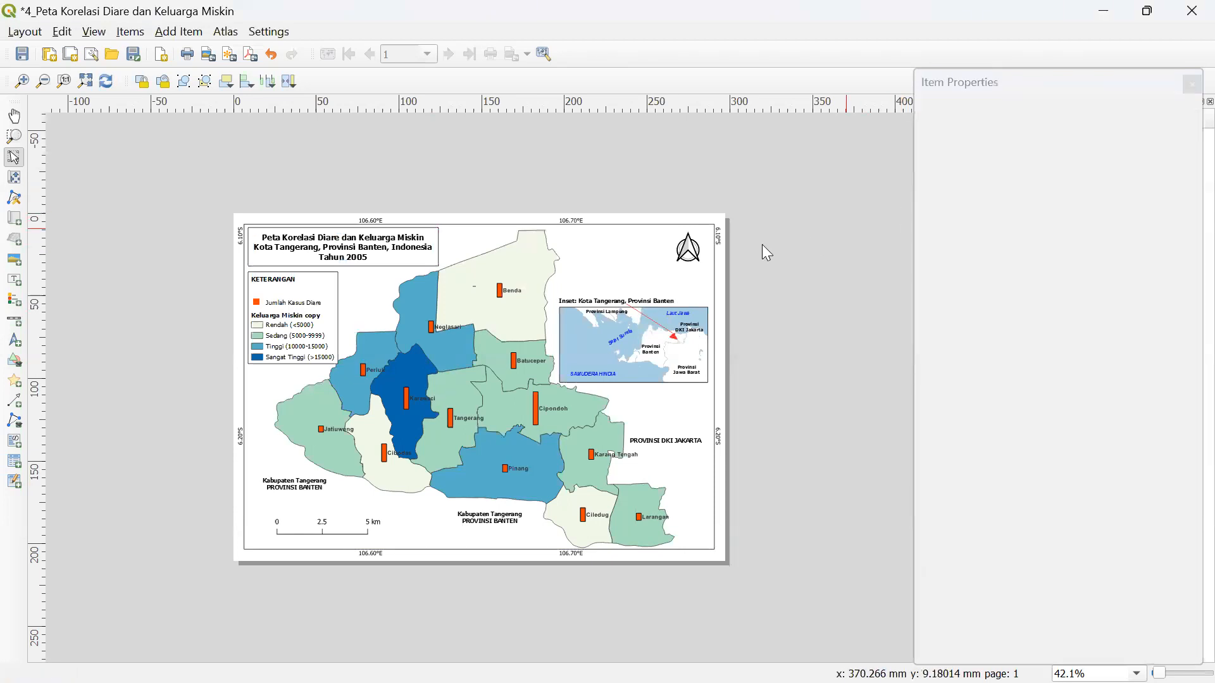
click(378, 261)
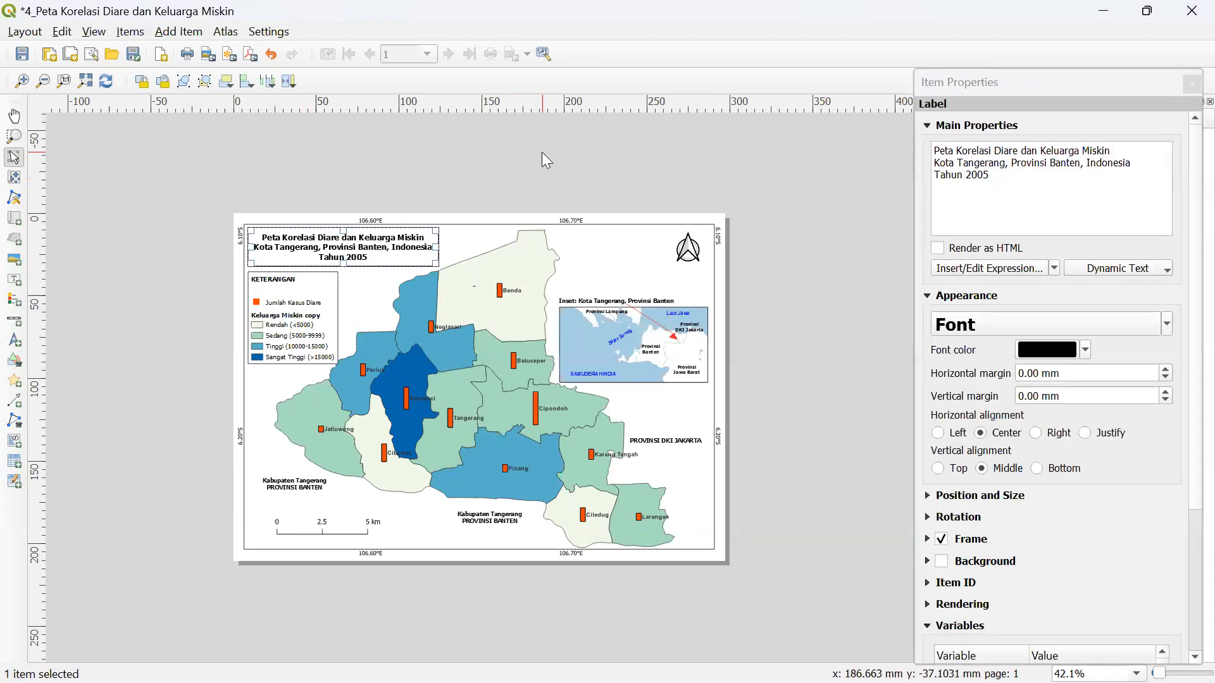
click(530, 169)
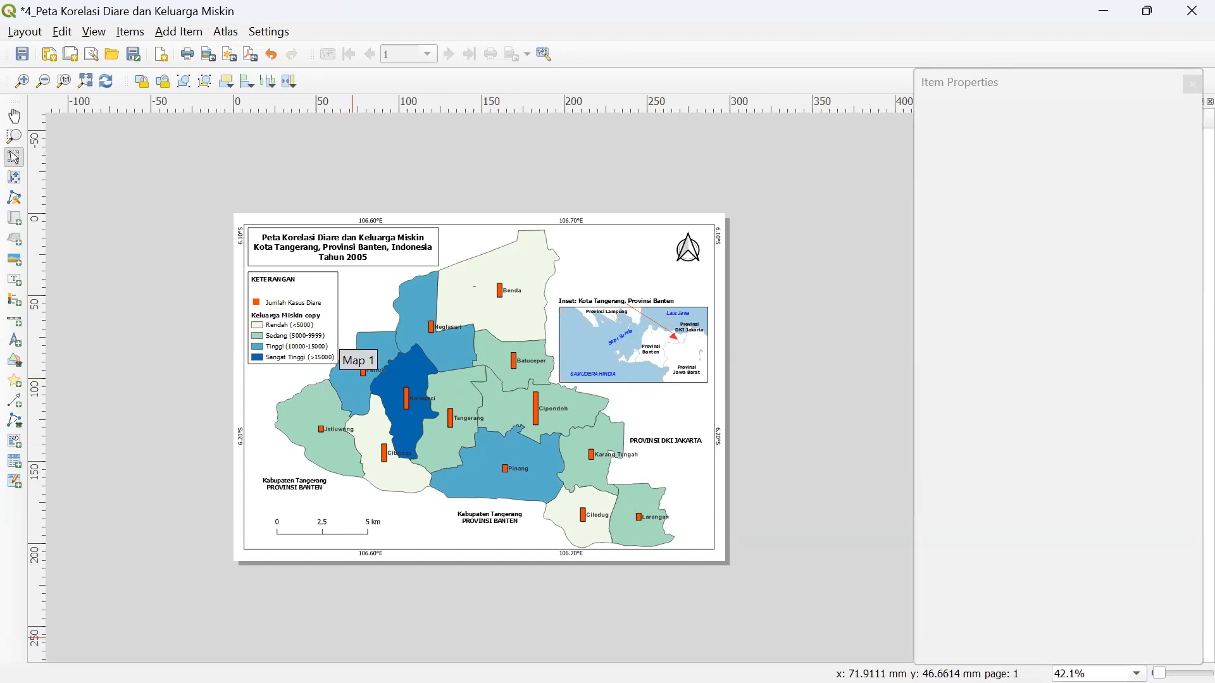
- Switch to the main QGIS window and examine the diarrhea and poor-family columns in the Keluarga Miskin copy attribute table
mouse_move(282, 660)
click(93, 516)
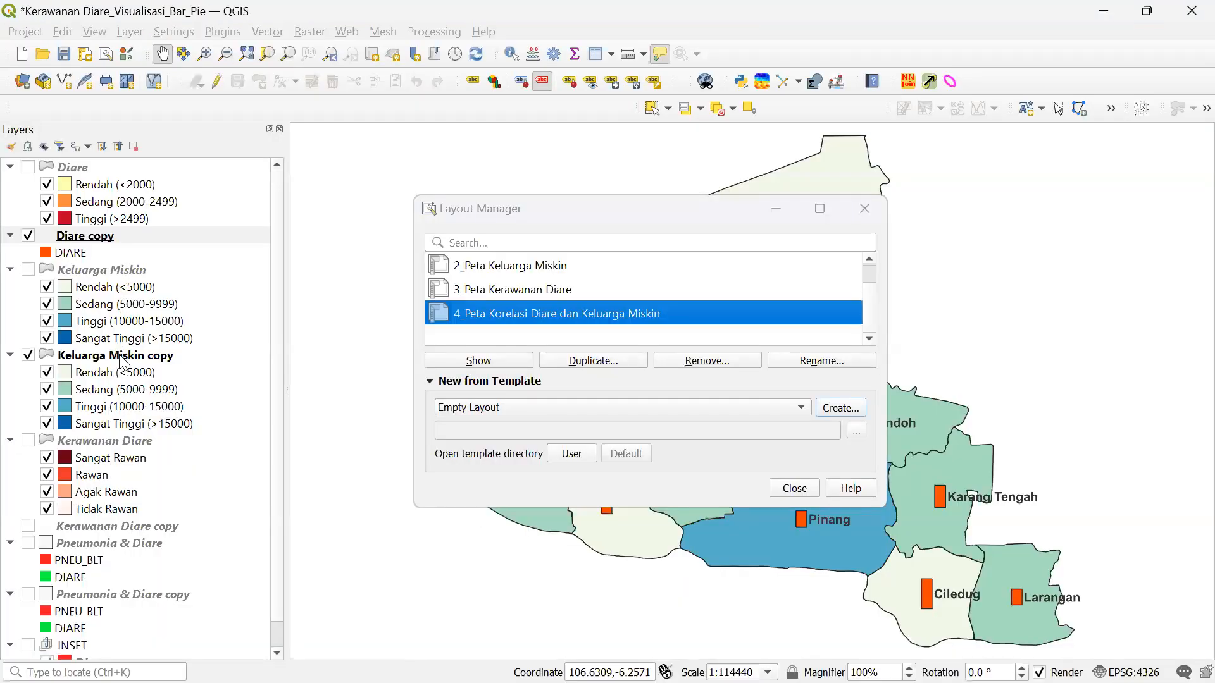
right_click(116, 353)
click(211, 259)
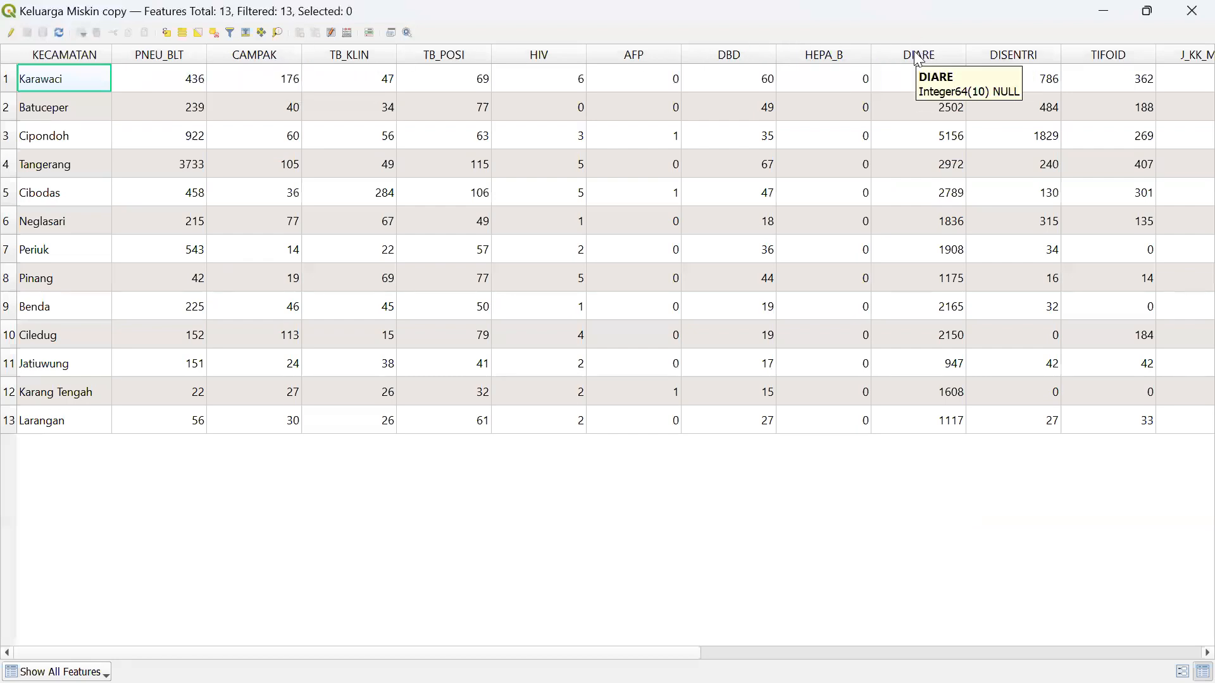
scroll(724, 637, right, 5)
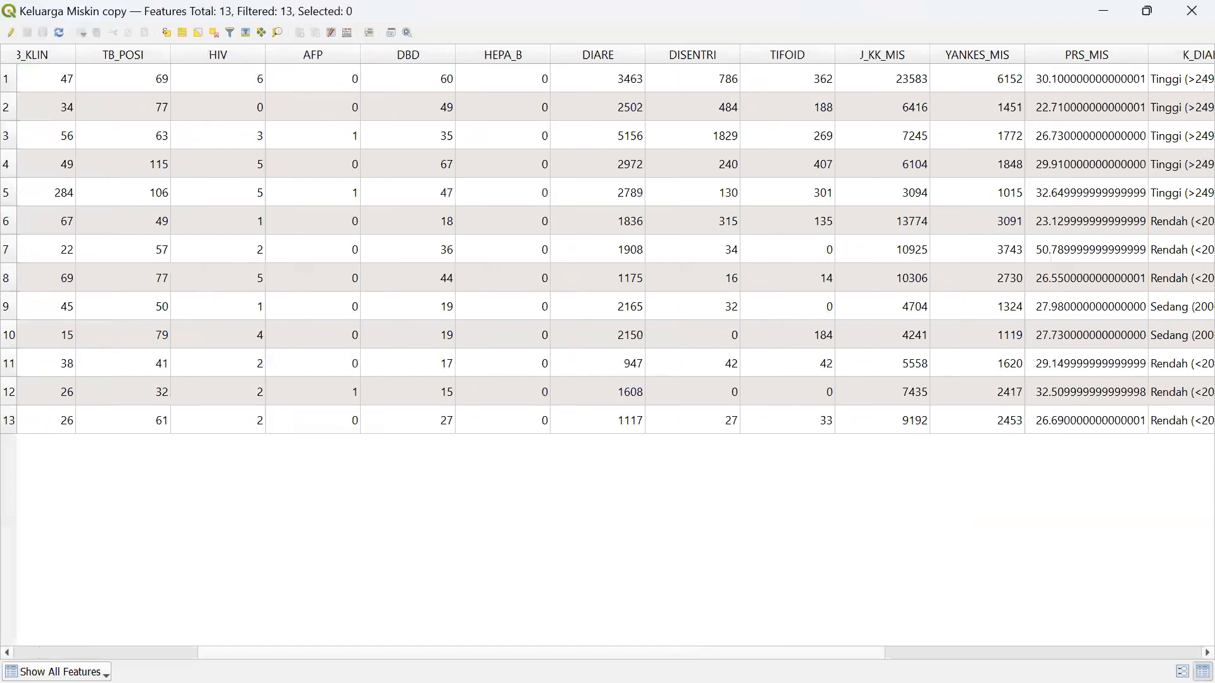
scroll(1007, 646, right, 2)
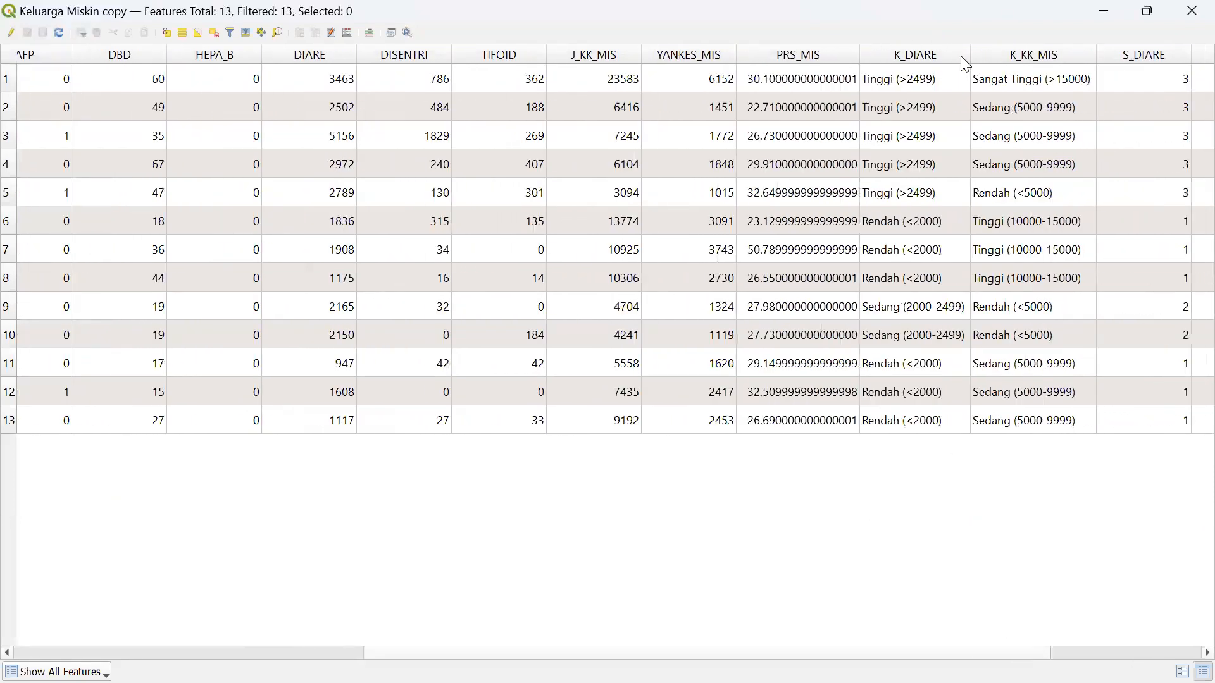
scroll(608, 241, left, 2)
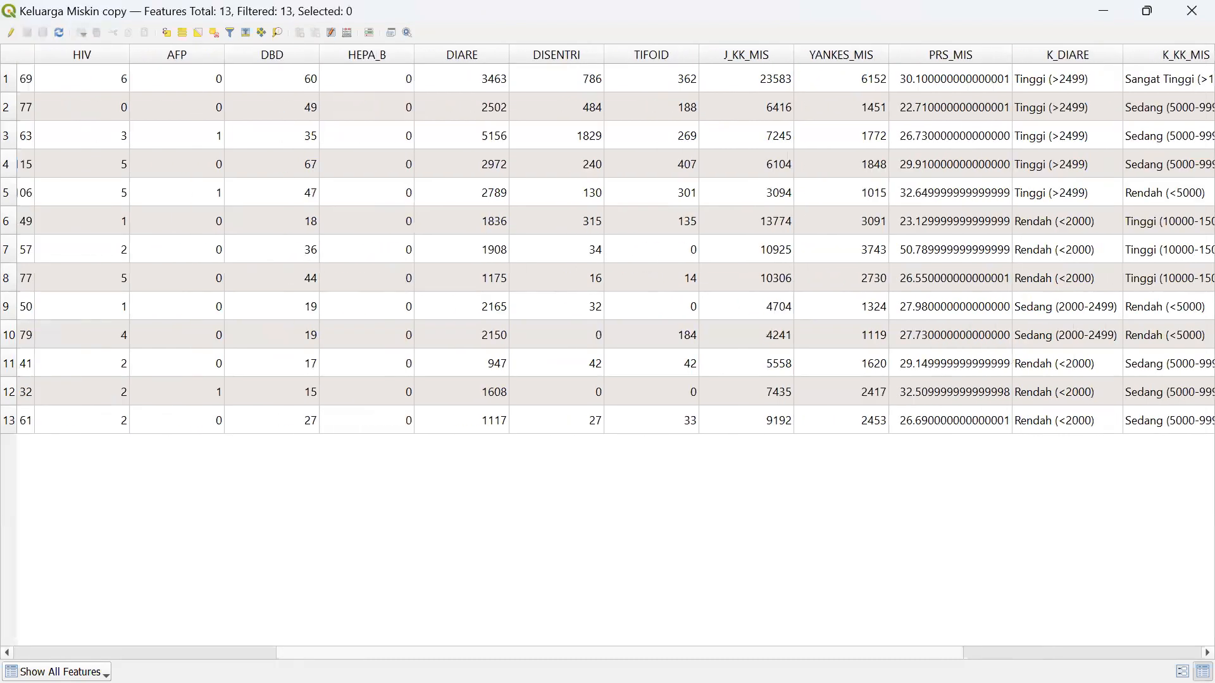
scroll(608, 241, left, 1)
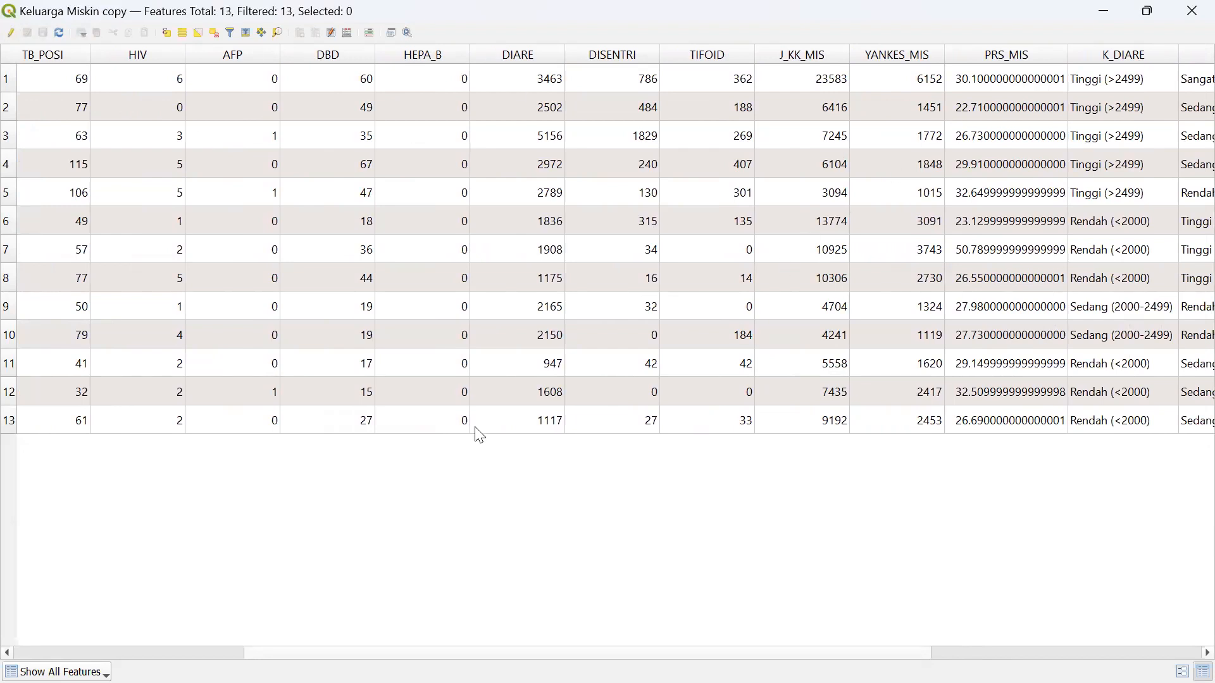
scroll(608, 351, right, 4)
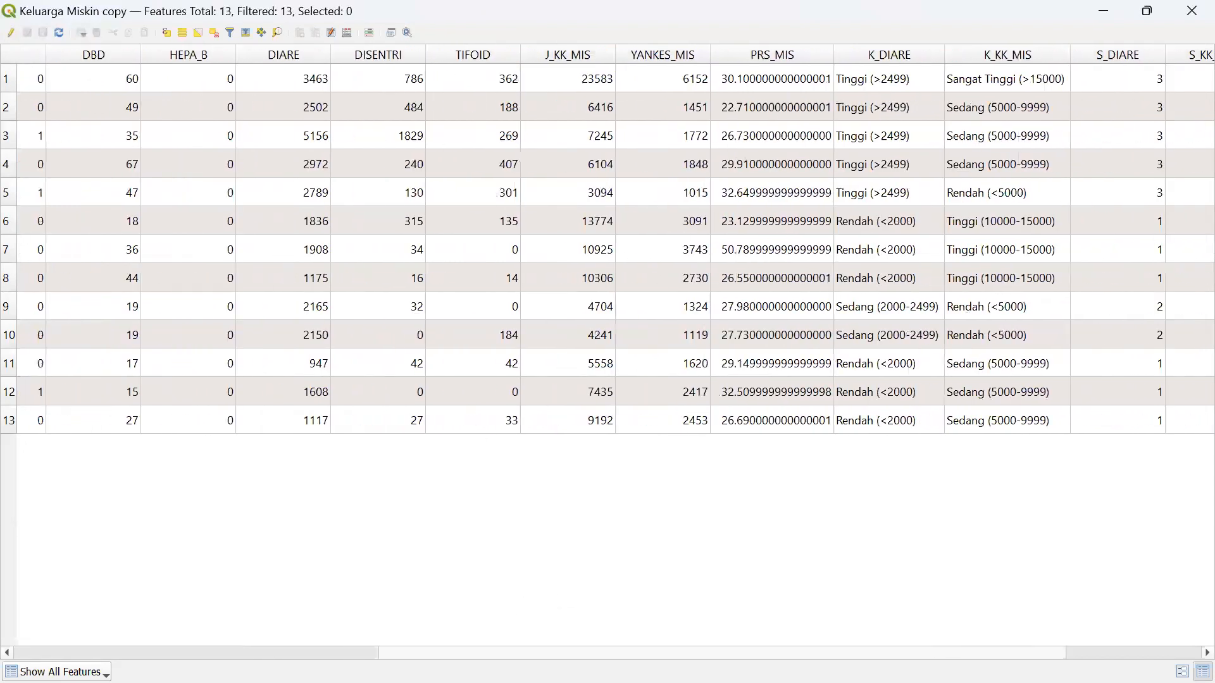
- Close the Keluarga Miskin copy attribute table and the Layout Manager
scroll(607, 352, right, 1)
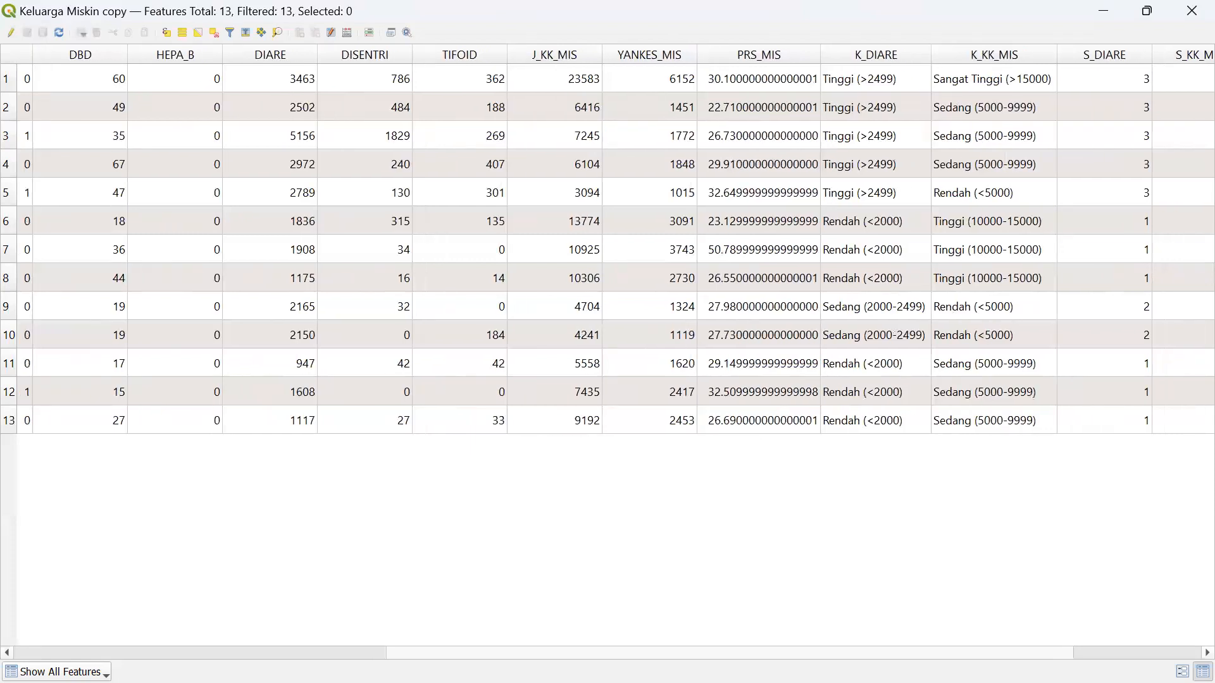
click(1191, 10)
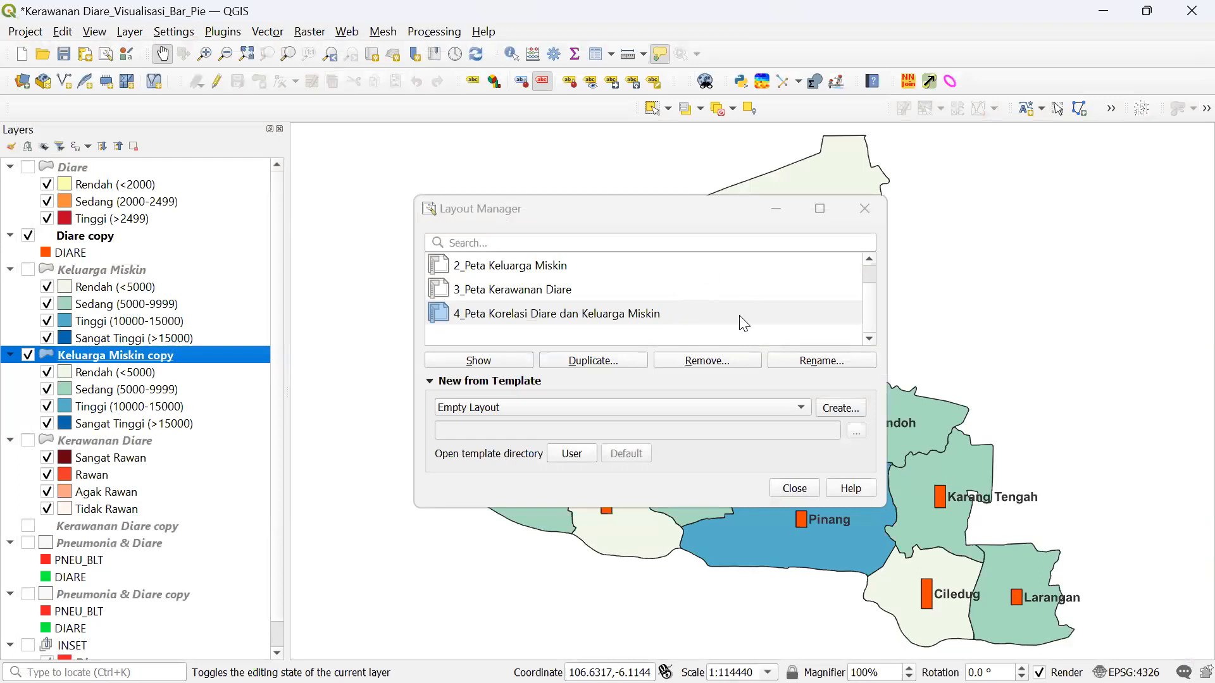
click(861, 211)
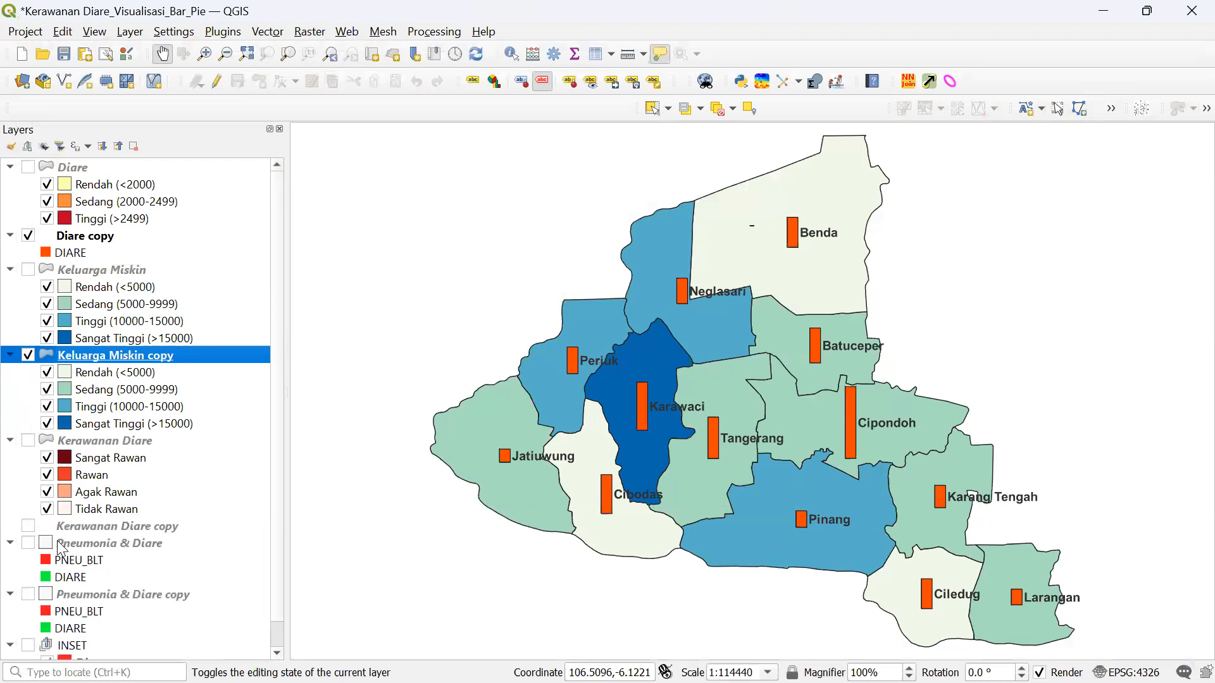
- Hide the Keluarga Miskin copy and Diare copy layers and display only the Pneumonia & Diare copy pie-chart layer on the map canvas
click(28, 355)
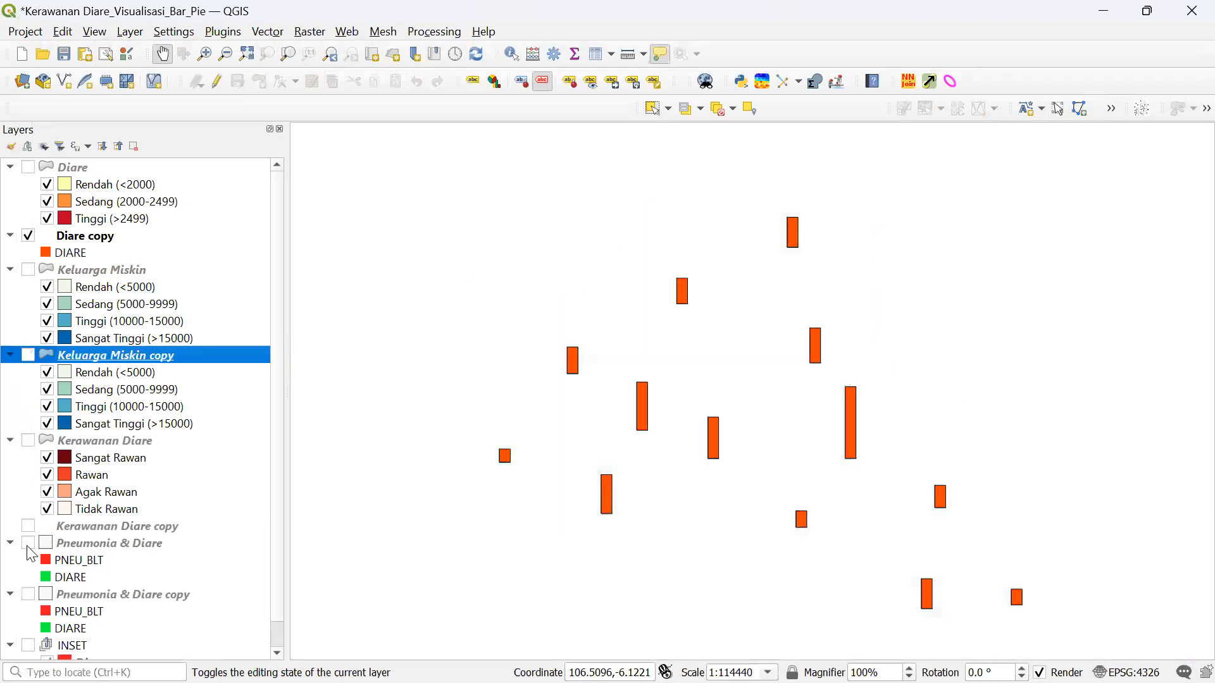
click(28, 543)
click(28, 236)
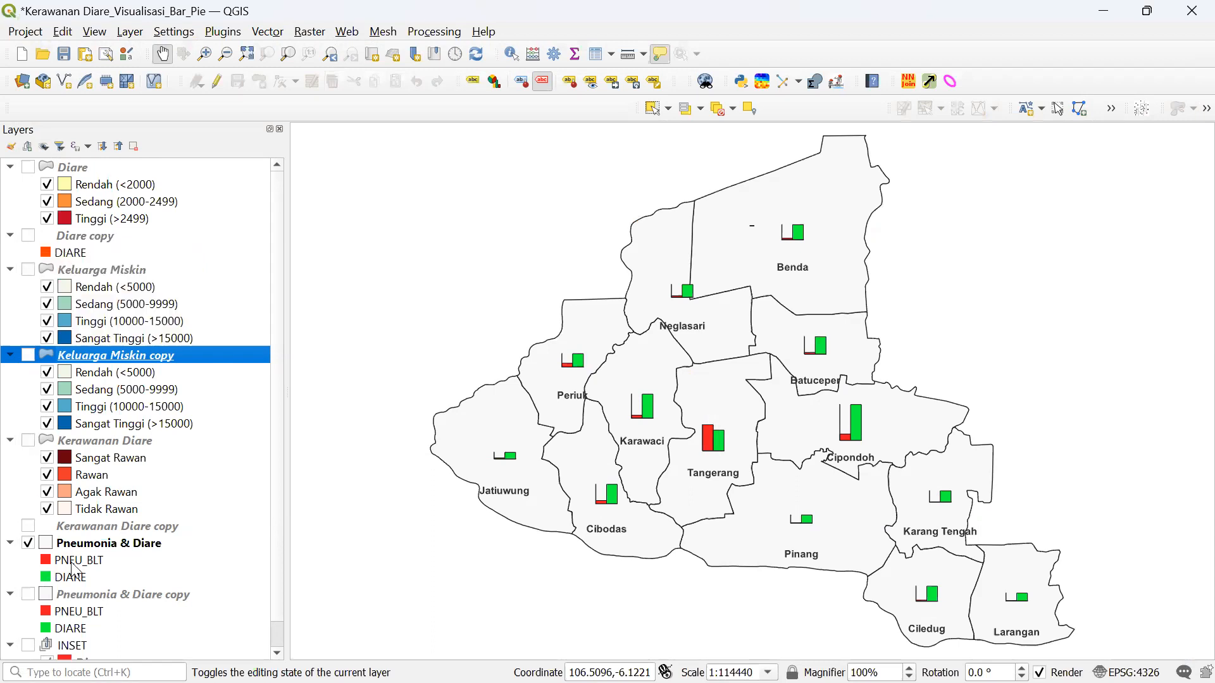
click(28, 543)
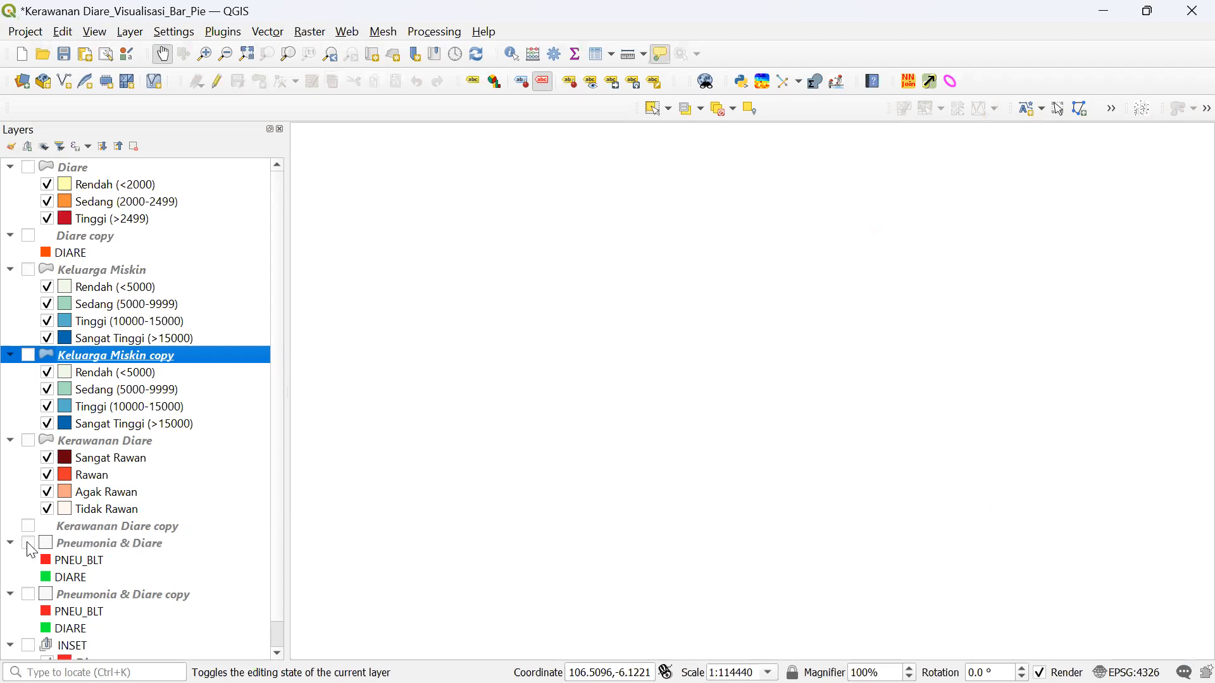
click(28, 594)
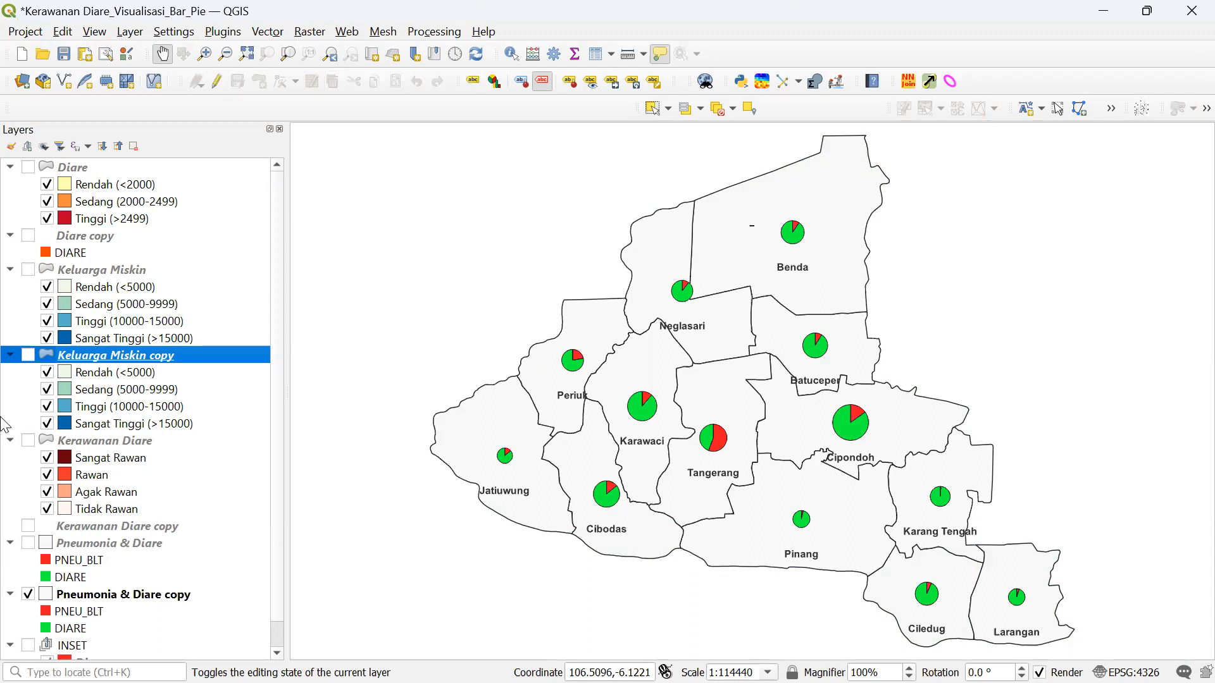
click(23, 32)
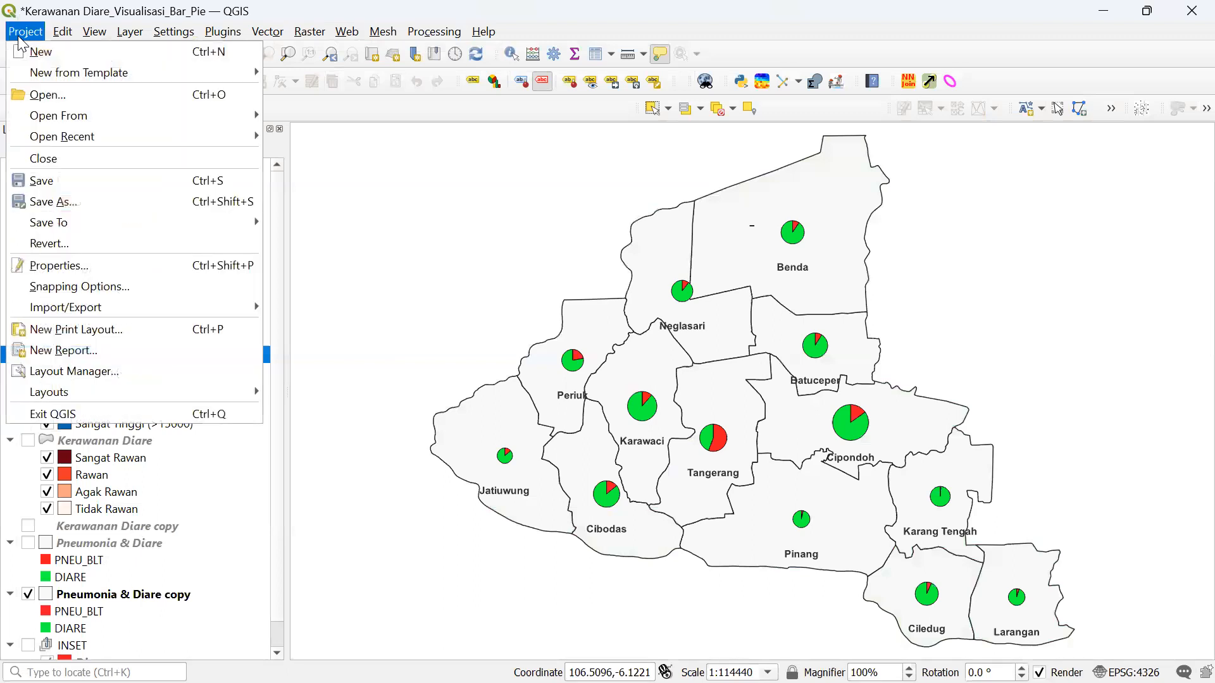
click(35, 371)
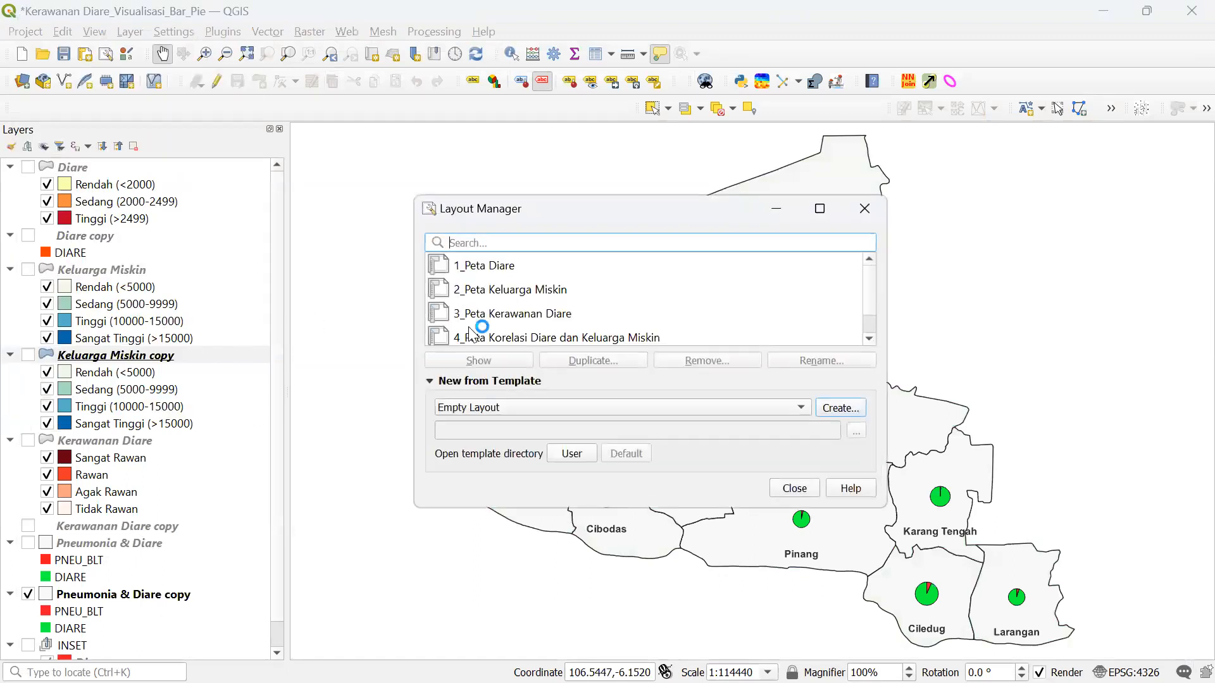
scroll(474, 329, down, 1)
click(864, 208)
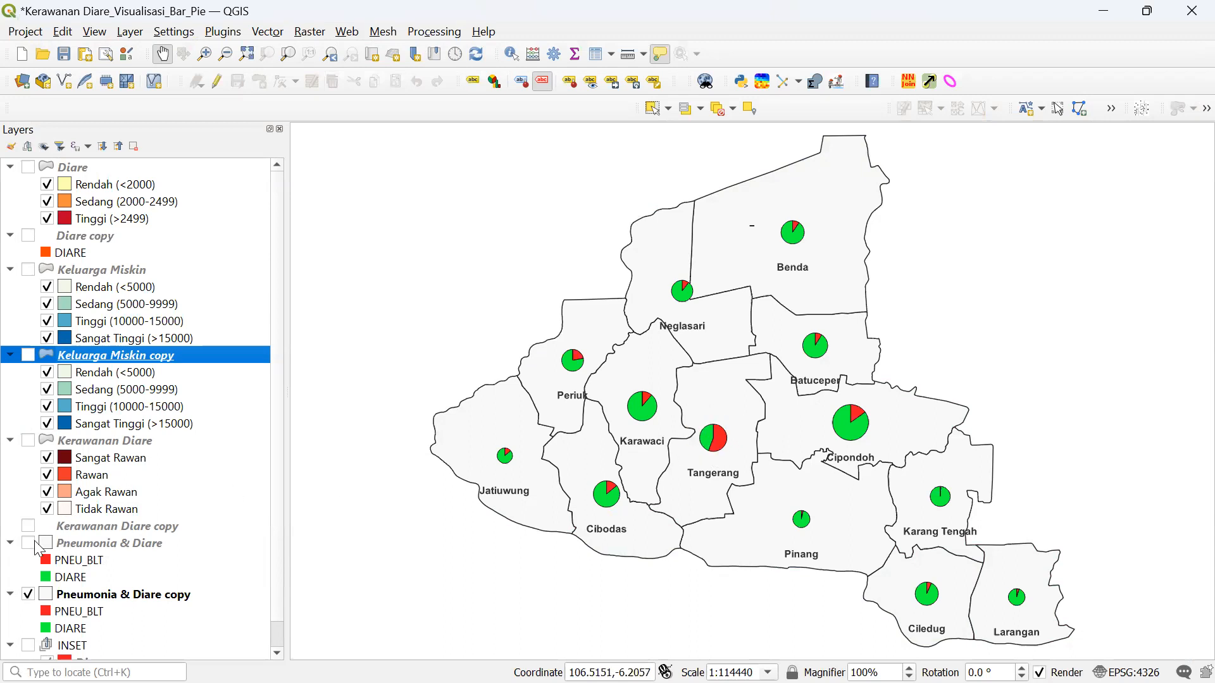
- Compare the Pneumonia & Diare bar charts with the Pneumonia & Diare copy pie charts on the map canvas
click(28, 595)
click(29, 543)
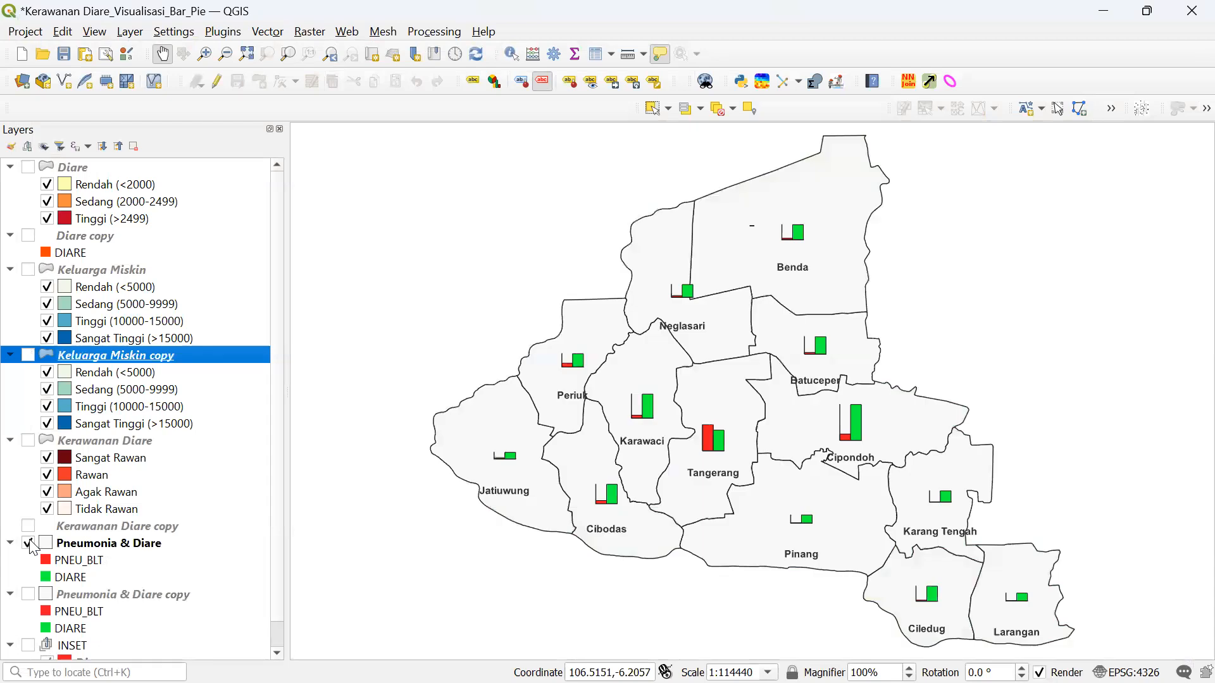
click(29, 543)
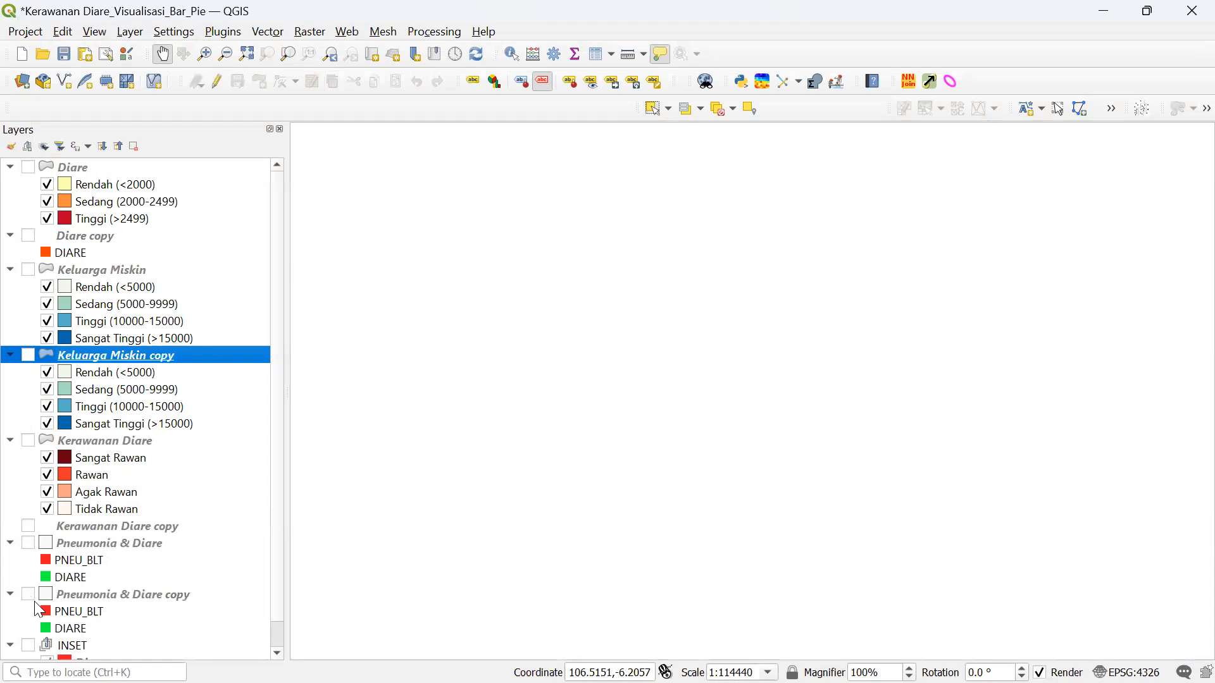
click(28, 595)
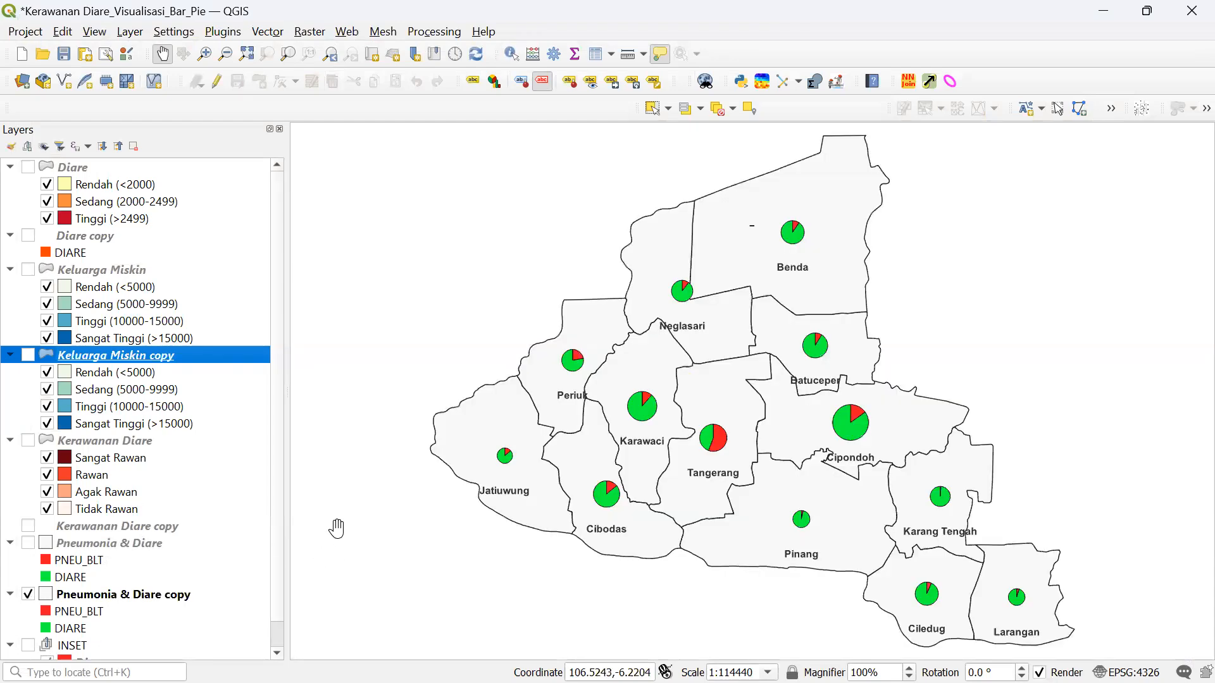
- Duplicate the 4_Peta Korelasi Diare dan Keluarga Miskin print layout under the title "5_Peta Pneumonia & Diare"
mouse_move(282, 661)
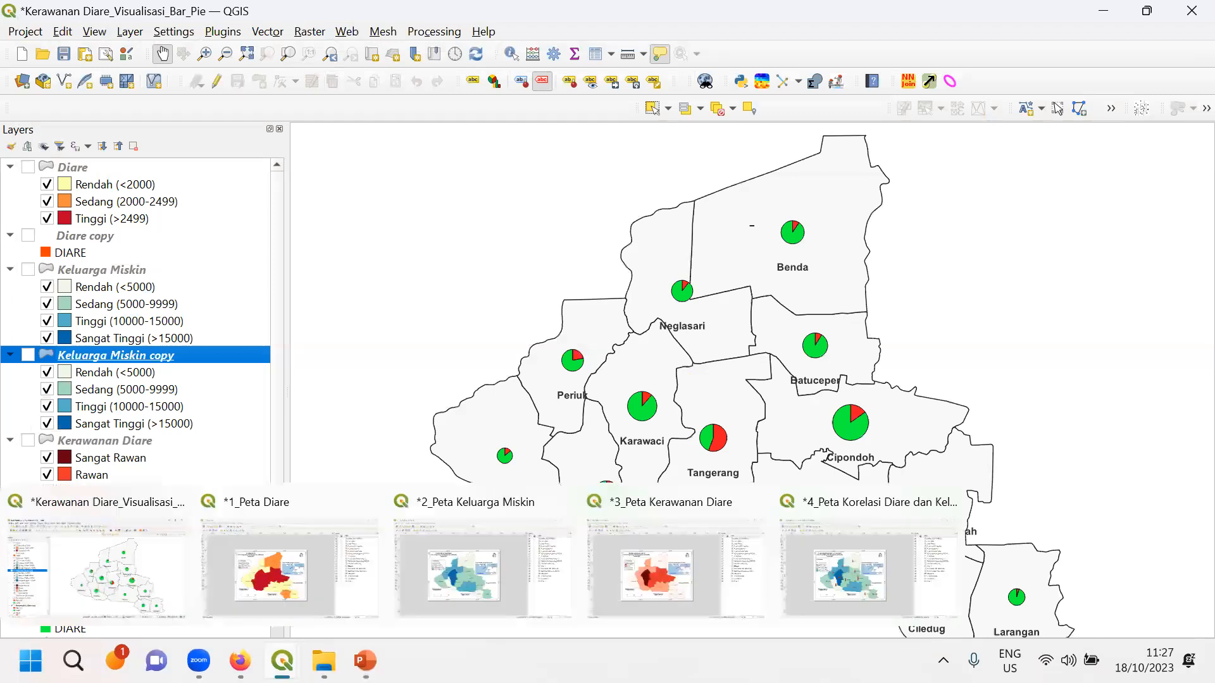
click(29, 35)
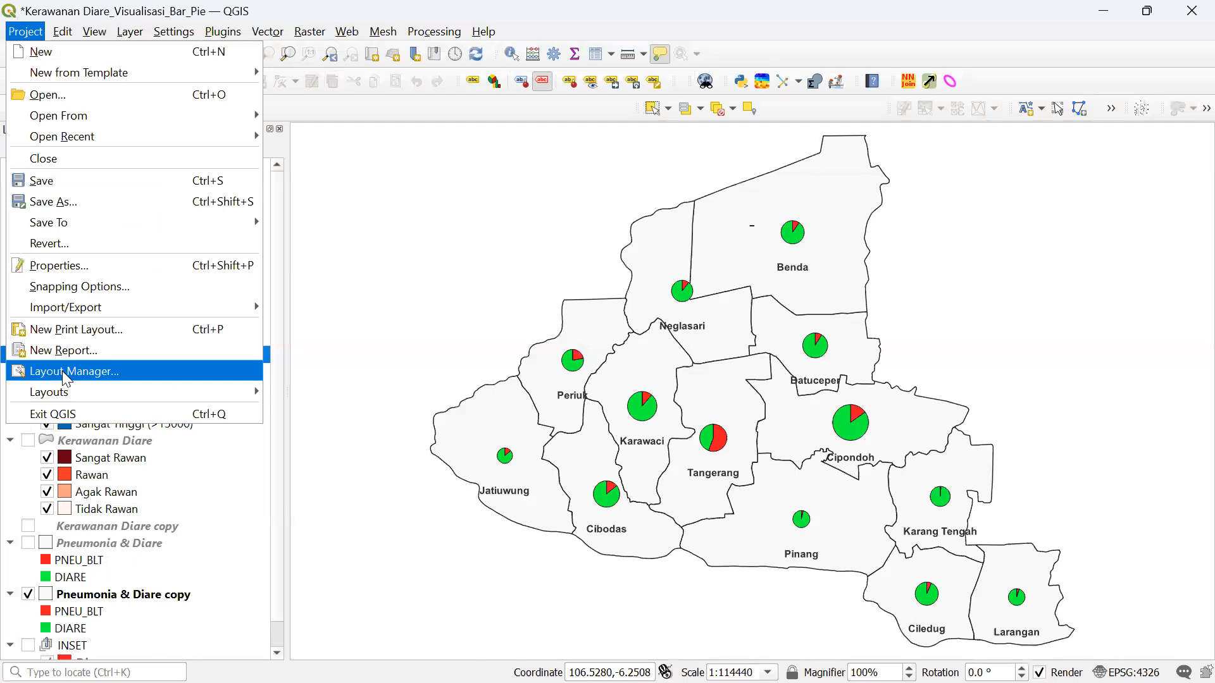
click(67, 373)
scroll(580, 318, down, 1)
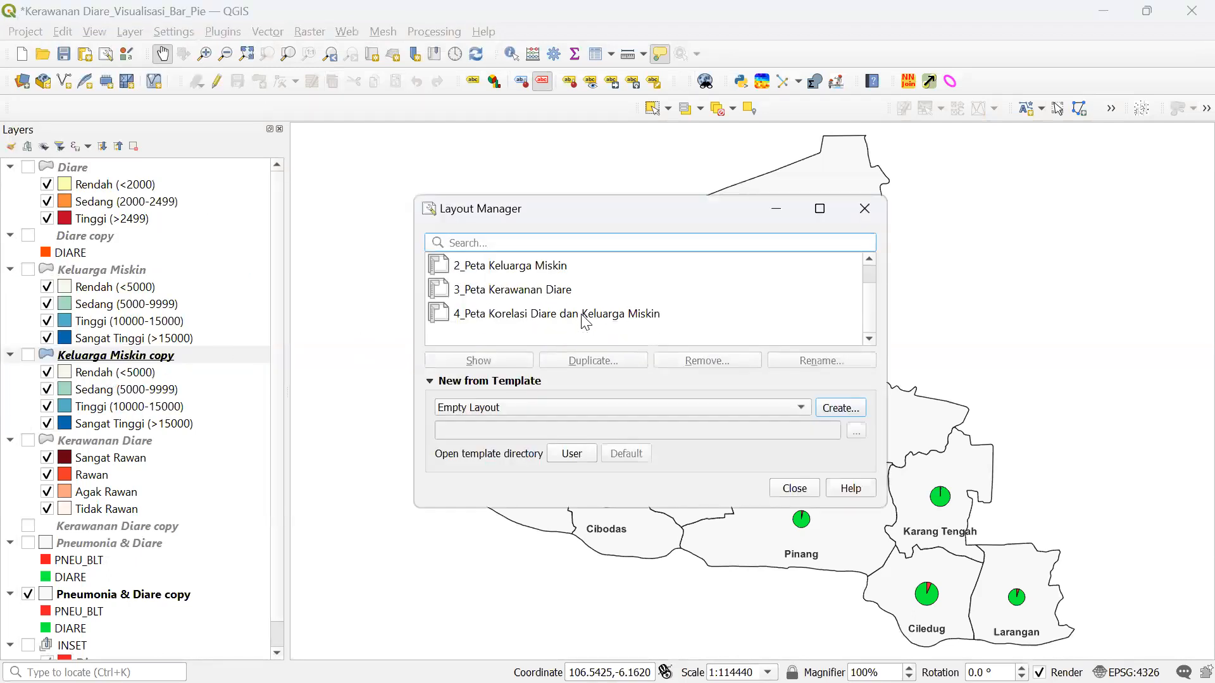
click(582, 313)
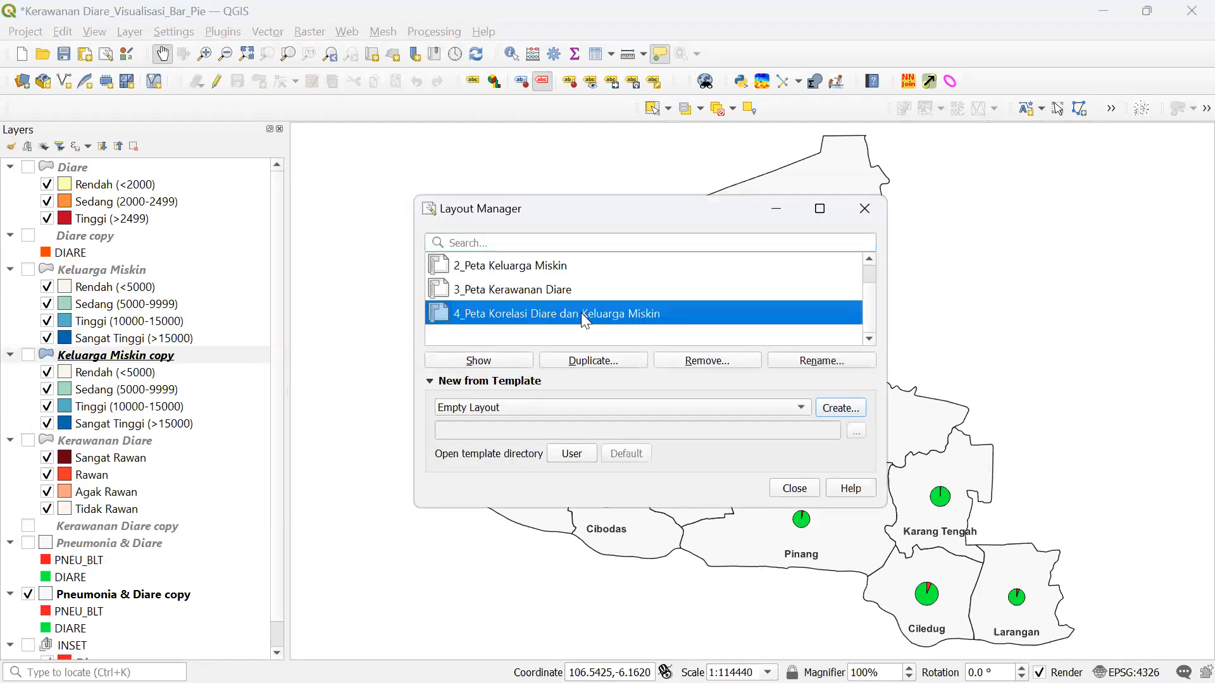
click(578, 361)
click(542, 361)
key(BackSpace)
text(5)
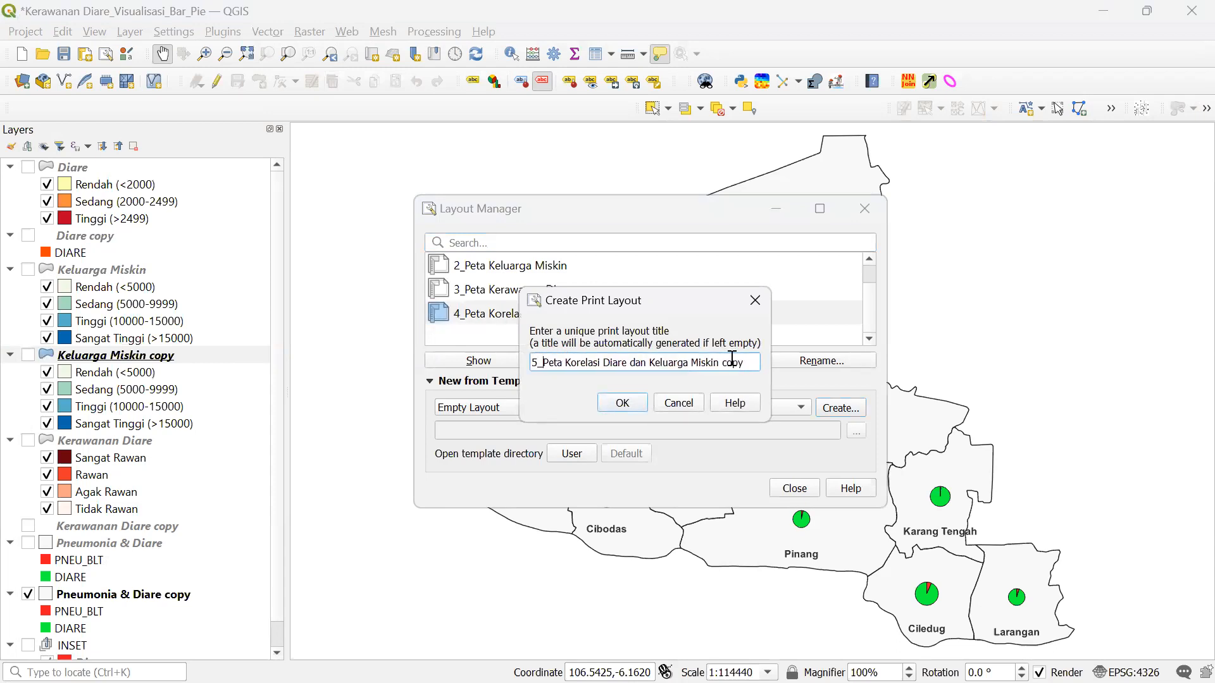
key(shift+Right)
key(shift+Right)
key(shift+Right)
key(shift+Right)
key(shift+Right)
key(shift+Right)
key(shift+Right)
key(shift+Right)
key(shift+Right)
key(shift+Right)
key(shift+Right)
key(shift+Right)
key(shift+Right)
key(shift+Right)
key(shift+Right)
key(shift+Right)
key(shift+Right)
key(shift+Right)
key(shift+Right)
key(shift+Right)
key(shift+Right)
key(shift+Right)
key(shift+Right)
key(shift+Right)
key(shift+Right)
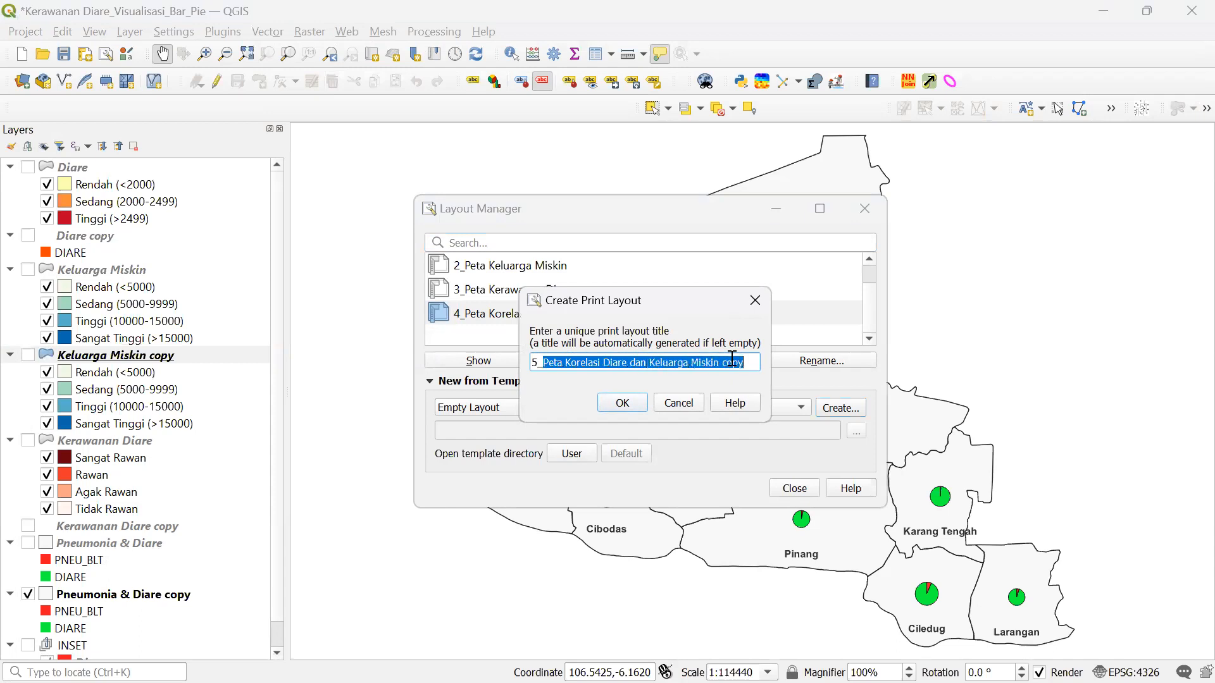
text(Peta Pneumonia & Diare)
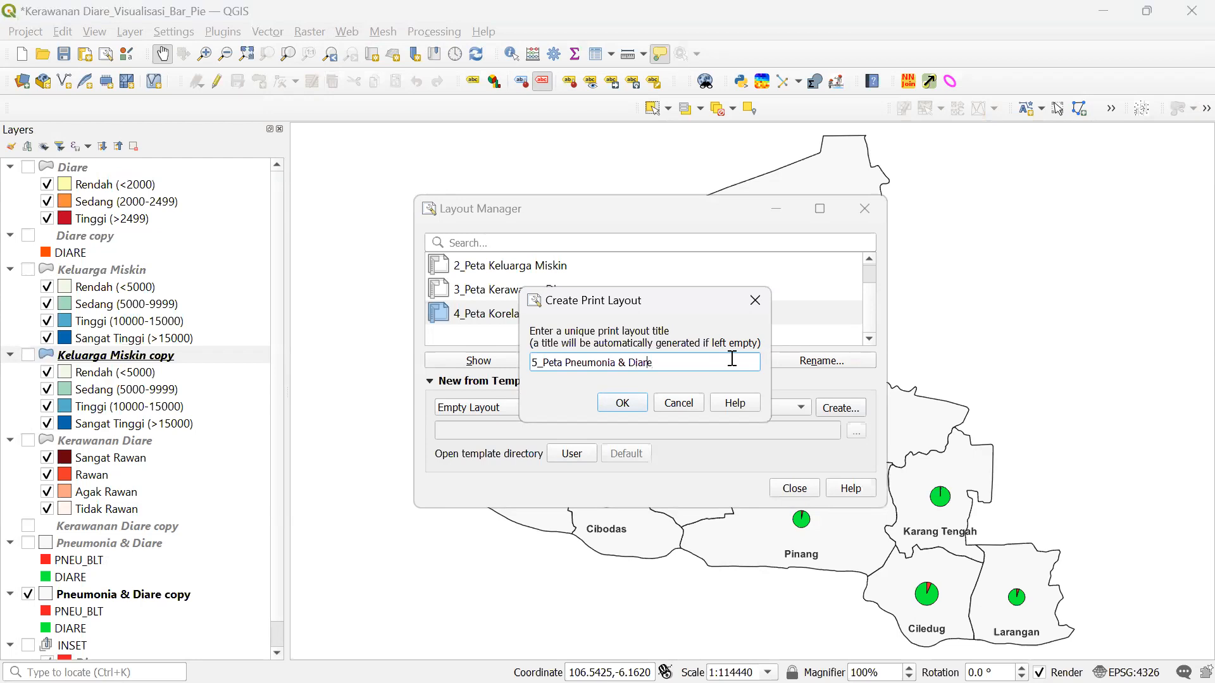
click(622, 403)
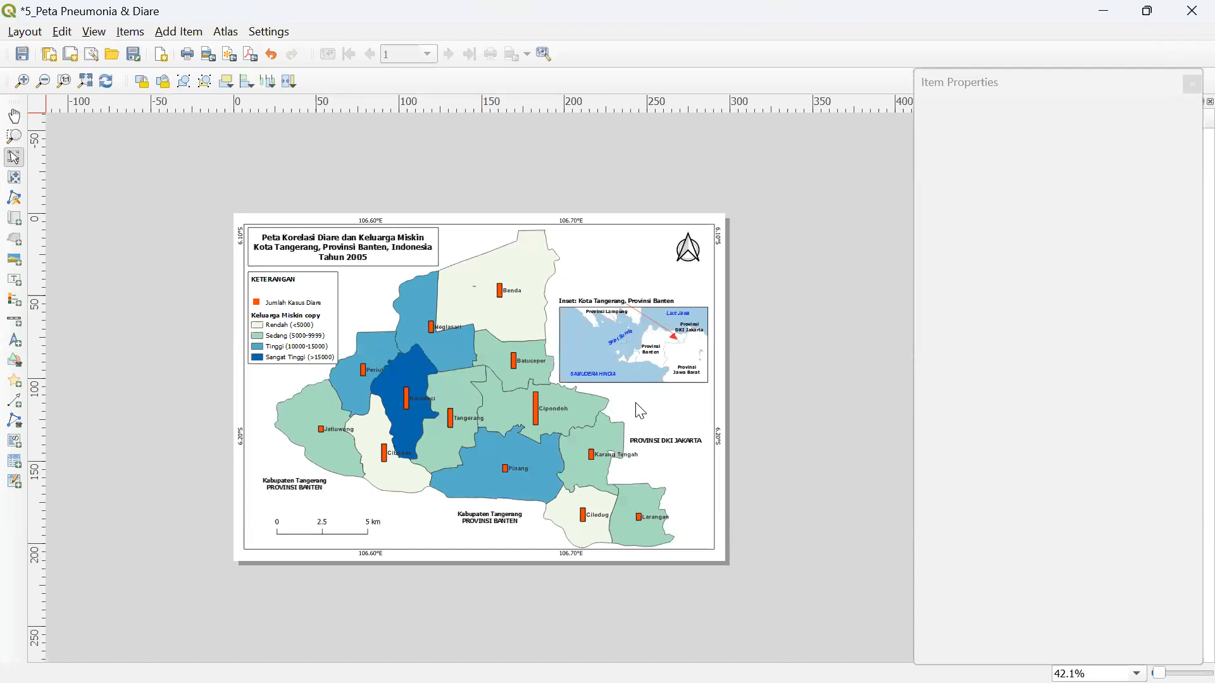
- Unlock the main map's layers in the layout to load the pie-chart canvas view, and lock its layers and styles again
click(579, 265)
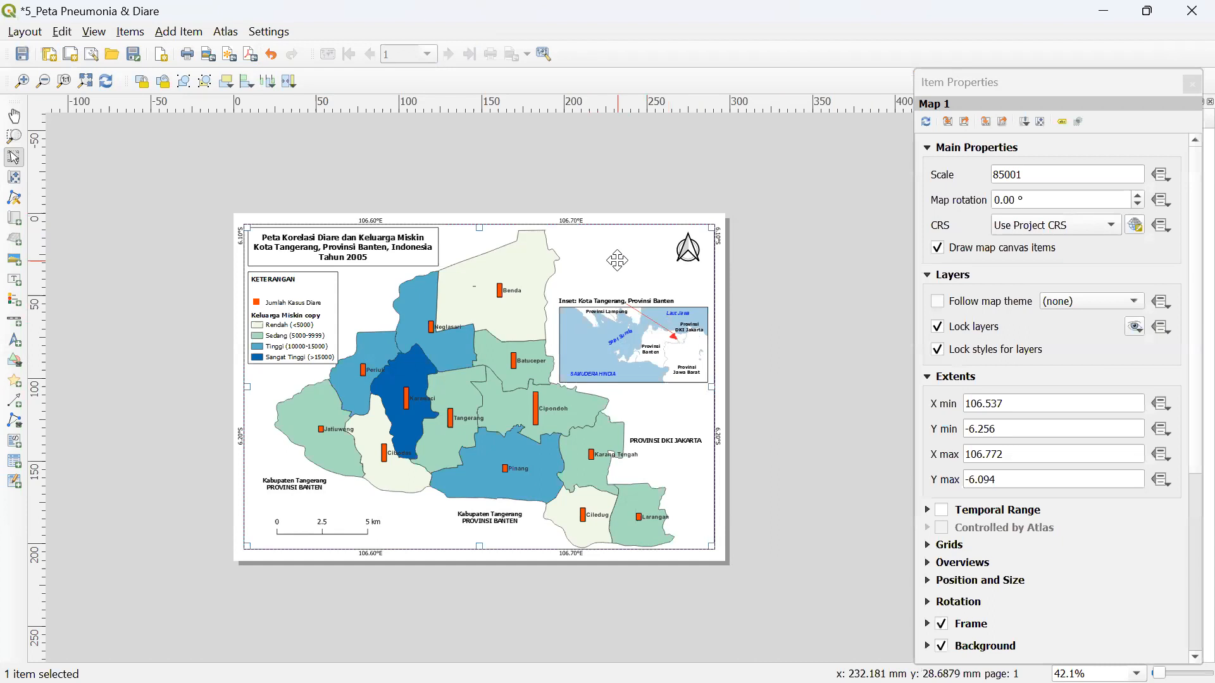
click(970, 334)
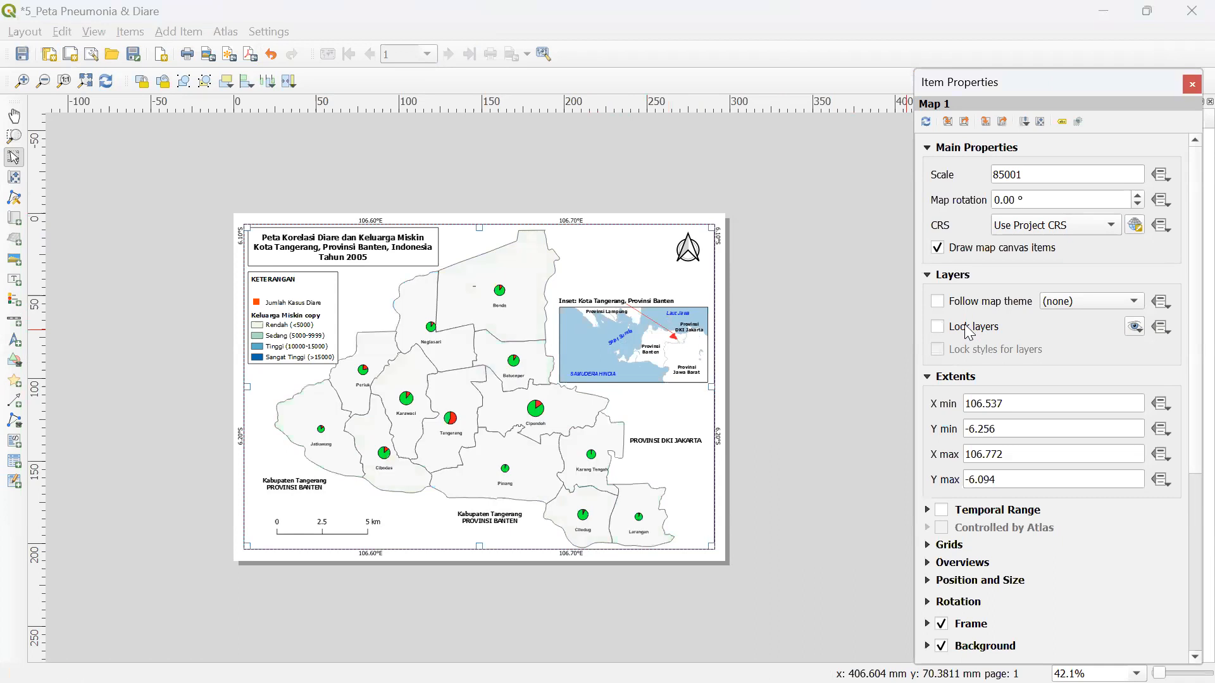
click(969, 329)
click(956, 350)
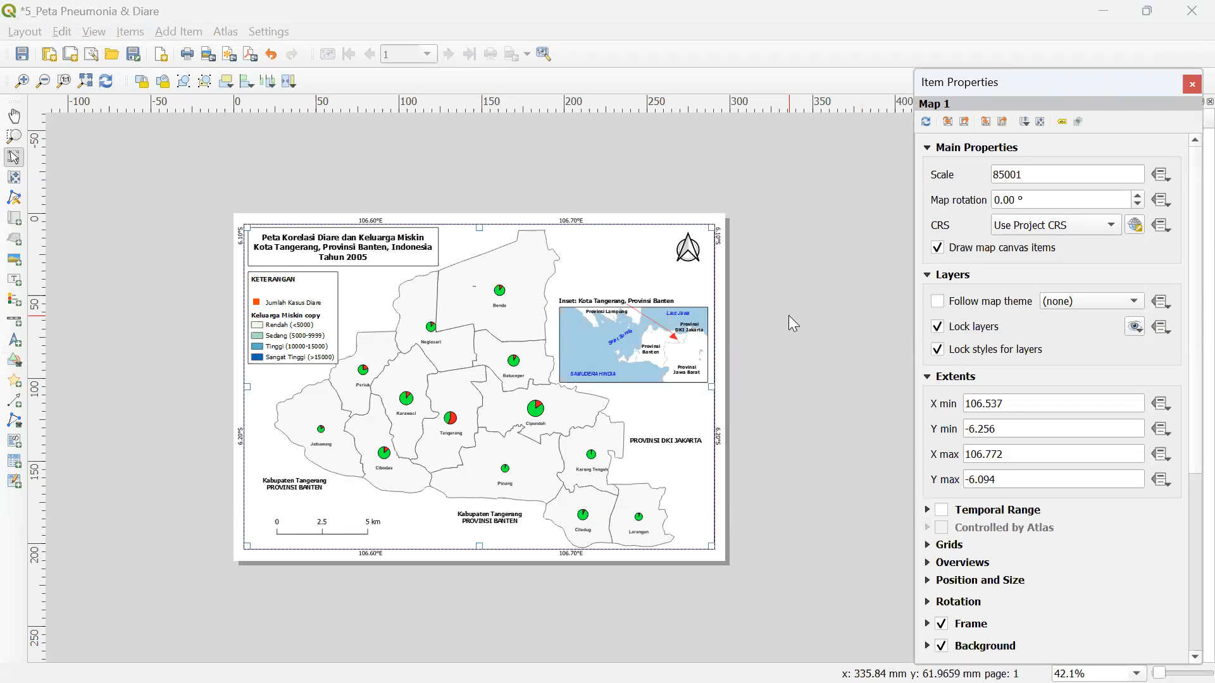
- Reload all project layers into the KETERANGAN legend using auto update, and turn auto update off for manual editing
click(308, 306)
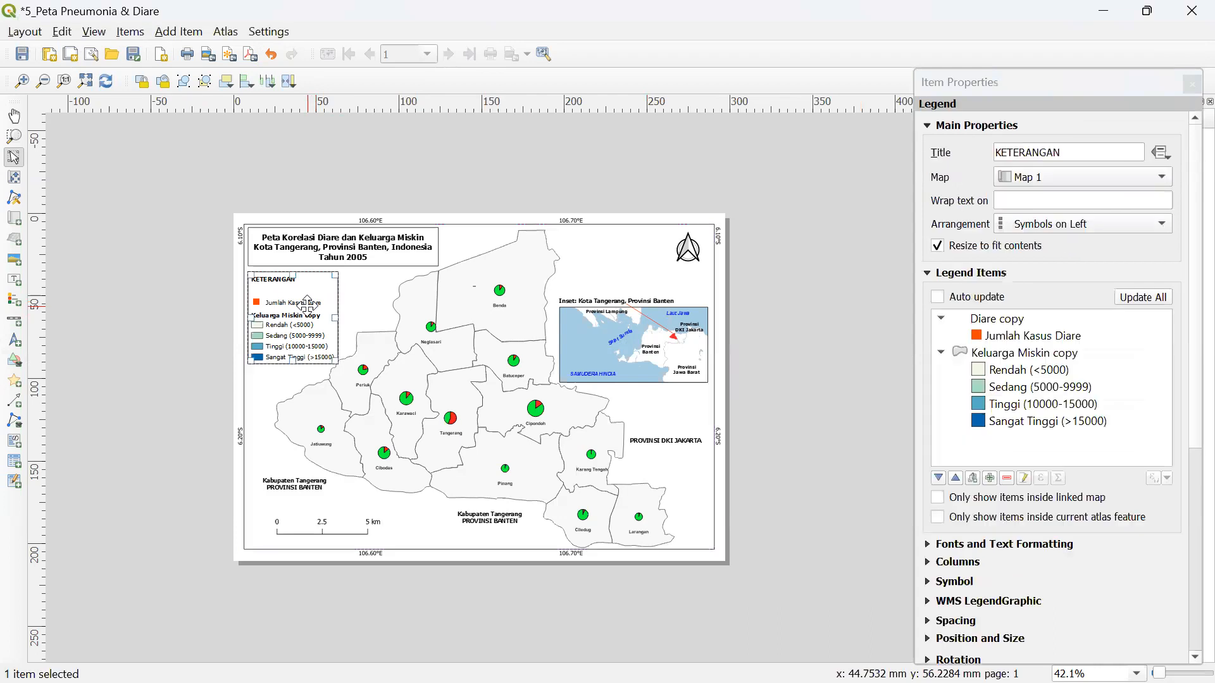
click(940, 300)
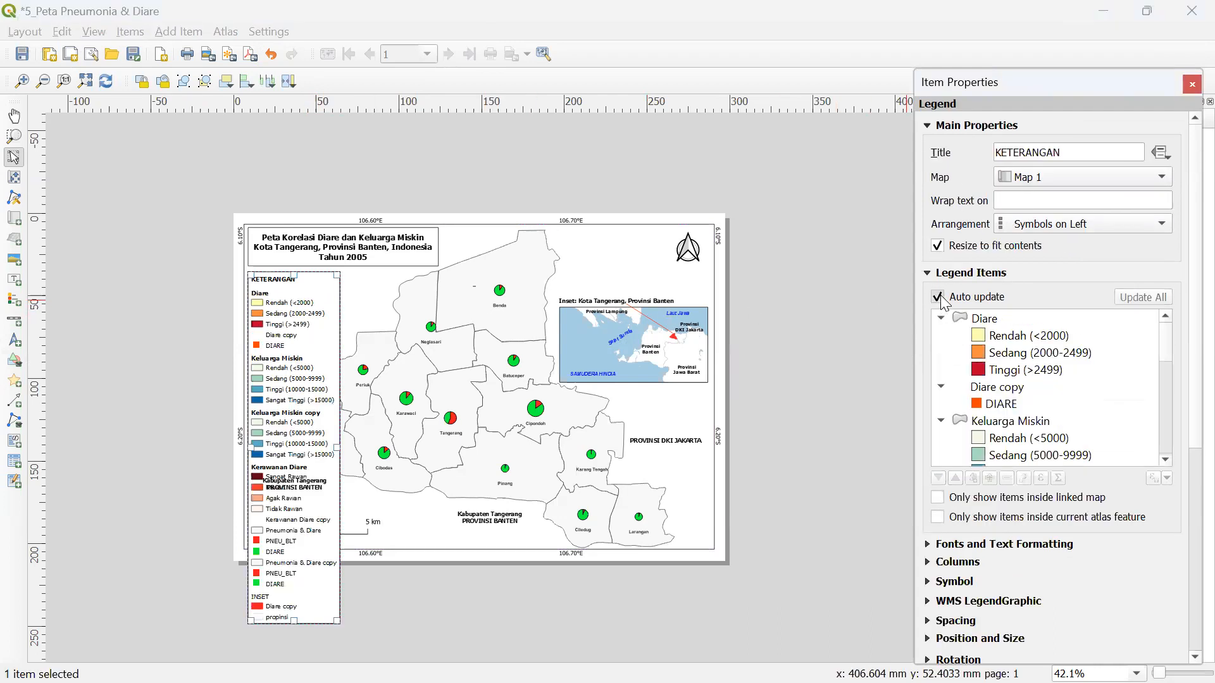
click(941, 296)
click(937, 297)
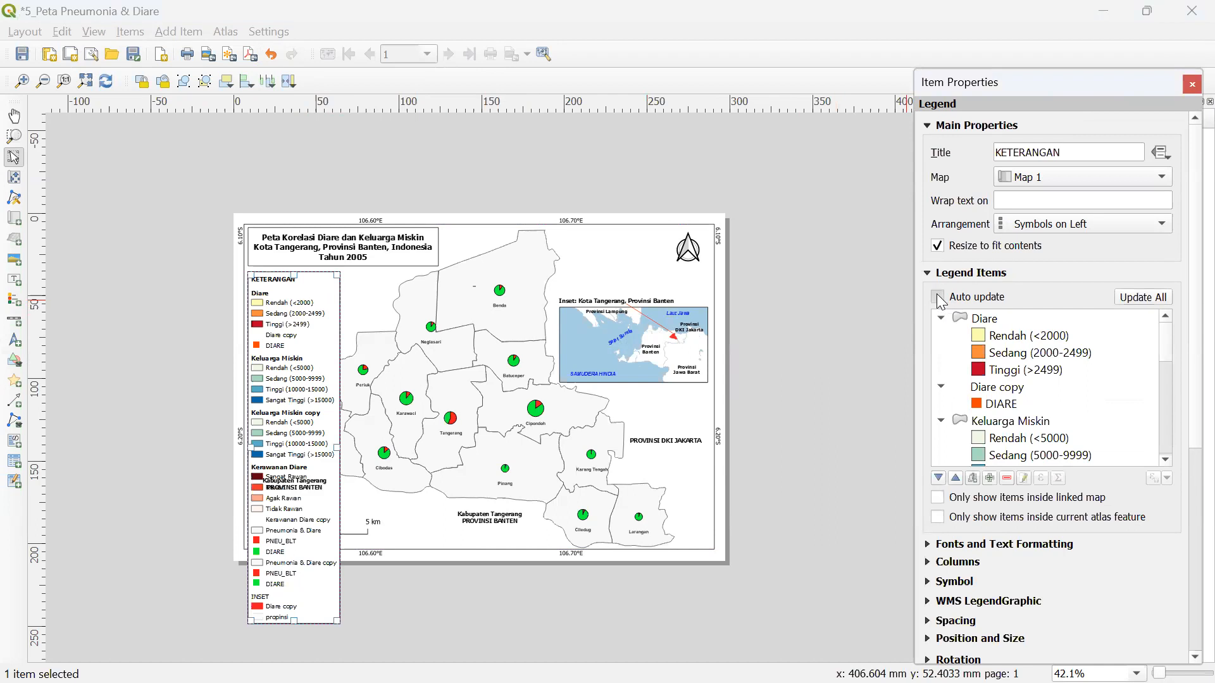
click(938, 298)
- Remove the Diare, Diare copy and Keluarga Miskin entries from the legend
click(1037, 318)
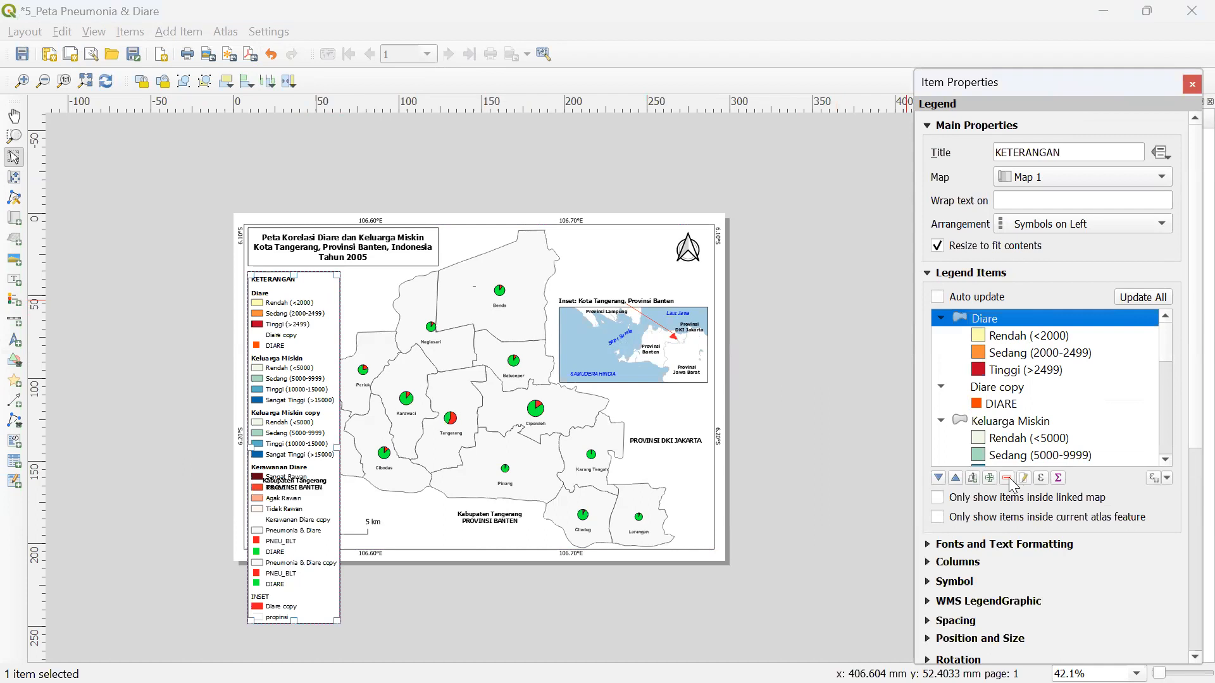
click(1006, 478)
click(1010, 320)
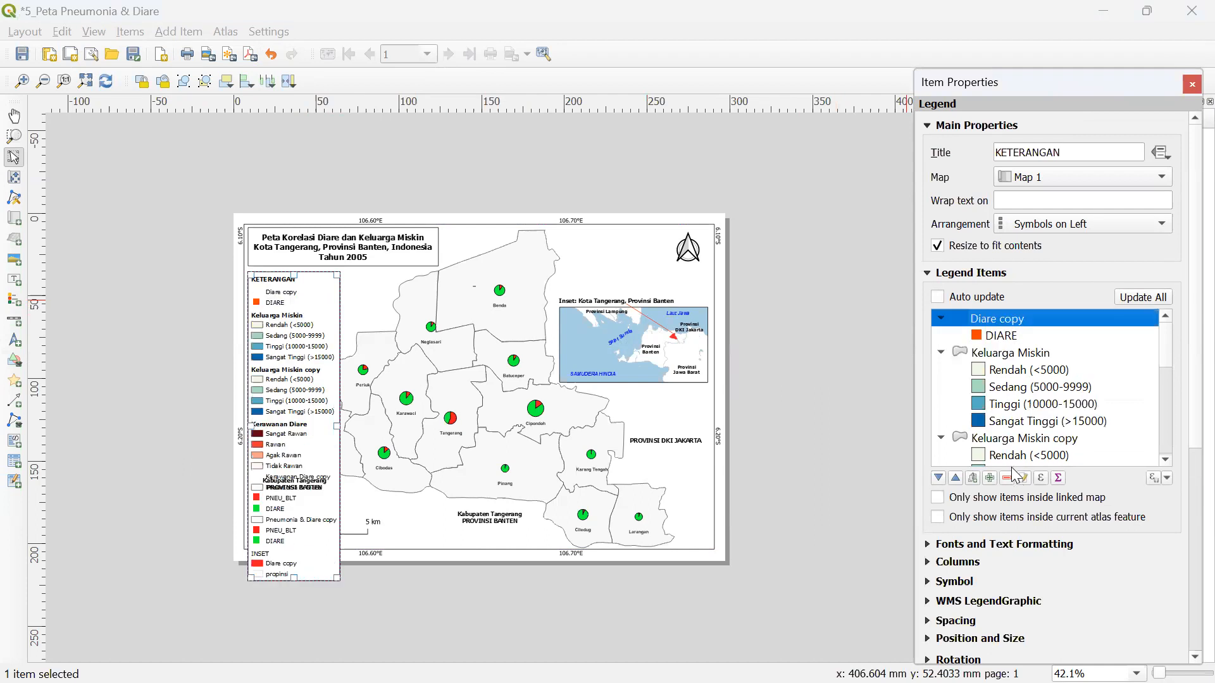
click(1008, 479)
click(1011, 323)
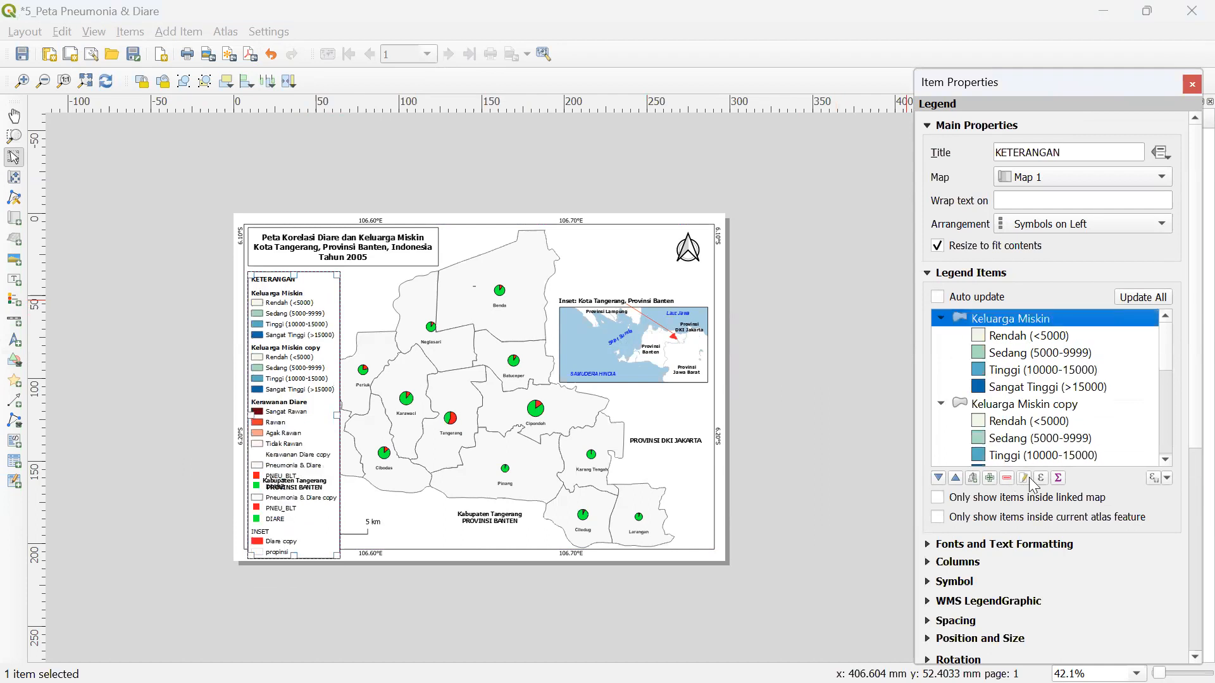
click(1011, 480)
- Remove the Keluarga Miskin copy, Kerawanan Diare and Pneumonia & Diare entries from the legend, keeping Pneumonia & Diare copy
click(1011, 320)
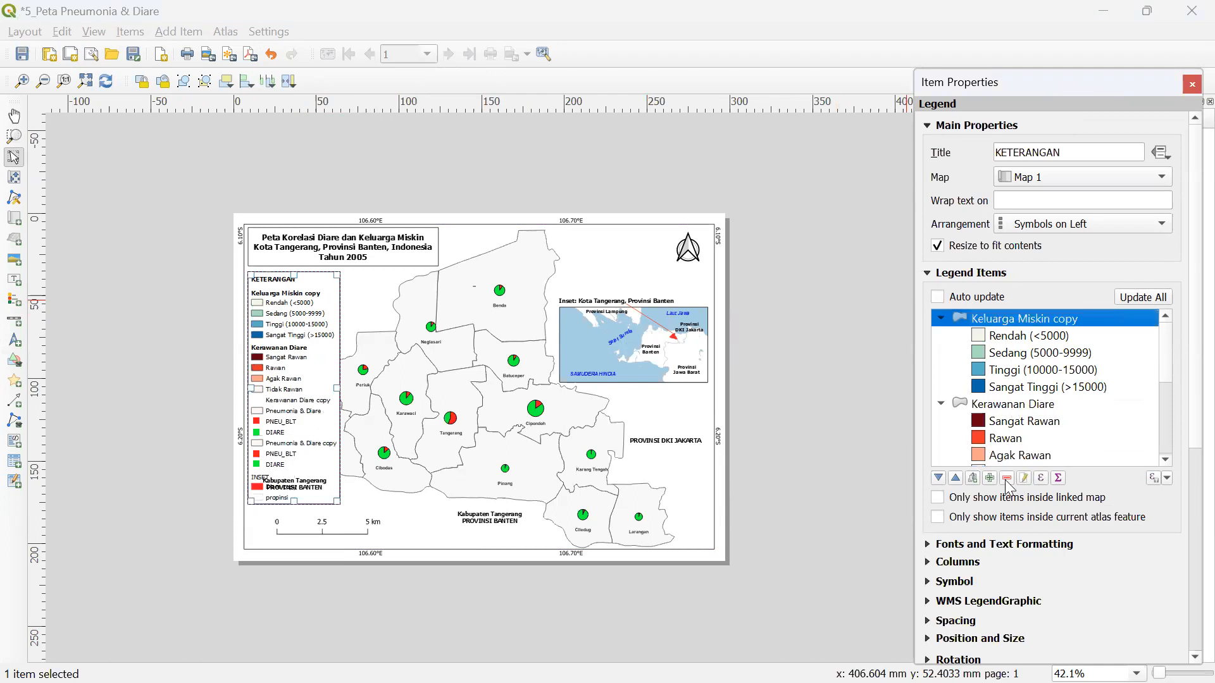
click(1008, 479)
click(1004, 320)
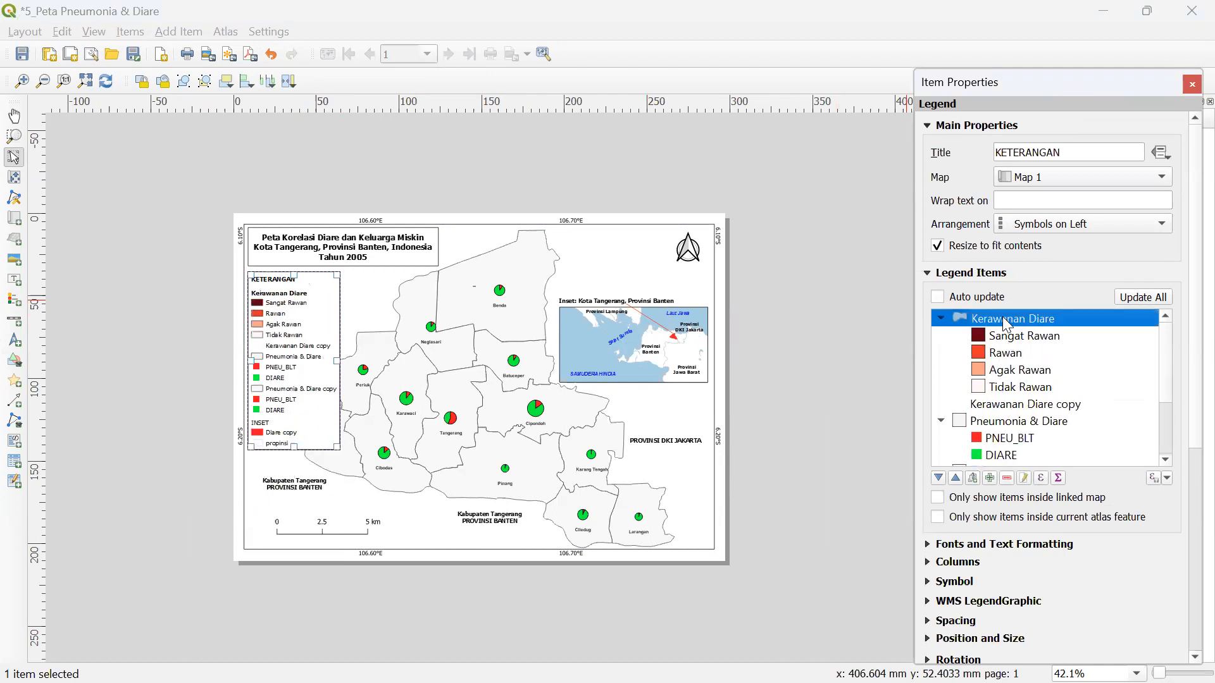
click(1007, 478)
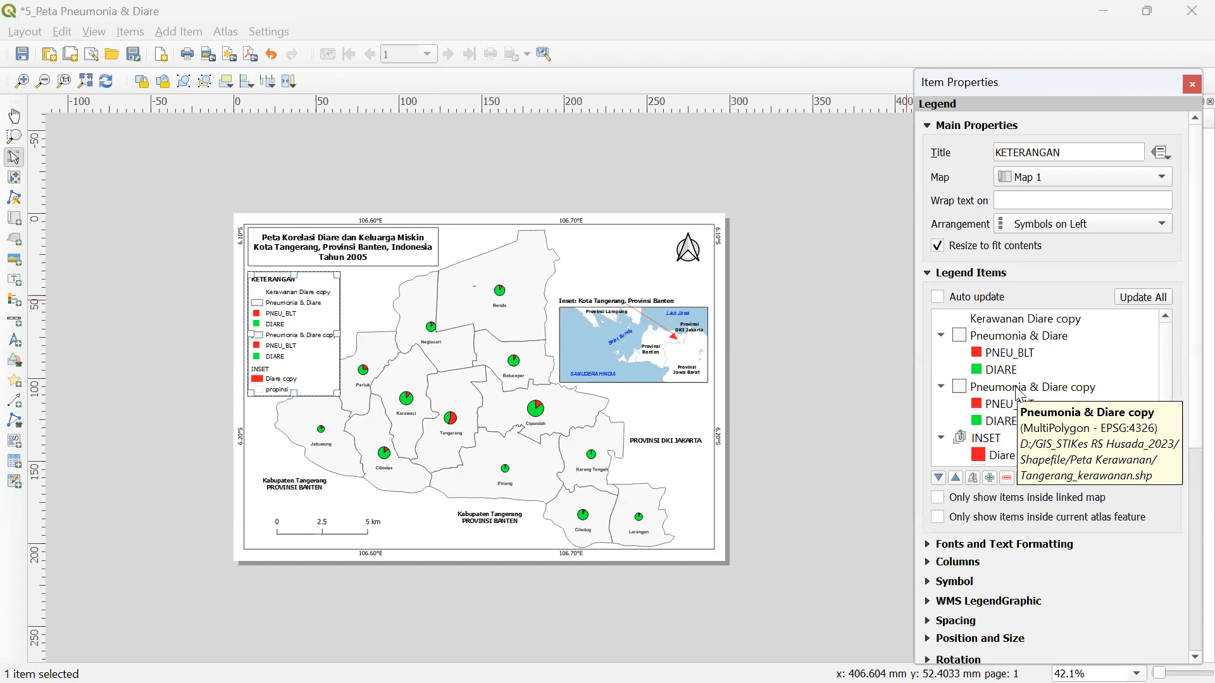
click(1016, 338)
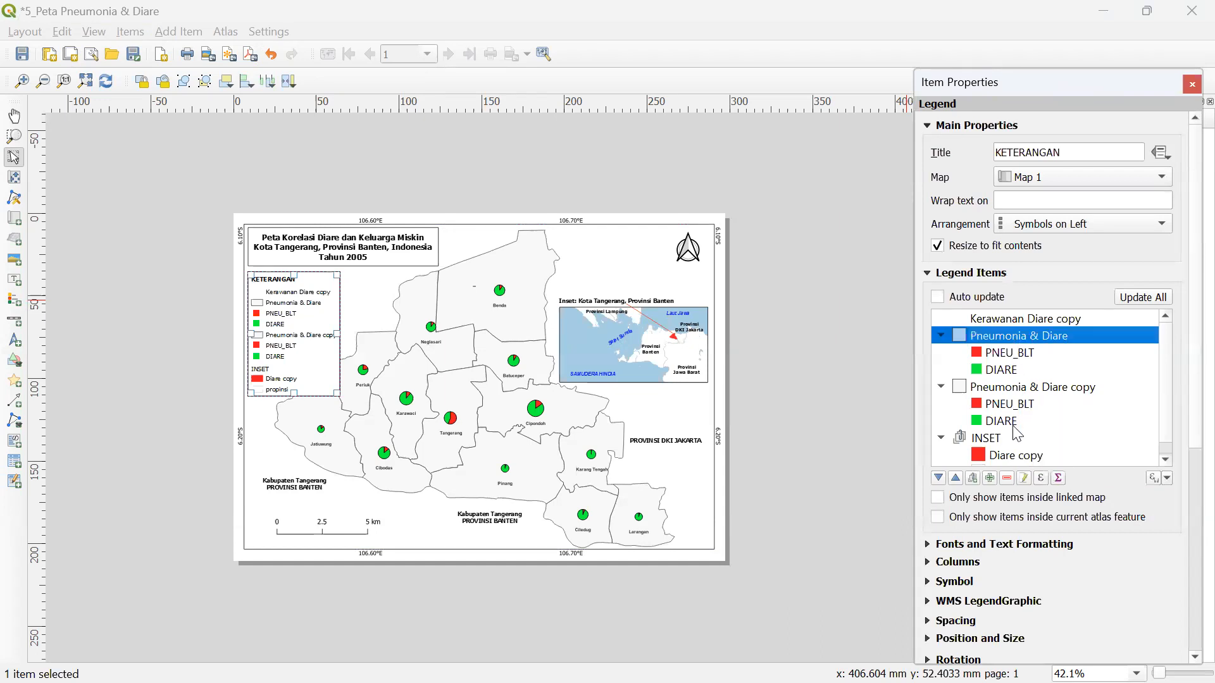
click(1006, 479)
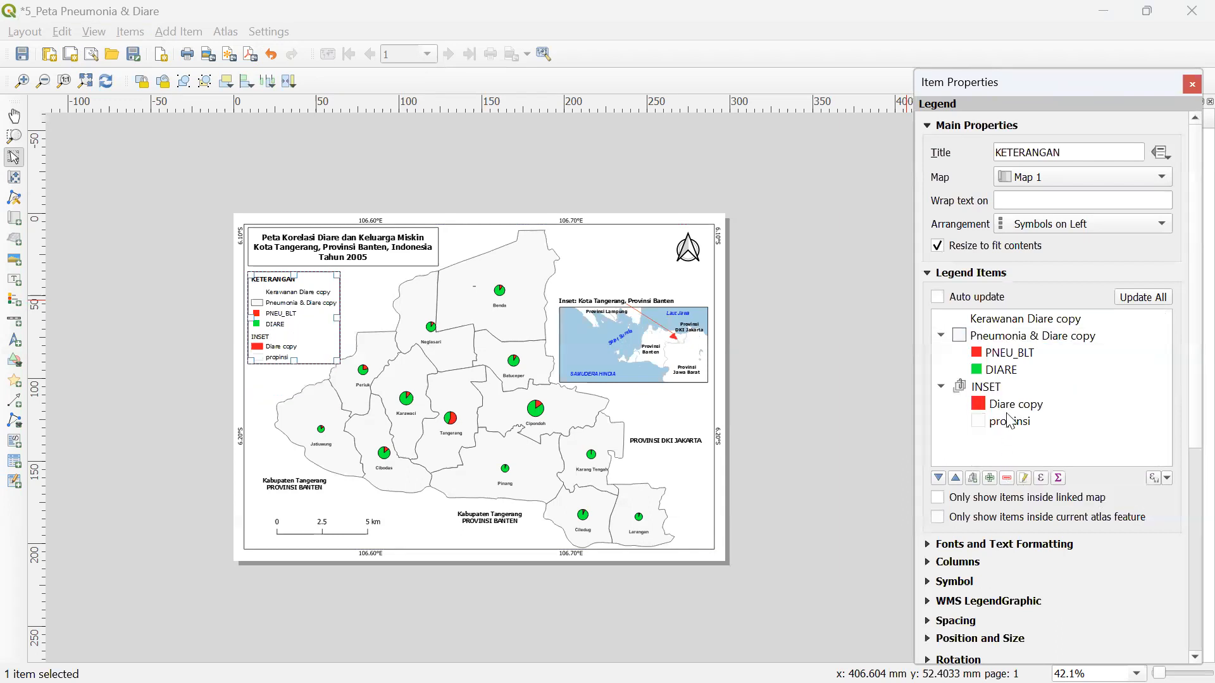
- Remove the INSET group with its Diare copy and propinsi entries from the KETERANGAN legend
click(1010, 340)
click(1012, 388)
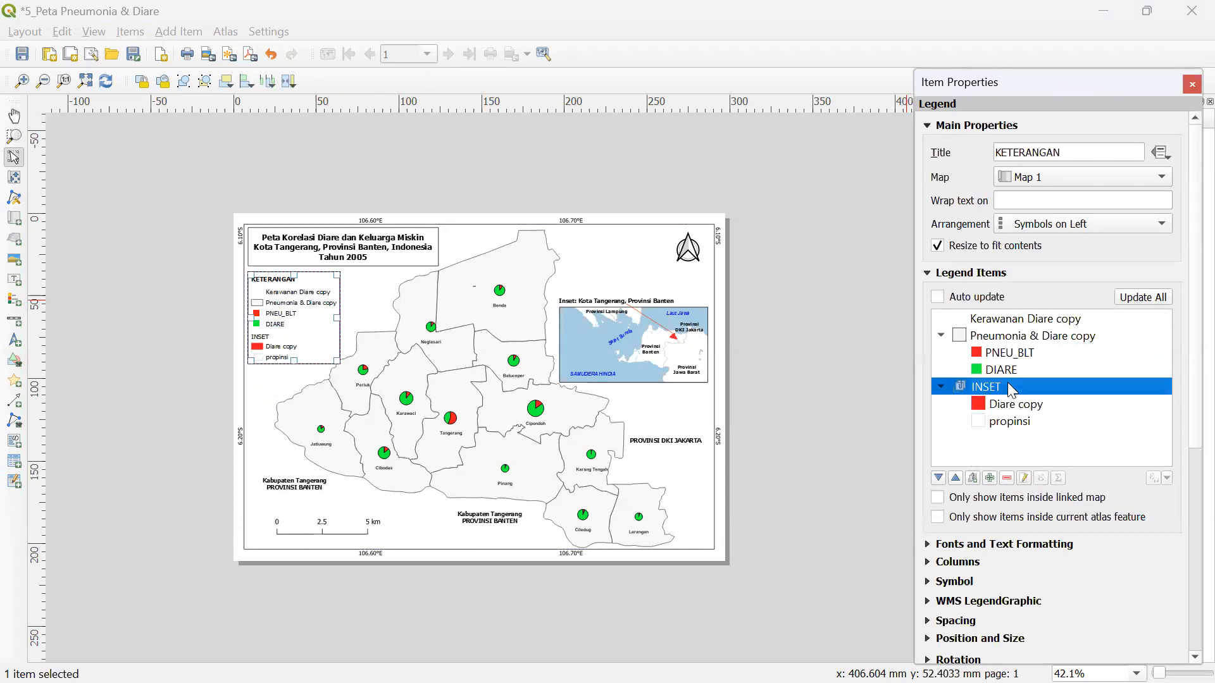
click(1008, 479)
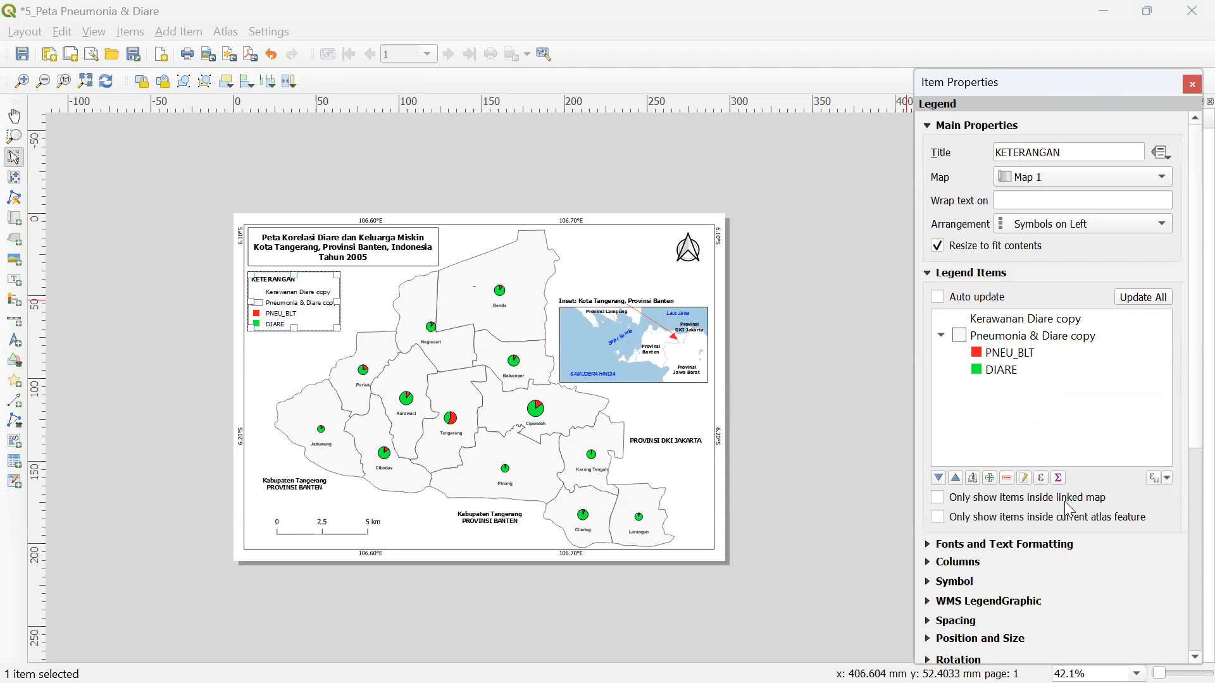
- Blank out the label of the Kerawanan Diare copy entry in the legend
click(1032, 321)
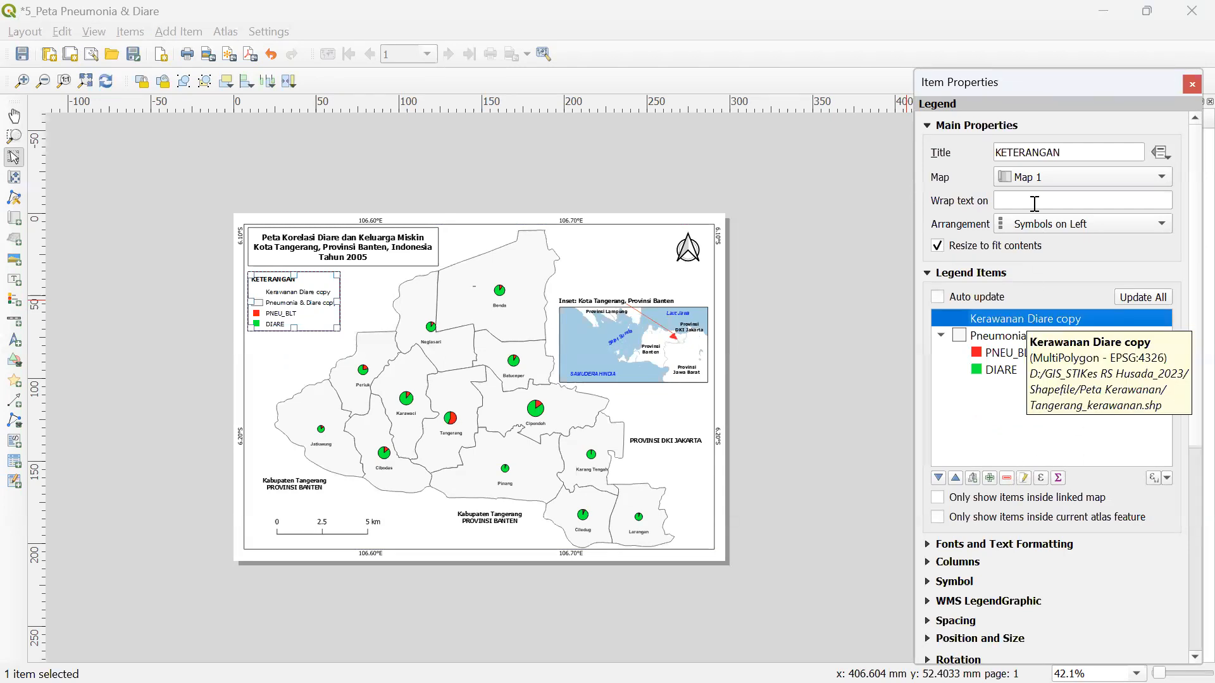
click(1026, 478)
drag(1040, 161, 825, 160)
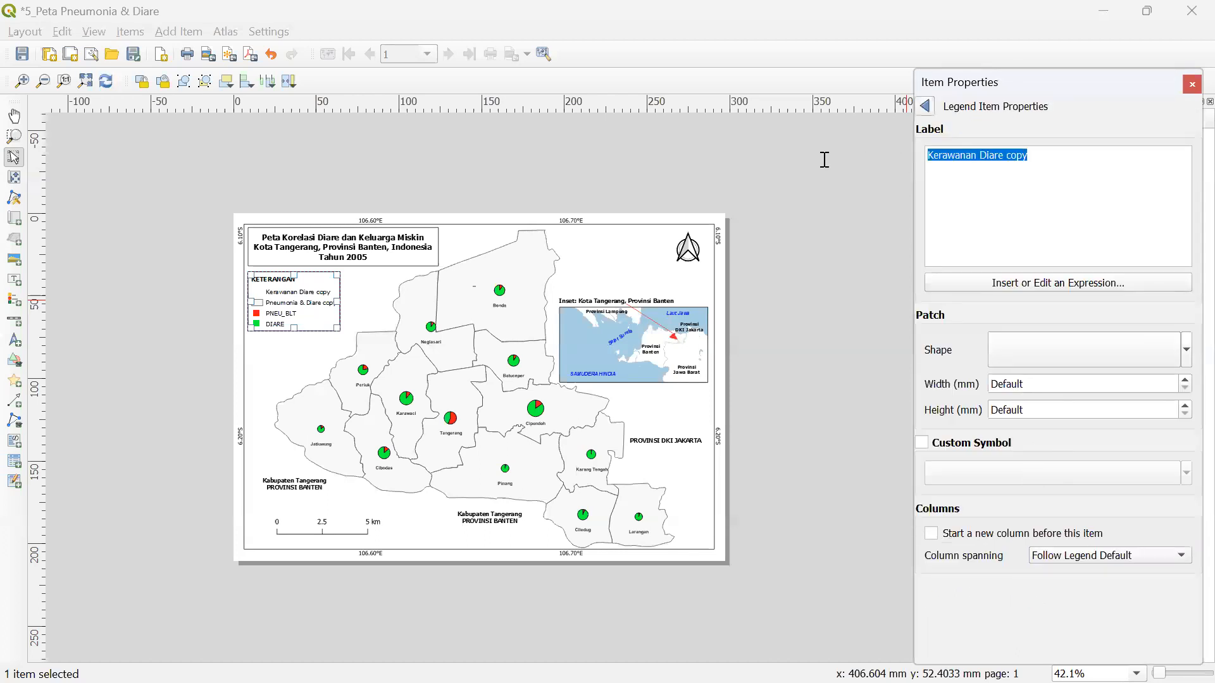
key(BackSpace)
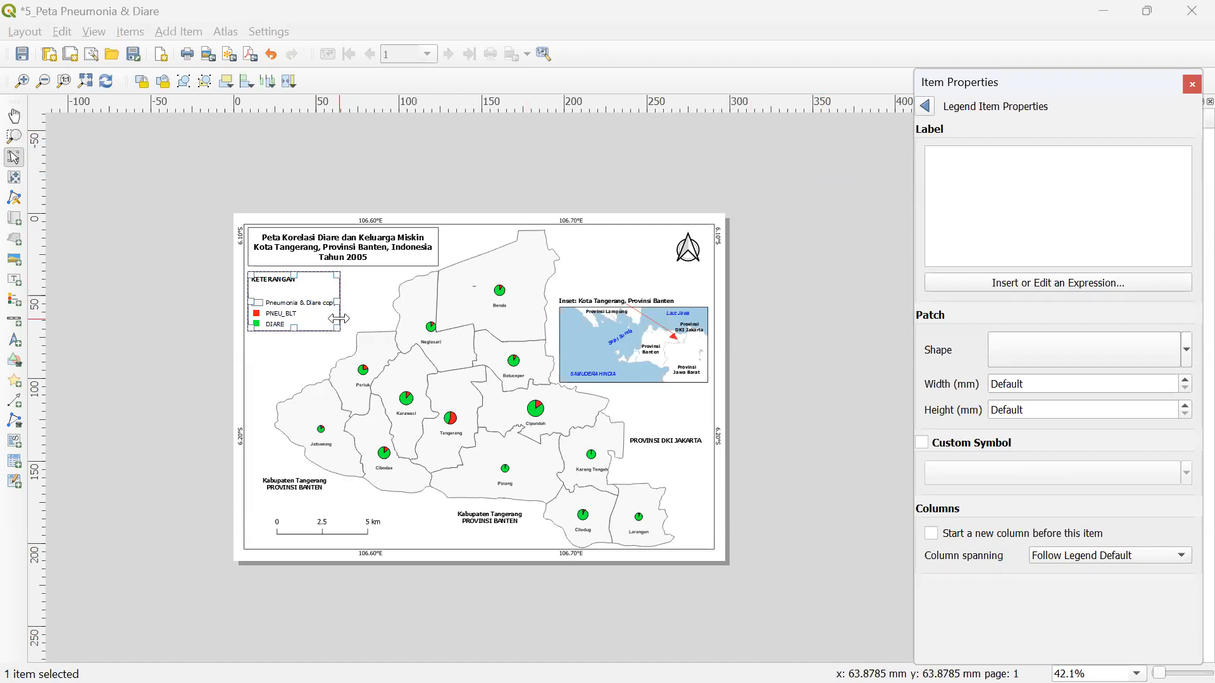
click(298, 310)
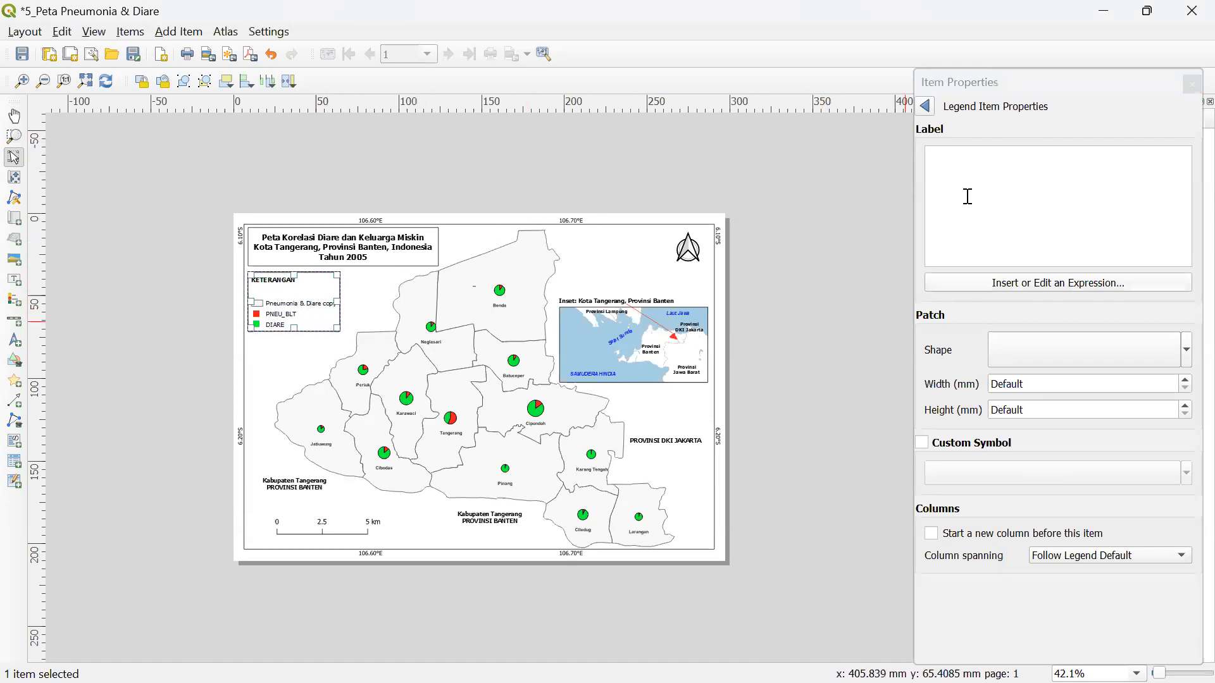
click(926, 106)
- Remove the Kerawanan Diare copy entry from the legend
click(1003, 320)
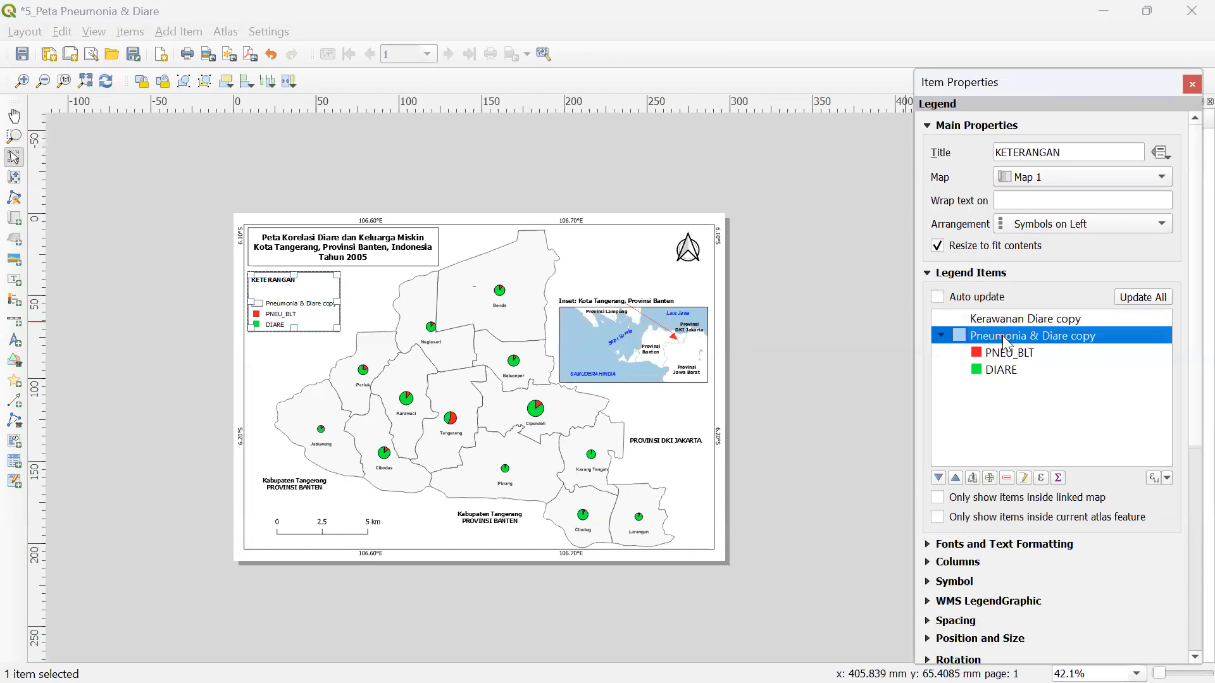
click(1006, 478)
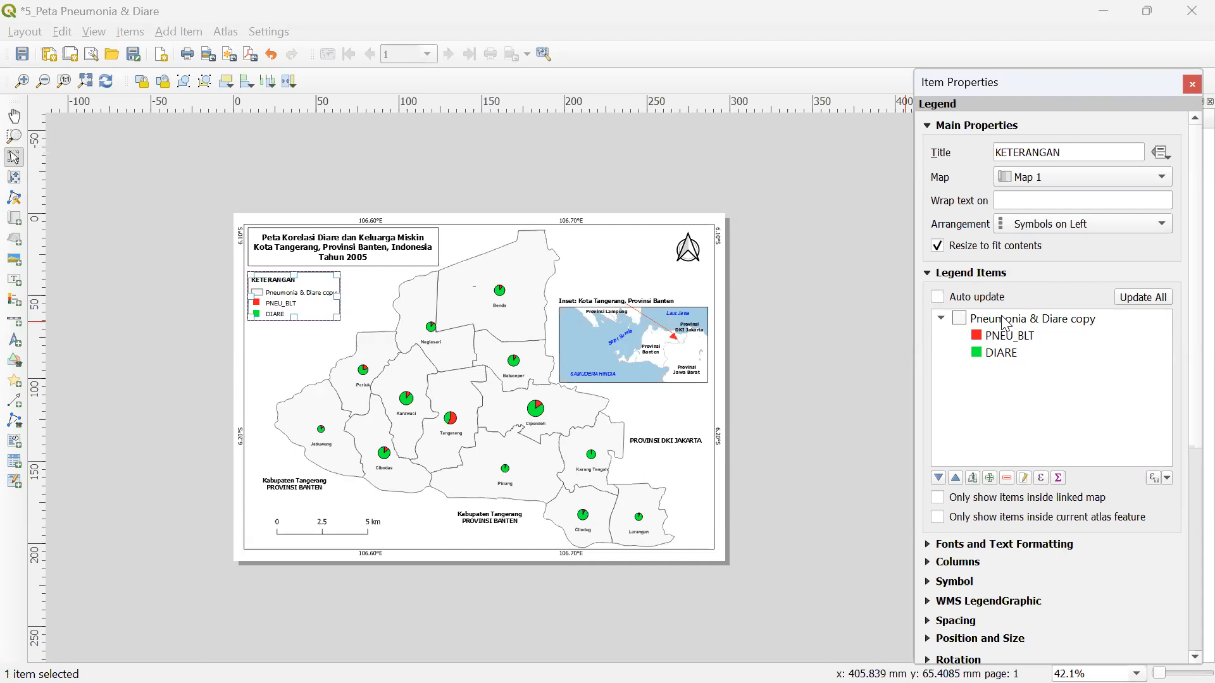
- Relabel the Pneumonia & Diare copy legend entry as "Jumlah Kasus"
click(1004, 319)
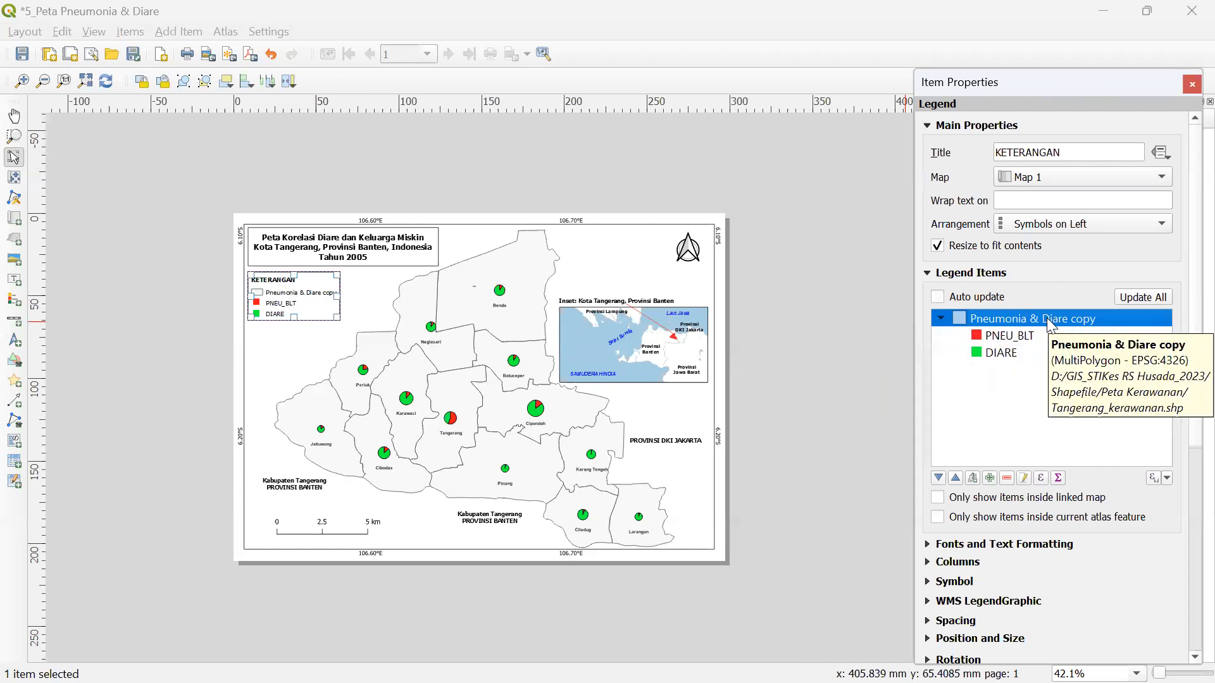
click(1022, 478)
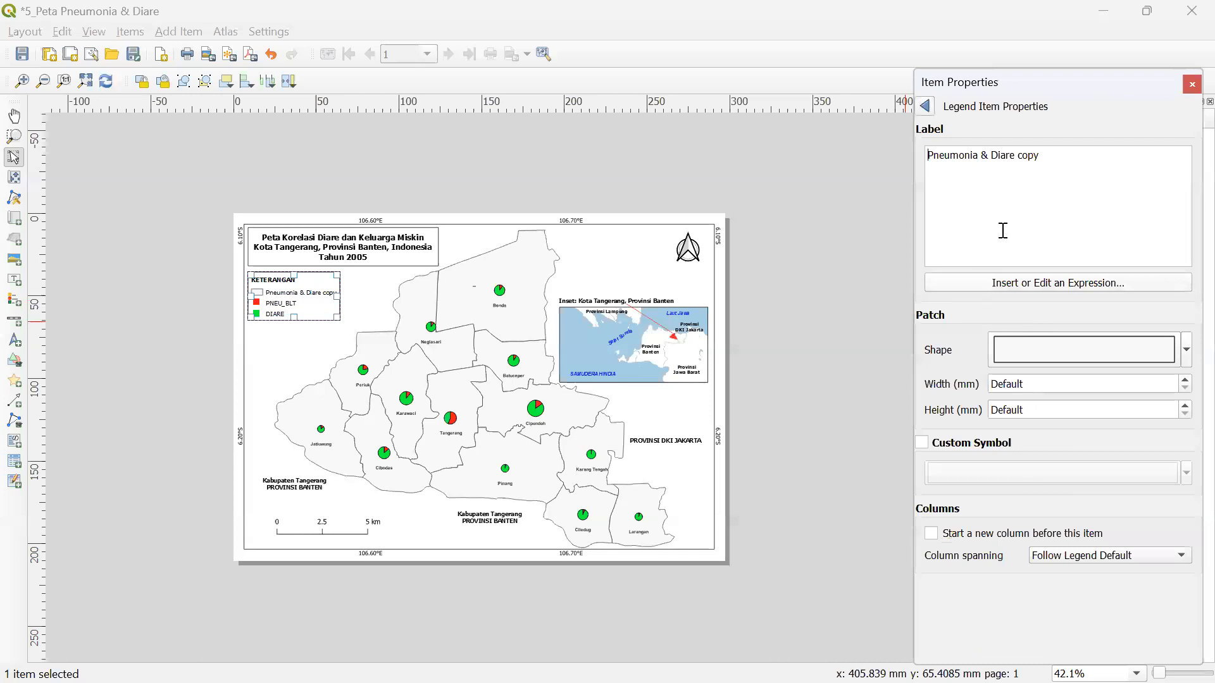
drag(1057, 155, 637, 120)
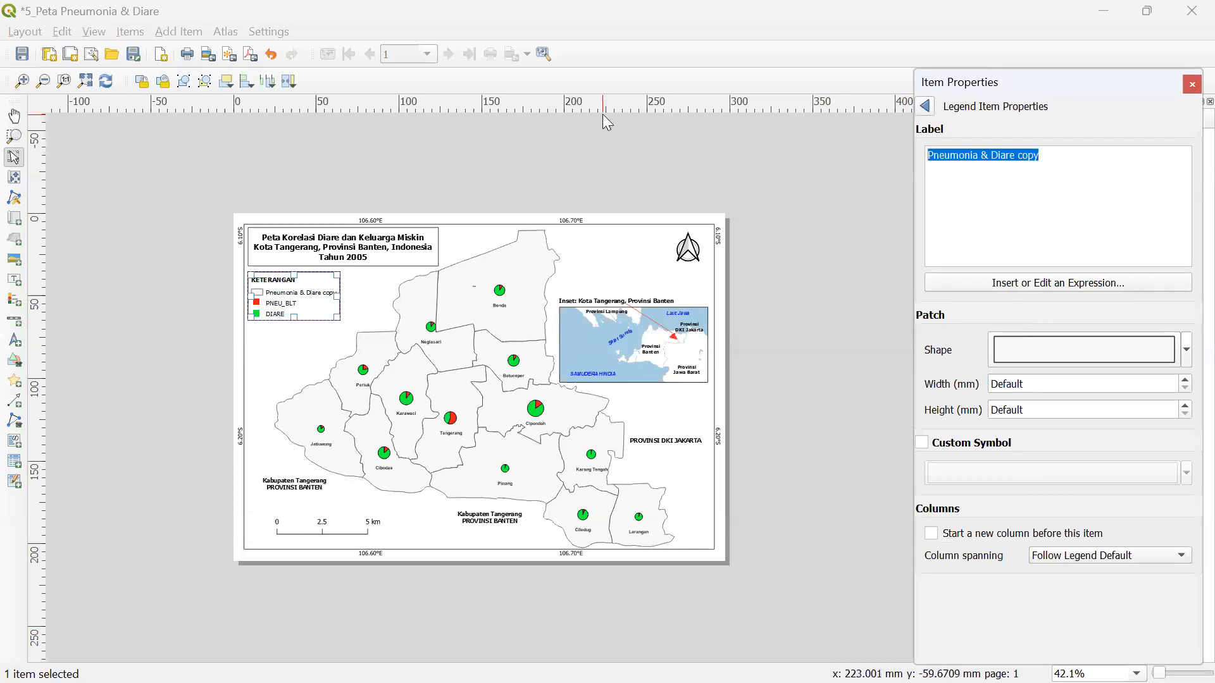
text(J)
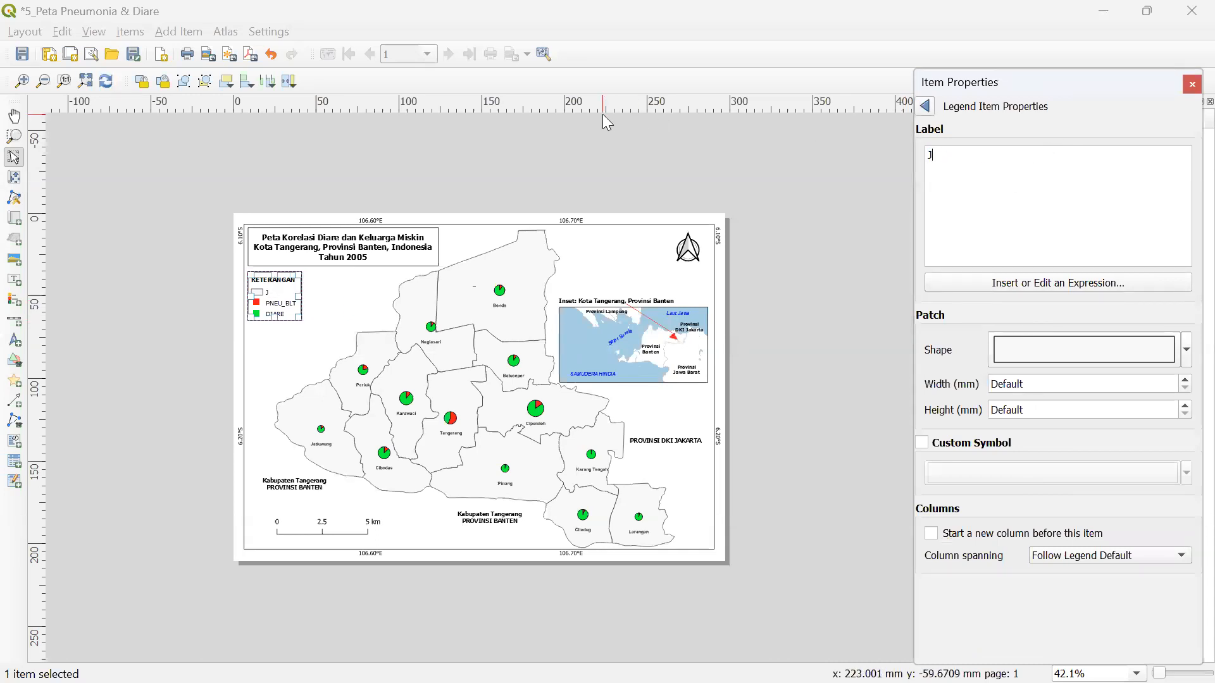
text(umlah Kasus)
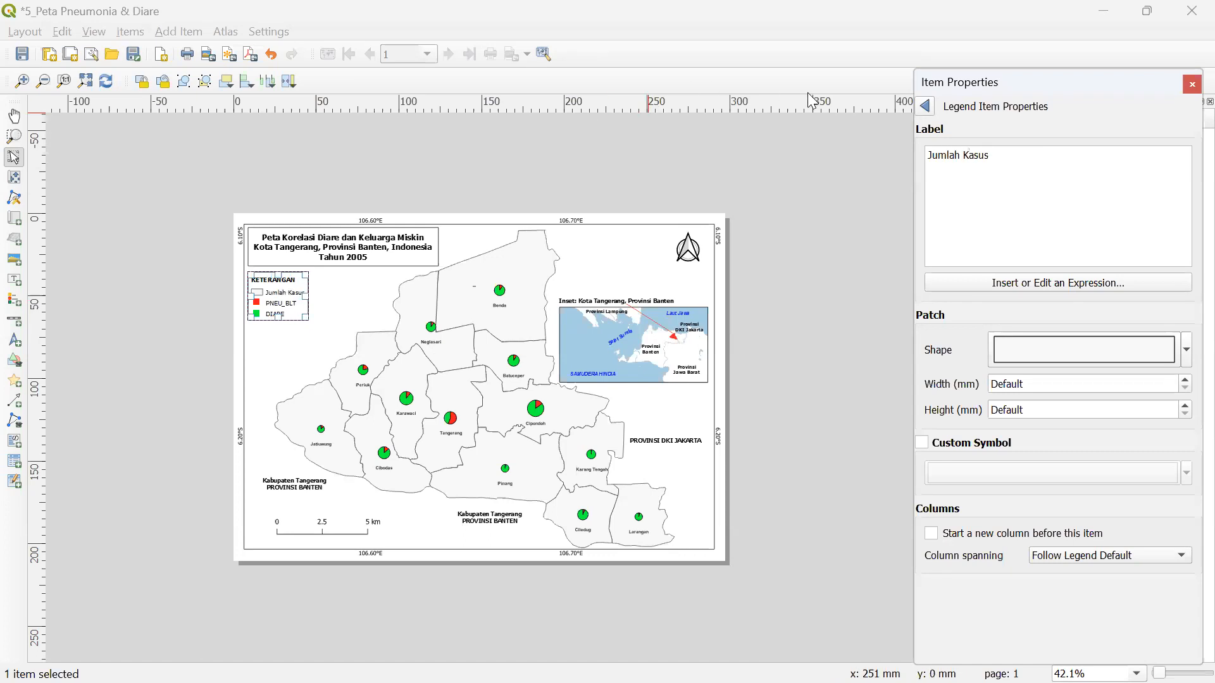
click(927, 108)
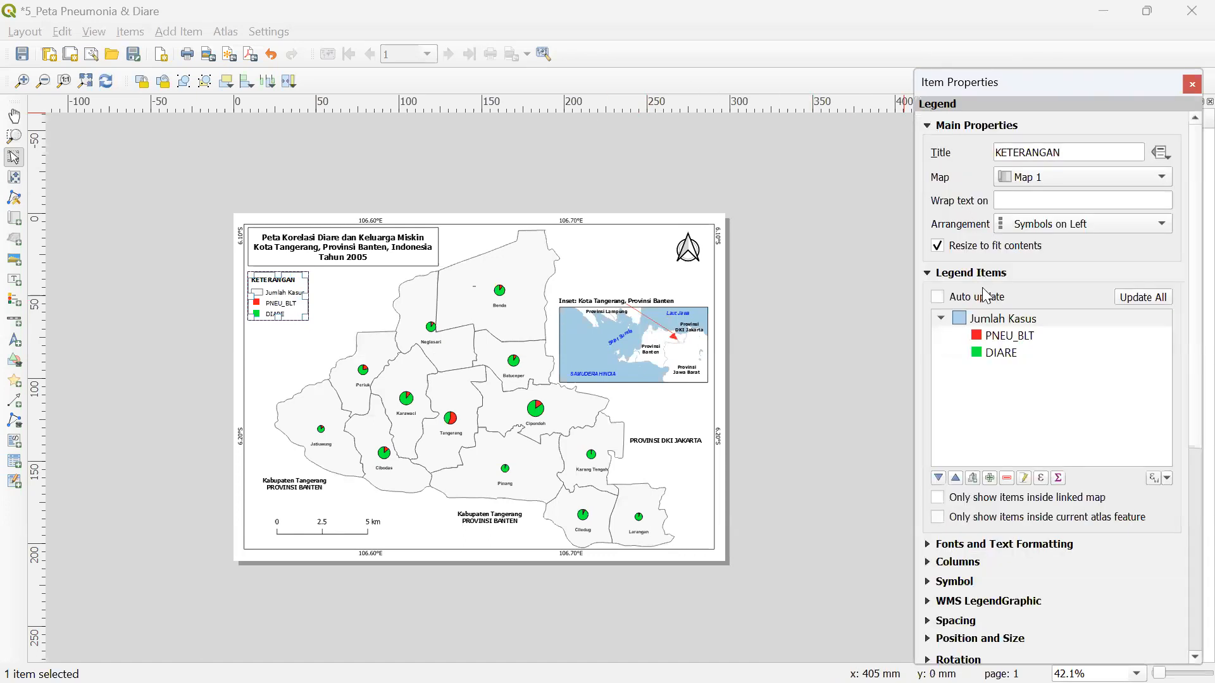
- Relabel the red PNEU_BLT legend entry as "Pneumonia Balita"
click(998, 341)
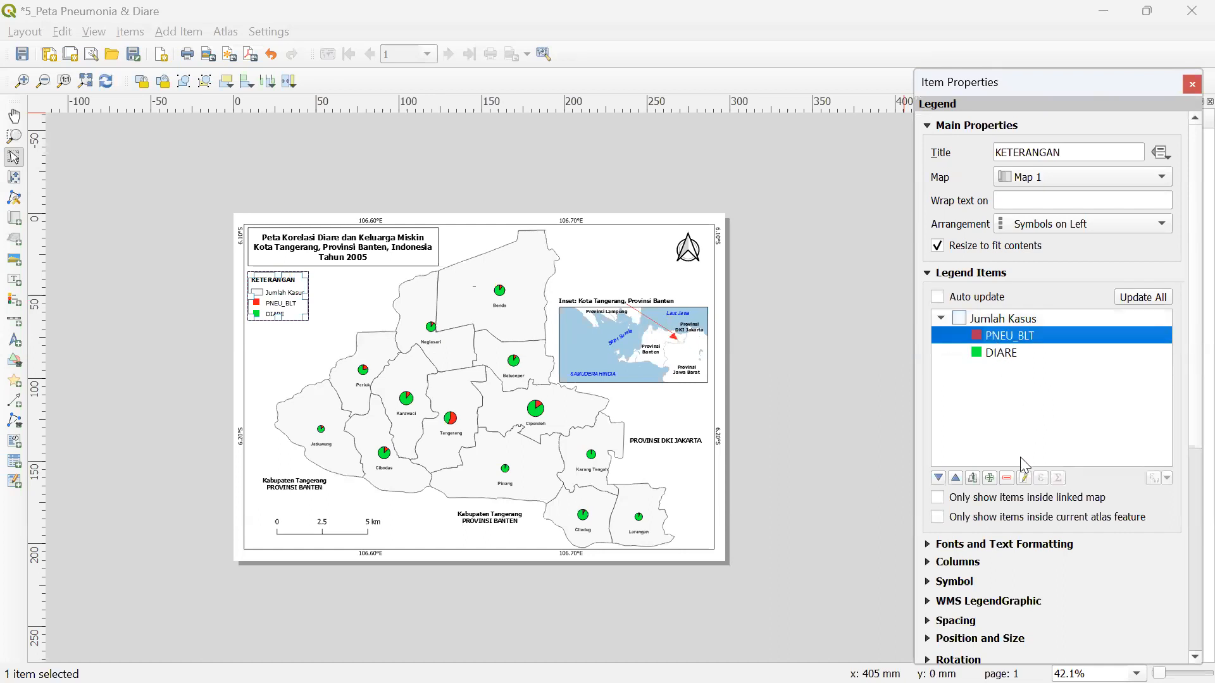
click(1025, 478)
double_click(1000, 152)
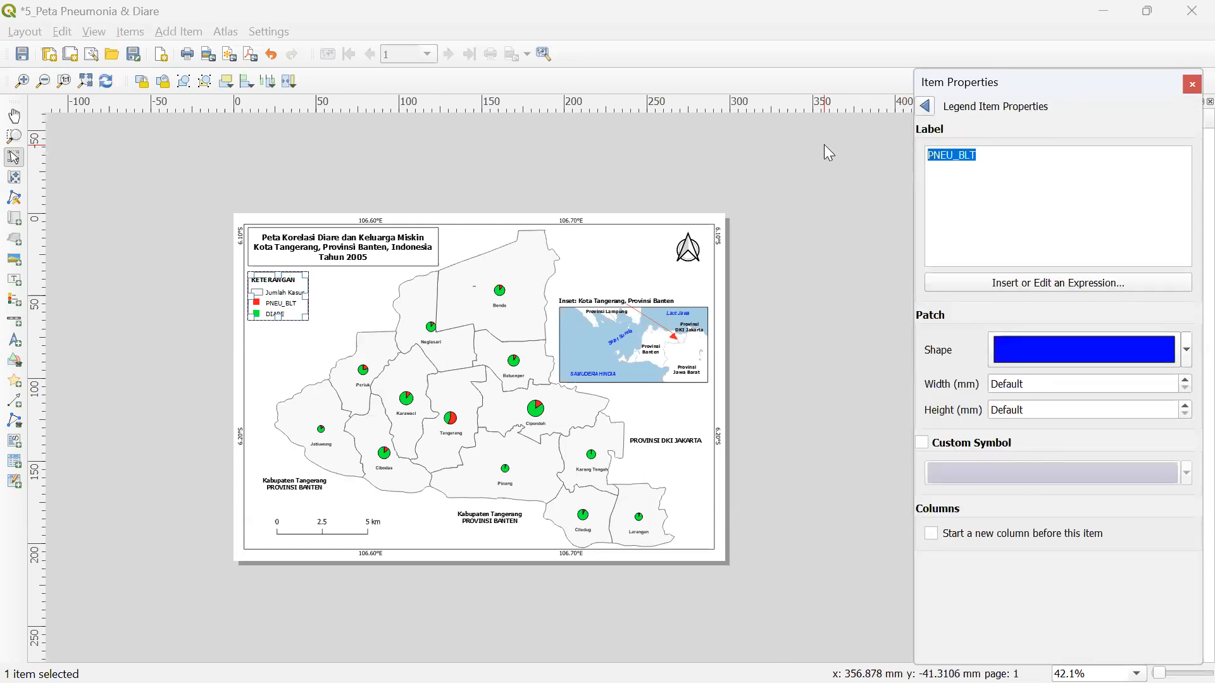
text(Pneumonia Balita)
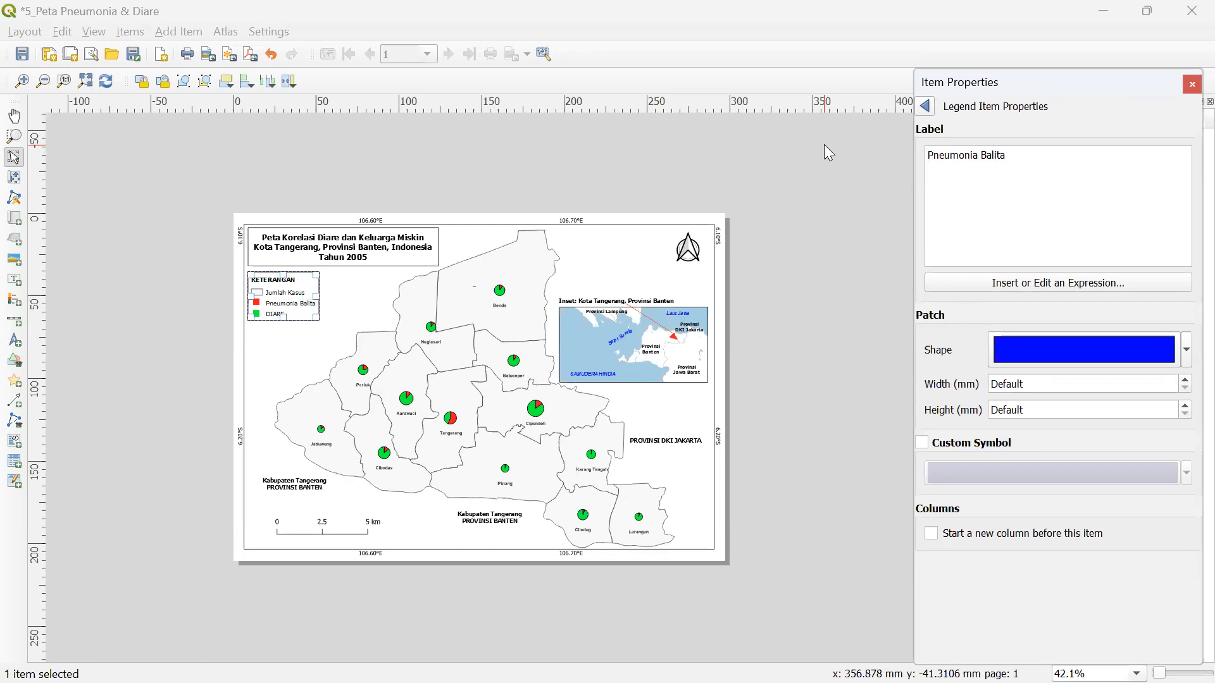
click(929, 106)
- Relabel the green DIARE legend entry as "Diare Balita"
click(998, 355)
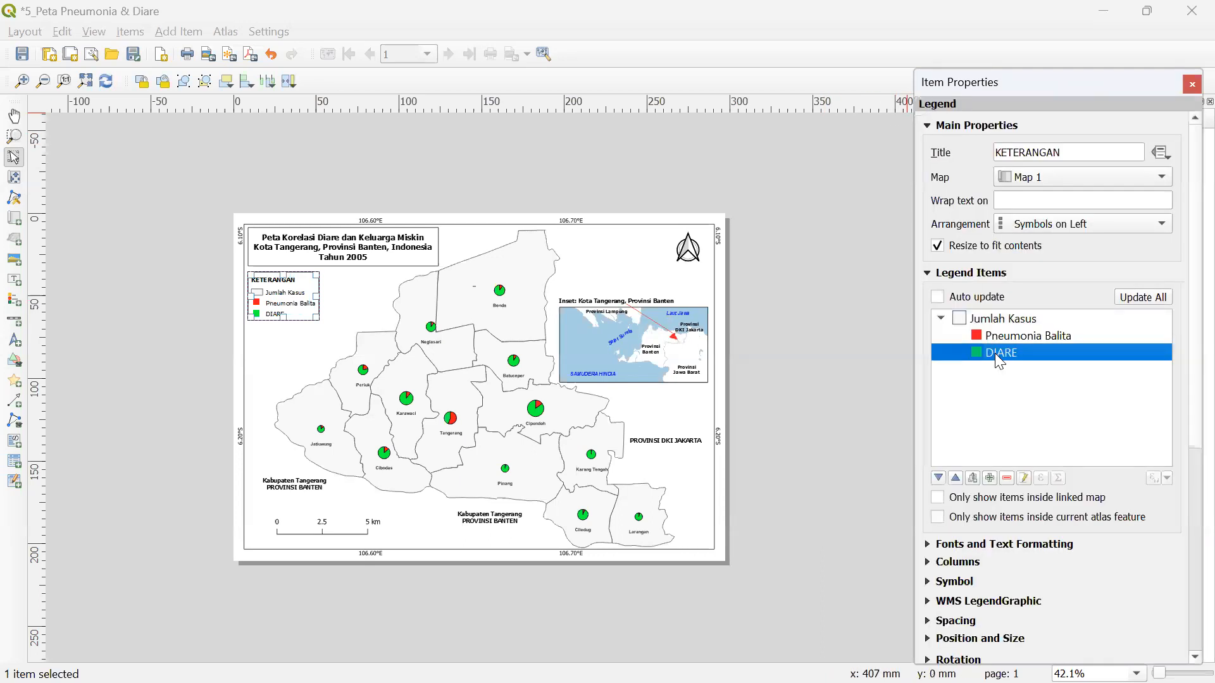
click(1024, 479)
drag(1003, 171, 918, 156)
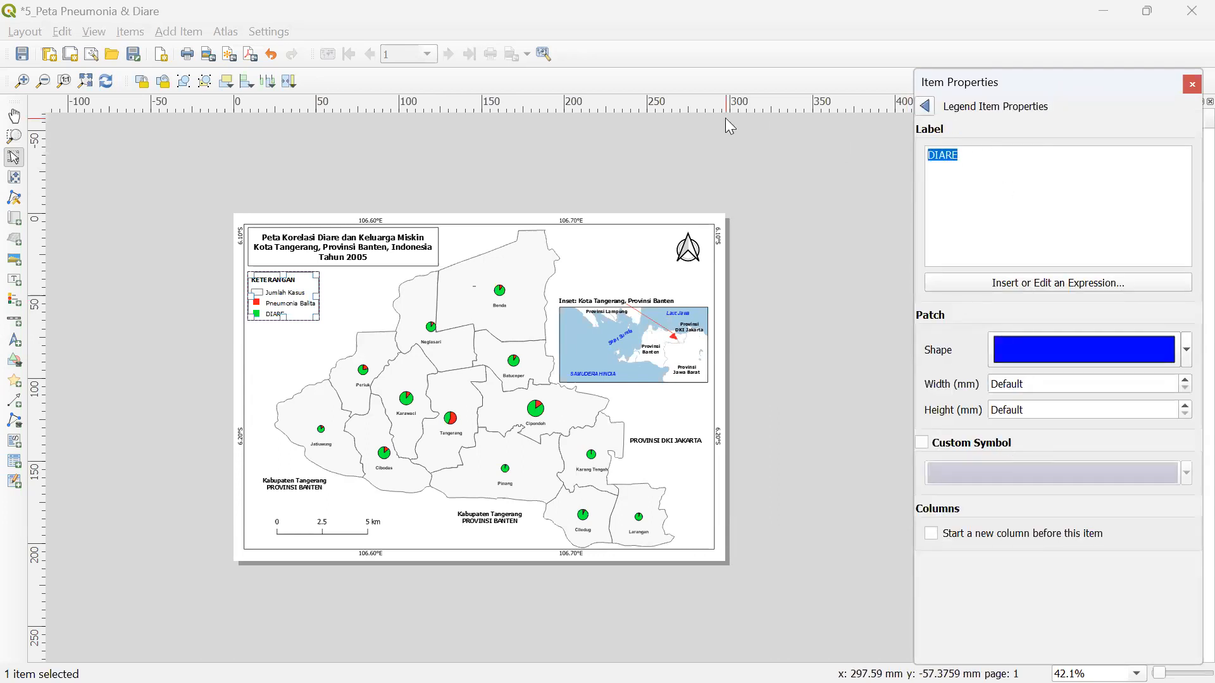
text(Diare Balita)
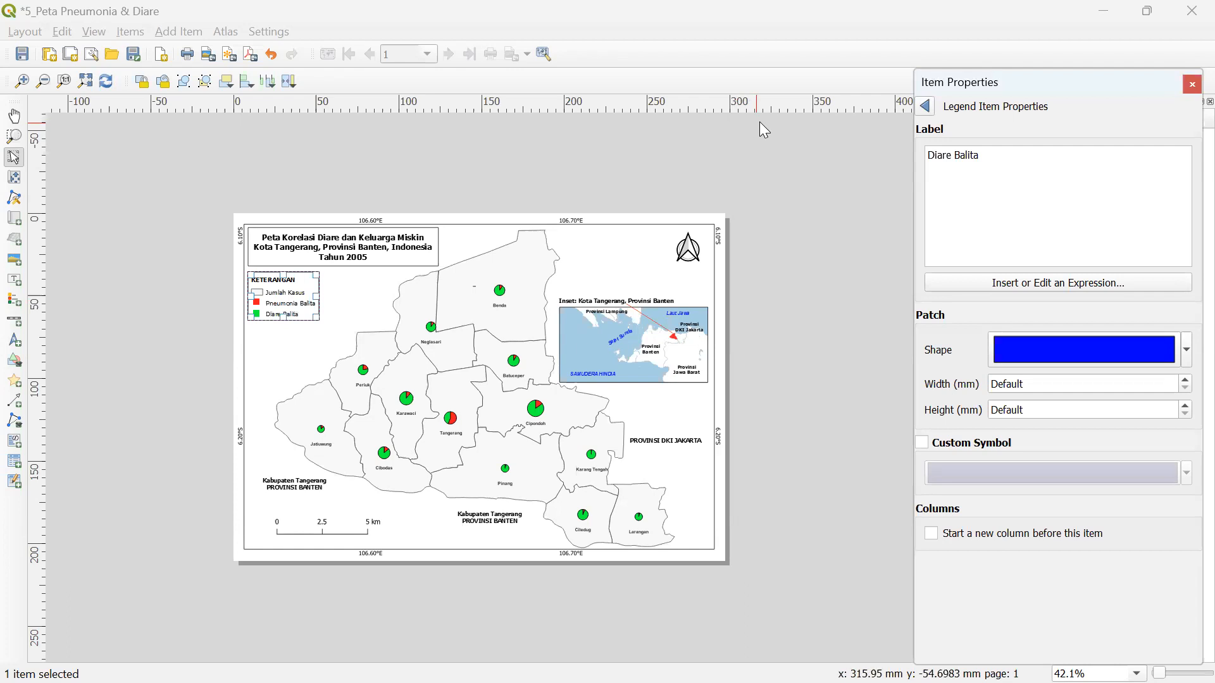
click(927, 108)
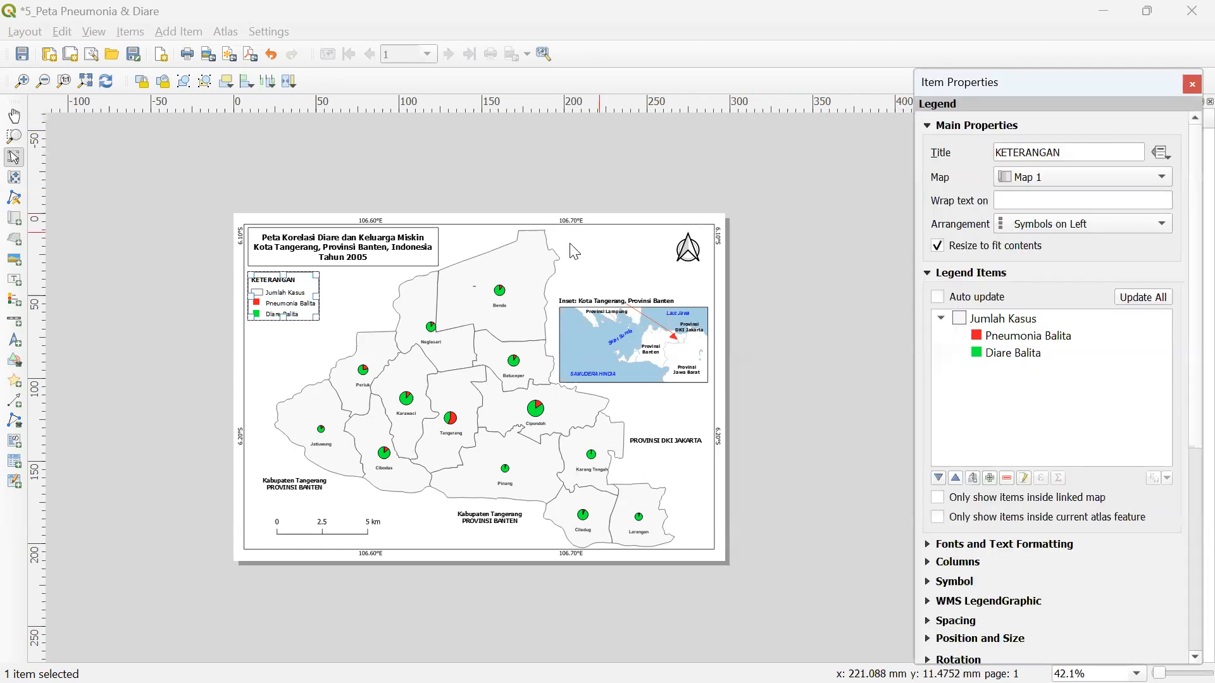
- Change the label of the legend's Jumlah Kasus layer entry to "Wilayah Kecamatan"
click(291, 301)
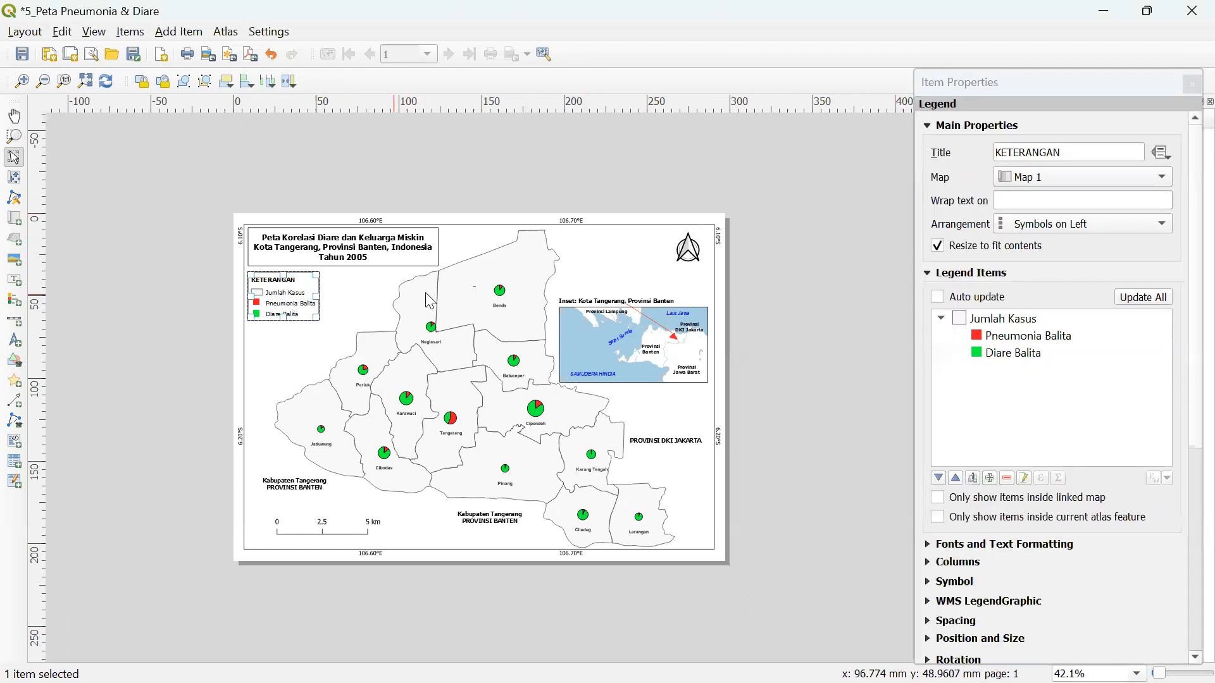
click(97, 348)
click(279, 318)
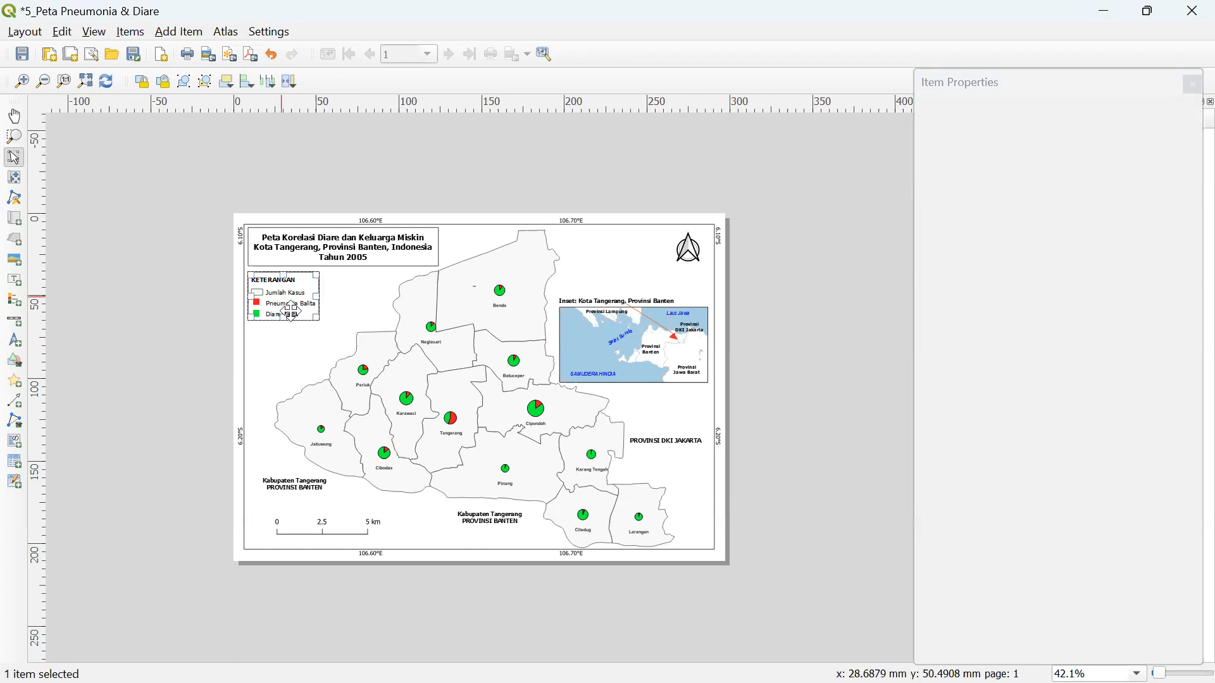
click(1010, 320)
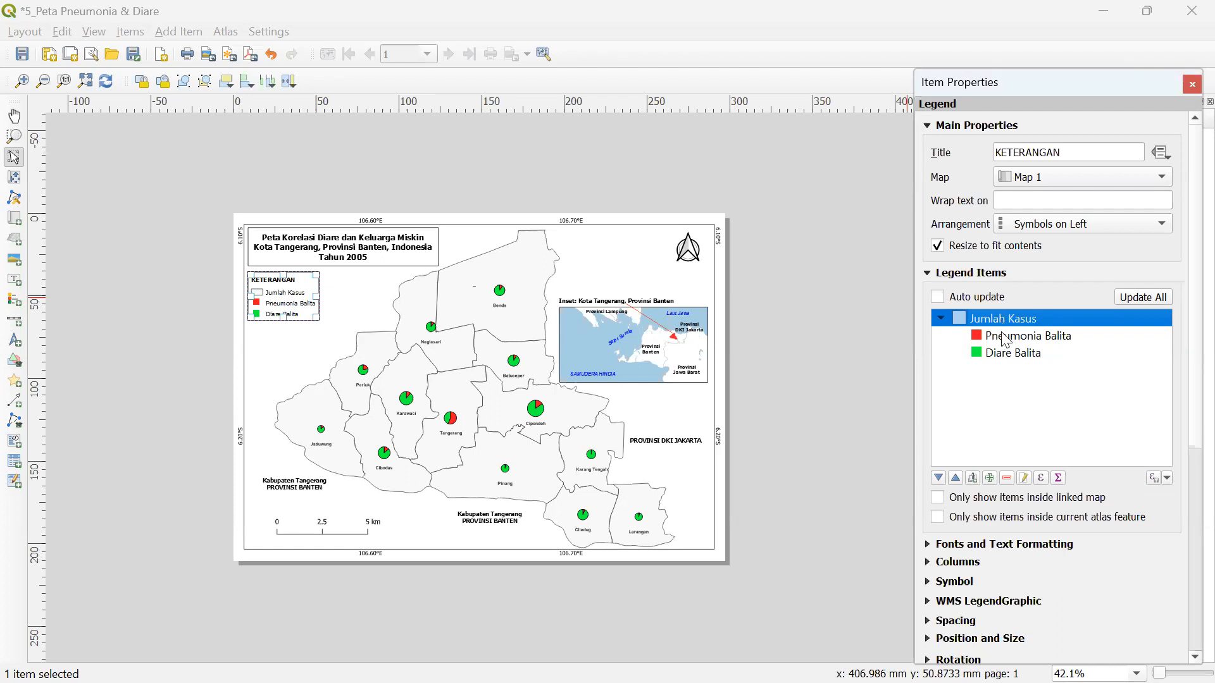
click(998, 342)
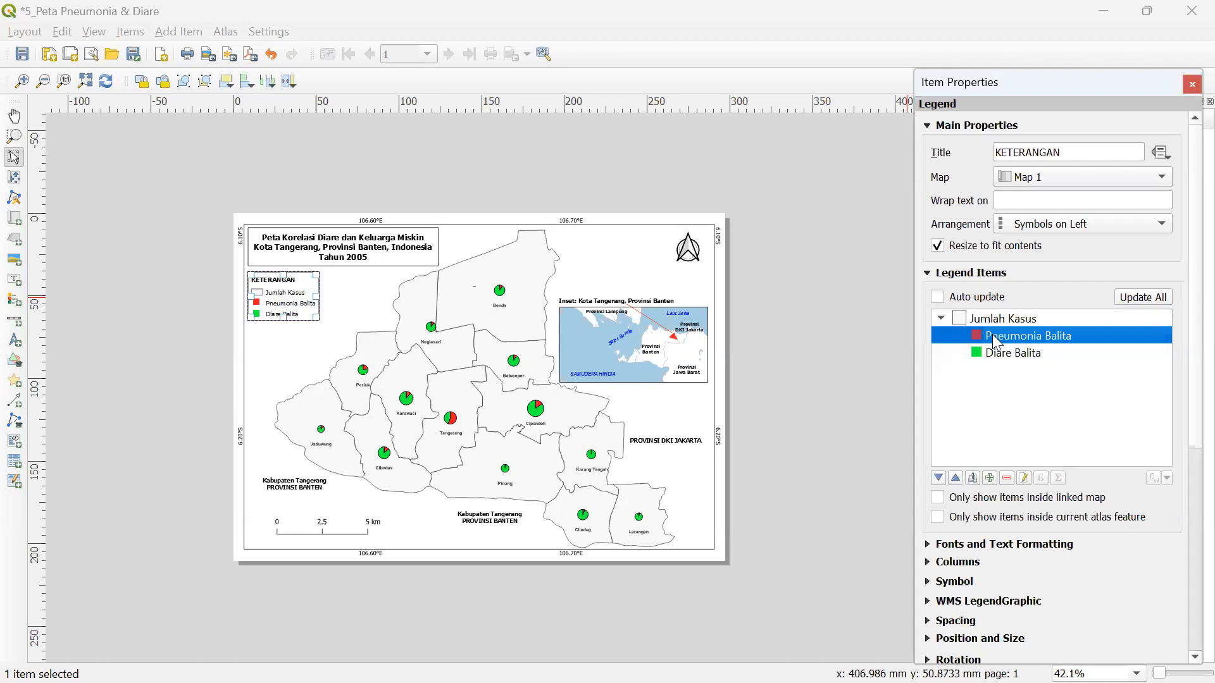
click(995, 318)
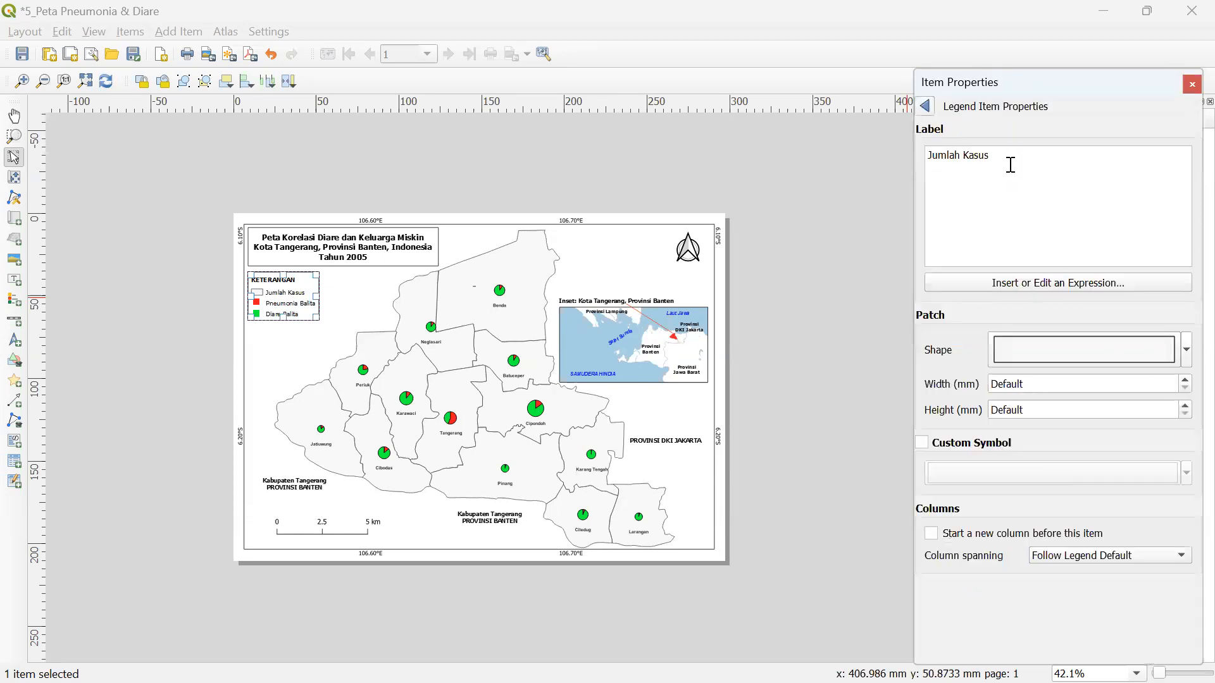
drag(1008, 162, 846, 127)
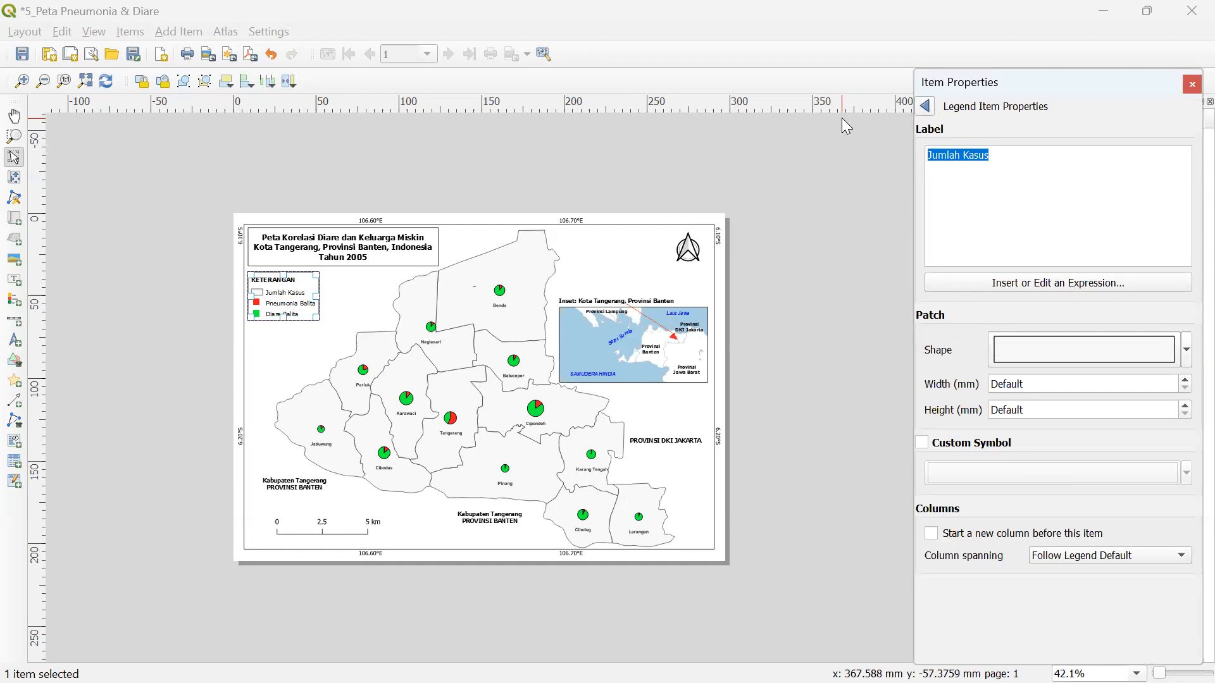
text(Wia)
key(BackSpace)
text(layah Kecamatan)
click(925, 106)
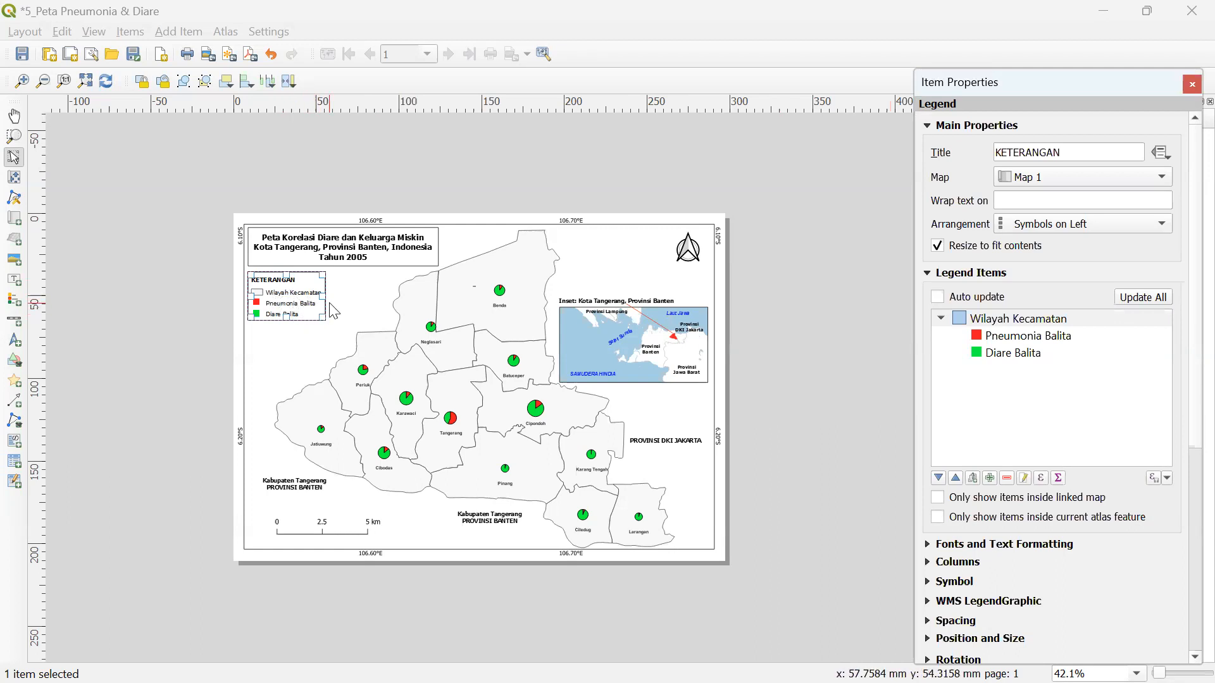
- Nudge the KETERANGAN legend slightly to the right beneath the map title
click(815, 274)
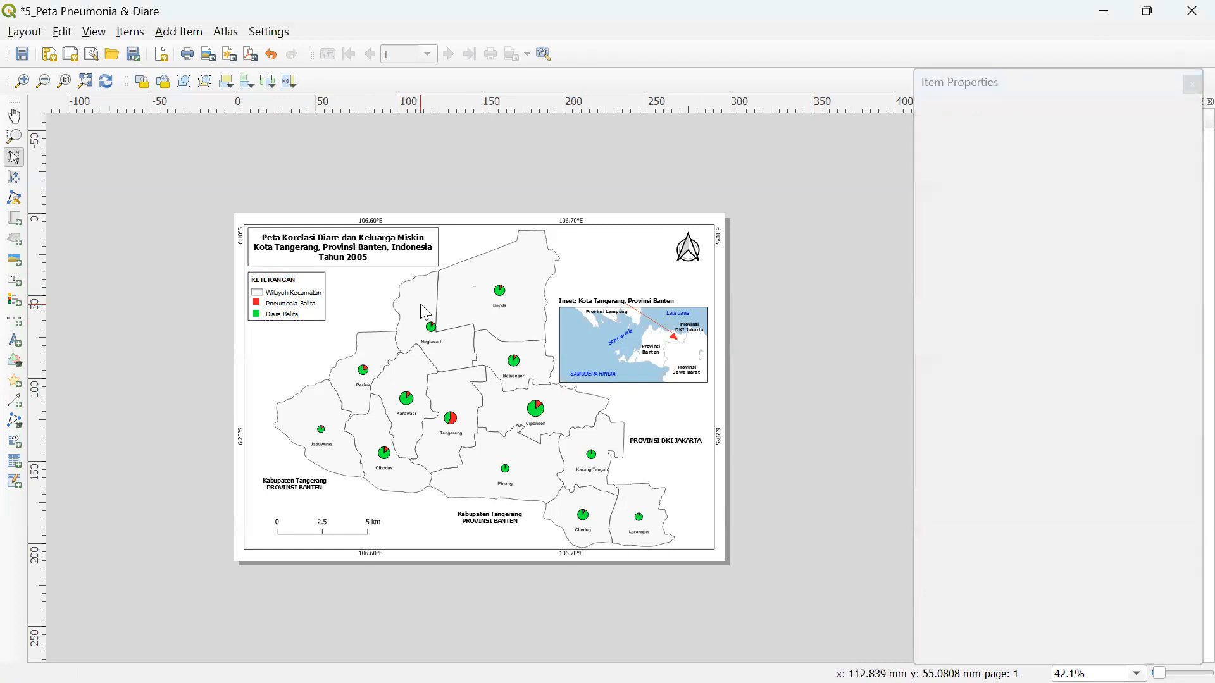
click(297, 305)
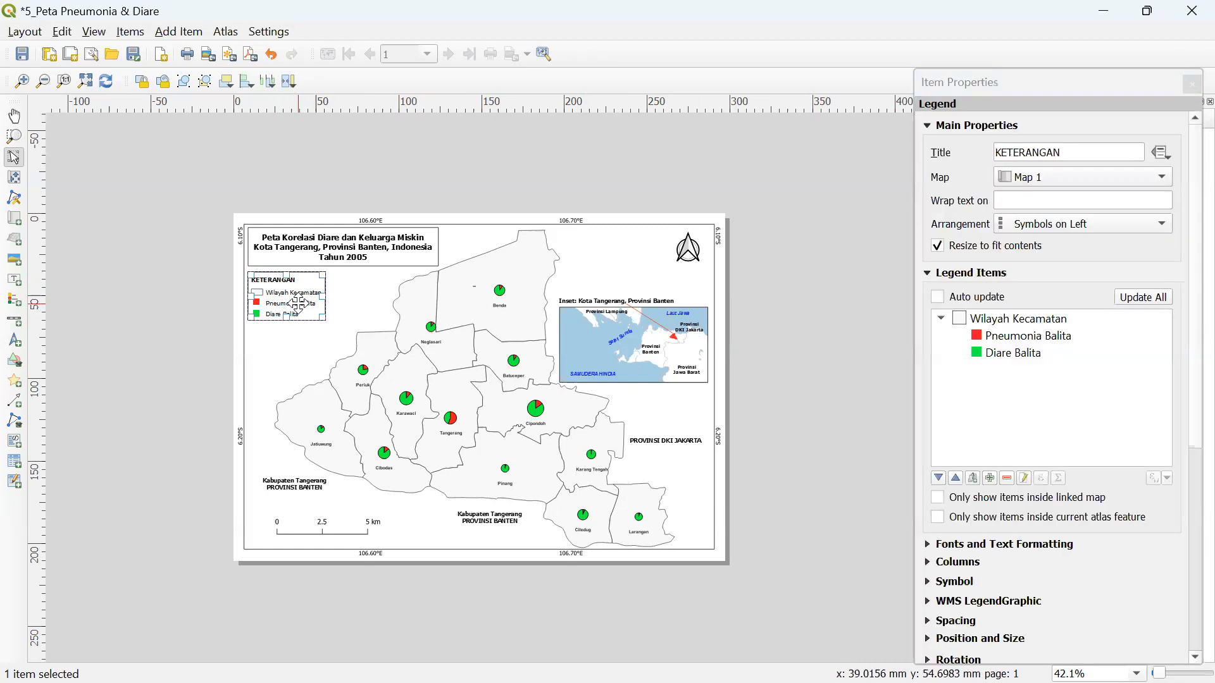
drag(297, 304, 299, 304)
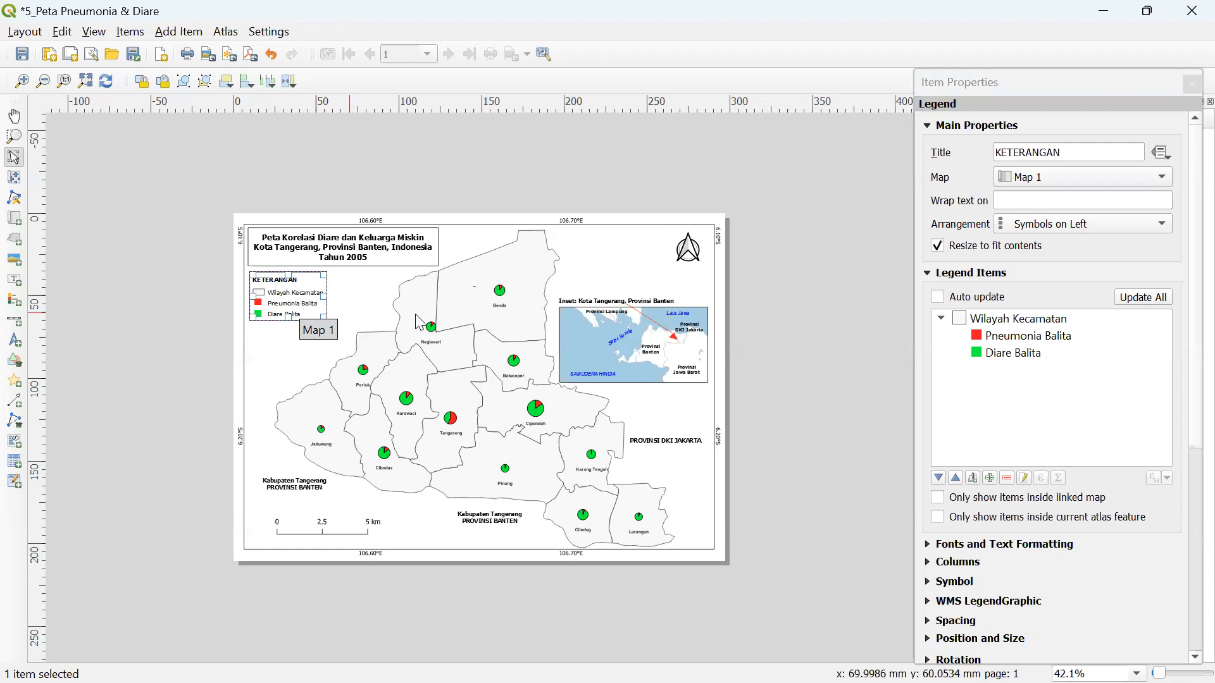
click(573, 263)
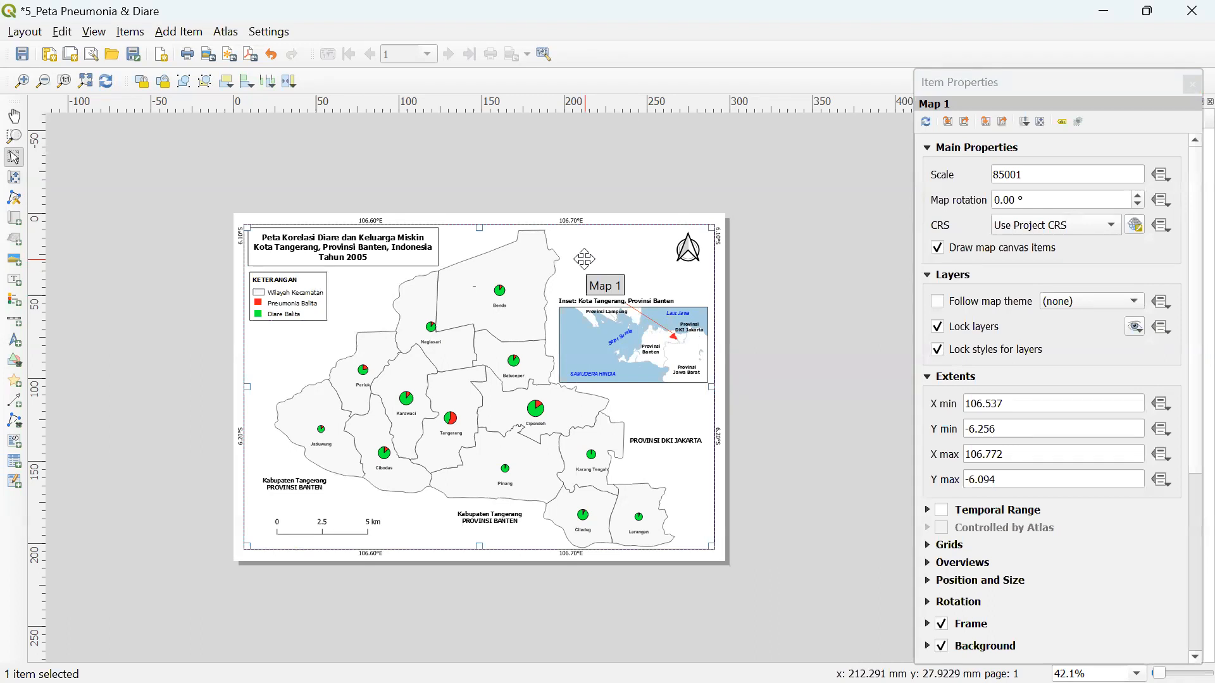
- In the map title label, replace the word "Korelasi" with "Pneumonia Balita dan"
click(360, 250)
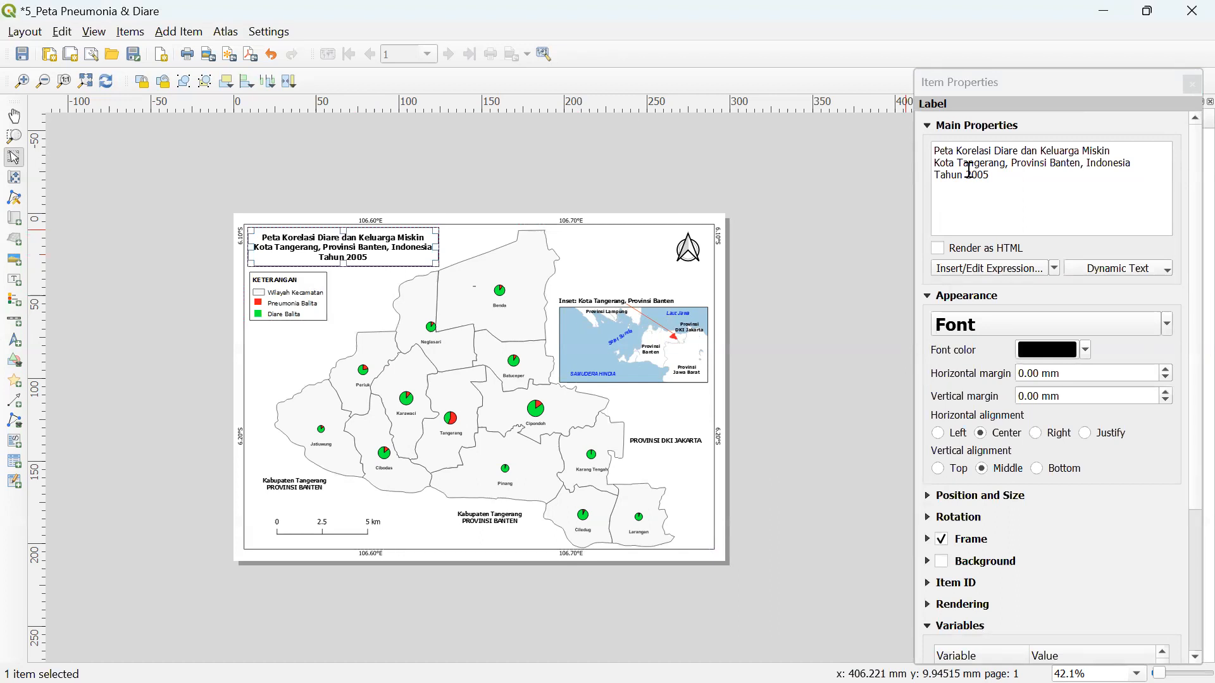
click(957, 153)
drag(957, 153, 995, 150)
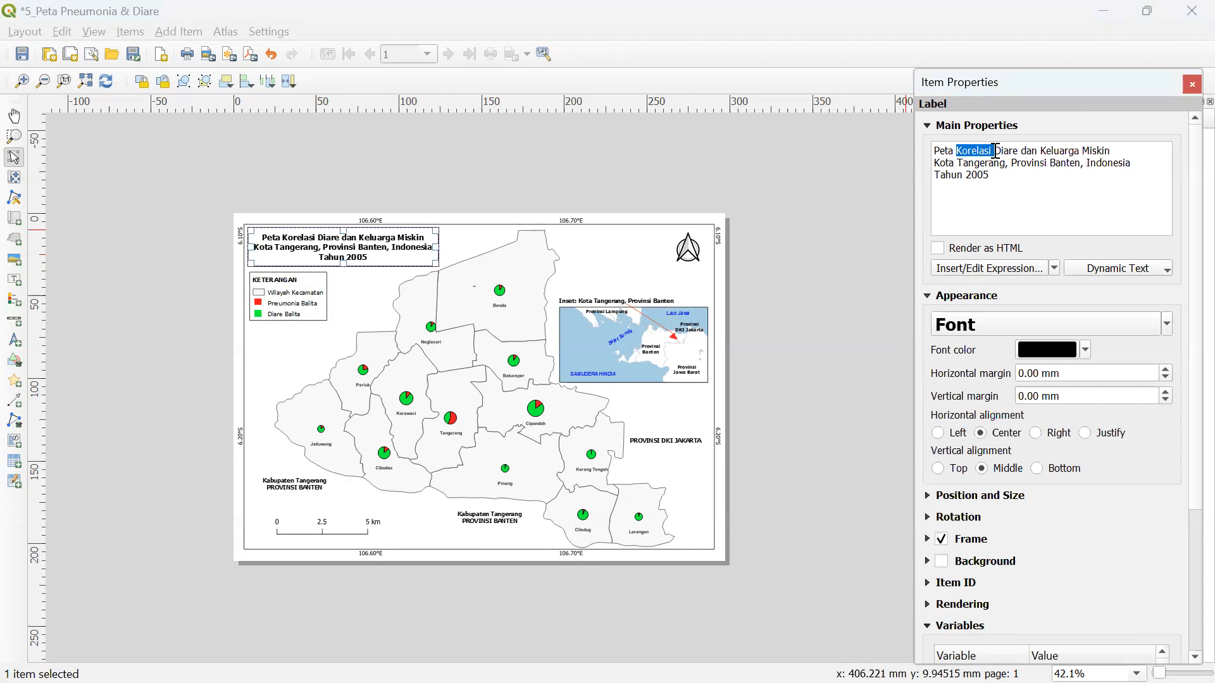
key(BackSpace)
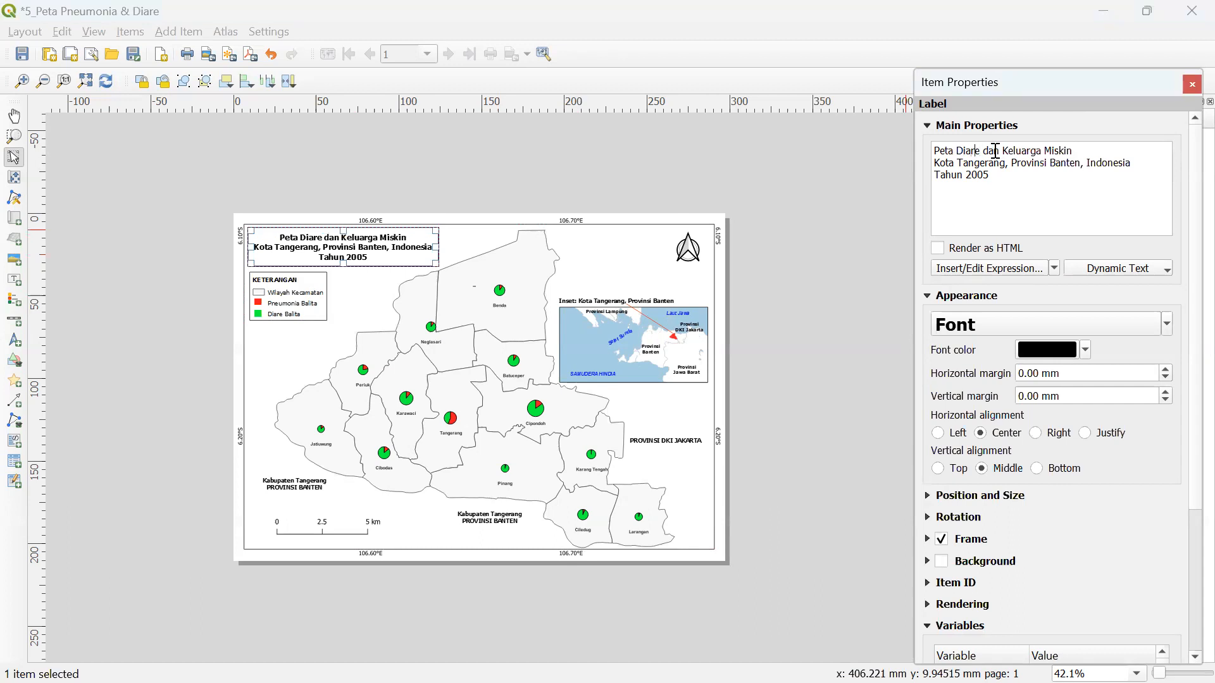
key(Left)
key(Left)
text(Pne)
text(umonia Ba)
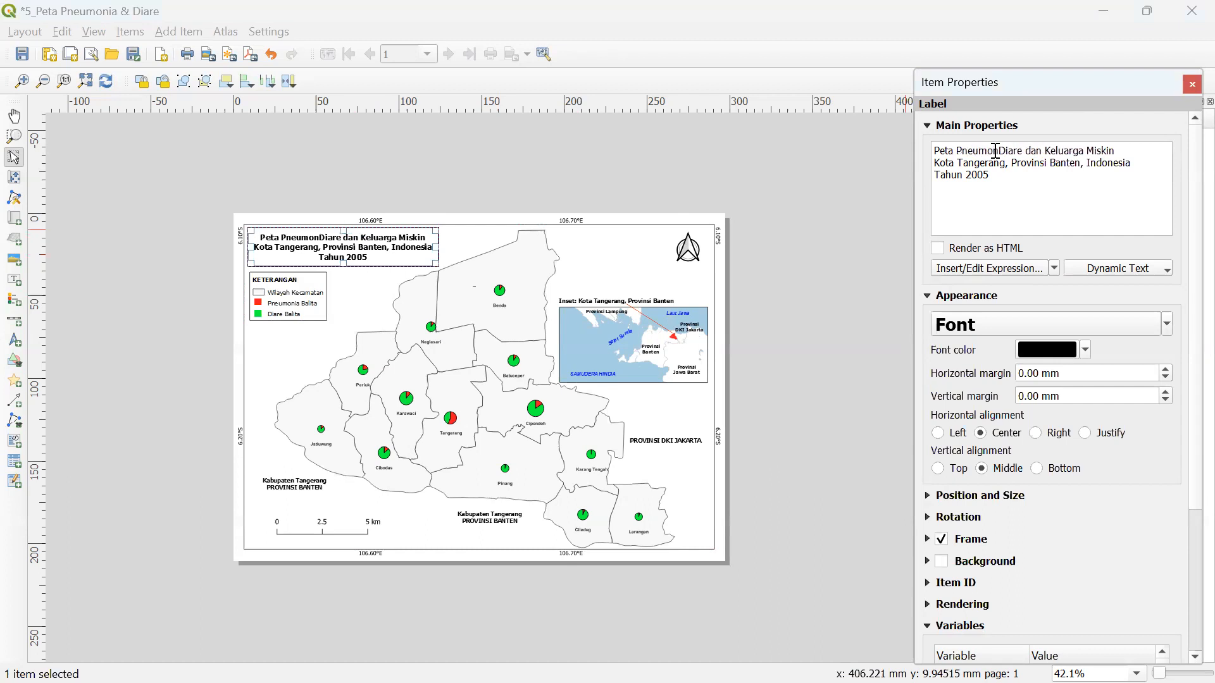
text(lita dan)
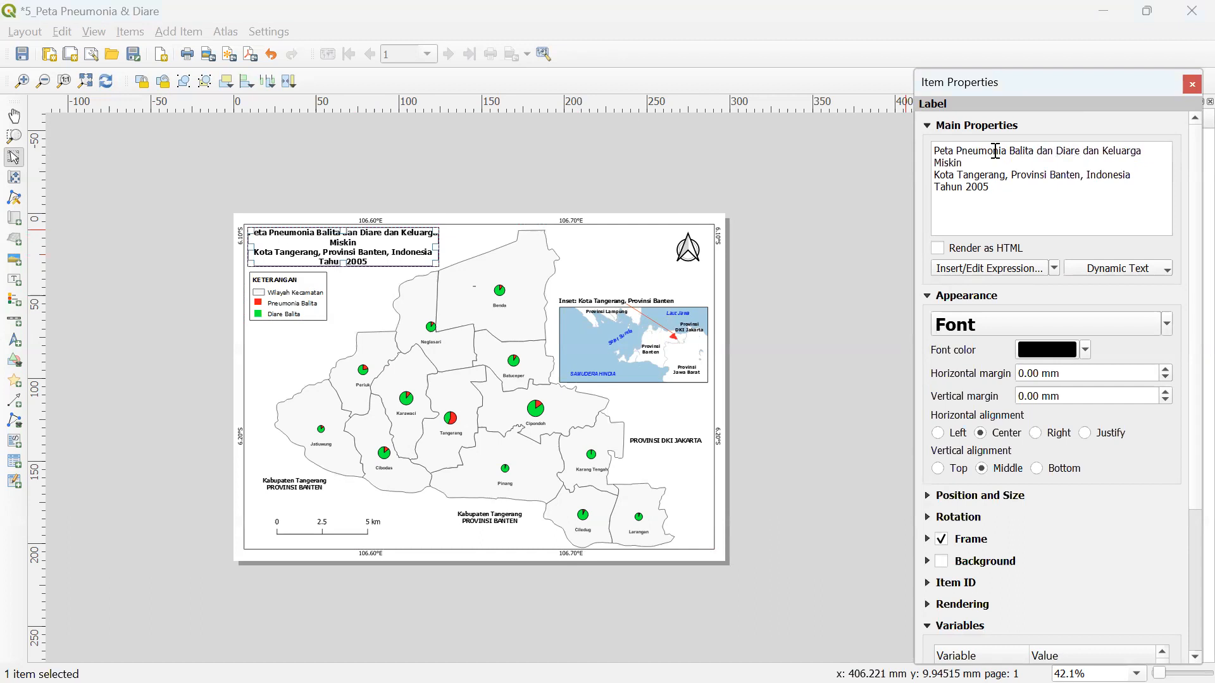
- Replace "dan Keluarga Miskin" with "Balita" so the title's first line reads "Peta Pneumonia Balita dan Diare Balita"
text(Balita)
key(Delete)
key(Delete)
key(Delete)
key(Delete)
key(Delete)
key(Delete)
key(Delete)
key(Delete)
key(Delete)
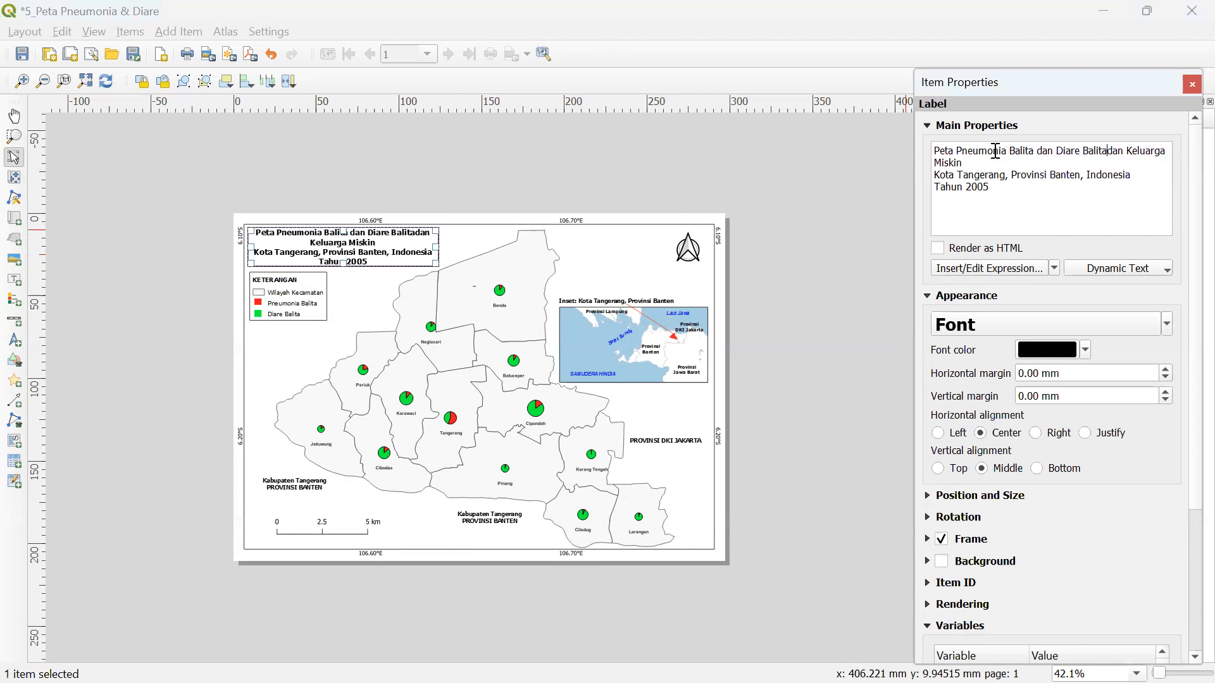
key(Delete)
key(Delete)
key(Delete)
key(Delete)
key(Delete)
key(Delete)
key(Delete)
key(Delete)
key(Delete)
key(Delete)
key(Delete)
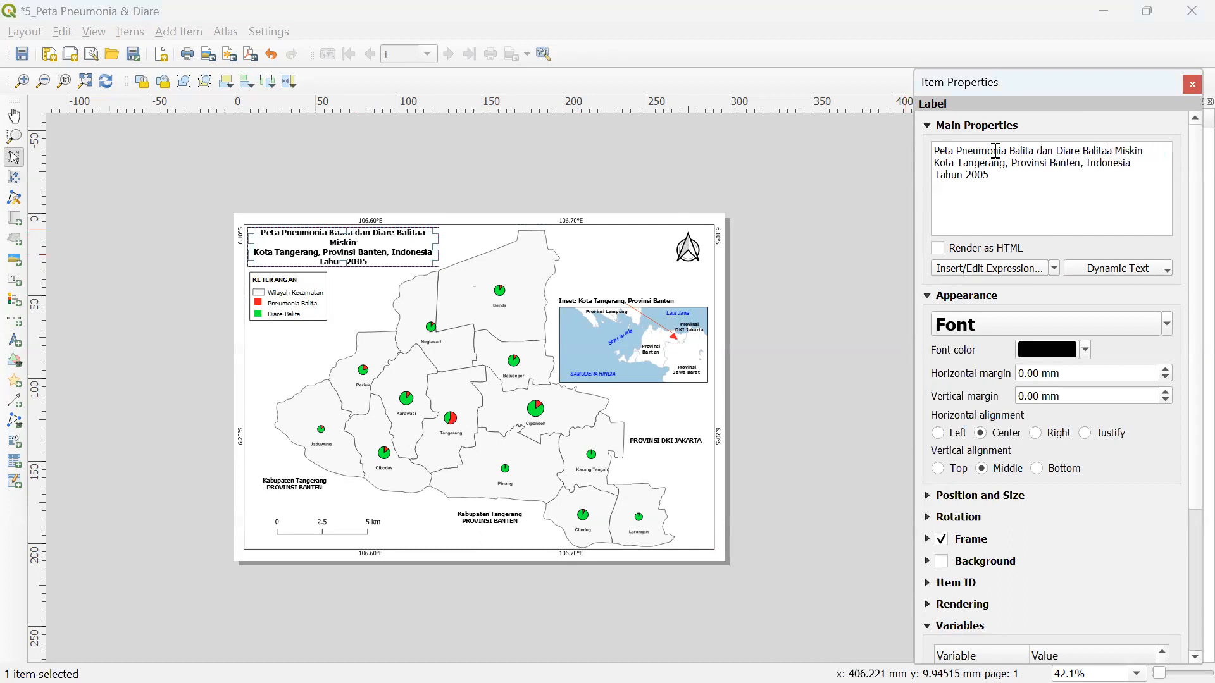
text(n)
key(BackSpace)
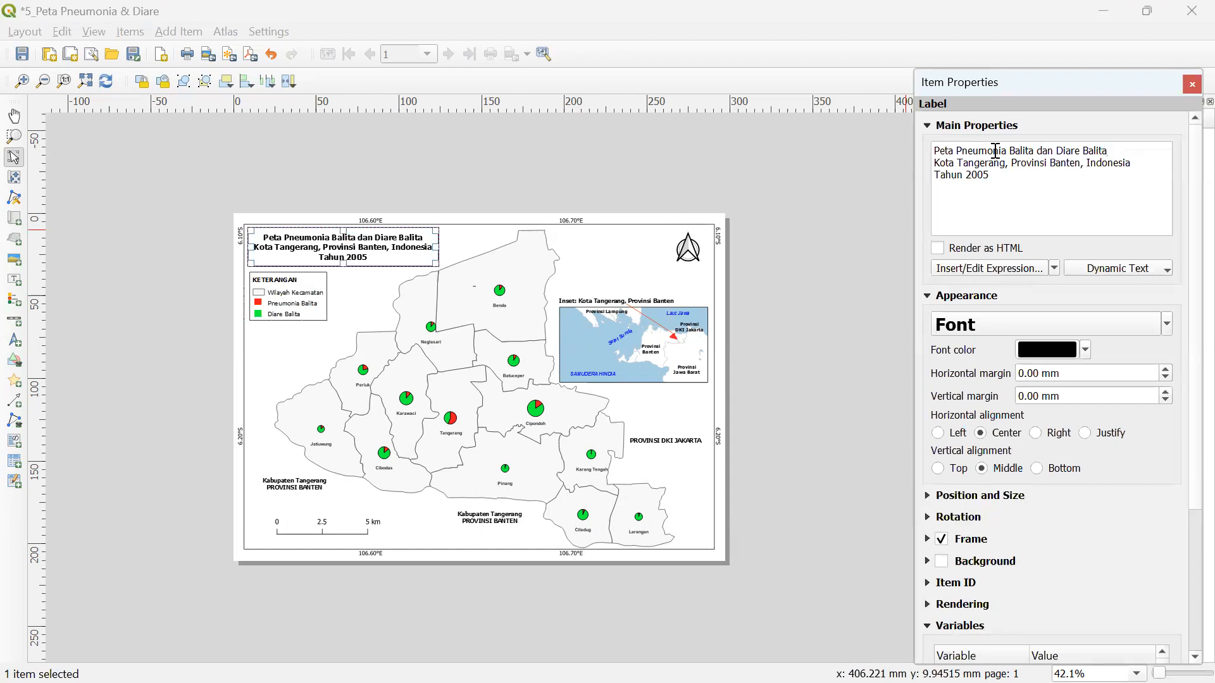
click(764, 182)
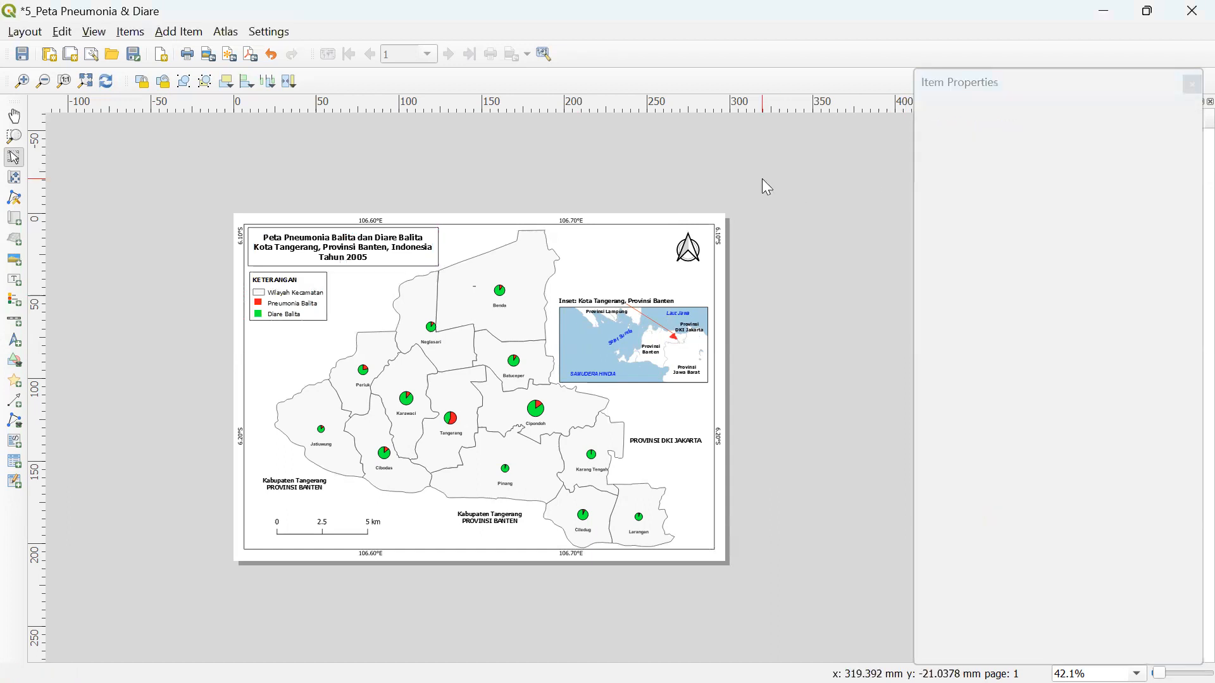
click(550, 277)
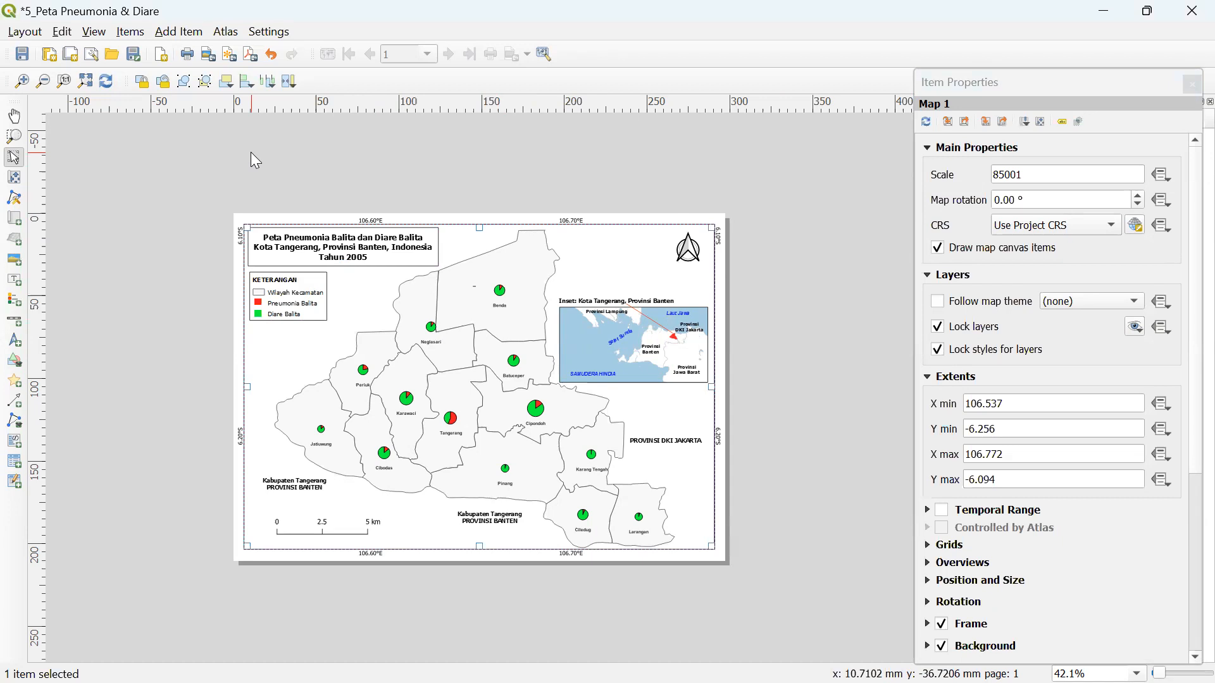
key(super+shift+s)
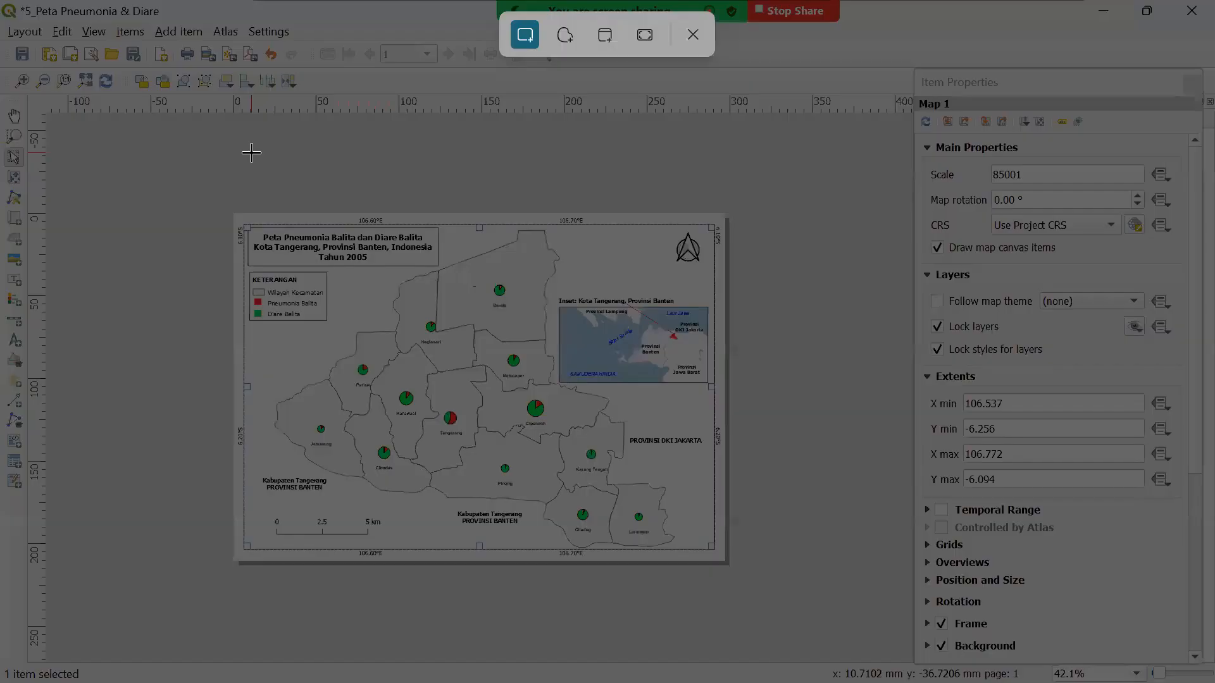
click(693, 34)
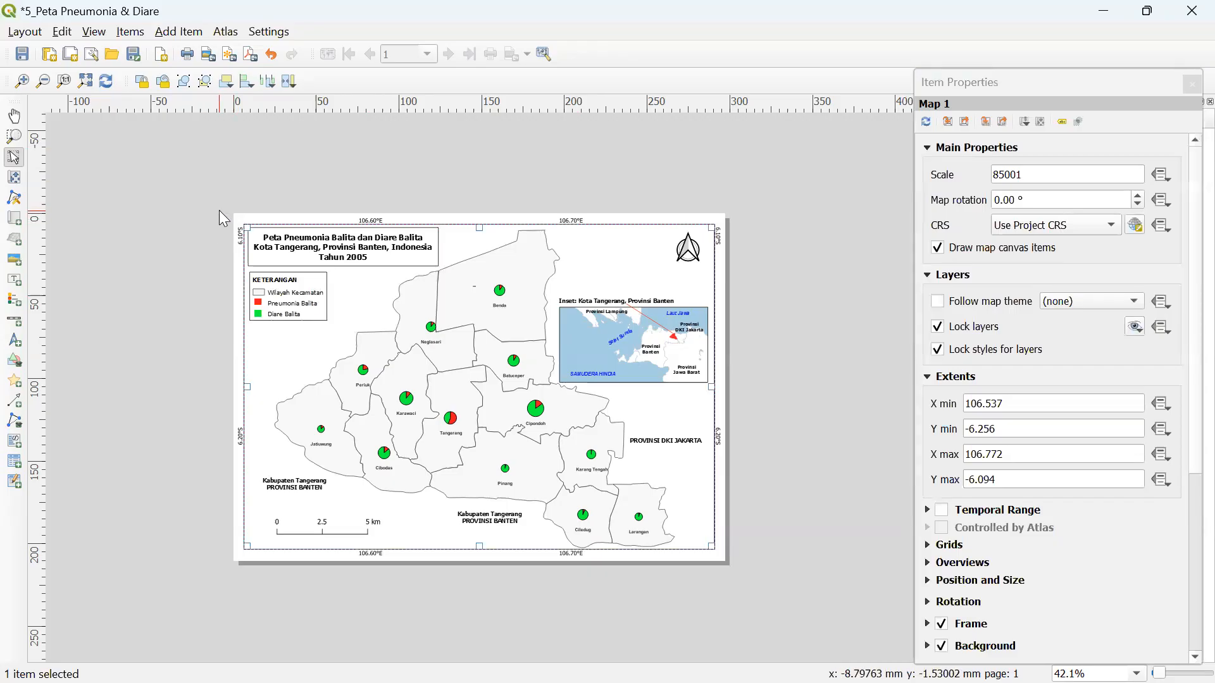
click(23, 33)
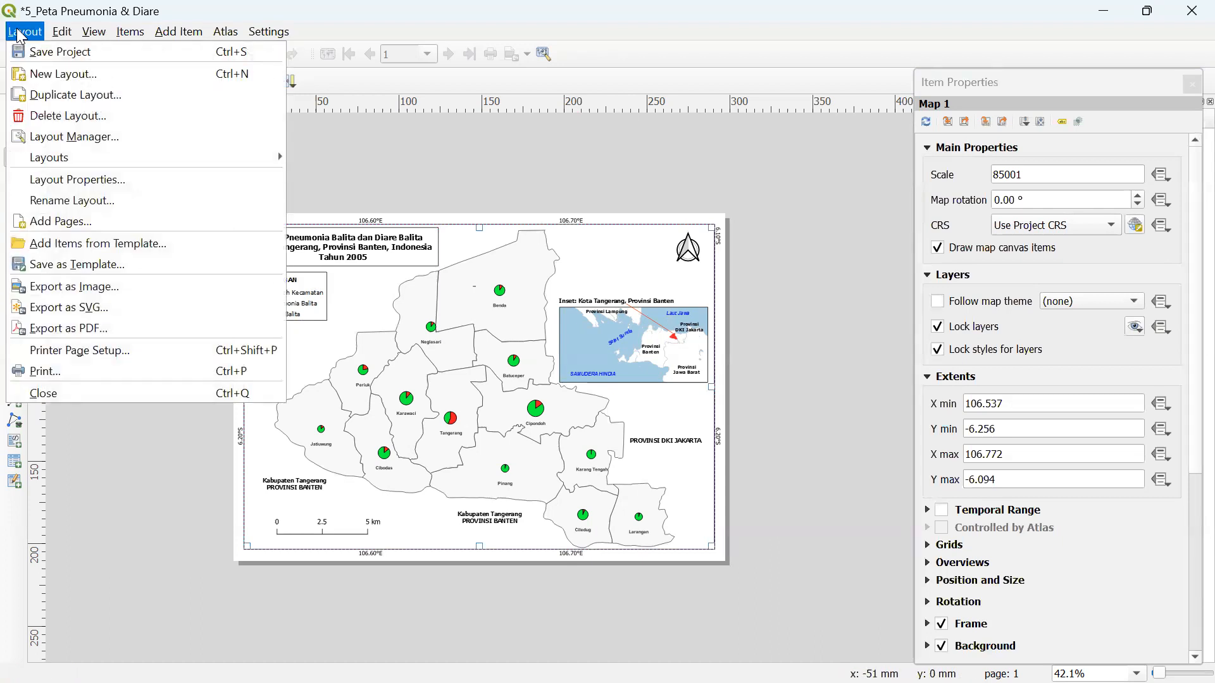
click(43, 287)
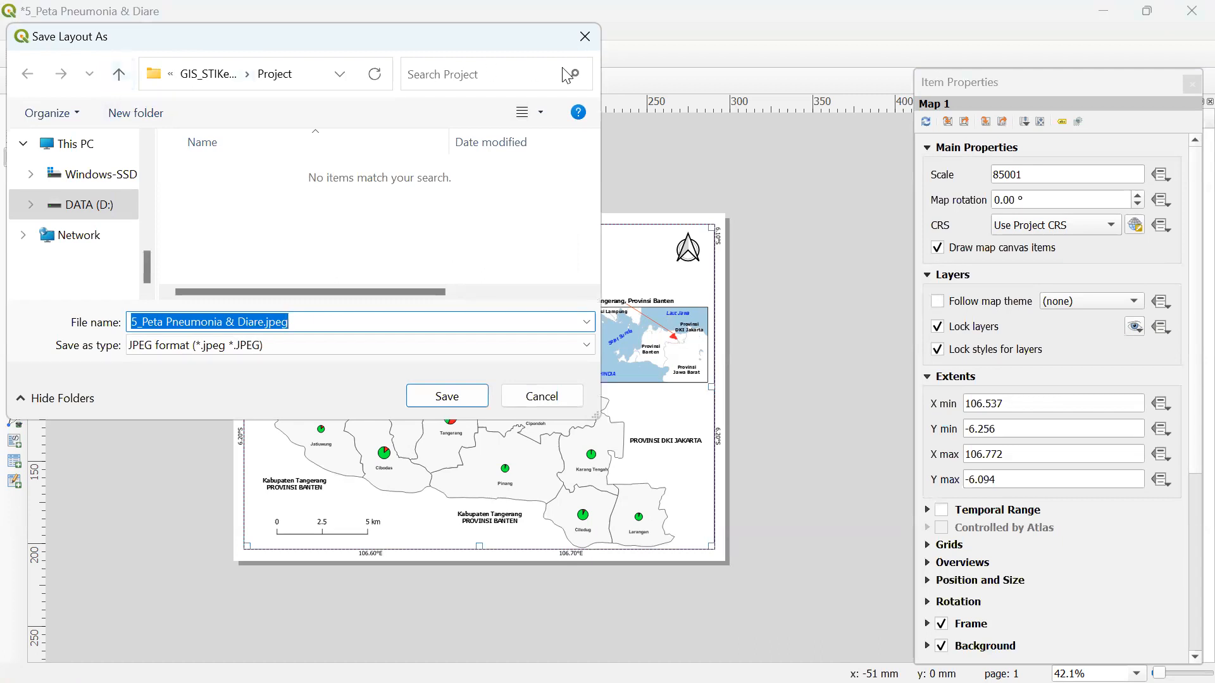
click(583, 37)
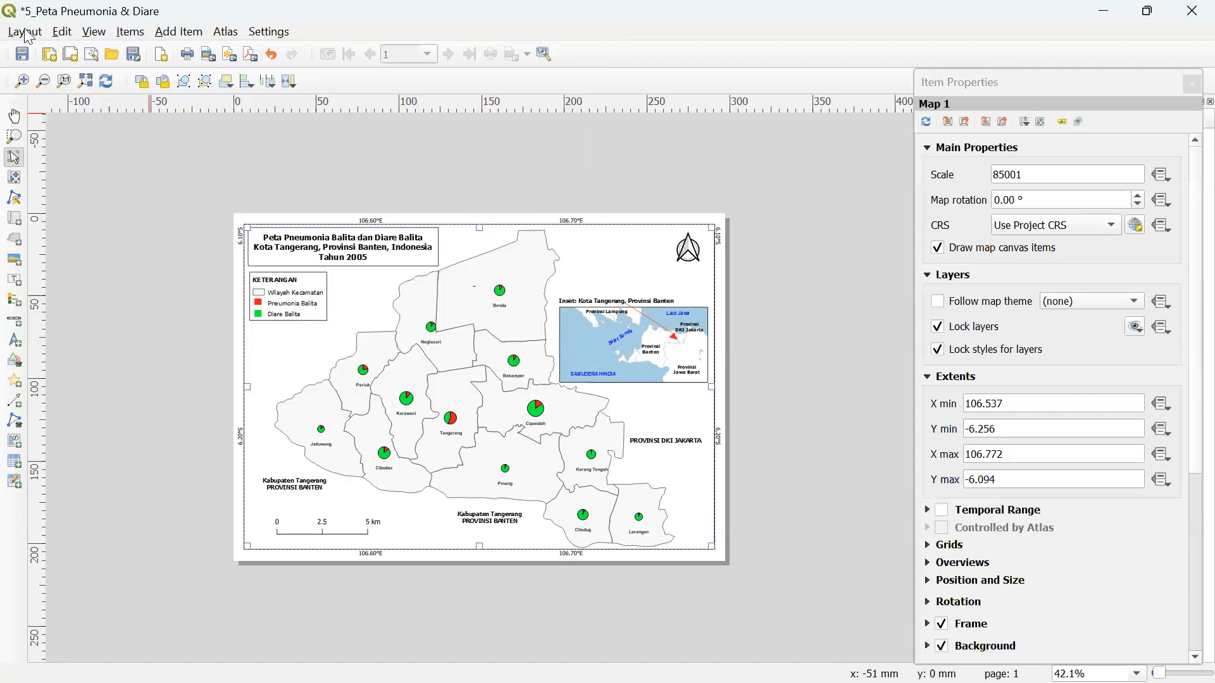
- Export the Pneumonia & Diare layout as the image "5_Peta Pneumonia & Diare.jpeg" in the JPEG folder at 1000 dpi
click(24, 33)
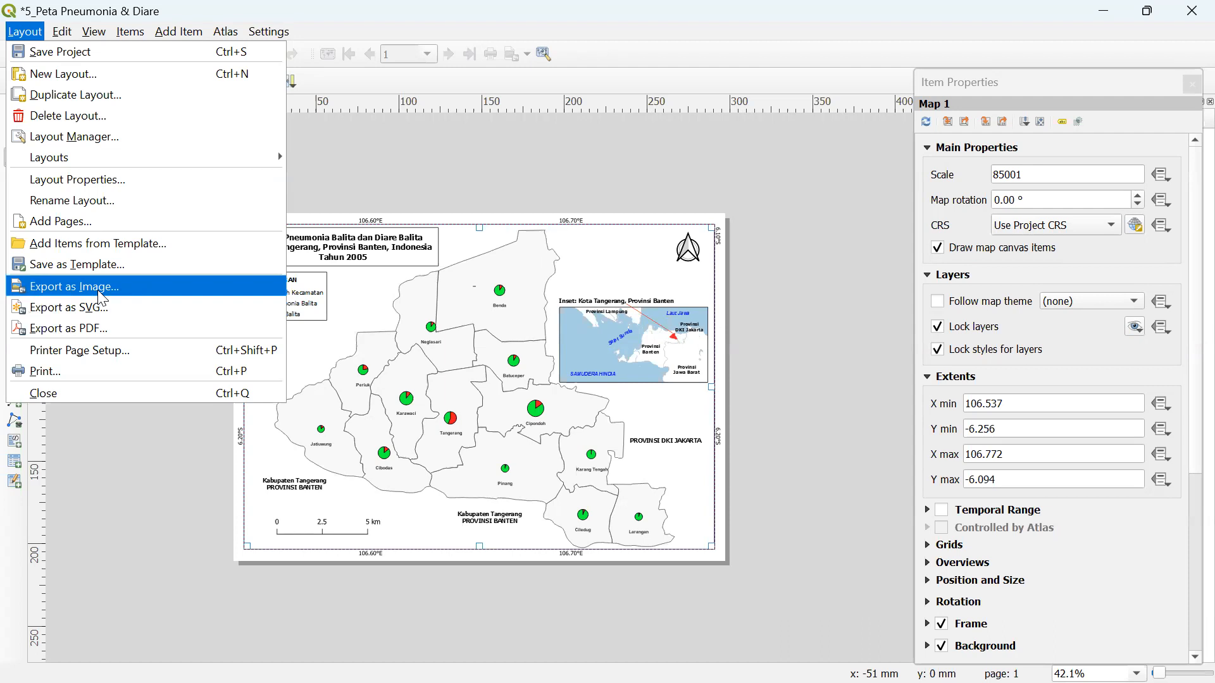
click(101, 295)
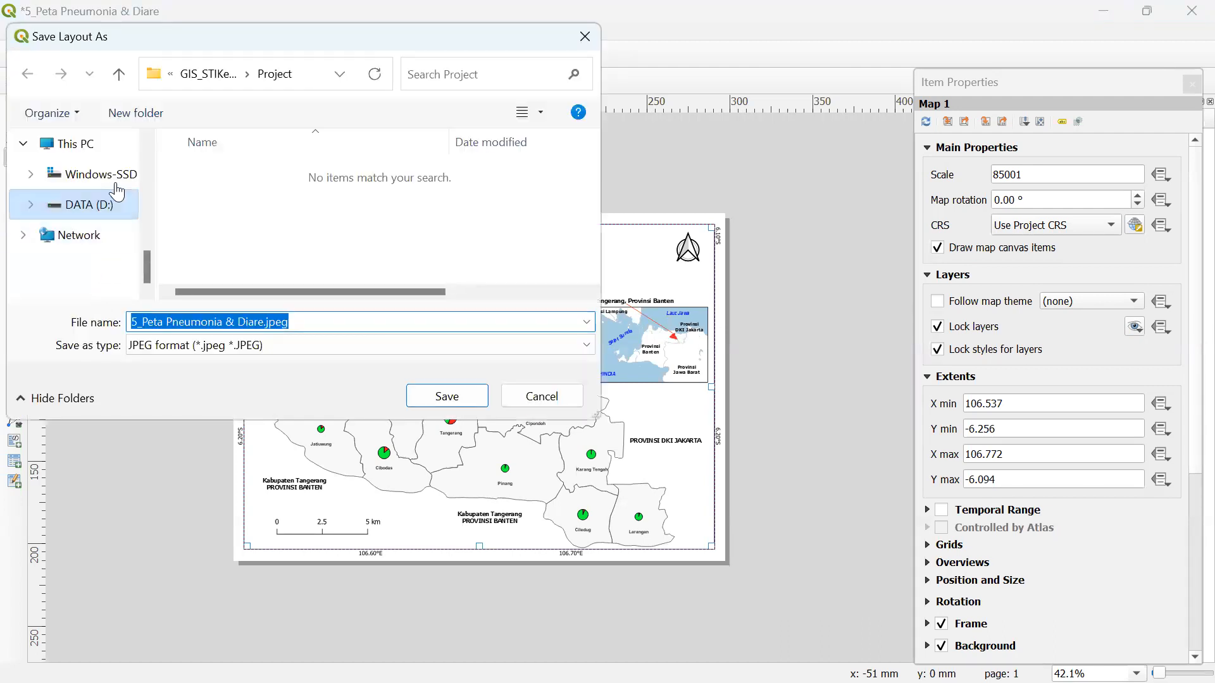
click(298, 79)
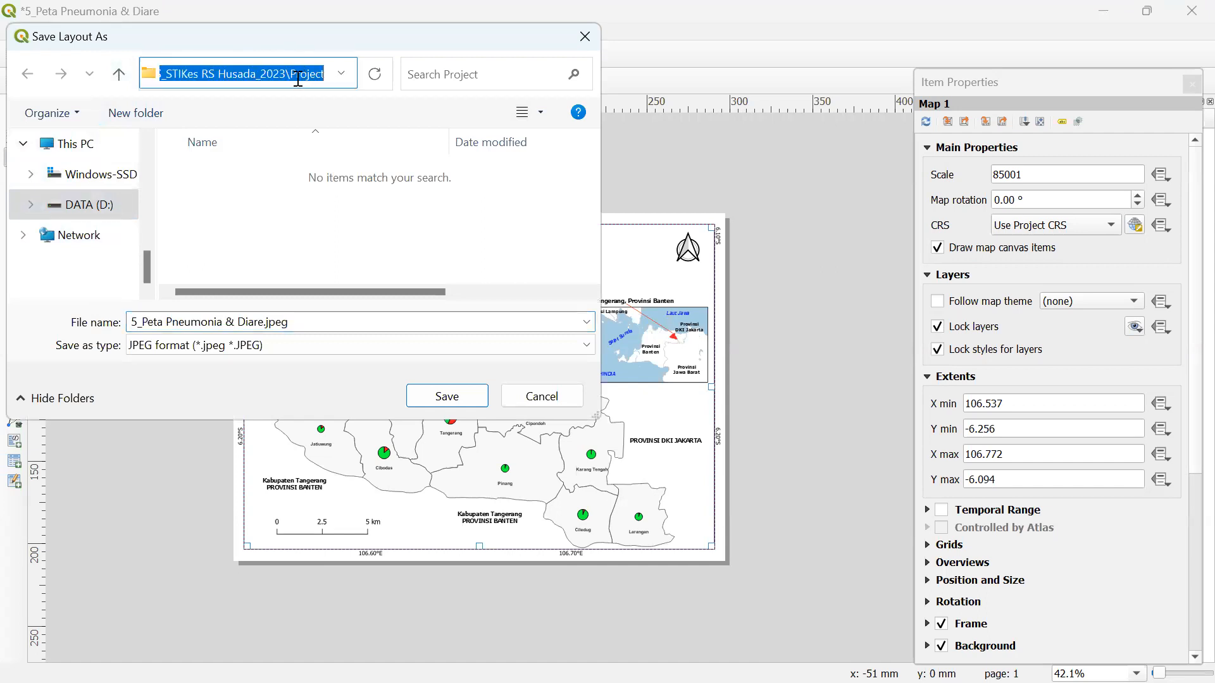
click(118, 73)
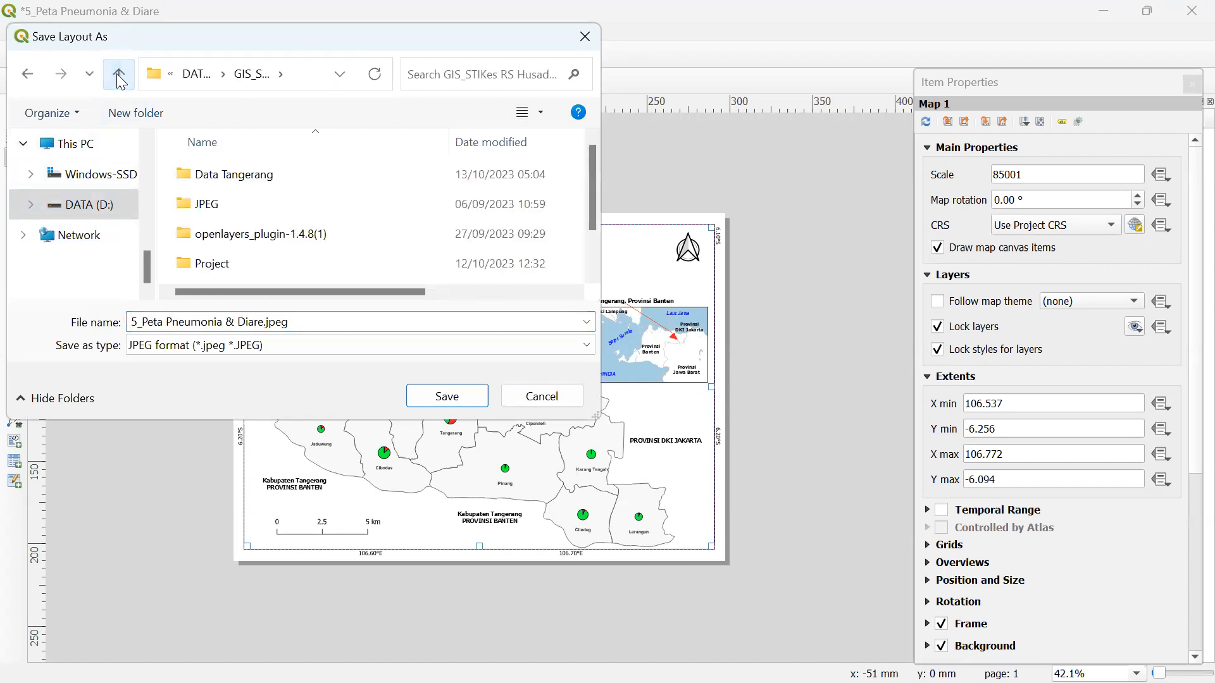
double_click(202, 204)
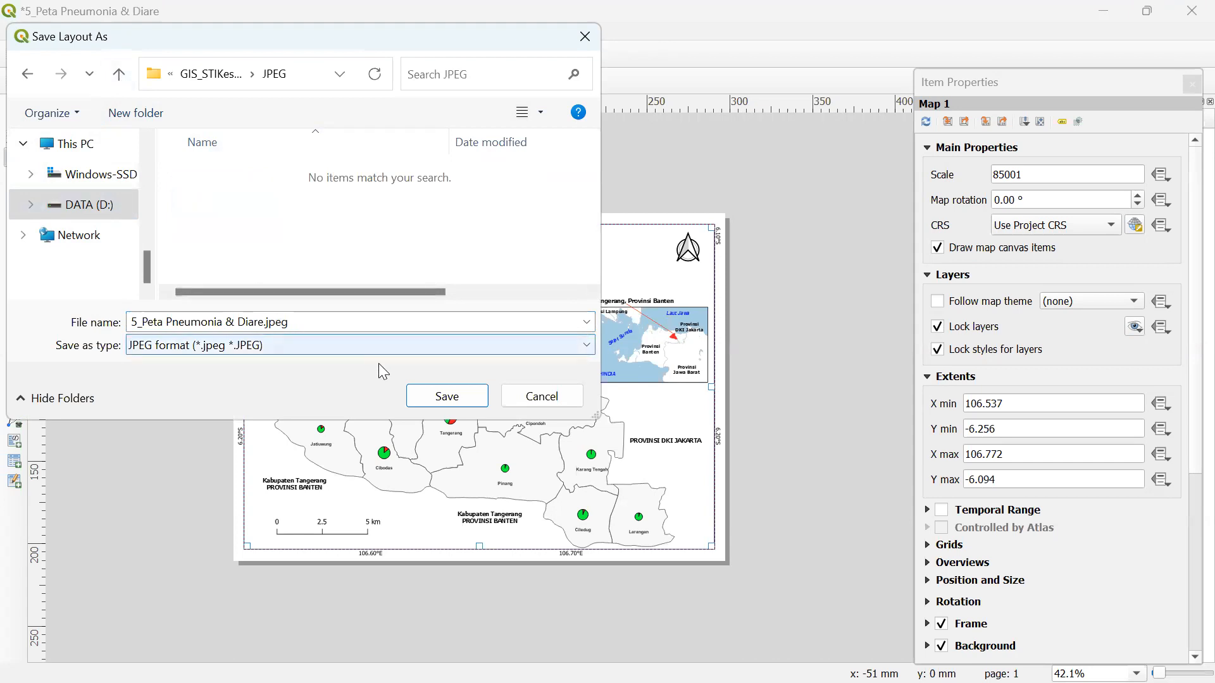
click(439, 393)
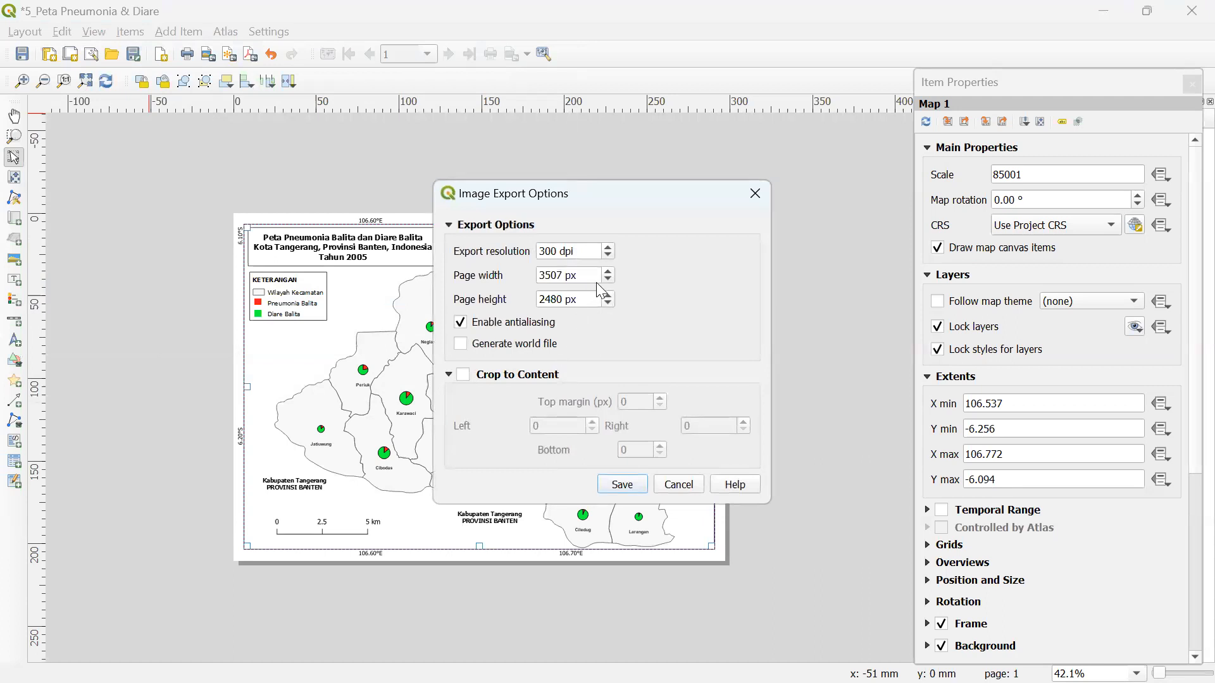
double_click(597, 249)
text(1000)
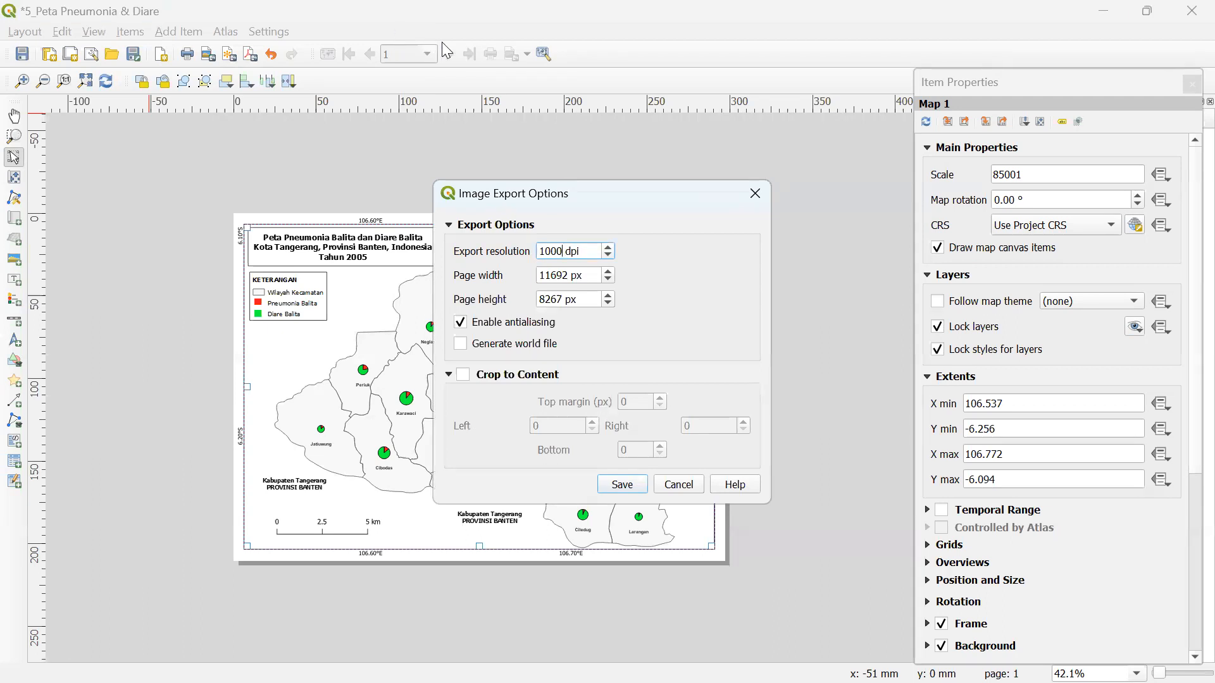
click(617, 486)
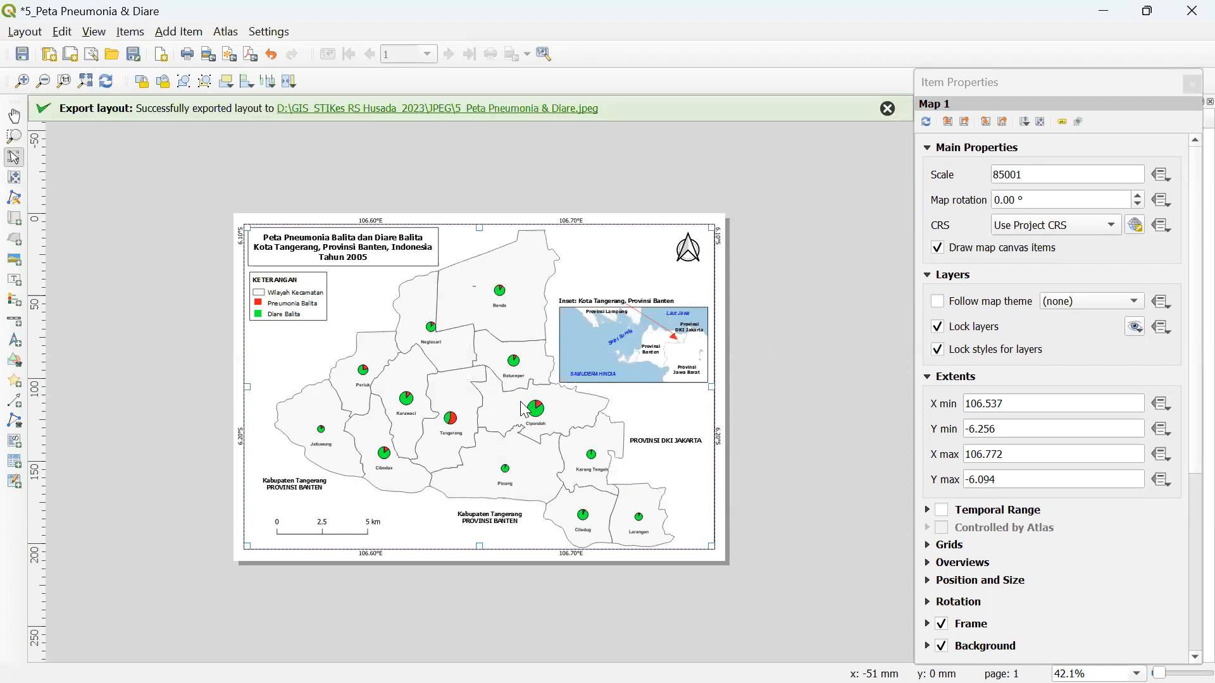
- Switch to the 1_Peta Diare layout and export it as "1_Peta Diare.jpeg" in the JPEG folder at 1000 dpi
mouse_move(324, 661)
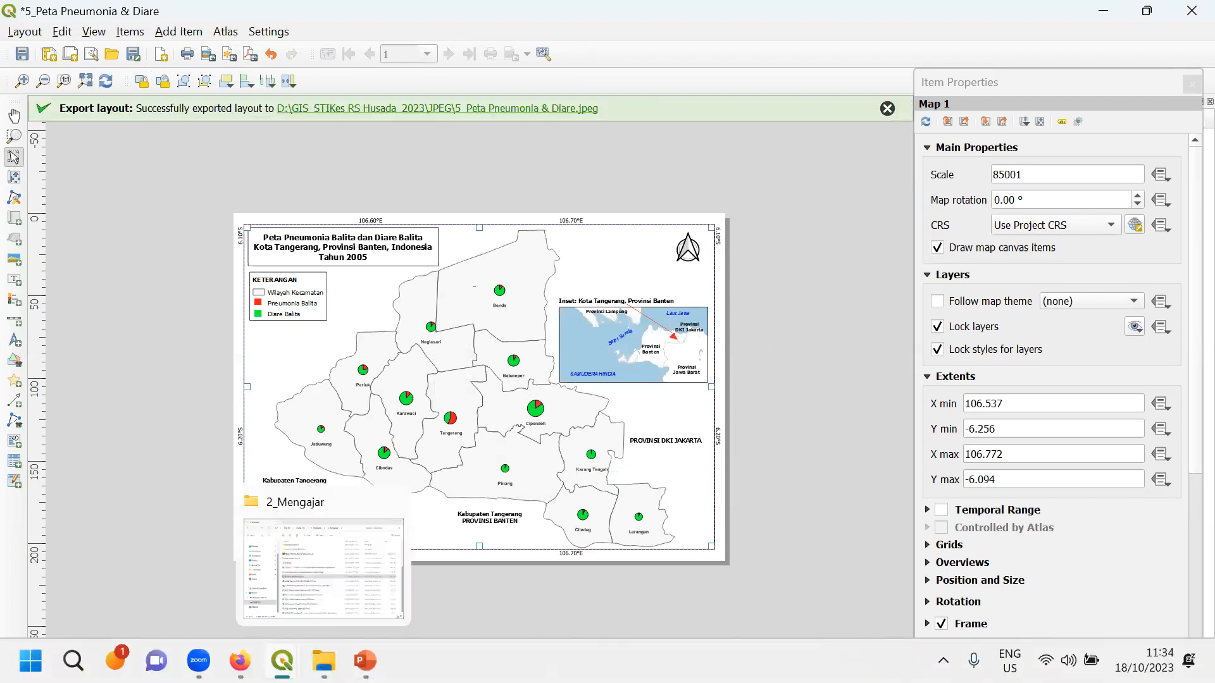
mouse_move(283, 660)
click(297, 580)
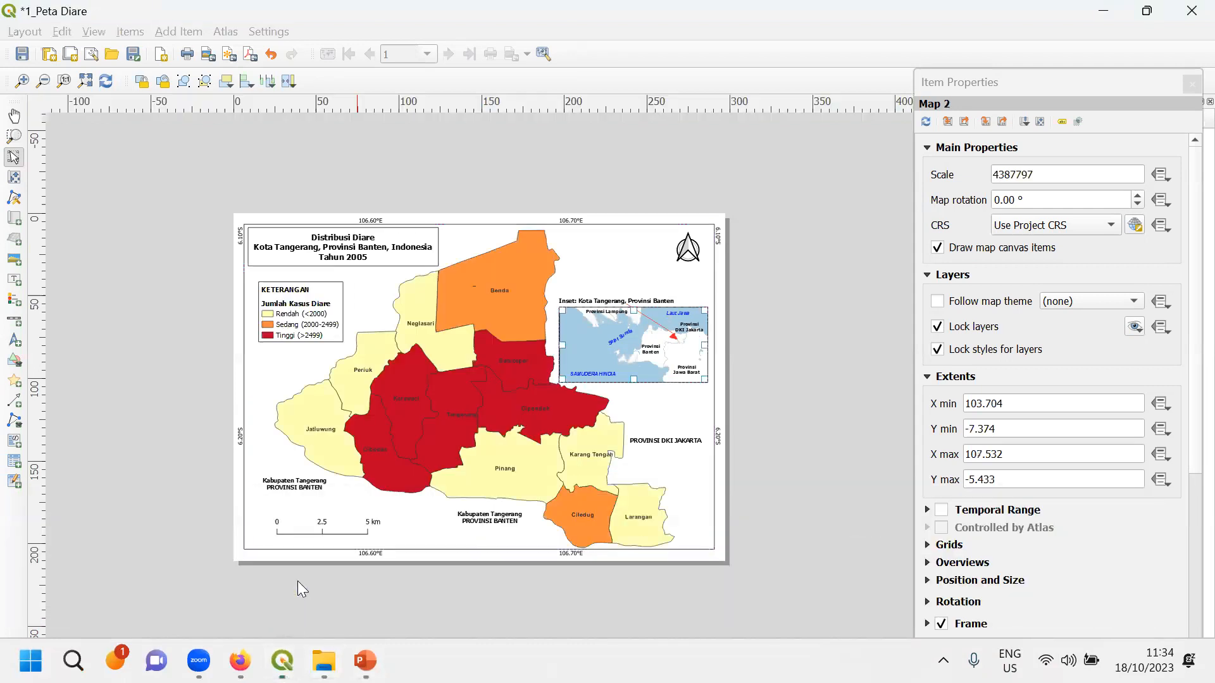
click(25, 31)
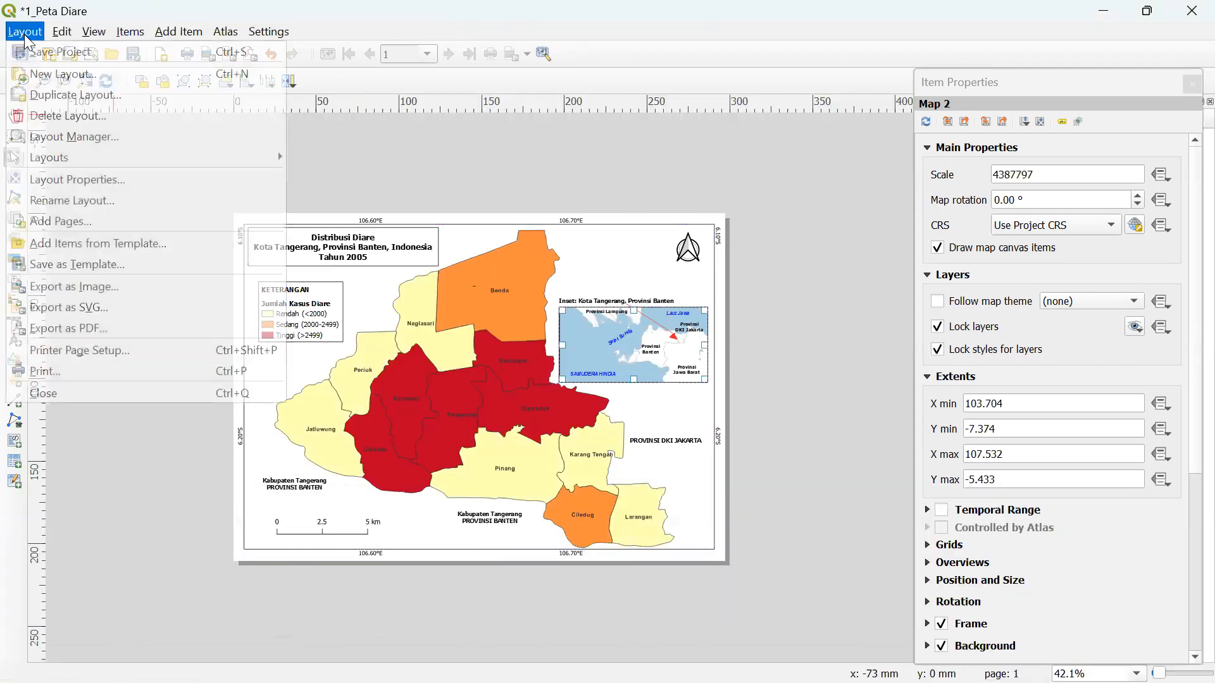
click(49, 285)
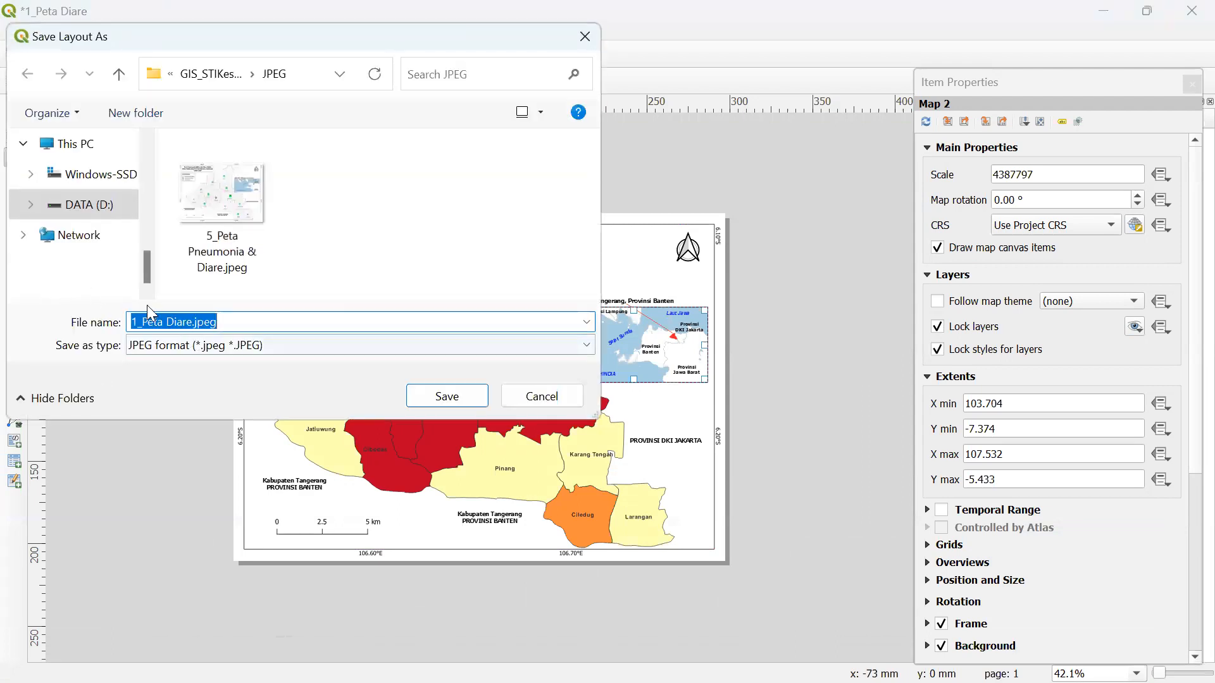
click(452, 402)
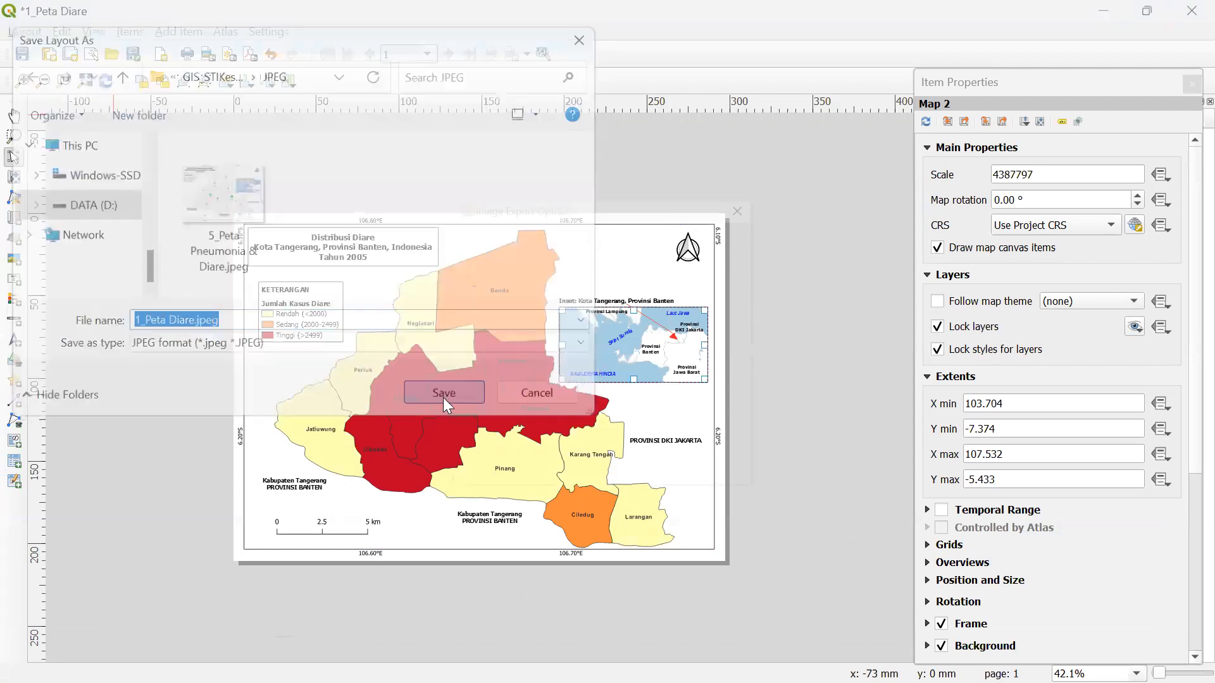
double_click(578, 253)
text(10)
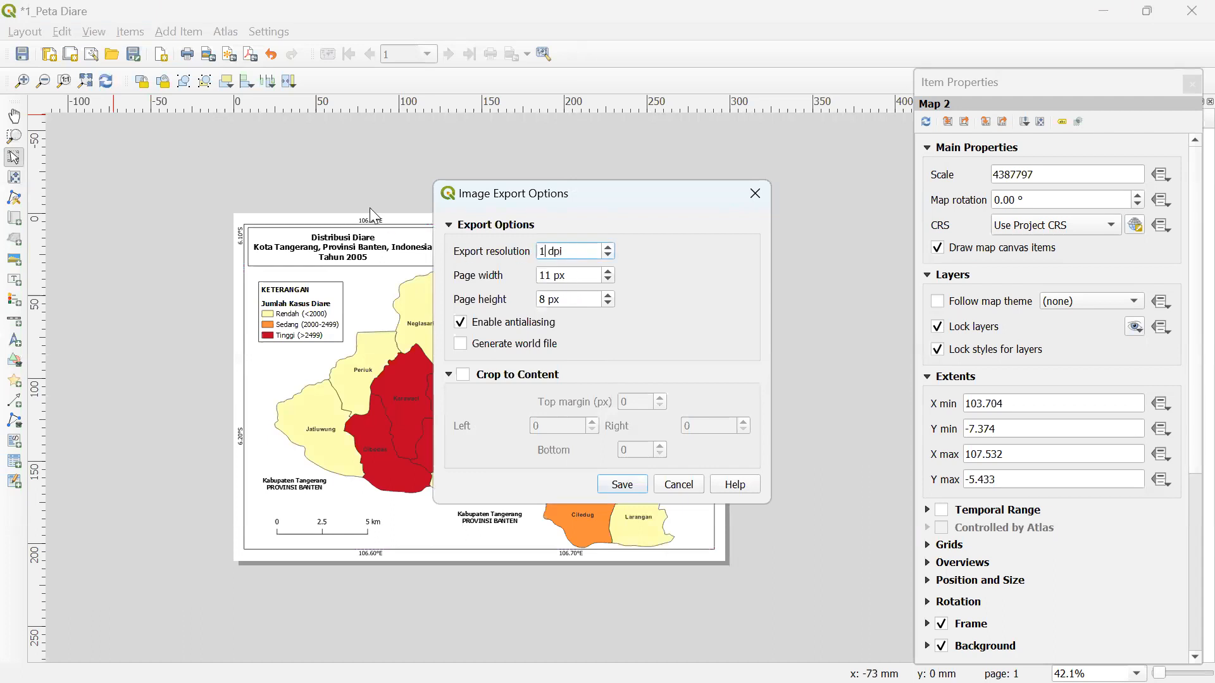
text(00)
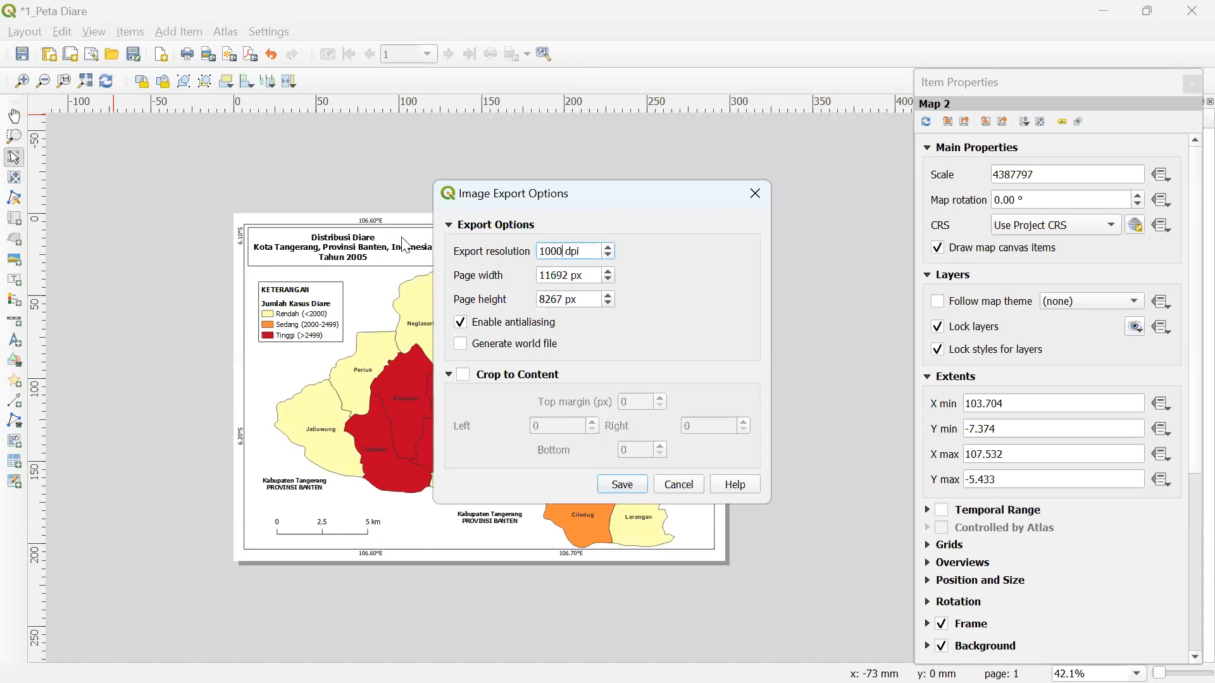
click(636, 484)
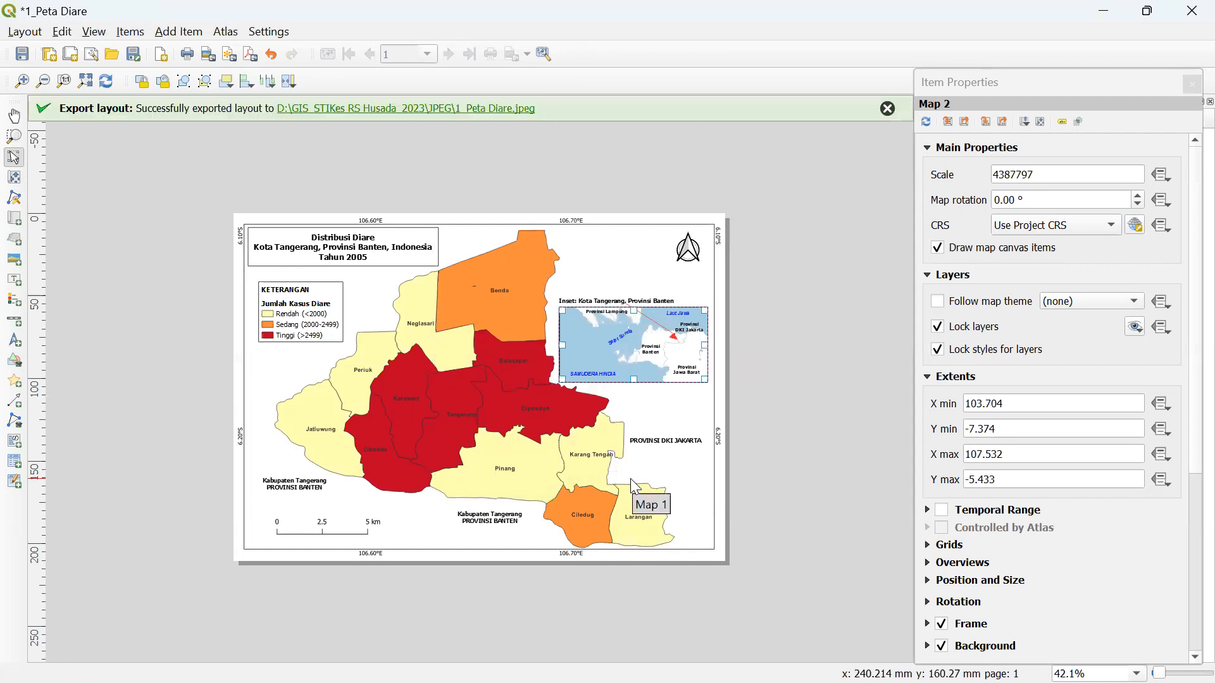
- Switch to the 2_Peta Keluarga Miskin layout and move its legend slightly toward the map frame's left edge
mouse_move(481, 682)
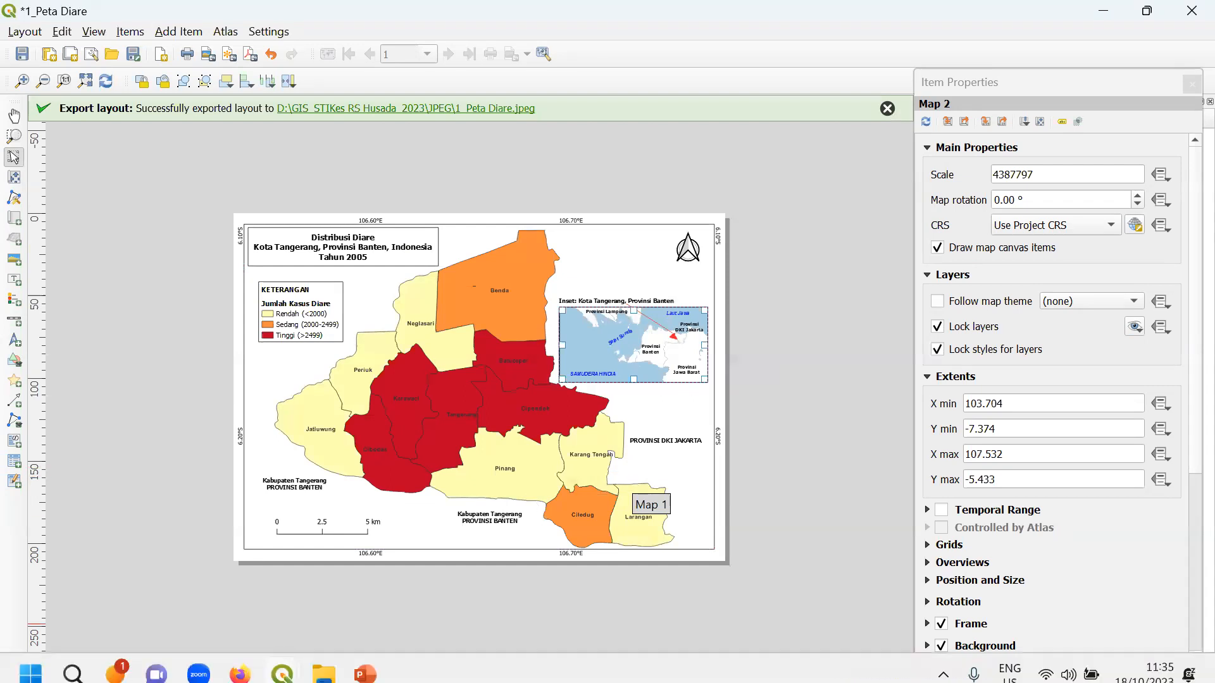
mouse_move(365, 660)
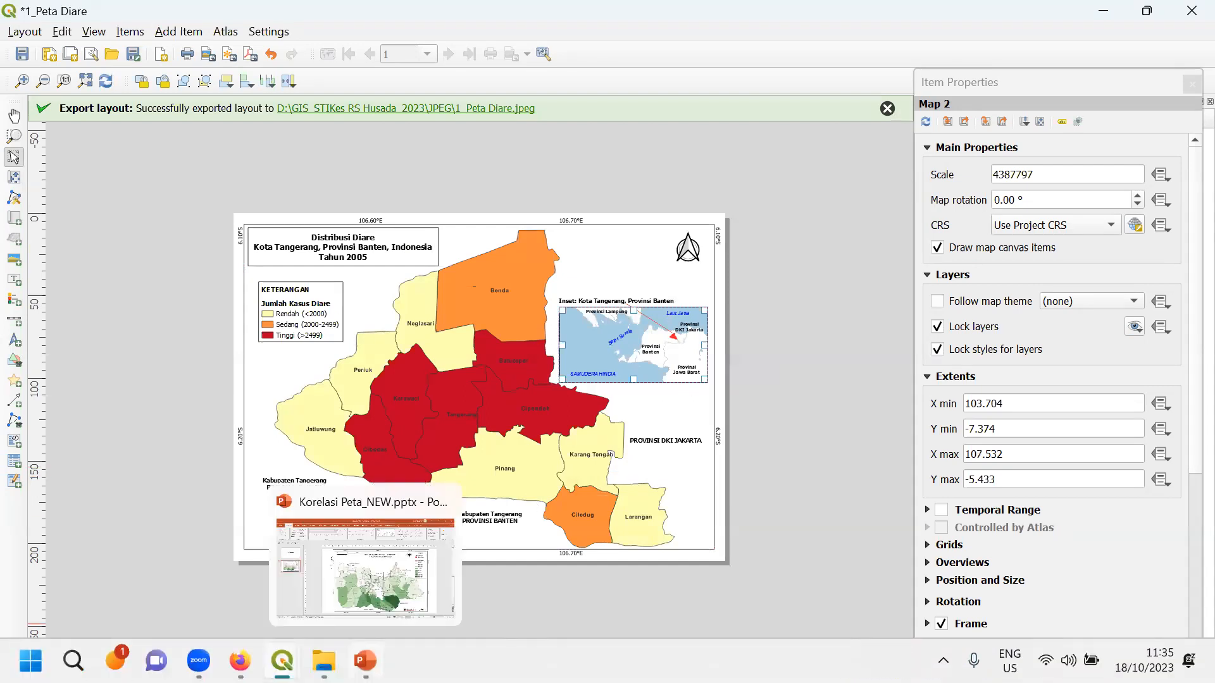
mouse_move(282, 660)
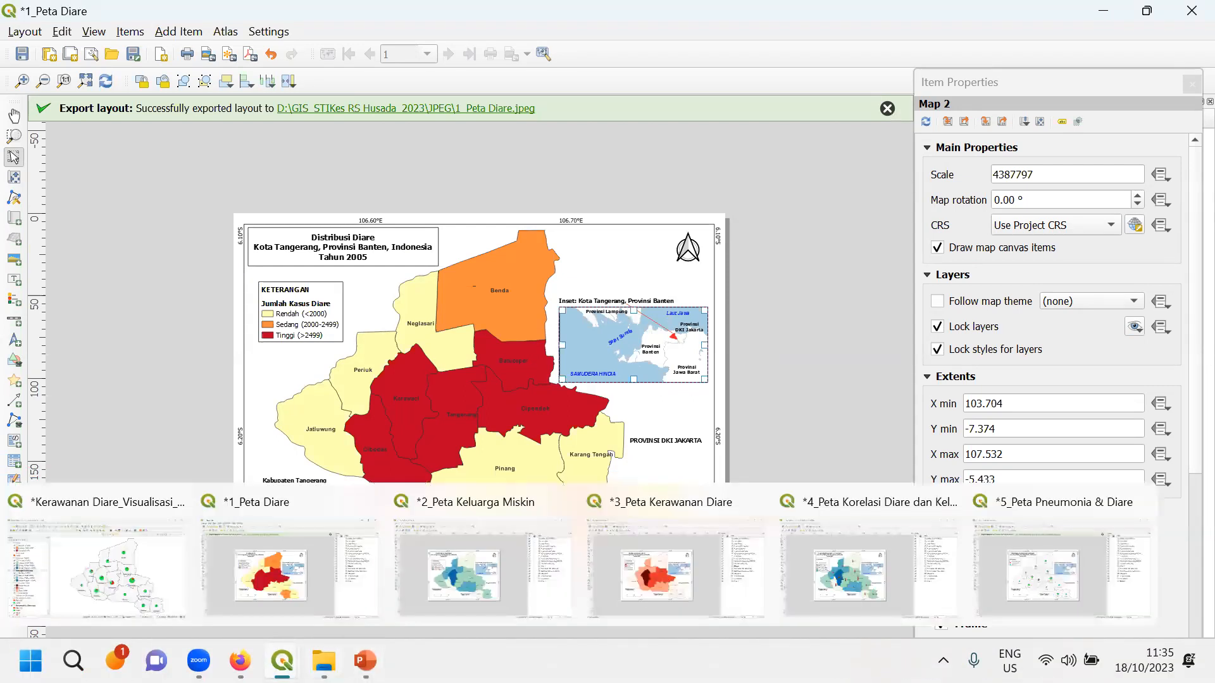
click(467, 563)
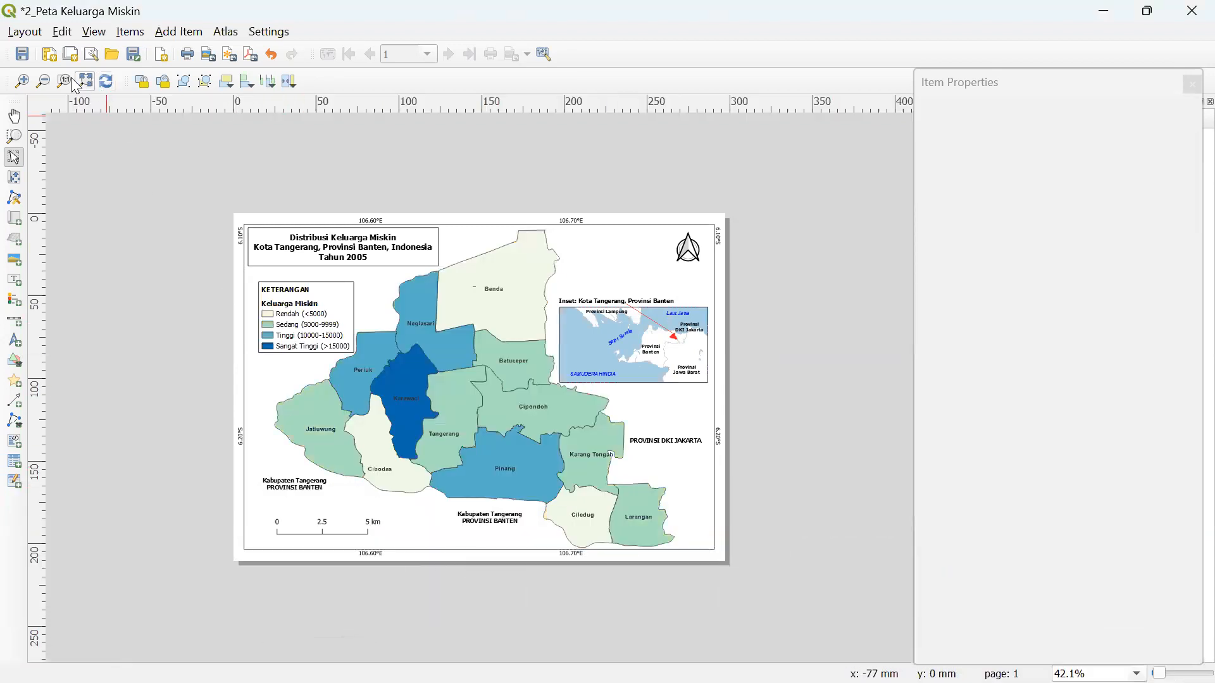
click(286, 309)
drag(287, 309, 279, 308)
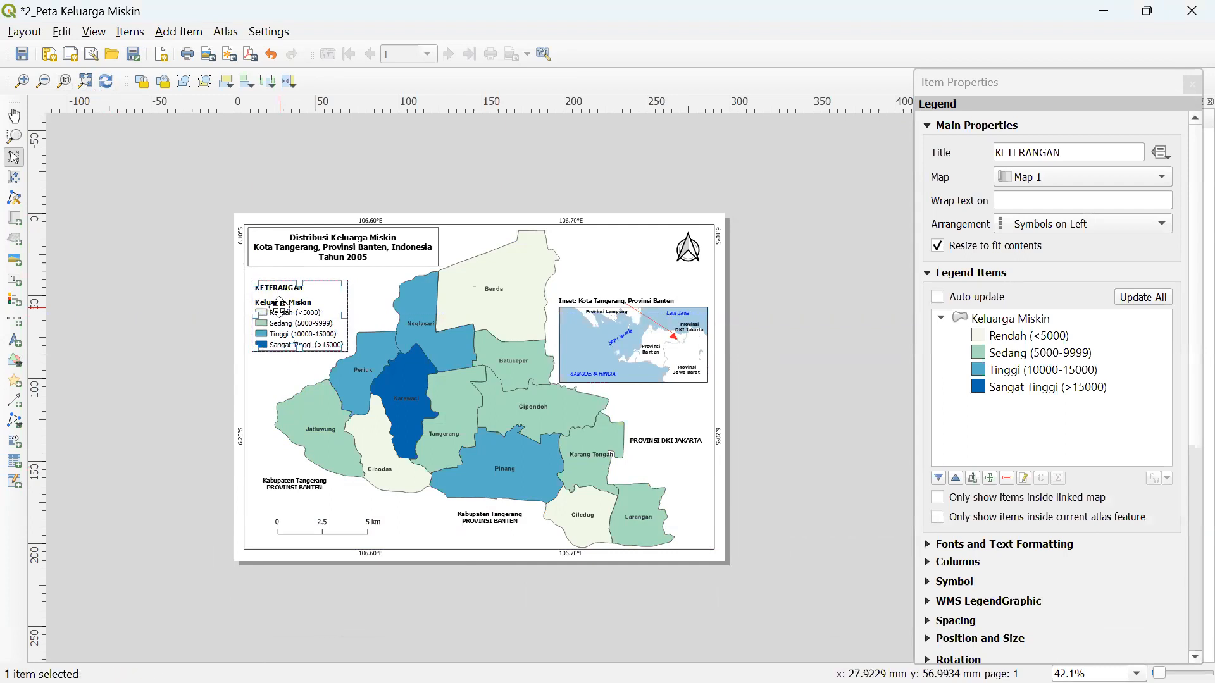
- Export the layout as the image "2_Peta Keluarga Miskin.jpeg" in the JPEG folder at 1000 dpi
click(33, 31)
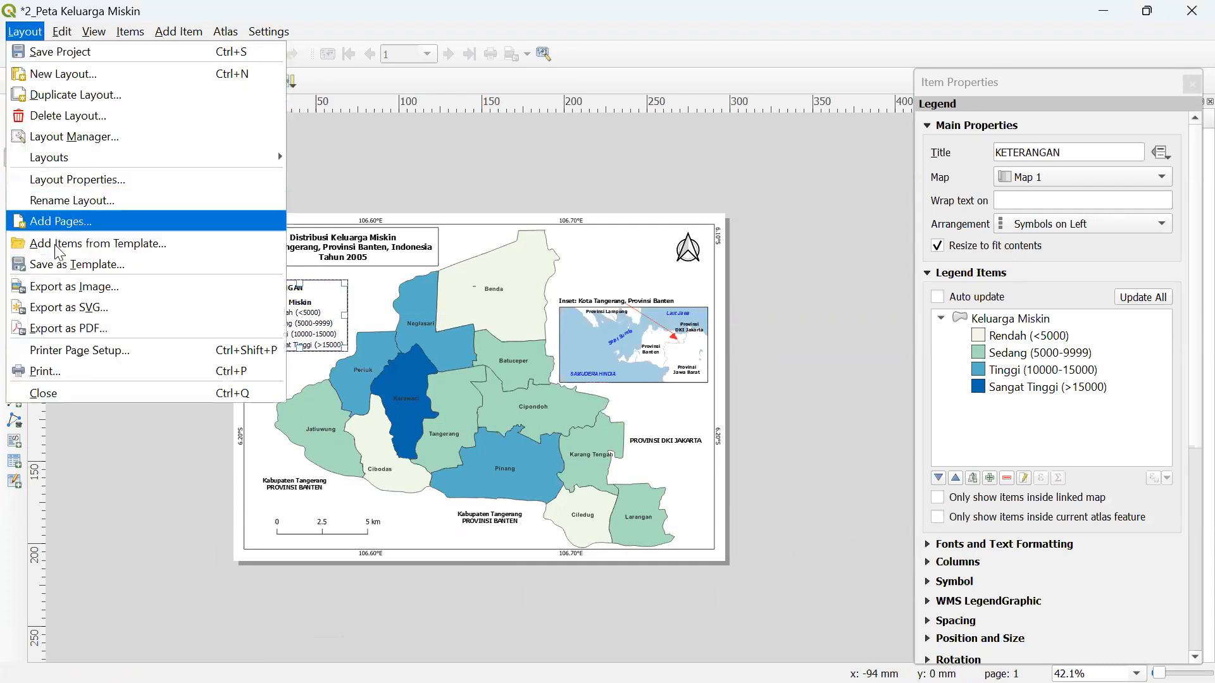
click(59, 283)
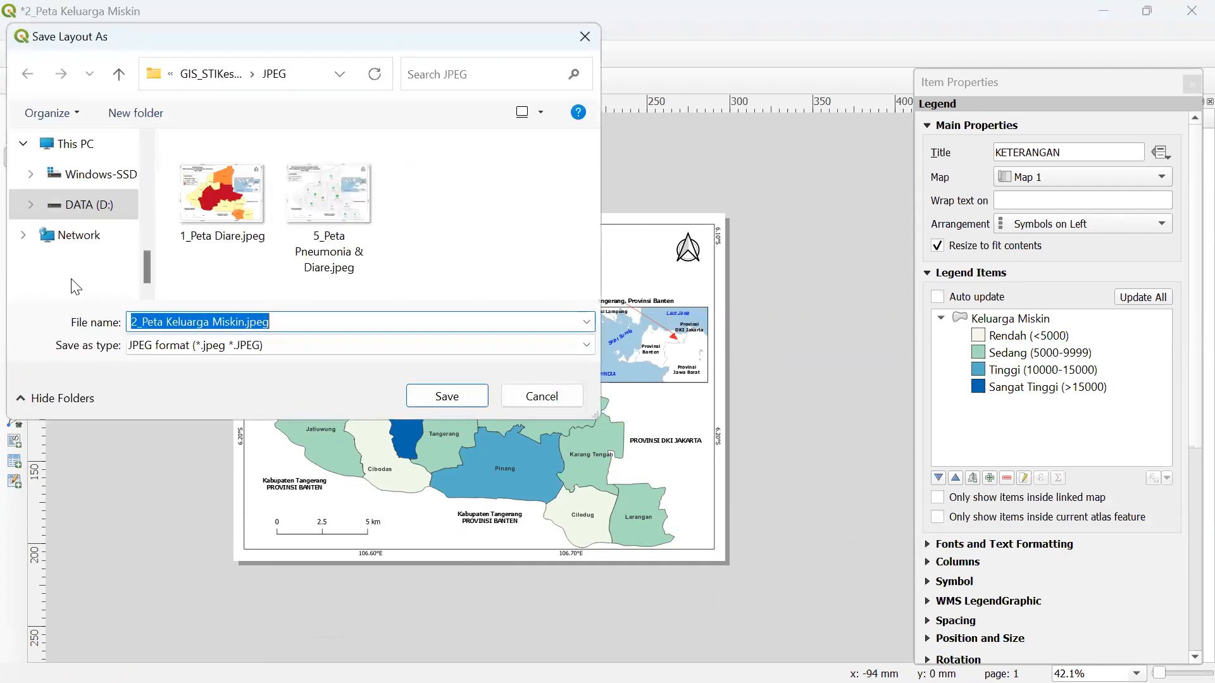
click(428, 390)
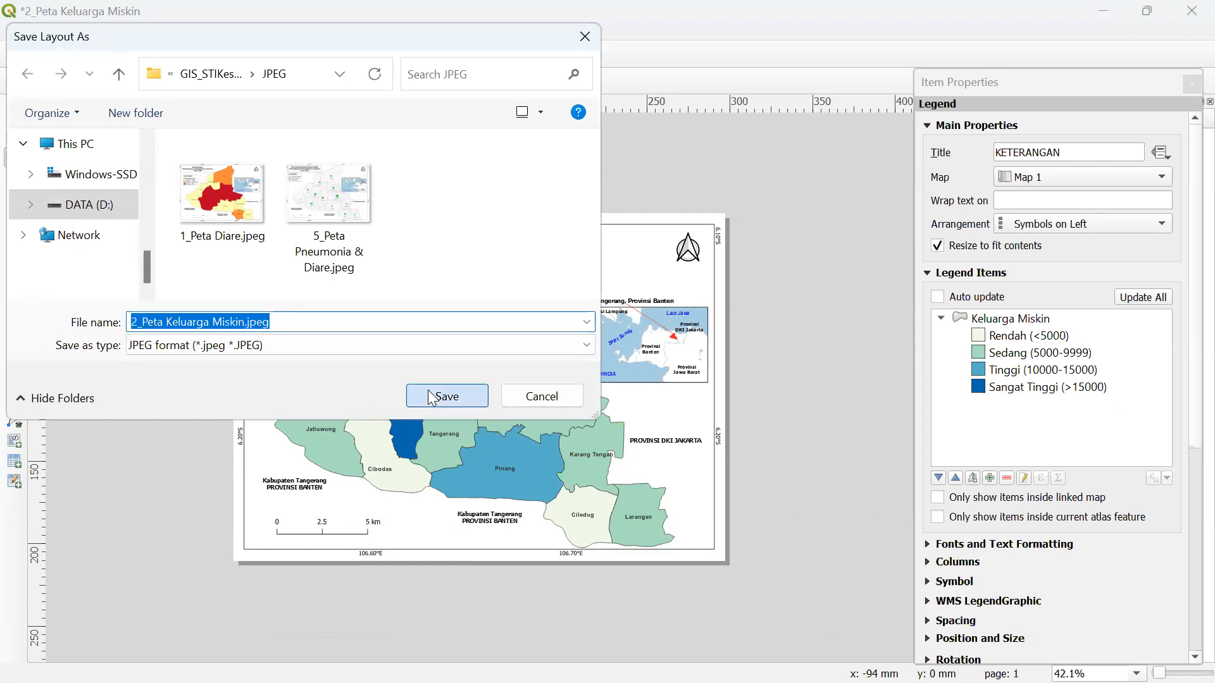
drag(586, 254, 517, 250)
text(1000 dpi)
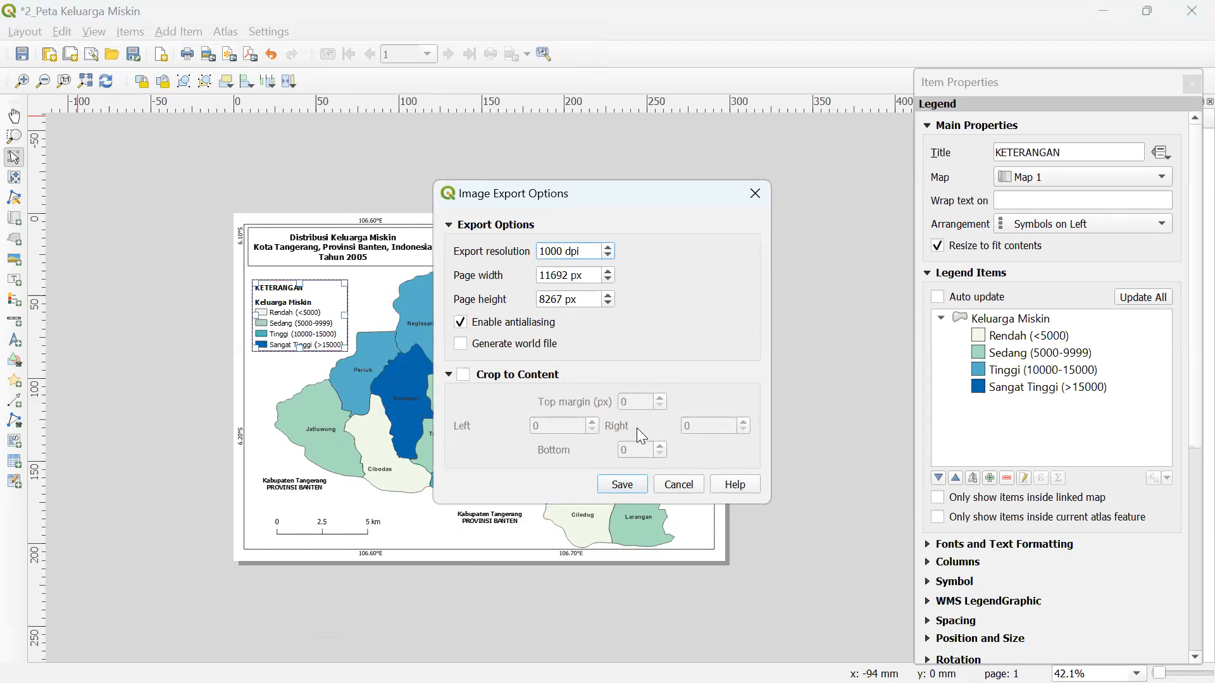
click(622, 485)
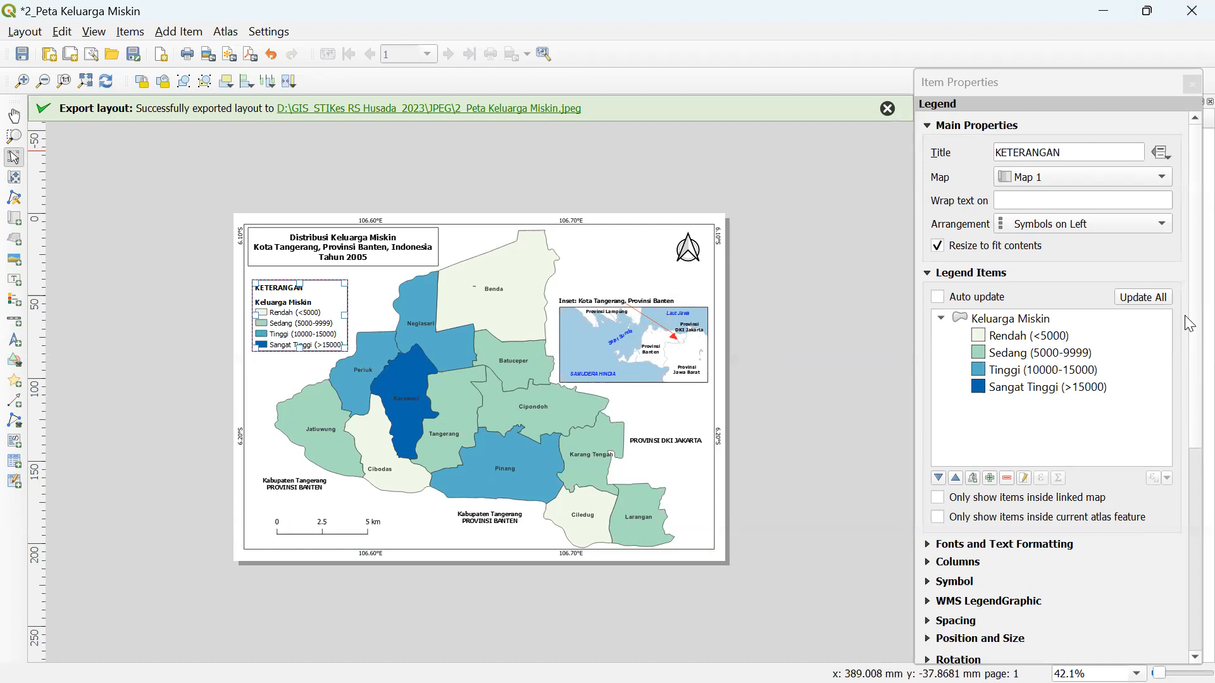
mouse_move(279, 681)
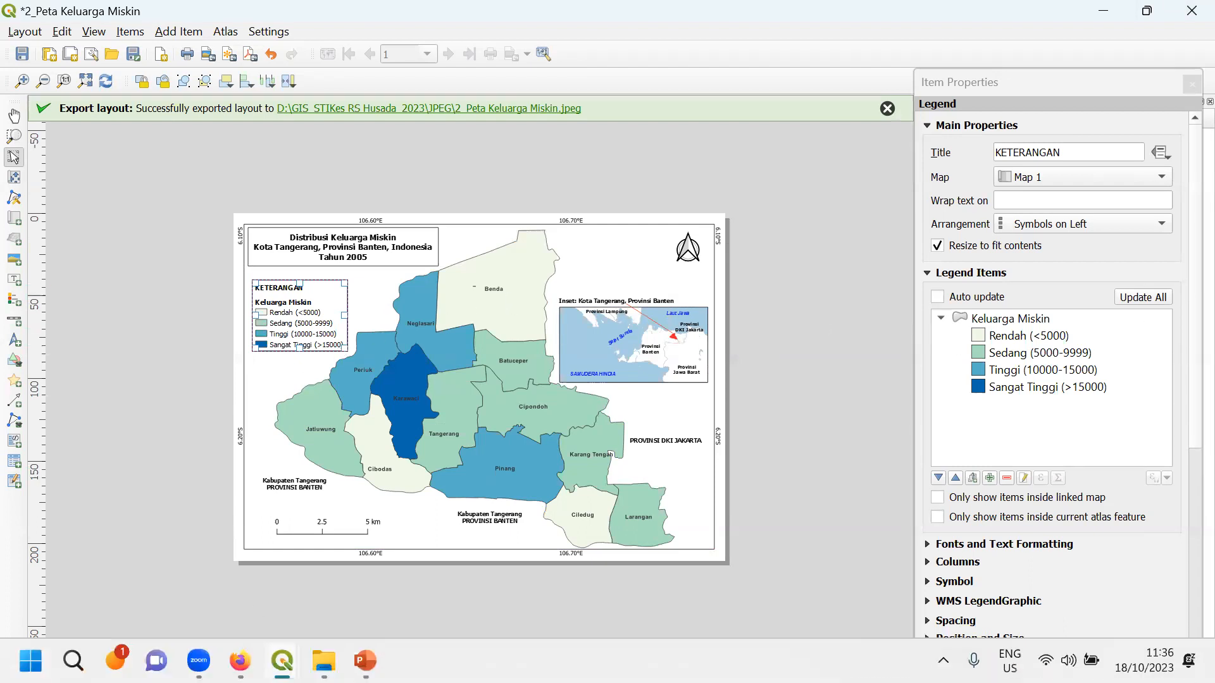
click(324, 661)
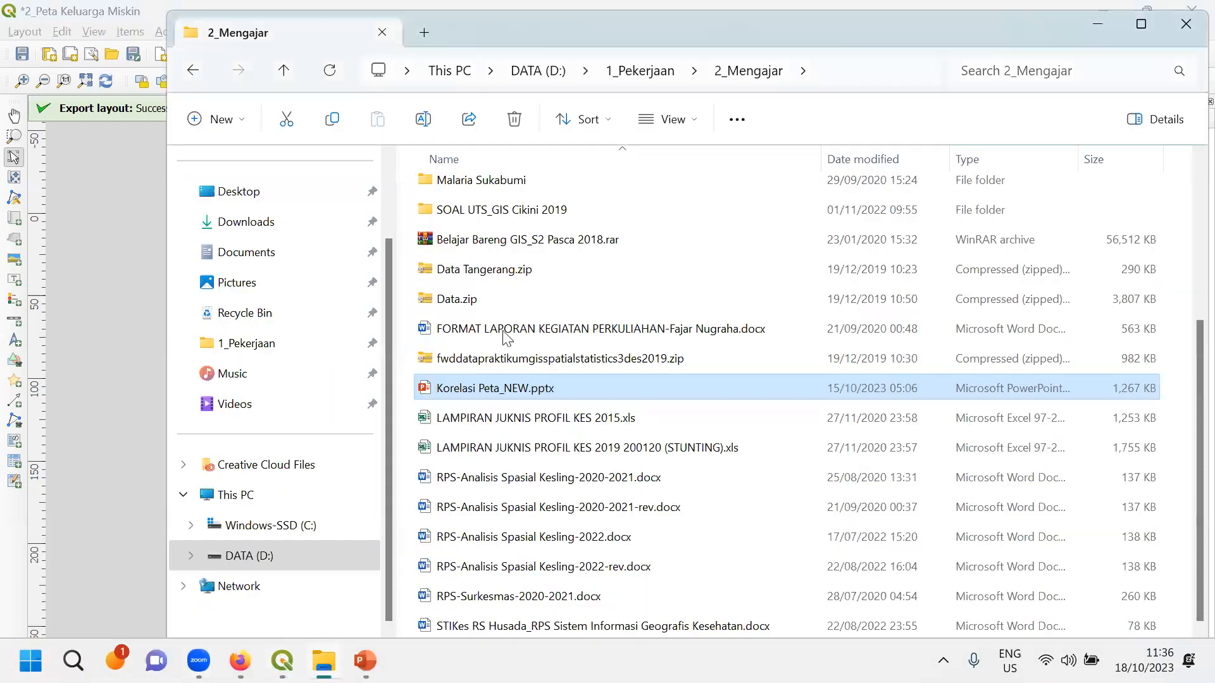
scroll(506, 339, up, 3)
click(484, 256)
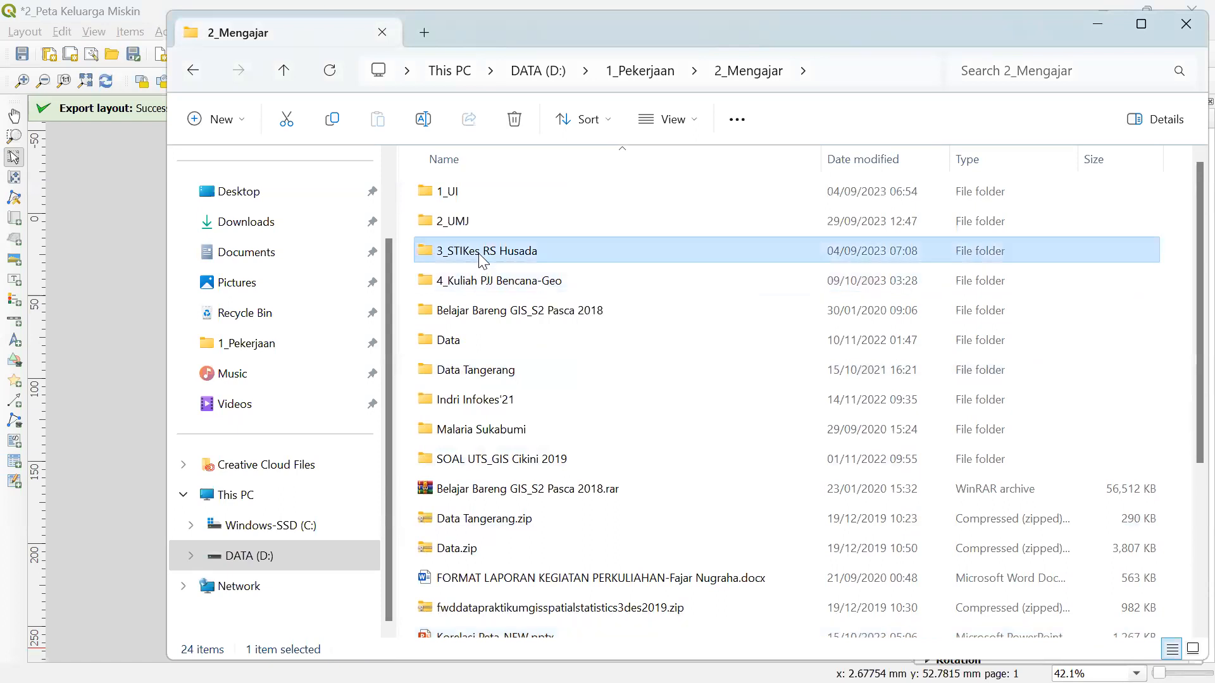
mouse_move(200, 681)
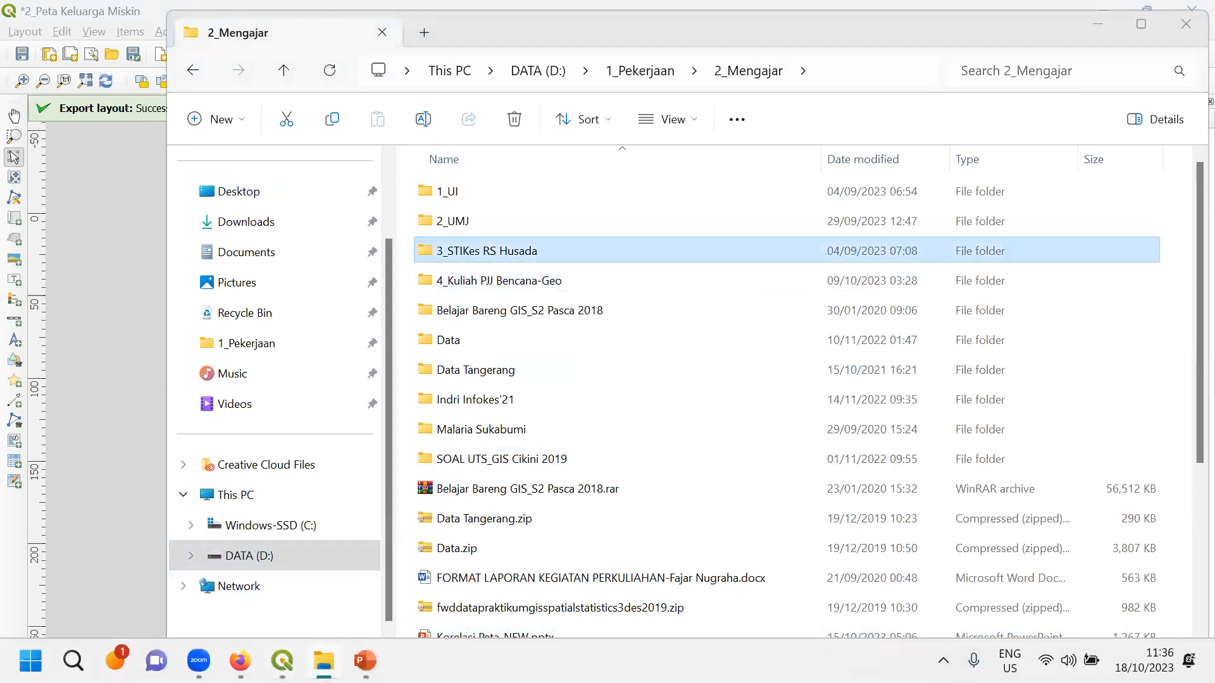
click(324, 661)
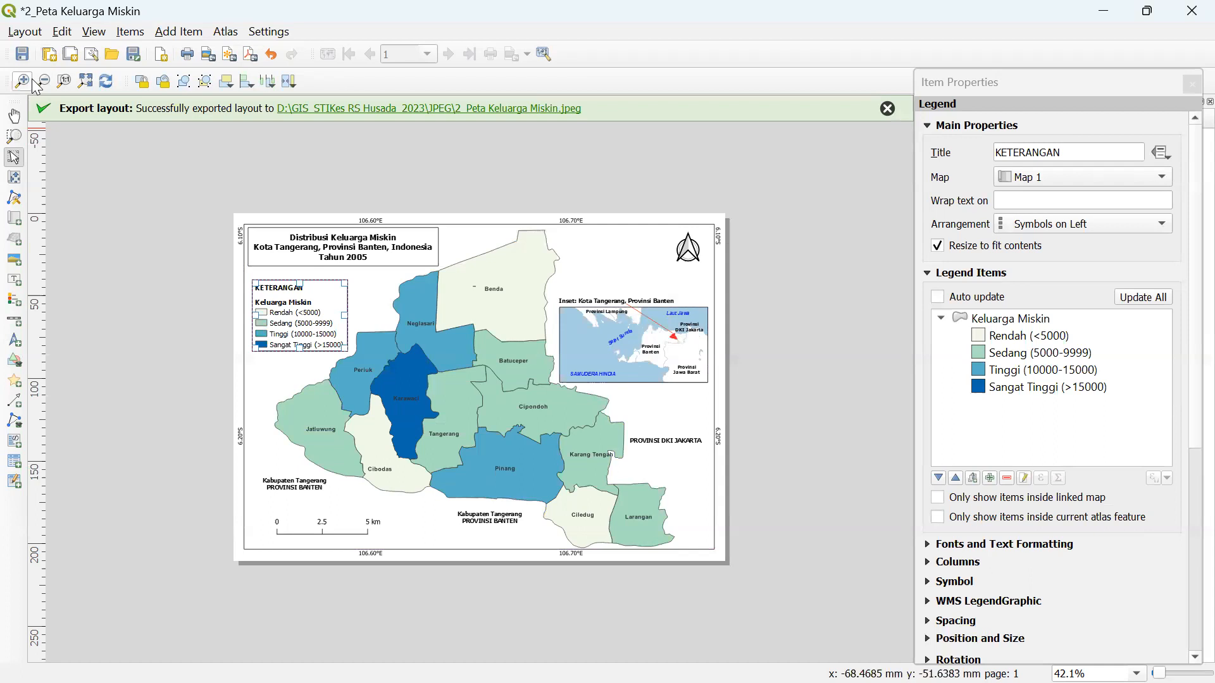
- Switch to the 3_Peta Kerawanan Diare layout and export it as "3_Peta Kerawanan Diare.jpeg" in the JPEG folder at 1000 dpi
mouse_move(324, 660)
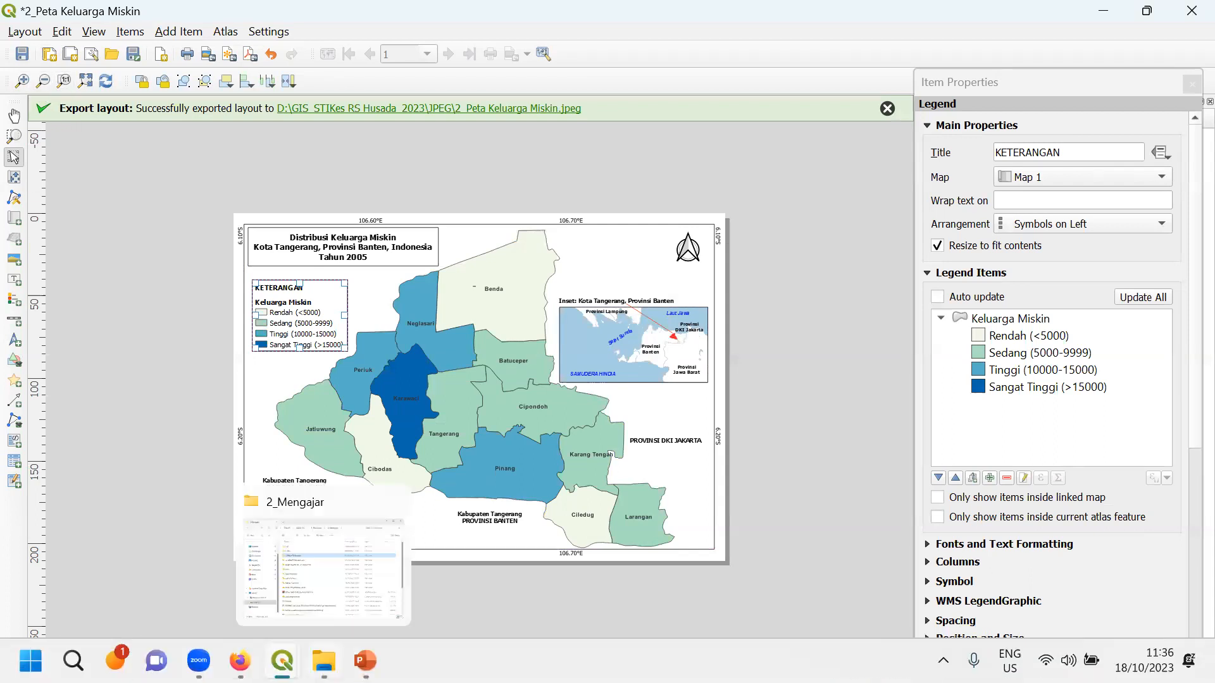
mouse_move(282, 661)
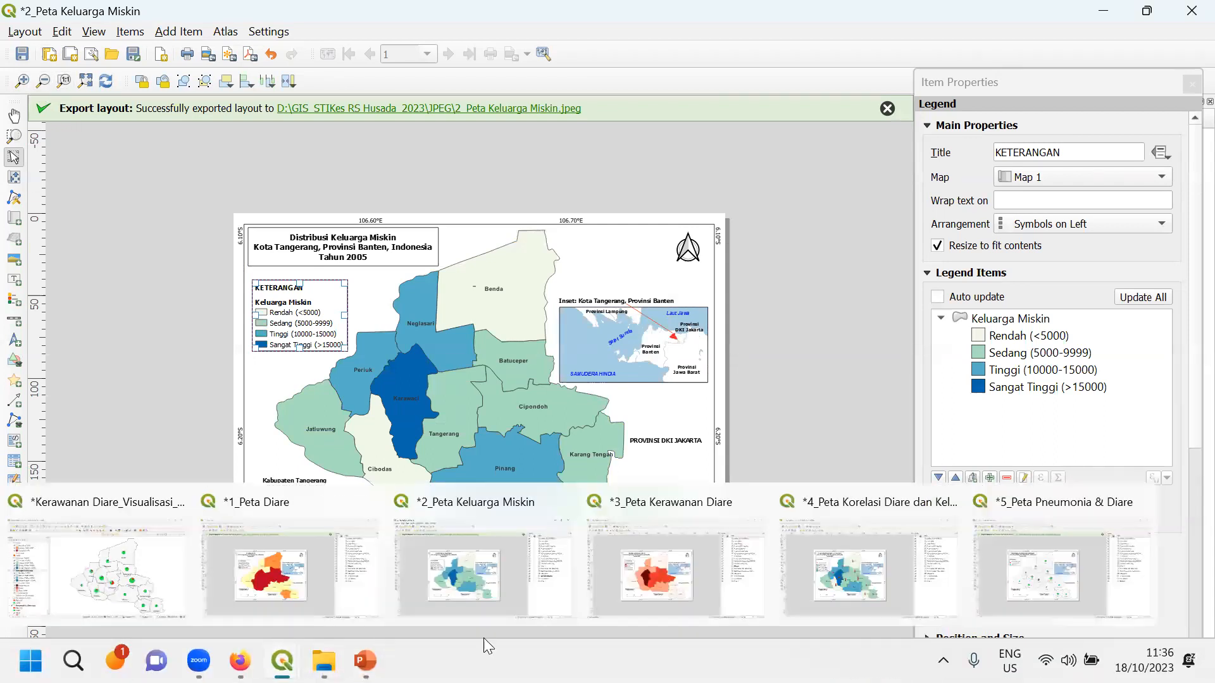
click(630, 591)
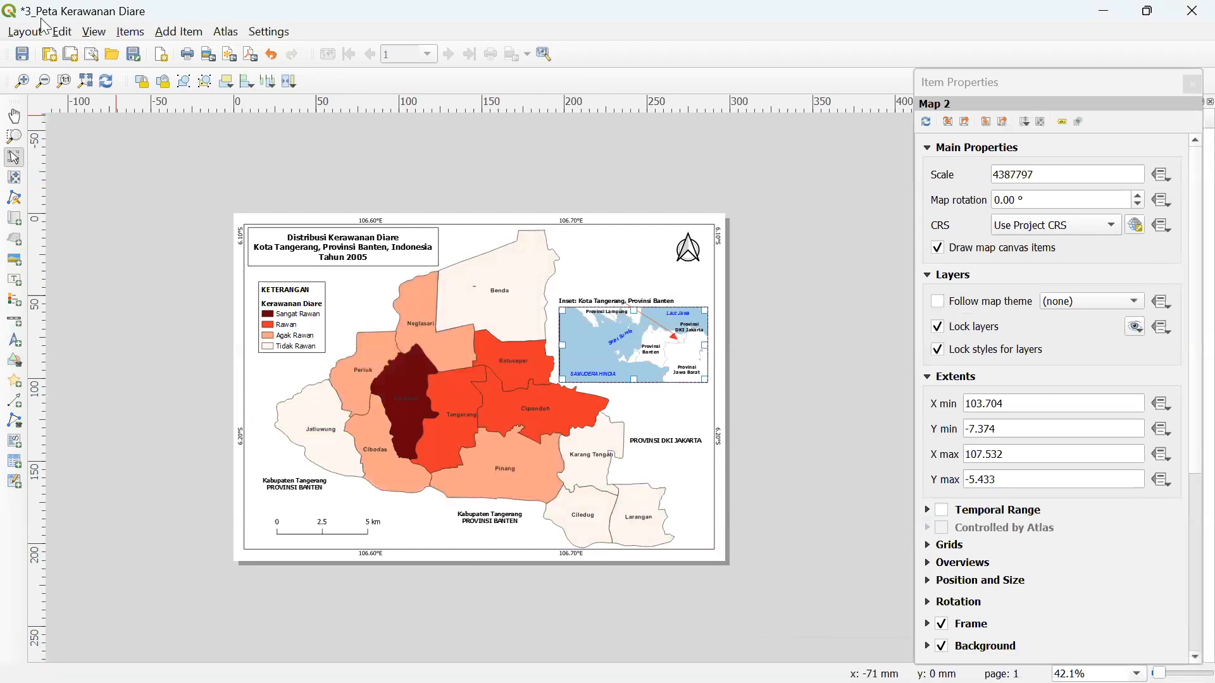
click(34, 37)
click(71, 281)
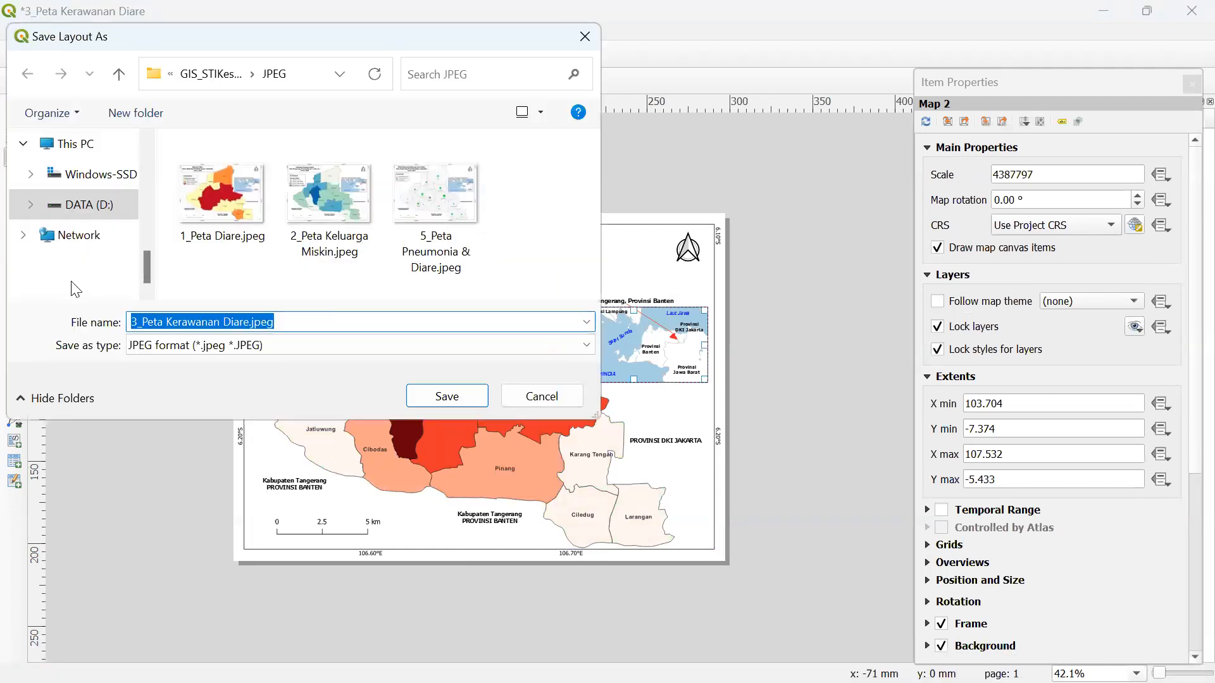
click(425, 395)
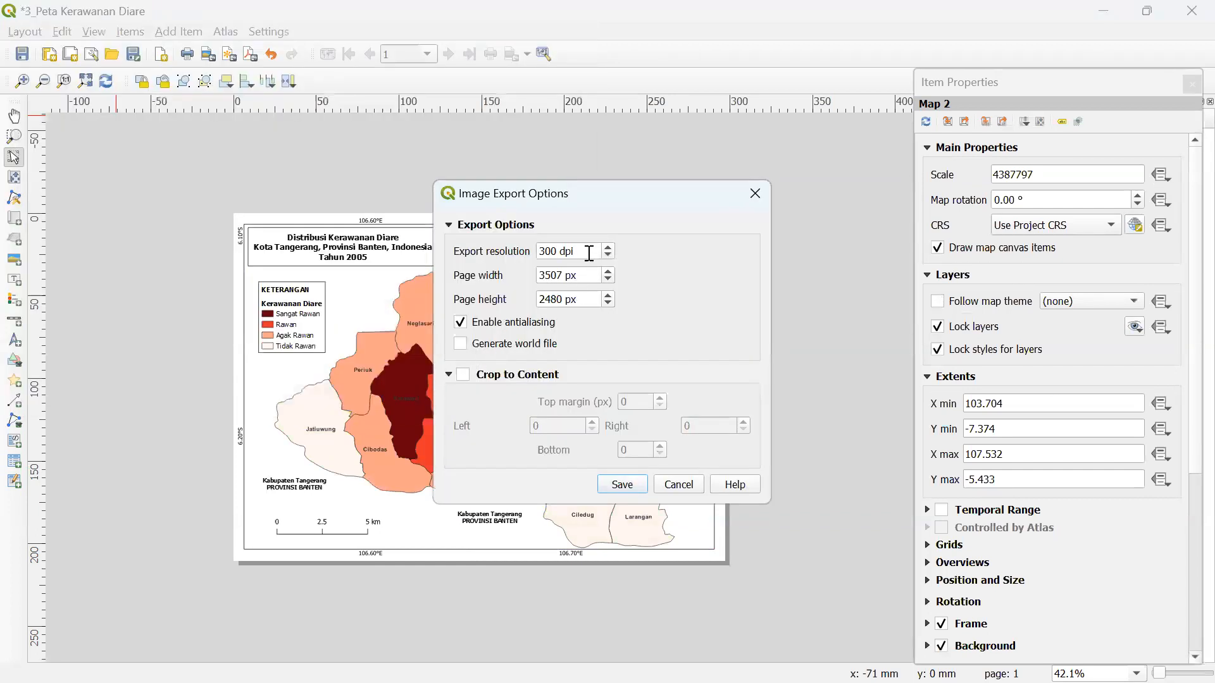
text(1000)
click(624, 483)
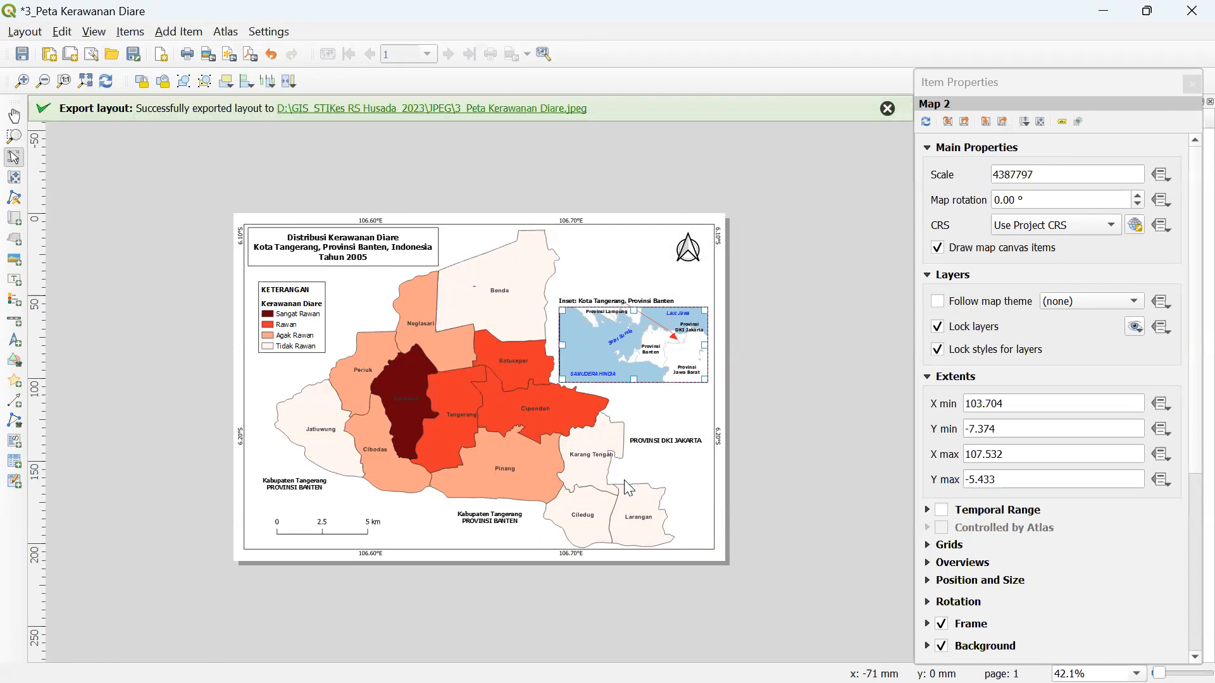
- Switch to the 4_Peta Korelasi Diare dan Keluarga Miskin layout and export it under that name as a JPEG at 1000 dpi
mouse_move(365, 661)
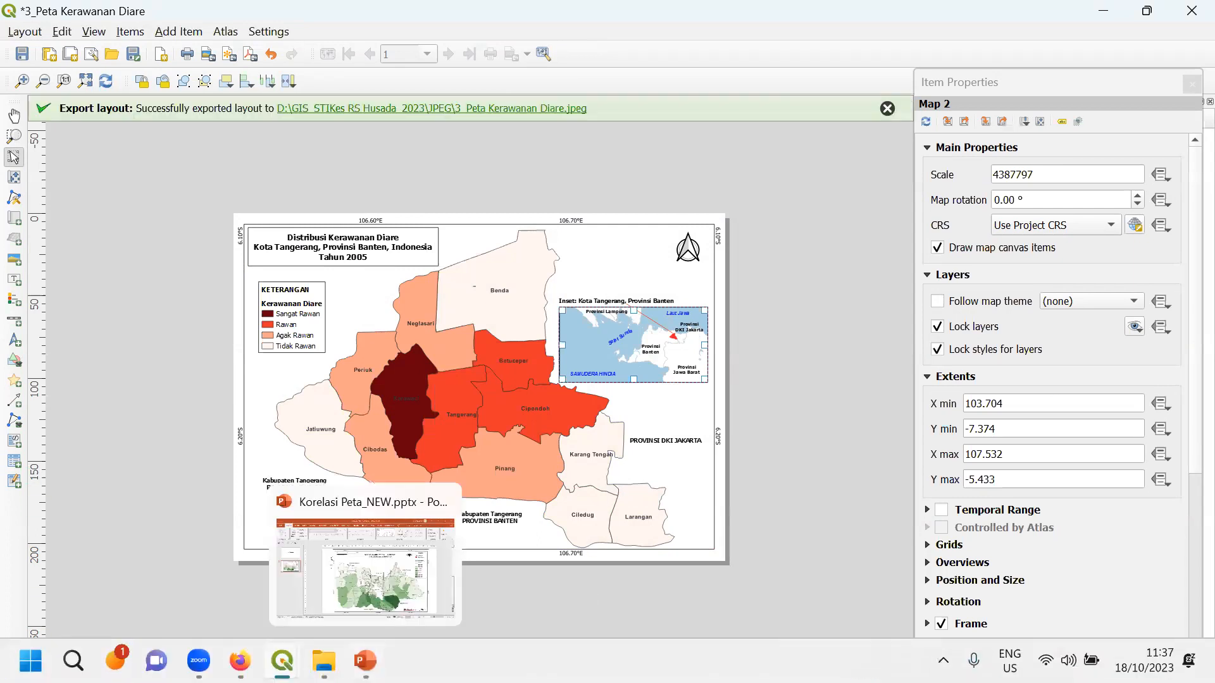
click(828, 575)
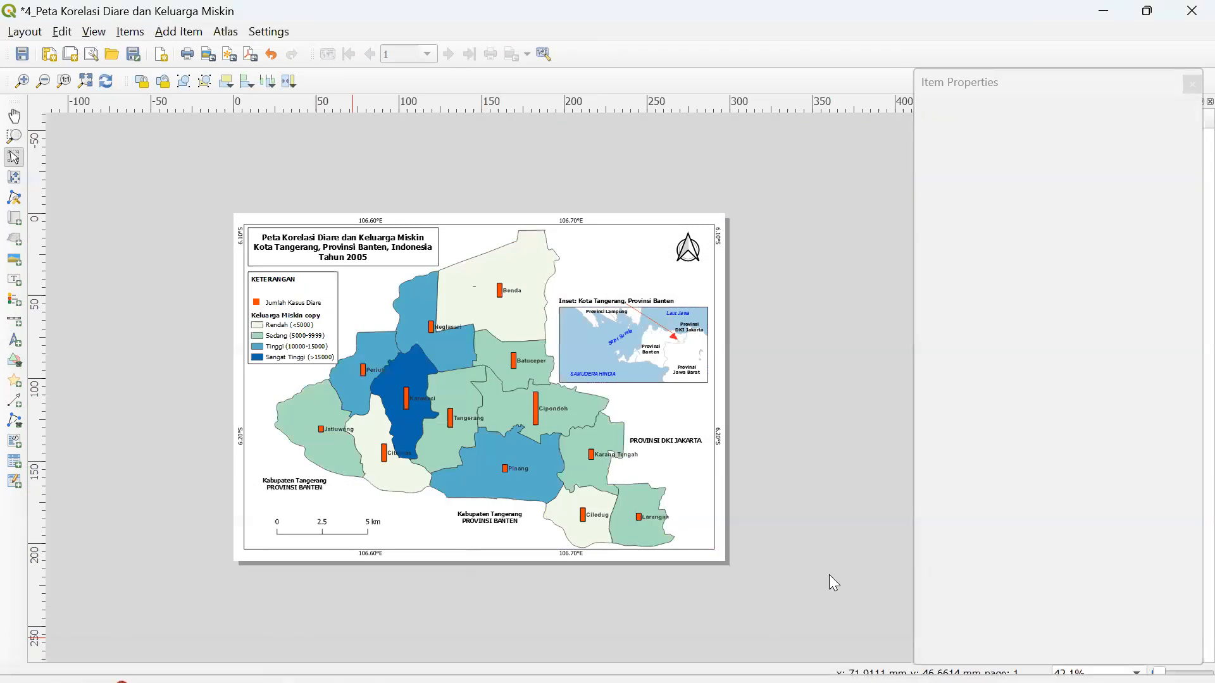
click(25, 31)
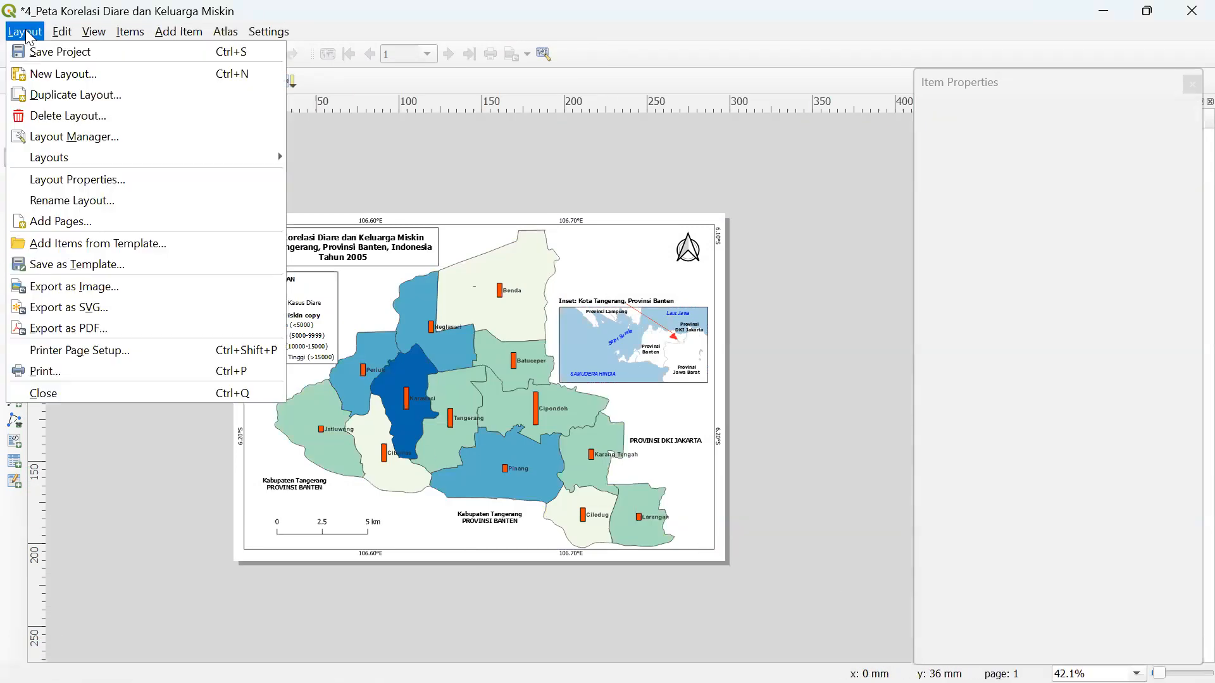
mouse_move(74, 157)
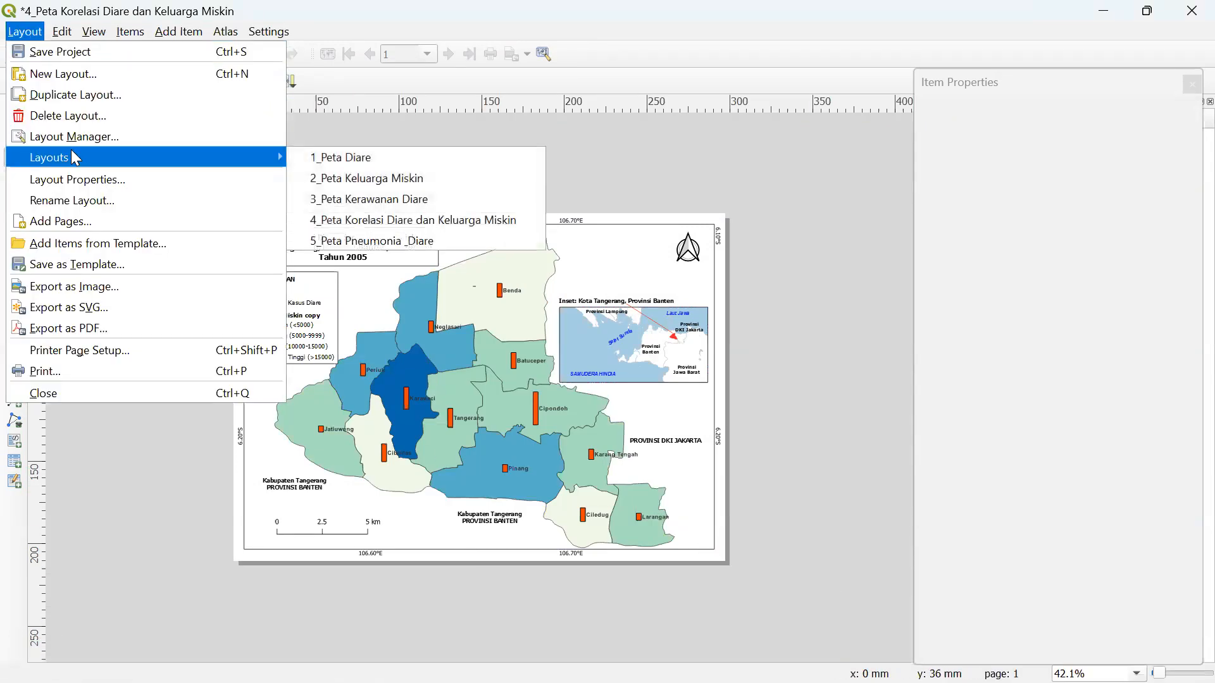
click(82, 287)
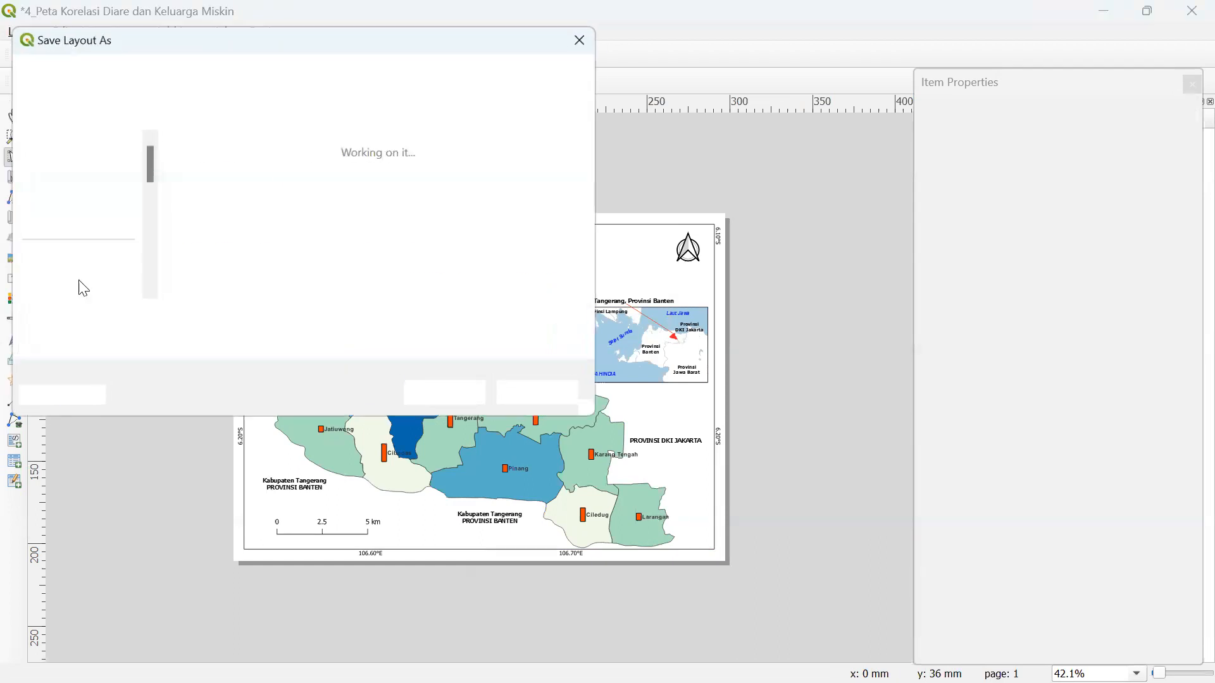
click(444, 393)
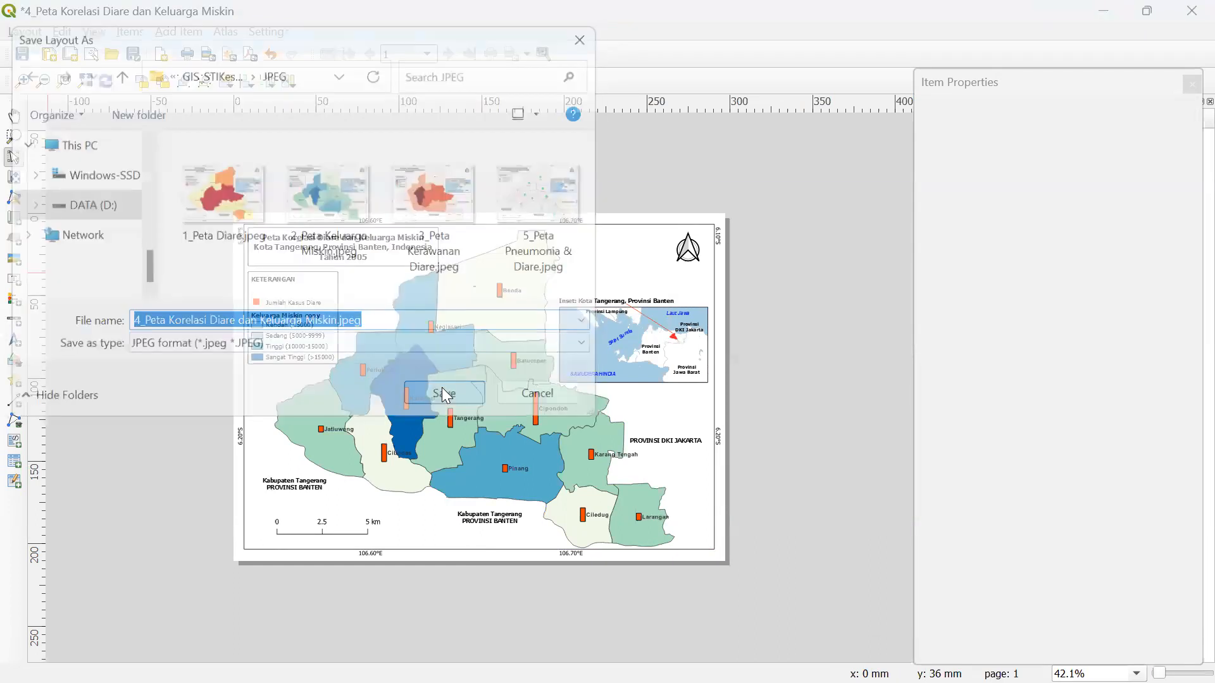
double_click(592, 257)
text(1000 dpi)
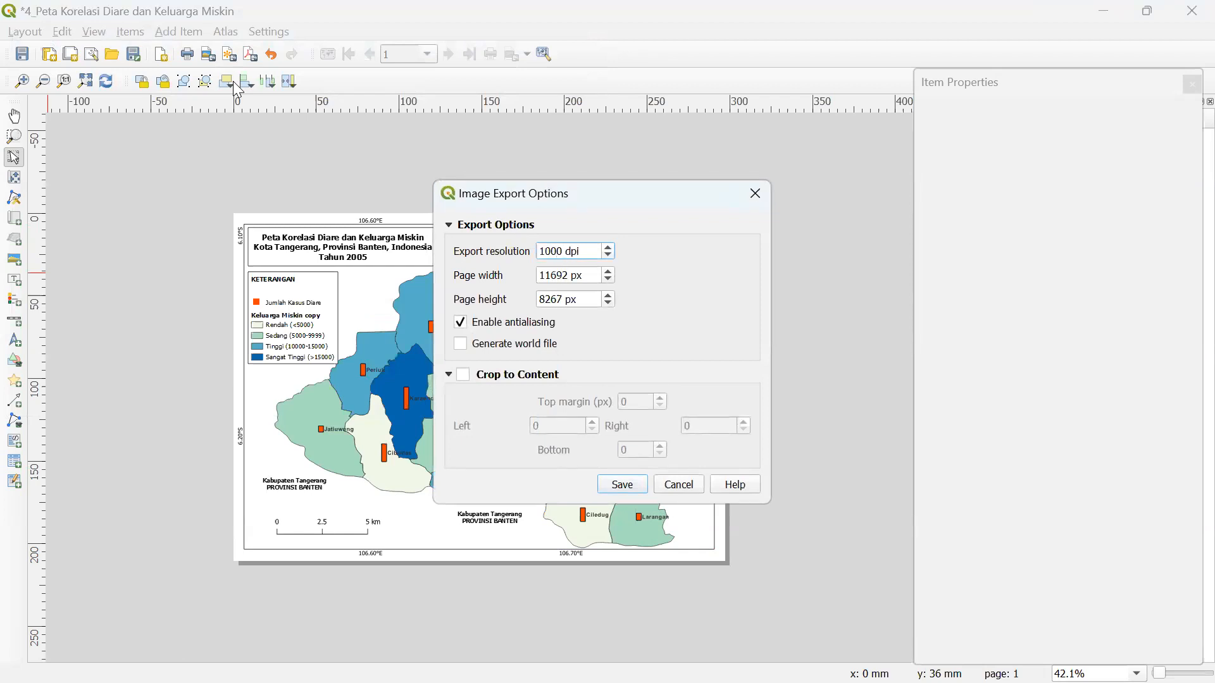
click(622, 485)
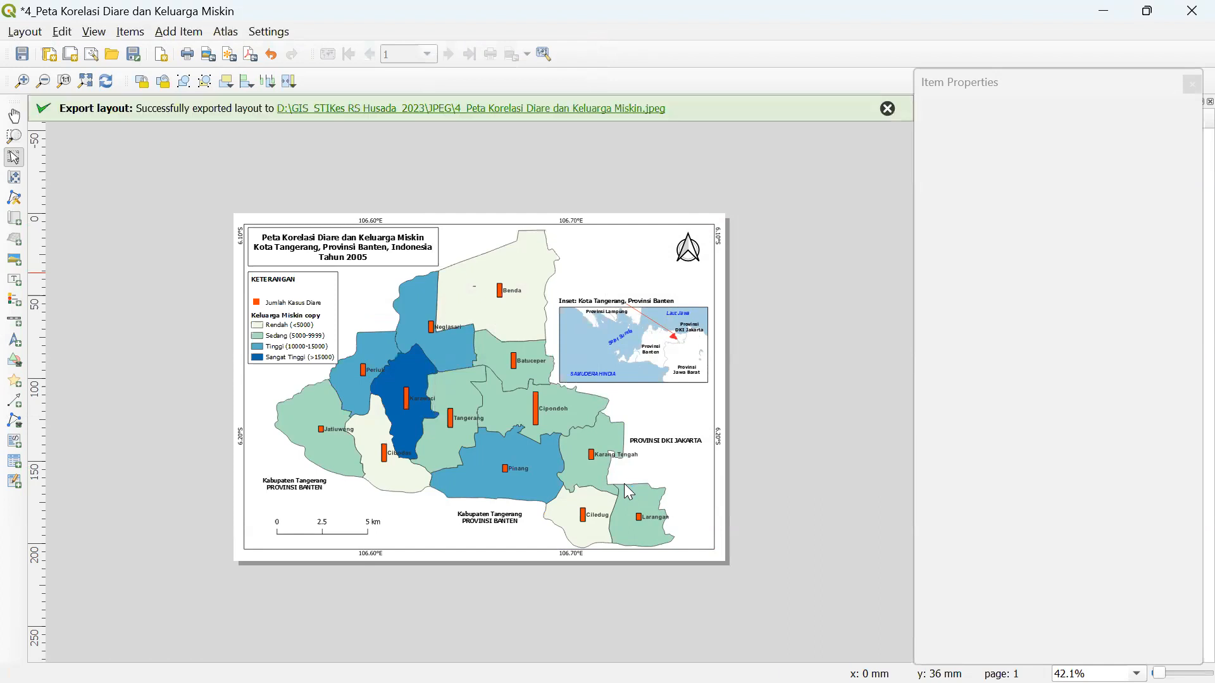
mouse_move(373, 658)
click(24, 33)
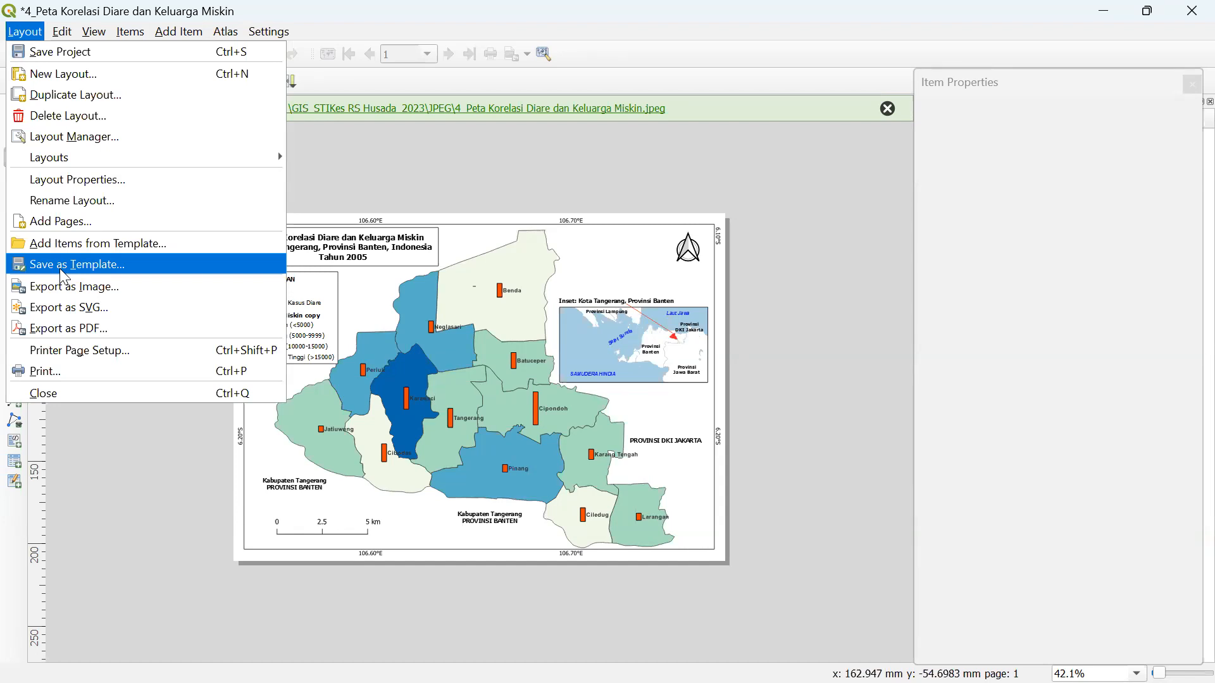
click(202, 274)
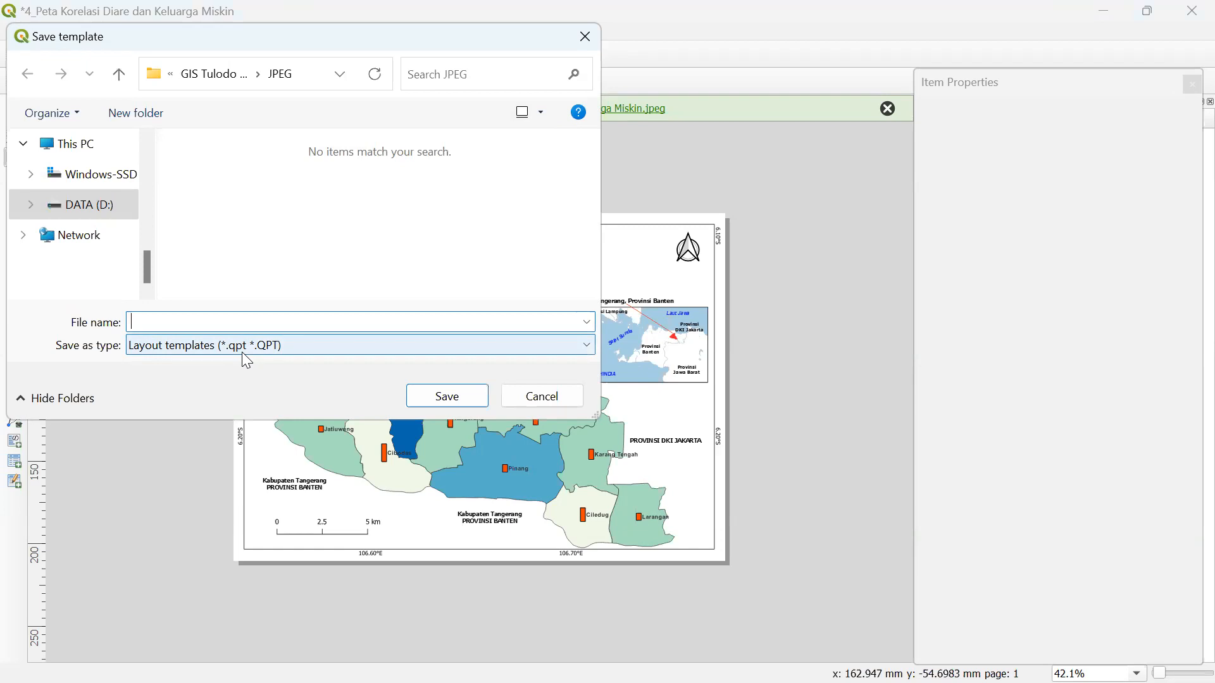
drag(86, 42, 87, 144)
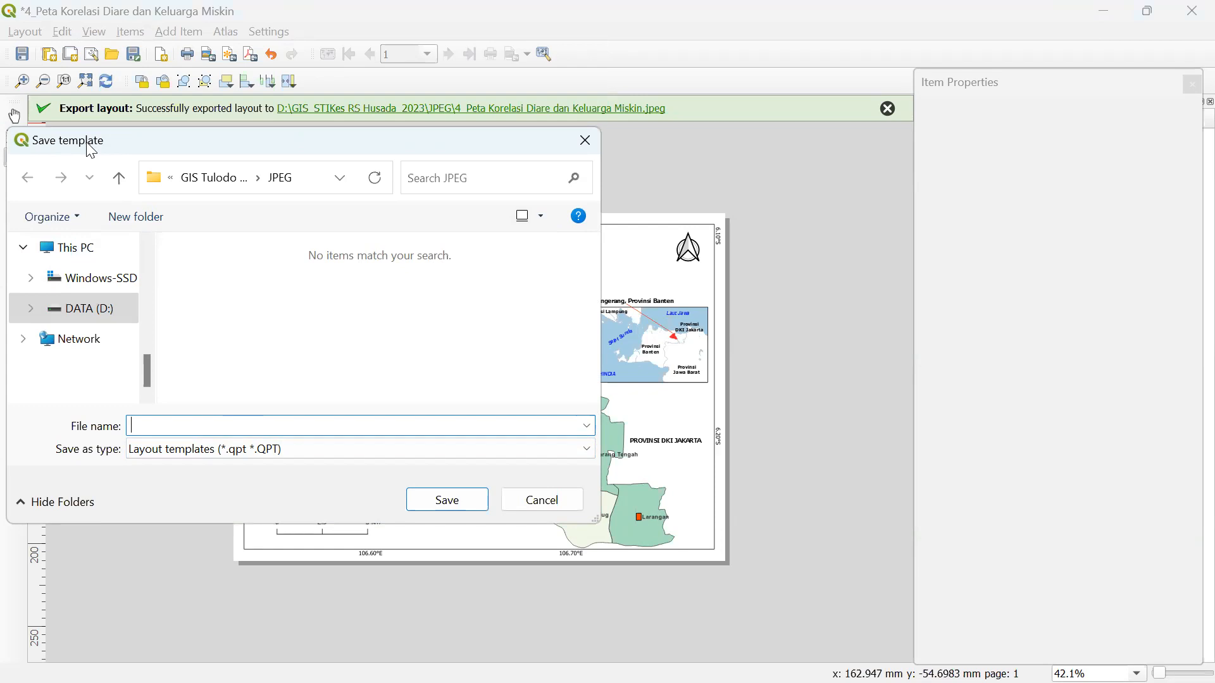
click(584, 141)
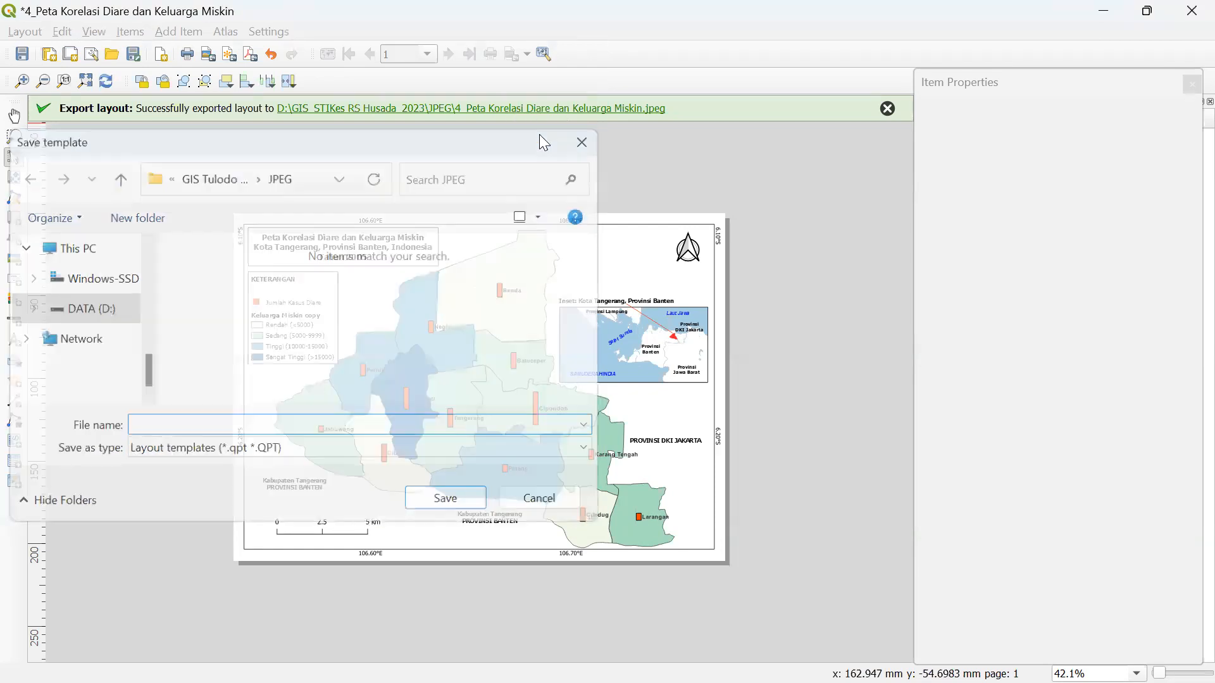
click(19, 31)
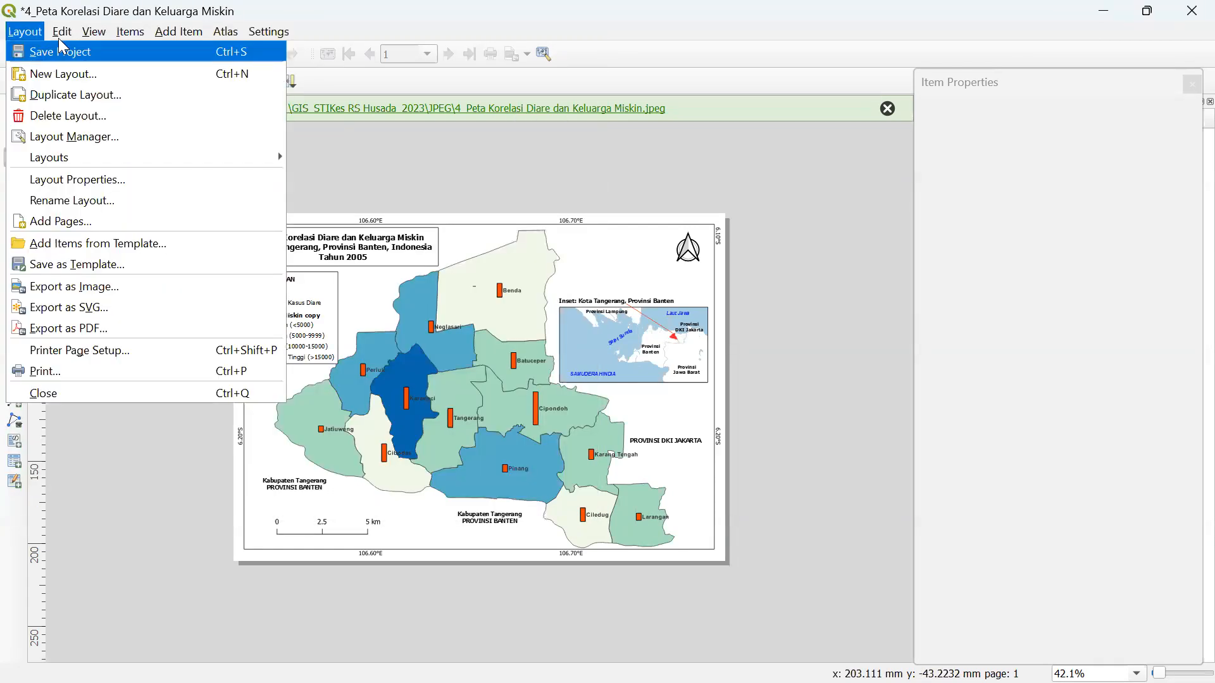
mouse_move(75, 39)
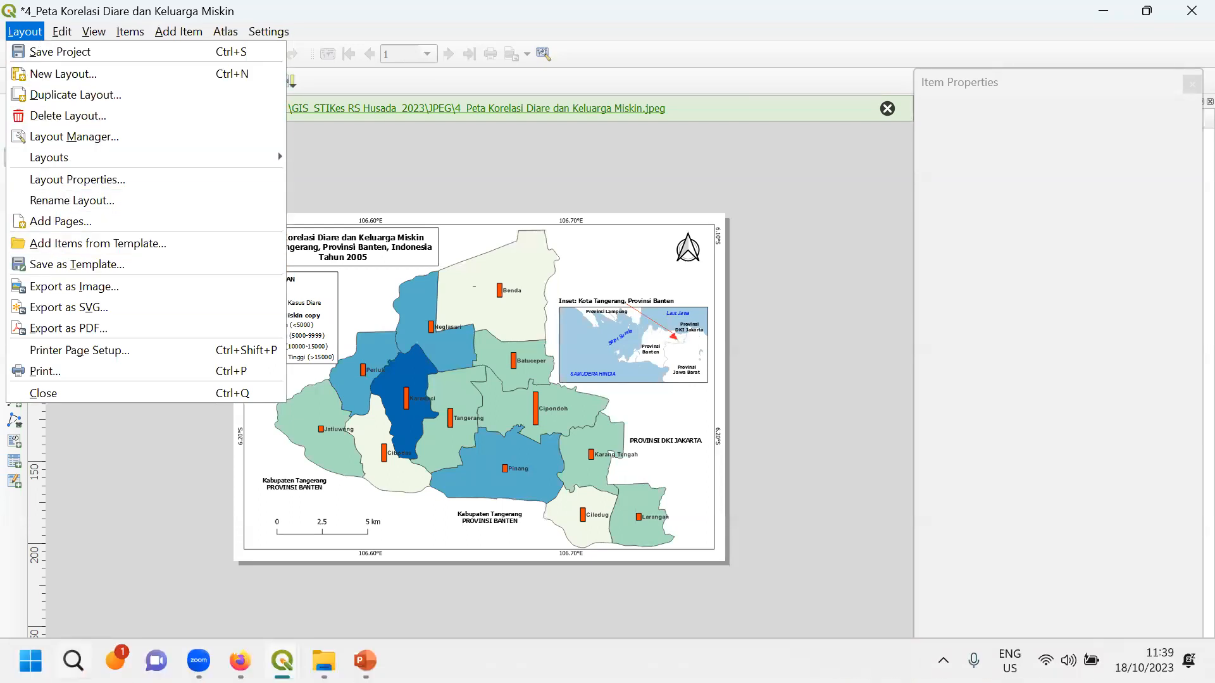
- Open the Layout Manager from the main QGIS window and look through its template choices for new layouts
click(282, 661)
click(95, 557)
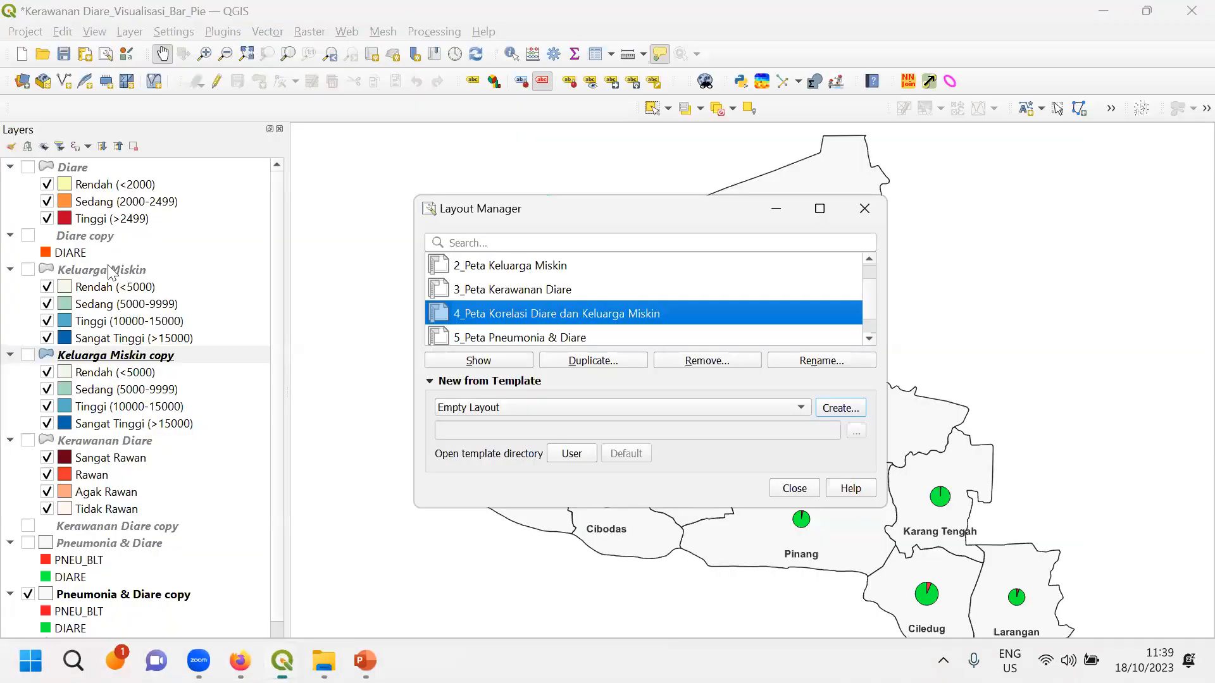
click(25, 30)
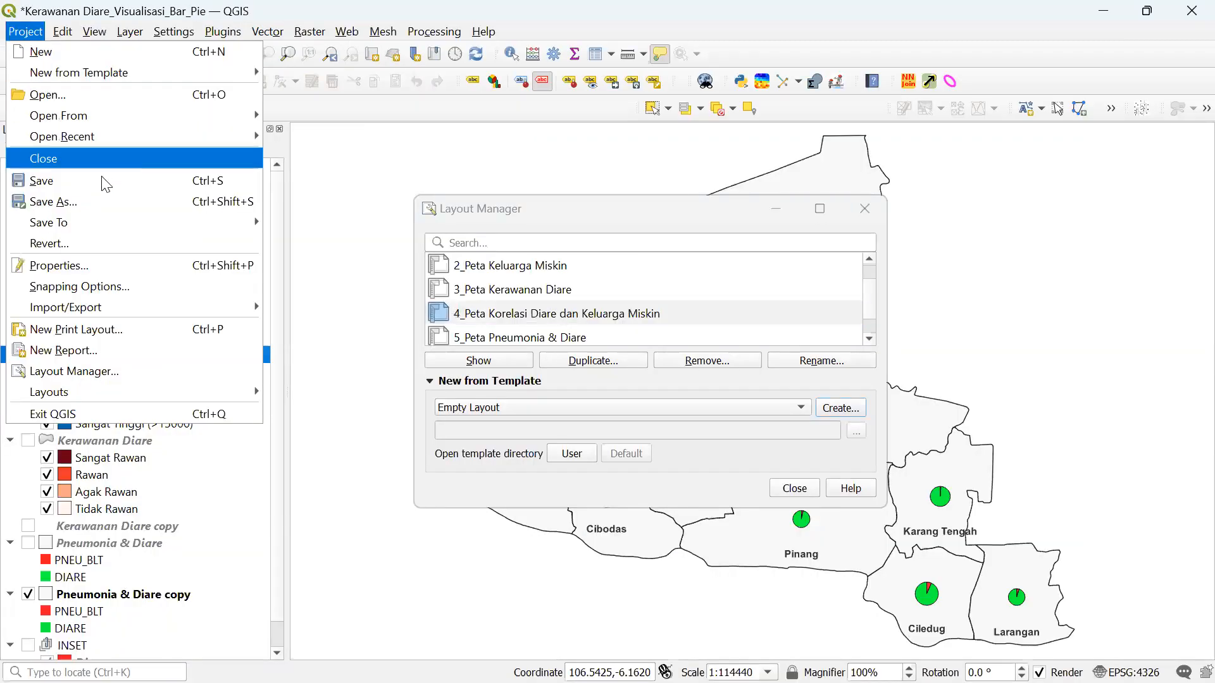
mouse_move(112, 306)
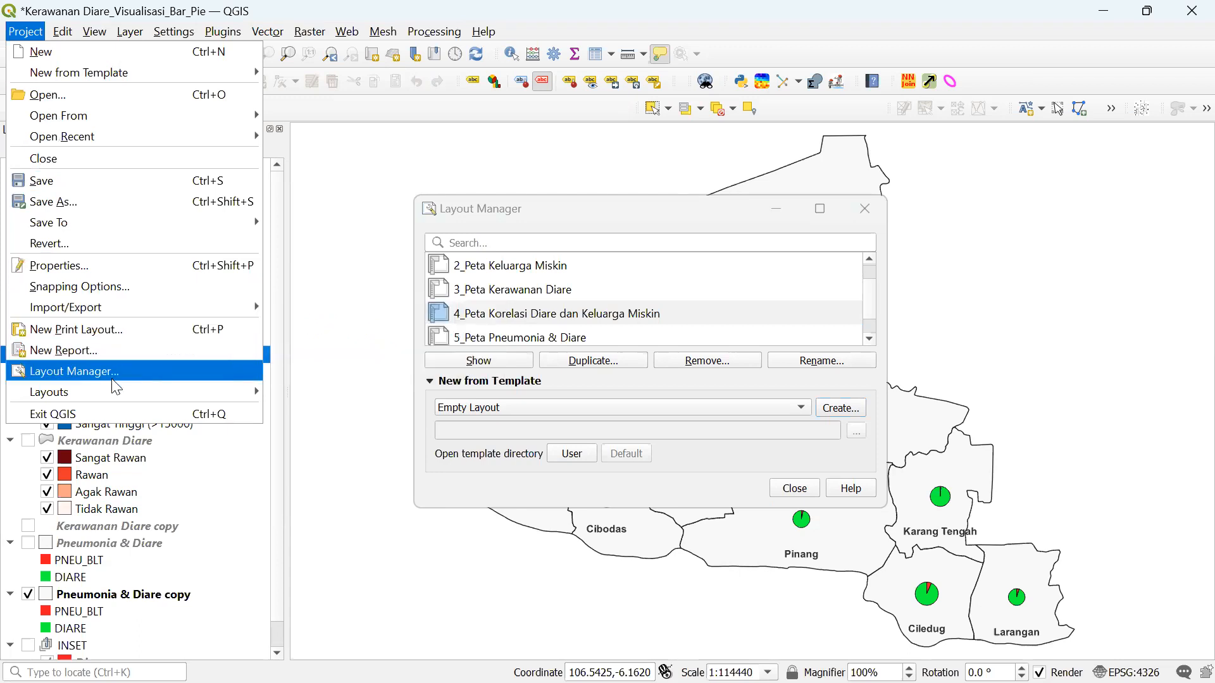
click(135, 372)
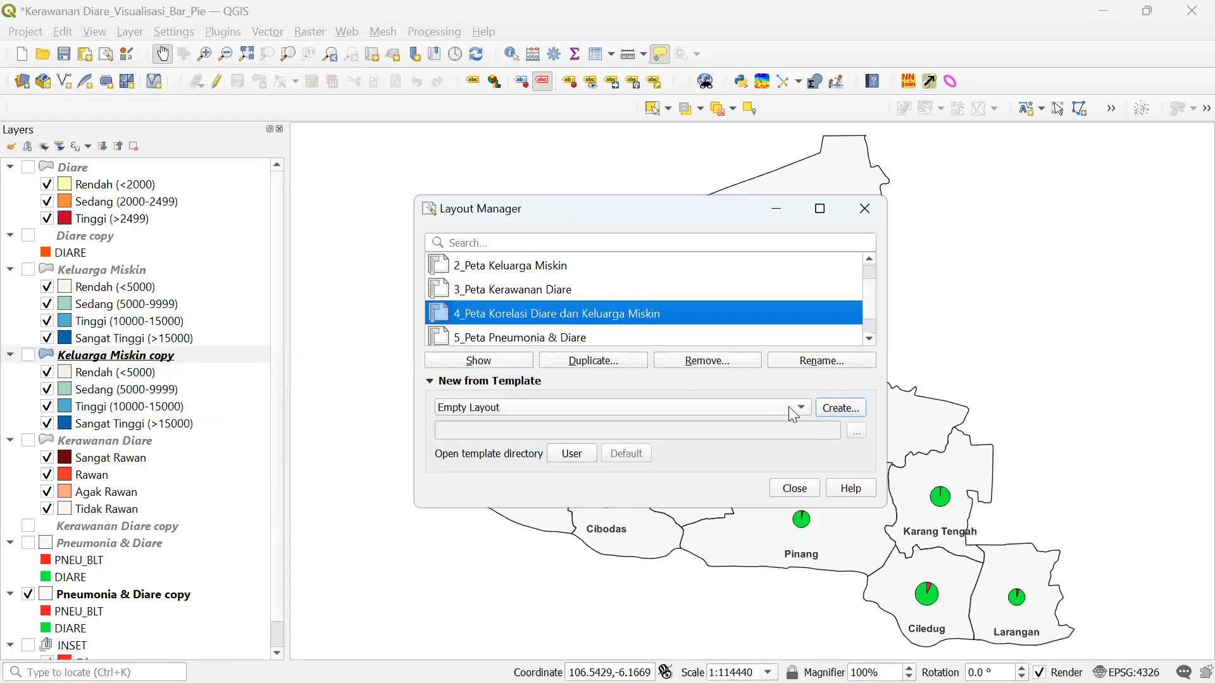
click(834, 412)
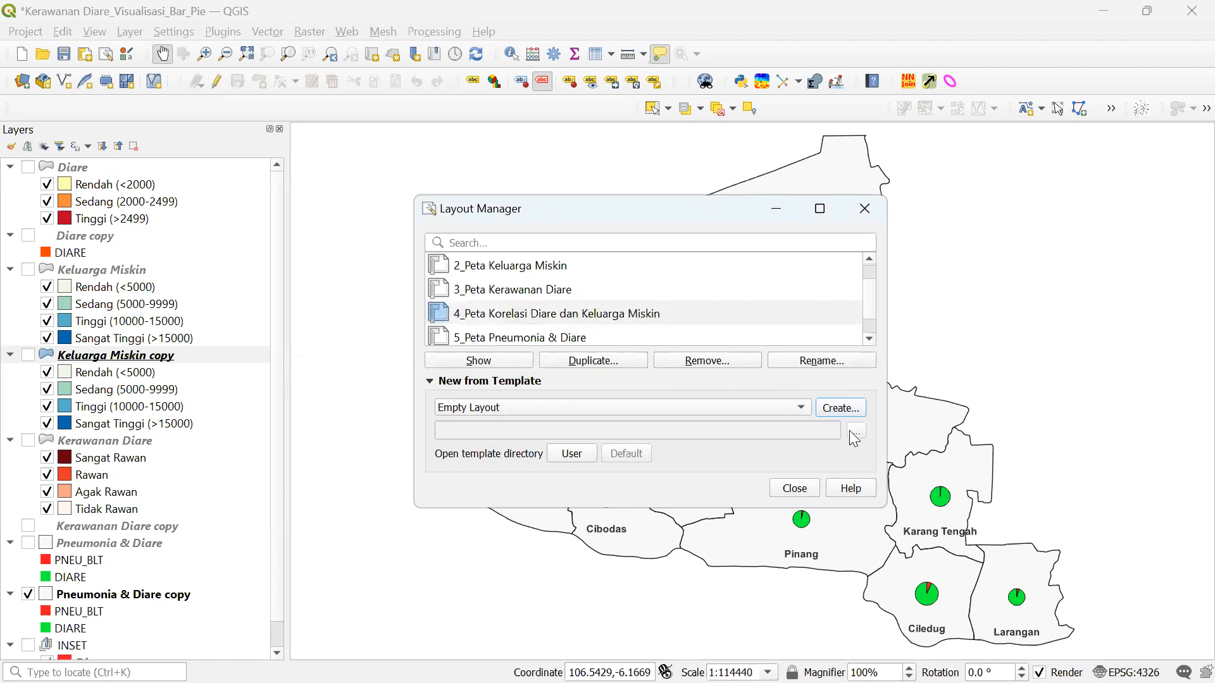
click(791, 407)
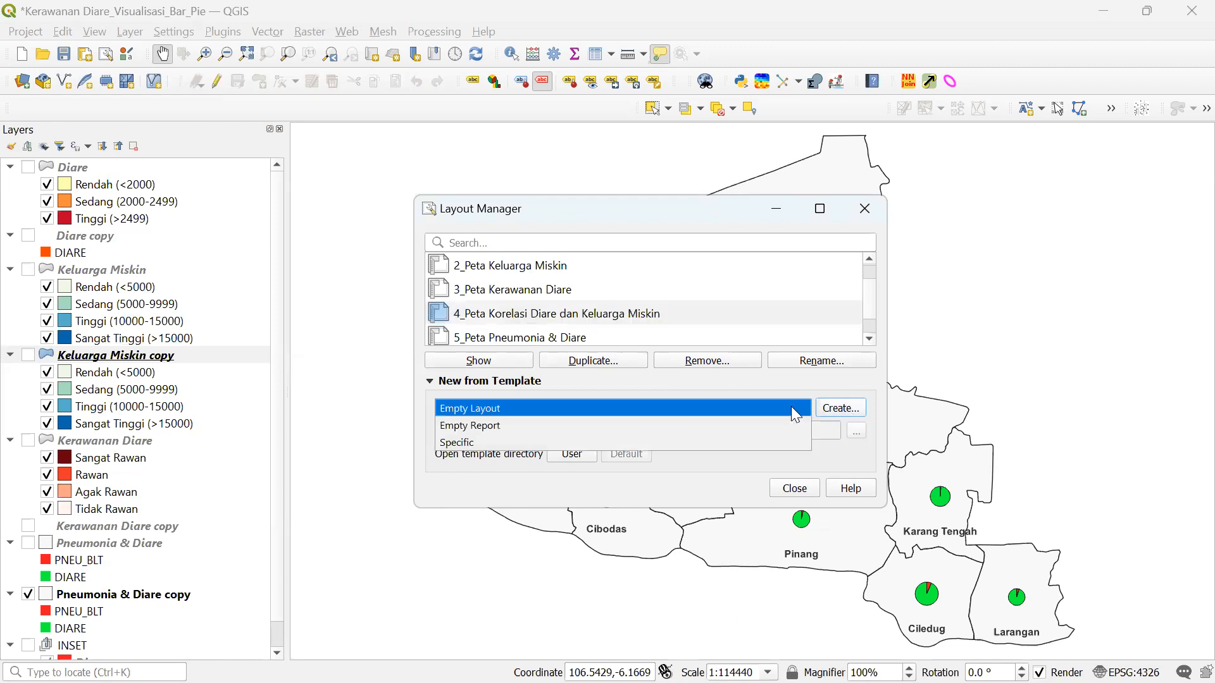
click(585, 495)
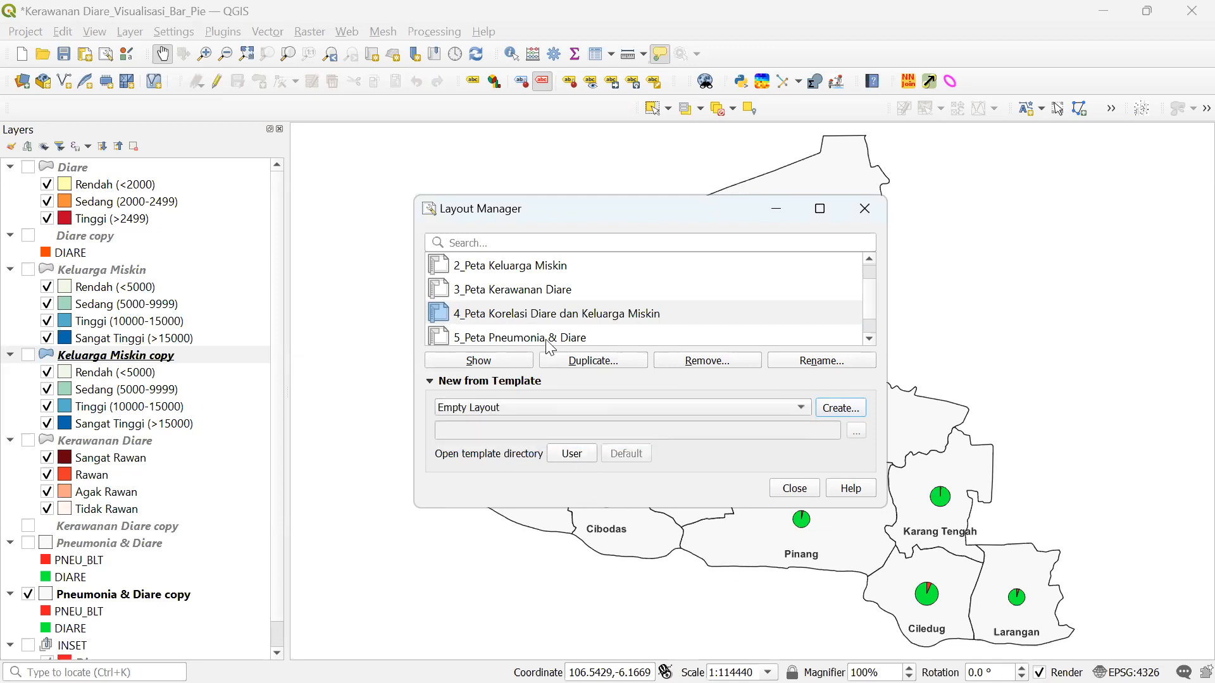
click(863, 209)
click(13, 31)
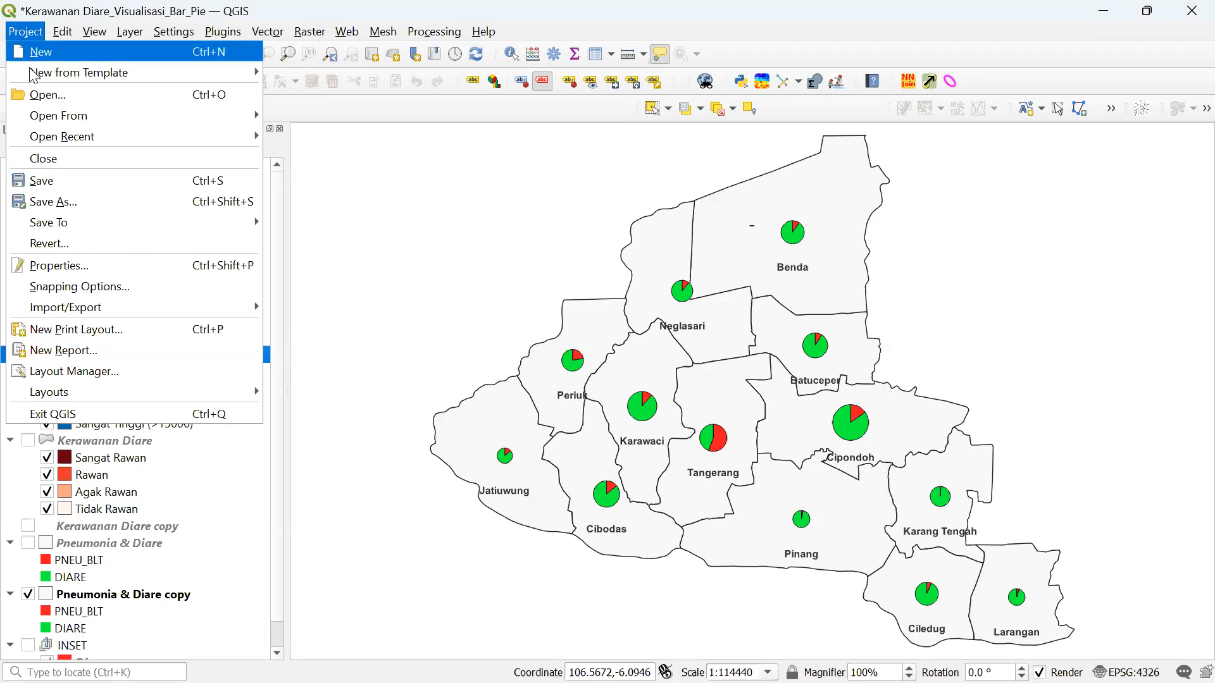
click(36, 96)
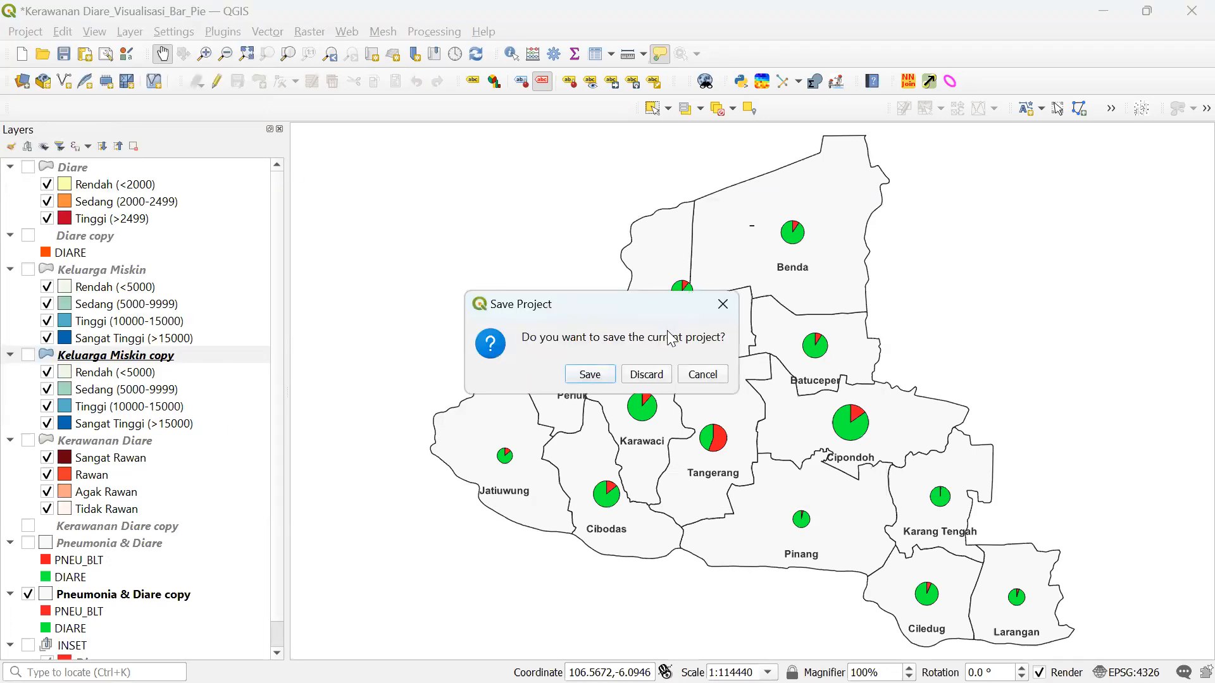
click(719, 375)
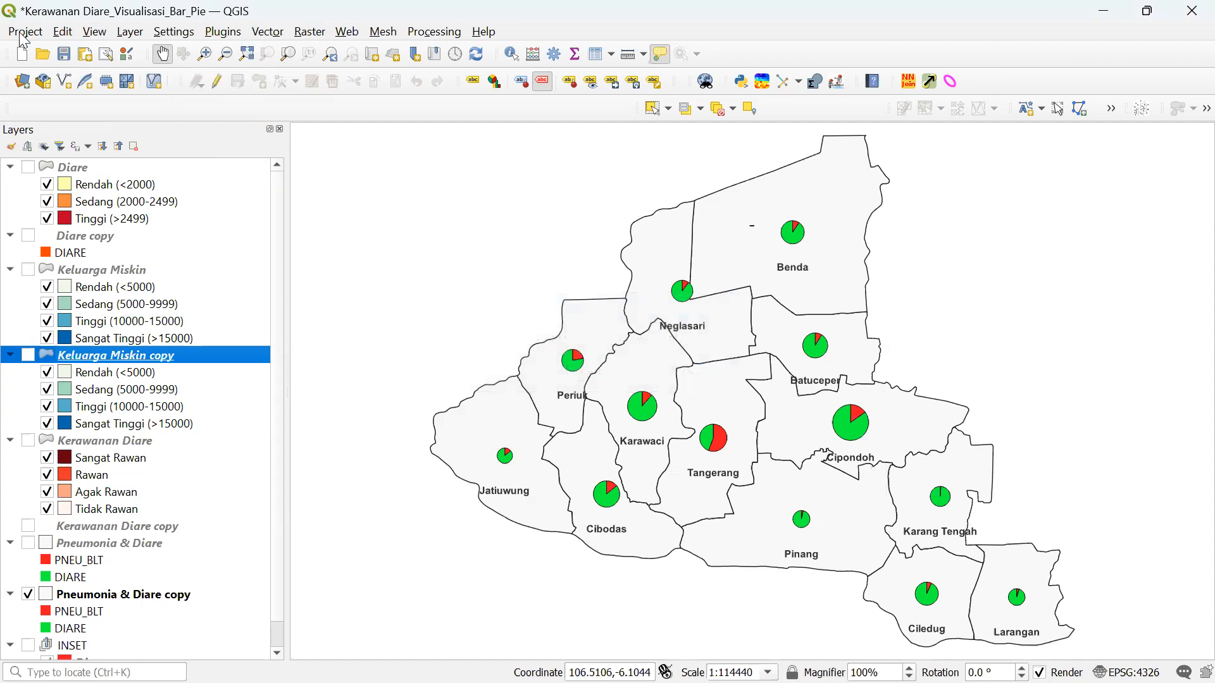
- Save the Kerawanan Diare_Visualisasi_Bar_Pie project
click(67, 56)
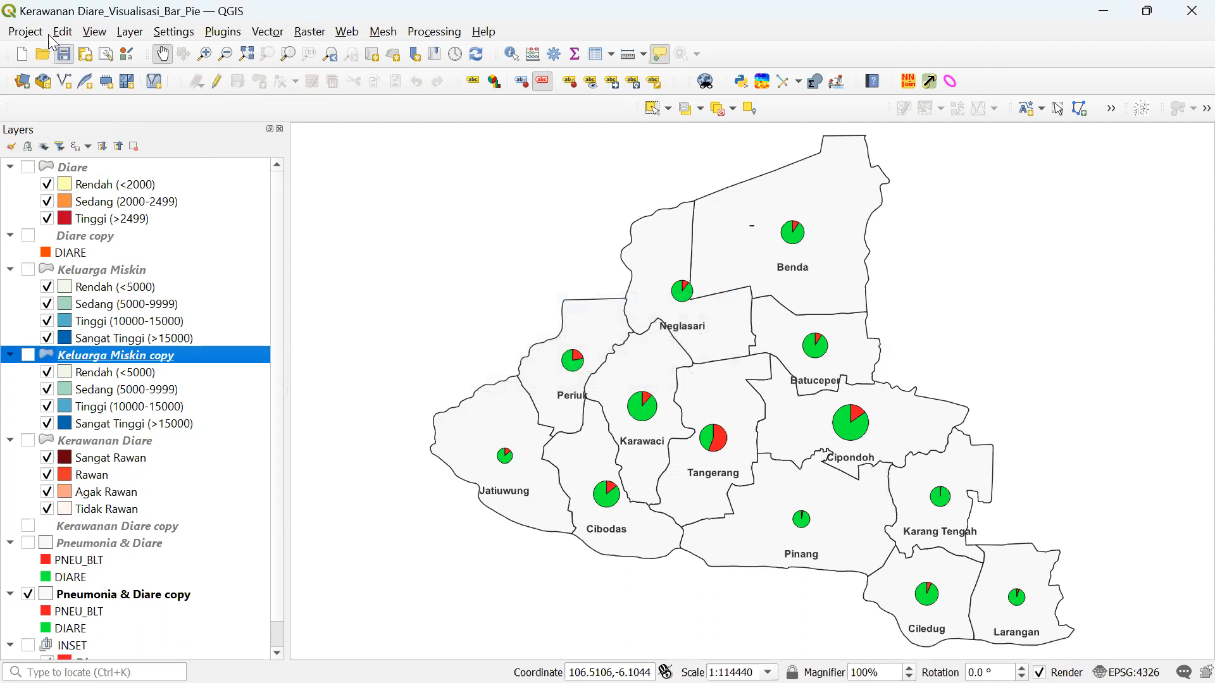
click(25, 33)
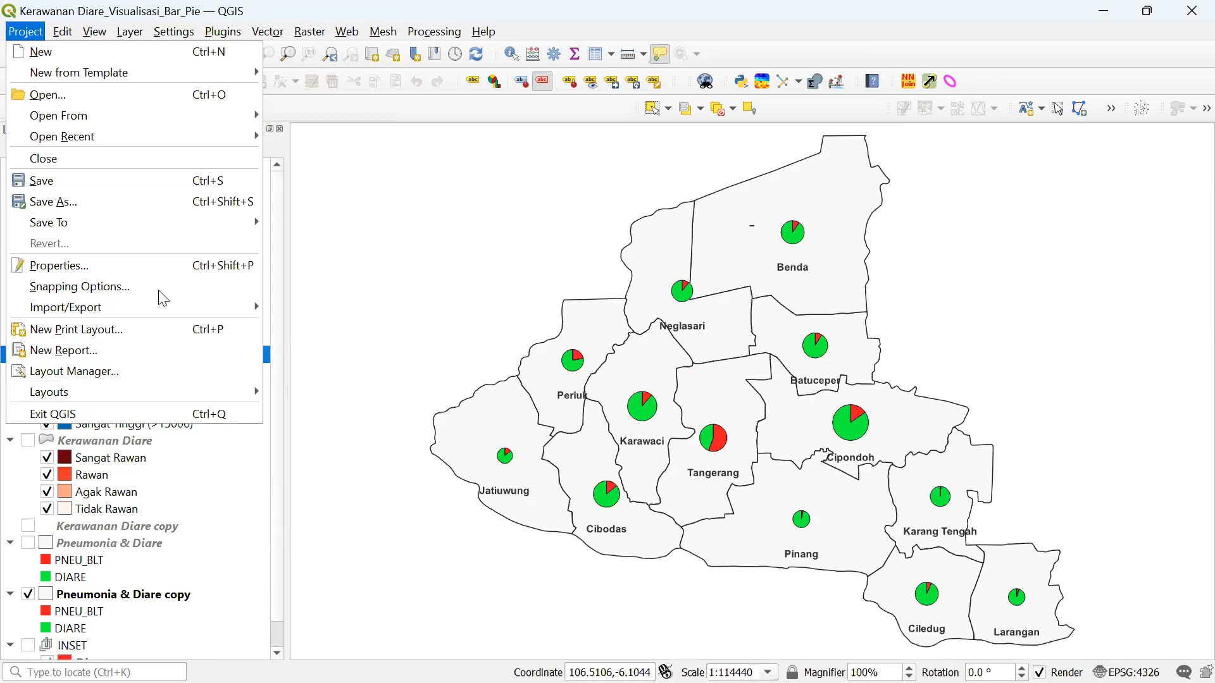
click(1132, 33)
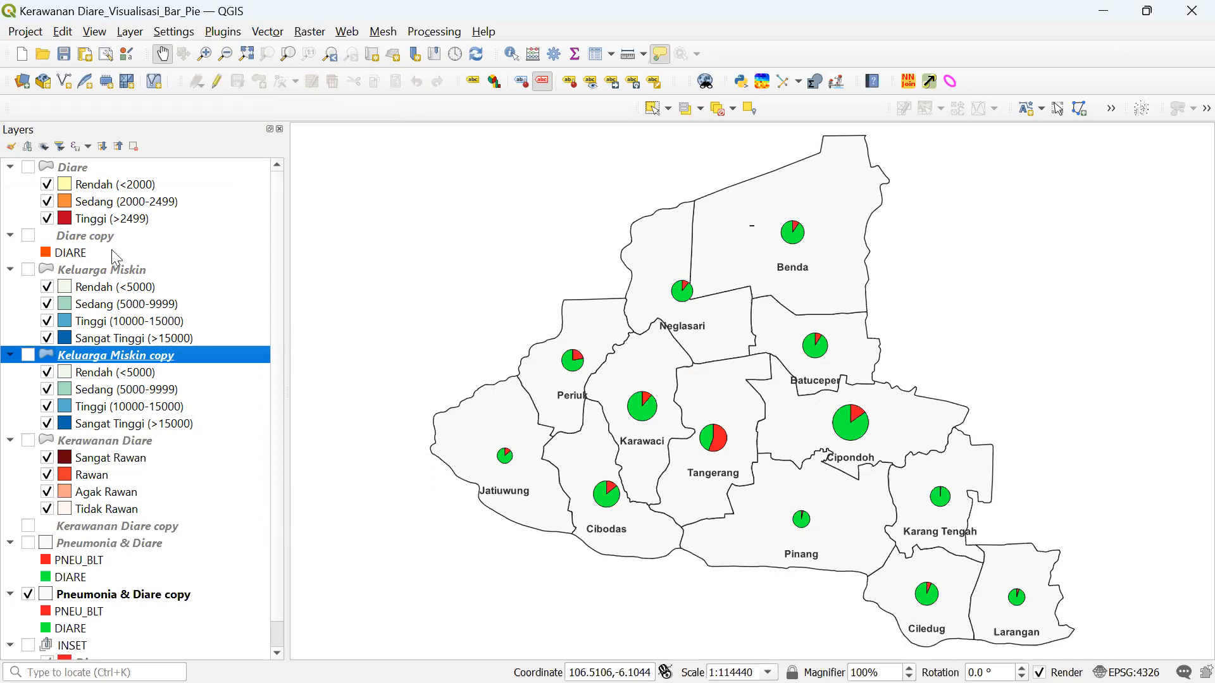
- Switch to File Explorer and open the JPEG folder inside GIS_STIKes RS Husada_2023 on the DATA (D:) drive
mouse_move(324, 661)
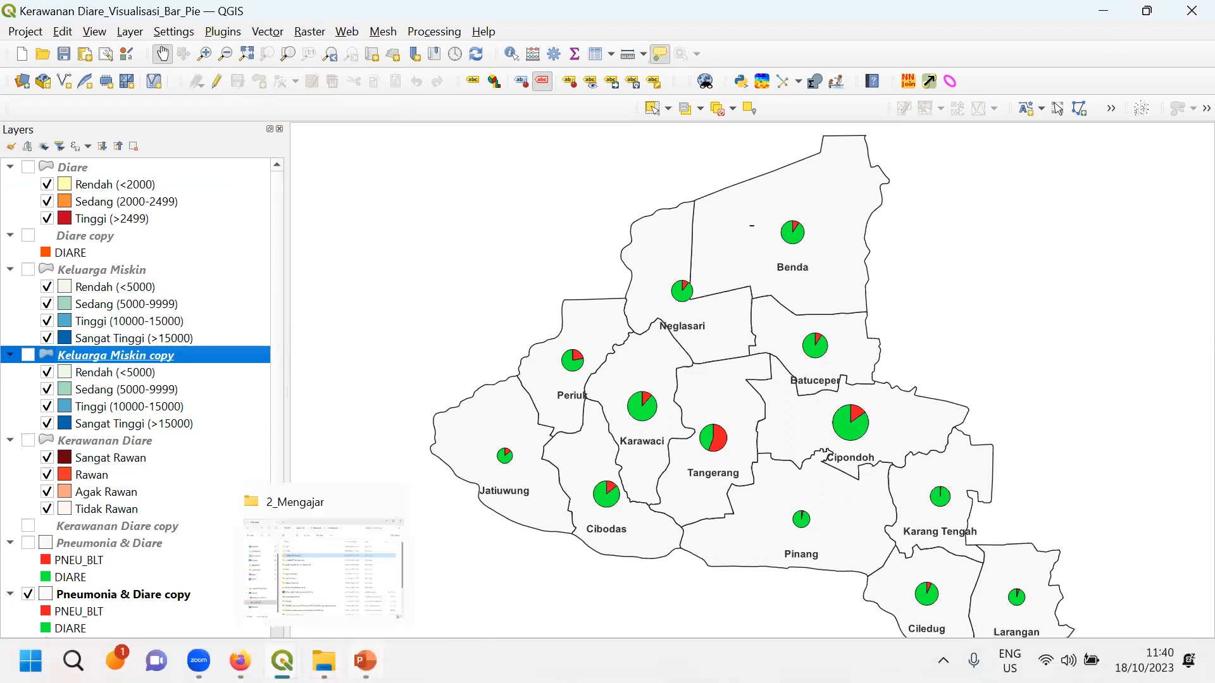
mouse_move(366, 661)
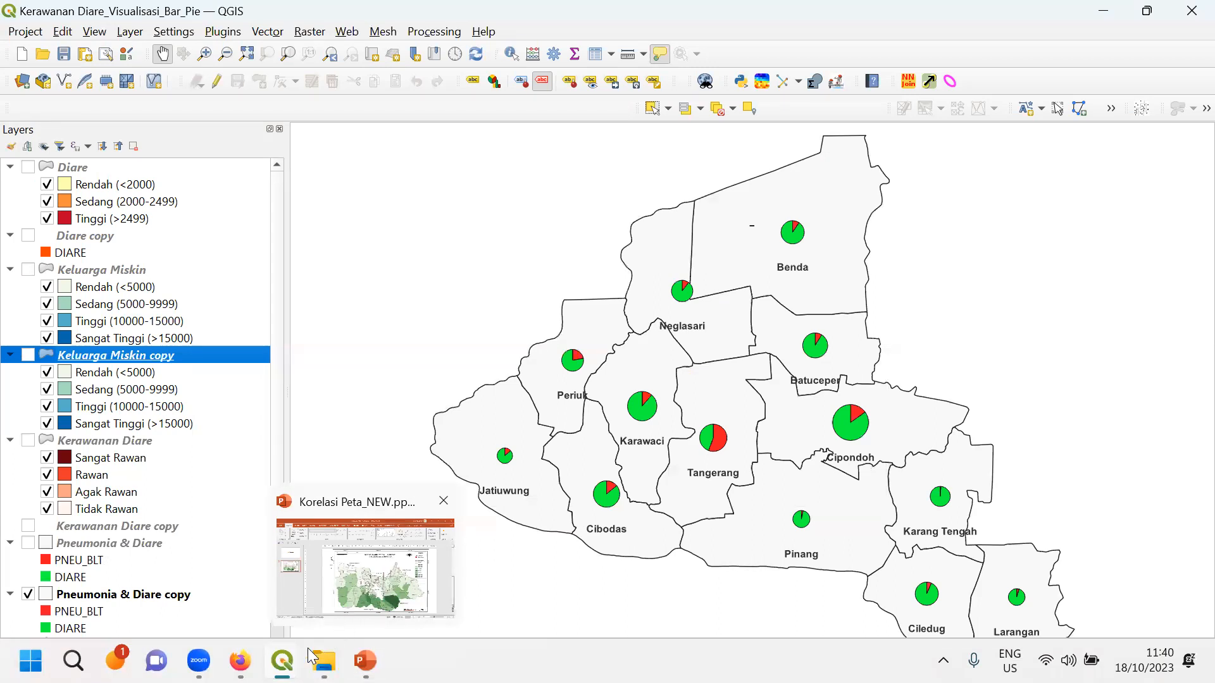
click(324, 661)
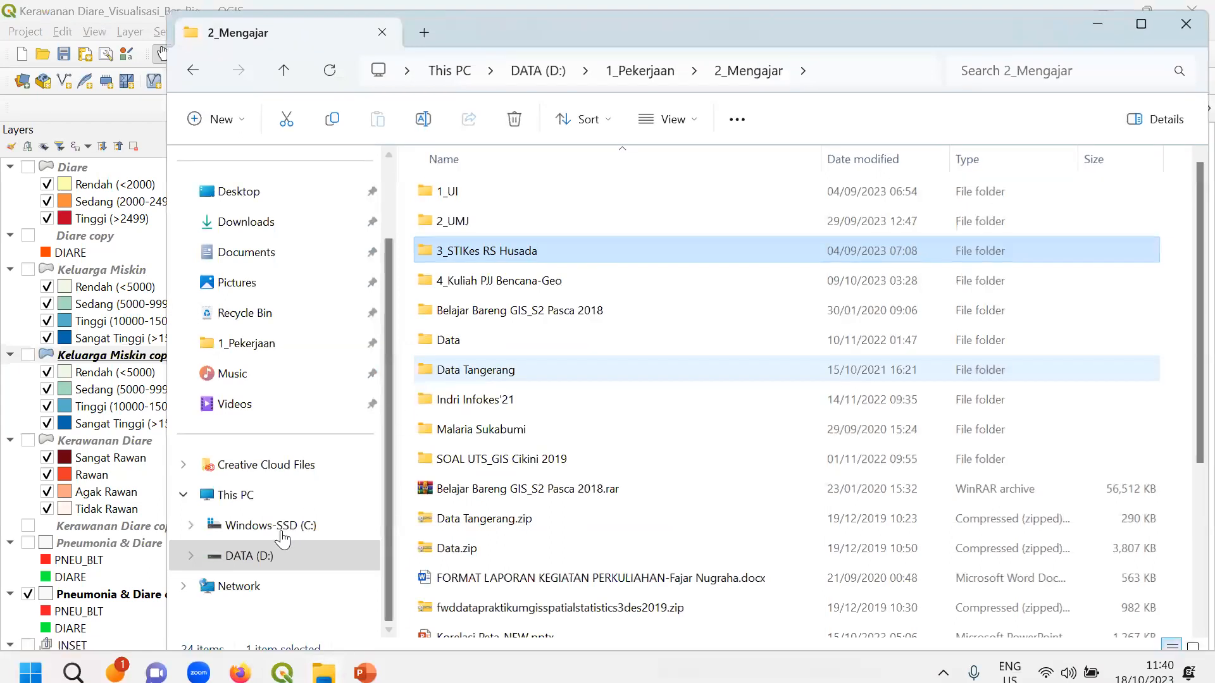
click(266, 557)
scroll(503, 405, down, 7)
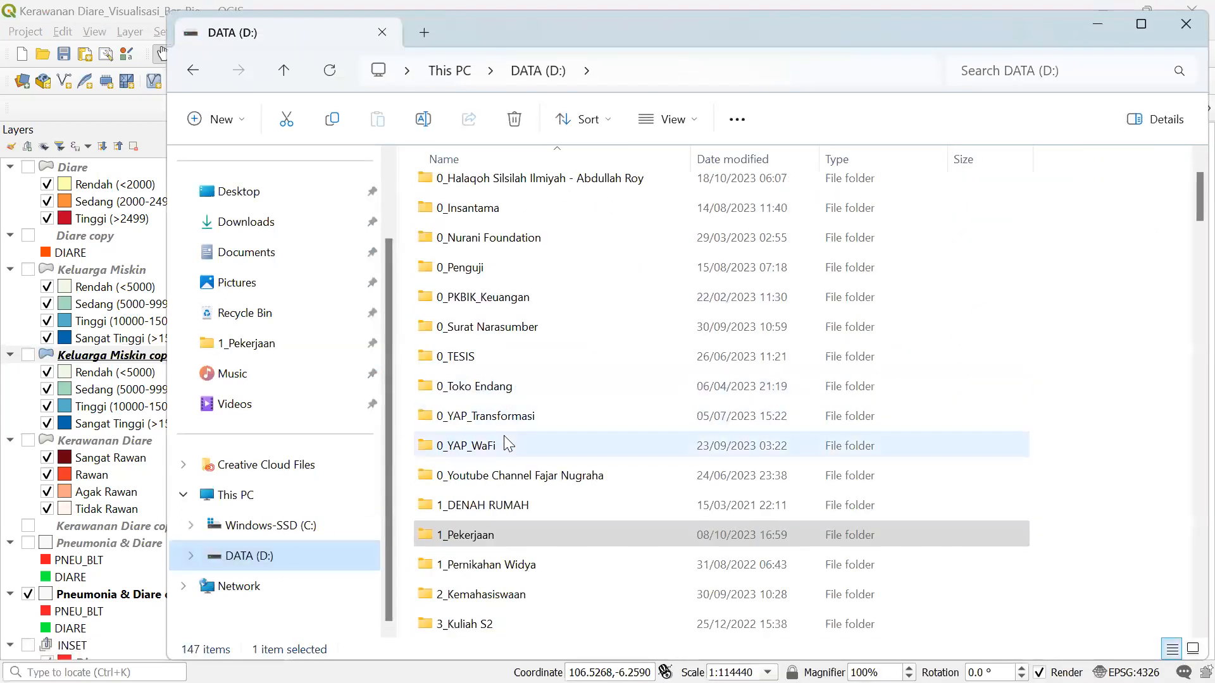
scroll(577, 471, down, 5)
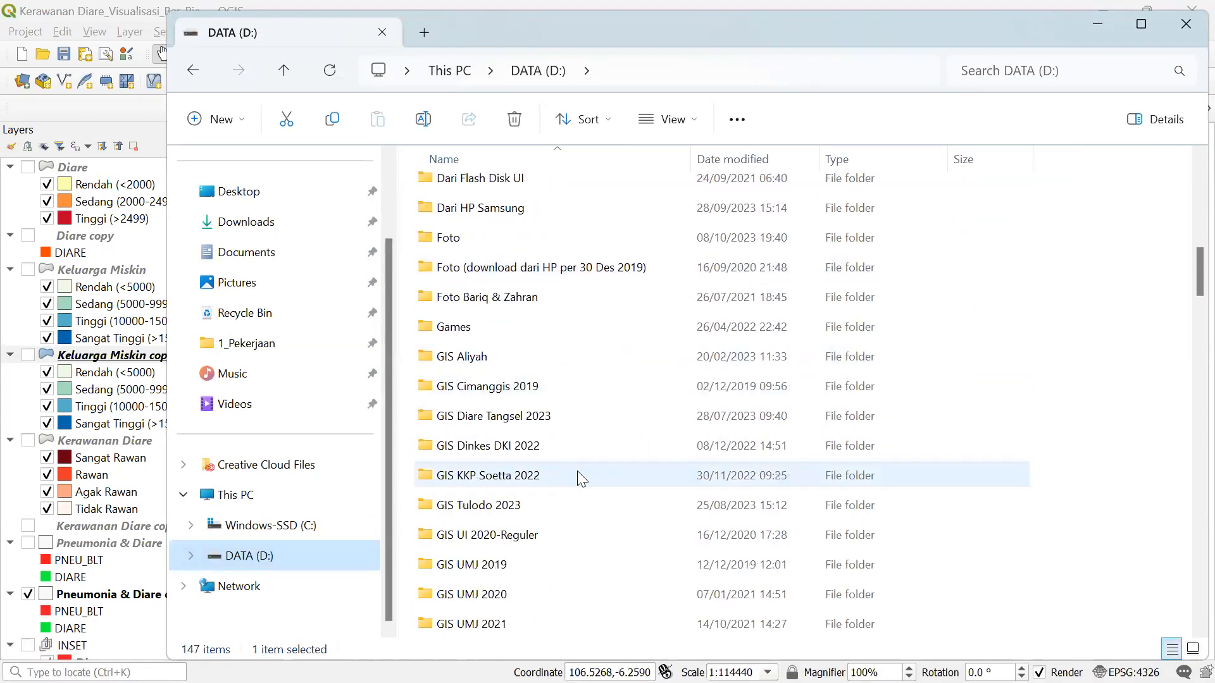
scroll(576, 470, down, 5)
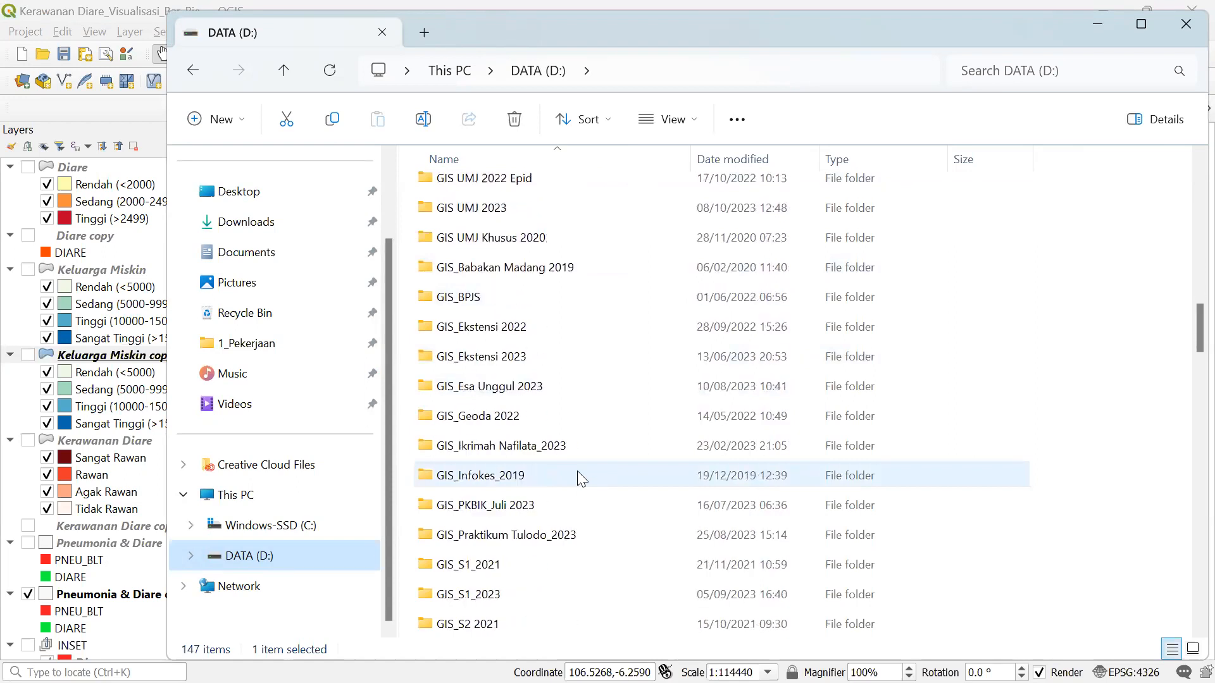
scroll(578, 472, down, 1)
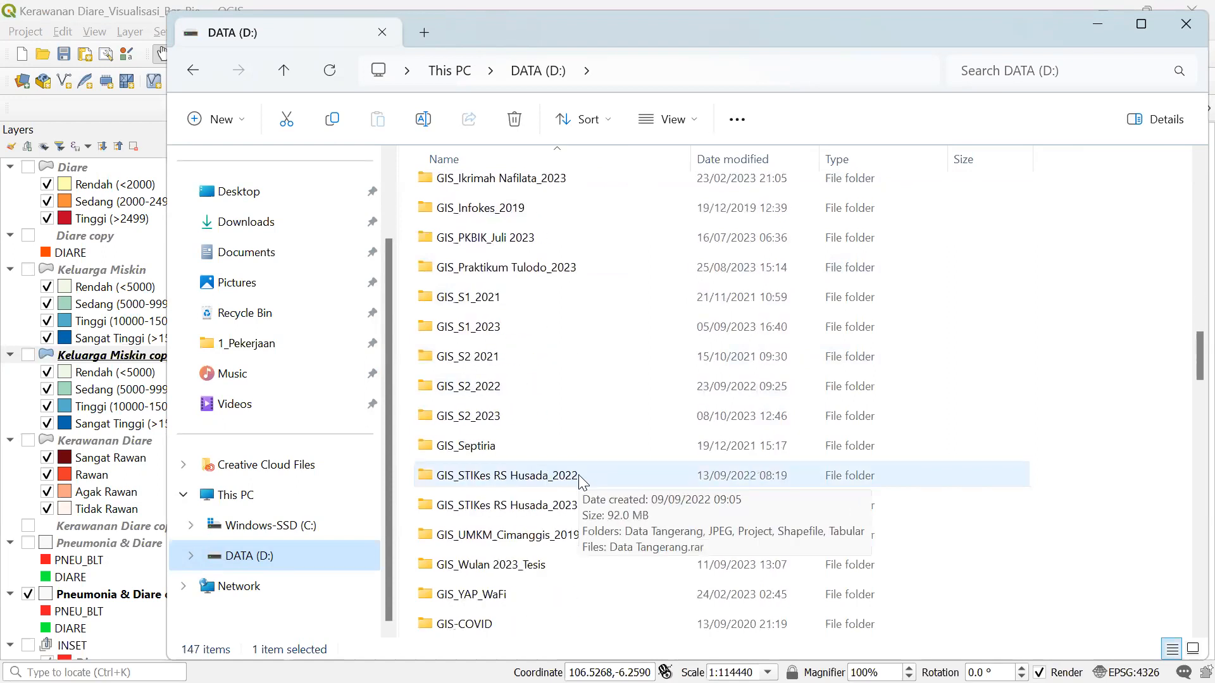
double_click(575, 504)
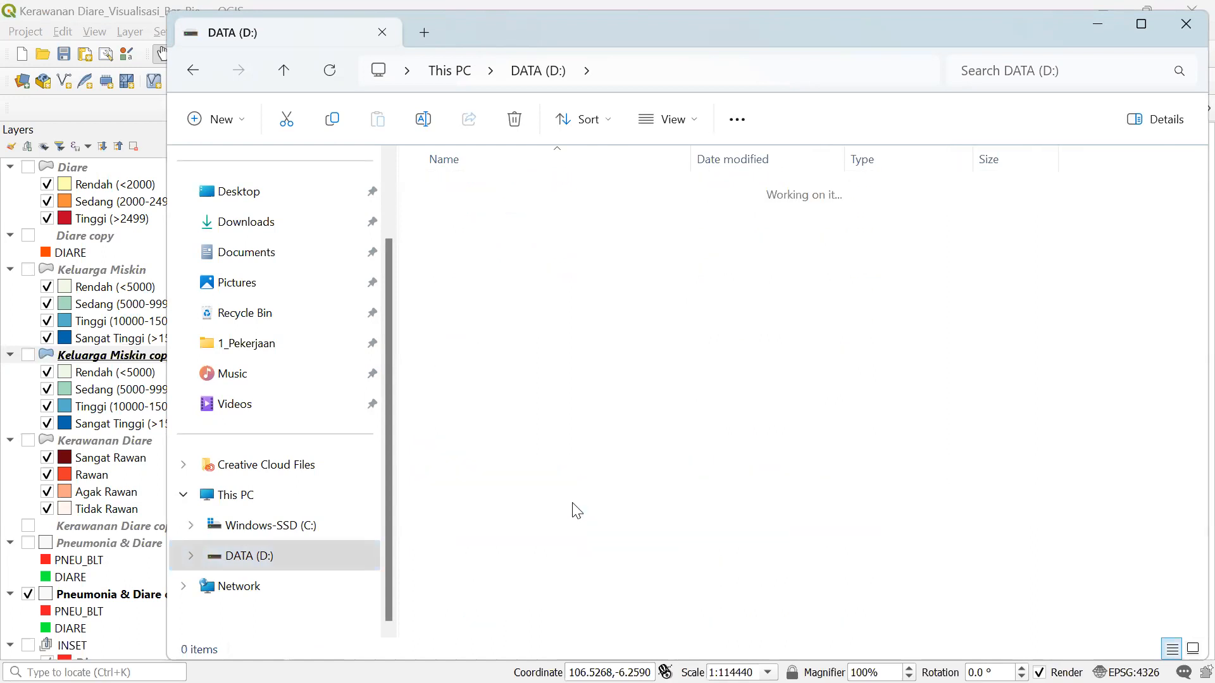
double_click(469, 219)
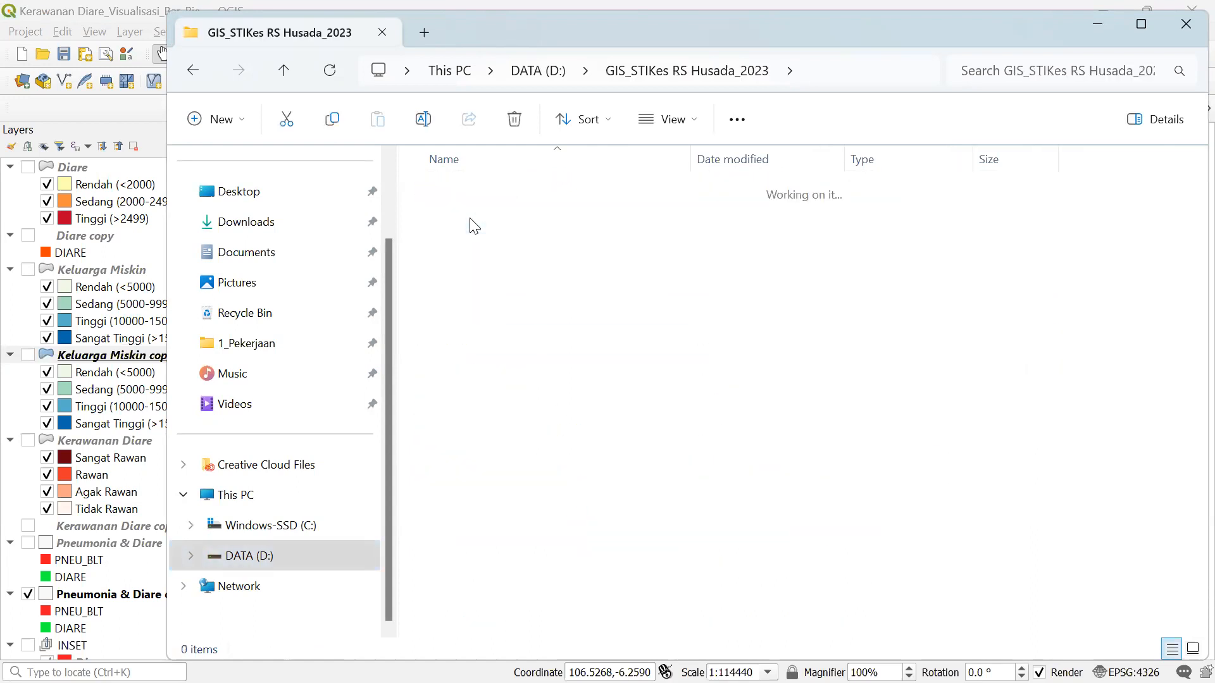
- Copy 1_Peta Diare.jpeg and paste it onto a new slide 3 of the Korelasi Peta_NEW.pptx presentation in PowerPoint
click(470, 217)
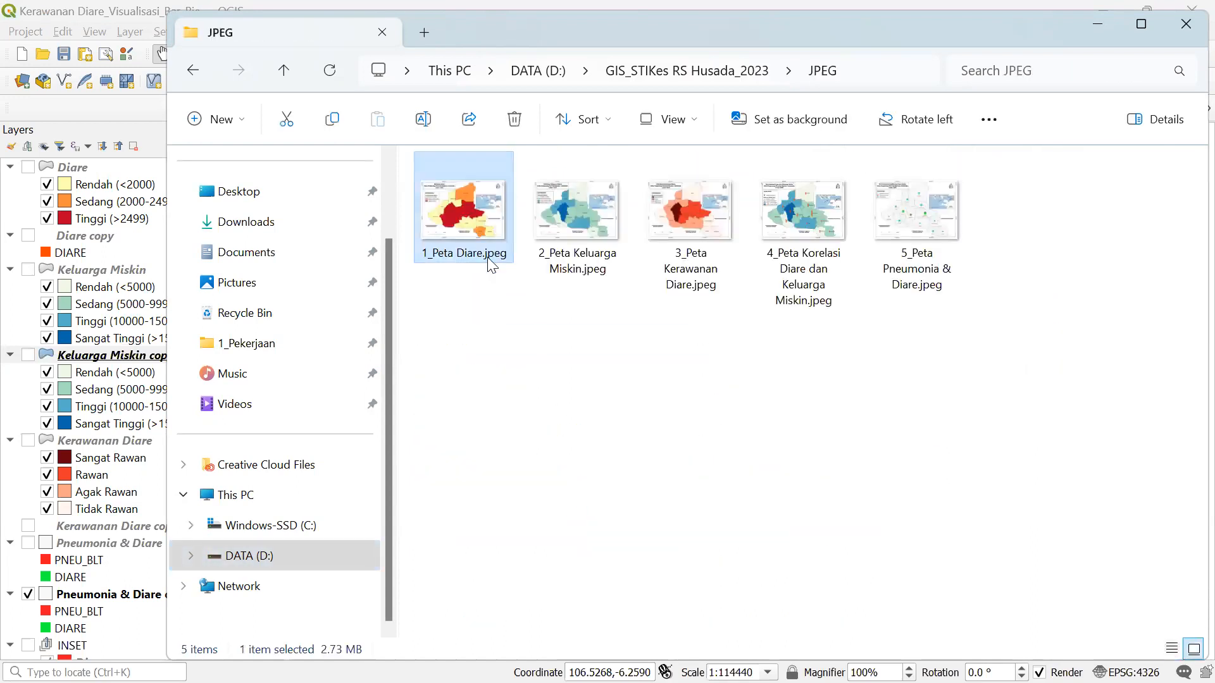
key(ctrl+c)
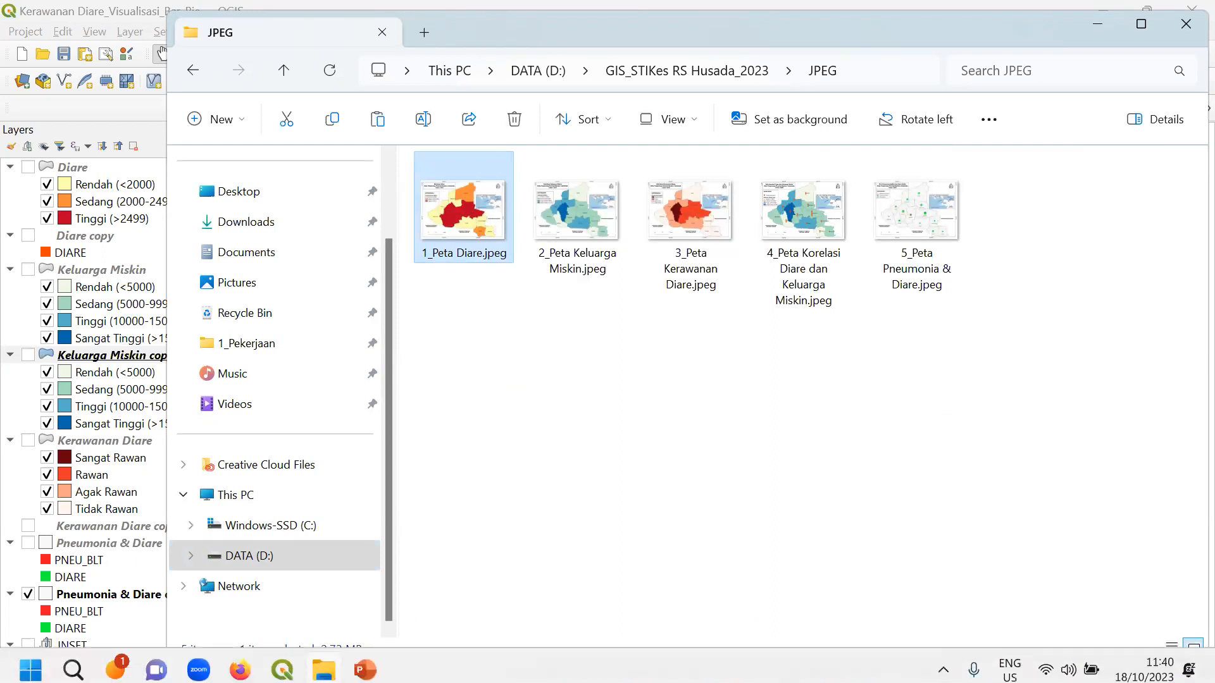
click(365, 660)
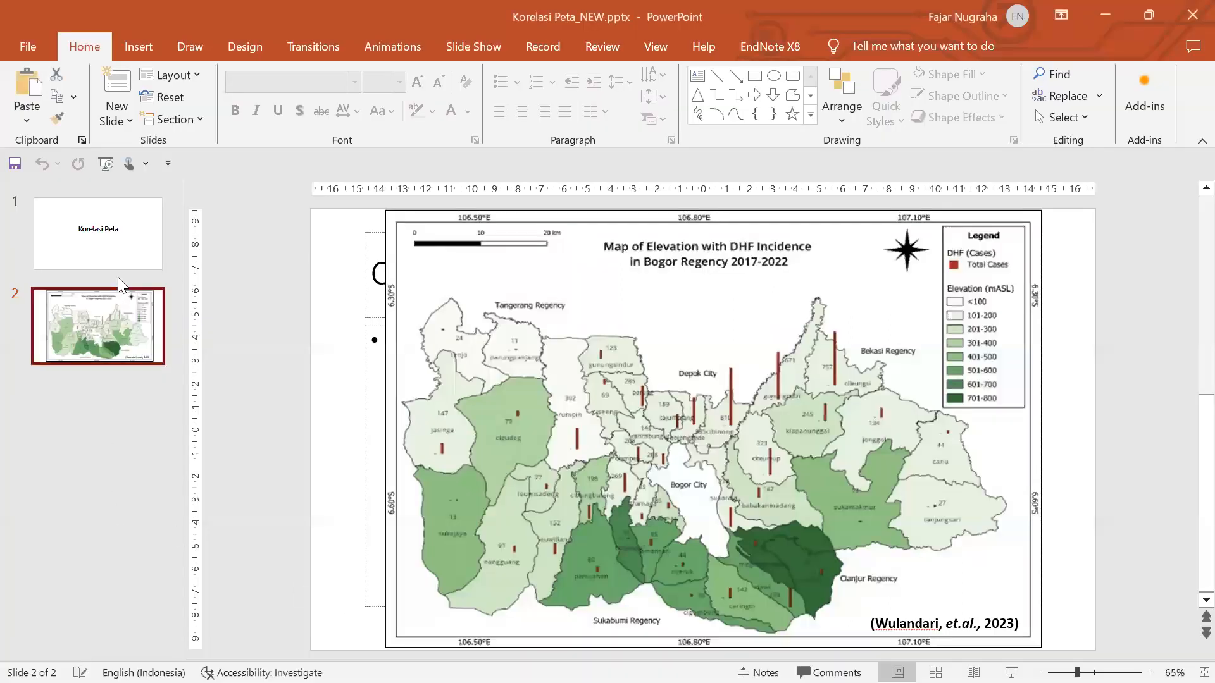
key(ctrl+m)
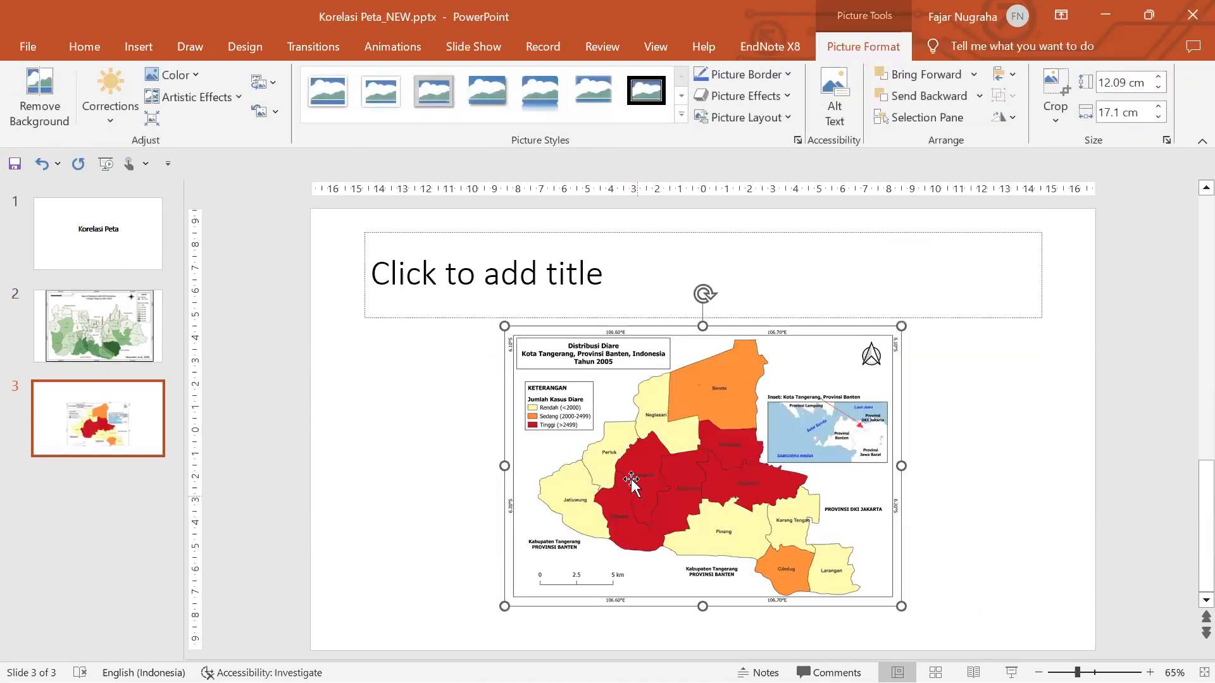
- Enlarge the pasted diarrhea map on slide 3 to about 20.65 cm high and 29.21 cm wide
drag(504, 325, 351, 220)
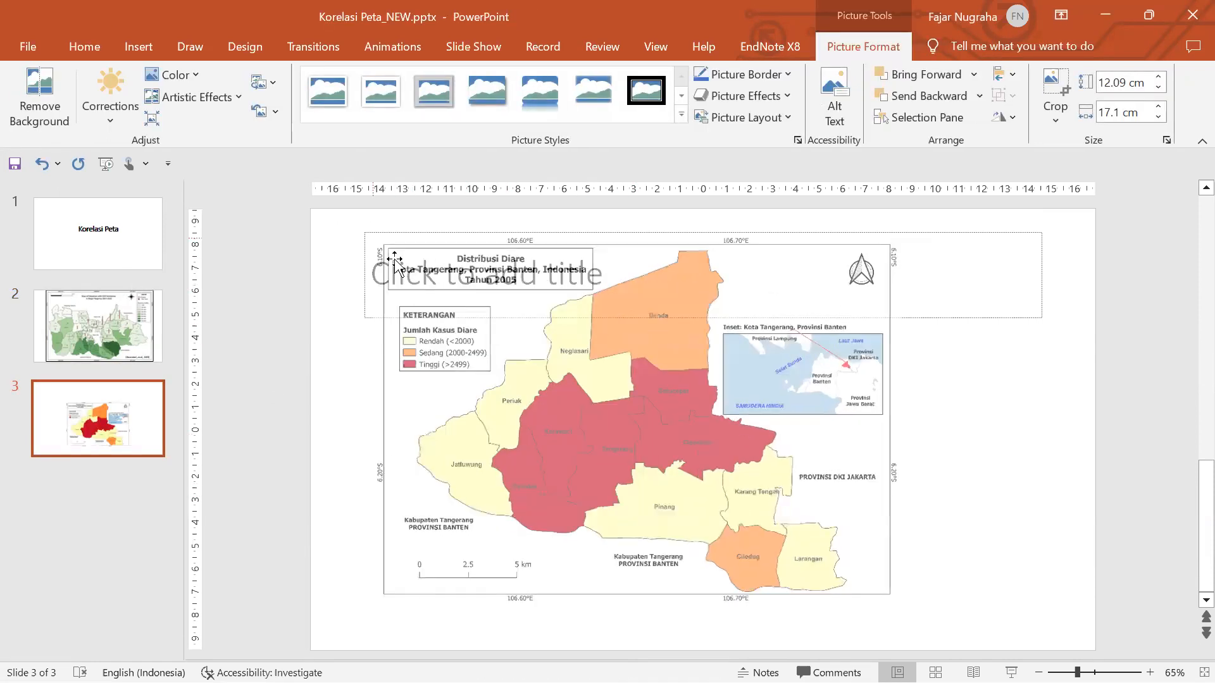
drag(1014, 645, 1031, 647)
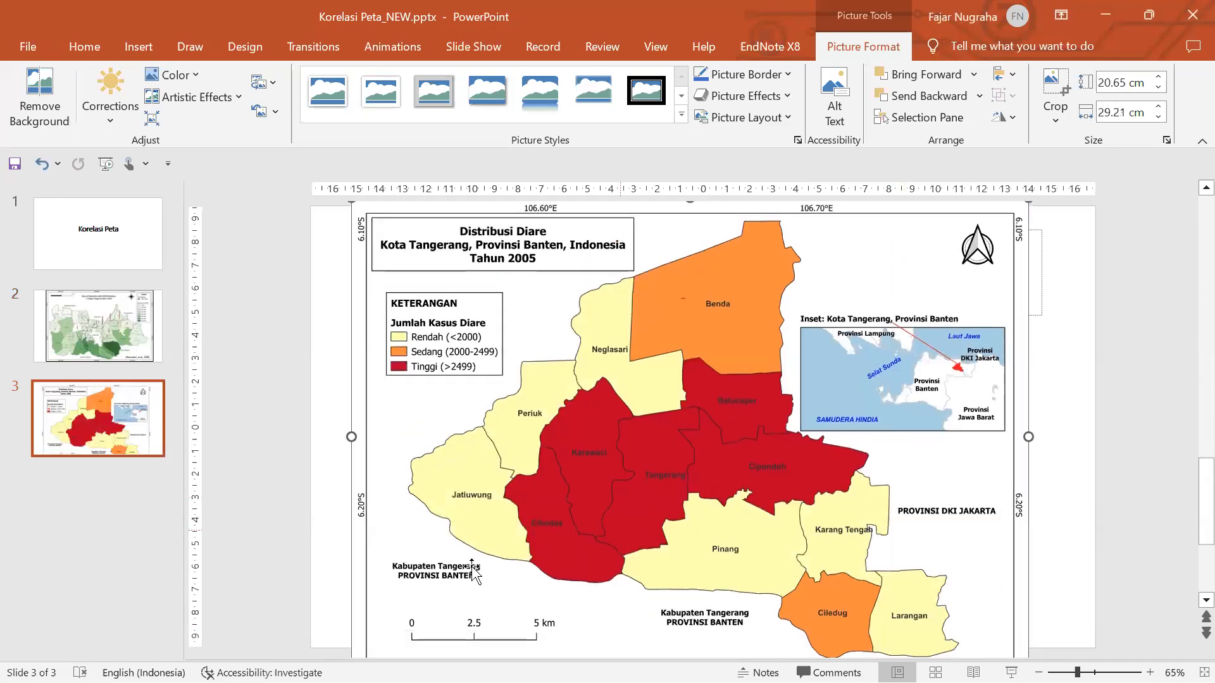